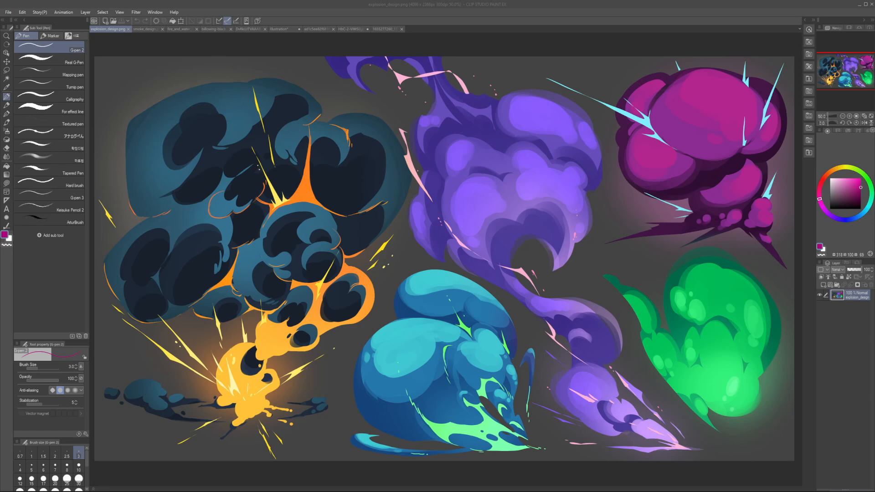
Step: Examine the explosion and smoke design sheets, ending on the factory smoke reference photo
scroll(357, 251, "down", 1)
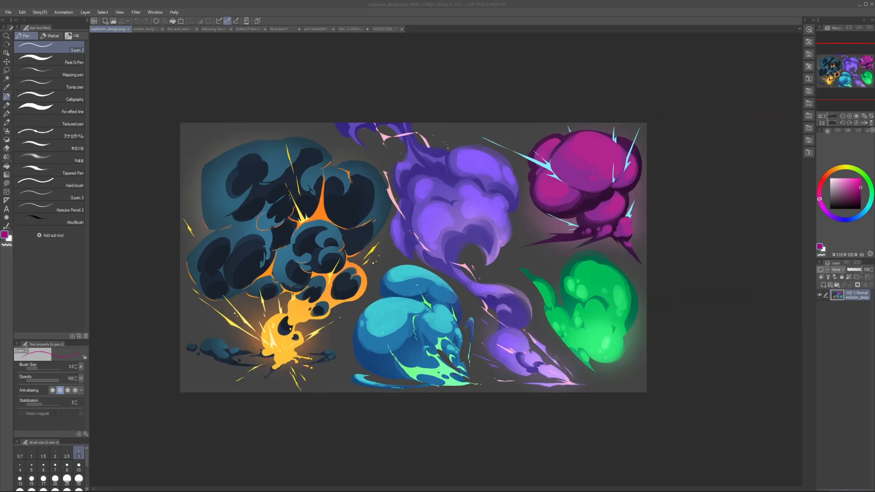
scroll(432, 179, "down", 1)
scroll(432, 179, "up", 1)
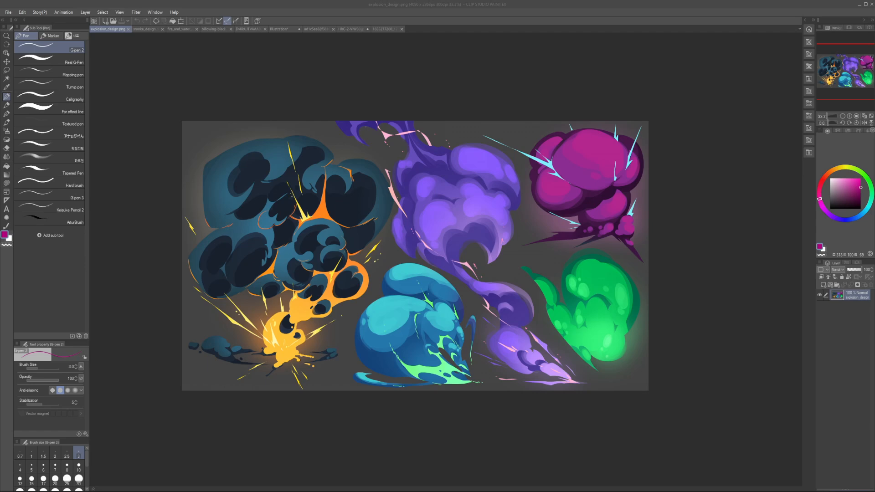
left_click(145, 29)
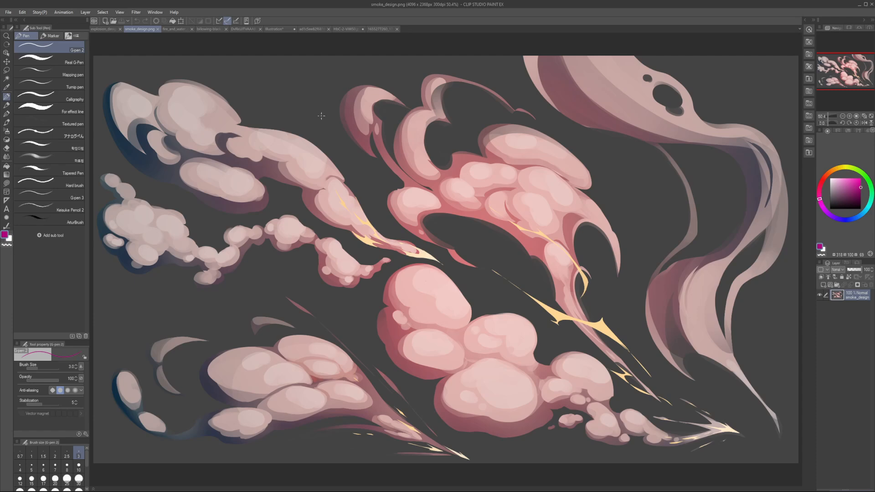
key("alt+Tab")
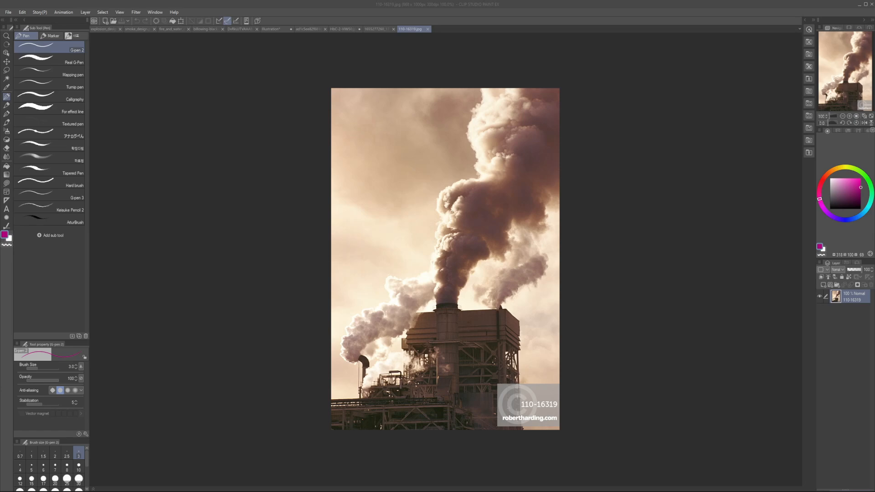
Step: Paste the FX Design smoke sheet into the Illustration document as a new layer
key("ctrl+v")
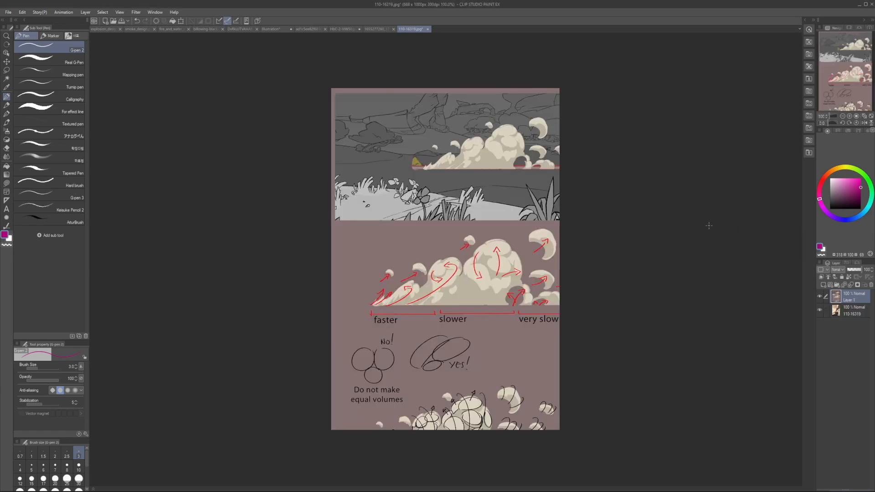
key("ctrl+z")
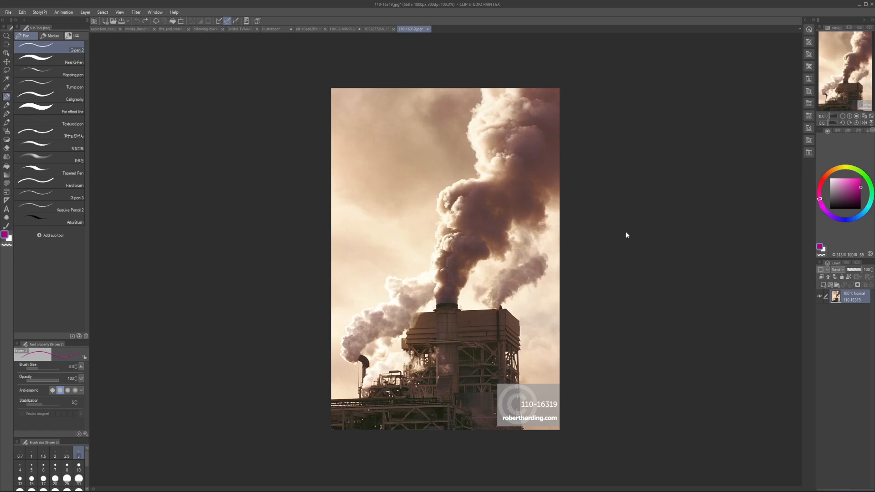
left_click(275, 29)
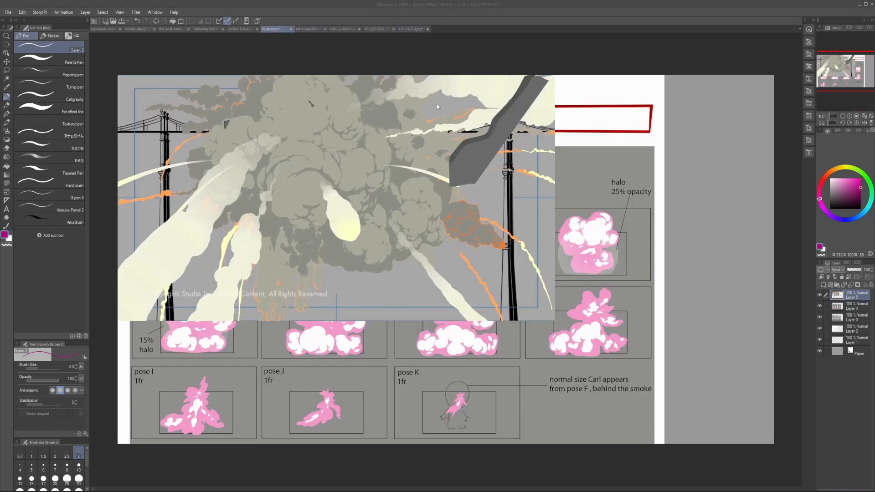
key("ctrl+v")
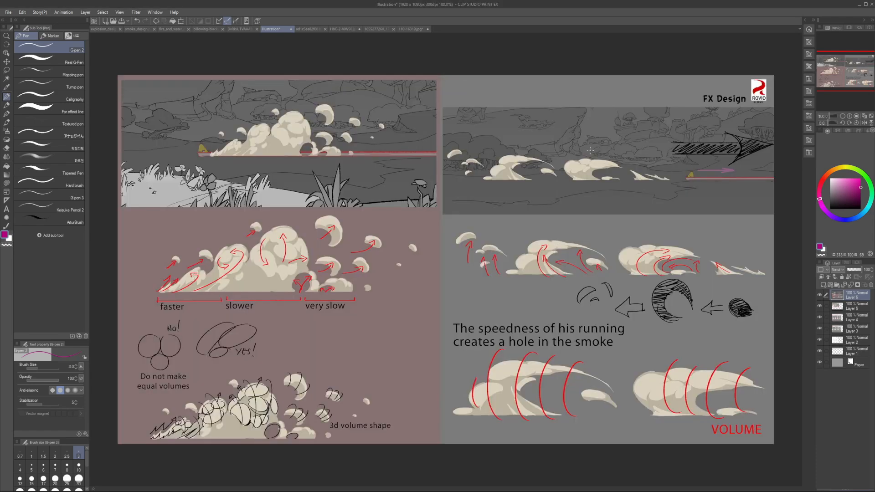
Step: Scale the pasted FX Design sheet down to about 72% and move it over the middle of the canvas
key("ctrl+t")
scroll(583, 274, "down", 2)
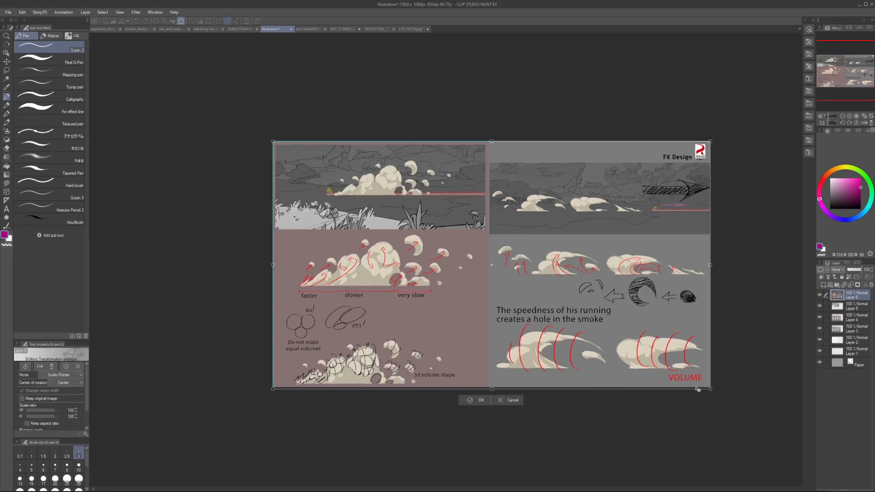
left_click_drag(687, 374, 584, 315)
left_click_drag(471, 262, 559, 279)
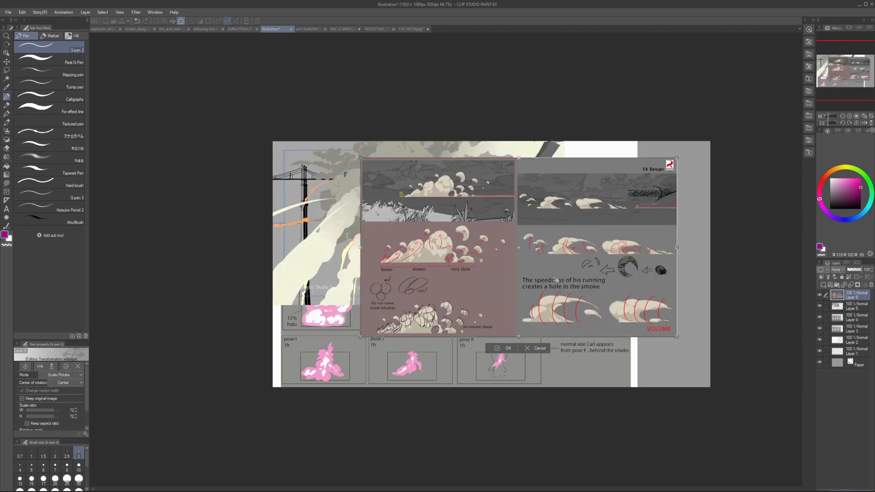
key("Return")
Step: Examine the pencil smoke drawing and the green-shaded dust animation frames, viewing the frames mirrored as well
key("alt+Tab")
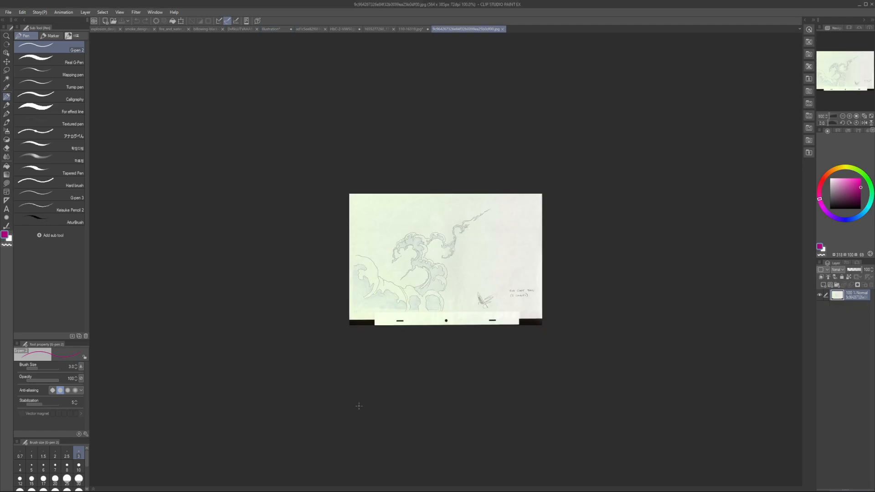
scroll(448, 270, "up", 2)
key("alt+Tab")
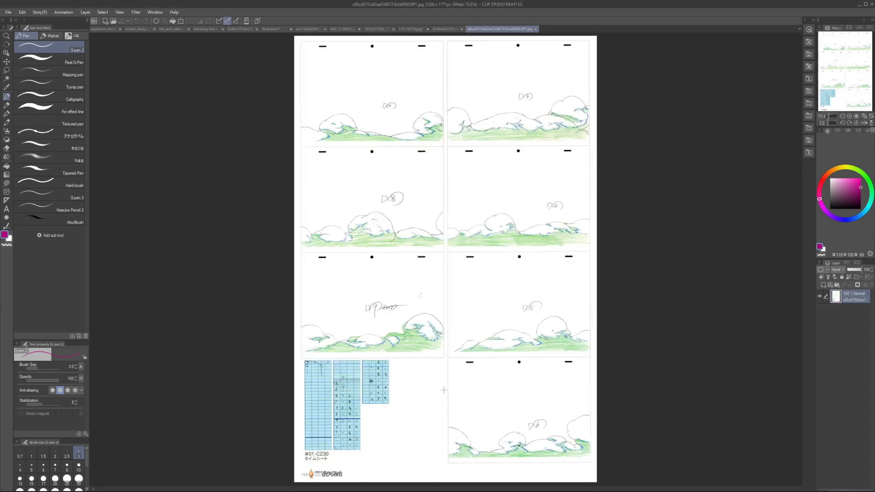
scroll(434, 356, "down", 1)
key("h")
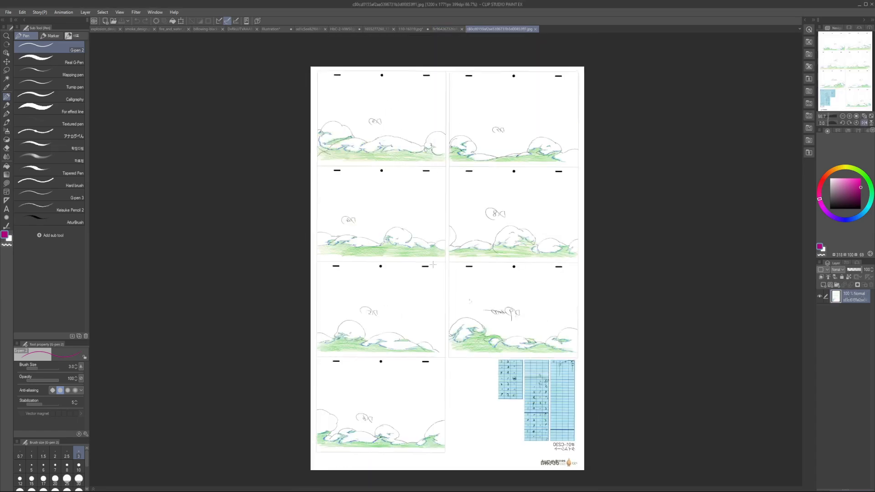
key("h")
left_click_drag(434, 221, 434, 276)
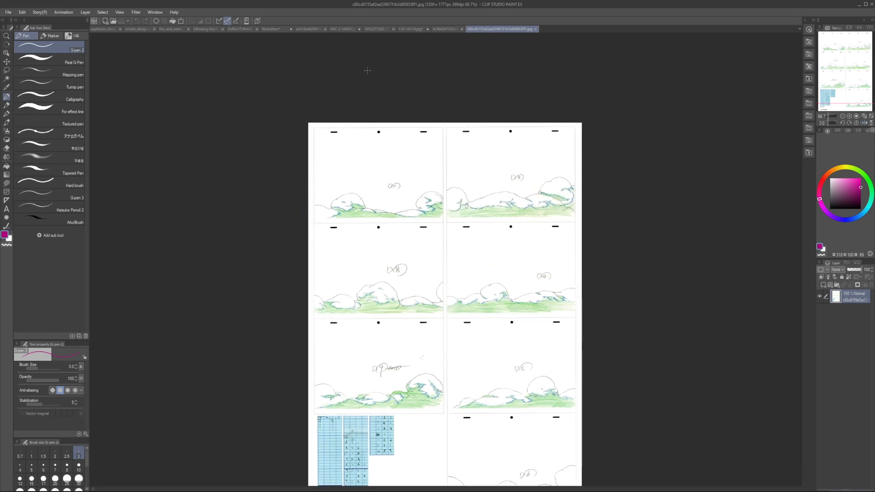
Step: Compare the explosion_design and smoke_design sheets, ending on the explosion designs
left_click(107, 30)
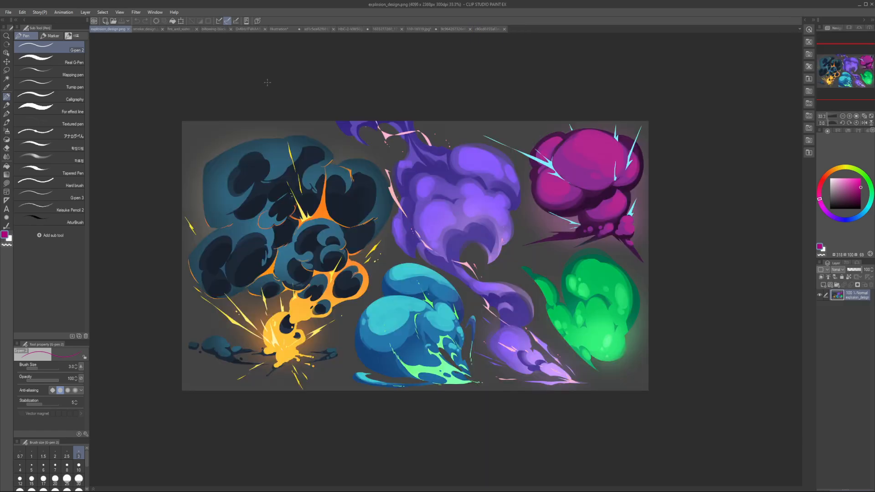
left_click(145, 29)
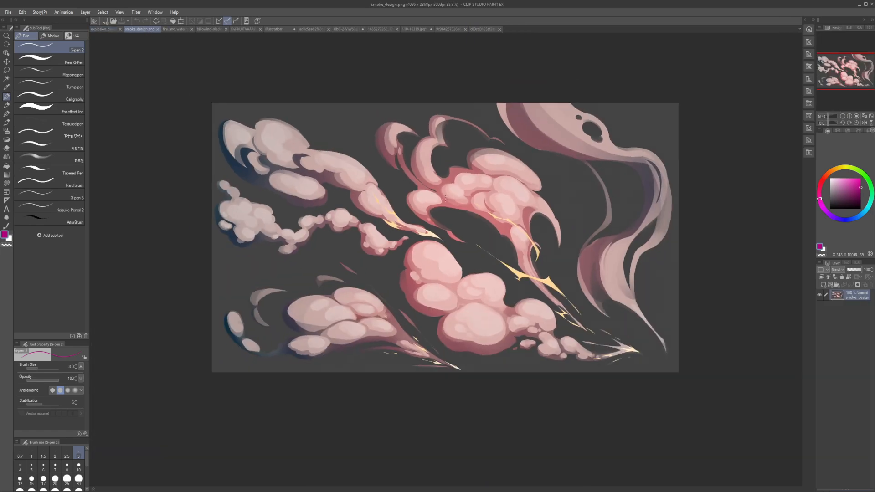
left_click_drag(467, 131, 429, 194)
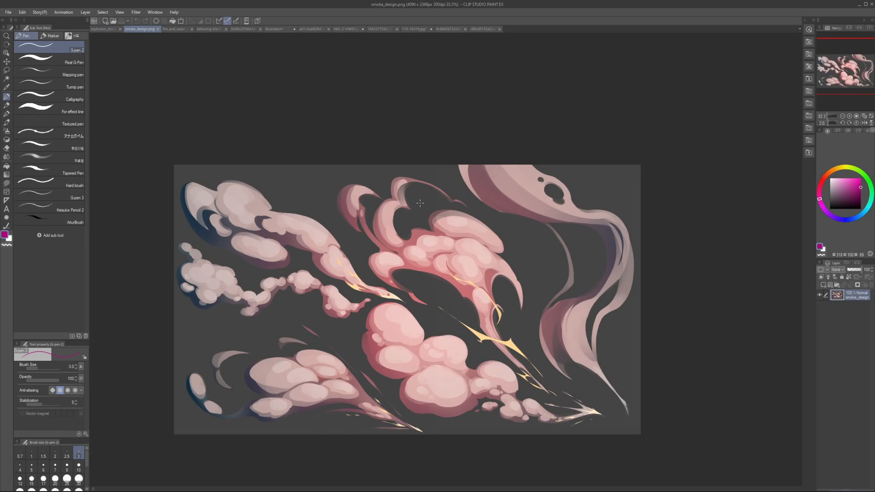
left_click(107, 28)
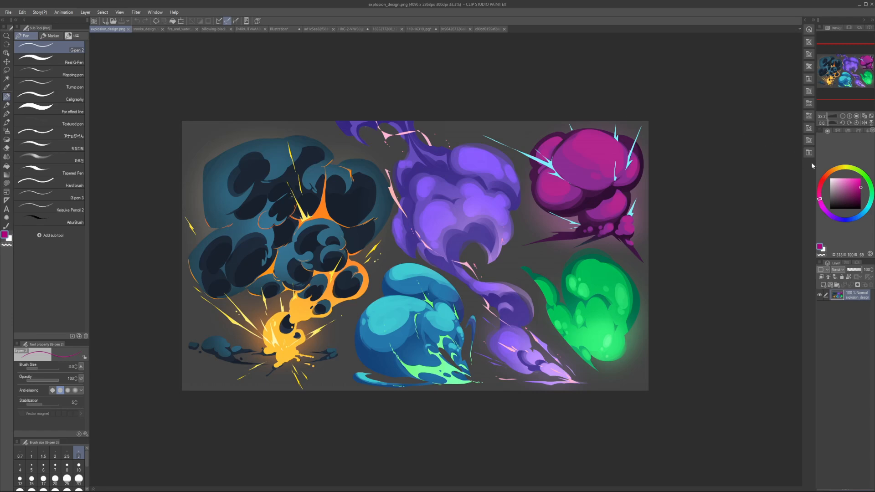
Step: Switch the pen to bright cyan at size 9 and try a stroke across the magenta explosion
left_click(867, 209)
left_click_drag(870, 177, 870, 174)
key("]")
key("]")
key("]")
key("]")
key("]")
key("]")
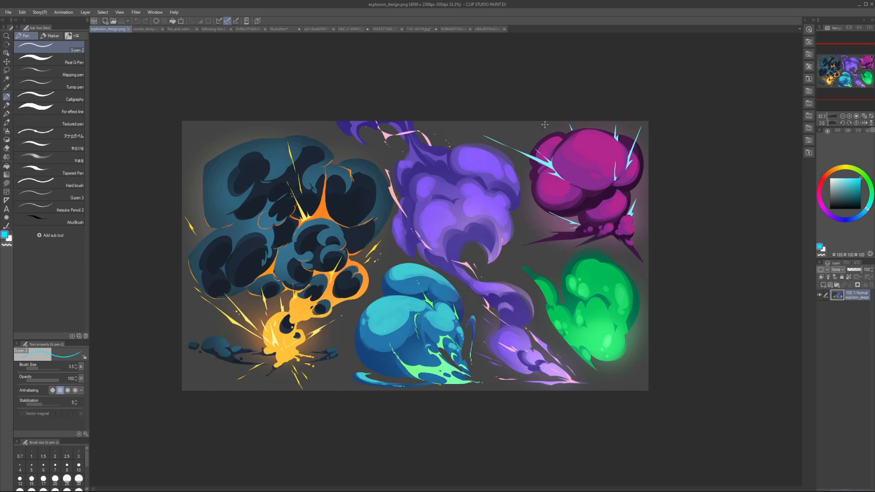
mouse_move(512, 145)
left_mouse_down()
mouse_move(598, 262)
mouse_move(696, 193)
left_mouse_up()
key("ctrl+z")
left_click_drag(642, 238, 617, 253)
left_click_drag(643, 283, 754, 291)
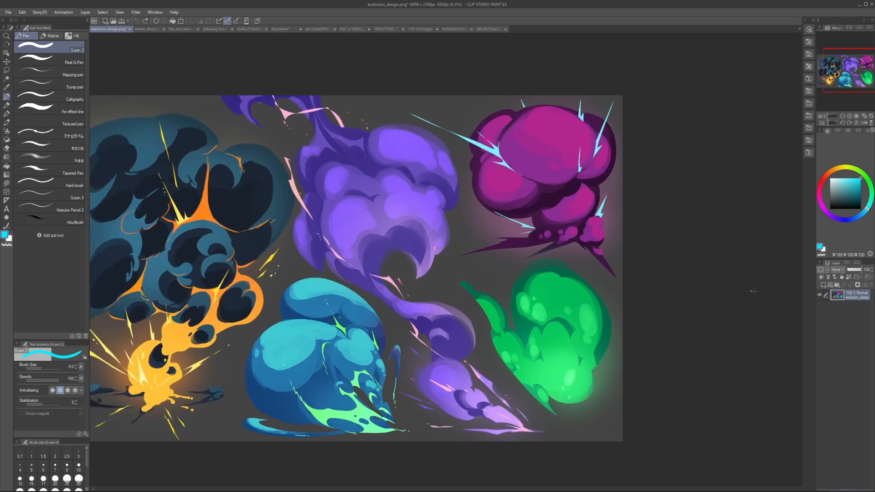
Step: Add a new layer above the explosion artwork and enlarge the pen to size 30
left_click(824, 285)
left_click_drag(539, 203, 493, 201)
key("]")
key("]")
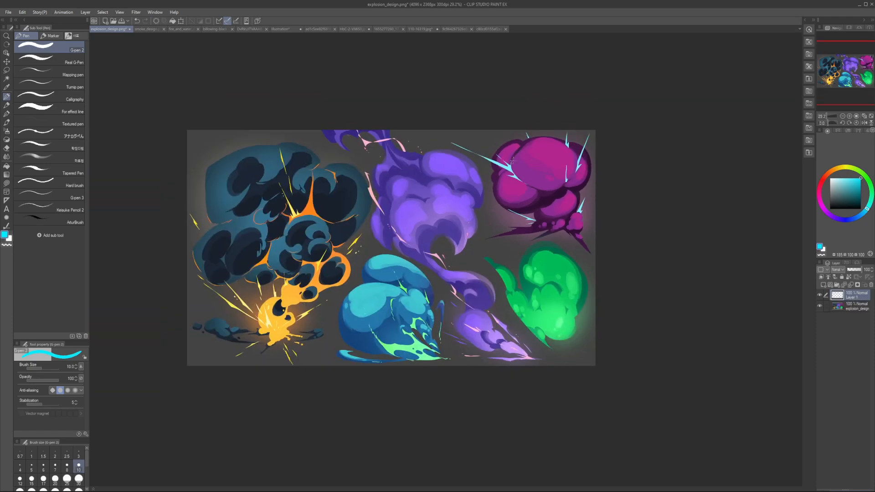
key("]")
key("]")
key("]")
key("]")
key("]")
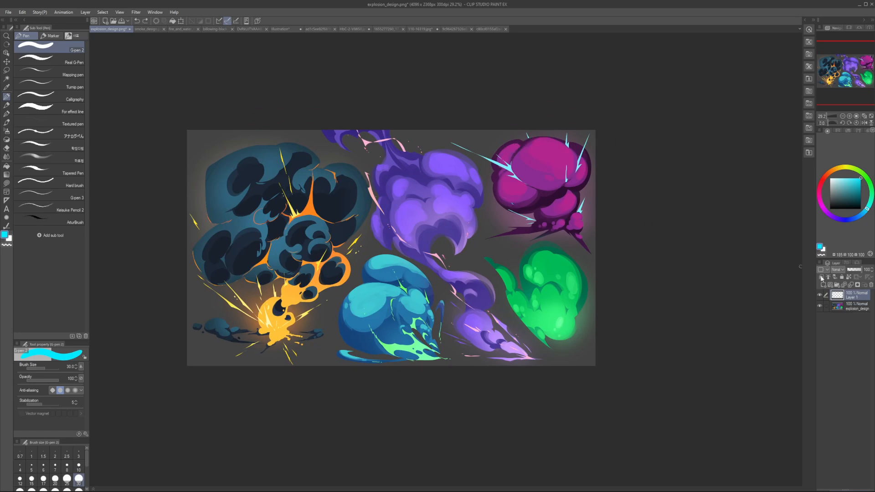
Step: Add a layer beneath the explosion artwork and fill it with dark grey
left_click(839, 305)
key("x")
left_click_drag(839, 199, 815, 226)
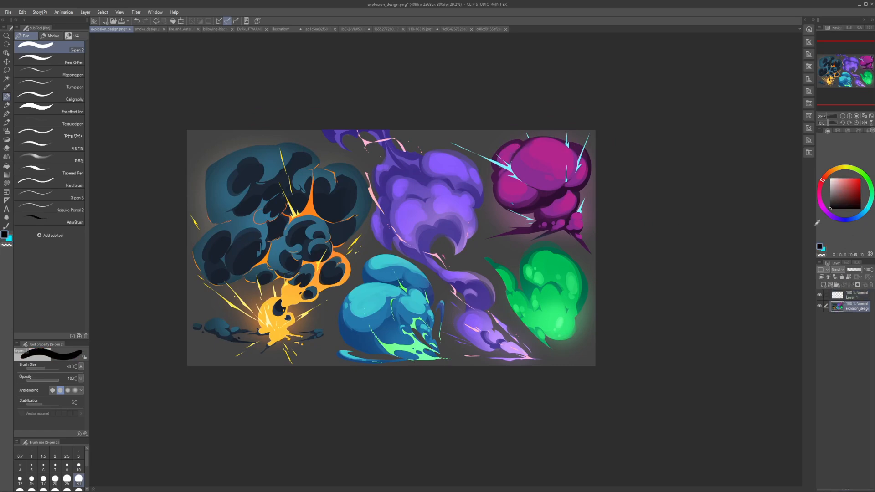
key("c")
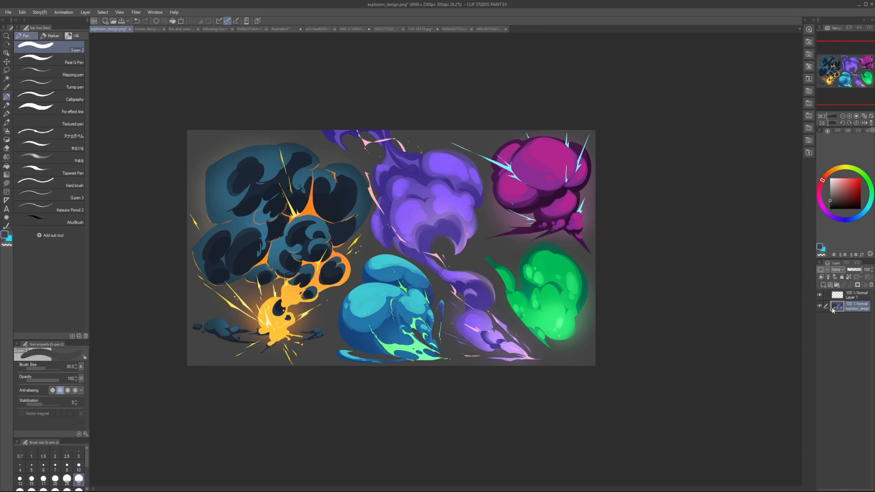
key("ctrl+shift+n")
left_click_drag(839, 310, 830, 325)
key("alt+Delete")
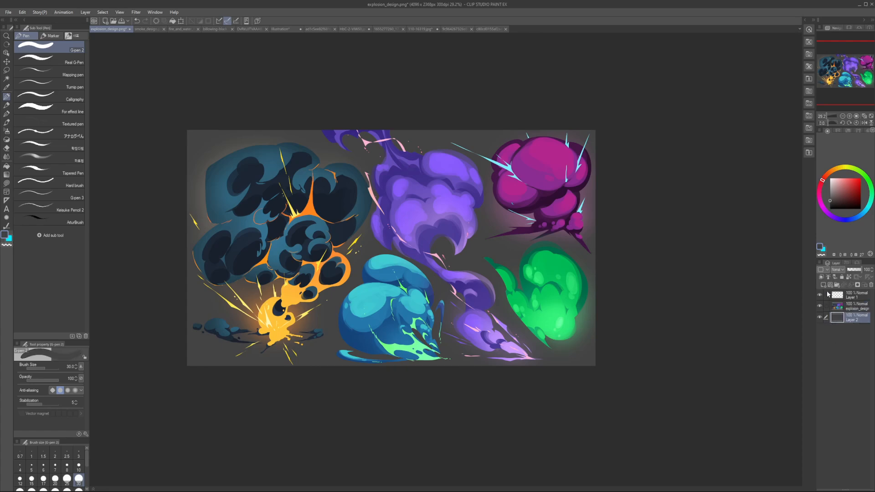
Step: Lower the explosion artwork layer's opacity to about 26% and add an empty drawing layer on top of the stack
left_click(839, 307)
left_click_drag(853, 271, 851, 270)
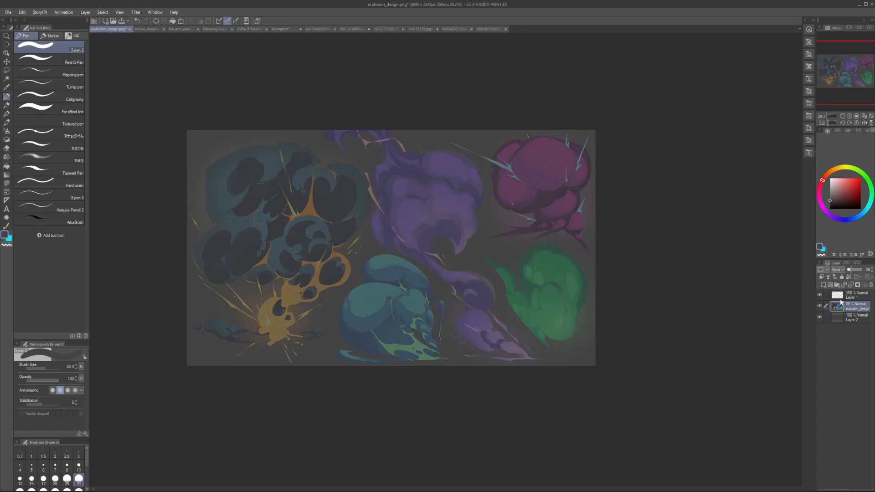
left_click(840, 298)
key("ctrl+shift+n")
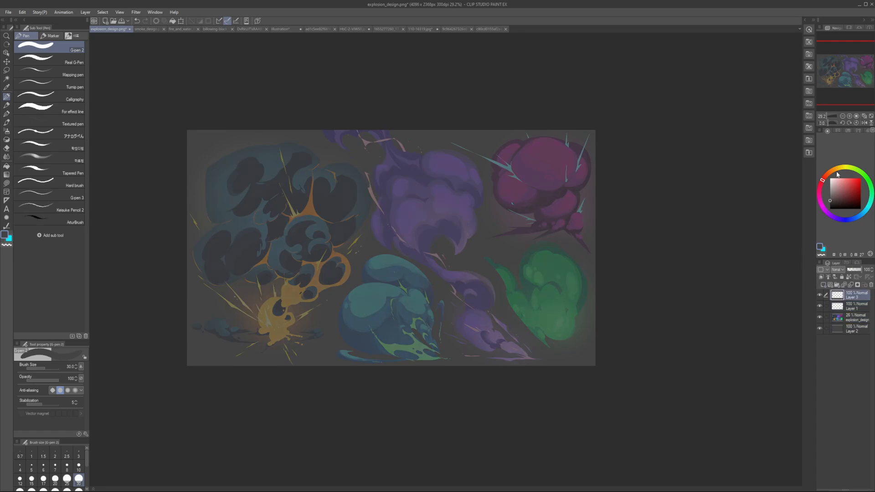
Step: Set the pen to bright cyan at size 20 for sketching on the top layer
left_click(866, 210)
scroll(574, 165, "up", 1)
key("bracketleft")
key("bracketleft")
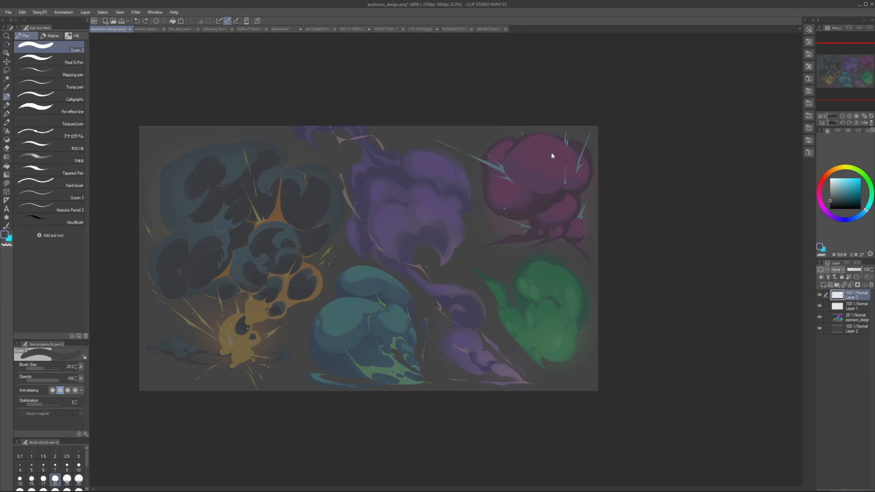
key("x")
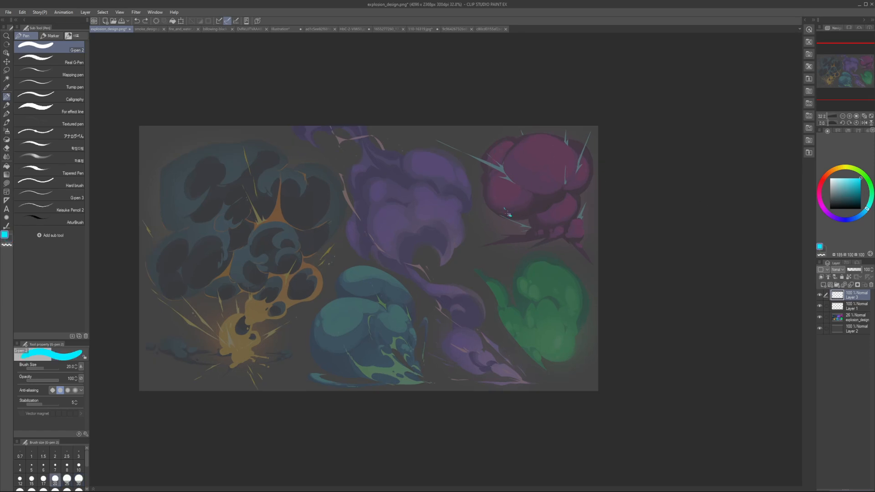
key("ctrl+z")
Step: Sketch a large cyan arc around the upper and left edges of the magenta explosion cloud
mouse_move(509, 215)
left_mouse_down()
mouse_move(494, 186)
mouse_move(495, 213)
left_mouse_up()
left_click_drag(509, 148, 564, 144)
mouse_move(590, 177)
left_mouse_down()
mouse_move(591, 166)
mouse_move(484, 159)
left_mouse_up()
left_click_drag(477, 177, 569, 144)
key("ctrl+z")
Step: Sketch the overlapping central, side and lower lobes of the magenta explosion with progressively thinner cyan lines, reducing the pen to size 6
key("ctrl+z")
left_click_drag(494, 165, 554, 138)
left_click_drag(591, 167, 552, 138)
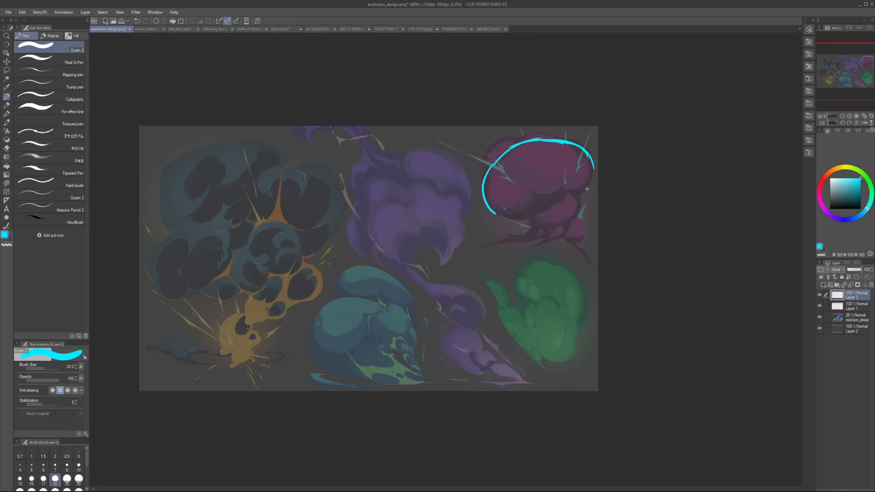
key("bracketleft")
mouse_move(486, 169)
left_mouse_down()
mouse_move(503, 139)
mouse_move(520, 143)
mouse_move(563, 189)
left_mouse_up()
key("ctrl+z")
left_click_drag(576, 150, 567, 188)
key("bracketleft")
mouse_move(498, 172)
left_mouse_down()
mouse_move(558, 193)
mouse_move(565, 144)
left_mouse_up()
key("bracketleft")
mouse_move(567, 188)
left_mouse_down()
mouse_move(588, 162)
mouse_move(569, 197)
left_mouse_up()
key("ctrl+z")
left_click_drag(596, 162, 572, 187)
mouse_move(485, 180)
left_mouse_down()
mouse_move(515, 218)
mouse_move(502, 197)
mouse_move(544, 205)
mouse_move(537, 211)
mouse_move(545, 198)
mouse_move(562, 195)
mouse_move(532, 221)
mouse_move(540, 232)
mouse_move(565, 226)
left_mouse_up()
key("bracketleft")
key("bracketleft")
key("bracketleft")
key("bracketleft")
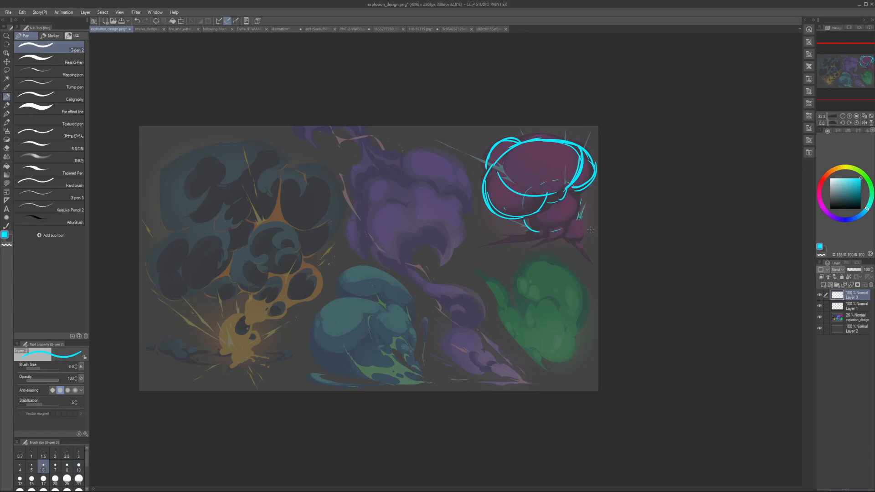
Step: Sketch jagged cyan ground spikes beneath the magenta explosion with the pen at size 8, undoing the stray strokes
key("bracketright")
key("bracketright")
left_click_drag(523, 233, 482, 247)
mouse_move(482, 247)
left_mouse_down()
mouse_move(543, 235)
mouse_move(489, 244)
mouse_move(578, 243)
mouse_move(561, 254)
left_mouse_up()
key("ctrl+z")
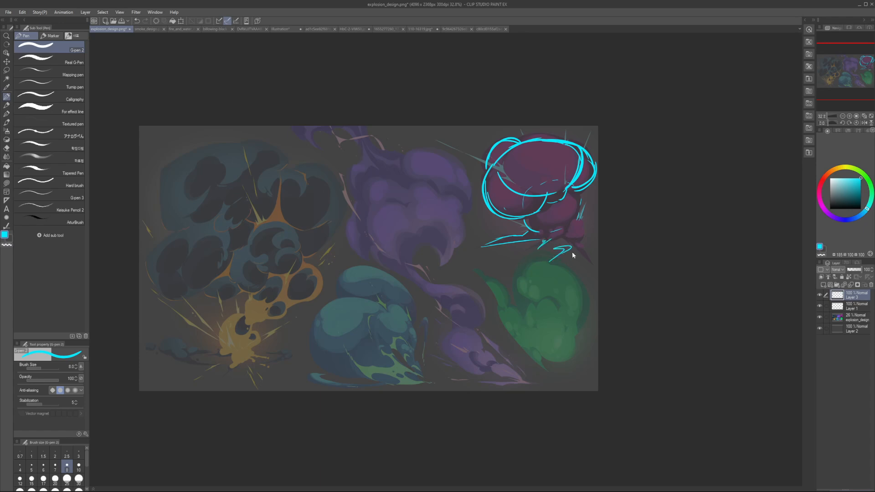
mouse_move(515, 239)
left_mouse_down()
mouse_move(565, 234)
mouse_move(555, 202)
left_mouse_up()
key("ctrl+z")
Step: Sketch the spikes at the right side of the explosion's base, check the drawing mirrored, and undo the last strokes
key("ctrl+z")
key("ctrl+z")
key("ctrl+z")
mouse_move(563, 237)
left_mouse_down()
mouse_move(536, 249)
mouse_move(563, 234)
mouse_move(598, 240)
left_mouse_up()
mouse_move(579, 233)
left_mouse_down()
mouse_move(604, 242)
mouse_move(588, 228)
left_mouse_up()
mouse_move(588, 229)
left_mouse_down()
mouse_move(605, 243)
mouse_move(580, 221)
mouse_move(590, 243)
mouse_move(507, 245)
mouse_move(531, 234)
mouse_move(514, 245)
mouse_move(598, 244)
left_mouse_up()
key("h")
key("h")
key("ctrl+z")
key("ctrl+z")
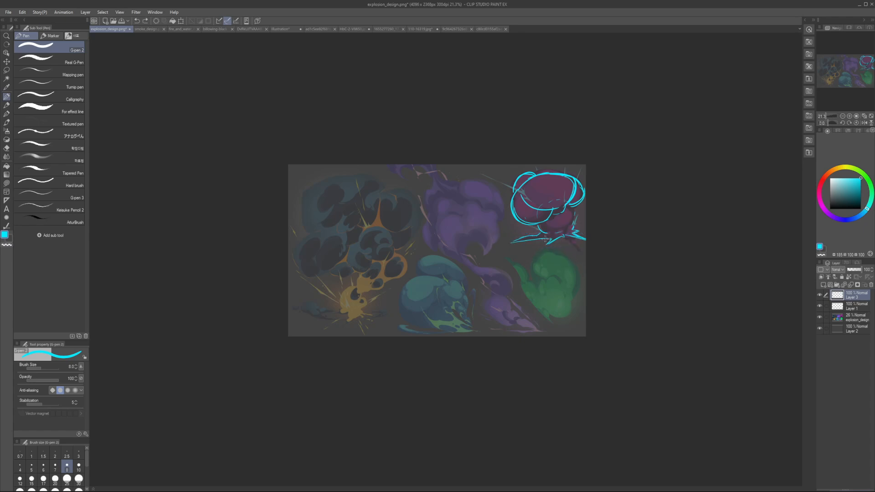
Step: Mark the blast's origin at the base with a size 8 dark blue circle and draw a line along the left spike
key("]")
left_click(856, 217)
scroll(574, 235, "up", 5)
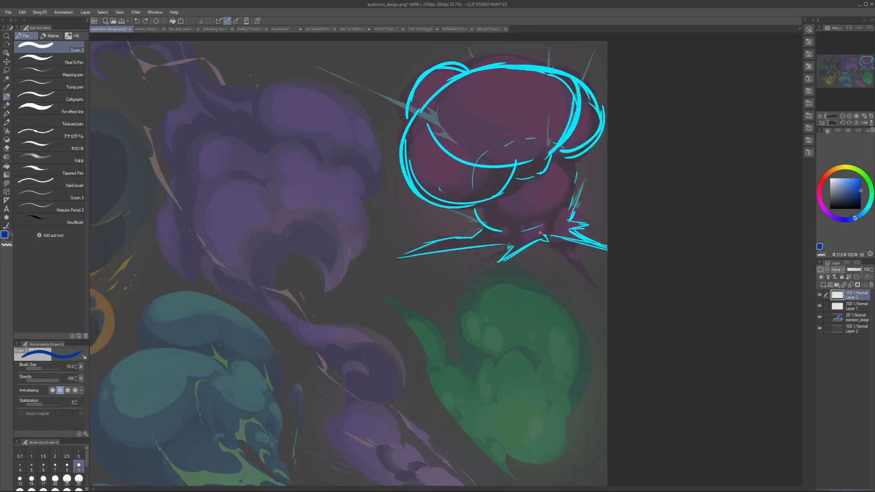
key("bracketleft")
key("bracketleft")
mouse_move(524, 227)
left_mouse_down()
mouse_move(534, 232)
mouse_move(435, 248)
left_mouse_up()
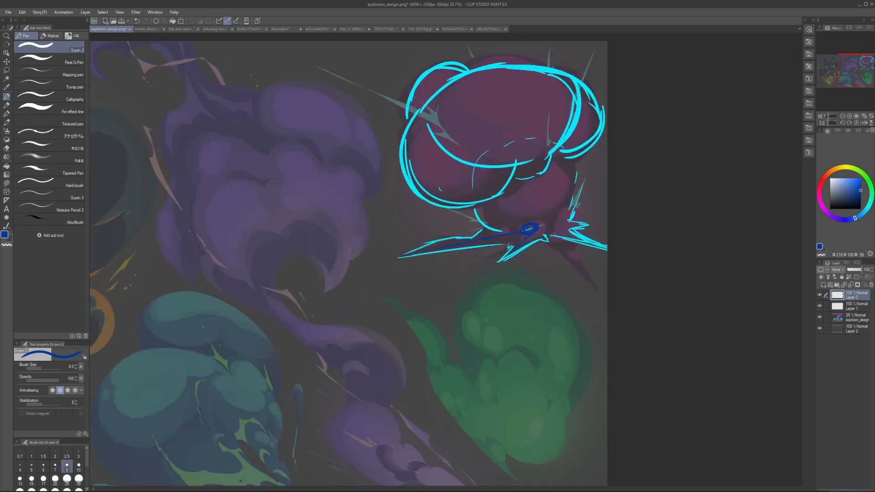
Step: Draw dark blue direction lines from the magenta explosion's origin and along its upper spikes with larger pen sizes, and undo them
left_click_drag(541, 227, 591, 225)
scroll(555, 209, "down", 4)
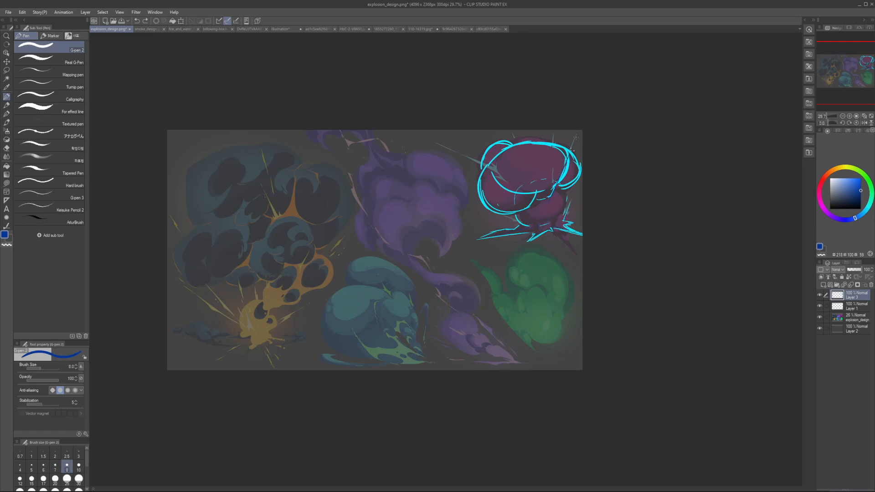
key("]")
key("]")
left_click_drag(580, 132, 567, 160)
left_click_drag(552, 131, 544, 203)
key("]")
mouse_move(468, 155)
left_mouse_down()
mouse_move(496, 169)
mouse_move(491, 177)
left_mouse_up()
key("ctrl+z")
key("ctrl+z")
key("ctrl+z")
key("ctrl+z")
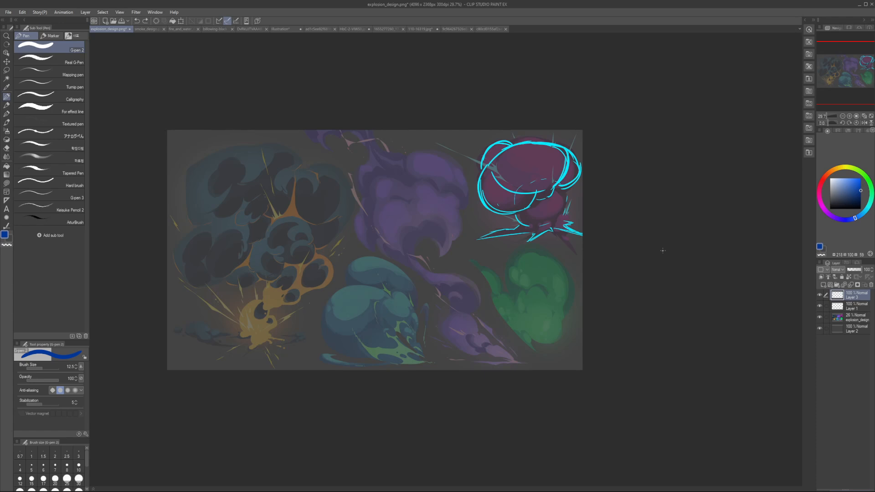
Step: Clear the sketch layer and set the drawing colour to a bright light blue
key("Delete")
left_click(855, 186)
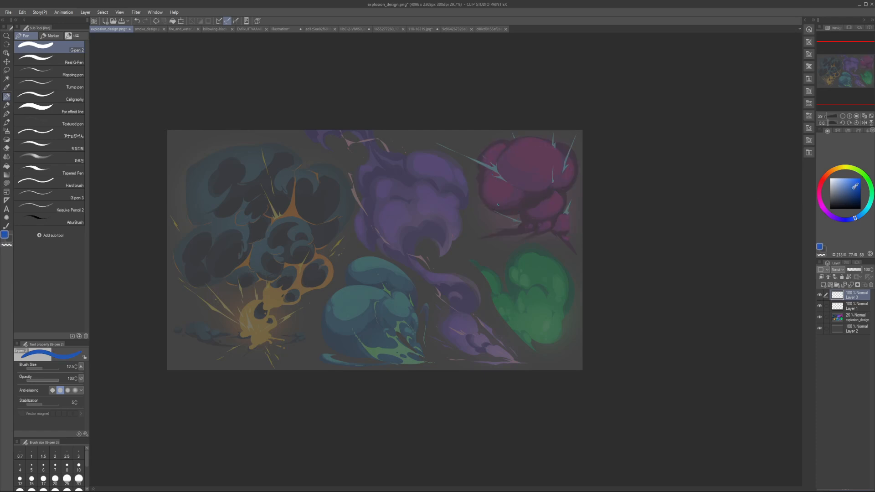
left_click(865, 213)
left_click_drag(476, 227, 560, 254)
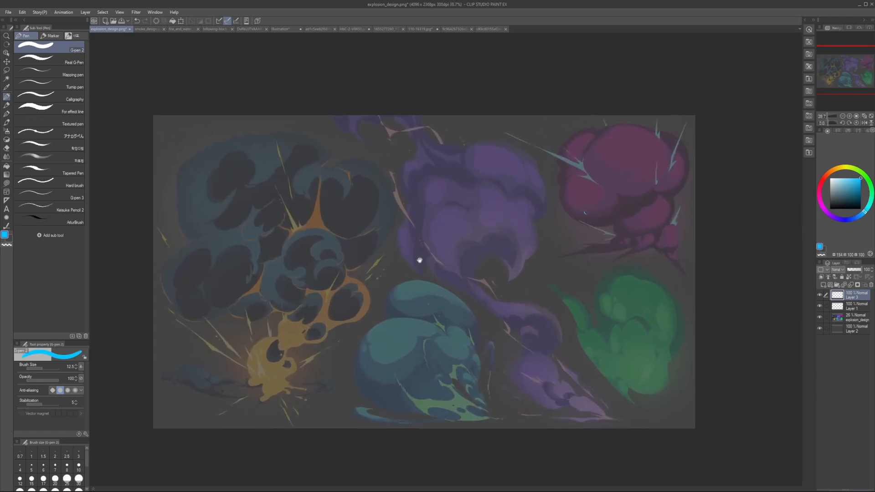
mouse_move(420, 261)
left_mouse_down()
mouse_move(448, 276)
mouse_move(435, 277)
left_mouse_up()
Step: Try a large sweeping curve around the dark fiery explosion and size 25 outlines of its side lobes, undoing every stroke
left_click_drag(232, 359, 306, 200)
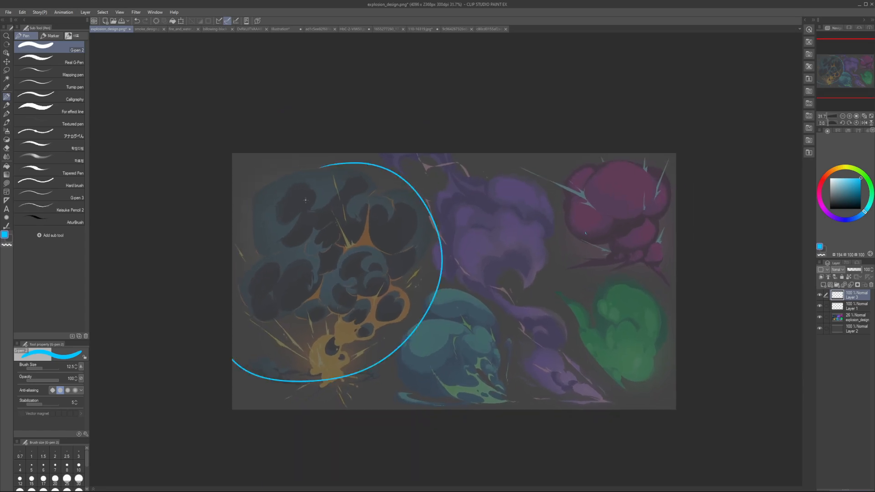
key("ctrl+z")
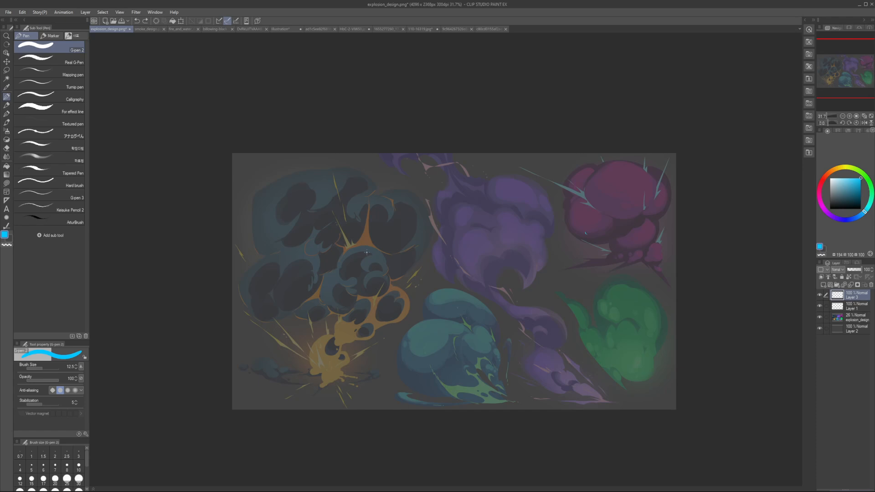
key("bracketright")
key("bracketright")
key("bracketright")
mouse_move(237, 277)
left_mouse_down()
mouse_move(289, 249)
mouse_move(309, 310)
mouse_move(267, 325)
left_mouse_up()
left_click_drag(275, 323, 319, 312)
mouse_move(366, 203)
left_mouse_down()
mouse_move(394, 265)
mouse_move(441, 235)
left_mouse_up()
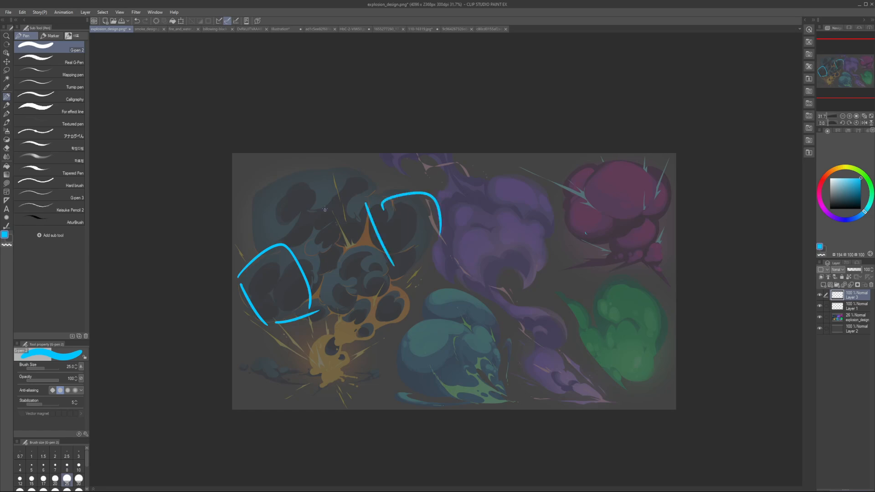
left_click_drag(282, 157, 389, 343)
key("ctrl+z")
key("ctrl+z")
key("ctrl+z")
key("ctrl+z")
key("ctrl+z")
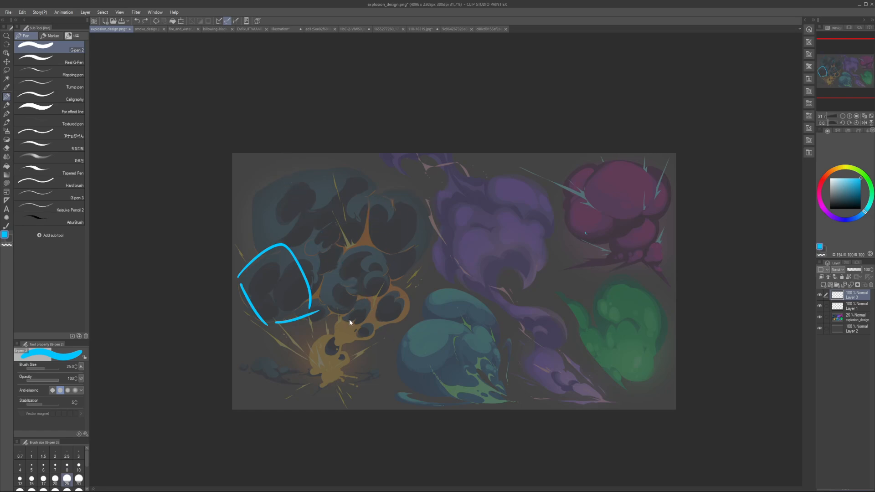
key("ctrl+z")
Step: Try a bent arrow from the fiery base through the dark smoke cloud with the pen at size 20, and undo it
key("bracketleft")
mouse_move(311, 371)
left_mouse_down()
mouse_move(392, 298)
mouse_move(313, 211)
mouse_move(343, 226)
left_mouse_up()
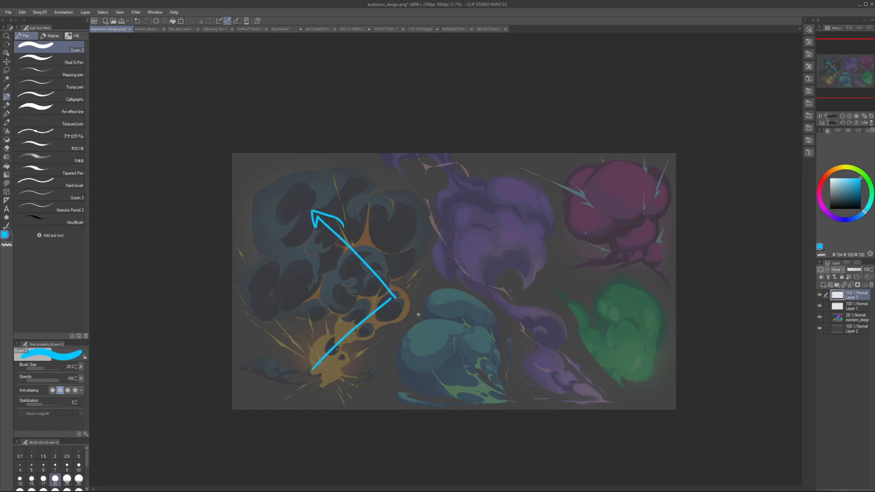
key("ctrl+z")
key("ctrl+z")
key("ctrl+z")
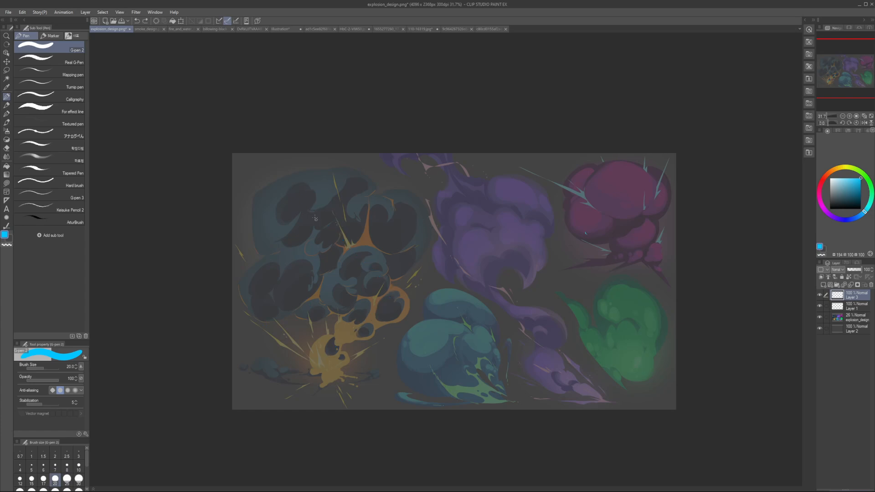
Step: Draw a thick diagonal dividing line across the dark cloud and rough arcs around its left and right lobes
left_click_drag(279, 172, 377, 301)
mouse_move(297, 195)
left_mouse_down()
mouse_move(401, 333)
mouse_move(361, 288)
left_mouse_up()
left_click_drag(321, 239, 399, 331)
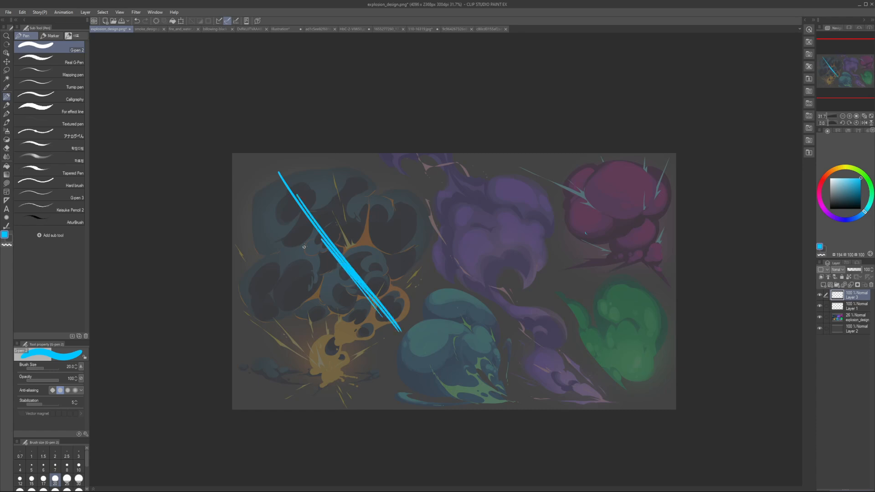
left_click_drag(246, 290, 286, 259)
left_click_drag(292, 264, 298, 290)
left_click_drag(362, 208, 403, 182)
left_click_drag(416, 192, 396, 273)
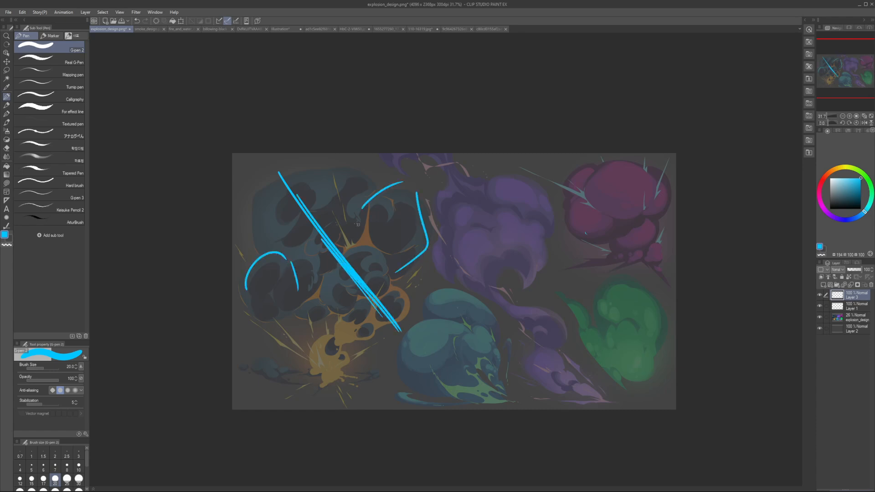
Step: Arc over the cloud's top lobe, add a size 15 curve under its left lobe, and undo all strokes on the cloud
mouse_move(258, 225)
left_mouse_down()
mouse_move(316, 163)
mouse_move(373, 184)
left_mouse_up()
left_click_drag(364, 175, 257, 233)
key("bracketleft")
key("bracketleft")
left_click_drag(241, 279, 275, 321)
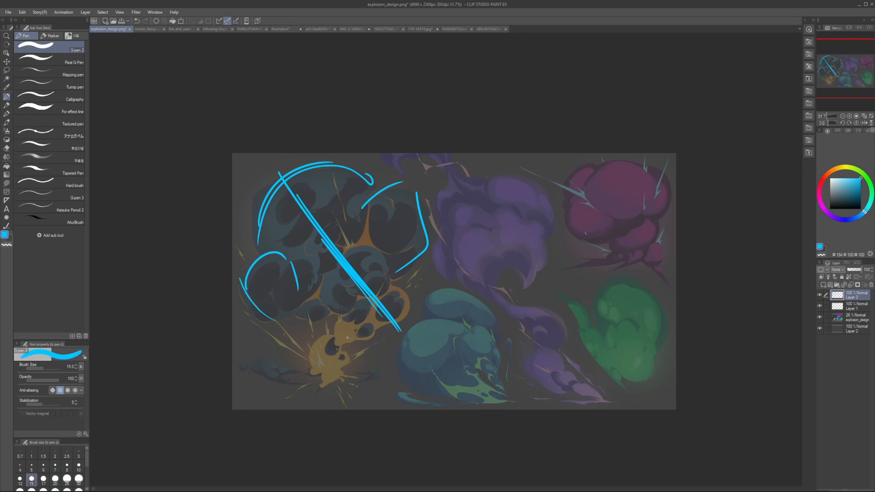
key("ctrl+z")
key("ctrl+z")
key("ctrl+z")
key("ctrl+z")
key("ctrl+z")
key("ctrl+z")
key("ctrl+z")
key("ctrl+z")
Step: Sketch a curved stem rising from the fiery base and short arcs around the cloud's left side with the pen at size 20
key("ctrl+z")
key("ctrl+z")
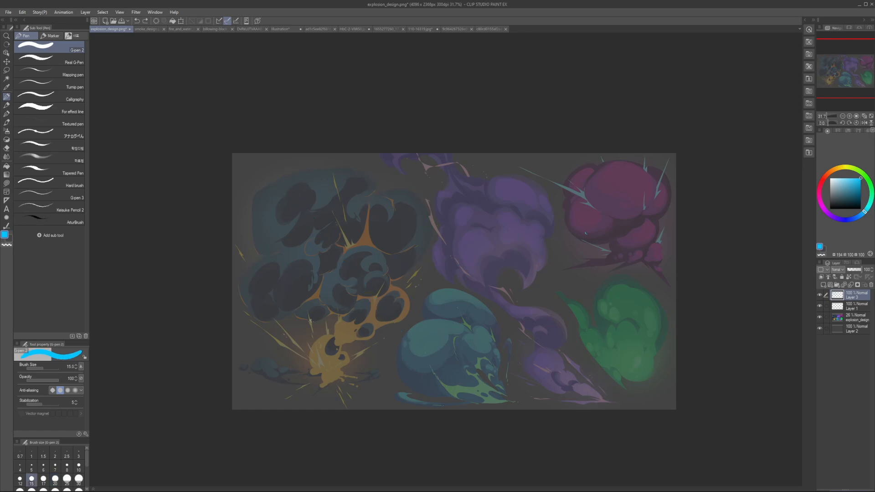
key("bracketright")
key("bracketright")
mouse_move(301, 373)
left_mouse_down()
mouse_move(371, 308)
mouse_move(338, 319)
mouse_move(298, 216)
left_mouse_up()
key("ctrl+z")
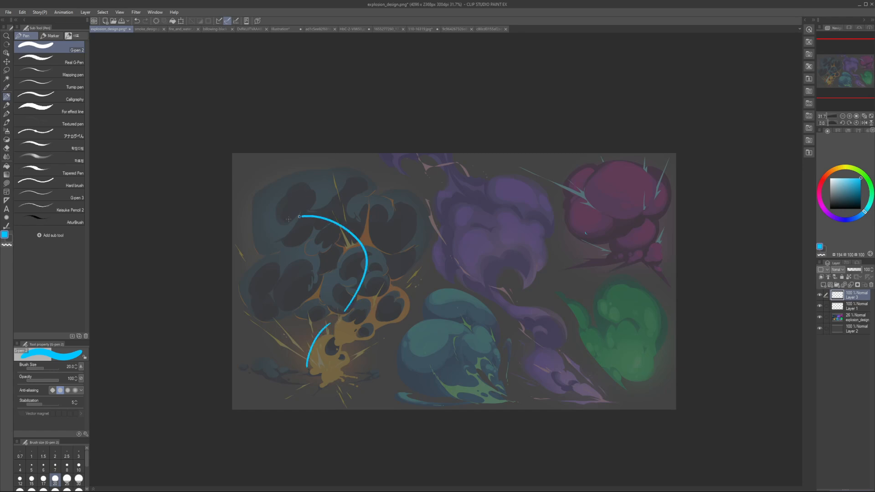
key("ctrl+z")
mouse_move(320, 327)
left_mouse_down()
mouse_move(348, 293)
mouse_move(345, 264)
left_mouse_up()
mouse_move(327, 261)
left_mouse_down()
mouse_move(319, 284)
mouse_move(301, 265)
mouse_move(293, 230)
mouse_move(283, 289)
left_mouse_up()
key("ctrl+z")
key("ctrl+z")
left_click_drag(297, 286, 328, 277)
Step: Try several curved and angular contours from the fiery base up the cloud's right side, undoing each one
left_click_drag(325, 354, 393, 315)
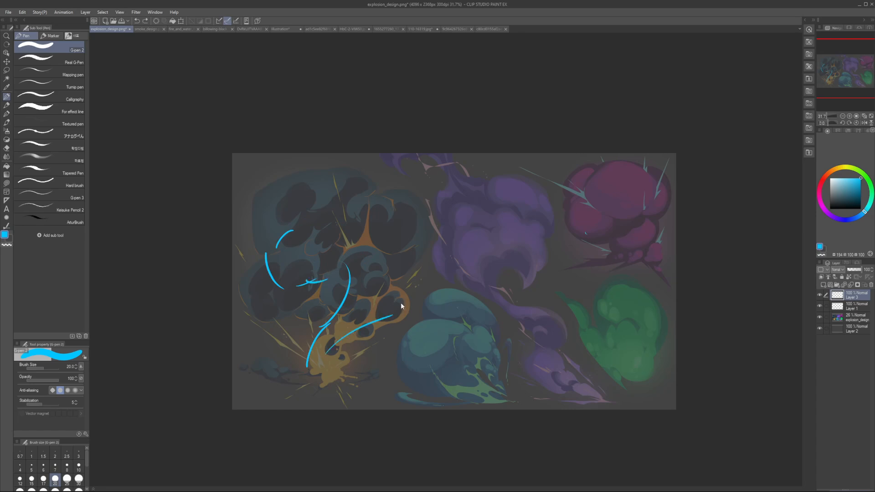
key("ctrl+z")
mouse_move(326, 357)
left_mouse_down()
mouse_move(404, 279)
mouse_move(320, 213)
left_mouse_up()
key("ctrl+z")
mouse_move(321, 356)
left_mouse_down()
mouse_move(425, 271)
mouse_move(340, 333)
mouse_move(385, 305)
mouse_move(371, 192)
left_mouse_up()
key("ctrl+z")
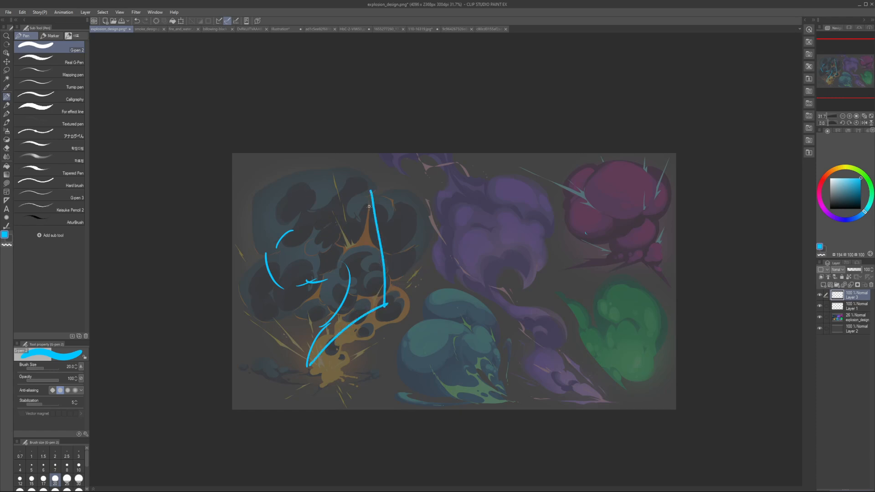
key("ctrl+z")
mouse_move(317, 370)
left_mouse_down()
mouse_move(334, 291)
mouse_move(410, 181)
mouse_move(443, 197)
left_mouse_up()
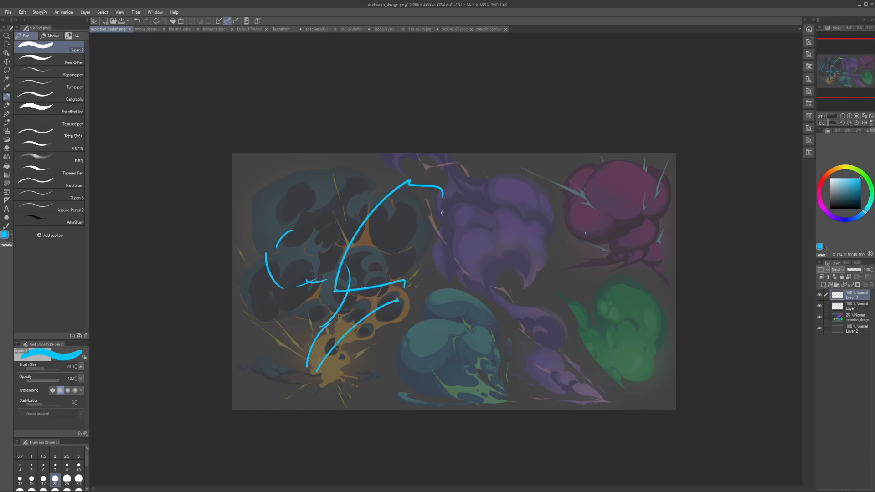
key("ctrl+z")
key("ctrl+z")
mouse_move(301, 374)
left_mouse_down()
mouse_move(392, 294)
mouse_move(460, 268)
mouse_move(424, 180)
left_mouse_up()
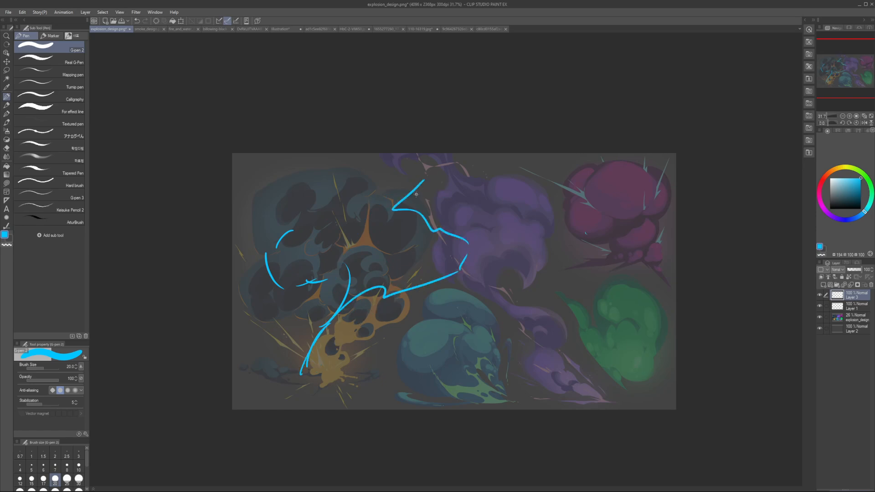
key("ctrl+z")
Step: Outline the left and top edges of the dark cloud in broken segments with the pen at size 25, undoing stray strokes
key("bracketright")
key("bracketright")
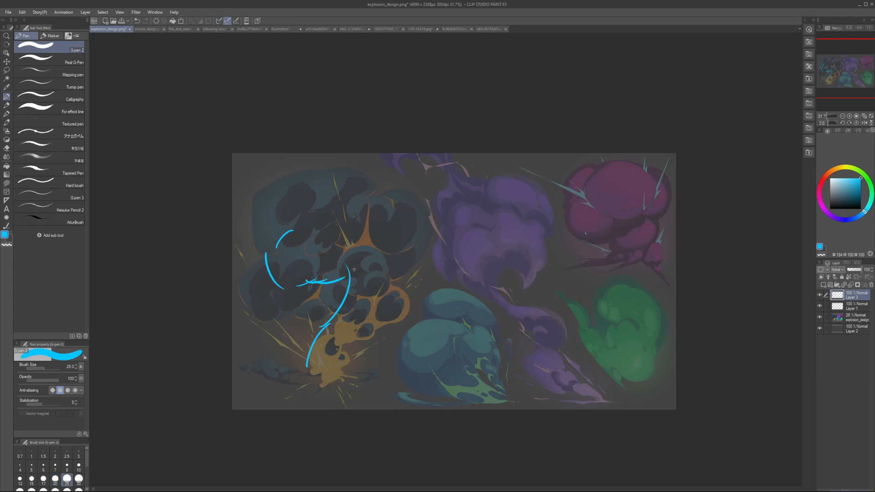
mouse_move(315, 195)
left_mouse_down()
mouse_move(393, 288)
mouse_move(389, 296)
left_mouse_up()
key("ctrl+z")
key("ctrl+z")
mouse_move(275, 236)
left_mouse_down()
mouse_move(284, 282)
mouse_move(341, 283)
mouse_move(344, 271)
mouse_move(288, 228)
mouse_move(333, 169)
left_mouse_up()
key("ctrl+z")
left_click_drag(302, 221, 316, 190)
left_click_drag(321, 183, 385, 178)
left_click_drag(415, 198, 415, 227)
left_click_drag(415, 234, 414, 248)
key("ctrl+z")
key("ctrl+z")
Step: Continue the silhouette down the cloud's right side and back toward the fiery base, enlarging the pen to size 30
left_click_drag(388, 186, 419, 189)
left_click_drag(424, 199, 427, 246)
left_click_drag(429, 236, 442, 249)
left_click_drag(445, 263, 410, 288)
key("ctrl+z")
mouse_move(435, 249)
left_mouse_down()
mouse_move(438, 266)
mouse_move(410, 301)
mouse_move(356, 323)
mouse_move(350, 343)
left_mouse_up()
left_click(410, 286)
key("]")
key("ctrl+z")
key("ctrl+z")
mouse_move(349, 347)
left_mouse_down()
mouse_move(342, 352)
mouse_move(348, 336)
mouse_move(344, 346)
left_mouse_up()
key("ctrl+z")
key("ctrl+z")
key("[")
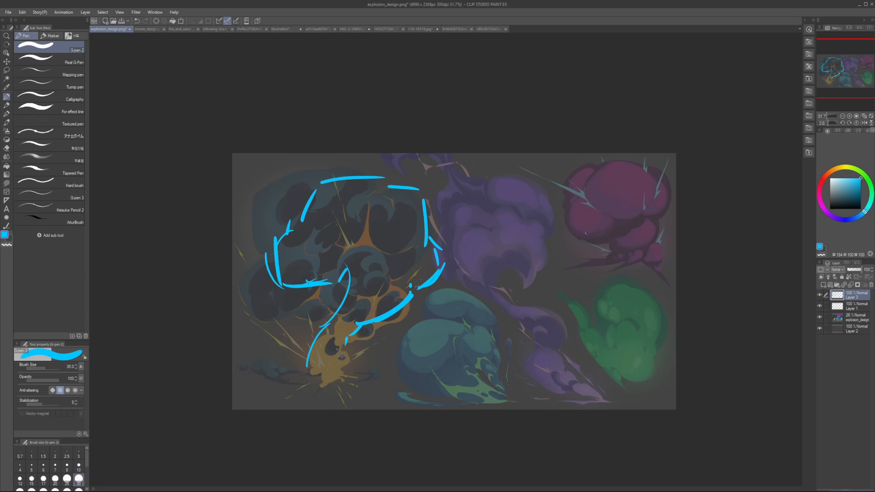
Step: Close the outline around the fiery base, check it mirrored, and undo the test stroke through the cloud
mouse_move(307, 367)
left_mouse_down()
mouse_move(324, 324)
mouse_move(337, 318)
mouse_move(332, 359)
mouse_move(346, 355)
left_mouse_up()
key("ctrl+z")
left_click_drag(350, 354, 327, 367)
key("h")
key("h")
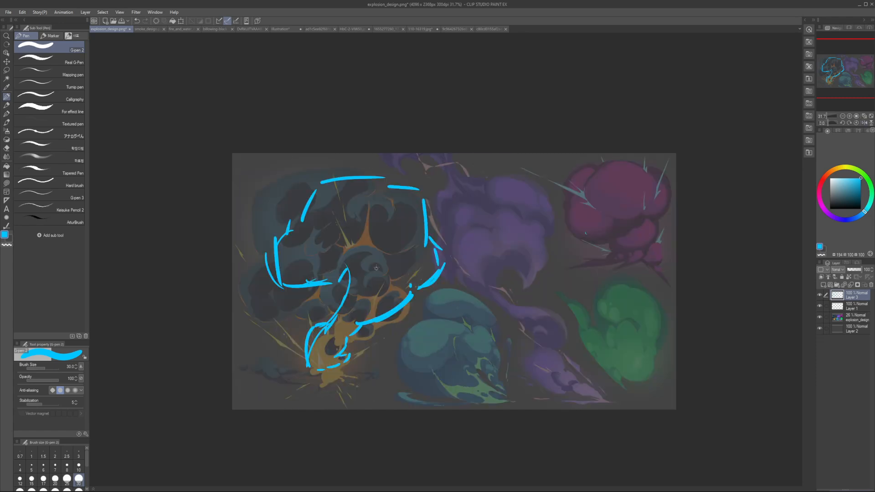
mouse_move(332, 339)
left_mouse_down()
mouse_move(366, 278)
mouse_move(370, 204)
left_mouse_up()
key("ctrl+z")
Step: Erase the stem's upper tip and part of the lower right outline, redraw that corner fuller, and check the silhouette mirrored
key("c")
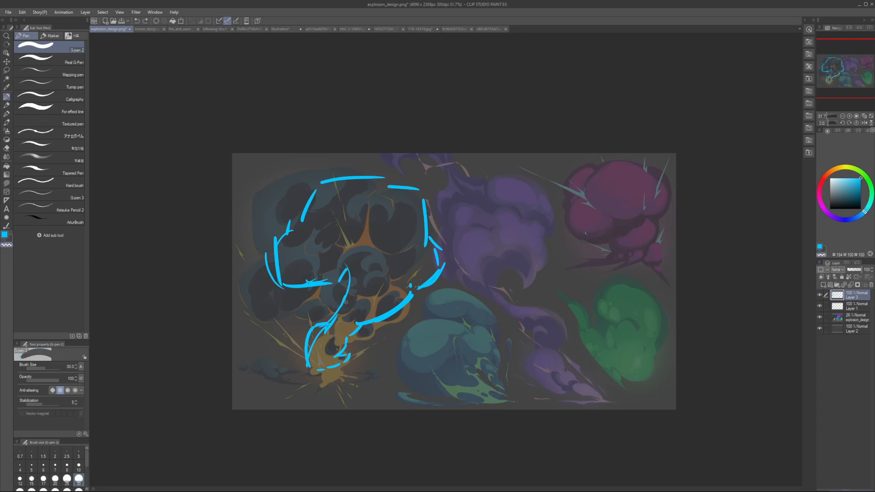
mouse_move(350, 294)
left_mouse_down()
mouse_move(346, 265)
mouse_move(336, 282)
left_mouse_up()
key("c")
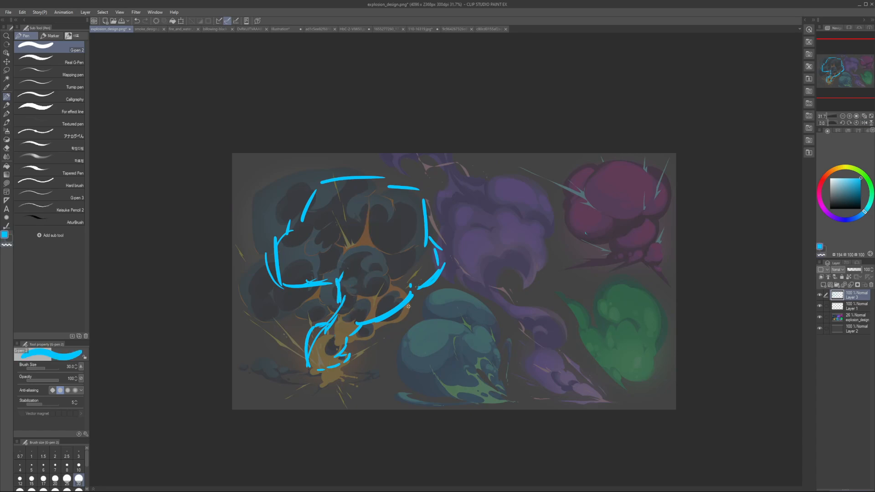
key("c")
left_click_drag(436, 273, 424, 288)
key("c")
mouse_move(395, 320)
left_mouse_down()
mouse_move(443, 266)
mouse_move(425, 273)
left_mouse_up()
key("c")
key("c")
key("h")
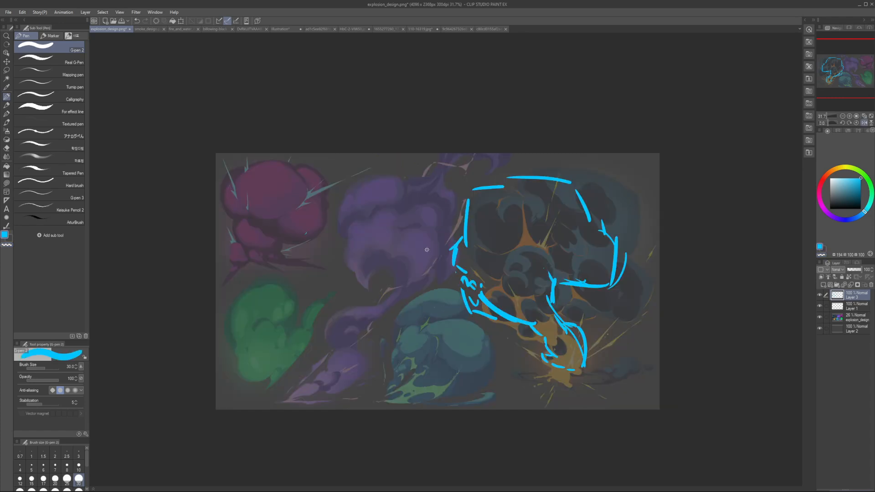
key("h")
Step: Compare the artwork with and without Layer 3, hide that layer, and add a new layer above it
left_click(821, 295)
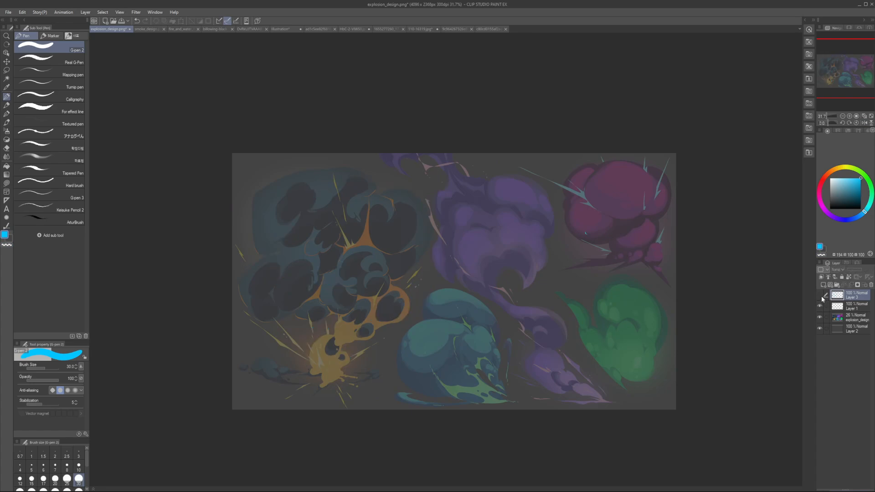
left_click(823, 297)
left_click(821, 295)
key("ctrl+shift+n")
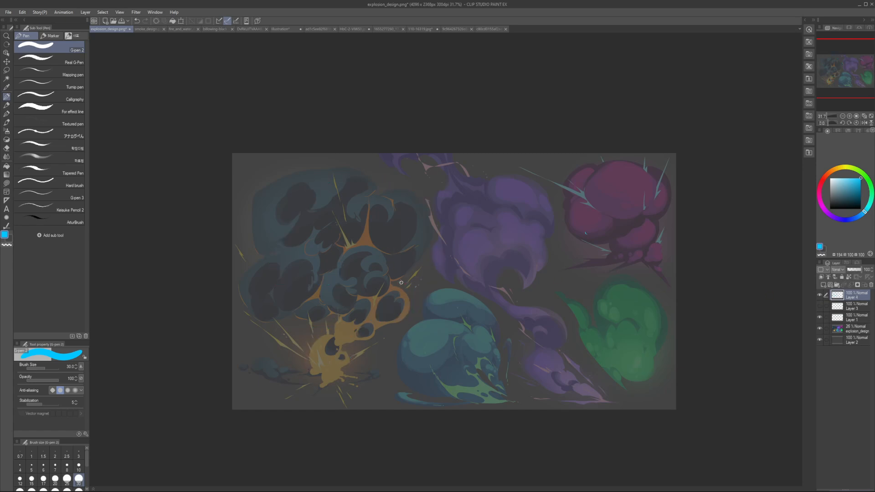
Step: Try simplified angular outlines around the dark cloud on the new layer, and undo them all
left_click_drag(255, 265, 289, 320)
left_click_drag(305, 311, 414, 258)
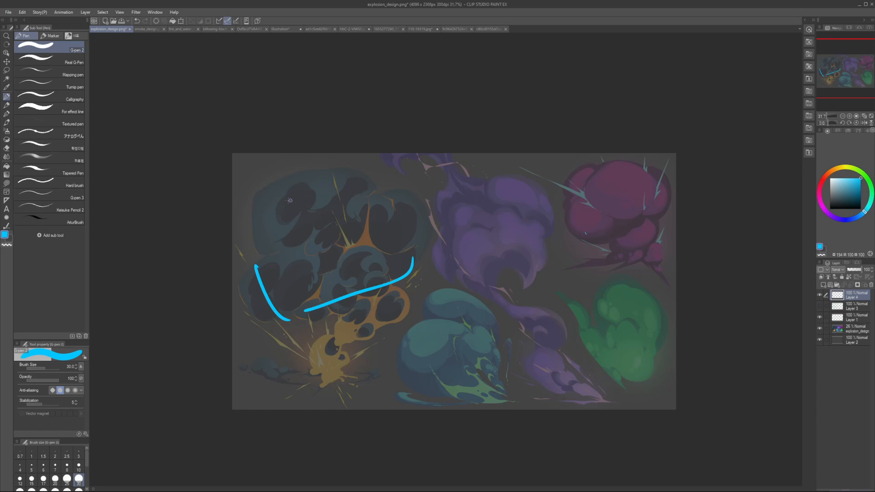
left_click_drag(258, 204, 381, 168)
left_click_drag(405, 185, 408, 230)
key("ctrl+z")
key("ctrl+z")
key("ctrl+z")
key("ctrl+z")
left_click_drag(234, 255, 300, 326)
mouse_move(248, 246)
left_mouse_down()
mouse_move(258, 233)
mouse_move(394, 208)
left_mouse_up()
left_click_drag(414, 222, 385, 290)
key("ctrl+z")
key("ctrl+z")
key("ctrl+z")
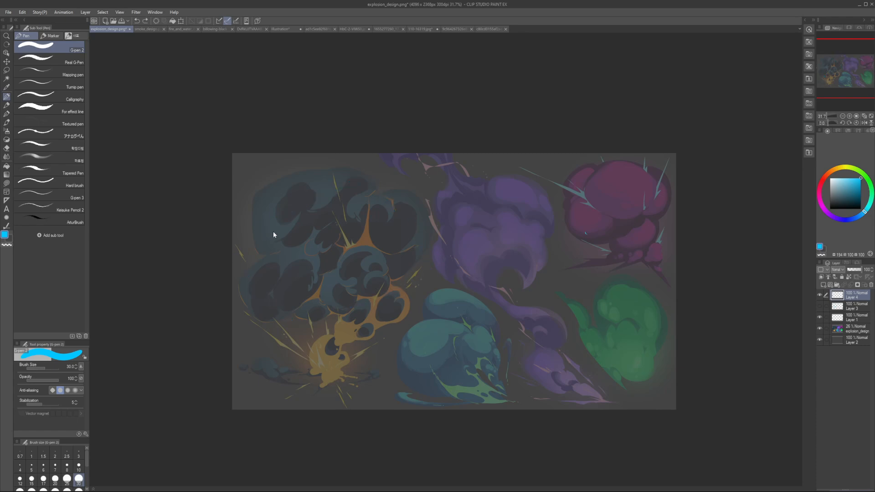
Step: Sketch a boxy silhouette around the main dark cloud, doubling the top edge and adding an angled lower right side
mouse_move(276, 206)
left_mouse_down()
mouse_move(299, 307)
mouse_move(420, 184)
left_mouse_up()
left_click_drag(445, 175, 438, 273)
left_click_drag(439, 242, 427, 302)
left_click_drag(414, 299, 446, 236)
left_click_drag(280, 308, 407, 288)
mouse_move(267, 205)
left_mouse_down()
mouse_move(276, 194)
mouse_move(445, 187)
left_mouse_up()
Step: Sketch the narrow stem and fiery base beneath the boxy cloud, undoing stray strokes, and check the drawing mirrored
mouse_move(333, 298)
left_mouse_down()
mouse_move(345, 341)
mouse_move(345, 330)
mouse_move(320, 350)
left_mouse_up()
key("ctrl+z")
left_click_drag(328, 346, 383, 329)
left_click_drag(385, 325, 405, 293)
mouse_move(332, 331)
left_mouse_down()
mouse_move(313, 347)
mouse_move(328, 369)
left_mouse_up()
key("ctrl+z")
mouse_move(332, 366)
left_mouse_down()
mouse_move(342, 347)
mouse_move(324, 332)
left_mouse_up()
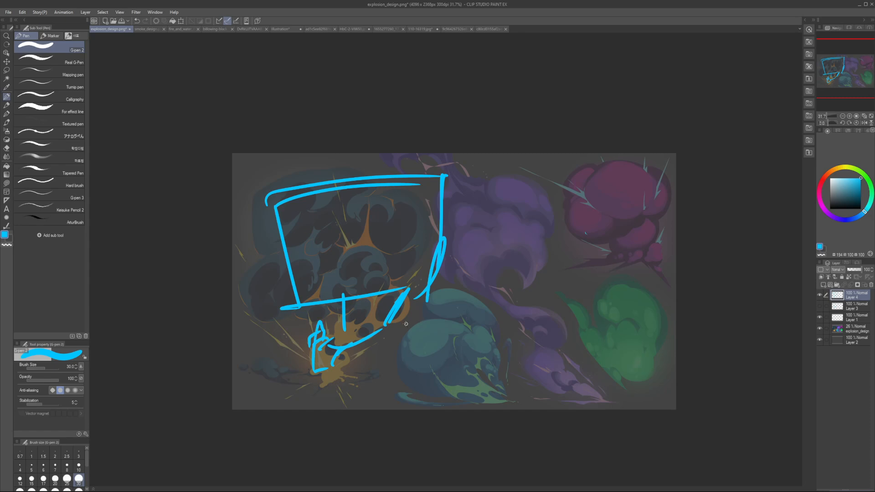
key("h")
key("h")
Step: Reinforce the box's lower right edge, erase its upper left corner with an enlarged Rough eraser, and return to the pen
left_click_drag(444, 233, 428, 286)
key("e")
key("bracketright")
key("bracketright")
key("bracketright")
key("bracketright")
key("bracketright")
key("bracketright")
key("bracketright")
key("bracketright")
key("bracketright")
key("bracketright")
key("bracketright")
key("bracketright")
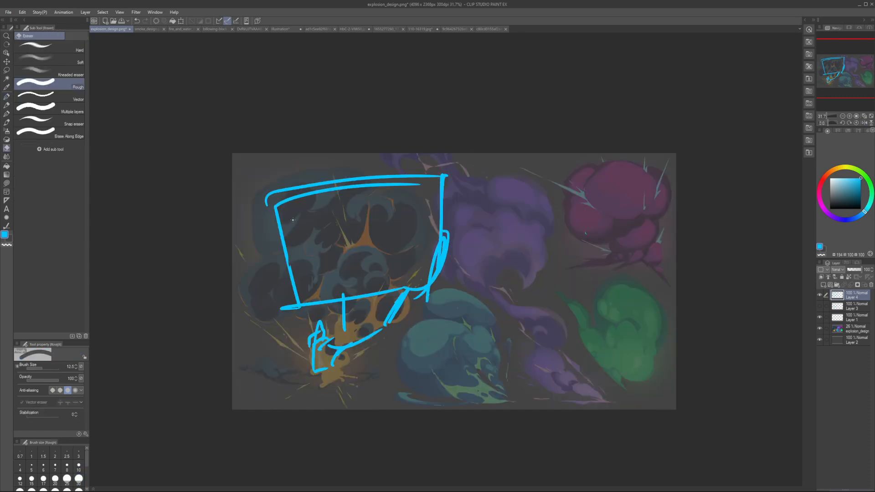
mouse_move(287, 237)
left_mouse_down()
mouse_move(307, 172)
mouse_move(270, 225)
mouse_move(271, 196)
left_mouse_up()
key("p")
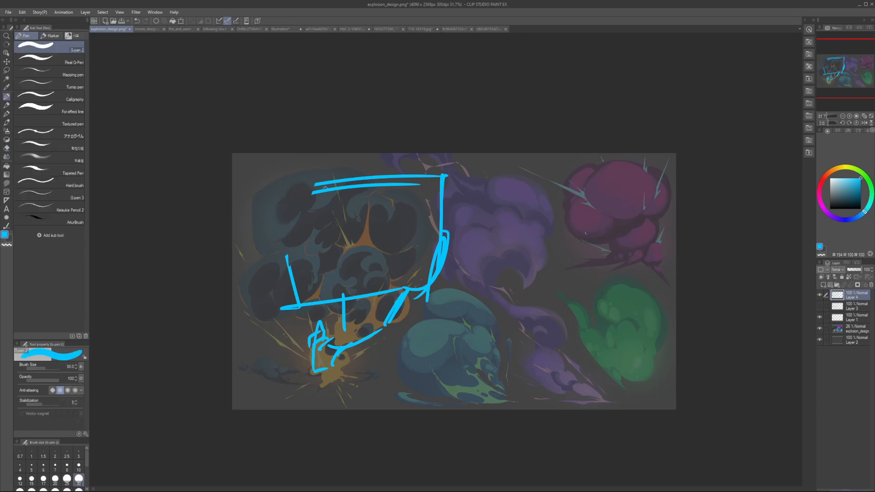
Step: Sketch the missing left side of the boxy silhouette with angled strokes from its top edge down to its base
left_click_drag(324, 186, 301, 231)
mouse_move(313, 212)
left_mouse_down()
mouse_move(303, 232)
mouse_move(272, 243)
left_mouse_up()
left_click_drag(276, 242, 295, 297)
left_click_drag(283, 282, 310, 309)
Step: Erase the box's lower right edge and redraw it as an angular block projecting outward over the purple explosion
key("e")
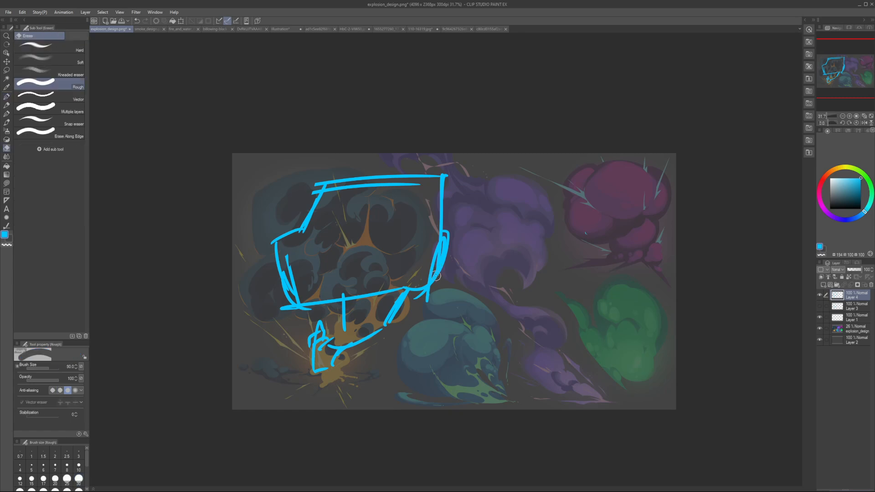
mouse_move(425, 291)
left_mouse_down()
mouse_move(437, 268)
mouse_move(417, 285)
mouse_move(424, 270)
left_mouse_up()
key("p")
left_click_drag(426, 266, 429, 273)
mouse_move(441, 272)
left_mouse_down()
mouse_move(449, 241)
mouse_move(421, 273)
left_mouse_up()
key("h")
Step: Erase part of the box's upper left edge, check the drawing mirrored, and clear the whole sketch from the layer
key("h")
key("e")
key("p")
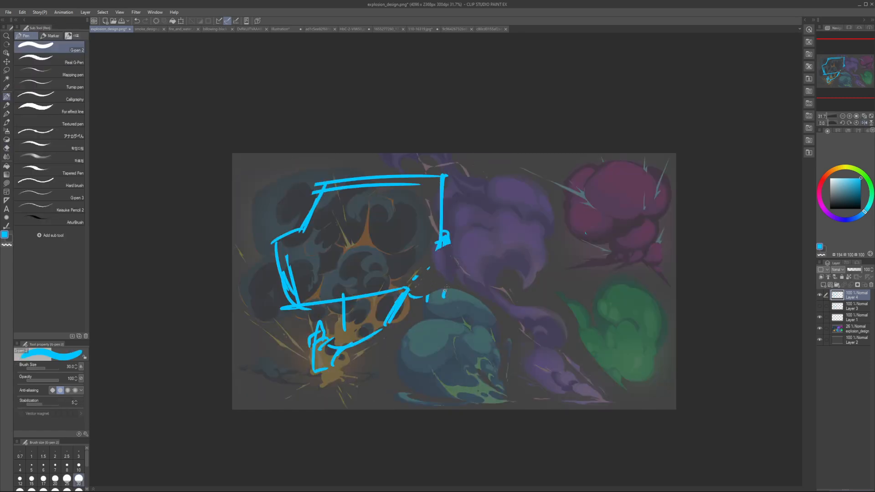
left_click_drag(444, 227, 445, 295)
left_click_drag(441, 225, 457, 224)
key("e")
mouse_move(310, 220)
left_mouse_down()
mouse_move(278, 255)
mouse_move(287, 248)
left_mouse_up()
key("p")
key("h")
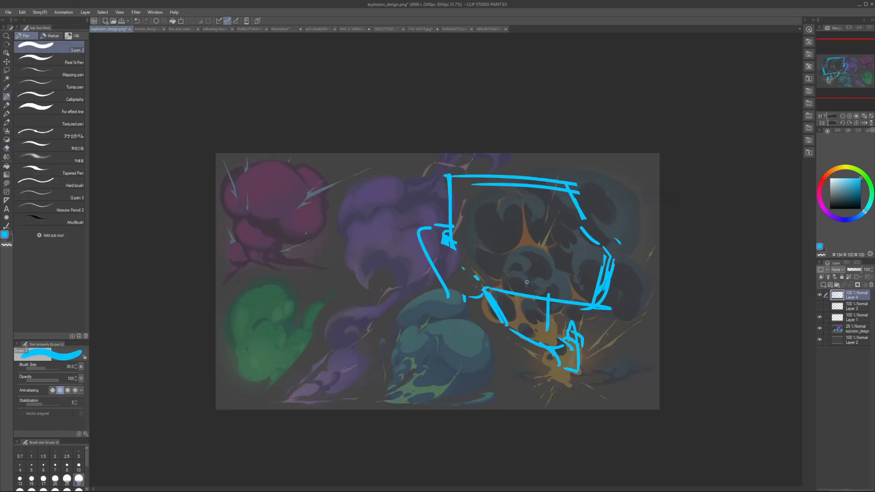
key("h")
scroll(346, 292, "down", 2)
scroll(344, 302, "up", 2)
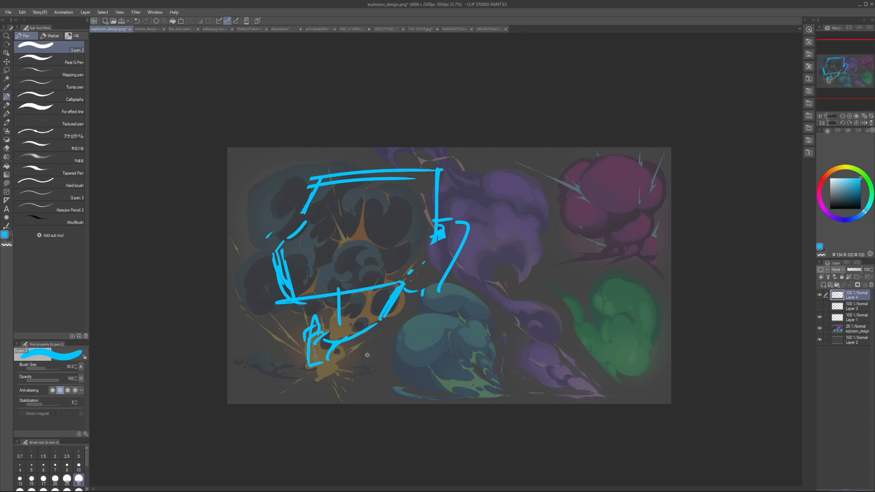
key("Delete")
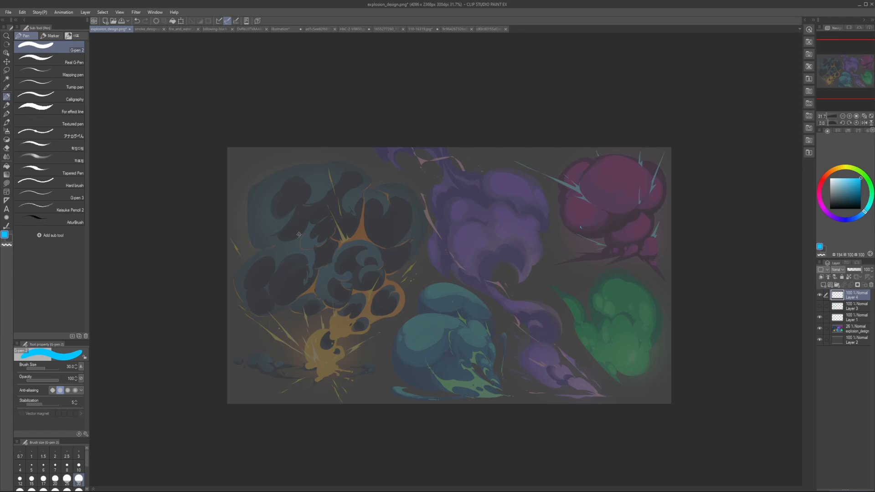
mouse_move(510, 166)
left_mouse_down()
mouse_move(577, 281)
mouse_move(681, 268)
left_mouse_up()
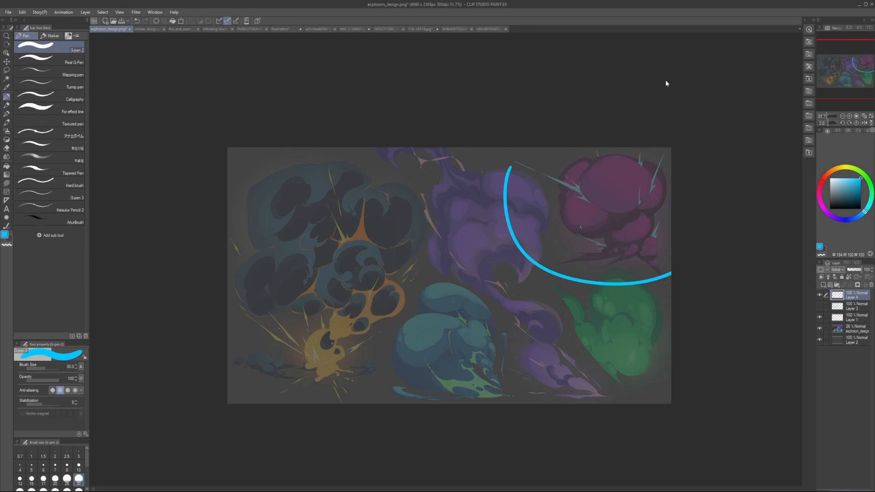
key("ctrl+z")
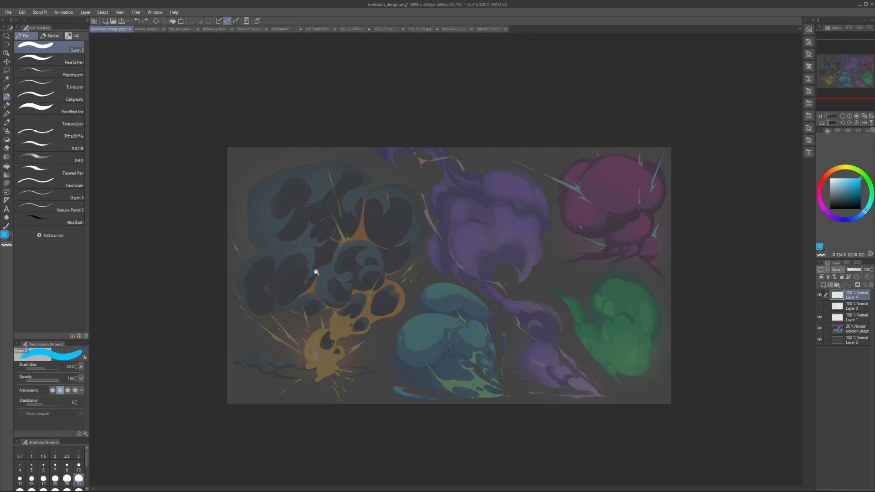
scroll(316, 272, "up", 2)
mouse_move(184, 239)
left_mouse_down()
mouse_move(336, 409)
mouse_move(244, 121)
left_mouse_up()
key("ctrl+z")
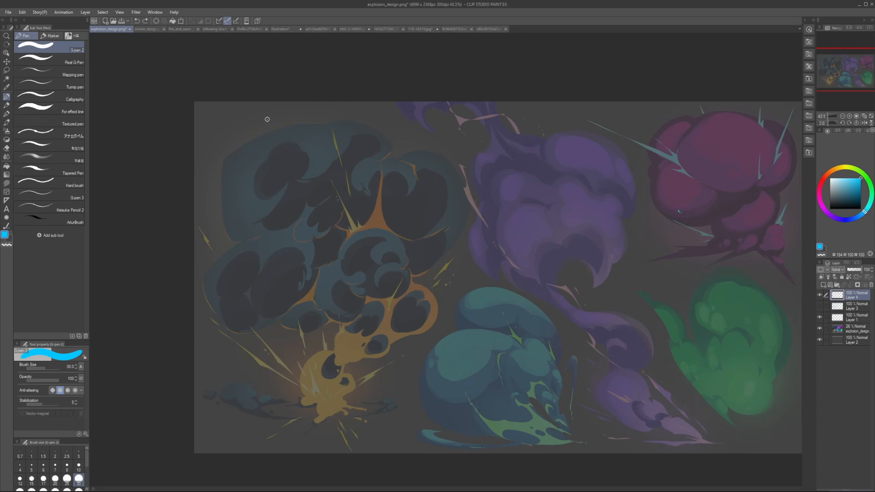
Step: Raise the opacity of the explosion_design layer and add a new layer above the topmost sketch layer
left_click(849, 318)
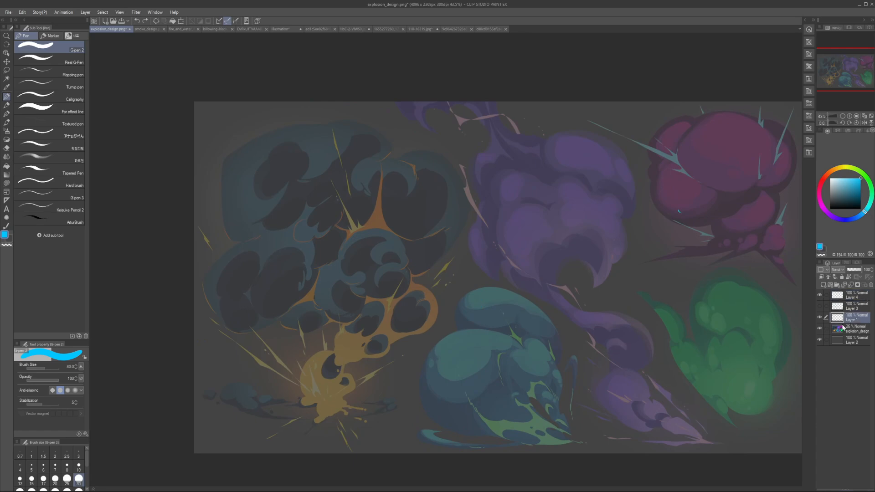
left_click(843, 328)
left_click(856, 271)
left_click_drag(855, 270, 856, 270)
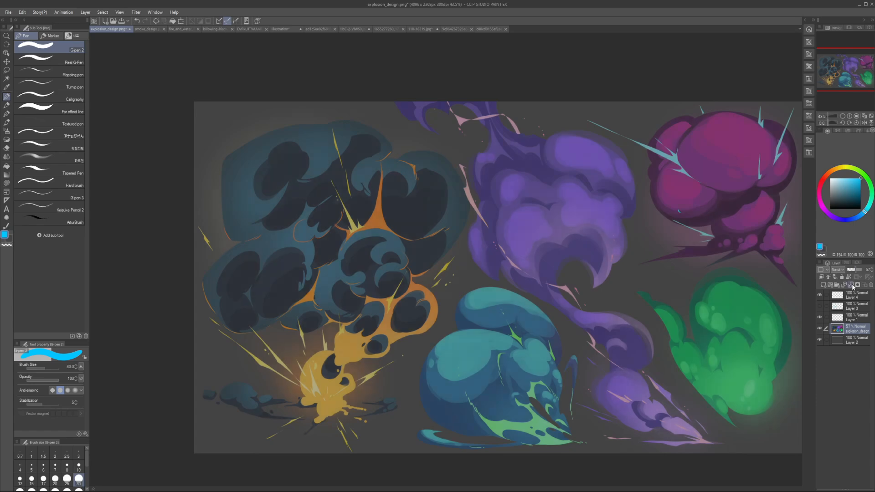
left_click(843, 296)
left_click(824, 285)
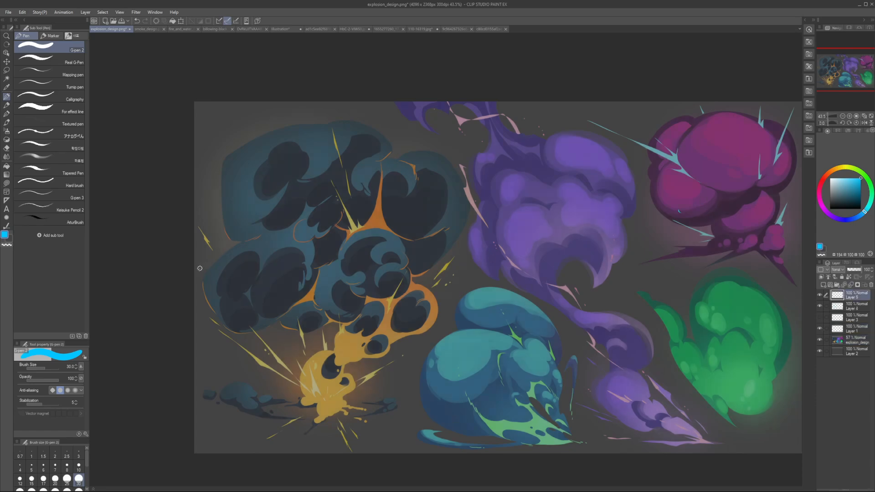
Step: Outline the dark cloud's lower left lobe as a slanted, rounded block with the pen at size 25
key("ctrl+z")
left_click_drag(197, 275, 267, 235)
key("[")
mouse_move(273, 234)
left_mouse_down()
mouse_move(294, 244)
mouse_move(286, 313)
left_mouse_up()
left_click_drag(303, 293, 238, 330)
mouse_move(205, 289)
left_mouse_down()
mouse_move(241, 339)
mouse_move(260, 323)
left_mouse_up()
mouse_move(220, 277)
left_mouse_down()
mouse_move(273, 235)
mouse_move(315, 272)
left_mouse_up()
left_click_drag(299, 241, 312, 260)
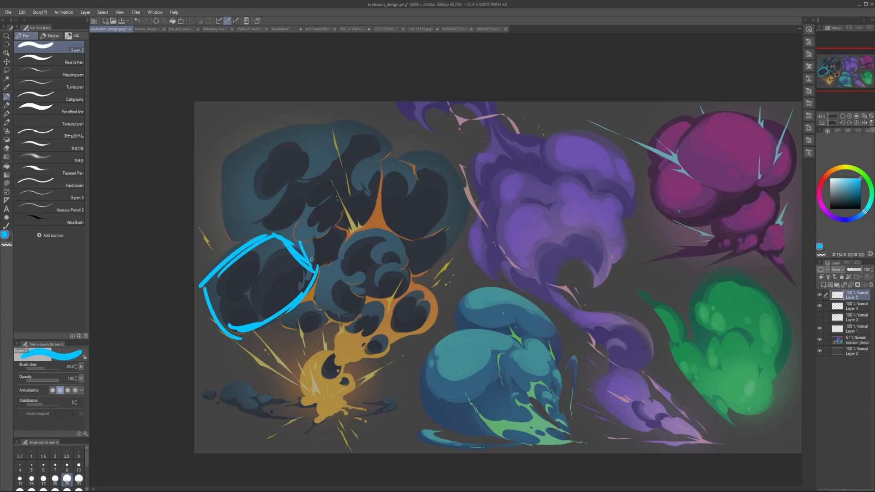
Step: Outline the dark cloud's right lobe as a rounded block tapering to a lower point, with short inner contour strokes
left_click_drag(363, 177, 424, 150)
mouse_move(427, 153)
left_mouse_down()
mouse_move(468, 182)
mouse_move(418, 265)
mouse_move(402, 242)
left_mouse_up()
key("ctrl+z")
left_click_drag(361, 188, 395, 243)
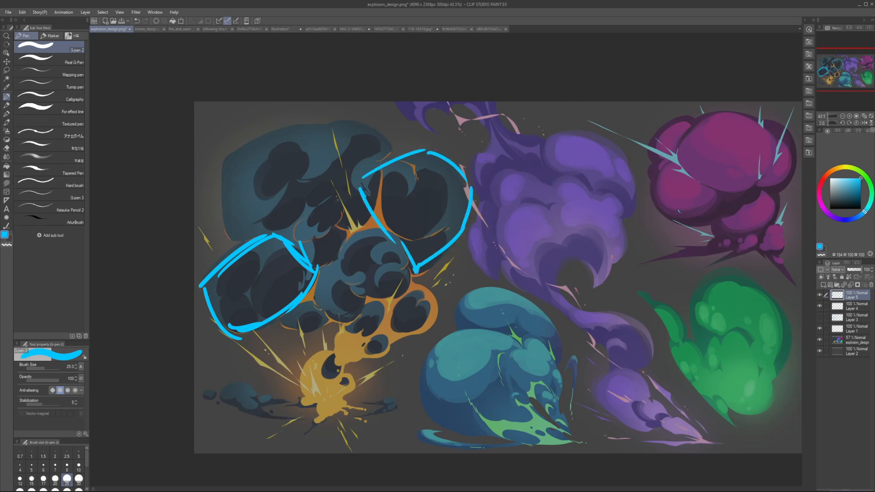
left_click_drag(415, 273, 444, 258)
left_click_drag(441, 209, 430, 210)
left_click_drag(370, 197, 376, 232)
key("bracketleft")
key("ctrl+z")
left_click_drag(388, 248, 419, 259)
Step: Outline the dark cloud's upper left lobe as a large block with the pen at size 30, undoing stray strokes
key("bracketright")
key("bracketright")
left_click_drag(260, 243, 248, 180)
mouse_move(249, 176)
left_mouse_down()
mouse_move(348, 135)
mouse_move(391, 173)
mouse_move(272, 233)
left_mouse_up()
key("ctrl+z")
key("ctrl+z")
key("ctrl+z")
mouse_move(341, 208)
left_mouse_down()
mouse_move(265, 236)
mouse_move(291, 235)
left_mouse_up()
left_click_drag(308, 227, 392, 174)
mouse_move(390, 173)
left_mouse_down()
mouse_move(374, 137)
mouse_move(350, 133)
left_mouse_up()
left_click_drag(398, 147, 394, 154)
key("ctrl+z")
key("ctrl+z")
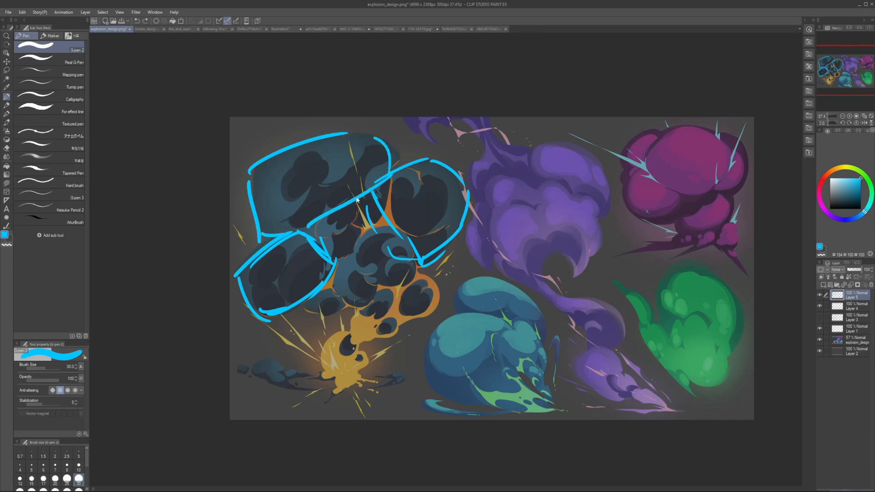
Step: Erase all the lobe outlines over the dark cloud with a greatly enlarged Rough eraser
key("e")
key("bracketright")
key("bracketright")
key("bracketright")
key("bracketright")
key("bracketright")
mouse_move(245, 235)
left_mouse_down()
mouse_move(430, 157)
mouse_move(399, 212)
left_mouse_up()
Step: Sketch doubled curves along the outer edge of the dark cloud's lower left lobe
key("p")
left_click_drag(261, 231, 245, 263)
mouse_move(281, 219)
left_mouse_down()
mouse_move(252, 305)
mouse_move(252, 243)
left_mouse_up()
key("ctrl+z")
left_click_drag(244, 254, 274, 317)
left_click_drag(254, 246, 287, 310)
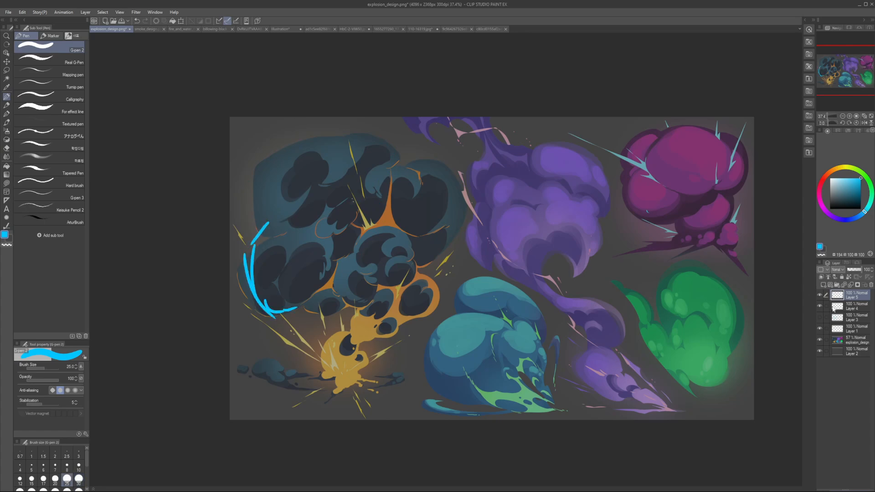
Step: Lower the explosion_design layer's opacity to 14% and erase the remaining blue curves from the top sketch layer
left_click(841, 340)
left_click_drag(856, 270, 850, 270)
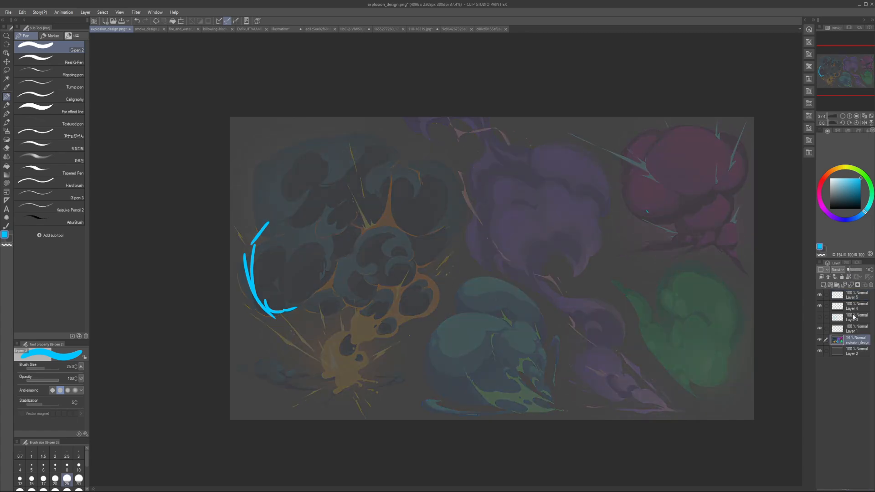
left_click(842, 299)
key("e")
left_click_drag(254, 244, 313, 273)
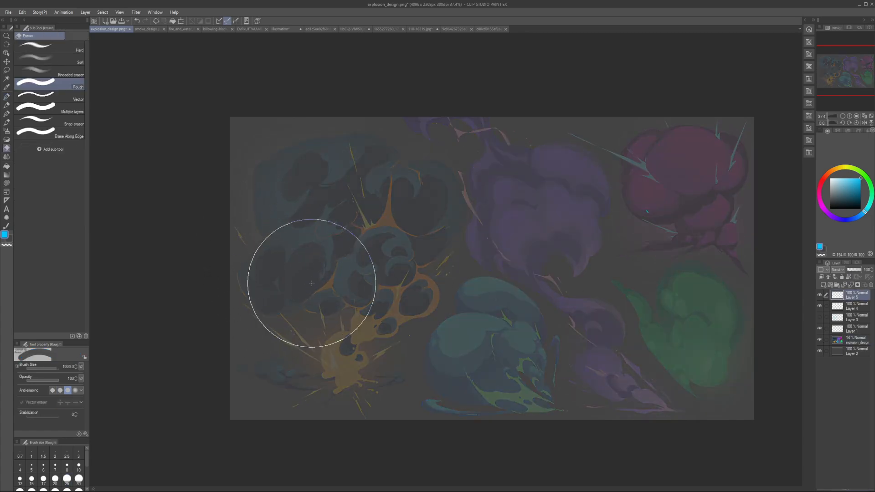
Step: Sketch one large rounded outline around the dark cloud with the pen at size 17.5, undoing stray strokes
key("p")
key("bracketleft")
key("bracketleft")
mouse_move(245, 221)
left_mouse_down()
mouse_move(294, 149)
mouse_move(392, 134)
mouse_move(473, 202)
left_mouse_up()
mouse_move(363, 142)
left_mouse_down()
mouse_move(449, 180)
mouse_move(458, 237)
left_mouse_up()
left_click_drag(446, 172, 437, 261)
mouse_move(249, 231)
left_mouse_down()
mouse_move(260, 281)
mouse_move(261, 254)
mouse_move(305, 306)
left_mouse_up()
key("ctrl+z")
mouse_move(250, 267)
left_mouse_down()
mouse_move(314, 303)
mouse_move(324, 295)
left_mouse_up()
key("ctrl+z")
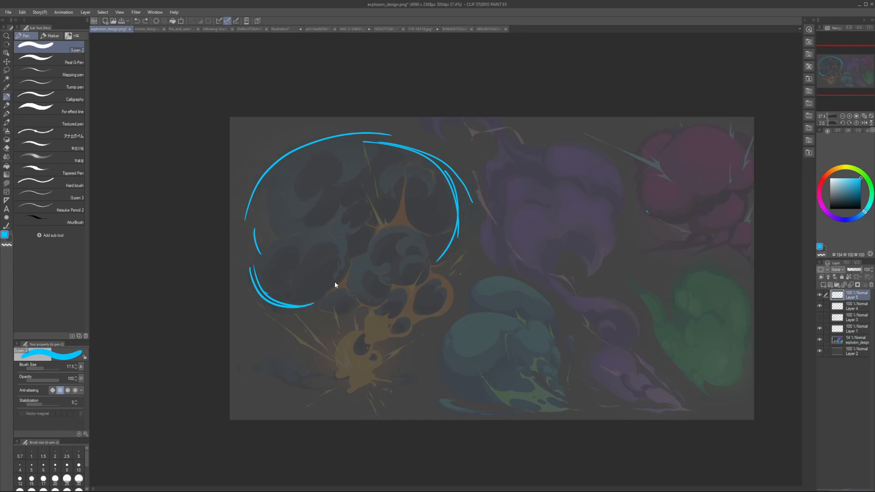
key("ctrl+z")
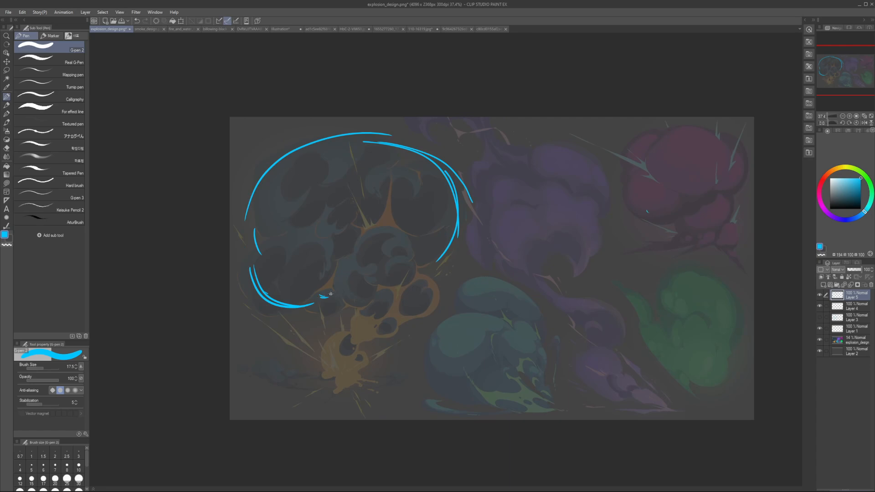
key("ctrl+z")
Step: Sketch a dome around the cloud's central puff and thicken both of its lower sides with the pen at size 20
mouse_move(315, 299)
left_mouse_down()
mouse_move(329, 294)
mouse_move(368, 227)
left_mouse_up()
key("]")
mouse_move(386, 220)
left_mouse_down()
mouse_move(411, 227)
mouse_move(373, 225)
mouse_move(409, 233)
left_mouse_up()
key("ctrl+z")
left_click_drag(414, 240, 423, 283)
left_click_drag(348, 267, 344, 306)
key("ctrl+z")
mouse_move(332, 273)
left_mouse_down()
mouse_move(351, 302)
mouse_move(342, 310)
mouse_move(353, 303)
mouse_move(340, 308)
left_mouse_up()
key("ctrl+z")
key("ctrl+z")
left_click_drag(314, 299, 345, 306)
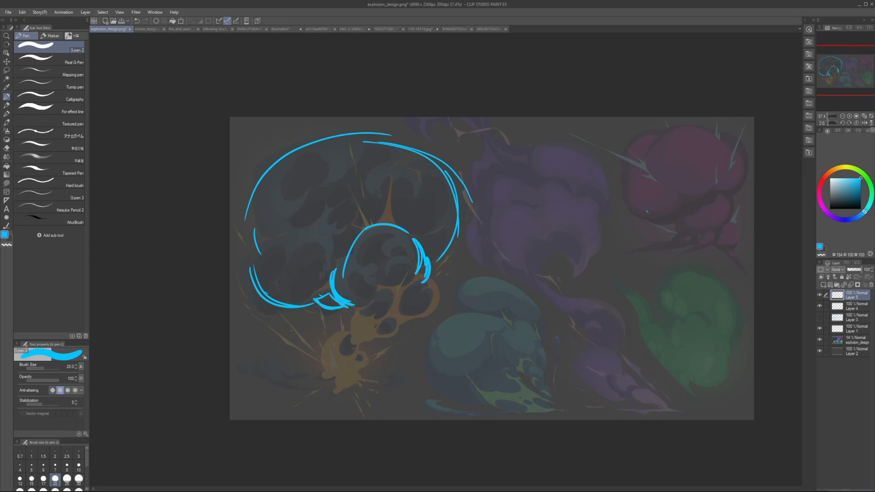
key("ctrl+z")
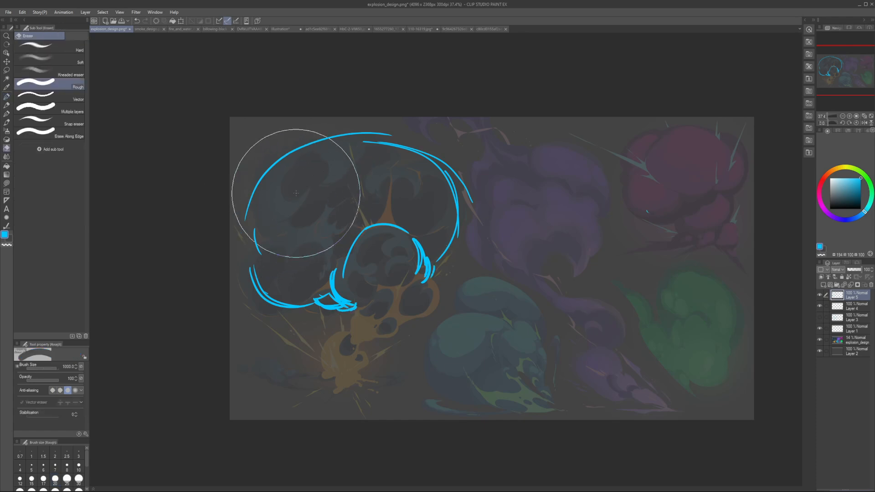
mouse_move(275, 181)
left_mouse_down()
mouse_move(307, 165)
mouse_move(289, 192)
left_mouse_up()
key("ctrl+z")
key("ctrl+z")
left_click_drag(294, 249, 283, 257)
key("ctrl+z")
key("ctrl+z")
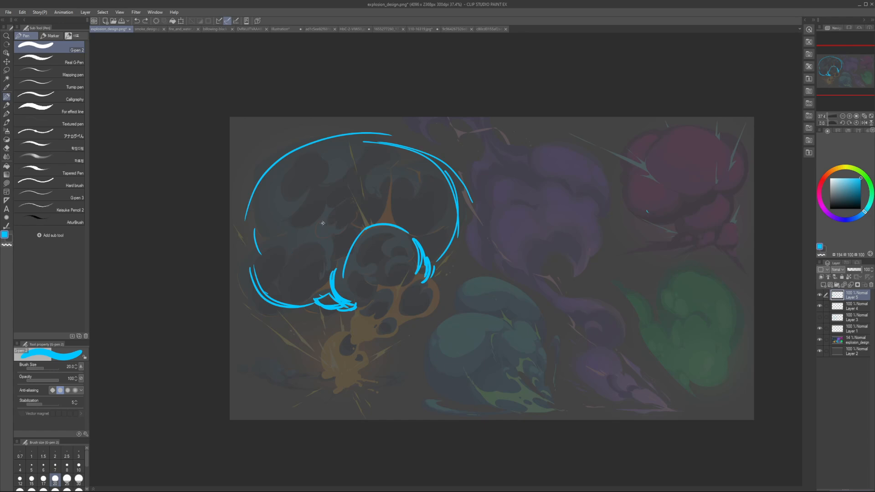
Step: Erase the middle of the cloud's left outline and redraw the outer edge of a separate lower left lobe
key("e")
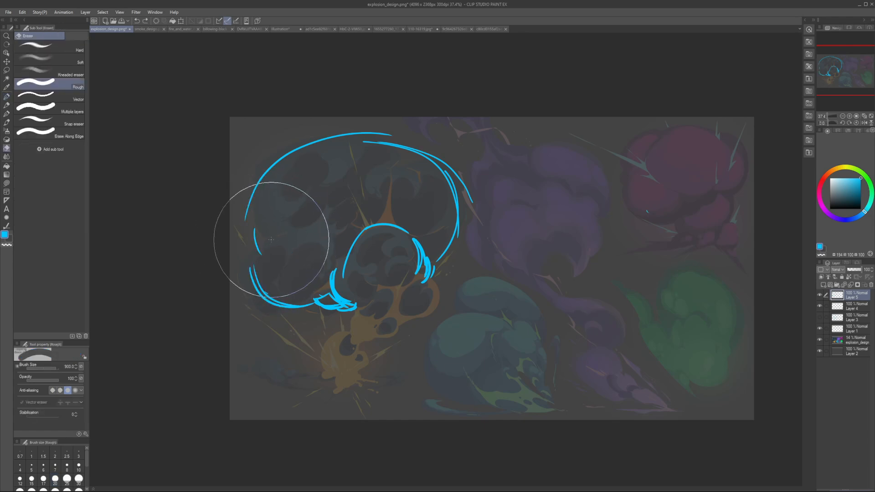
left_click_drag(262, 241, 255, 270)
key("p")
key("ctrl+z")
left_click_drag(264, 235, 255, 255)
left_click_drag(255, 269, 271, 298)
left_click_drag(275, 231, 303, 214)
Step: Erase the upper left outline's lower end and redraw it curving inward to a notch above the lower left lobe
key("e")
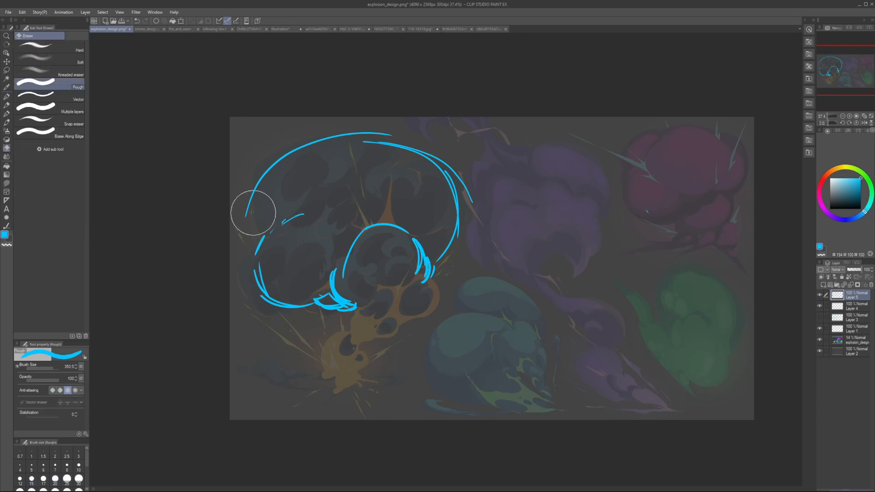
mouse_move(250, 209)
left_mouse_down()
mouse_move(267, 185)
mouse_move(258, 227)
left_mouse_up()
key("p")
key("ctrl+z")
mouse_move(267, 178)
left_mouse_down()
mouse_move(259, 206)
mouse_move(276, 235)
mouse_move(268, 216)
mouse_move(285, 233)
mouse_move(306, 231)
mouse_move(287, 234)
mouse_move(299, 235)
mouse_move(276, 218)
mouse_move(275, 194)
mouse_move(260, 211)
left_mouse_up()
key("e")
key("p")
key("e")
key("p")
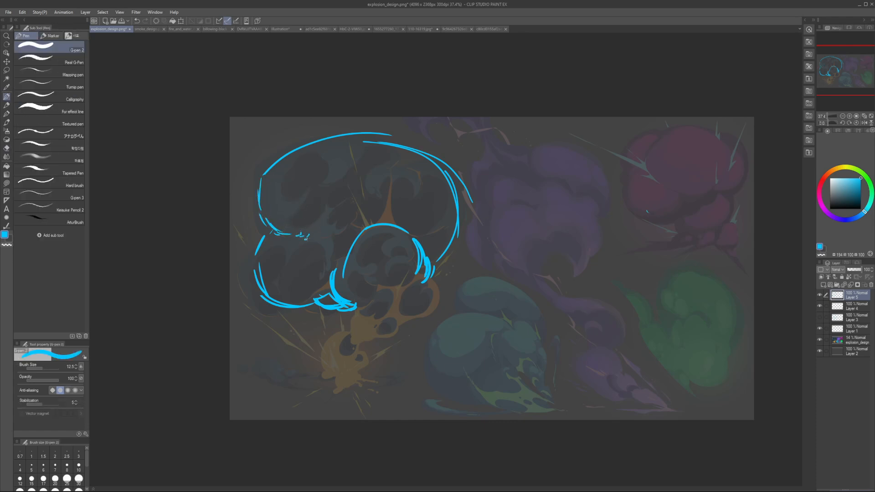
Step: Erase the upper right part of the cloud's outline, undoing trial strokes near its top edge
key("e")
mouse_move(439, 172)
left_mouse_down()
mouse_move(426, 157)
mouse_move(455, 172)
mouse_move(418, 159)
left_mouse_up()
key("p")
key("ctrl+z")
mouse_move(382, 139)
left_mouse_down()
mouse_move(413, 157)
mouse_move(402, 139)
mouse_move(404, 154)
mouse_move(406, 147)
left_mouse_up()
key("ctrl+z")
key("ctrl+z")
key("ctrl+z")
Step: Erase the cloud's upper right outline and redraw the end of the top edge curving down into a notch
key("e")
key("p")
left_click_drag(393, 137, 408, 161)
key("ctrl+z")
key("ctrl+z")
mouse_move(408, 159)
left_mouse_down()
mouse_move(439, 153)
mouse_move(418, 176)
mouse_move(404, 154)
left_mouse_up()
key("e")
key("p")
Step: Try to sketch a high right lobe starting beside the end of the cloud's top edge, undoing the trial strokes
left_click_drag(413, 148, 450, 146)
left_click_drag(455, 153, 461, 173)
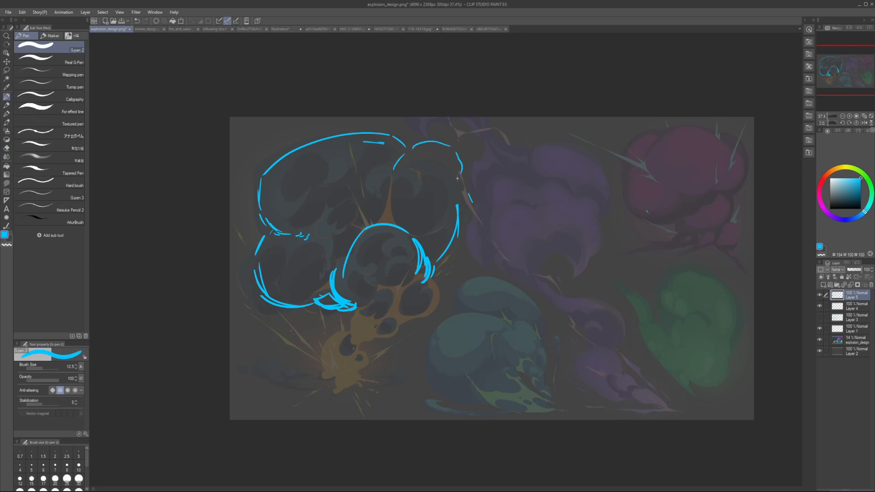
left_click_drag(405, 153, 449, 146)
left_click_drag(456, 151, 463, 174)
key("ctrl+z")
key("ctrl+z")
key("ctrl+z")
key("ctrl+z")
key("ctrl+z")
Step: Extend the top outline further down and sketch a separate, lower right lobe below it, erasing the stray outer line
mouse_move(408, 154)
left_mouse_down()
mouse_move(422, 188)
mouse_move(449, 180)
mouse_move(442, 173)
mouse_move(449, 190)
left_mouse_up()
key("e")
key("p")
key("e")
key("p")
key("e")
mouse_move(450, 242)
left_mouse_down()
mouse_move(457, 224)
mouse_move(434, 242)
mouse_move(446, 238)
left_mouse_up()
key("p")
left_click_drag(451, 196, 448, 235)
mouse_move(446, 179)
left_mouse_down()
mouse_move(411, 169)
mouse_move(426, 170)
mouse_move(409, 193)
mouse_move(397, 173)
mouse_move(424, 173)
left_mouse_up()
Step: Clean up and reinforce the right lobe's top and outer edge, checking the shape in a mirrored view
key("e")
key("p")
key("e")
key("p")
left_click_drag(434, 171, 444, 183)
left_click_drag(453, 192, 452, 213)
left_click_drag(437, 174, 422, 172)
key("h")
key("h")
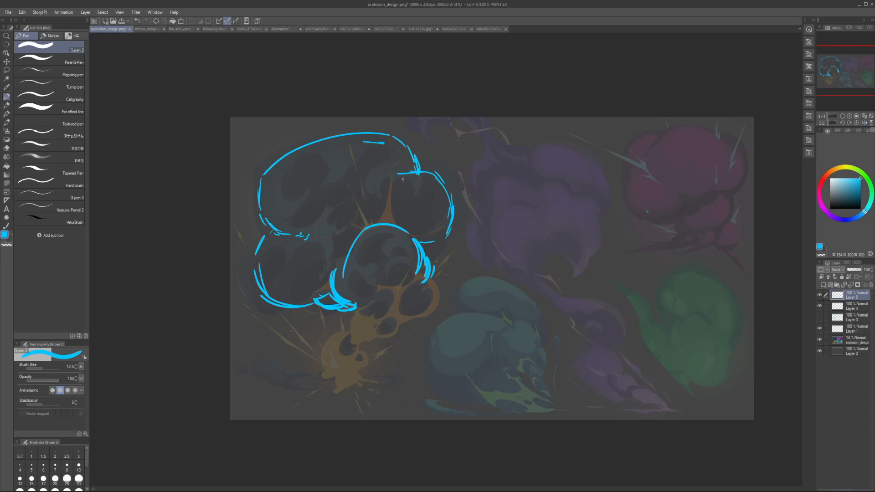
Step: Sketch a curved overlap line inside the cloud's upper right and reinforce the lower left lobe's bottom edge
mouse_move(384, 167)
left_mouse_down()
mouse_move(401, 171)
mouse_move(377, 164)
left_mouse_up()
key("e")
key("p")
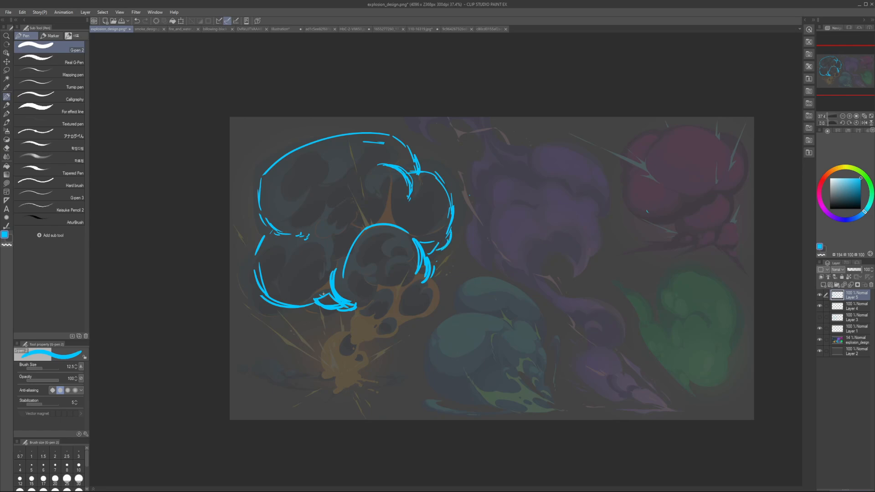
mouse_move(300, 309)
left_mouse_down()
mouse_move(324, 306)
mouse_move(317, 312)
left_mouse_up()
key("ctrl+z")
key("ctrl+z")
Step: Sketch a row of three overlapping ovals beside the cloud and a puff around the left oval at pen size 10
mouse_move(502, 272)
left_mouse_down()
mouse_move(543, 315)
mouse_move(583, 314)
left_mouse_up()
mouse_move(547, 292)
left_mouse_down()
mouse_move(647, 269)
mouse_move(574, 314)
left_mouse_up()
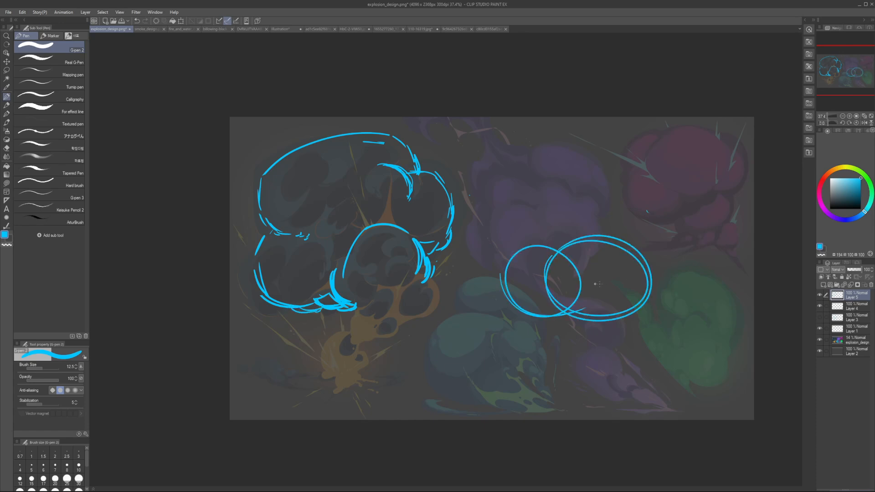
mouse_move(617, 256)
left_mouse_down()
mouse_move(656, 234)
mouse_move(593, 247)
left_mouse_up()
mouse_move(522, 236)
left_mouse_down()
mouse_move(506, 253)
mouse_move(554, 241)
left_mouse_up()
key("bracketleft")
left_click_drag(499, 260, 506, 294)
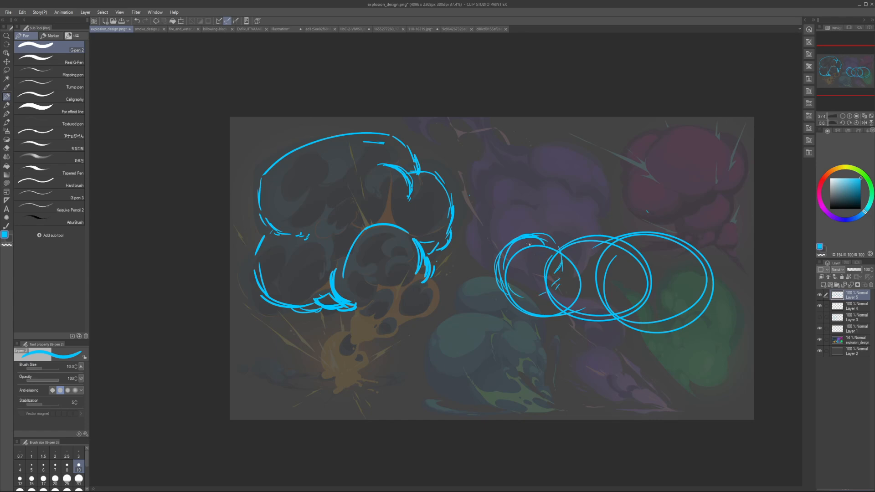
Step: Undo the latest trial strokes and erase the overlapping lines where the three ovals meet
left_click_drag(549, 210, 538, 239)
key("ctrl+z")
key("ctrl+z")
key("e")
mouse_move(558, 265)
left_mouse_down()
mouse_move(557, 286)
mouse_move(576, 298)
left_mouse_up()
mouse_move(609, 273)
left_mouse_down()
mouse_move(605, 282)
mouse_move(610, 262)
mouse_move(620, 271)
mouse_move(611, 297)
left_mouse_up()
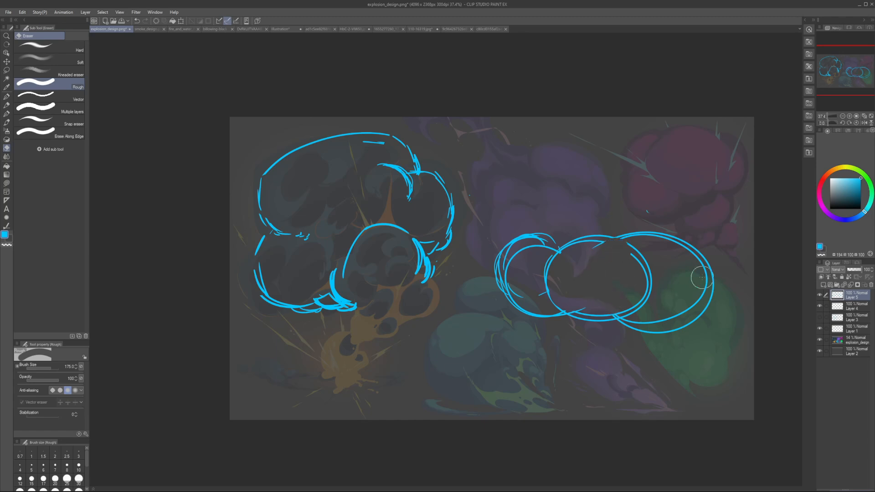
Step: Sketch a smaller puff rising from the top of the rightmost oval
key("p")
mouse_move(613, 237)
left_mouse_down()
mouse_move(704, 244)
mouse_move(702, 237)
left_mouse_up()
left_click_drag(668, 214, 686, 237)
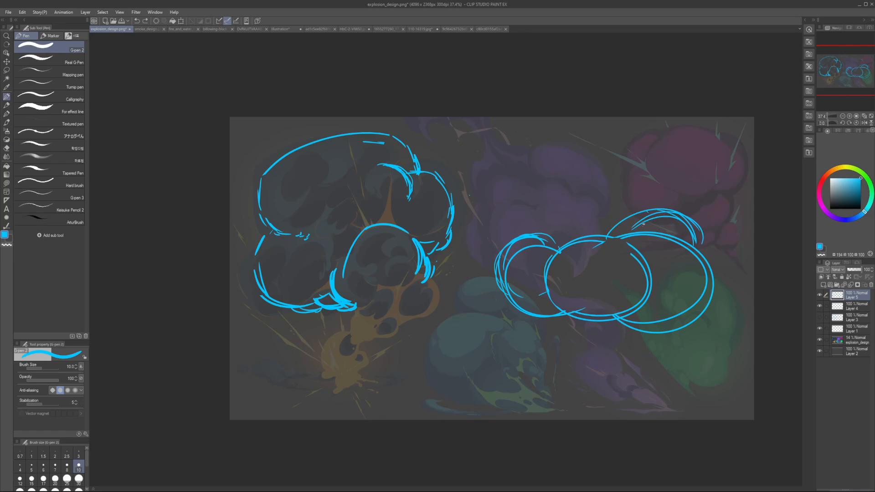
Step: Erase the middle oval's top and sketch a large round puff overlapping the row of ovals
key("e")
mouse_move(597, 215)
left_mouse_down()
mouse_move(566, 253)
mouse_move(543, 250)
mouse_move(604, 275)
left_mouse_up()
key("p")
left_click_drag(639, 195, 627, 258)
key("ctrl+z")
key("ctrl+z")
mouse_move(532, 200)
left_mouse_down()
mouse_move(543, 262)
mouse_move(625, 265)
left_mouse_up()
mouse_move(650, 197)
left_mouse_down()
mouse_move(646, 240)
mouse_move(620, 240)
mouse_move(637, 254)
mouse_move(624, 264)
left_mouse_up()
Step: Reinforce both sides of the large puff with extra curves, clean its left junction and check it in a mirrored view
key("e")
key("p")
mouse_move(657, 197)
left_mouse_down()
mouse_move(626, 263)
mouse_move(641, 261)
left_mouse_up()
left_click_drag(653, 188, 650, 253)
mouse_move(532, 200)
left_mouse_down()
mouse_move(556, 178)
mouse_move(519, 234)
left_mouse_up()
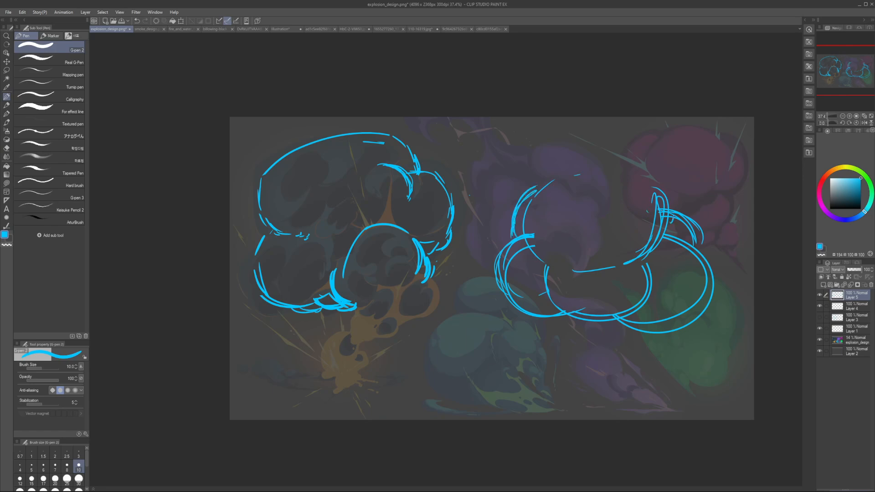
key("e")
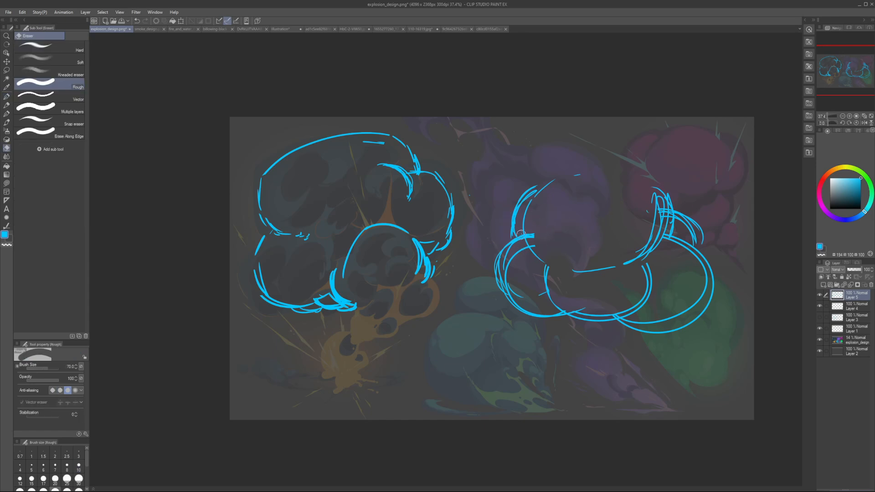
key("p")
left_click_drag(521, 234, 517, 245)
left_click_drag(526, 205, 517, 233)
key("h")
key("h")
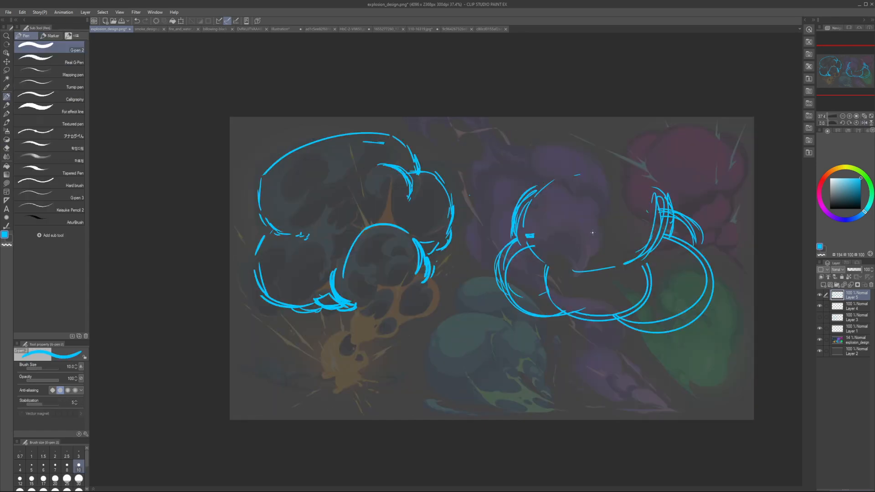
Step: Clear the trial ovals and puffs drawn beside the cloud
key("e")
mouse_move(570, 176)
left_mouse_down()
mouse_move(610, 288)
mouse_move(608, 313)
left_mouse_up()
key("p")
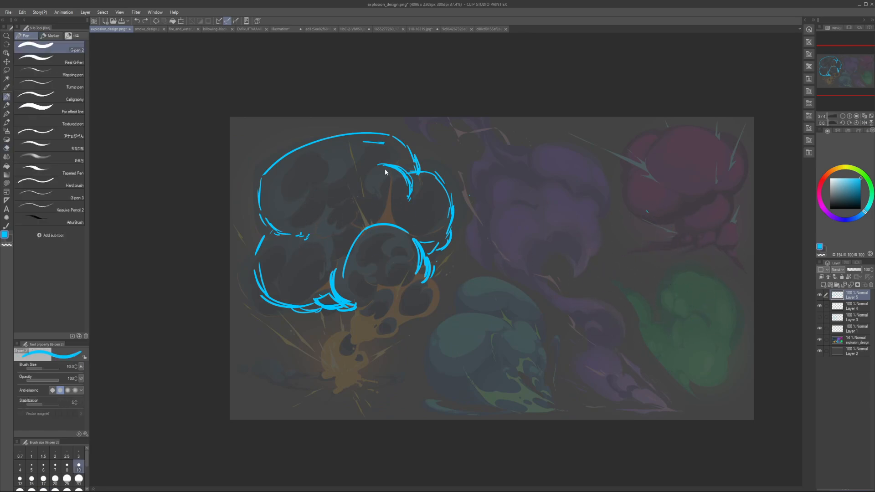
Step: Extend the inner arc at the cloud's upper right and sketch the upper left lobe's inner edge at pen size 8
left_click_drag(381, 164, 360, 186)
key("bracketleft")
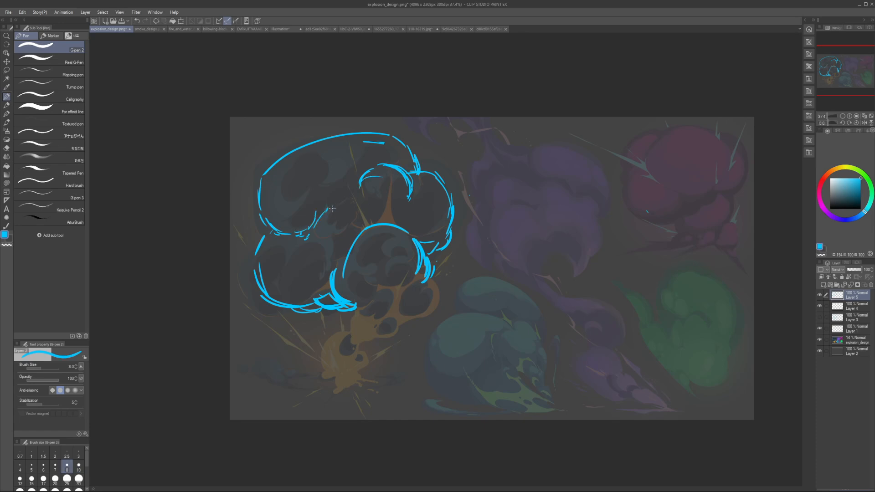
left_click_drag(322, 212, 330, 191)
Step: Try to sketch curved contour lines across the upper and lower left lobes, and undo them
mouse_move(290, 153)
left_mouse_down()
mouse_move(297, 233)
mouse_move(320, 213)
left_mouse_up()
left_click_drag(331, 144, 338, 181)
left_click_drag(347, 139, 374, 178)
left_click_drag(373, 135, 395, 165)
key("]")
mouse_move(285, 237)
left_mouse_down()
mouse_move(312, 300)
mouse_move(327, 289)
left_mouse_up()
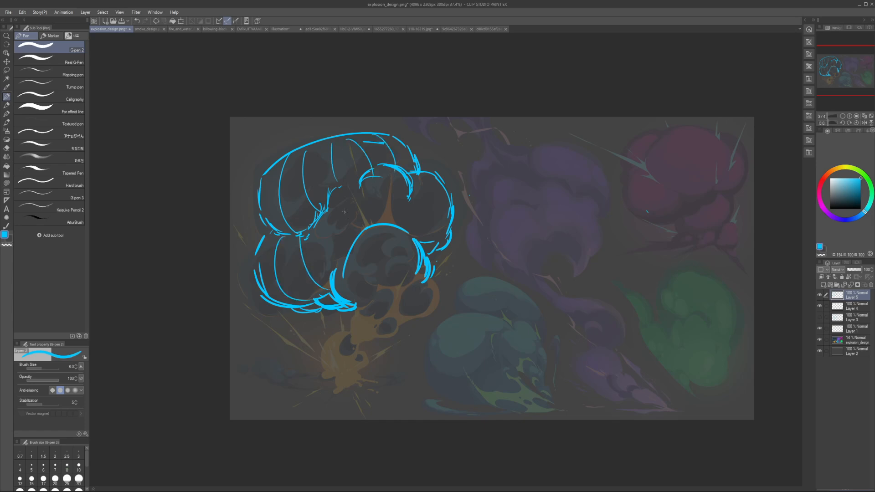
left_click_drag(395, 190, 403, 228)
key("ctrl+z")
key("ctrl+z")
key("ctrl+z")
key("ctrl+z")
key("ctrl+z")
key("ctrl+z")
key("ctrl+z")
key("ctrl+z")
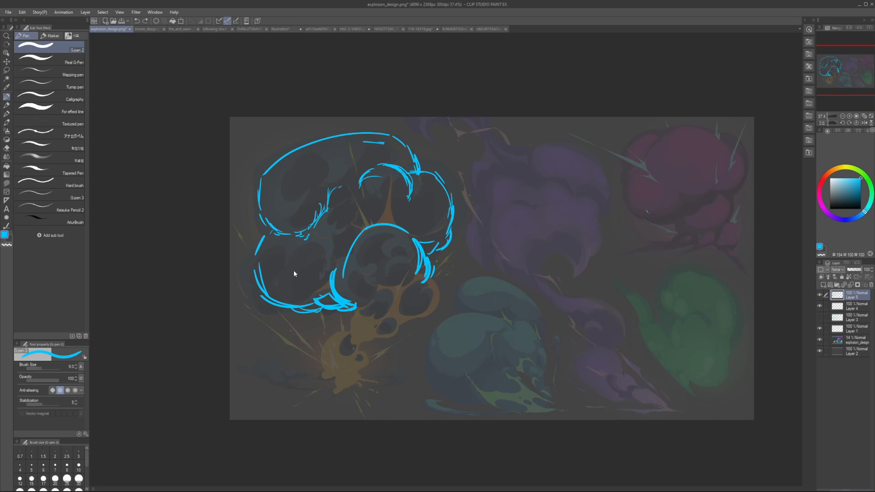
Step: Try three long arcs sweeping from the lower left lobe over to the right lobe, and undo them
left_click_drag(283, 300, 376, 199)
left_click_drag(318, 283, 432, 174)
left_click_drag(338, 265, 444, 192)
key("ctrl+z")
key("ctrl+z")
key("ctrl+z")
Step: Try a layered band of flow arcs bending over the central puff between the lower left and right lobes, and undo it
left_click_drag(277, 290, 299, 239)
left_click_drag(344, 208, 444, 192)
left_click_drag(362, 199, 412, 184)
left_click_drag(299, 253, 366, 196)
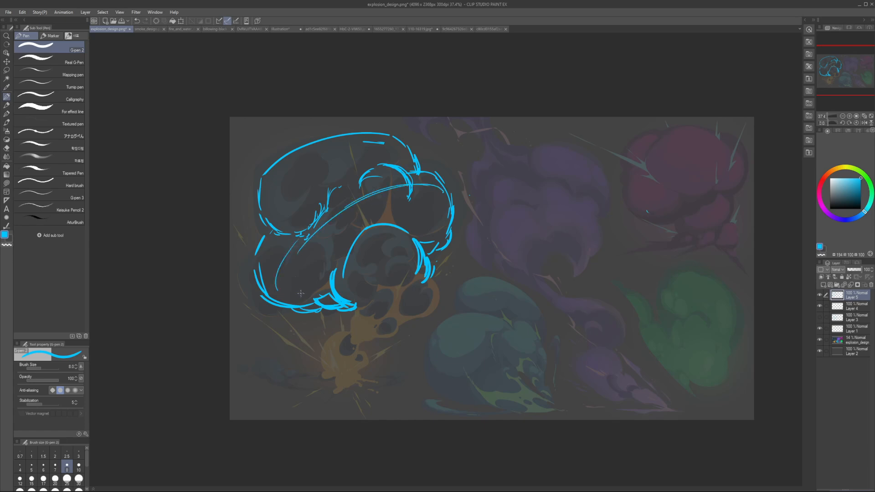
left_click_drag(300, 294, 436, 189)
mouse_move(303, 279)
left_mouse_down()
mouse_move(454, 195)
mouse_move(417, 210)
left_mouse_up()
left_click_drag(268, 270, 310, 217)
left_click_drag(365, 191, 400, 174)
key("ctrl+z")
key("ctrl+z")
key("ctrl+z")
Step: Enlarge the pen and sketch a small round puff inside the bottom of the lower left lobe
key("ctrl+z")
key("ctrl+z")
key("ctrl+z")
key("ctrl+z")
key("ctrl+z")
key("ctrl+z")
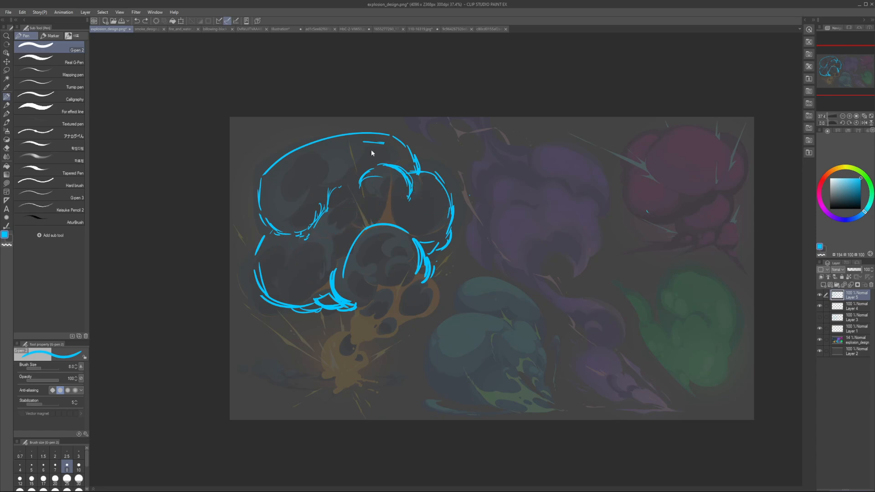
key("bracketright")
key("bracketright")
key("ctrl+z")
mouse_move(273, 254)
left_mouse_down()
mouse_move(279, 294)
mouse_move(272, 279)
left_mouse_up()
left_click_drag(275, 277, 285, 285)
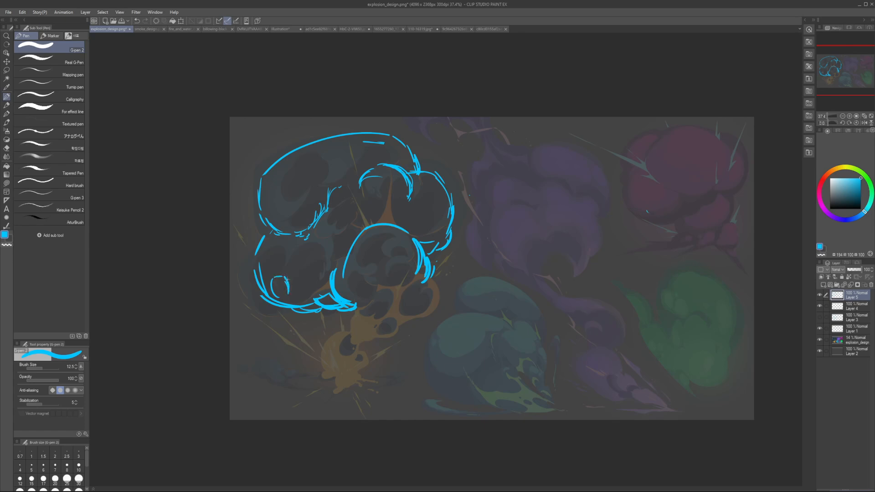
Step: Sketch a larger round puff above the small one inside the lower left lobe, erasing the overlap
key("e")
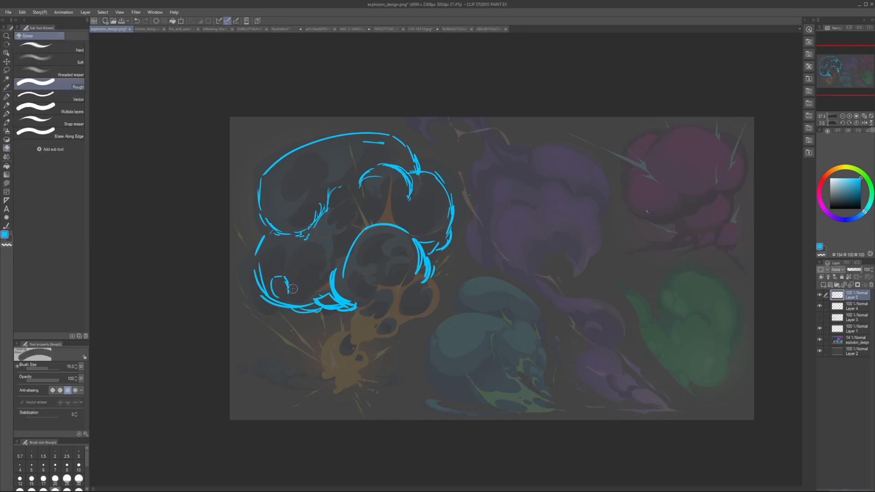
mouse_move(293, 288)
left_mouse_down()
mouse_move(277, 271)
mouse_move(311, 246)
mouse_move(322, 263)
left_mouse_up()
key("p")
key("ctrl+z")
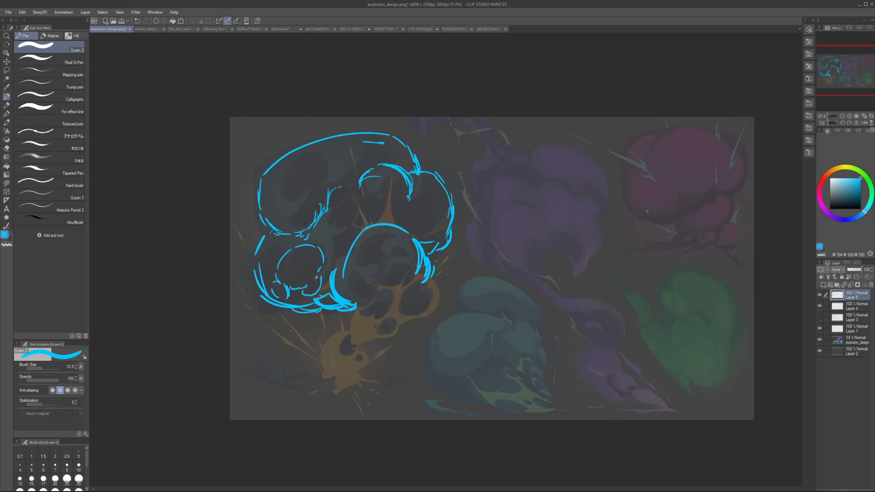
Step: Sketch a rounded puff between the left lobes and the central puff, undoing the first trial strokes
mouse_move(323, 248)
left_mouse_down()
mouse_move(321, 273)
mouse_move(351, 204)
mouse_move(328, 216)
left_mouse_up()
key("h")
key("h")
key("ctrl+z")
left_click_drag(336, 209, 383, 214)
key("ctrl+z")
key("ctrl+z")
mouse_move(326, 233)
left_mouse_down()
mouse_move(375, 207)
mouse_move(383, 220)
left_mouse_up()
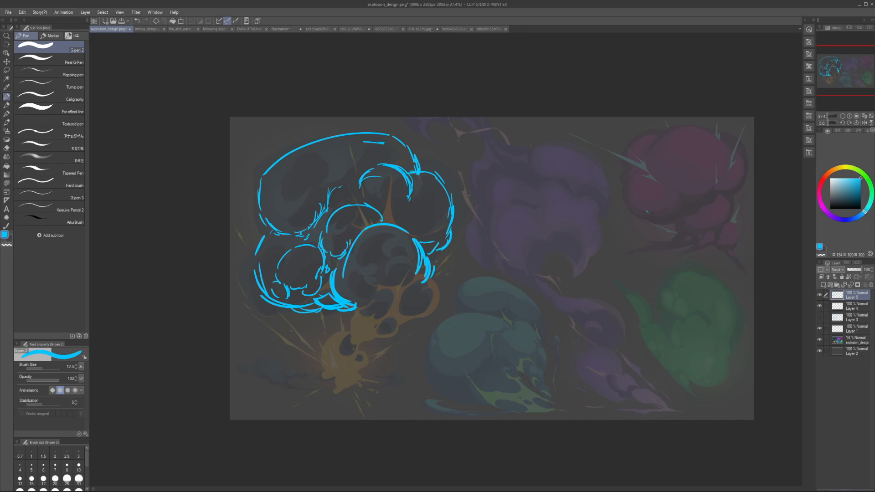
Step: Check the inner puffs in a mirrored view, erase their overlap and redraw the middle puff's left edge more heavily
mouse_move(354, 238)
left_mouse_down()
mouse_move(345, 227)
mouse_move(350, 203)
left_mouse_up()
key("h")
key("h")
key("e")
mouse_move(315, 246)
left_mouse_down()
mouse_move(323, 261)
mouse_move(336, 258)
left_mouse_up()
key("p")
left_click_drag(322, 227, 329, 275)
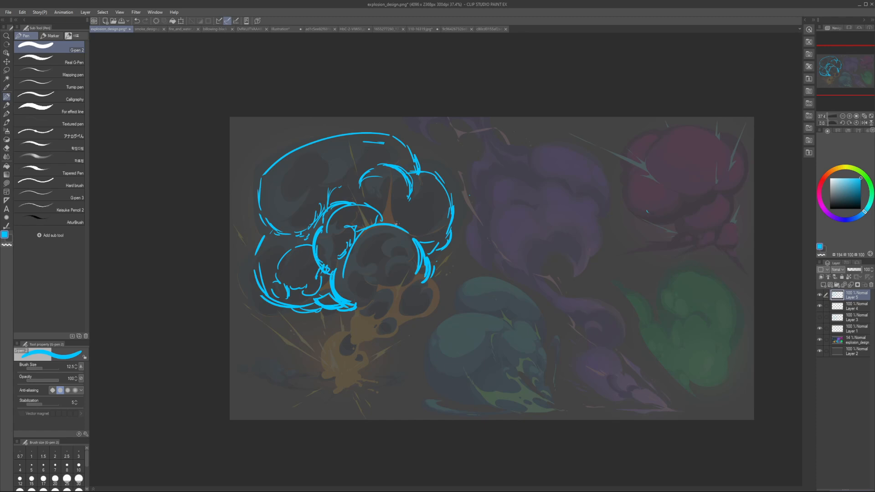
Step: Undo the larger inner puffs drawn between the left lobes and the central puff
left_click_drag(384, 208, 393, 220)
key("ctrl+z")
key("ctrl+z")
key("ctrl+z")
key("ctrl+z")
key("ctrl+z")
key("ctrl+z")
key("ctrl+z")
key("ctrl+z")
key("ctrl+z")
key("ctrl+z")
Step: Move the blue cloud sketch rightward, clear of the original dark explosion
key("k")
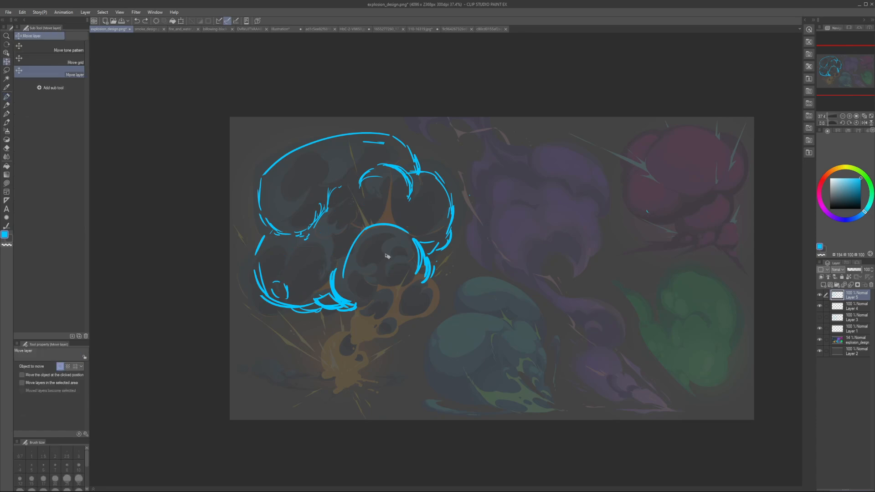
mouse_move(397, 257)
left_mouse_down()
mouse_move(637, 274)
mouse_move(640, 289)
left_mouse_up()
key("p")
left_click_drag(615, 205, 556, 201)
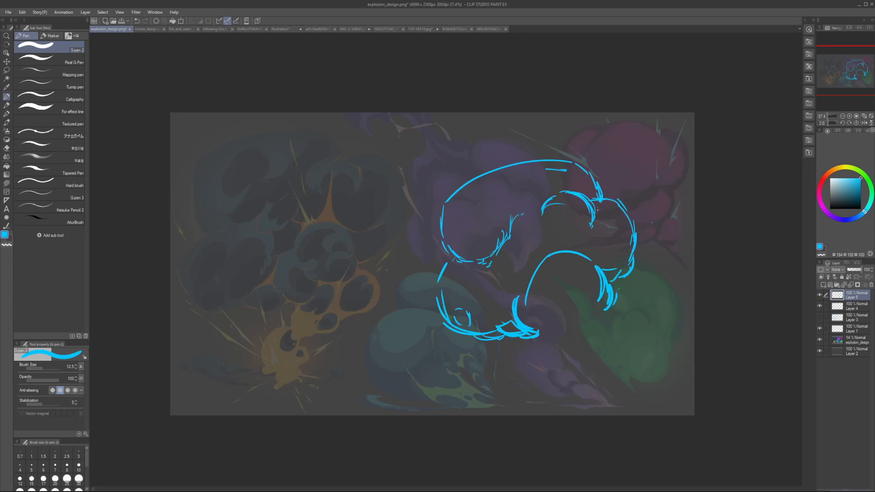
Step: Erase the blue cloud's upper outline and redraw it as a higher arc running down toward the right lobe
key("e")
mouse_move(447, 200)
left_mouse_down()
mouse_move(488, 170)
mouse_move(563, 166)
mouse_move(508, 155)
left_mouse_up()
key("p")
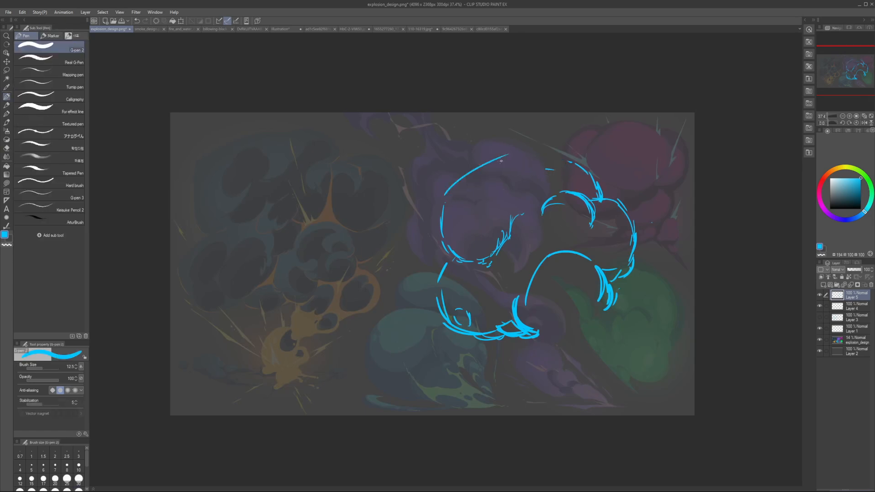
key("ctrl+z")
mouse_move(443, 195)
left_mouse_down()
mouse_move(492, 161)
mouse_move(535, 150)
mouse_move(576, 166)
mouse_move(537, 149)
mouse_move(564, 160)
left_mouse_up()
key("e")
key("p")
left_click_drag(568, 164, 581, 165)
Step: Erase the lower-left lobe's left edge and redraw it bulging further outward from the upper lobe
key("e")
left_click_drag(445, 287, 440, 274)
left_click_drag(458, 310, 469, 312)
left_click_drag(441, 304, 439, 289)
key("p")
mouse_move(443, 248)
left_mouse_down()
mouse_move(431, 277)
mouse_move(447, 318)
left_mouse_up()
key("ctrl+z")
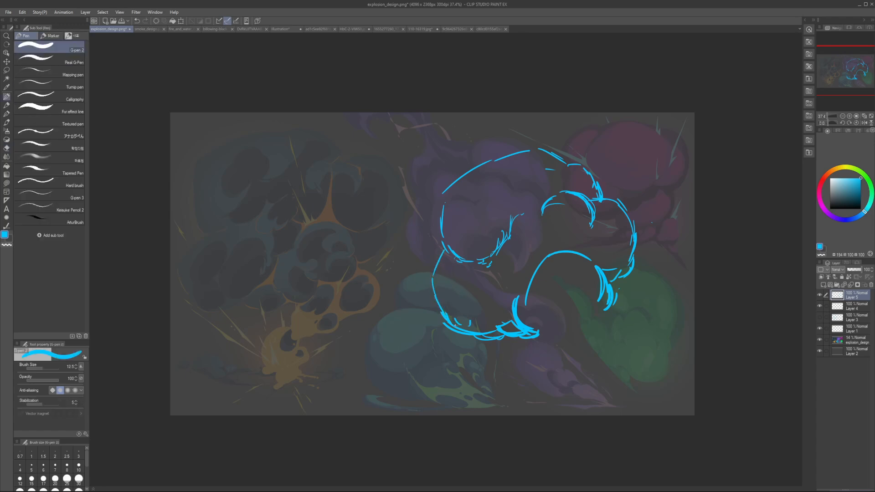
left_click_drag(434, 272, 436, 295)
Step: Erase the inner edge of the upper-left lobe and check the simplified cloud in a mirrored view
key("e")
left_click_drag(465, 248, 497, 249)
key("p")
key("ctrl+z")
key("h")
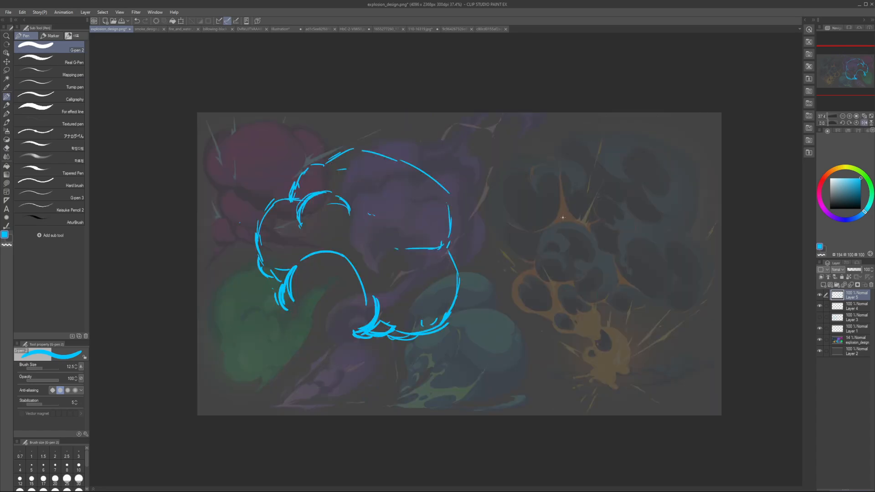
key("h")
Step: Erase the cloud's upper-right outline and the upper-left part of its top arc
key("e")
left_click_drag(592, 175, 625, 201)
key("p")
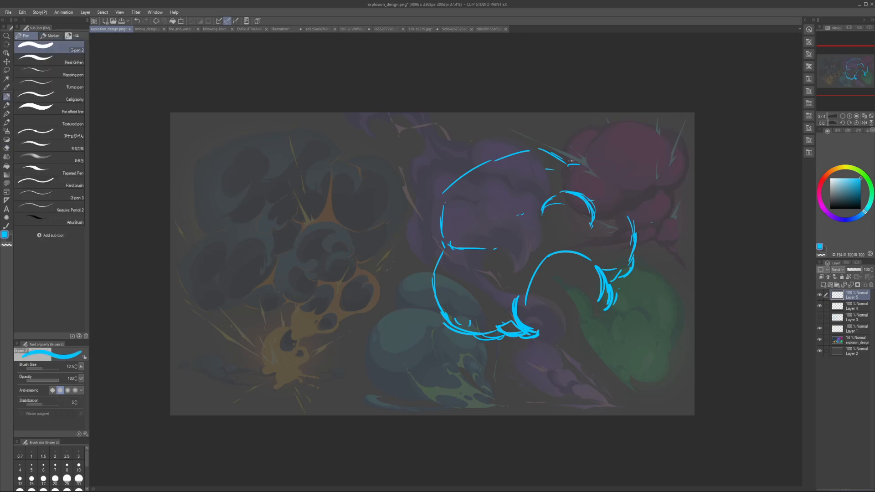
key("e")
left_click_drag(576, 163, 558, 153)
key("p")
key("e")
left_click_drag(473, 176, 449, 206)
key("p")
Step: Redraw the cloud's top as a flattened arc with a corner on its right side, undoing the trial strokes
left_click_drag(510, 144, 554, 139)
left_click_drag(593, 154, 605, 184)
key("ctrl+z")
key("ctrl+z")
left_click_drag(550, 139, 581, 146)
left_click_drag(589, 153, 598, 178)
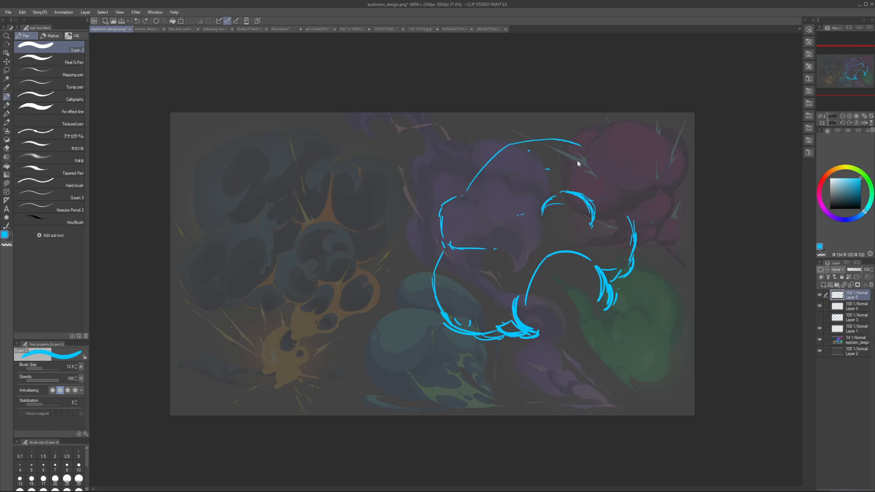
mouse_move(484, 179)
left_mouse_down()
mouse_move(470, 194)
mouse_move(583, 159)
mouse_move(597, 180)
mouse_move(593, 196)
mouse_move(616, 202)
left_mouse_up()
key("ctrl+z")
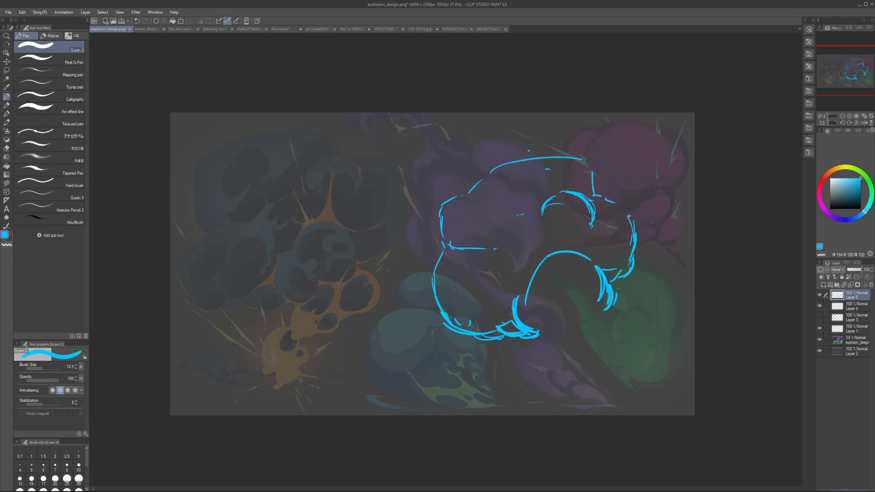
key("ctrl+z")
Step: Draw the right lobe's outer edge further outward, linking it to the corner of the top arc
mouse_move(594, 177)
left_mouse_down()
mouse_move(597, 192)
mouse_move(625, 205)
left_mouse_up()
mouse_move(633, 210)
left_mouse_down()
mouse_move(638, 242)
mouse_move(635, 231)
mouse_move(617, 263)
mouse_move(637, 258)
left_mouse_up()
key("e")
key("p")
mouse_move(625, 201)
left_mouse_down()
mouse_move(638, 213)
mouse_move(628, 203)
left_mouse_up()
left_click_drag(634, 214, 639, 226)
Step: Erase the heavy lines of the small puff beside the right lobe and redraw its edge more thinly
key("e")
mouse_move(618, 194)
left_mouse_down()
mouse_move(644, 239)
mouse_move(621, 268)
mouse_move(593, 169)
mouse_move(595, 190)
left_mouse_up()
key("p")
key("e")
key("p")
key("e")
mouse_move(593, 223)
left_mouse_down()
mouse_move(564, 196)
mouse_move(576, 189)
left_mouse_up()
key("p")
left_click_drag(578, 189, 597, 218)
left_click_drag(591, 200, 594, 225)
Step: Reduce the pen to size 9, erase the excess along the cloud's base and add short connecting strokes beneath it
key("bracketleft")
key("bracketleft")
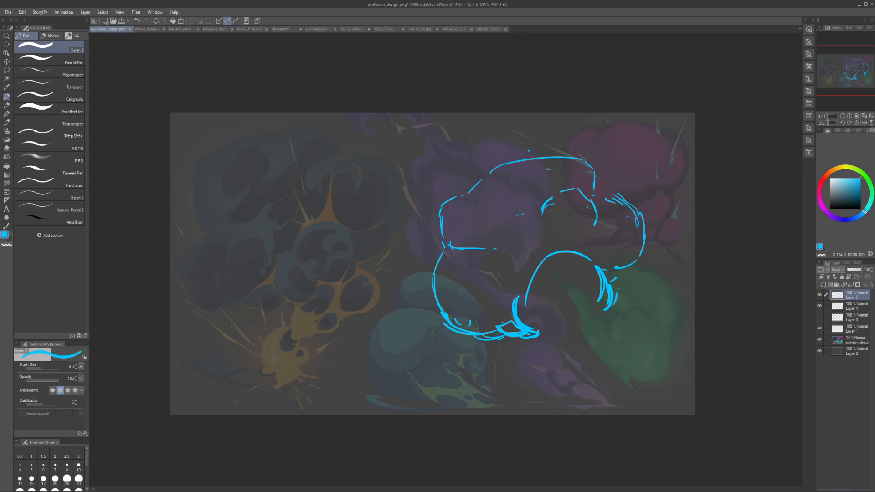
key("e")
mouse_move(480, 320)
left_mouse_down()
mouse_move(501, 317)
mouse_move(529, 347)
left_mouse_up()
key("p")
left_click_drag(535, 350, 552, 351)
mouse_move(612, 311)
left_mouse_down()
mouse_move(609, 325)
mouse_move(628, 318)
left_mouse_up()
mouse_move(633, 321)
left_mouse_down()
mouse_move(639, 345)
mouse_move(628, 314)
left_mouse_up()
key("ctrl+z")
key("ctrl+z")
Step: Sketch a curved lobe with hatched outer strokes below the right side of the cloud
left_click_drag(634, 320, 638, 336)
left_click_drag(631, 348, 617, 366)
left_click_drag(638, 327, 638, 344)
left_click_drag(638, 344, 618, 366)
mouse_move(631, 326)
left_mouse_down()
mouse_move(640, 364)
mouse_move(637, 340)
left_mouse_up()
left_click_drag(635, 335, 642, 366)
Step: Set the pen size to 7 and sketch a tapering stem beneath the cloud, joined to the lower-right lobe
left_click(55, 465)
left_click_drag(541, 356, 547, 367)
mouse_move(550, 370)
left_mouse_down()
mouse_move(512, 410)
mouse_move(531, 404)
left_mouse_up()
left_click_drag(536, 414, 565, 409)
left_click_drag(599, 375, 593, 391)
mouse_move(597, 373)
left_mouse_down()
mouse_move(577, 402)
mouse_move(604, 366)
left_mouse_up()
left_click_drag(610, 363, 620, 363)
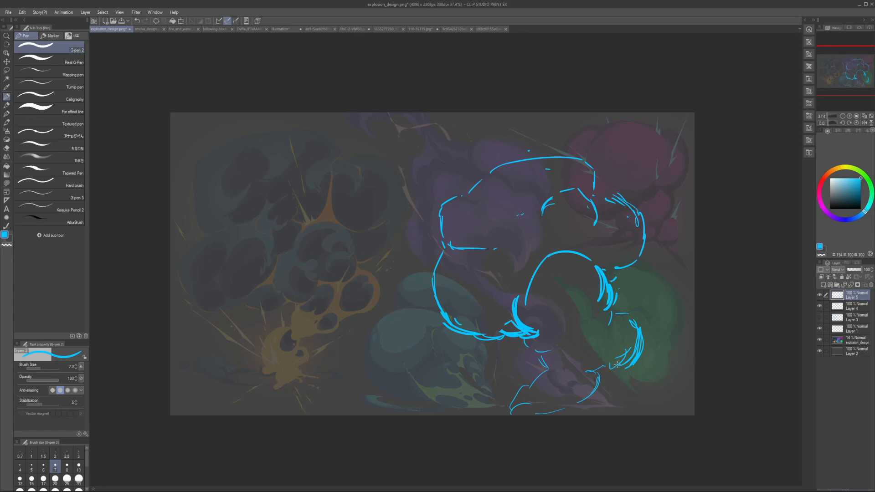
key("bracketright")
key("bracketright")
key("bracketright")
key("bracketright")
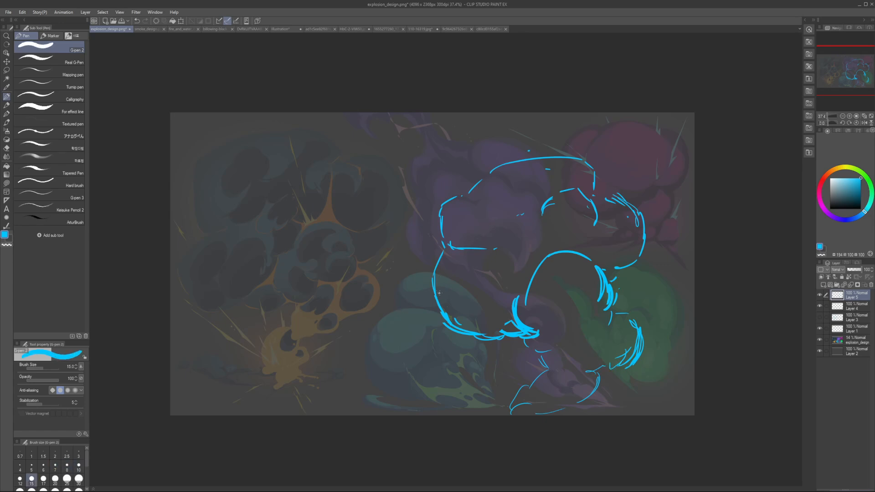
key("bracketleft")
left_click_drag(472, 319, 460, 227)
key("ctrl+z")
left_click_drag(186, 250, 226, 313)
left_click_drag(207, 237, 247, 308)
left_click_drag(243, 228, 280, 283)
key("ctrl+z")
key("ctrl+z")
key("ctrl+z")
Step: Clean up the hatching on the right lobe's upper edge and change the drawing colour to magenta
key("e")
mouse_move(636, 208)
left_mouse_down()
mouse_move(616, 199)
mouse_move(626, 202)
mouse_move(624, 188)
mouse_move(639, 216)
mouse_move(636, 208)
left_mouse_up()
key("p")
key("ctrl+z")
left_click_drag(849, 220, 820, 201)
left_click_drag(853, 191, 858, 178)
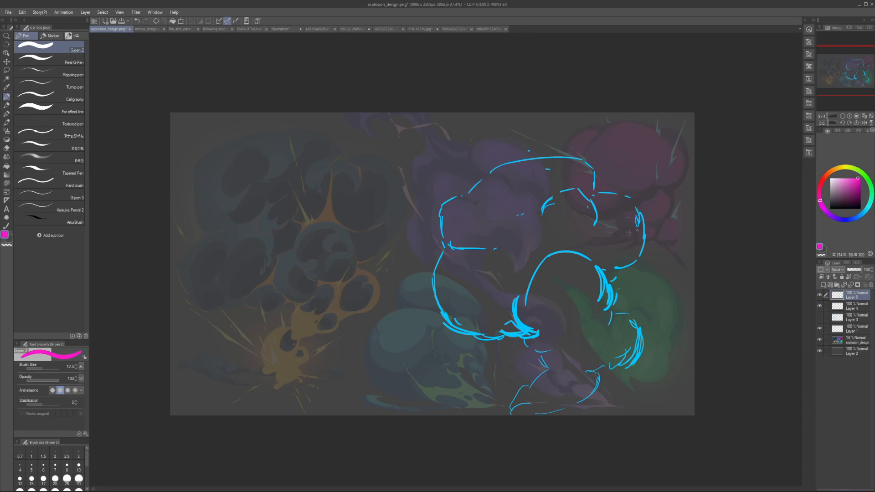
key("bracketright")
left_click_drag(457, 313, 454, 272)
key("ctrl+z")
key("bracketleft")
key("bracketleft")
left_click_drag(477, 324, 458, 313)
key("bracketleft")
key("bracketleft")
mouse_move(627, 219)
left_mouse_down()
mouse_move(600, 208)
mouse_move(473, 268)
left_mouse_up()
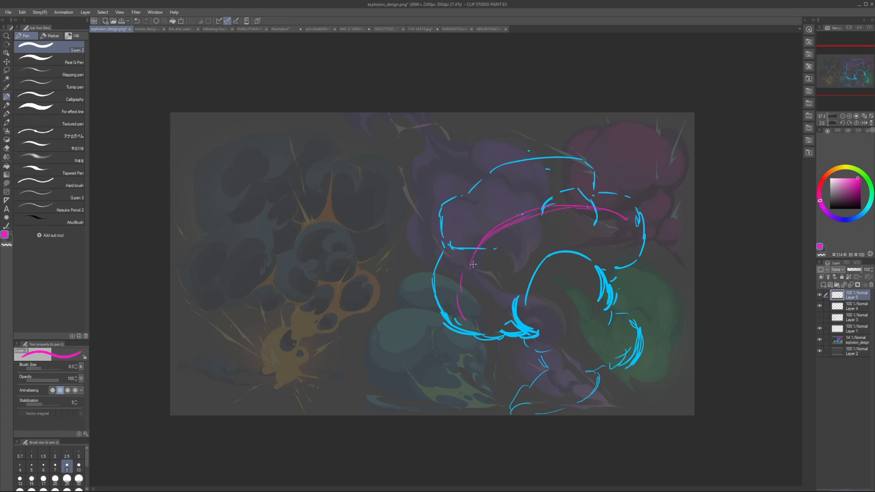
mouse_move(634, 232)
left_mouse_down()
mouse_move(531, 236)
mouse_move(477, 312)
left_mouse_up()
key("ctrl+z")
key("ctrl+z")
key("ctrl+z")
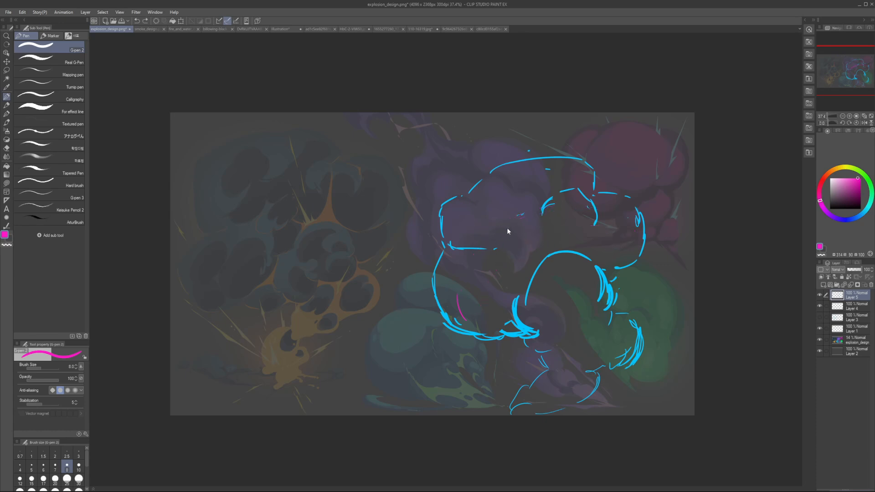
Step: Sketch a small broken magenta arc and short marks near the inner end of the cloud's horizontal dividing line
key("bracketright")
key("bracketright")
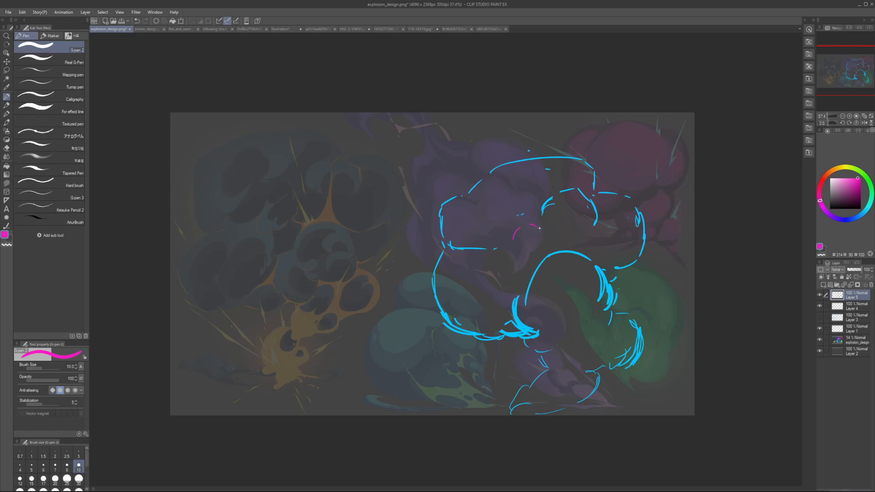
key("bracketleft")
key("bracketleft")
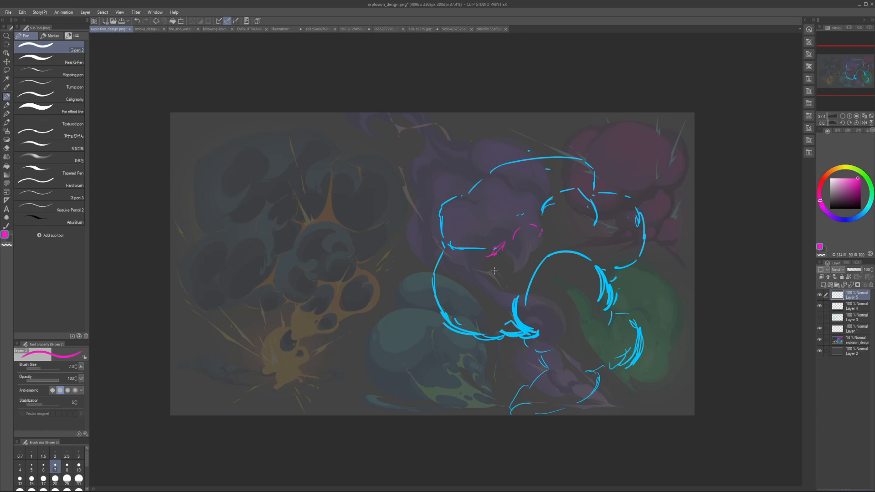
Step: Set the pen size to 6 and draw two curled magenta inner puffs inside the lower-left lobe
key("bracketright")
key("bracketright")
key("bracketleft")
key("bracketleft")
key("bracketleft")
left_click_drag(464, 318, 469, 290)
mouse_move(472, 293)
left_mouse_down()
mouse_move(473, 275)
mouse_move(471, 299)
mouse_move(480, 289)
mouse_move(473, 283)
mouse_move(507, 263)
left_mouse_up()
left_click_drag(509, 267, 509, 277)
mouse_move(460, 315)
left_mouse_down()
mouse_move(474, 327)
mouse_move(499, 311)
left_mouse_up()
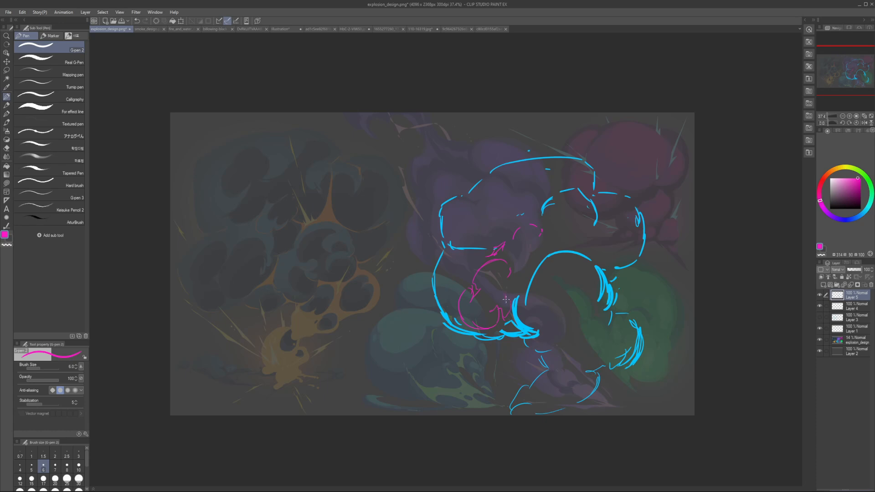
Step: Erase the stray central marks and draw a magenta inner contour through the upper-left lobe and along the cloud's top
key("e")
mouse_move(501, 296)
left_mouse_down()
mouse_move(504, 260)
mouse_move(518, 284)
left_mouse_up()
key("p")
key("e")
mouse_move(524, 226)
left_mouse_down()
mouse_move(510, 242)
mouse_move(488, 242)
mouse_move(510, 252)
mouse_move(476, 210)
mouse_move(498, 201)
left_mouse_up()
key("p")
mouse_move(548, 171)
left_mouse_down()
mouse_move(569, 187)
mouse_move(573, 175)
mouse_move(573, 188)
left_mouse_up()
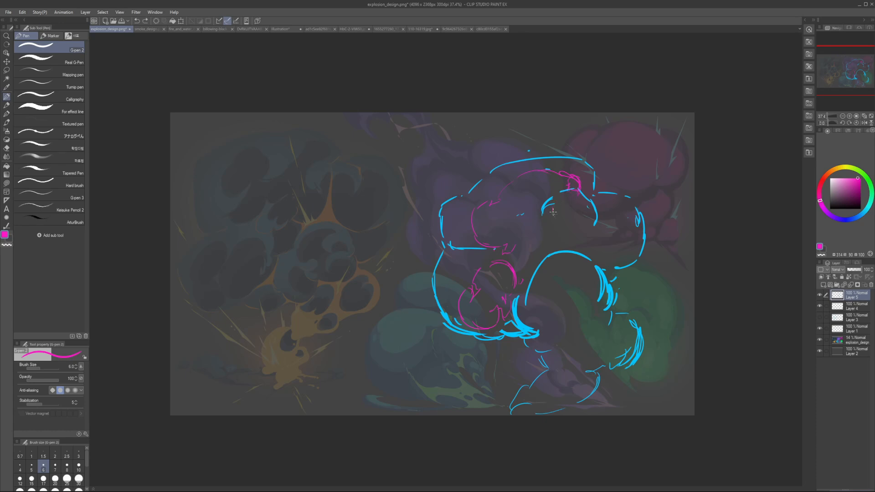
Step: Draw magenta inner puffs at the cloud's centre and a shaded inner edge along the right lobe
mouse_move(551, 210)
left_mouse_down()
mouse_move(552, 220)
mouse_move(573, 207)
left_mouse_up()
mouse_move(527, 269)
left_mouse_down()
mouse_move(516, 266)
mouse_move(527, 264)
left_mouse_up()
left_click_drag(550, 230, 597, 227)
left_click_drag(547, 213, 552, 223)
mouse_move(629, 215)
left_mouse_down()
mouse_move(632, 239)
mouse_move(620, 247)
mouse_move(626, 257)
mouse_move(614, 266)
left_mouse_up()
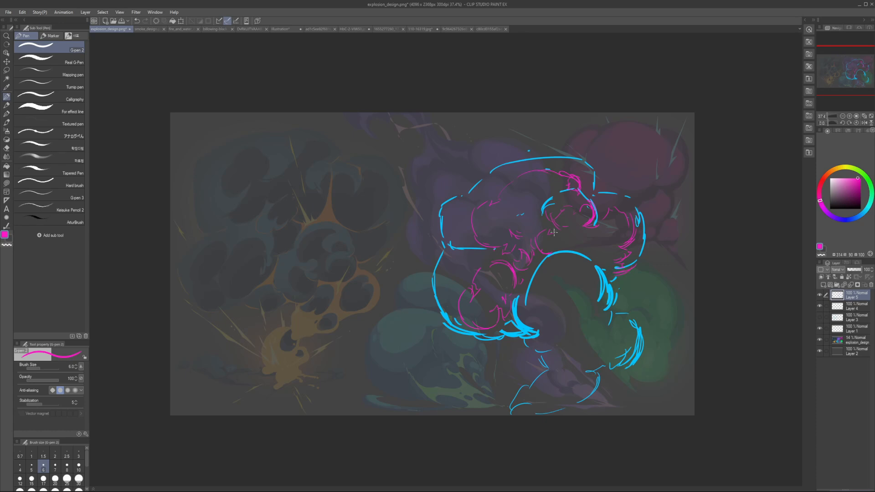
Step: Set the pen size to 5 and add rounded bumps to the upper magenta contour, erasing the overlapping lines
key("bracketleft")
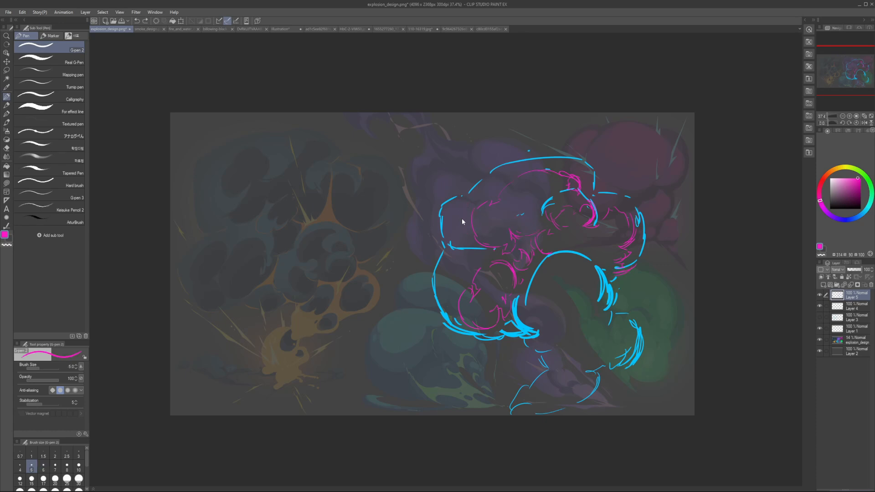
left_click_drag(463, 211, 467, 233)
key("e")
left_click_drag(521, 179, 515, 184)
key("p")
key("e")
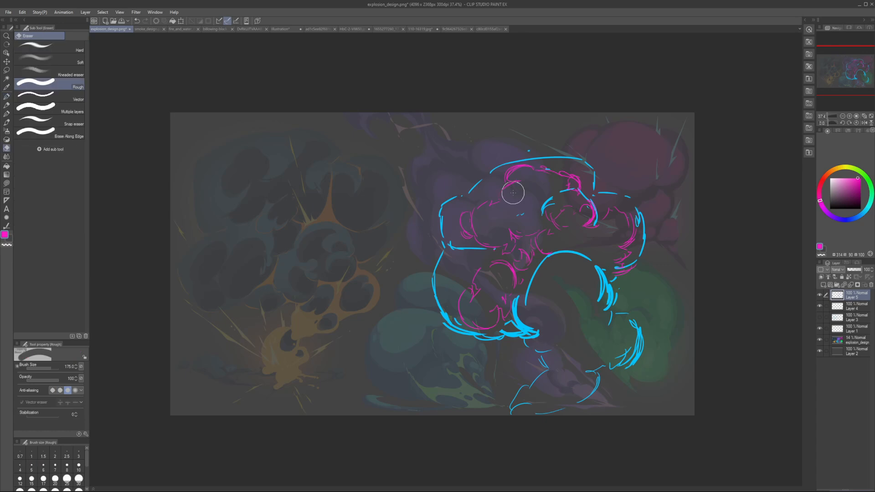
key("p")
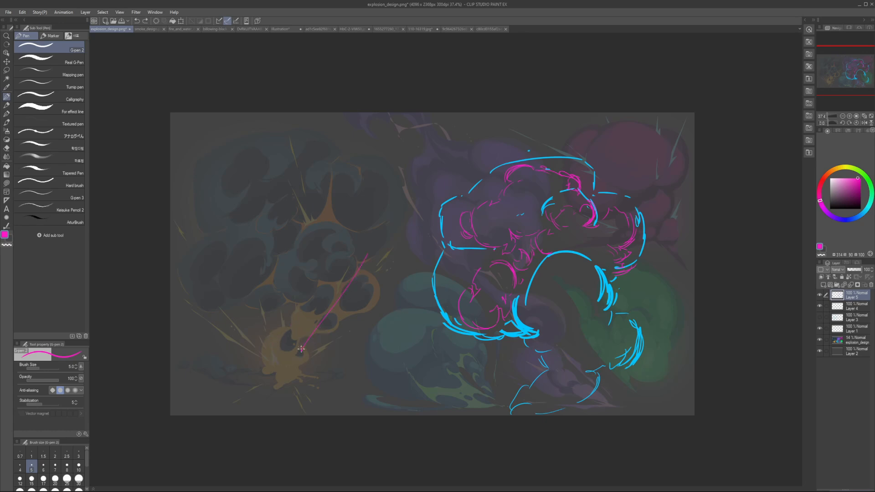
Step: Trace a simplified magenta outline around the original explosion's main mass and lower tail, undoing the first trial strokes
mouse_move(301, 349)
left_mouse_down()
mouse_move(360, 321)
mouse_move(316, 286)
left_mouse_up()
key("ctrl+z")
left_click_drag(192, 269, 225, 242)
key("ctrl+z")
left_click_drag(376, 239, 336, 266)
left_click_drag(208, 276, 245, 313)
key("bracketleft")
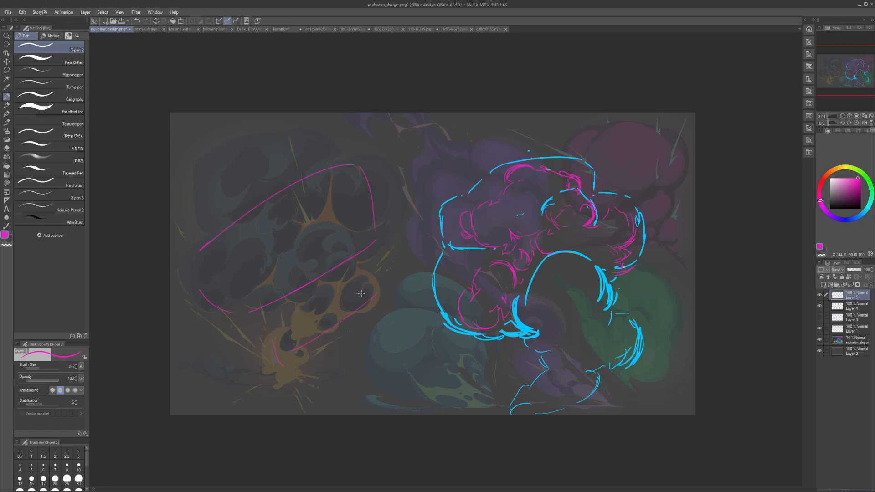
Step: Undo the magenta outline over the original explosion except its long upper arc, and set the pen size to 4
left_click_drag(294, 299, 373, 311)
left_click_drag(430, 235, 291, 336)
key("ctrl+z")
key("ctrl+z")
key("ctrl+z")
key("ctrl+z")
key("bracketleft")
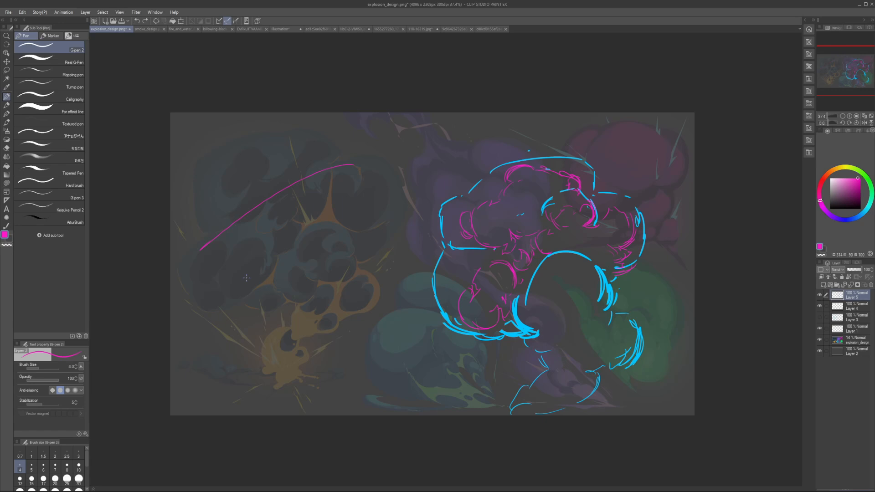
Step: Erase most of the magenta inner puffs and the heavy blue arch over the small lobe below the cloud
key("e")
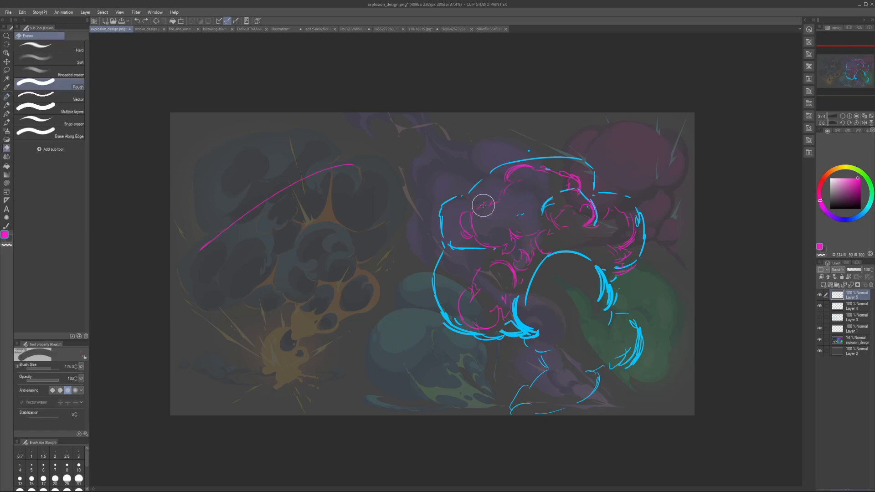
mouse_move(484, 206)
left_mouse_down()
mouse_move(481, 265)
mouse_move(465, 287)
mouse_move(488, 280)
mouse_move(473, 217)
mouse_move(516, 185)
mouse_move(538, 199)
left_mouse_up()
key("p")
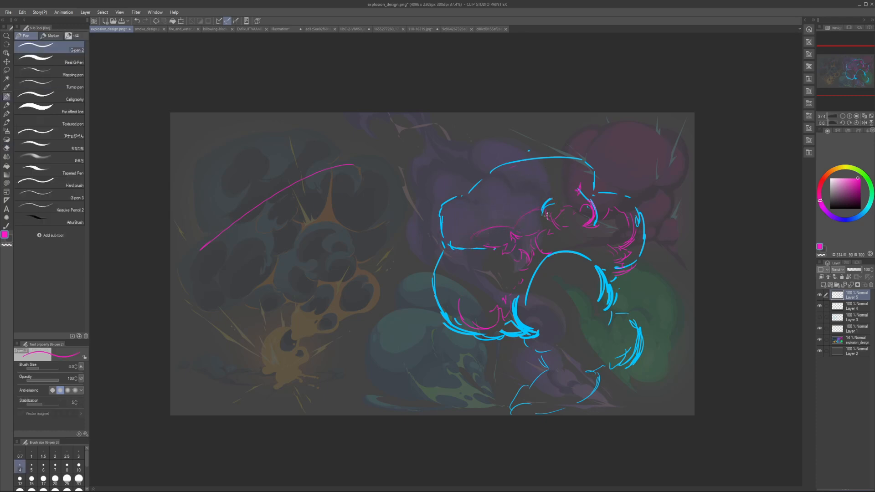
key("ctrl+z")
key("e")
mouse_move(529, 214)
left_mouse_down()
mouse_move(463, 229)
mouse_move(470, 241)
left_mouse_up()
key("p")
key("e")
mouse_move(511, 218)
left_mouse_down()
mouse_move(543, 234)
mouse_move(471, 299)
mouse_move(502, 287)
left_mouse_up()
mouse_move(540, 250)
left_mouse_down()
mouse_move(529, 264)
mouse_move(578, 291)
left_mouse_up()
left_click(527, 326, "alt")
mouse_move(520, 320)
left_mouse_down()
mouse_move(522, 304)
mouse_move(527, 325)
mouse_move(569, 282)
mouse_move(575, 289)
left_mouse_up()
Step: Redraw the arch over the small lower lobe with thin blue lines
key("p")
key("]")
mouse_move(520, 290)
left_mouse_down()
mouse_move(568, 281)
mouse_move(579, 296)
mouse_move(587, 286)
left_mouse_up()
left_click_drag(591, 274, 603, 275)
Step: Set the pen size to 7 and draw concentric blue ellipses wrapping around the cloud's upper lobe, undoing the stray trial stroke
key("]")
key("]")
key("]")
key("]")
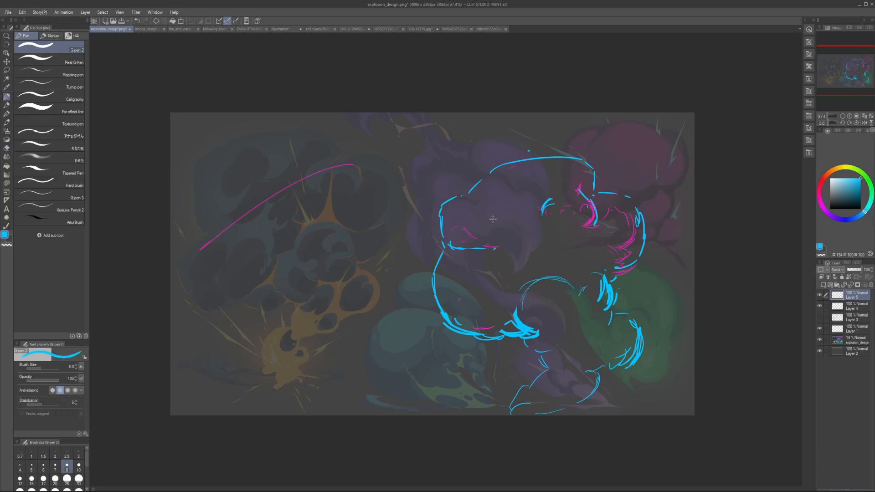
key("[")
mouse_move(483, 188)
left_mouse_down()
mouse_move(528, 160)
mouse_move(532, 170)
mouse_move(519, 168)
left_mouse_up()
mouse_move(461, 219)
left_mouse_down()
mouse_move(536, 221)
mouse_move(524, 217)
left_mouse_up()
left_click_drag(456, 201, 573, 210)
left_click_drag(518, 171, 529, 177)
key("ctrl+z")
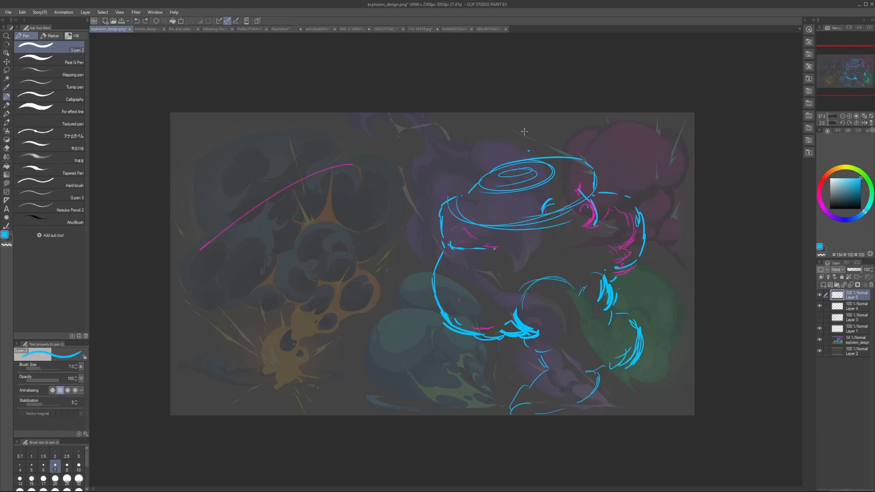
left_click_drag(523, 123, 518, 167)
key("ctrl+z")
Step: Try sketching a small stack of blue ellipses and wrapping contours beside the cloud, and undo it
mouse_move(399, 187)
left_mouse_down()
mouse_move(410, 194)
mouse_move(410, 222)
mouse_move(319, 231)
left_mouse_up()
left_click_drag(301, 191, 444, 214)
key("ctrl+z")
key("ctrl+z")
key("ctrl+z")
mouse_move(354, 198)
left_mouse_down()
mouse_move(424, 199)
mouse_move(428, 192)
left_mouse_up()
mouse_move(406, 187)
left_mouse_down()
mouse_move(415, 198)
mouse_move(377, 189)
left_mouse_up()
mouse_move(440, 221)
left_mouse_down()
mouse_move(358, 229)
mouse_move(429, 228)
left_mouse_up()
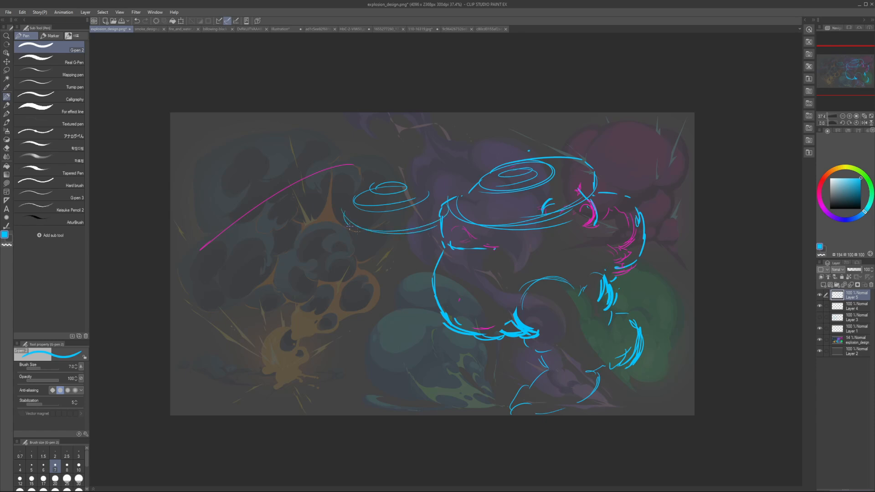
mouse_move(347, 225)
left_mouse_down()
mouse_move(438, 230)
mouse_move(426, 255)
left_mouse_up()
left_click_drag(339, 207, 403, 264)
mouse_move(429, 197)
left_mouse_down()
mouse_move(440, 267)
mouse_move(412, 274)
left_mouse_up()
left_click_drag(337, 246, 410, 283)
key("ctrl+z")
key("ctrl+z")
key("ctrl+z")
key("ctrl+z")
key("ctrl+z")
key("ctrl+z")
key("ctrl+z")
key("ctrl+z")
key("ctrl+z")
key("ctrl+z")
Step: Set the pen size to 6 and draw curved blue contour lines wrapping around the cloud's middle and right lobes
key("bracketleft")
key("ctrl+z")
mouse_move(446, 226)
left_mouse_down()
mouse_move(523, 244)
mouse_move(600, 212)
left_mouse_up()
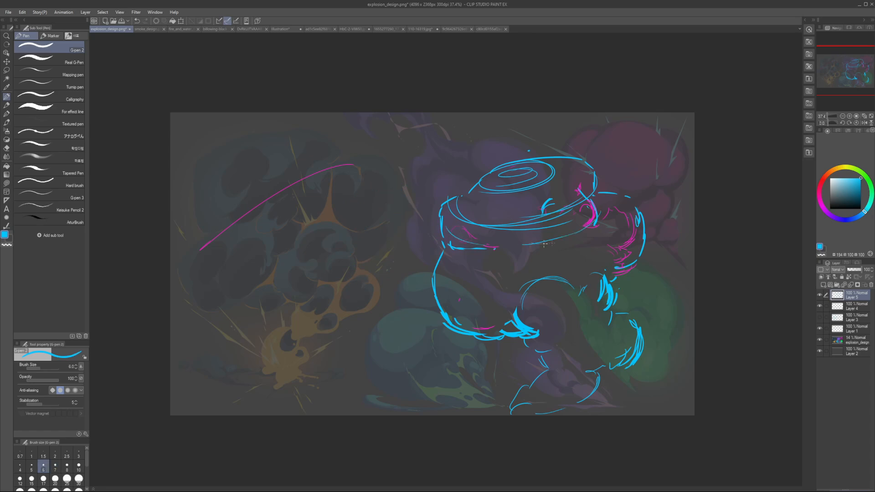
left_click_drag(548, 244, 609, 198)
mouse_move(444, 261)
left_mouse_down()
mouse_move(473, 282)
mouse_move(506, 285)
mouse_move(563, 265)
mouse_move(537, 276)
left_mouse_up()
left_click_drag(540, 278, 586, 273)
mouse_move(621, 213)
left_mouse_down()
mouse_move(625, 219)
mouse_move(573, 269)
left_mouse_up()
left_click_drag(640, 231, 595, 268)
Step: Add curved blue contour lines across the lower-left lobe, the small arched lobe and the stem
mouse_move(437, 279)
left_mouse_down()
mouse_move(513, 302)
mouse_move(580, 309)
left_mouse_up()
left_click_drag(566, 321, 597, 300)
left_click_drag(592, 315, 601, 305)
left_click_drag(541, 347, 576, 343)
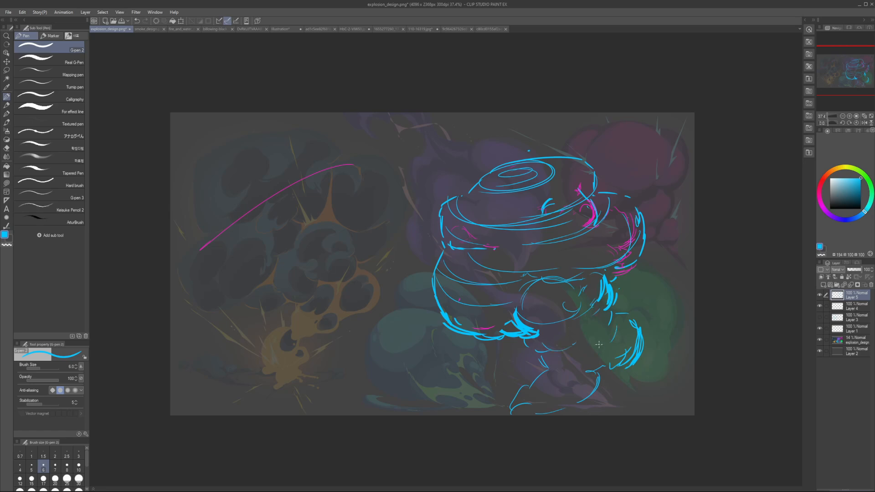
Step: Lower the cloud sketch layer's opacity to 17% and create a new layer above it
left_click_drag(861, 270, 851, 271)
left_click(821, 183)
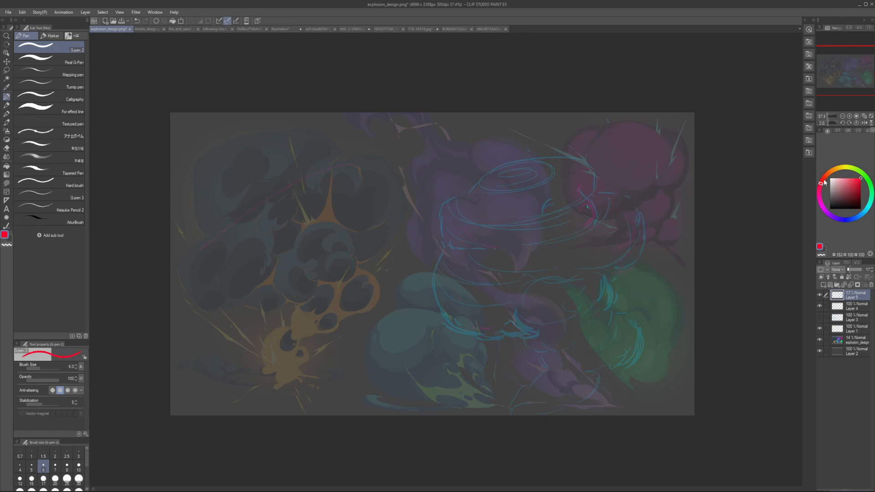
left_click_drag(846, 178, 853, 176)
left_click(820, 193)
left_click(856, 177)
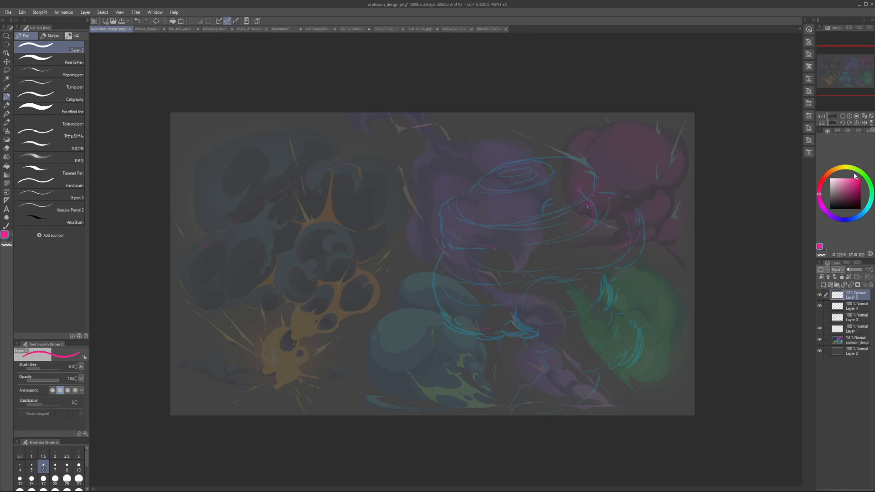
key("ctrl+shift+n")
Step: Set the pen size to 8 and change the drawing colour to bright yellow
key("bracketright")
key("bracketright")
key("bracketright")
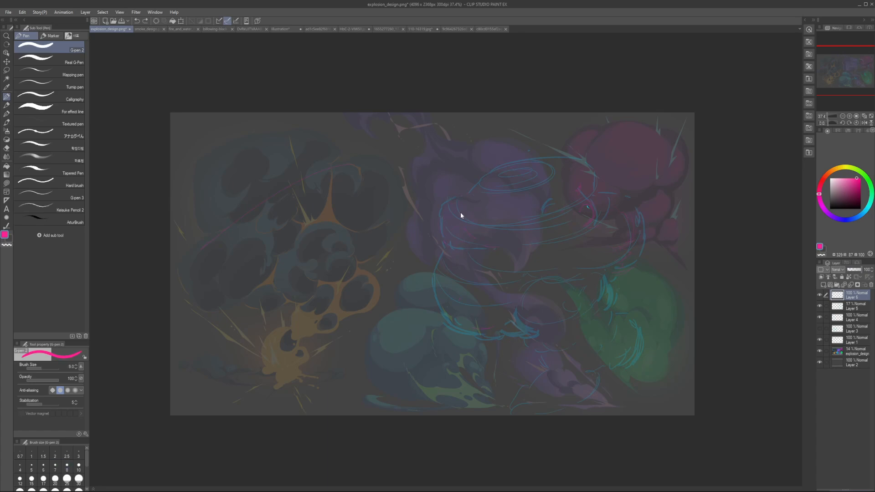
key("bracketleft")
left_click(849, 220)
mouse_move(857, 203)
left_mouse_down()
mouse_move(863, 178)
mouse_move(845, 168)
left_mouse_up()
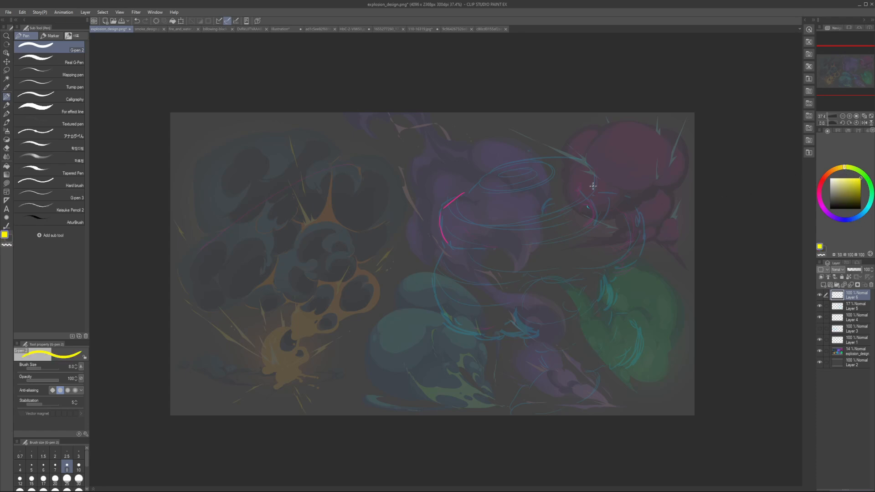
Step: Outline the cloud's left lobe in yellow with a small hook at its lower end, undoing the trial strokes
mouse_move(439, 241)
left_mouse_down()
mouse_move(443, 201)
mouse_move(441, 233)
left_mouse_up()
key("ctrl+z")
mouse_move(440, 226)
left_mouse_down()
mouse_move(467, 197)
mouse_move(450, 250)
mouse_move(440, 230)
mouse_move(461, 251)
mouse_move(458, 253)
left_mouse_up()
key("ctrl+z")
key("e")
key("p")
key("ctrl+z")
Step: Outline the upper dome and the right lobe's outer edge in yellow, redoing the top curve until it flows cleanly
key("ctrl+z")
mouse_move(468, 203)
left_mouse_down()
mouse_move(485, 181)
mouse_move(477, 208)
mouse_move(495, 167)
mouse_move(539, 161)
left_mouse_up()
key("ctrl+z")
mouse_move(487, 176)
left_mouse_down()
mouse_move(517, 158)
mouse_move(565, 156)
left_mouse_up()
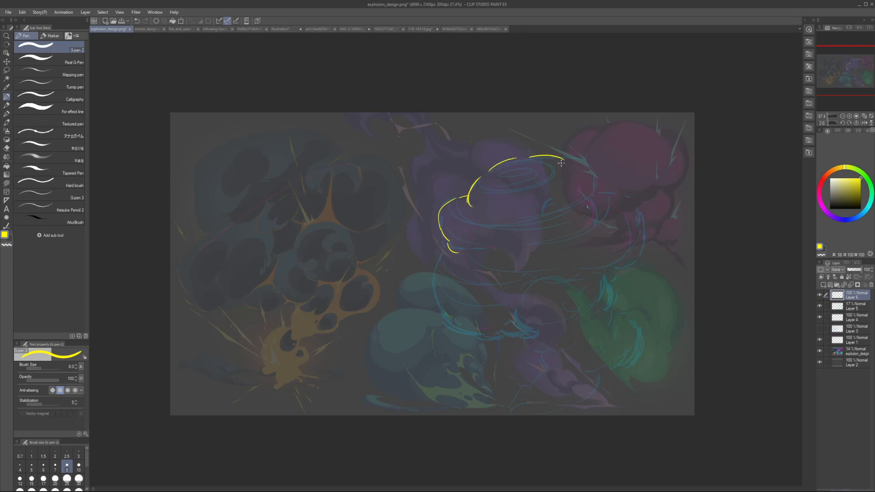
key("ctrl+z")
key("ctrl+z")
left_click_drag(484, 177, 518, 156)
mouse_move(526, 155)
left_mouse_down()
mouse_move(561, 154)
mouse_move(590, 178)
left_mouse_up()
Step: Outline the lower-left lobe in yellow with small scallops along its underside
key("ctrl+z")
key("ctrl+z")
mouse_move(521, 157)
left_mouse_down()
mouse_move(578, 156)
mouse_move(601, 190)
mouse_move(592, 174)
mouse_move(604, 214)
mouse_move(602, 201)
mouse_move(620, 193)
mouse_move(641, 242)
left_mouse_up()
mouse_move(448, 239)
left_mouse_down()
mouse_move(430, 255)
mouse_move(452, 306)
mouse_move(437, 284)
mouse_move(469, 310)
mouse_move(504, 315)
left_mouse_up()
key("ctrl+z")
mouse_move(447, 300)
left_mouse_down()
mouse_move(485, 328)
mouse_move(522, 318)
left_mouse_up()
key("ctrl+z")
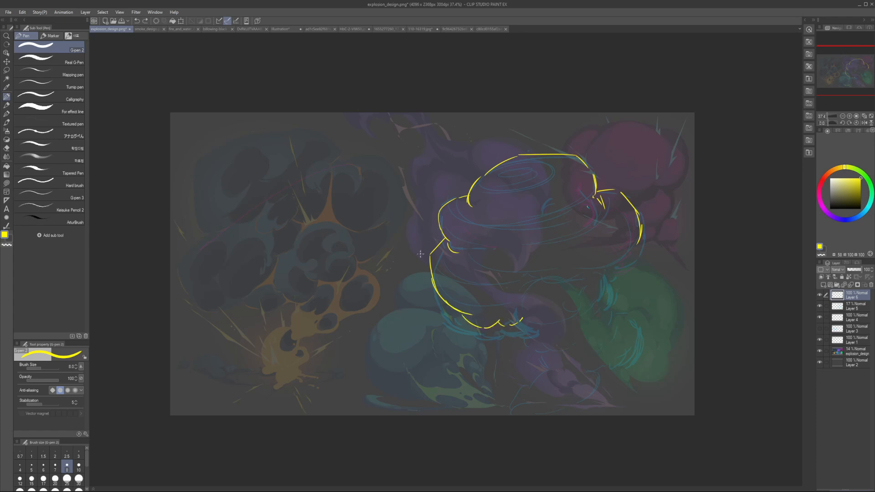
Step: Set the pen size to 7 and add small overlapping yellow bumps along the cloud's left and right edges
key("bracketleft")
mouse_move(441, 213)
left_mouse_down()
mouse_move(429, 264)
mouse_move(433, 211)
mouse_move(573, 269)
mouse_move(602, 162)
left_mouse_up()
key("ctrl+z")
key("ctrl+z")
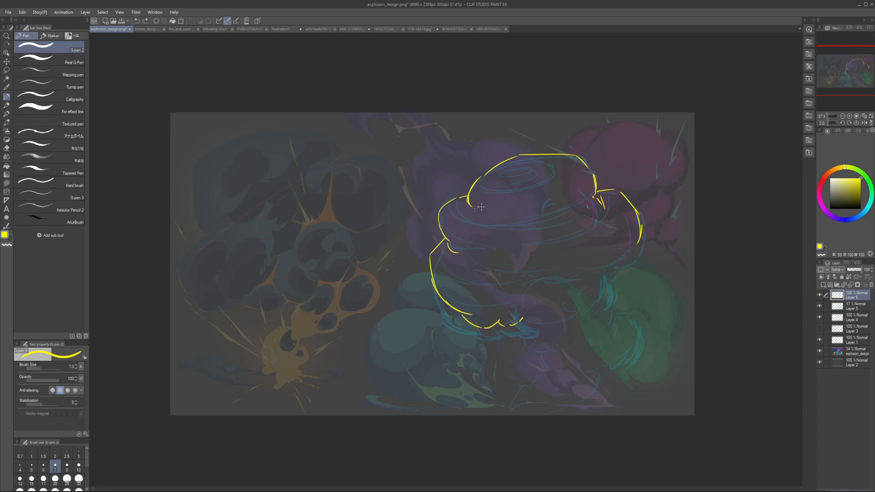
left_click_drag(436, 224, 429, 264)
key("c")
key("c")
left_click_drag(600, 180, 621, 176)
mouse_move(623, 178)
left_mouse_down()
mouse_move(643, 211)
mouse_move(640, 236)
mouse_move(609, 271)
left_mouse_up()
key("ctrl+z")
key("ctrl+z")
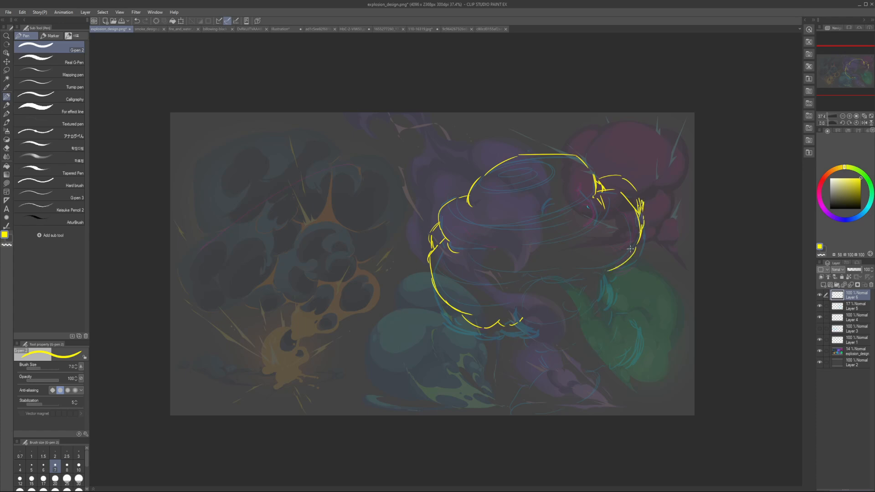
key("ctrl+z")
Step: Close the right lobe's underside in yellow and join it to the lower-left lobe with an arch
left_click_drag(638, 244, 613, 279)
left_click_drag(611, 280, 590, 277)
mouse_move(523, 318)
left_mouse_down()
mouse_move(537, 318)
mouse_move(548, 280)
left_mouse_up()
left_click_drag(549, 283, 585, 277)
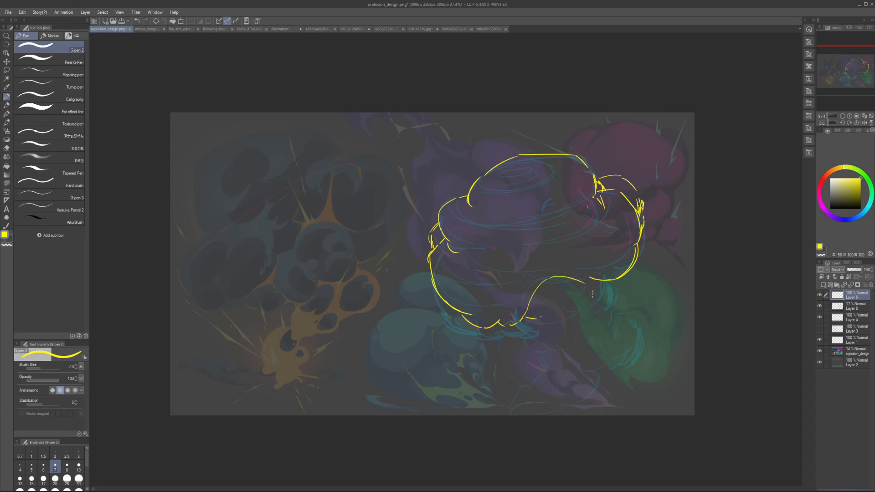
Step: Undo the yellow arch and redraw it with a rounder top and a steeper left side ending in small curls
key("ctrl+z")
key("ctrl+z")
left_click_drag(533, 304, 541, 289)
mouse_move(548, 283)
left_mouse_down()
mouse_move(596, 288)
mouse_move(597, 297)
left_mouse_up()
left_click_drag(548, 282, 596, 292)
key("ctrl+z")
key("ctrl+z")
key("ctrl+z")
left_click_drag(539, 289, 562, 273)
left_click_drag(573, 271, 602, 295)
mouse_move(544, 281)
left_mouse_down()
mouse_move(532, 337)
mouse_move(550, 320)
left_mouse_up()
key("e")
key("p")
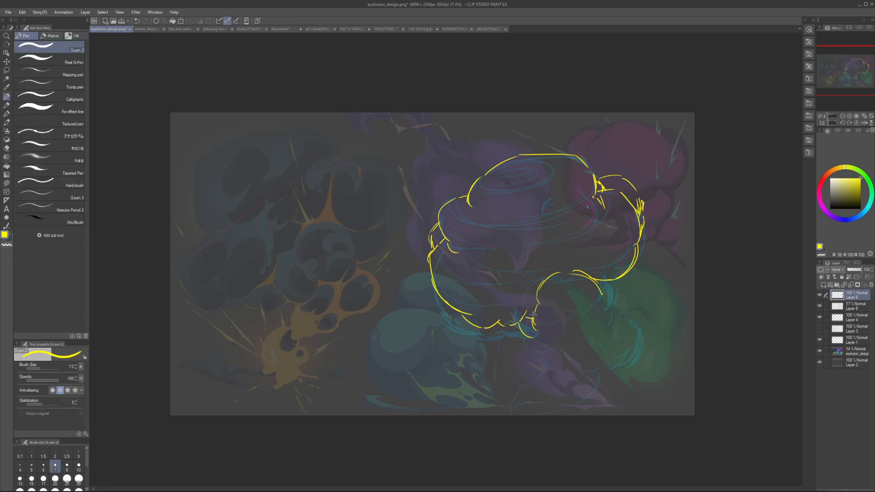
Step: Reinforce both ends of the arch with layered yellow strokes and add small bumps along the cloud's underside
mouse_move(602, 282)
left_mouse_down()
mouse_move(611, 295)
mouse_move(604, 318)
mouse_move(620, 313)
left_mouse_up()
left_click_drag(553, 323, 548, 335)
mouse_move(552, 278)
left_mouse_down()
mouse_move(524, 284)
mouse_move(558, 267)
mouse_move(526, 294)
left_mouse_up()
key("e")
key("p")
key("ctrl+z")
mouse_move(547, 272)
left_mouse_down()
mouse_move(530, 294)
mouse_move(549, 269)
mouse_move(589, 280)
left_mouse_up()
mouse_move(556, 274)
left_mouse_down()
mouse_move(588, 280)
mouse_move(524, 296)
mouse_move(533, 297)
left_mouse_up()
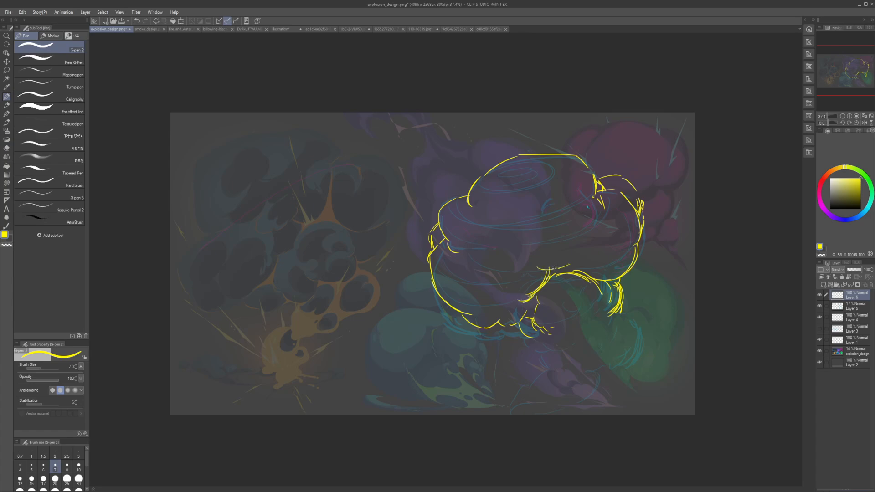
mouse_move(556, 268)
left_mouse_down()
mouse_move(539, 277)
mouse_move(613, 258)
left_mouse_up()
Step: Outline the lower-right lobe and the pointed stem section below the arch in yellow, with an inner curved edge
mouse_move(615, 311)
left_mouse_down()
mouse_move(633, 308)
mouse_move(651, 336)
mouse_move(624, 367)
left_mouse_up()
left_click_drag(649, 331, 616, 361)
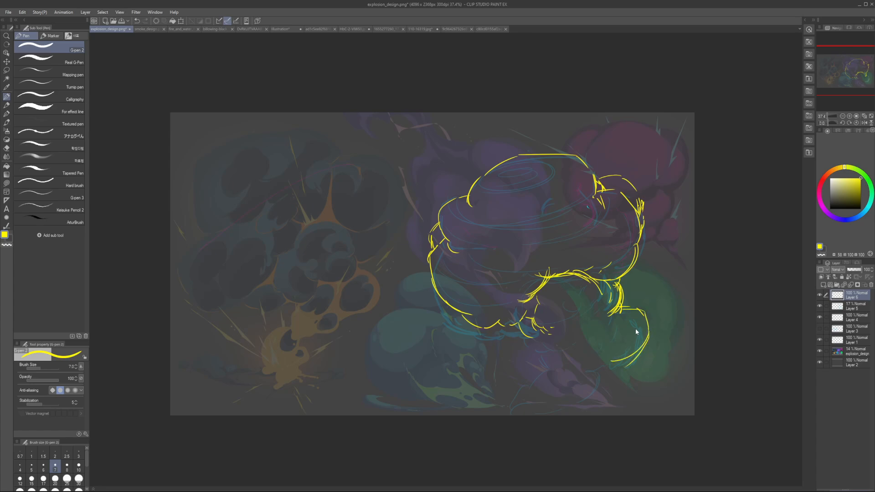
left_click_drag(626, 300, 652, 329)
mouse_move(542, 347)
left_mouse_down()
mouse_move(541, 381)
mouse_move(563, 380)
mouse_move(596, 357)
left_mouse_up()
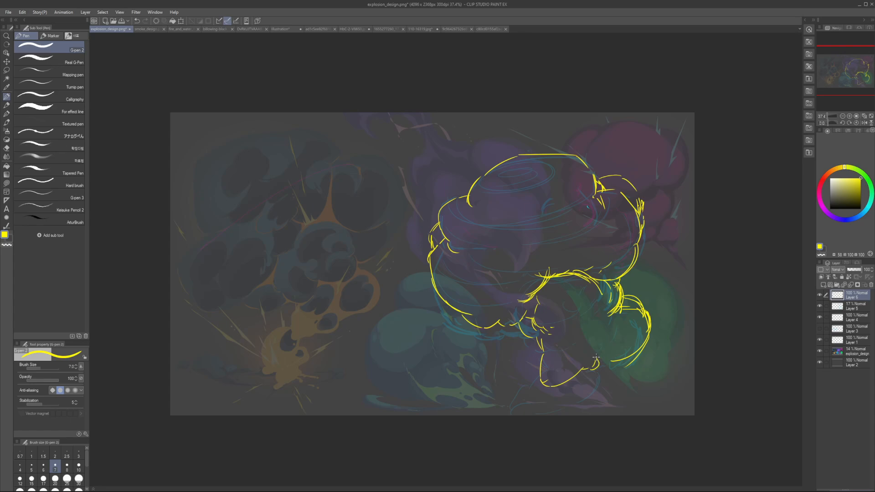
mouse_move(553, 324)
left_mouse_down()
mouse_move(550, 341)
mouse_move(566, 347)
mouse_move(559, 344)
mouse_move(574, 340)
left_mouse_up()
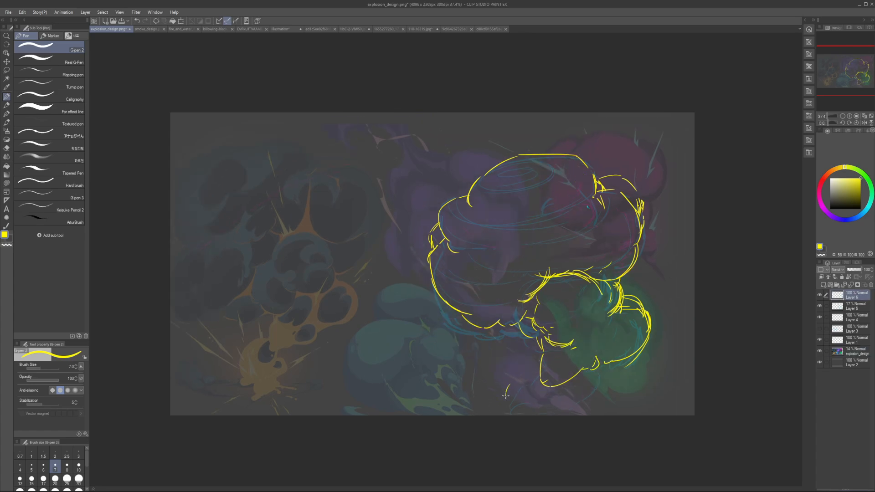
Step: Draw the curved yellow tail sweeping down from the stem to the canvas's bottom edge, redoing its outer curve
mouse_move(536, 371)
left_mouse_down()
mouse_move(519, 375)
mouse_move(503, 412)
left_mouse_up()
mouse_move(504, 413)
left_mouse_down()
mouse_move(525, 404)
mouse_move(543, 361)
left_mouse_up()
key("ctrl+z")
left_click_drag(506, 394, 538, 364)
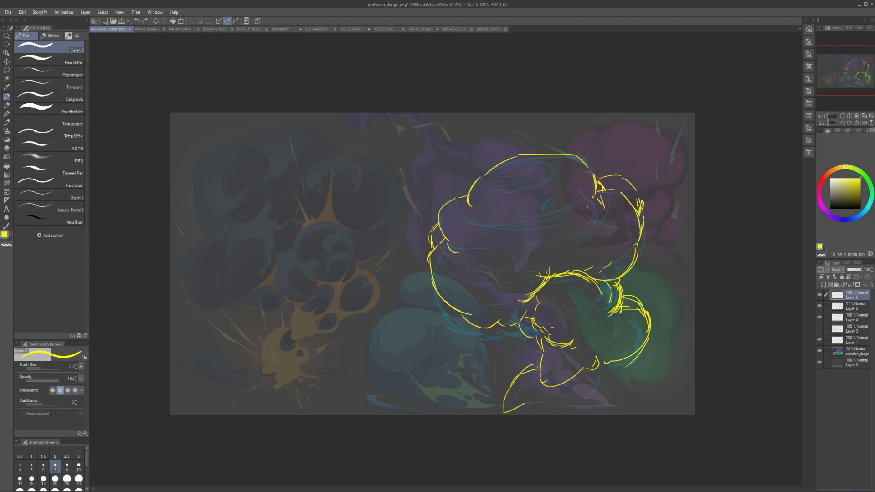
Step: Mark a yellow arc on the original explosion's fiery base and add a rounded puff and ground line at the tail's foot
mouse_move(264, 359)
left_mouse_down()
mouse_move(284, 327)
mouse_move(294, 361)
mouse_move(280, 369)
left_mouse_up()
mouse_move(260, 347)
left_mouse_down()
mouse_move(292, 357)
mouse_move(284, 318)
mouse_move(288, 357)
mouse_move(302, 338)
left_mouse_up()
key("ctrl+z")
key("ctrl+z")
left_click_drag(529, 363, 512, 412)
mouse_move(566, 391)
left_mouse_down()
mouse_move(554, 411)
mouse_move(487, 404)
left_mouse_up()
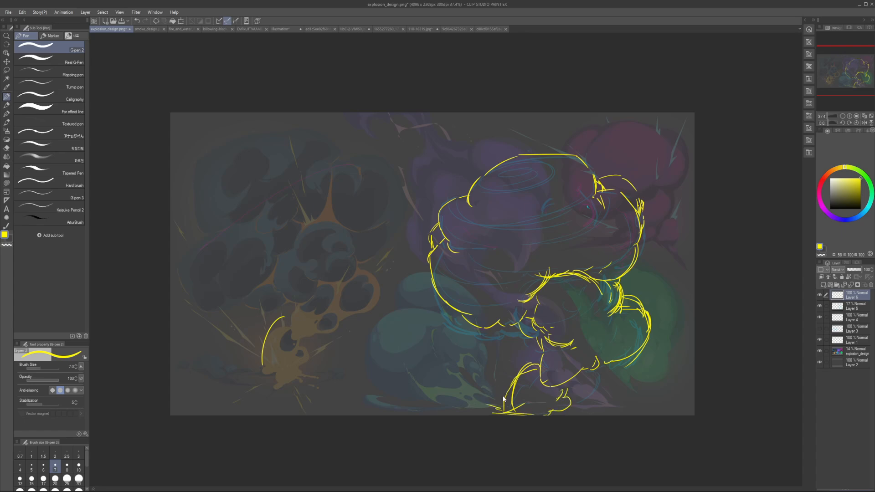
Step: Sketch small yellow ground puffs and flat dust strokes on both sides of the tail's foot
key("ctrl+z")
left_click_drag(508, 397, 467, 390)
left_click_drag(434, 396, 442, 409)
left_click_drag(456, 395, 446, 407)
mouse_move(428, 403)
left_mouse_down()
mouse_move(466, 409)
mouse_move(436, 383)
mouse_move(426, 394)
left_mouse_up()
left_click_drag(429, 396, 487, 410)
mouse_move(460, 410)
left_mouse_down()
mouse_move(487, 410)
mouse_move(472, 414)
left_mouse_up()
mouse_move(594, 409)
left_mouse_down()
mouse_move(580, 410)
mouse_move(593, 414)
left_mouse_up()
left_click_drag(580, 299, 561, 298)
Step: Erase the cloud's top contour and redraw it in yellow as a smooth dome between the upper-left notch and the right corner
key("h")
key("h")
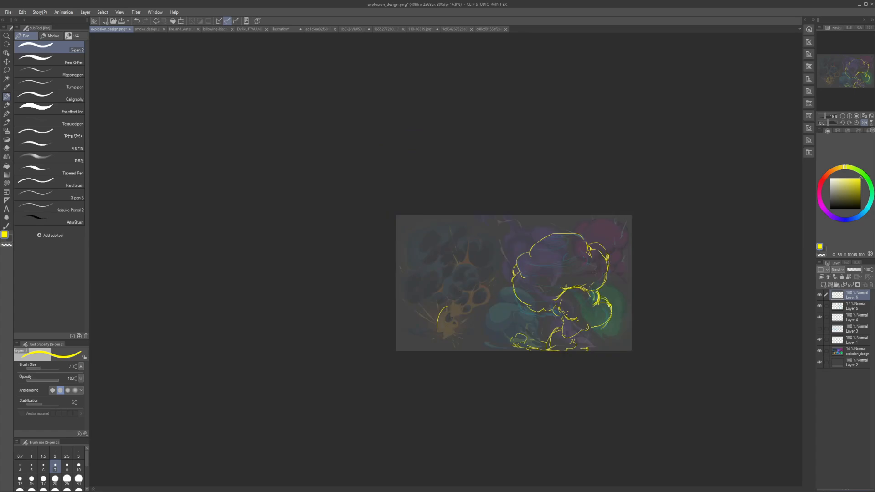
scroll(588, 270, "up", 3)
key("e")
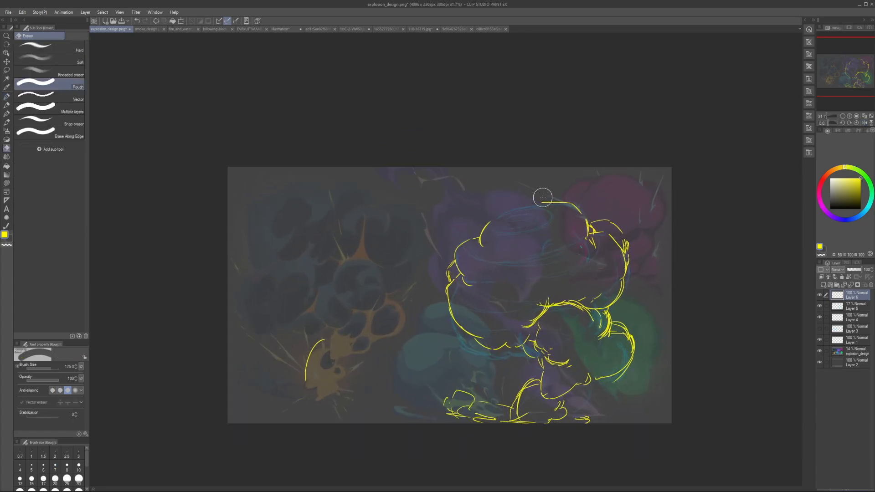
key("p")
mouse_move(489, 222)
left_mouse_down()
mouse_move(551, 198)
mouse_move(567, 205)
mouse_move(541, 196)
mouse_move(575, 203)
left_mouse_up()
key("ctrl+z")
key("e")
key("p")
key("ctrl+z")
key("bracketleft")
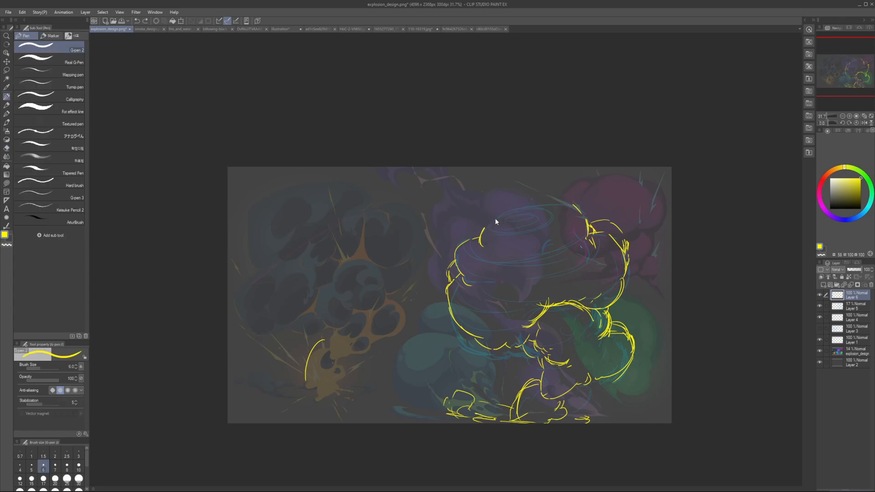
mouse_move(488, 223)
left_mouse_down()
mouse_move(558, 200)
mouse_move(575, 206)
left_mouse_up()
Step: Erase the lower-left lobe's outer curve and redraw it in yellow as a fuller bulge
key("e")
mouse_move(451, 315)
left_mouse_down()
mouse_move(454, 290)
mouse_move(446, 309)
mouse_move(474, 332)
left_mouse_up()
key("p")
key("ctrl+z")
key("ctrl+z")
mouse_move(459, 288)
left_mouse_down()
mouse_move(465, 332)
mouse_move(460, 327)
left_mouse_up()
key("ctrl+z")
key("ctrl+z")
key("bracketright")
key("e")
mouse_move(460, 284)
left_mouse_down()
mouse_move(448, 307)
mouse_move(444, 296)
mouse_move(477, 336)
left_mouse_up()
key("p")
left_click_drag(443, 301, 479, 339)
key("h")
key("h")
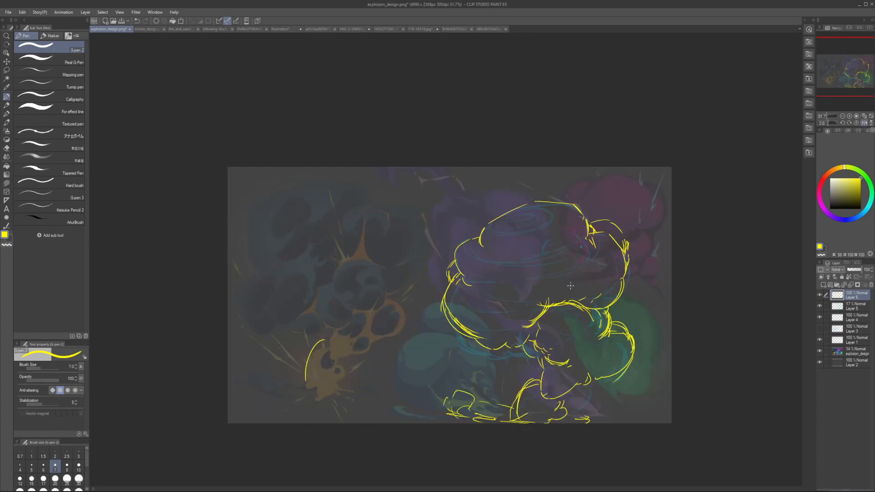
scroll(561, 247, "up", 1)
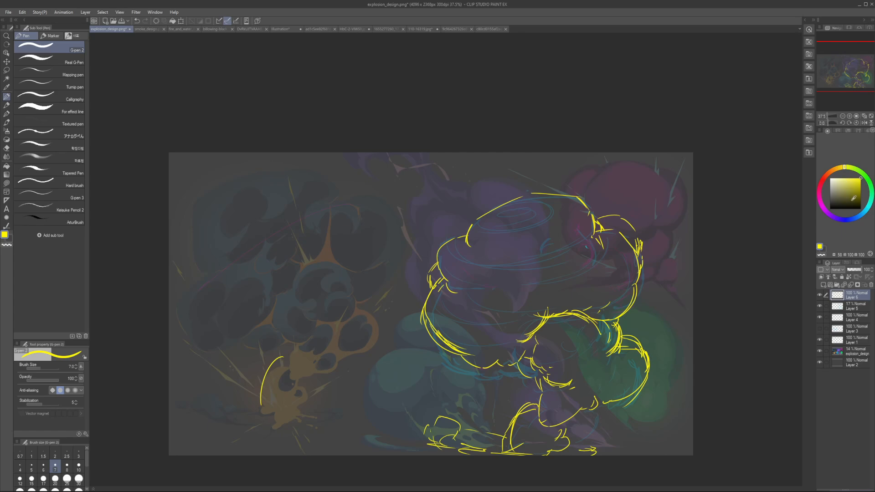
key("x")
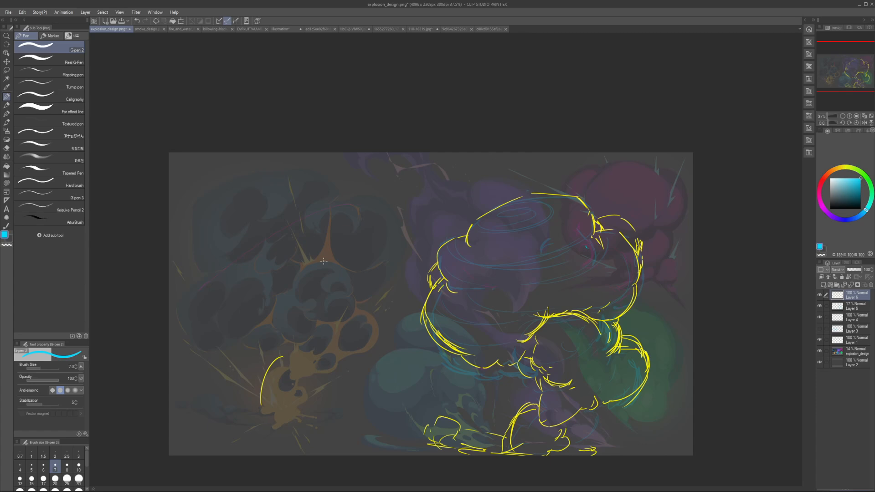
left_click(824, 183)
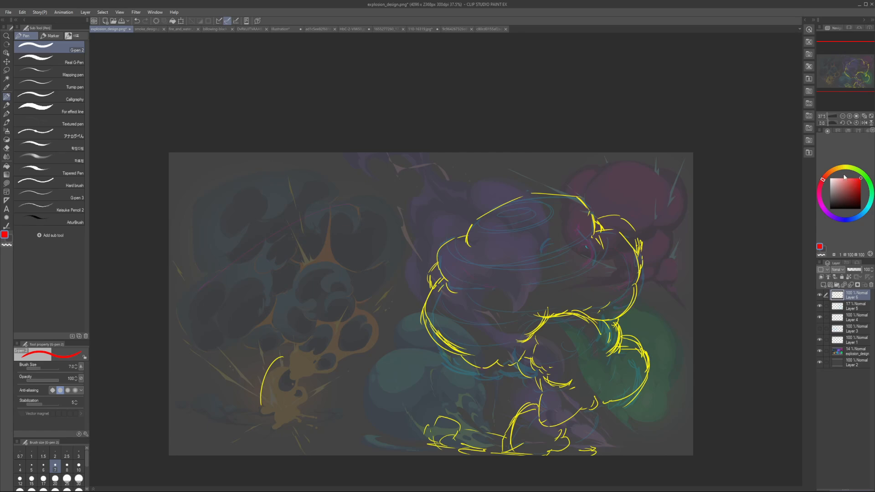
left_click(855, 169)
left_click_drag(441, 328, 502, 317)
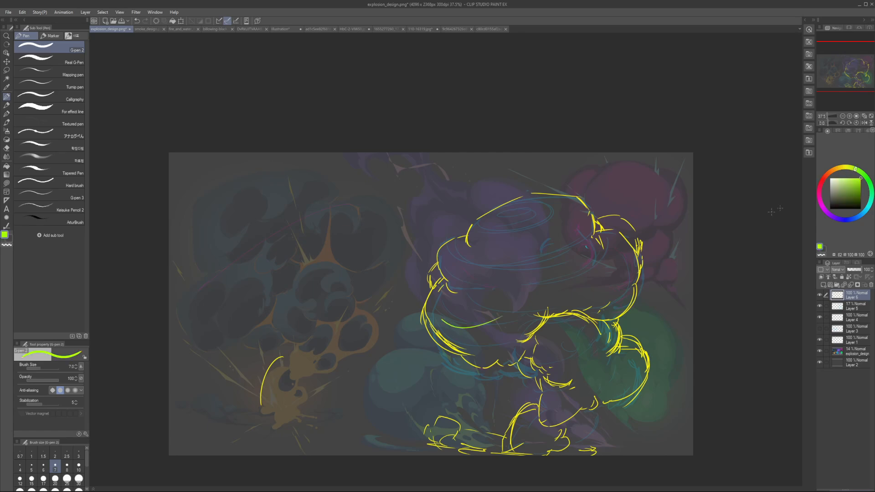
key("ctrl+z")
Step: Switch the pen colour to pink and sketch small rounded puff lines inside the lower-left lobe
left_click(820, 199)
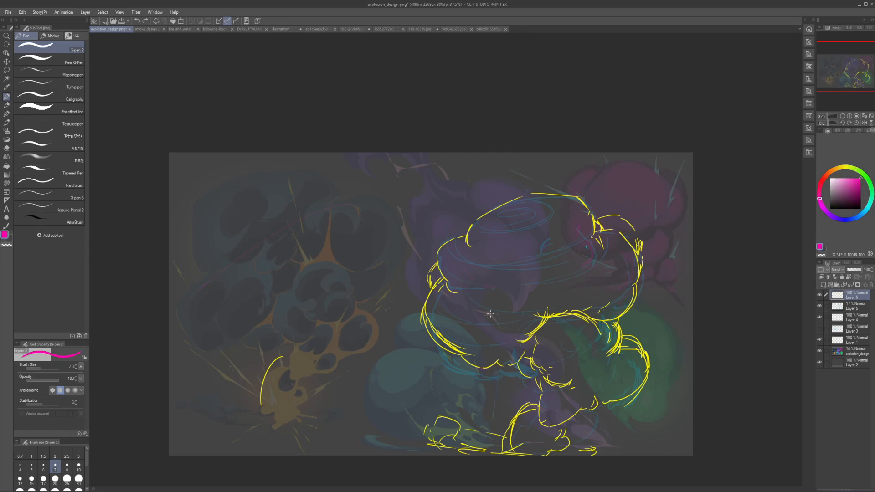
left_click(849, 179)
mouse_move(445, 341)
left_mouse_down()
mouse_move(486, 328)
mouse_move(476, 336)
left_mouse_up()
key("ctrl+z")
key("ctrl+z")
mouse_move(446, 322)
left_mouse_down()
mouse_move(472, 339)
mouse_move(488, 360)
left_mouse_up()
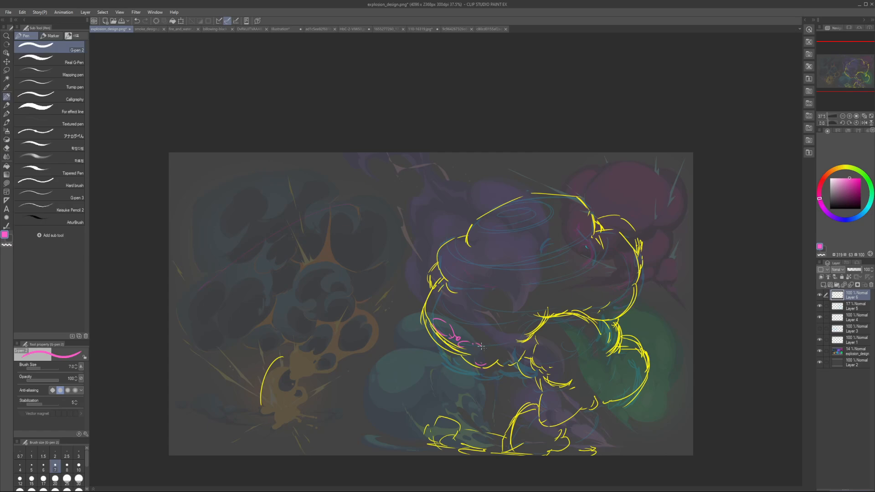
left_click_drag(429, 302, 535, 315)
key("ctrl+z")
Step: Draw a pink puff on the cloud's underside with a bumpy upper edge, reshaping it with alternating eraser and pen touches
key("e")
key("p")
mouse_move(466, 337)
left_mouse_down()
mouse_move(500, 341)
mouse_move(483, 335)
left_mouse_up()
mouse_move(490, 338)
left_mouse_down()
mouse_move(508, 350)
mouse_move(493, 355)
left_mouse_up()
key("e")
key("p")
mouse_move(489, 355)
left_mouse_down()
mouse_move(505, 346)
mouse_move(498, 338)
mouse_move(507, 344)
mouse_move(484, 333)
left_mouse_up()
key("e")
key("p")
mouse_move(503, 344)
left_mouse_down()
mouse_move(486, 332)
mouse_move(481, 339)
mouse_move(503, 346)
left_mouse_up()
key("e")
key("p")
mouse_move(502, 345)
left_mouse_down()
mouse_move(478, 338)
mouse_move(503, 353)
mouse_move(472, 352)
mouse_move(496, 354)
mouse_move(480, 335)
mouse_move(504, 353)
mouse_move(517, 346)
mouse_move(498, 347)
left_mouse_up()
key("e")
key("p")
key("e")
key("p")
key("e")
key("p")
Step: Sketch a pink crescent-shaped puff inside the lower-right edge of the main cloud, above the arch
key("h")
key("h")
mouse_move(586, 309)
left_mouse_down()
mouse_move(606, 285)
mouse_move(619, 305)
mouse_move(605, 315)
mouse_move(626, 289)
mouse_move(606, 315)
left_mouse_up()
key("ctrl+z")
key("ctrl+z")
mouse_move(592, 309)
left_mouse_down()
mouse_move(610, 316)
mouse_move(631, 294)
left_mouse_up()
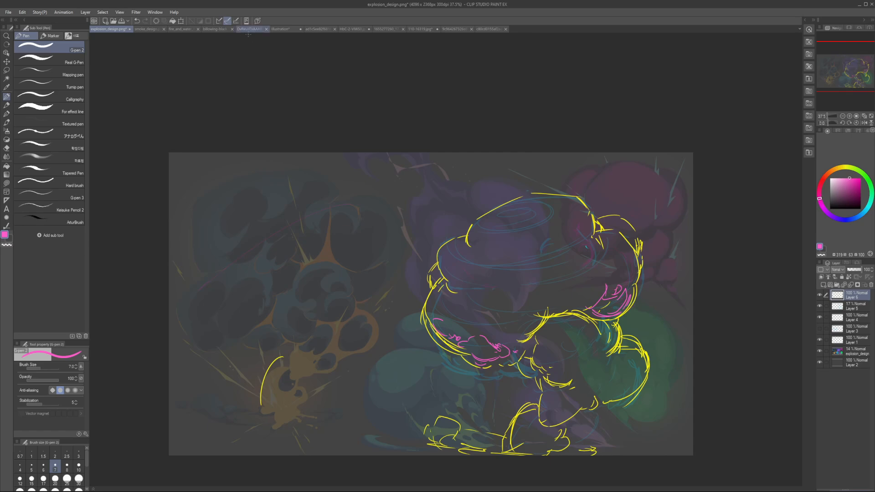
Step: Look through the mushroom cloud, FX design, fiery explosion and anime explosion references, and return to the explosion_design drawing
left_click(249, 28)
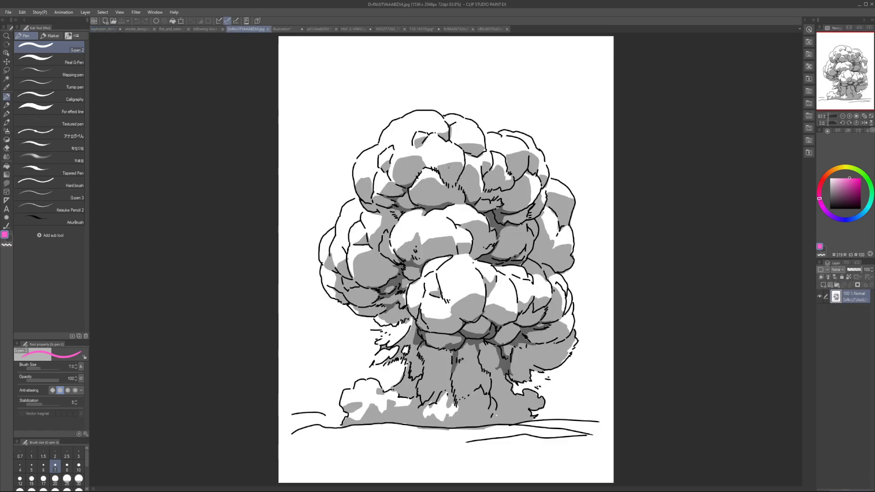
left_click(284, 29)
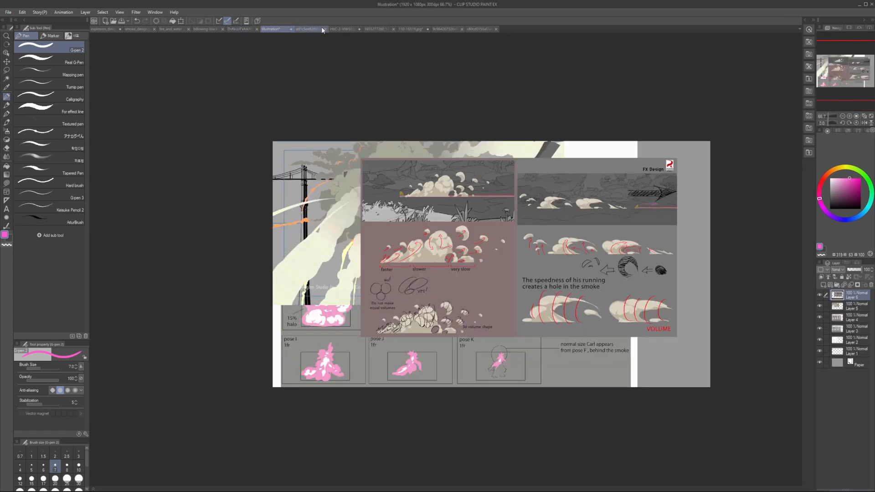
left_click(347, 30)
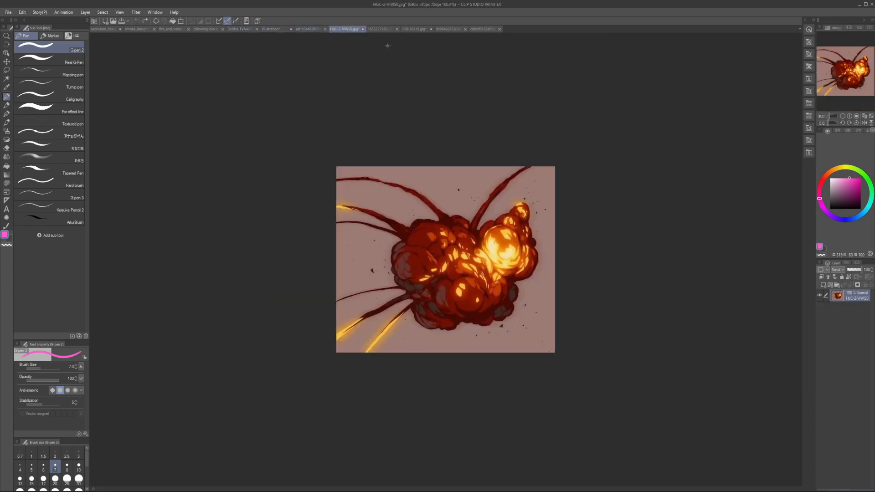
left_click(391, 30)
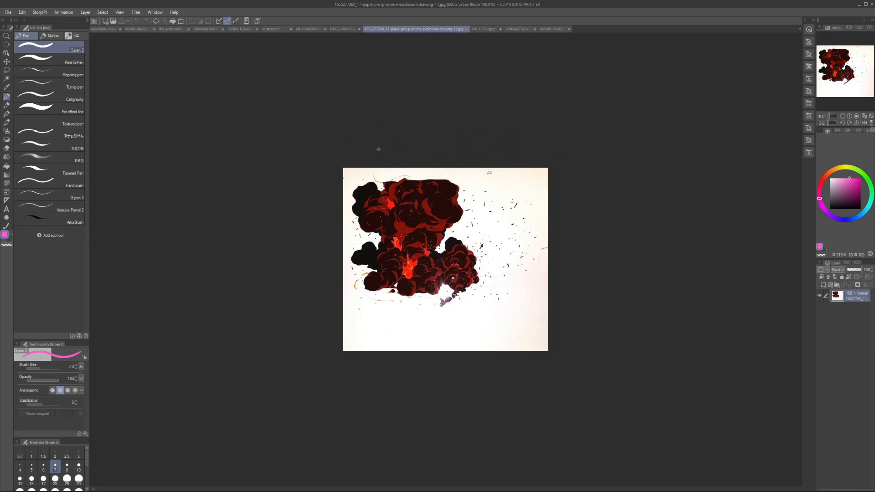
scroll(422, 205, "up", 5)
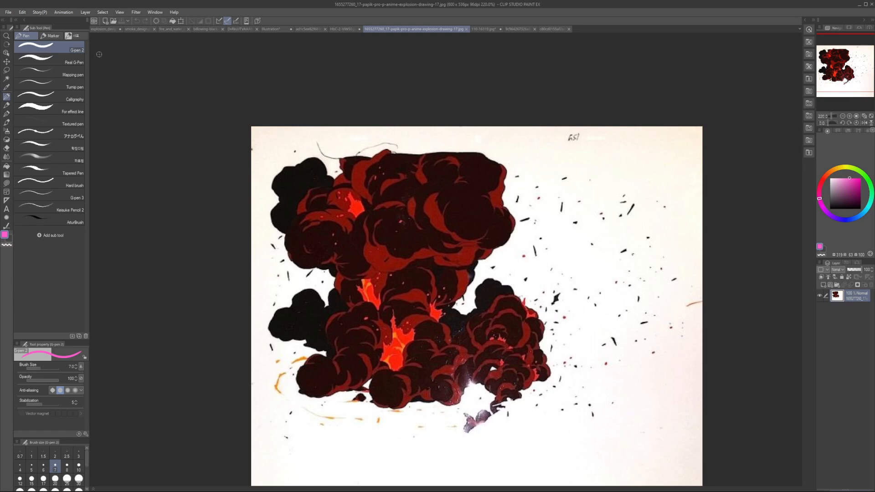
left_click(99, 29)
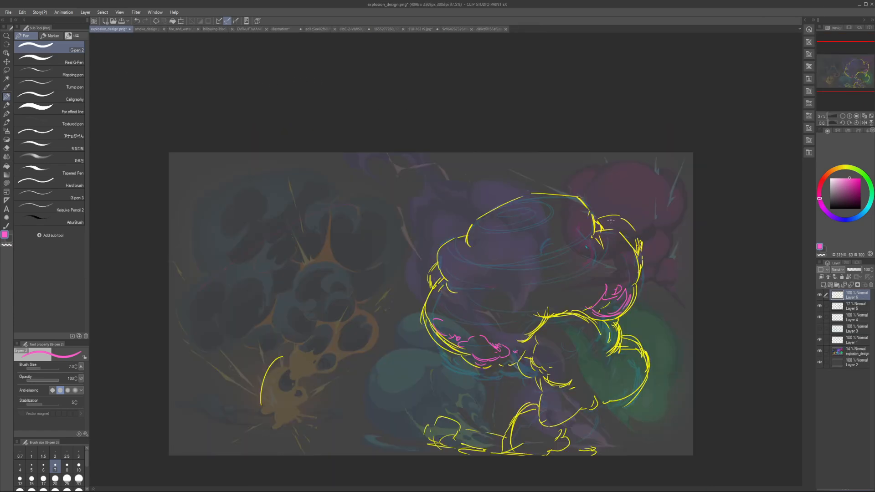
Step: Erase the stray pink puff lines inside the lower-left lobe and touch up the adjoining edge of the underside puff
key("e")
mouse_move(492, 329)
left_mouse_down()
mouse_move(494, 342)
mouse_move(492, 332)
mouse_move(472, 337)
left_mouse_up()
key("p")
key("e")
key("p")
left_click_drag(474, 338, 471, 344)
Step: Draw a large rounded pink arc above the underside puff with a small hook at its upper end
mouse_move(466, 314)
left_mouse_down()
mouse_move(503, 334)
mouse_move(501, 341)
mouse_move(502, 295)
mouse_move(489, 301)
mouse_move(498, 304)
mouse_move(489, 299)
left_mouse_up()
key("ctrl+z")
key("ctrl+z")
key("ctrl+z")
key("ctrl+z")
mouse_move(478, 317)
left_mouse_down()
mouse_move(481, 304)
mouse_move(509, 299)
left_mouse_up()
left_click_drag(514, 304, 516, 310)
Step: Lower Layer 5's opacity, then rework the pink arc on Layer 6 into a rounded lobe with small wisps beside it
left_click(847, 306)
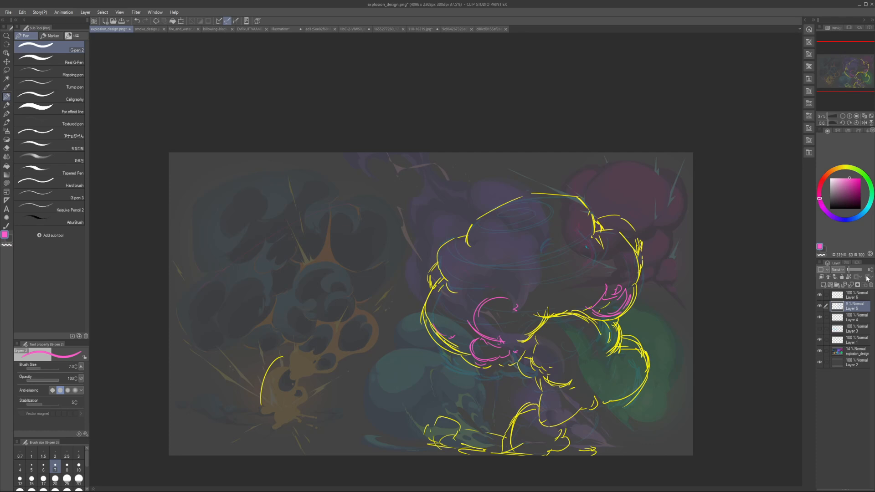
left_click(851, 295)
key("e")
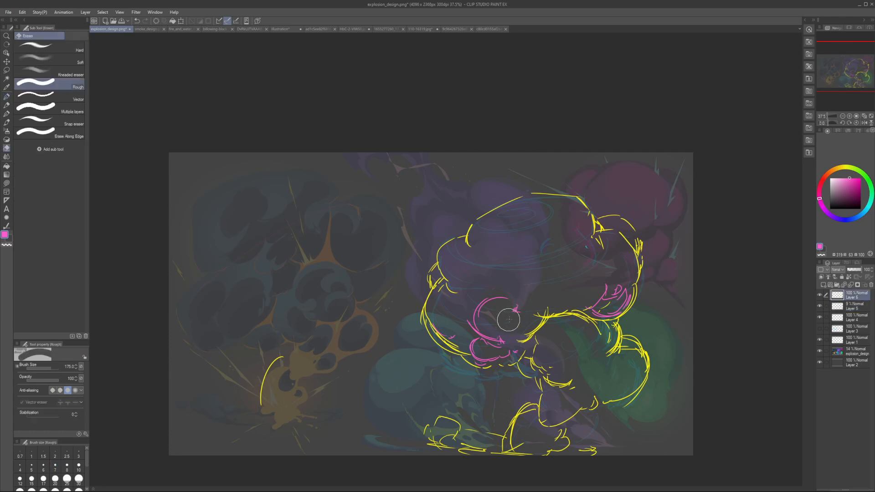
key("p")
key("e")
key("p")
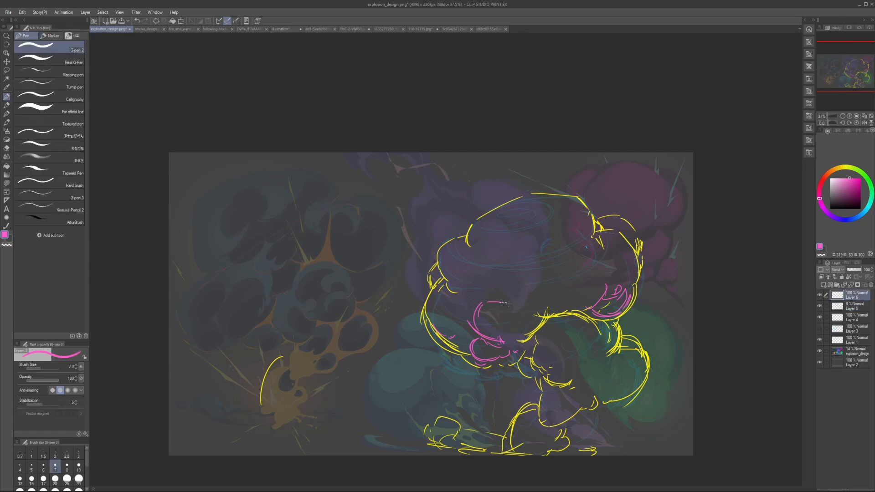
mouse_move(503, 303)
left_mouse_down()
mouse_move(518, 327)
mouse_move(496, 336)
mouse_move(528, 319)
left_mouse_up()
key("h")
key("h")
key("ctrl+z")
Step: Draw a rounded pink puff inside the lower-left lobe with a smaller puff beside it, and check them in a mirrored view
mouse_move(434, 305)
left_mouse_down()
mouse_move(472, 334)
mouse_move(457, 316)
mouse_move(466, 313)
mouse_move(437, 307)
mouse_move(446, 295)
mouse_move(431, 309)
mouse_move(454, 304)
left_mouse_up()
key("e")
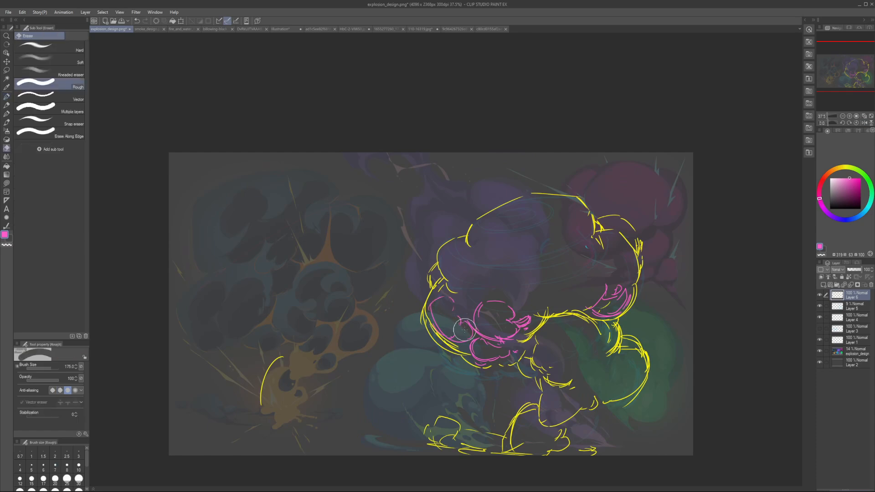
left_click_drag(461, 337, 451, 331)
key("p")
key("e")
key("p")
mouse_move(453, 301)
left_mouse_down()
mouse_move(451, 320)
mouse_move(465, 335)
left_mouse_up()
key("h")
key("h")
key("ctrl+z")
left_click_drag(467, 317, 457, 326)
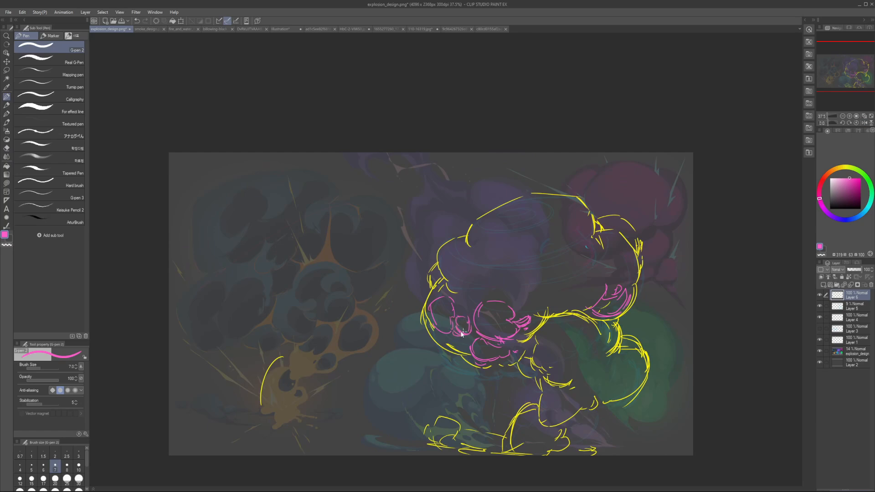
key("h")
key("h")
key("h")
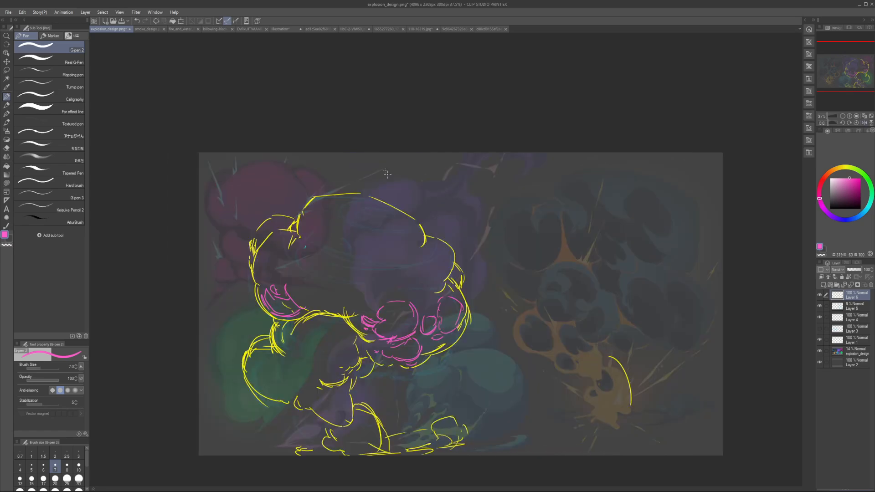
key("h")
Step: Open the fiery explosion reference, circle its brightest lobe in pink at brush size 10, and undo the mark
left_click(347, 29)
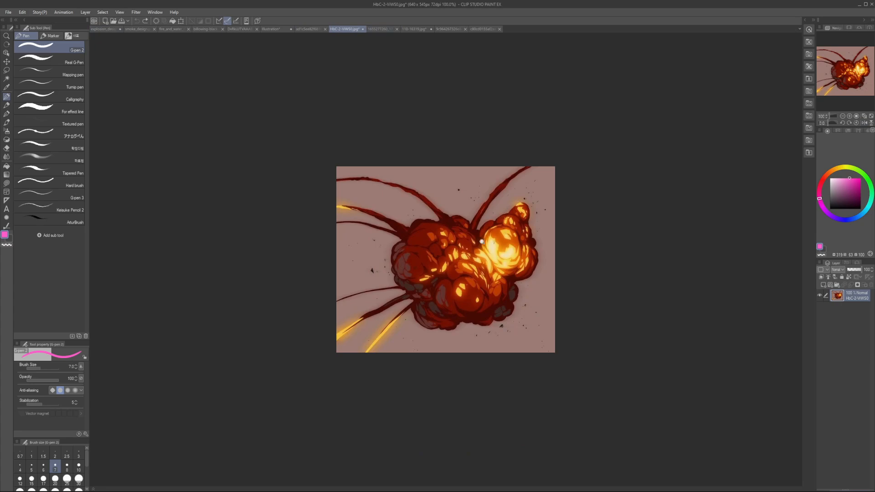
scroll(482, 241, "up", 1)
key("bracketright")
key("bracketright")
mouse_move(482, 223)
left_mouse_down()
mouse_move(471, 265)
mouse_move(483, 224)
left_mouse_up()
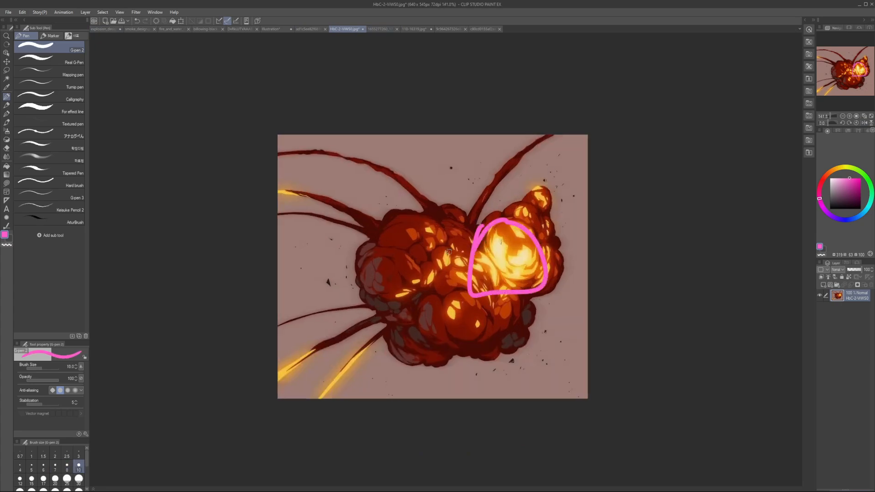
key("ctrl+z")
key("bracketleft")
key("bracketleft")
Step: Mark a streak highlight and sweeping arcs over the fiery reference's dark lobes in pink, and undo the marks
mouse_move(430, 283)
left_mouse_down()
mouse_move(406, 309)
mouse_move(435, 286)
left_mouse_up()
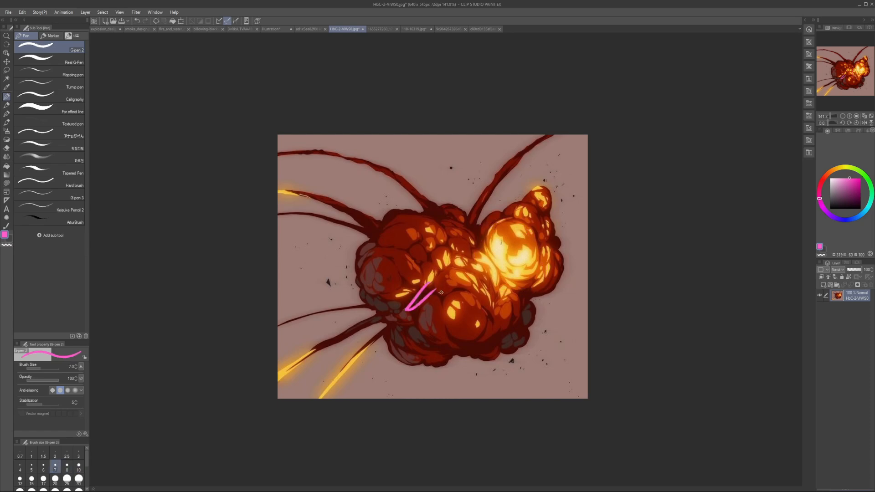
key("ctrl+z")
key("ctrl+z")
mouse_move(368, 276)
left_mouse_down()
mouse_move(469, 243)
mouse_move(493, 298)
mouse_move(448, 343)
mouse_move(399, 298)
mouse_move(408, 248)
left_mouse_up()
left_click_drag(476, 308, 490, 318)
key("ctrl+z")
key("ctrl+z")
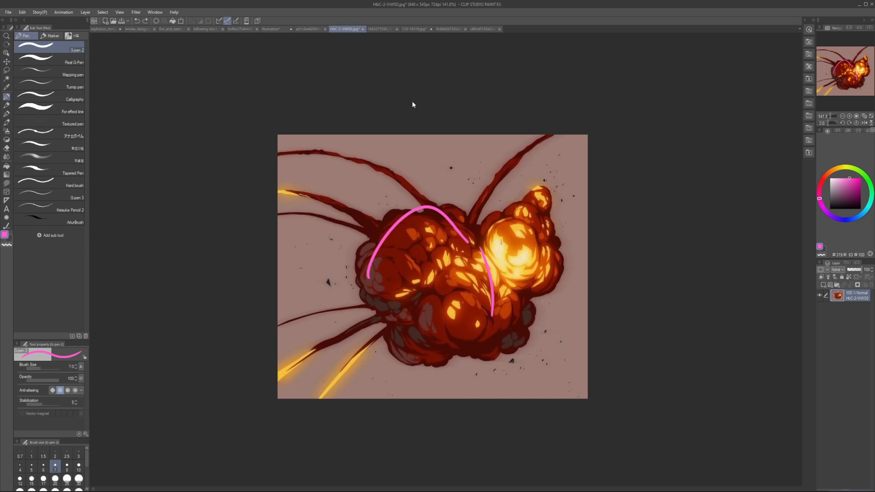
Step: Try pink strokes over the lobes of the red-and-black anime explosion reference, undo them, and reduce the brush size to 3
key("ctrl+z")
left_click(383, 28)
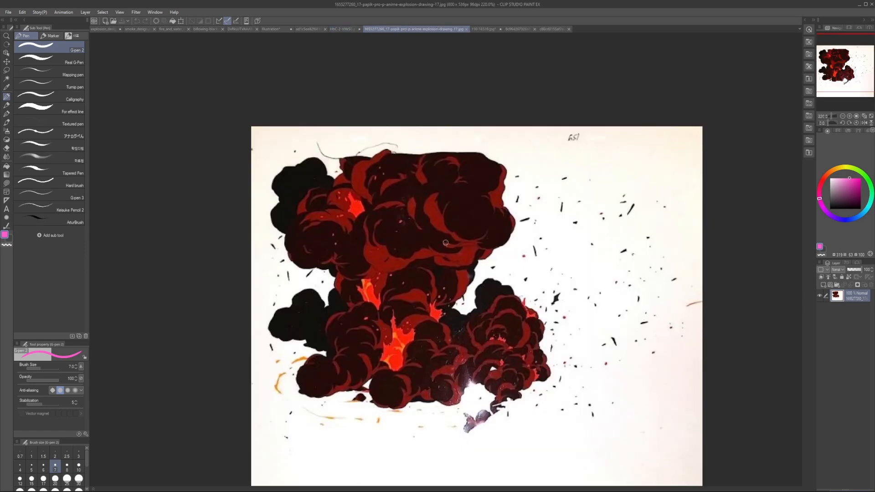
left_click(31, 465)
mouse_move(369, 194)
left_mouse_down()
mouse_move(469, 137)
mouse_move(383, 180)
left_mouse_up()
key("ctrl+z")
key("bracketleft")
mouse_move(361, 276)
left_mouse_down()
mouse_move(365, 255)
mouse_move(397, 365)
mouse_move(372, 258)
left_mouse_up()
key("ctrl+z")
key("ctrl+z")
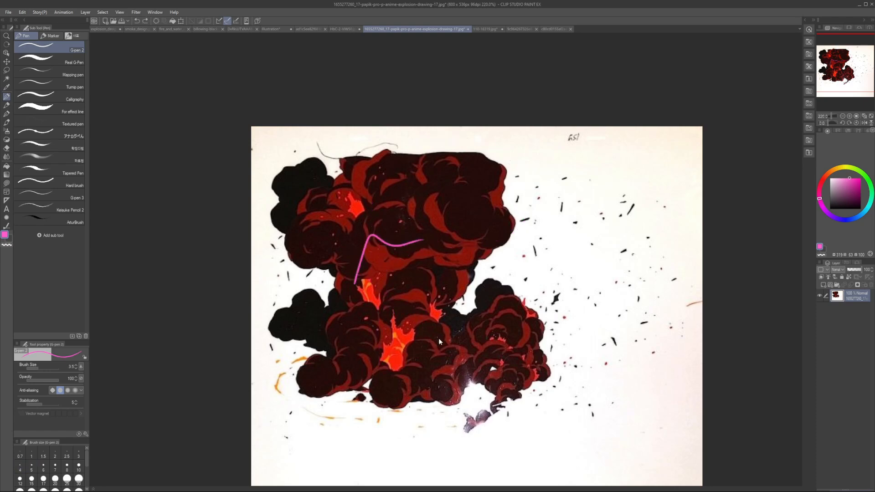
mouse_move(392, 391)
left_mouse_down()
mouse_move(488, 282)
mouse_move(496, 407)
left_mouse_up()
key("ctrl+z")
key("bracketleft")
key("ctrl+z")
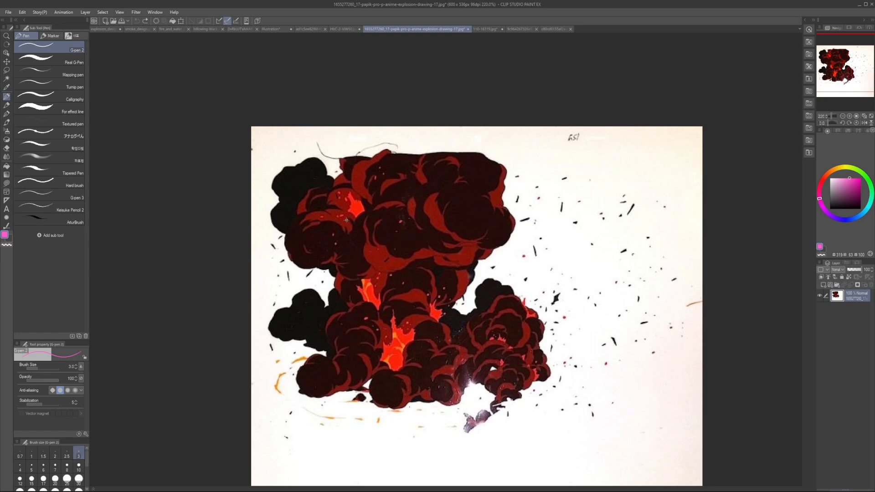
Step: Outline the anime reference's glowing triangles, the red band under its cap and the cap's highlight shapes in pink
mouse_move(314, 223)
left_mouse_down()
mouse_move(337, 232)
mouse_move(306, 228)
left_mouse_up()
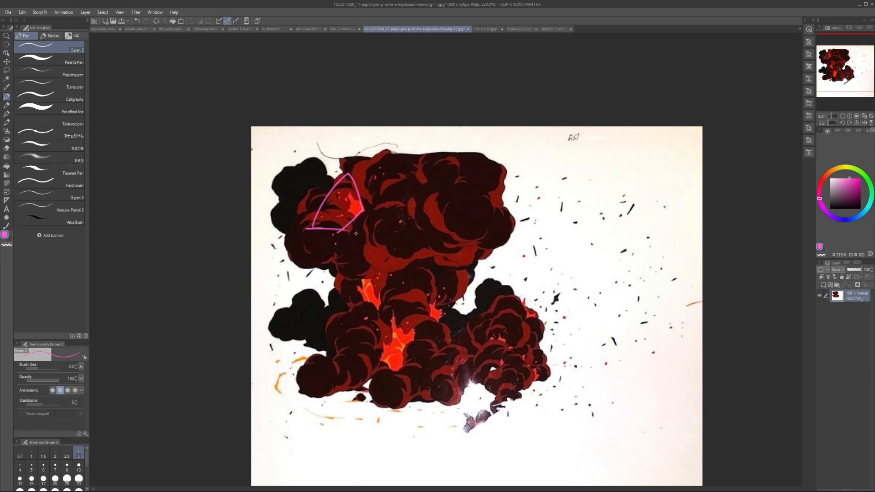
mouse_move(368, 238)
left_mouse_down()
mouse_move(397, 272)
mouse_move(424, 266)
left_mouse_up()
left_click_drag(386, 251, 429, 249)
mouse_move(454, 240)
left_mouse_down()
mouse_move(432, 214)
mouse_move(468, 230)
left_mouse_up()
left_click_drag(471, 242, 397, 267)
left_click_drag(380, 185, 405, 174)
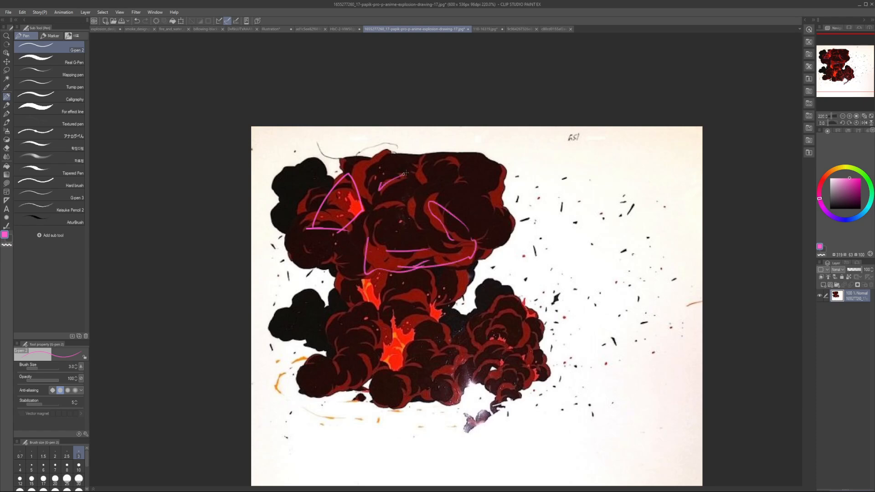
mouse_move(376, 322)
left_mouse_down()
mouse_move(426, 313)
mouse_move(385, 363)
mouse_move(424, 319)
left_mouse_up()
Step: Try a pink stroke across the anime explosion's base, undo it, and return to the fiery explosion reference
scroll(507, 322, "down", 4)
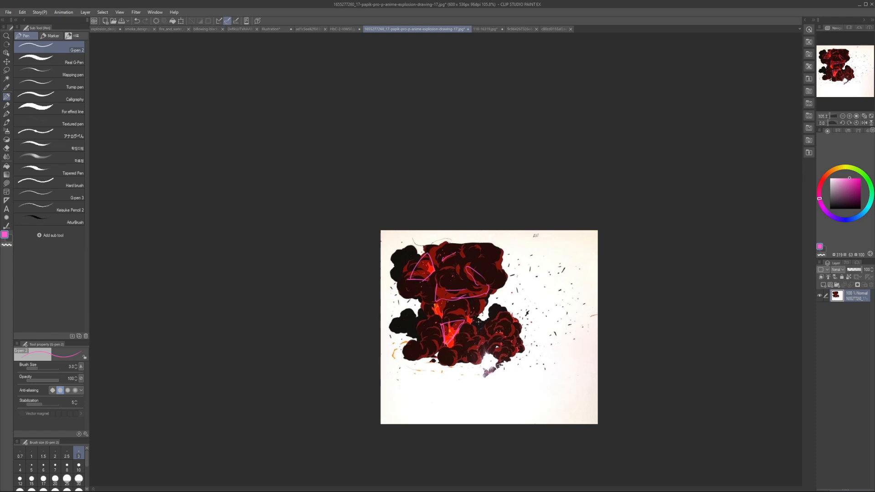
scroll(501, 311, "up", 2)
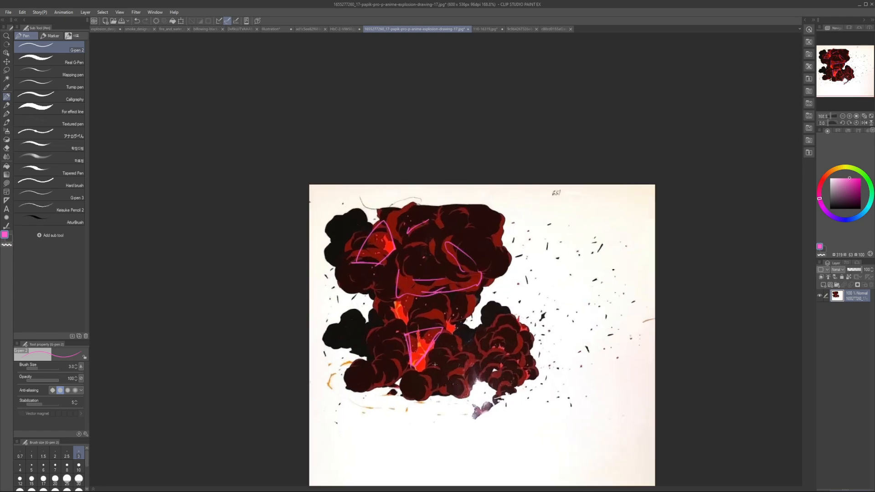
mouse_move(408, 391)
left_mouse_down()
mouse_move(509, 317)
mouse_move(507, 387)
left_mouse_up()
key("ctrl+z")
left_click(337, 29)
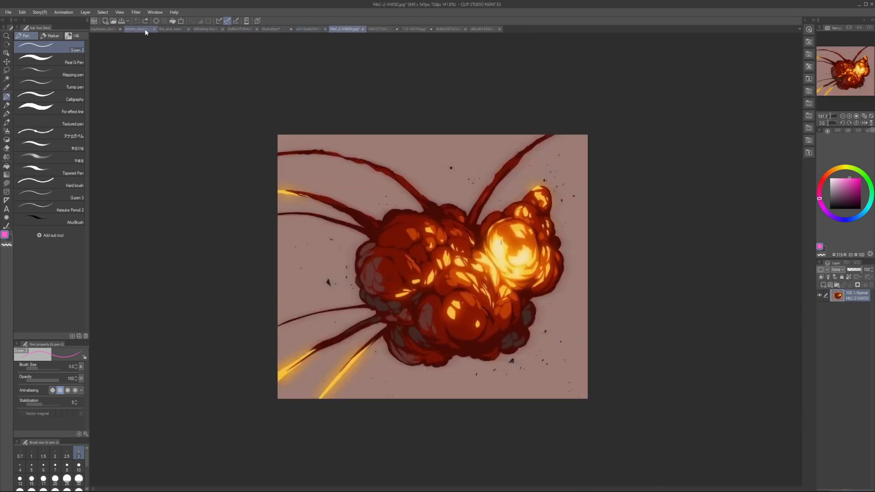
Step: Return to the explosion_design.png sketch and rework the upper edge of the lower-middle pink puff with a thin line
left_click(146, 30)
left_click(108, 29)
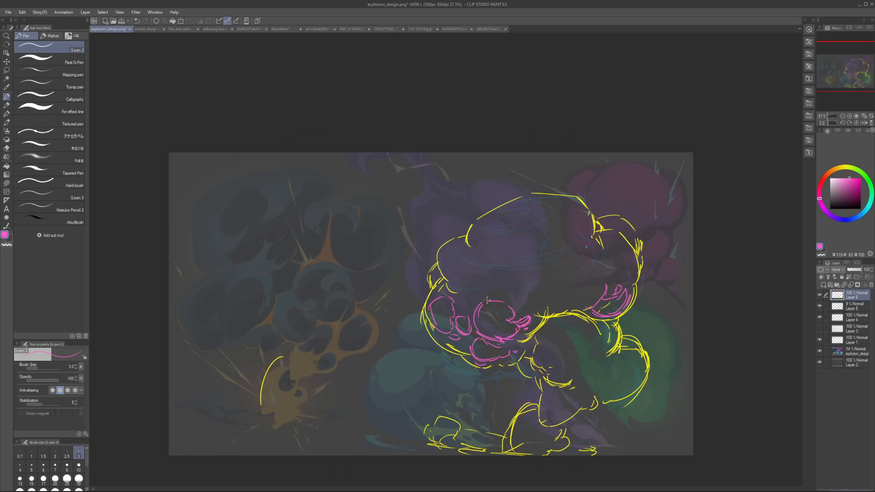
left_click_drag(511, 297, 479, 310)
key("bracketright")
key("bracketright")
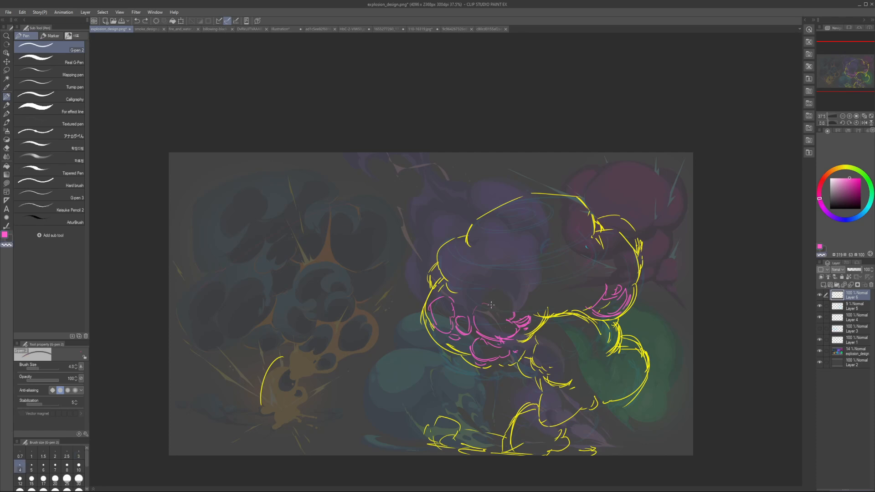
left_click_drag(487, 302, 520, 311)
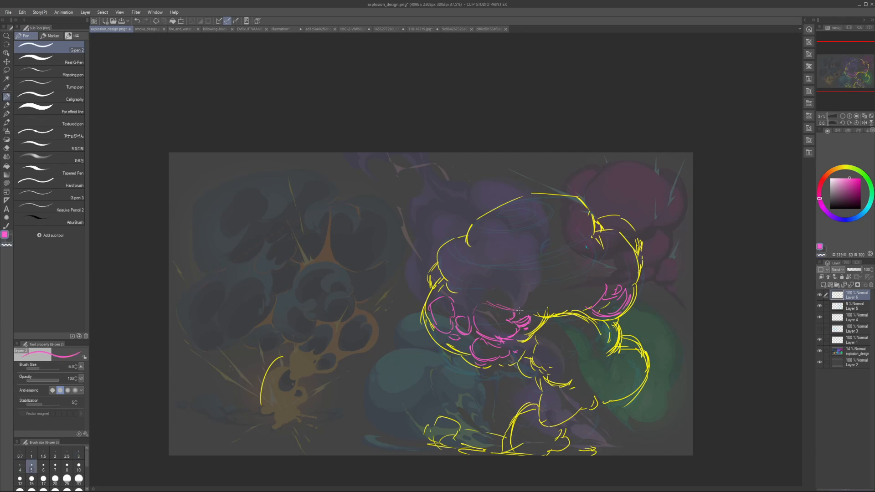
Step: Increase the pen size to 8 and draw pink puff curves with inner contour strokes in the cloud's right lobe
key("bracketright")
key("bracketright")
key("bracketright")
left_click_drag(592, 267, 570, 292)
key("ctrl+z")
left_click_drag(591, 267, 578, 289)
mouse_move(570, 299)
left_mouse_down()
mouse_move(598, 296)
mouse_move(578, 294)
left_mouse_up()
key("e")
key("p")
mouse_move(575, 299)
left_mouse_down()
mouse_move(597, 297)
mouse_move(611, 258)
left_mouse_up()
mouse_move(612, 245)
left_mouse_down()
mouse_move(630, 251)
mouse_move(601, 291)
left_mouse_up()
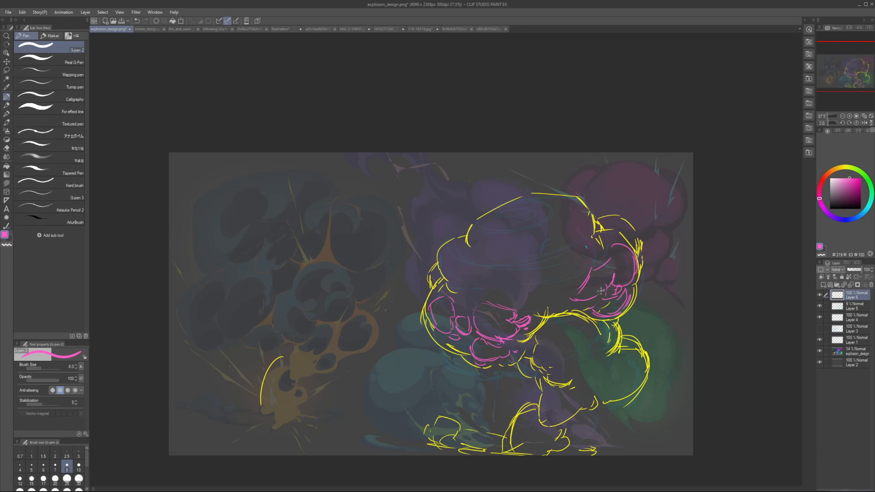
key("h")
key("h")
Step: Erase the small pink puffs along the cloud's lower middle and redraw them as one larger rounded puff
key("e")
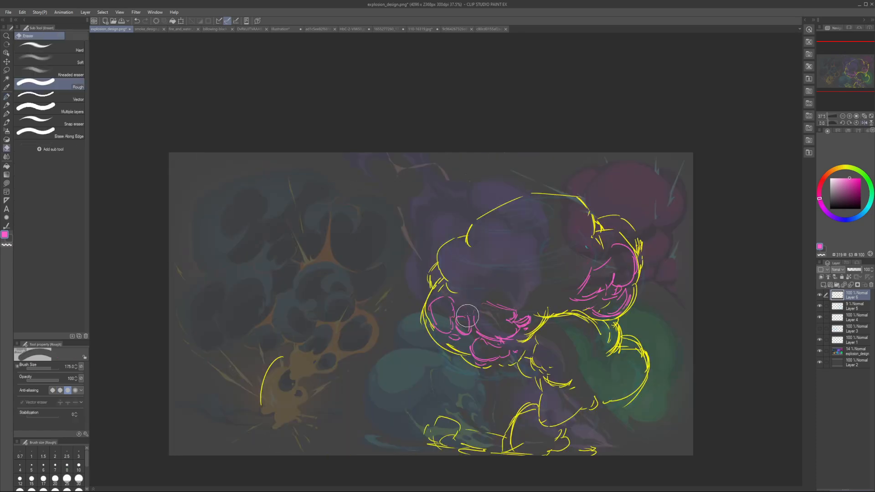
key("]")
mouse_move(495, 314)
left_mouse_down()
mouse_move(499, 327)
mouse_move(475, 322)
mouse_move(496, 313)
mouse_move(514, 329)
mouse_move(511, 353)
left_mouse_up()
key("p")
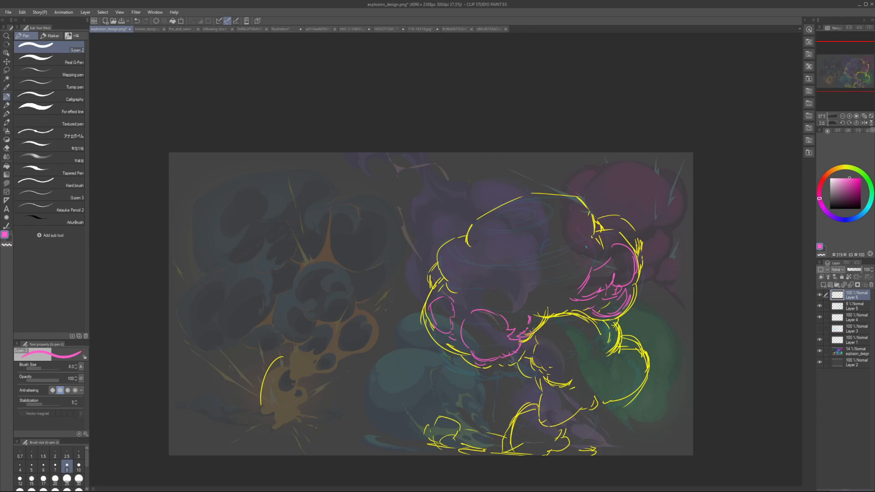
Step: Erase the pink oval at the cloud's lower left and add ragged pink strokes along the large puff's left and lower edges
key("e")
mouse_move(446, 310)
left_mouse_down()
mouse_move(467, 345)
mouse_move(456, 328)
mouse_move(485, 339)
left_mouse_up()
key("p")
key("e")
key("p")
key("ctrl+z")
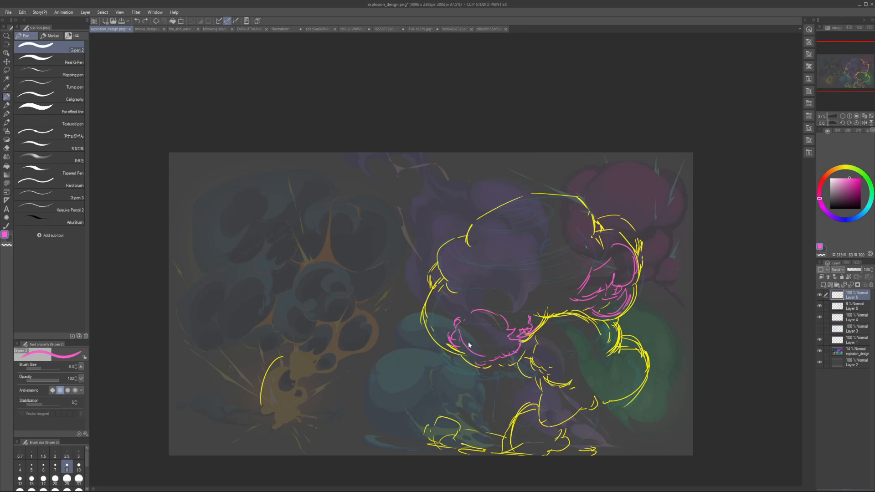
mouse_move(491, 353)
left_mouse_down()
mouse_move(512, 348)
mouse_move(487, 361)
left_mouse_up()
key("h")
key("h")
Step: Sketch overlapping pink puff contours inside the cloud's lower-left edge, beside the large puff
mouse_move(441, 294)
left_mouse_down()
mouse_move(447, 323)
mouse_move(454, 306)
left_mouse_up()
key("ctrl+z")
left_click_drag(455, 304, 462, 308)
mouse_move(452, 295)
left_mouse_down()
mouse_move(461, 302)
mouse_move(443, 298)
left_mouse_up()
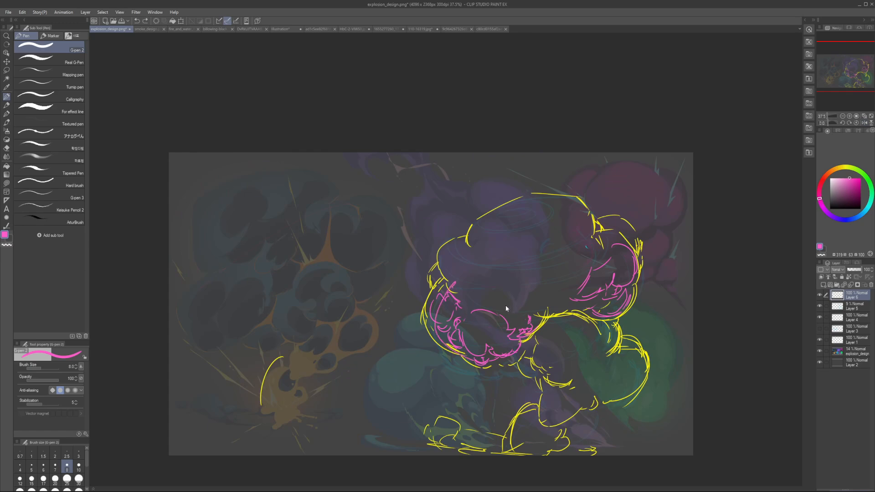
Step: Draw pink puff curves across the cloud's middle and short accent strokes beside its upper-left and upper-right notches
mouse_move(505, 292)
left_mouse_down()
mouse_move(527, 299)
mouse_move(461, 286)
mouse_move(511, 301)
mouse_move(541, 296)
mouse_move(508, 274)
left_mouse_up()
key("ctrl+z")
key("ctrl+z")
mouse_move(502, 269)
left_mouse_down()
mouse_move(549, 280)
mouse_move(527, 299)
mouse_move(542, 297)
left_mouse_up()
mouse_move(595, 247)
left_mouse_down()
mouse_move(567, 283)
mouse_move(561, 277)
left_mouse_up()
key("h")
key("h")
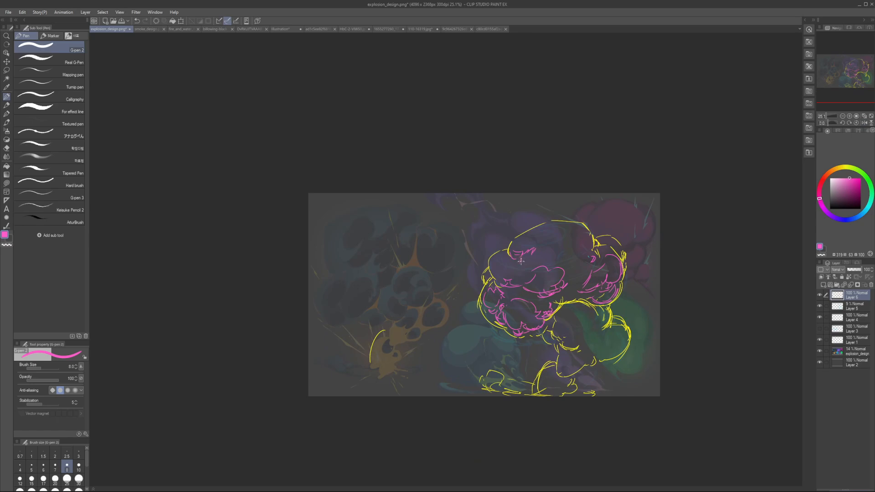
mouse_move(588, 233)
left_mouse_down()
mouse_move(581, 244)
mouse_move(589, 248)
left_mouse_up()
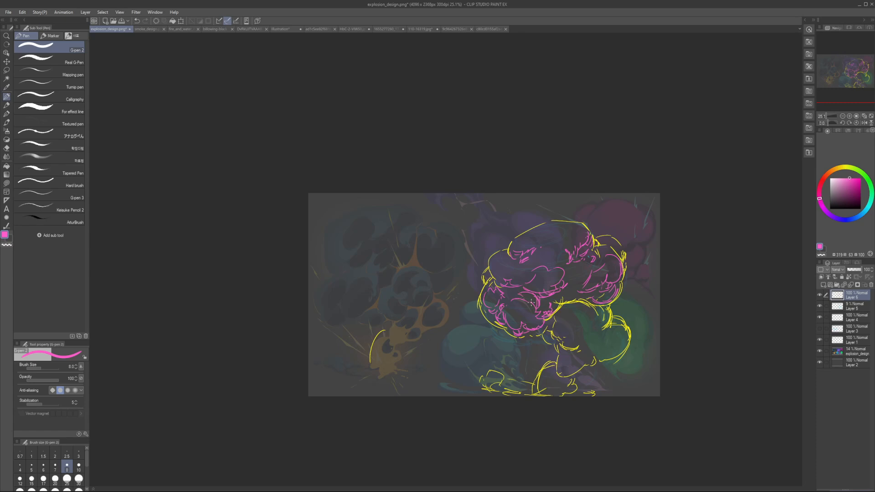
Step: Erase the right end of the cloud's middle pink puff and add short pink strokes along the large lower puff's upper-right edge
key("e")
key("p")
key("e")
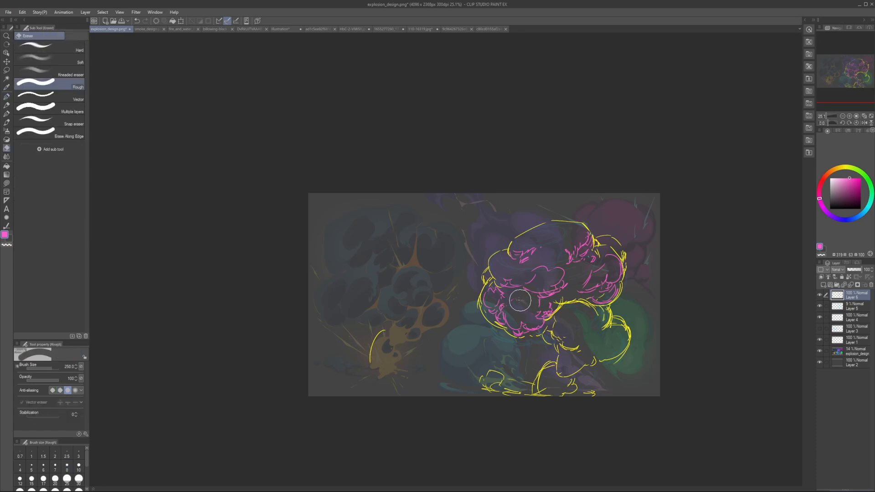
key("p")
key("e")
key("p")
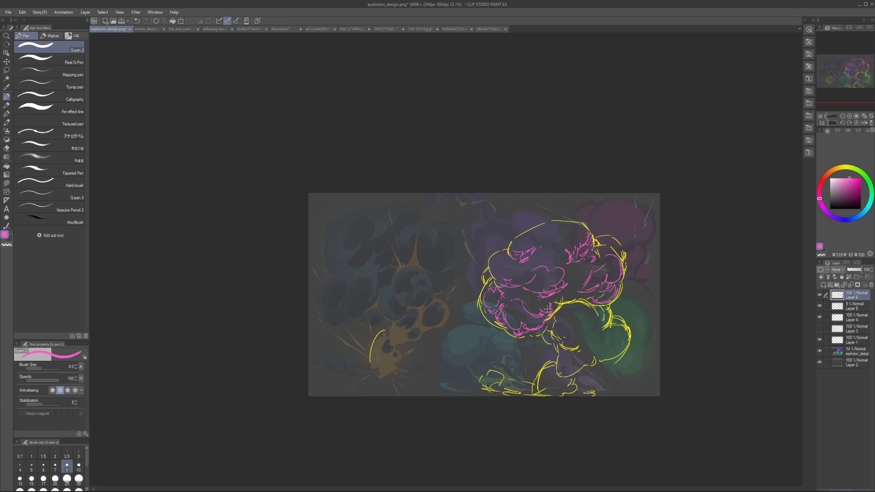
key("e")
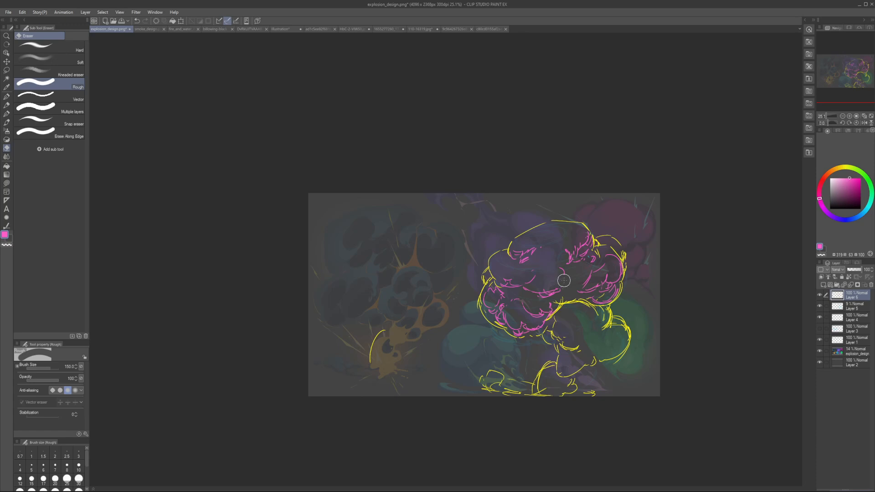
key("p")
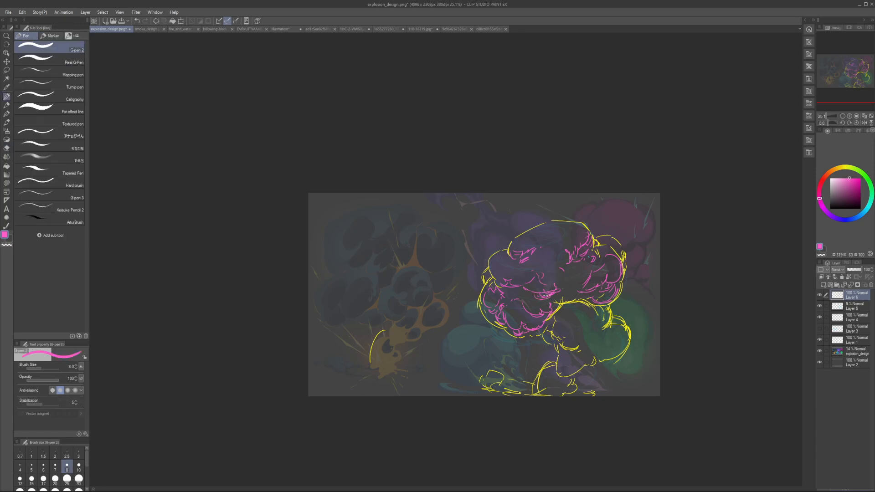
Step: Clean up the area between the cloud's middle and right lobe and draw new pink puff curves there
key("e")
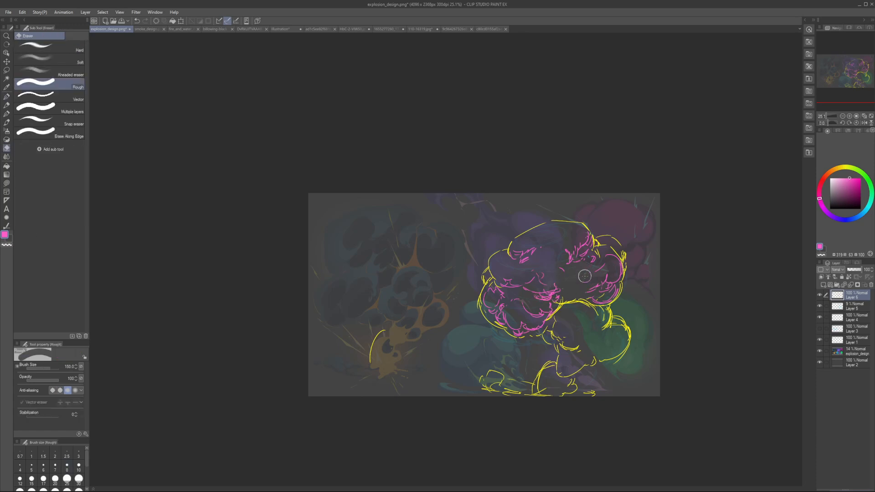
key("p")
mouse_move(583, 275)
left_mouse_down()
mouse_move(585, 286)
mouse_move(573, 281)
left_mouse_up()
left_click_drag(572, 278, 572, 293)
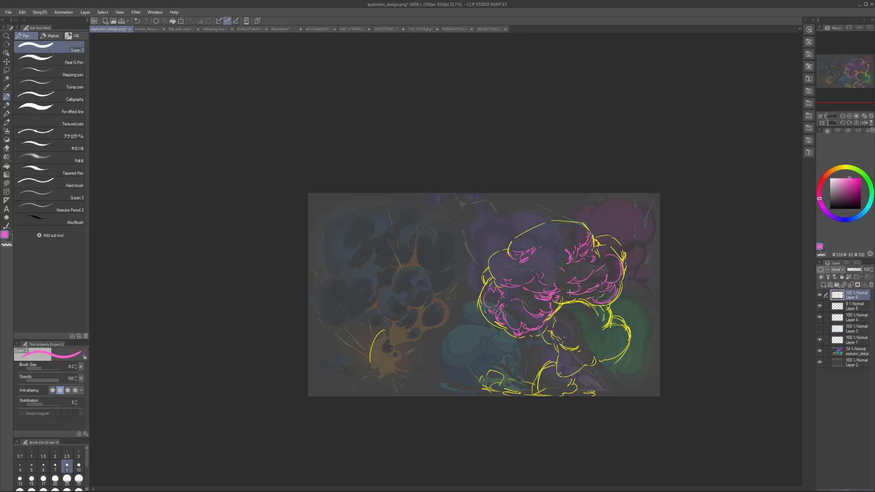
Step: Rework the pink puff contours inside the cloud's right lobe, erasing and redrawing the curves toward its outer edge
key("e")
key("p")
mouse_move(604, 269)
left_mouse_down()
mouse_move(619, 258)
mouse_move(610, 289)
mouse_move(586, 297)
mouse_move(610, 291)
mouse_move(620, 264)
left_mouse_up()
key("e")
key("p")
key("e")
key("p")
key("e")
key("p")
key("h")
key("h")
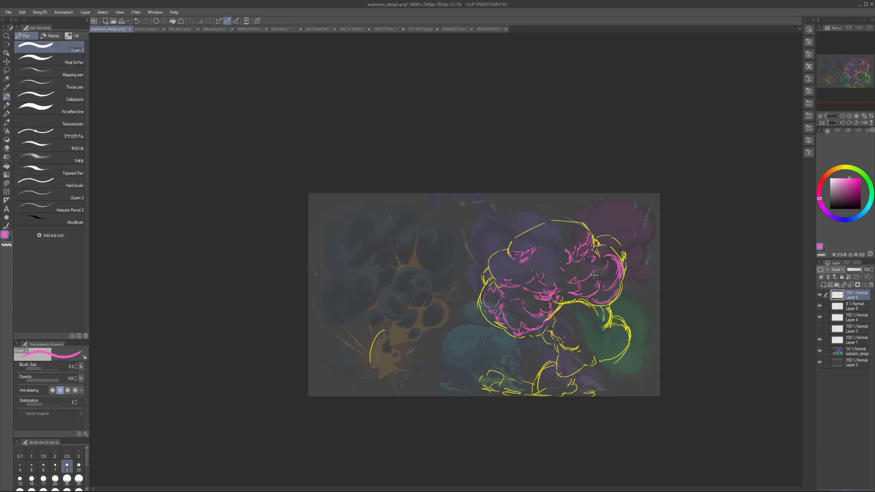
Step: Erase the upper pink arc in the cloud's right lobe and redraw smaller puff curves in the lobe's lower part
key("e")
mouse_move(604, 274)
left_mouse_down()
mouse_move(613, 283)
mouse_move(611, 269)
mouse_move(574, 291)
mouse_move(604, 278)
mouse_move(593, 283)
mouse_move(594, 299)
left_mouse_up()
key("p")
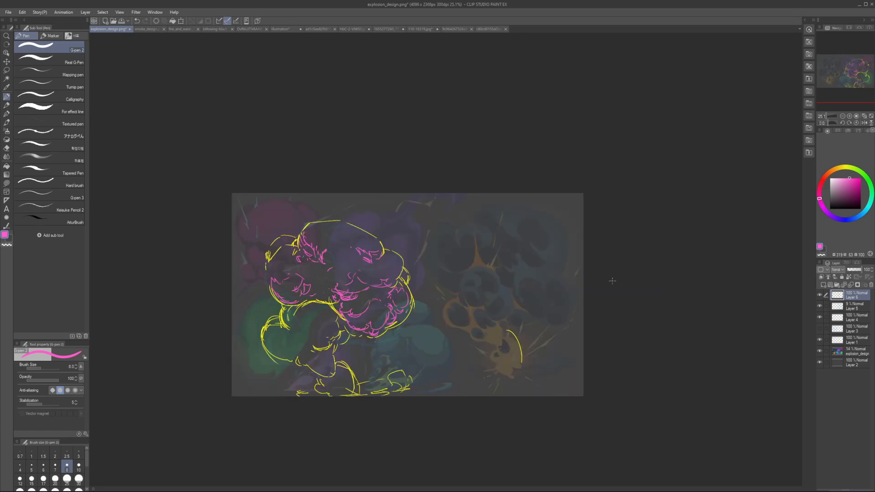
key("h")
Step: Draw pink puff curves inside the stem beneath the cloud and a short accent stroke at the cloud's center
key("h")
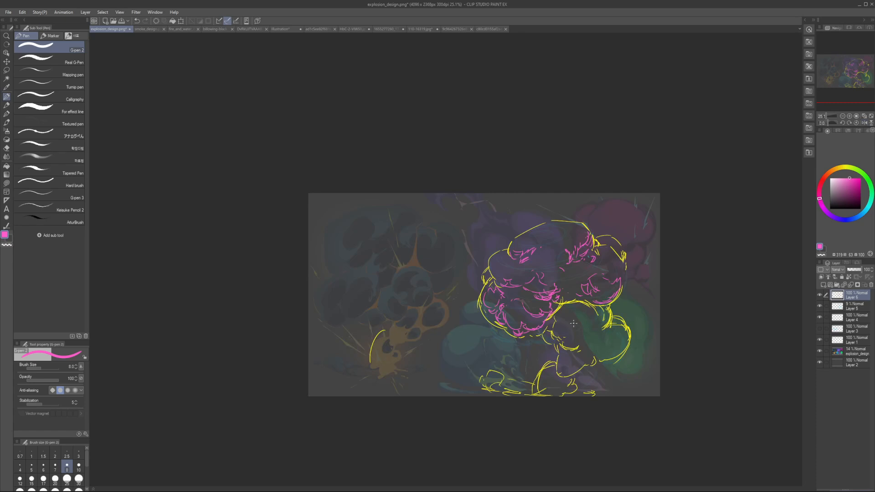
left_click_drag(555, 311, 573, 331)
key("h")
key("h")
mouse_move(565, 265)
left_mouse_down()
mouse_move(547, 265)
mouse_move(569, 275)
left_mouse_up()
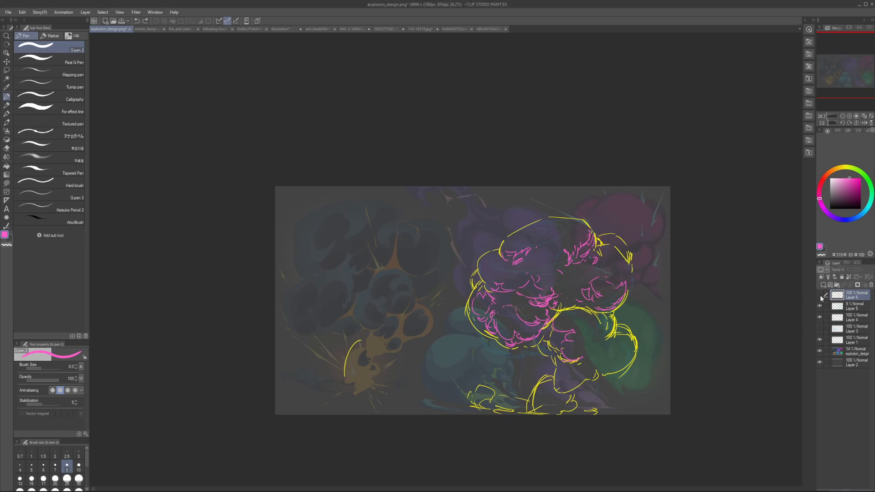
Step: Hide the Layer 6 sketch and raise the explosion_design layer's opacity to 81%
left_click(820, 296)
left_click(843, 353)
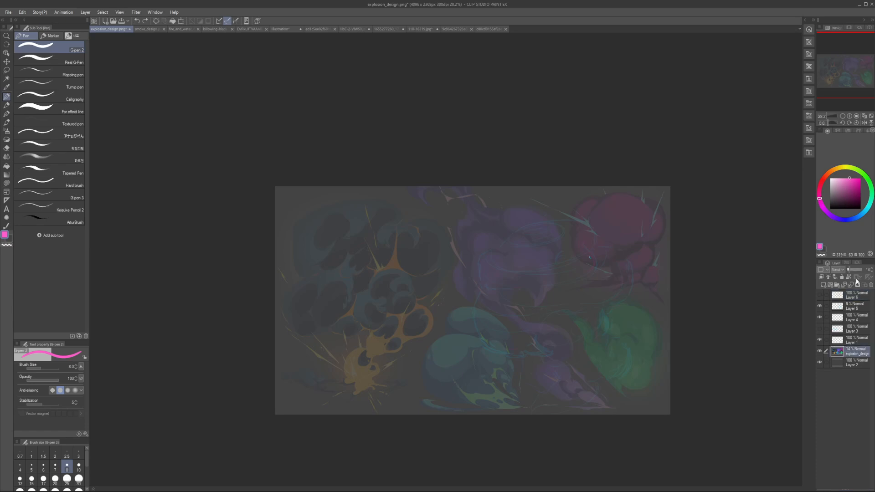
left_click_drag(851, 270, 860, 269)
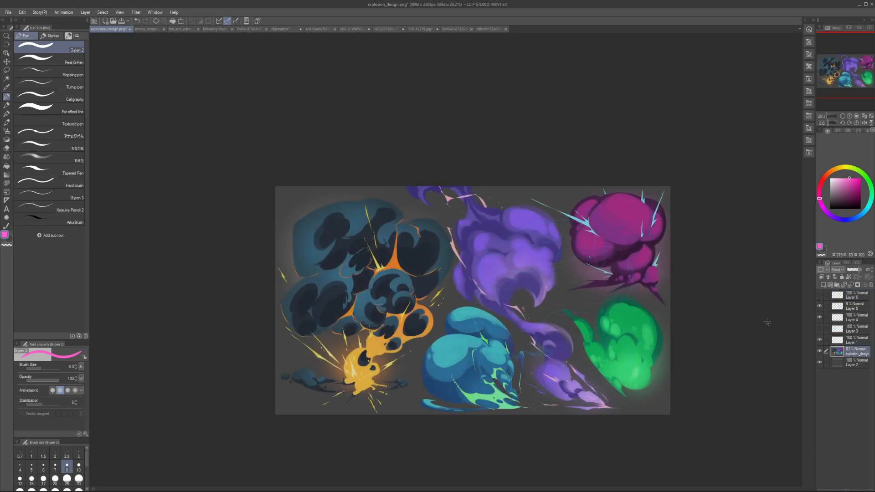
scroll(576, 289, "up", 2)
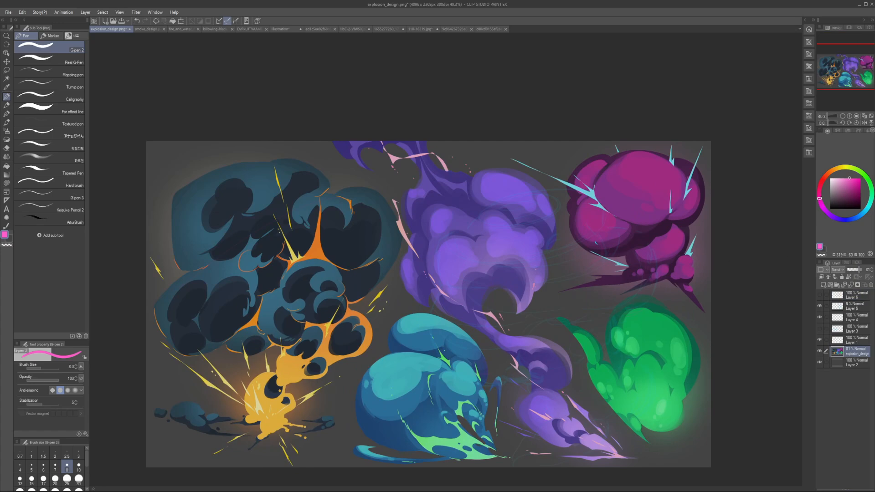
Step: Add a new raster layer above Layer 6
left_click(847, 300)
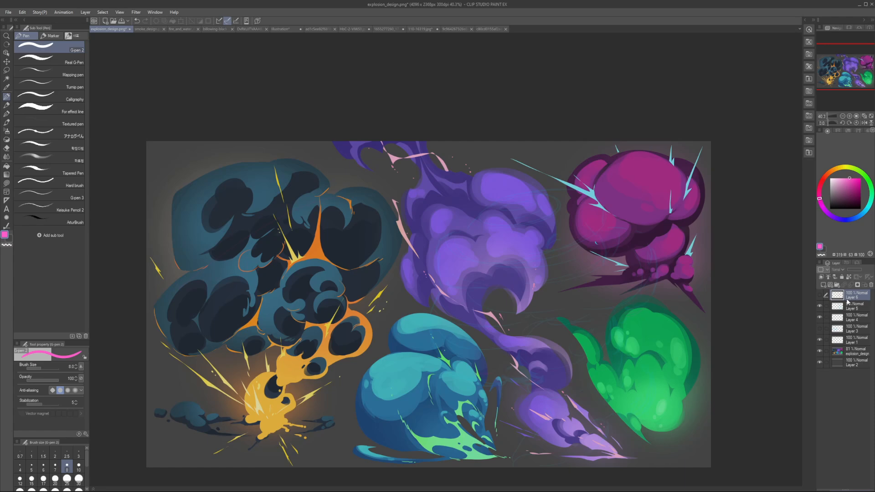
left_click(846, 285)
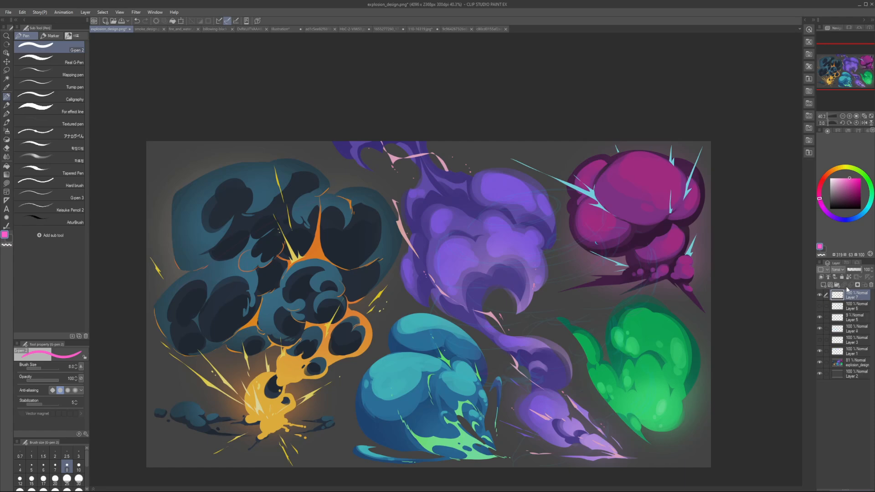
key("h")
key("h")
Step: Mark three pink circles down the large teal cloud's left side with a size 10 pen and clear them
left_click_drag(378, 340, 364, 324)
key("bracketright")
key("bracketright")
left_click_drag(354, 405, 365, 425)
left_click_drag(359, 386, 376, 391)
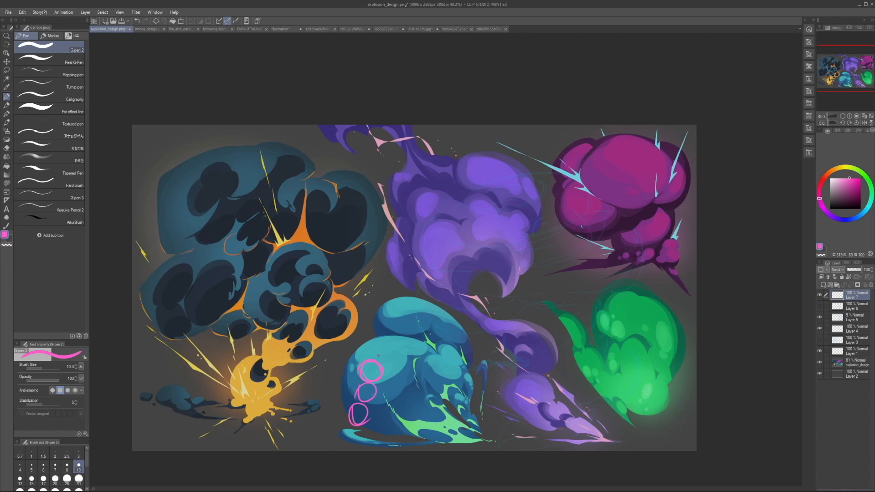
key("Delete")
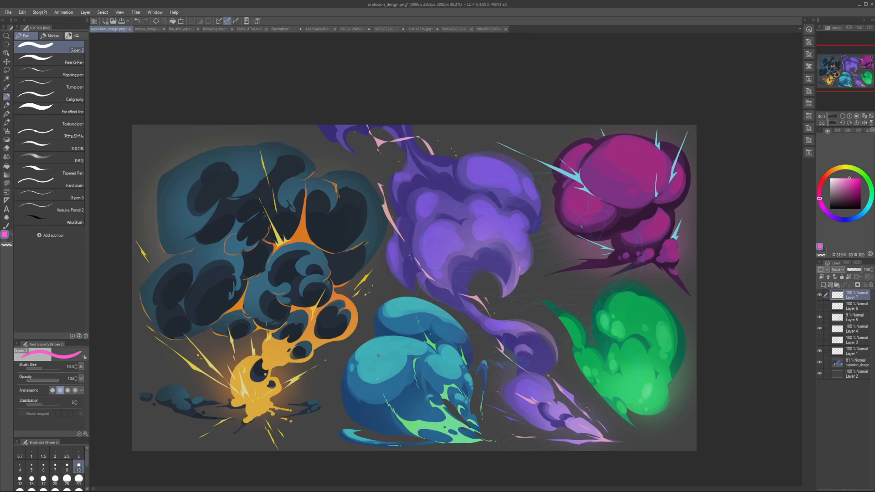
Step: Outline a tall pink rectangle over the middle of the purple cloud with a size 20 pen
key("bracketright")
key("bracketright")
key("bracketright")
key("bracketright")
key("bracketright")
key("bracketright")
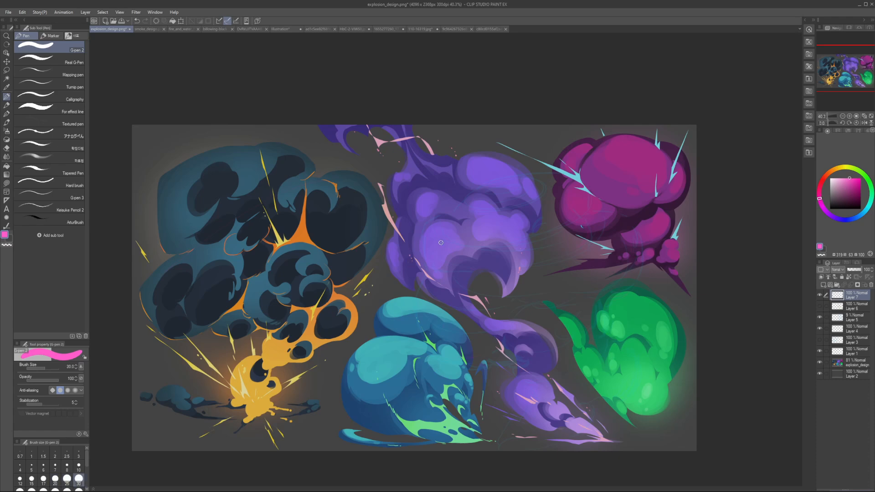
key("bracketleft")
key("bracketleft")
mouse_move(437, 279)
left_mouse_down()
mouse_move(433, 212)
mouse_move(457, 281)
left_mouse_up()
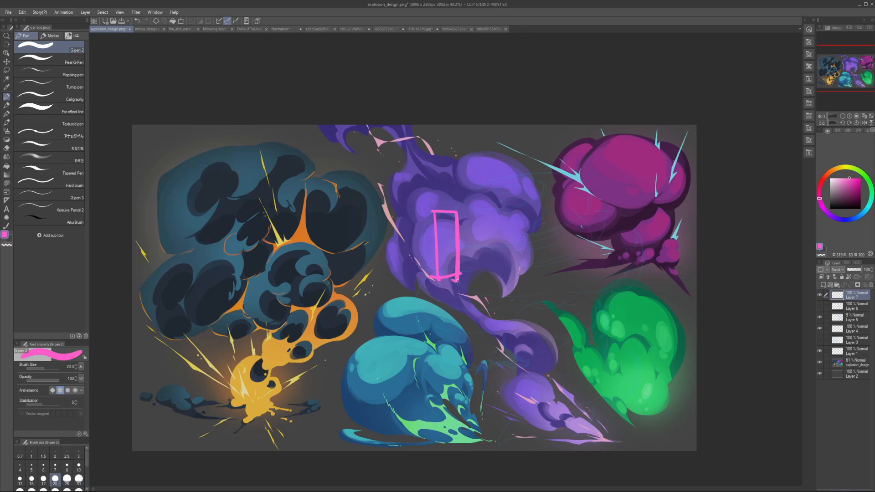
Step: Handwrite 50 inside the pink rectangle and 70% beside it with a size 15 pen
key("bracketleft")
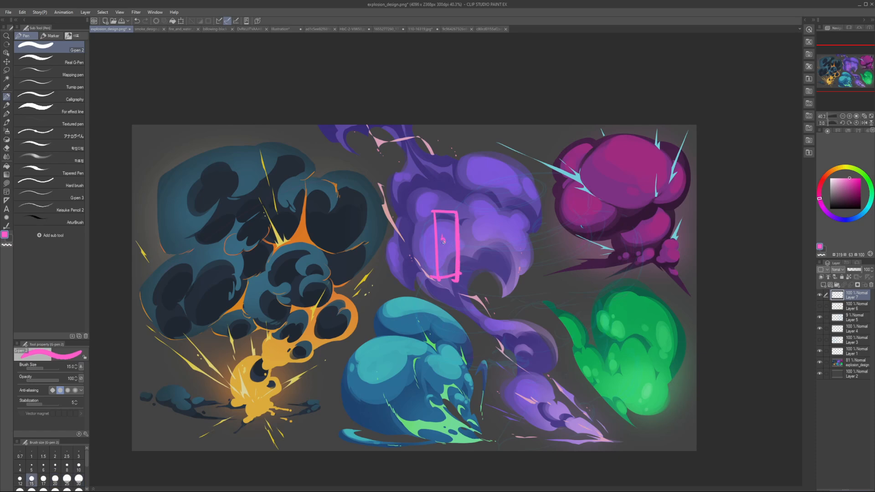
mouse_move(451, 233)
left_mouse_down()
mouse_move(480, 234)
mouse_move(479, 243)
left_mouse_up()
left_click_drag(493, 233, 494, 234)
Step: Draw a smaller pink box on top of the tall rectangle and erase all the pink marks from the purple cloud
left_click_drag(434, 179, 436, 210)
left_click_drag(435, 180, 454, 209)
left_click_drag(432, 176, 457, 207)
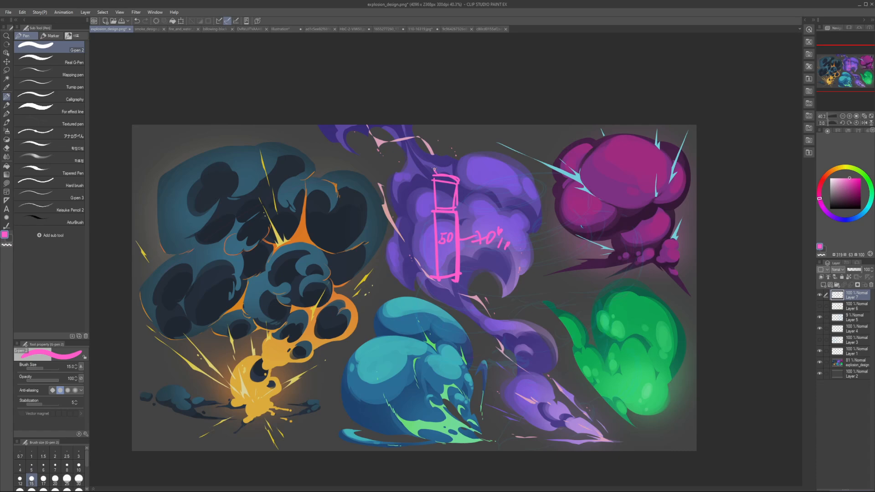
mouse_move(434, 169)
left_mouse_down()
mouse_move(458, 176)
mouse_move(452, 168)
left_mouse_up()
key("e")
mouse_move(450, 181)
left_mouse_down()
mouse_move(465, 195)
mouse_move(476, 223)
left_mouse_up()
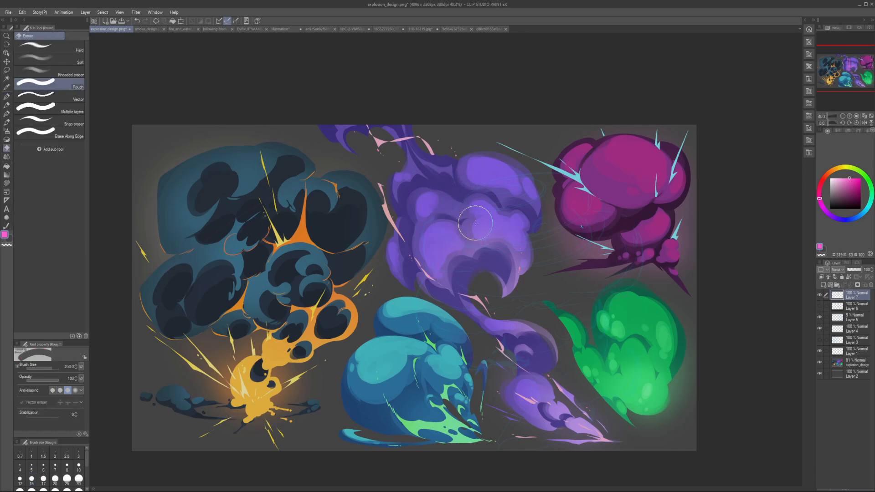
Step: Outline the highlight areas of both teal puffs in pink and clear the outlines
key("p")
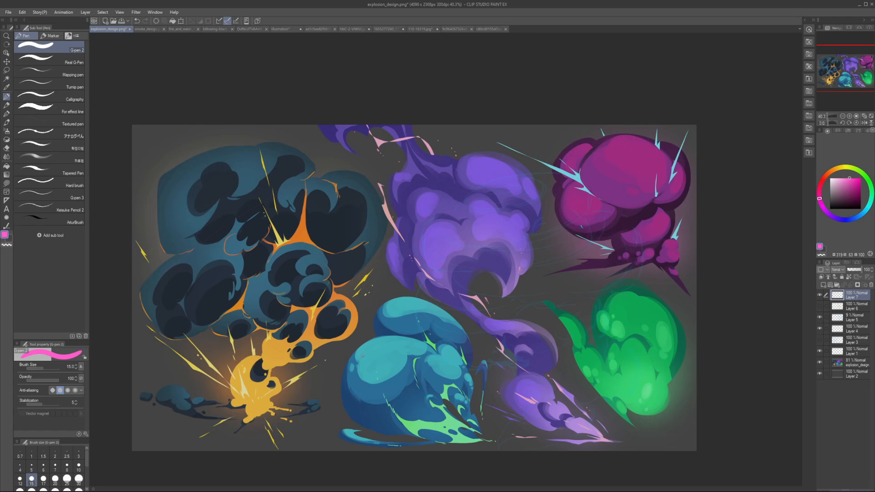
mouse_move(359, 365)
left_mouse_down()
mouse_move(361, 402)
mouse_move(404, 388)
mouse_move(409, 352)
mouse_move(353, 376)
mouse_move(422, 354)
mouse_move(382, 395)
left_mouse_up()
mouse_move(403, 315)
left_mouse_down()
mouse_move(456, 328)
mouse_move(427, 298)
mouse_move(397, 315)
mouse_move(402, 331)
mouse_move(456, 325)
left_mouse_up()
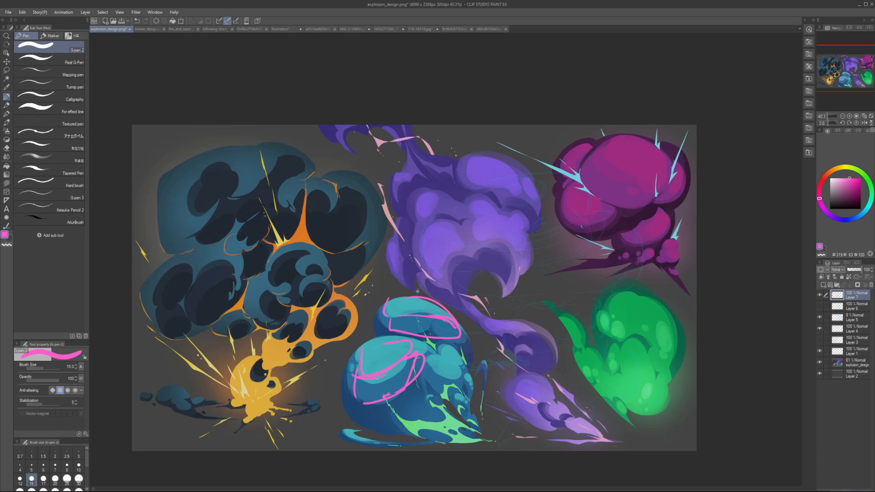
key("Delete")
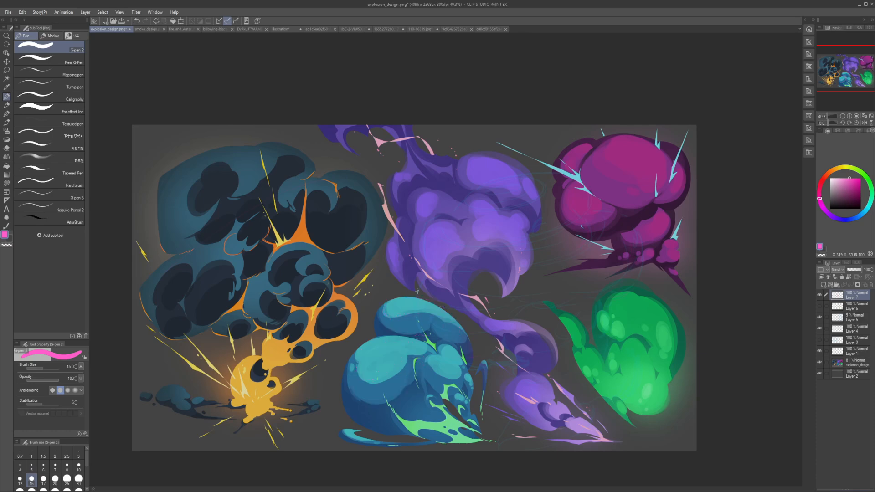
Step: Sample the large teal puff's light teal and lasso-fill irregular shapes along the lower and left edges of its highlight
left_click(6, 183)
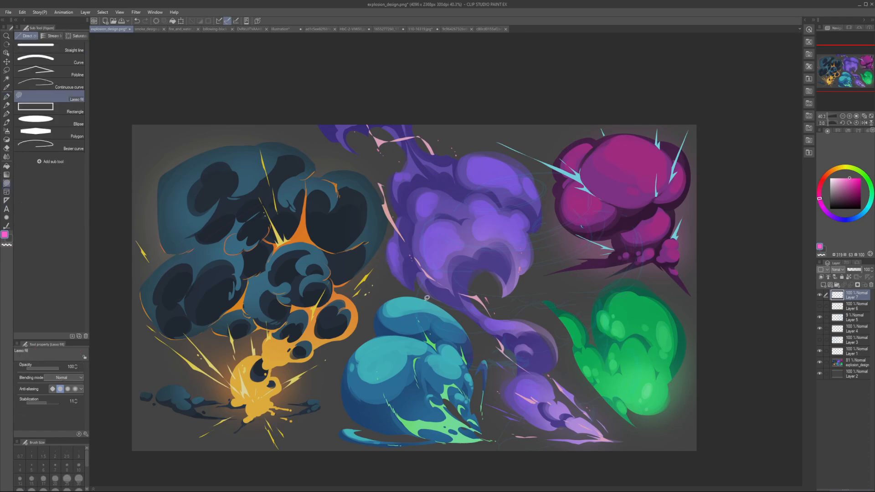
key("h")
key("h")
left_click(393, 359, "alt")
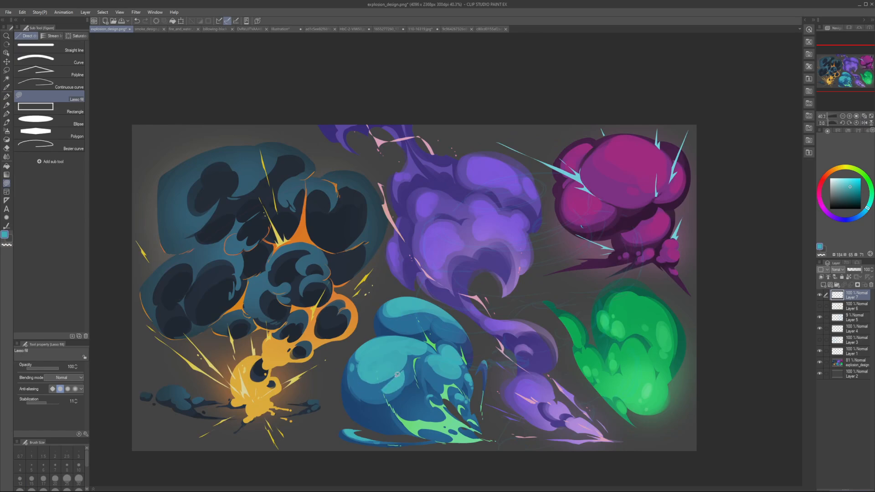
left_click_drag(409, 374, 376, 382)
mouse_move(356, 377)
left_mouse_down()
mouse_move(405, 377)
mouse_move(403, 366)
mouse_move(393, 379)
left_mouse_up()
key("ctrl+z")
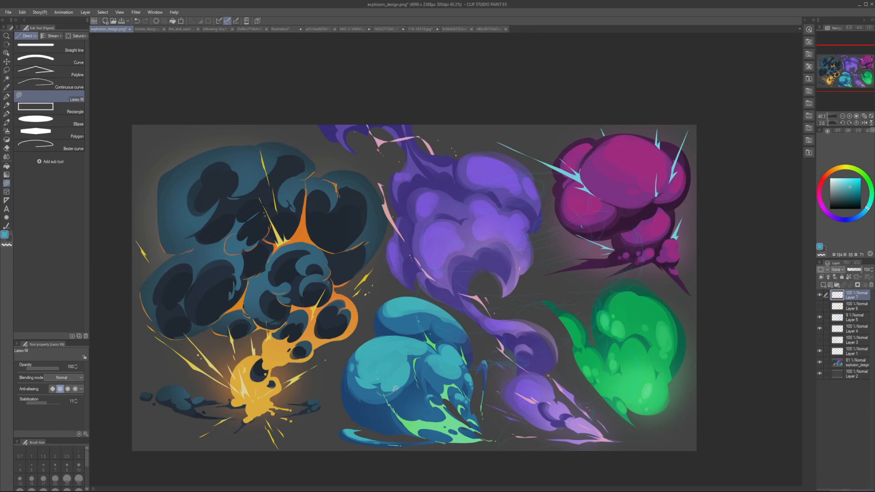
left_click_drag(419, 359, 412, 370)
left_click_drag(353, 371, 357, 385)
Step: Lasso-fill light teal shapes along the lower edge of the upper teal puff's highlight
mouse_move(401, 324)
left_mouse_down()
mouse_move(417, 314)
mouse_move(409, 313)
mouse_move(412, 323)
mouse_move(399, 316)
mouse_move(415, 313)
mouse_move(396, 318)
mouse_move(424, 317)
mouse_move(414, 325)
mouse_move(391, 317)
left_mouse_up()
key("ctrl+z")
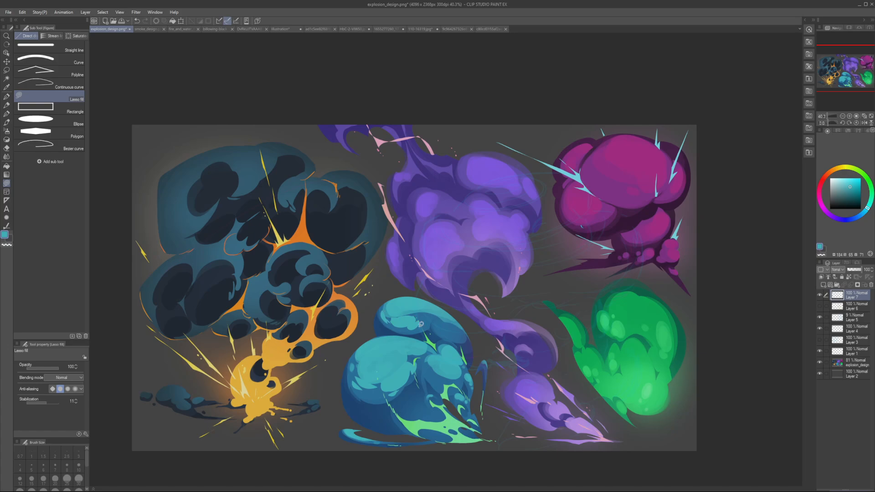
left_click_drag(453, 326, 455, 326)
scroll(455, 326, "down", 5)
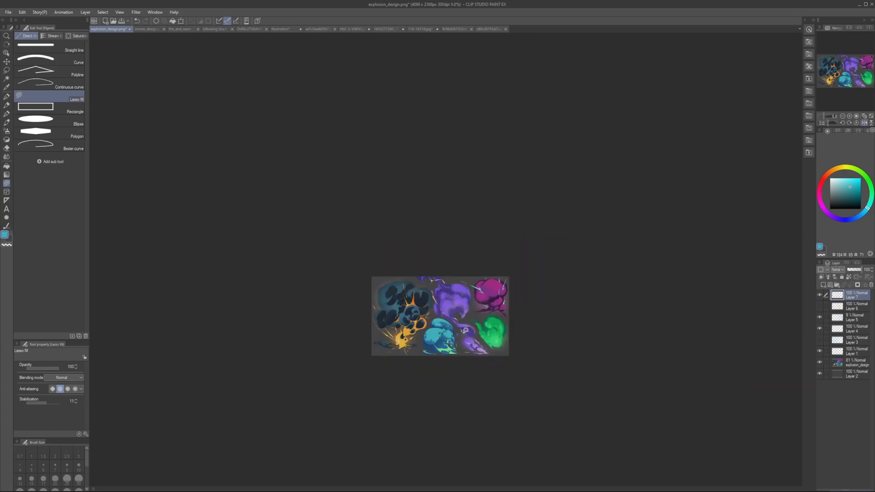
scroll(439, 340, "up", 5)
scroll(439, 351, "down", 1)
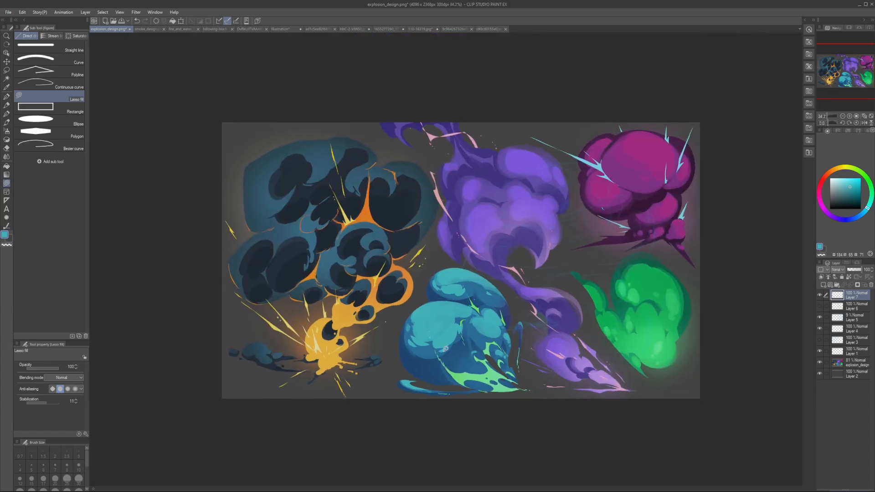
scroll(440, 353, "up", 3)
Step: Sample the large teal puff's mid blue and lasso-fill shadow shapes across its lower middle, checking them in a mirrored view
left_click(440, 353, "alt")
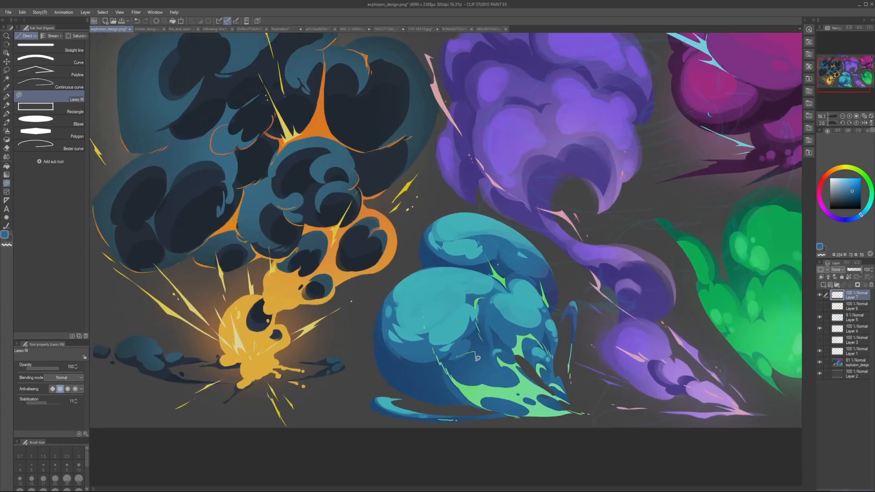
mouse_move(461, 358)
left_mouse_down()
mouse_move(490, 362)
mouse_move(476, 358)
left_mouse_up()
key("ctrl+z")
mouse_move(465, 357)
left_mouse_down()
mouse_move(477, 381)
mouse_move(471, 349)
mouse_move(497, 358)
mouse_move(476, 351)
mouse_move(470, 374)
mouse_move(460, 361)
mouse_move(506, 361)
left_mouse_up()
key("ctrl+z")
key("h")
key("h")
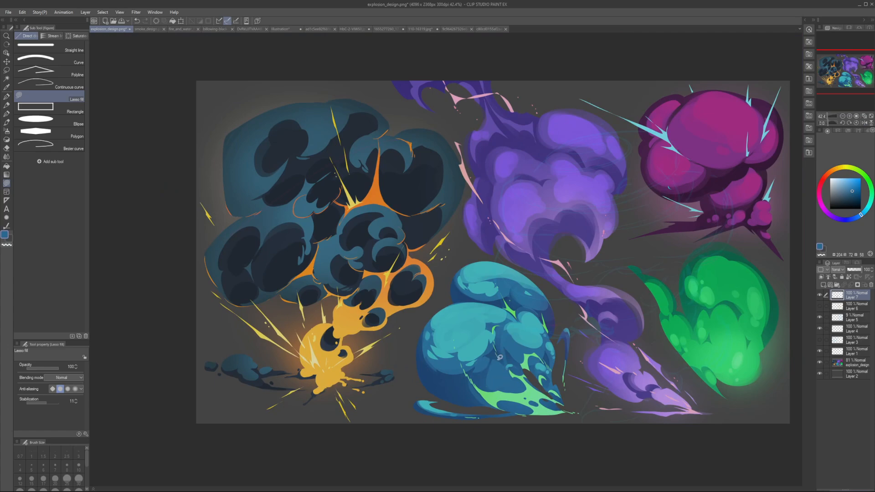
left_click_drag(517, 383, 505, 345)
key("h")
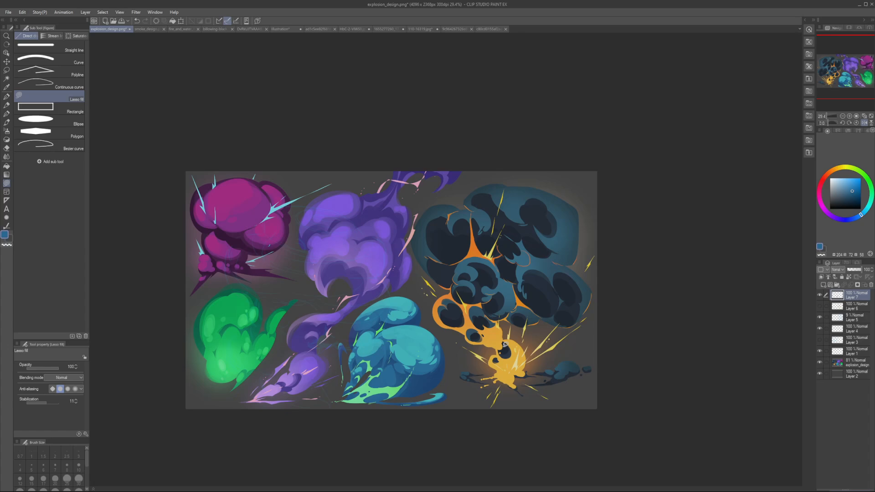
key("h")
key("h")
key("h")
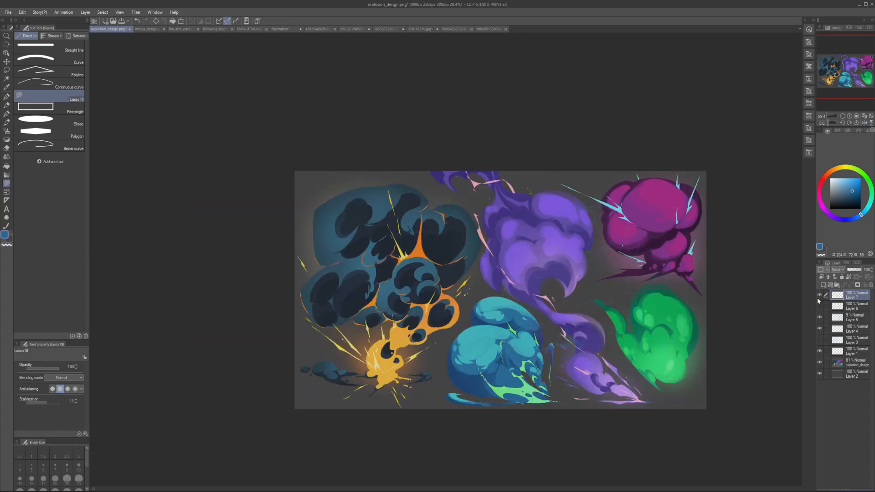
Step: Examine the teal cloud's reworked highlights and shadow shapes by comparing the normal and mirrored canvas views
key("h")
key("h")
key("h")
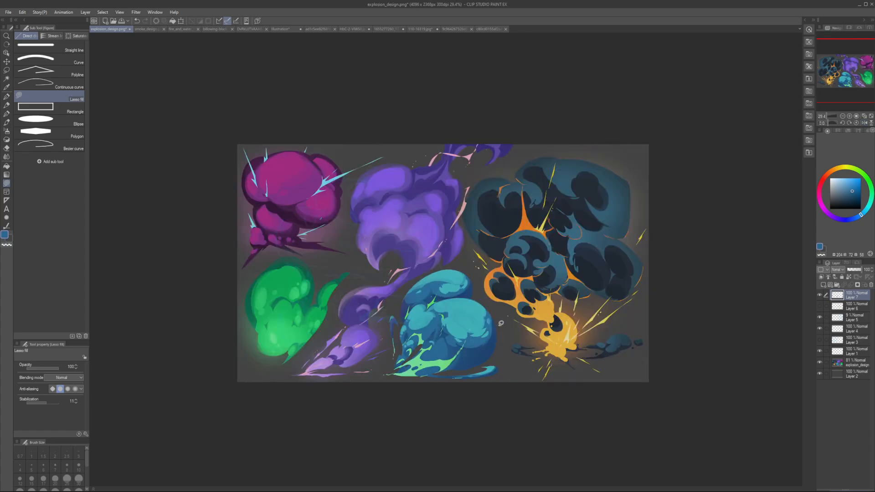
key("h")
key("h")
key("h")
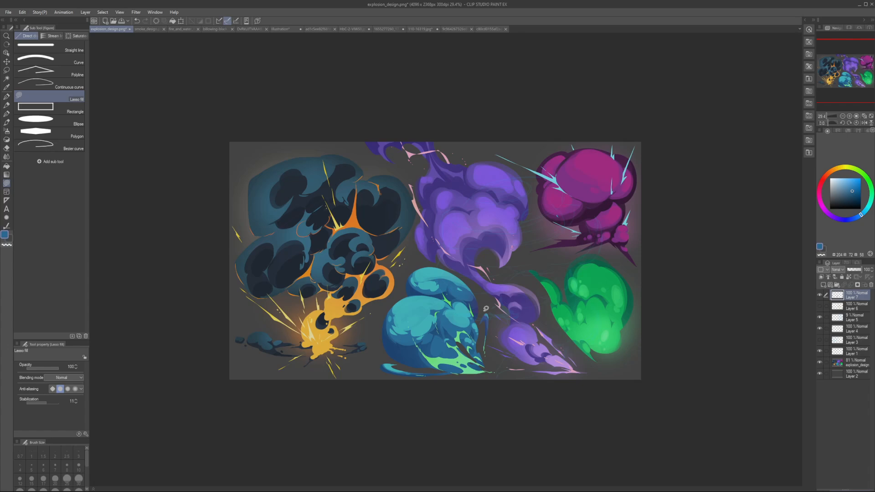
key("h")
key("h")
key("h")
Step: Lasso-fill light green over the teal cloud's pointed base and trim the lower edge of its tip with the sampled dark grey background
scroll(504, 313, "up", 2)
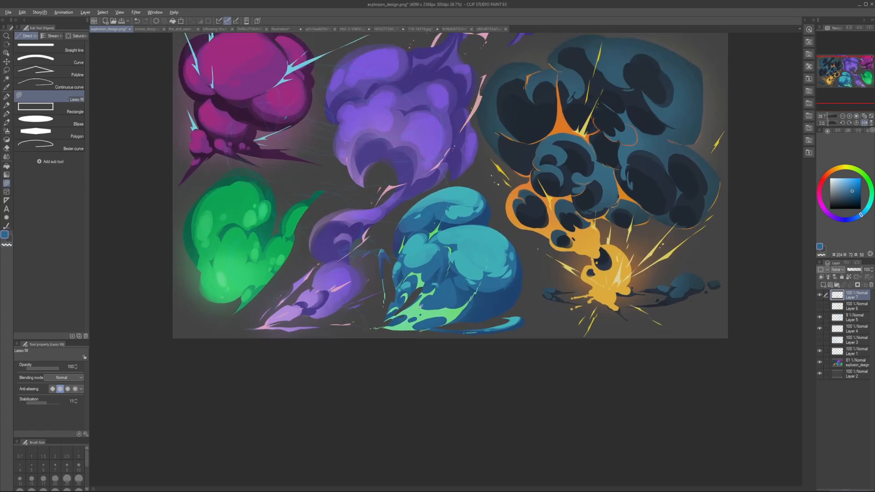
key("x")
key("h")
key("h")
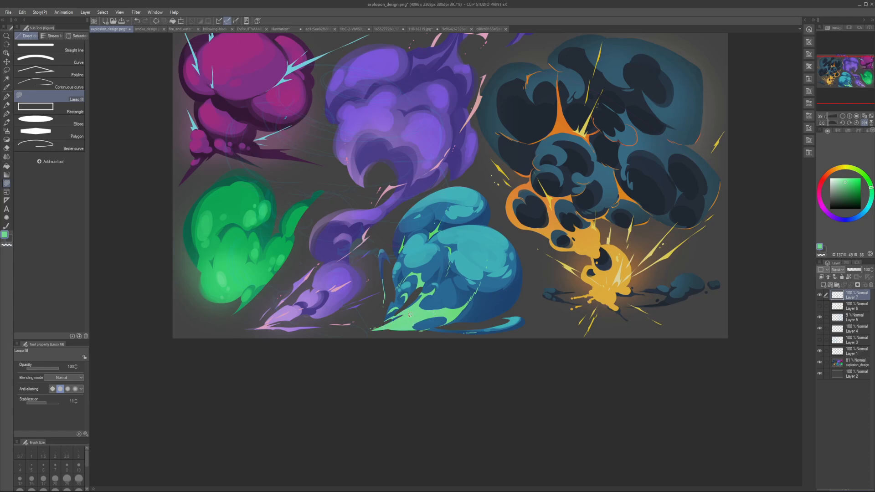
key("h")
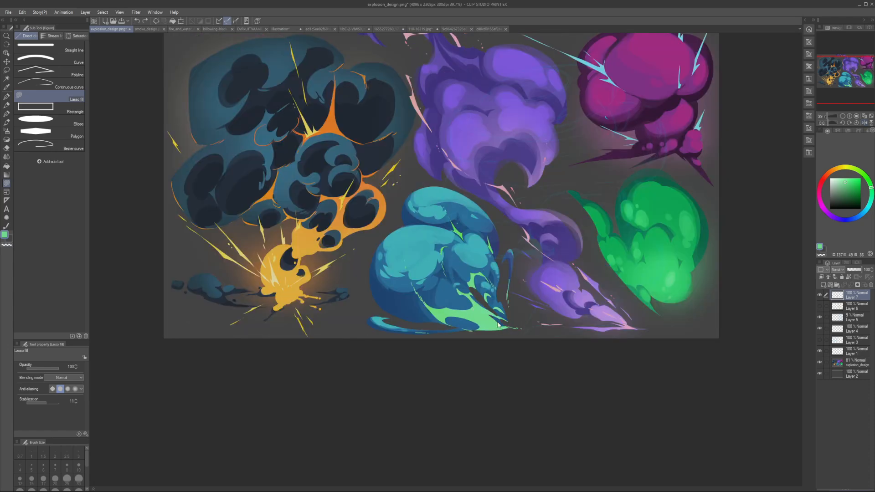
left_click(512, 330, "alt")
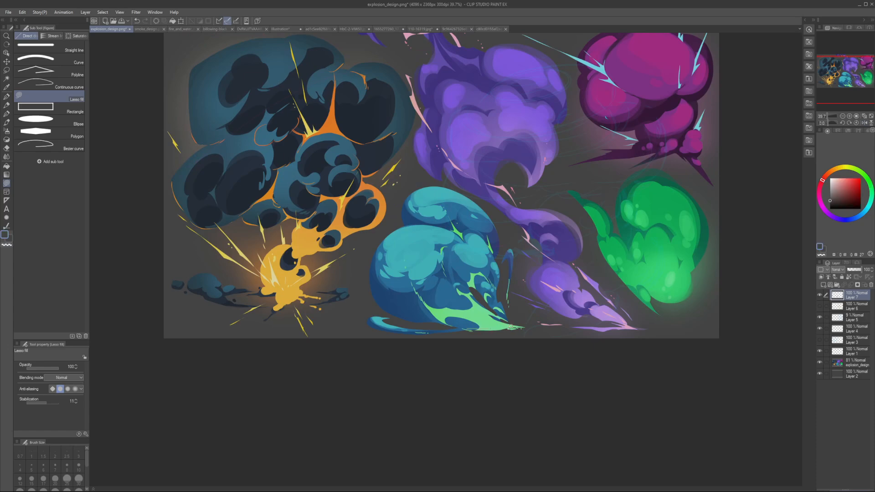
mouse_move(511, 328)
left_mouse_down()
mouse_move(527, 329)
mouse_move(519, 330)
left_mouse_up()
Step: Sample the light green and lasso-fill shapes extending the teal cloud's green base into the blue shadow
key("h")
left_click(421, 312, "alt")
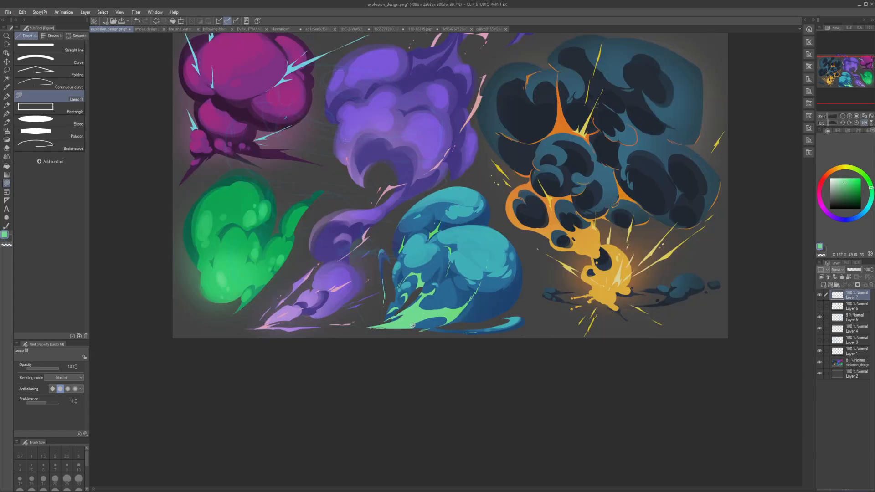
mouse_move(440, 319)
left_mouse_down()
mouse_move(415, 322)
mouse_move(451, 305)
mouse_move(430, 306)
mouse_move(451, 303)
left_mouse_up()
key("h")
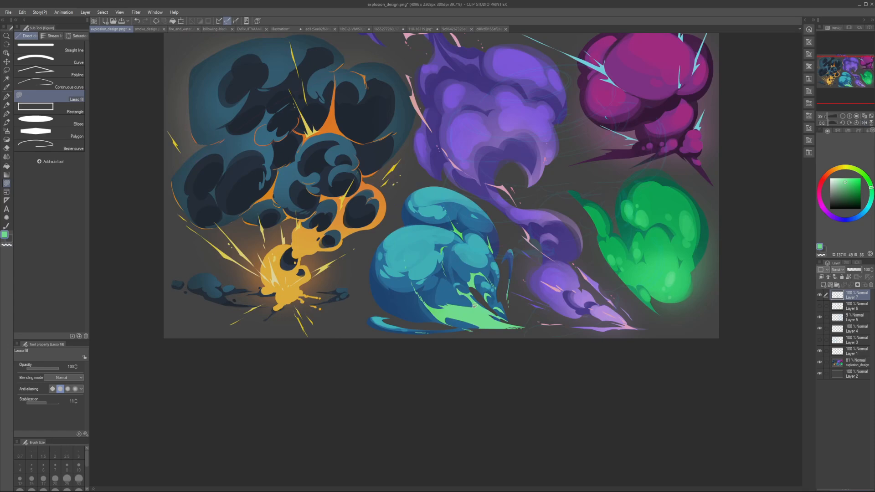
key("h")
Step: Sample the teal cloud's mid blue and lasso-fill small shapes along the edge of the green base, checking them in a mirrored view
left_click(452, 302, "alt")
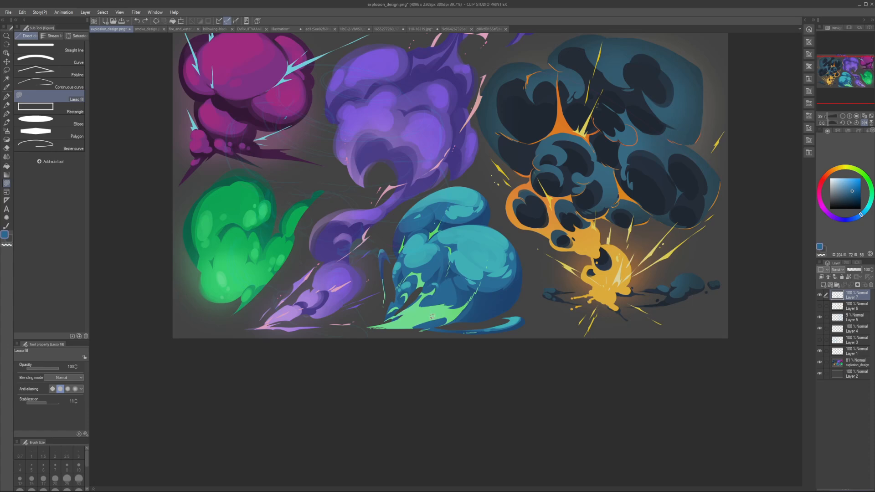
key("h")
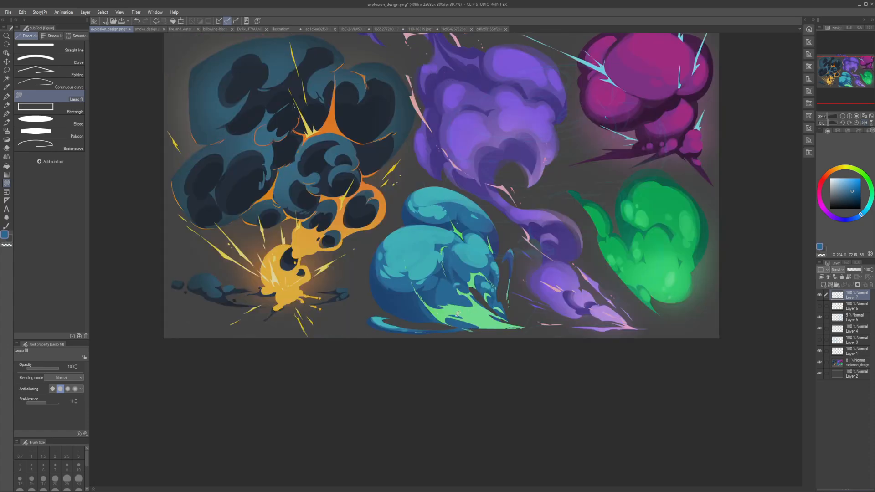
key("h")
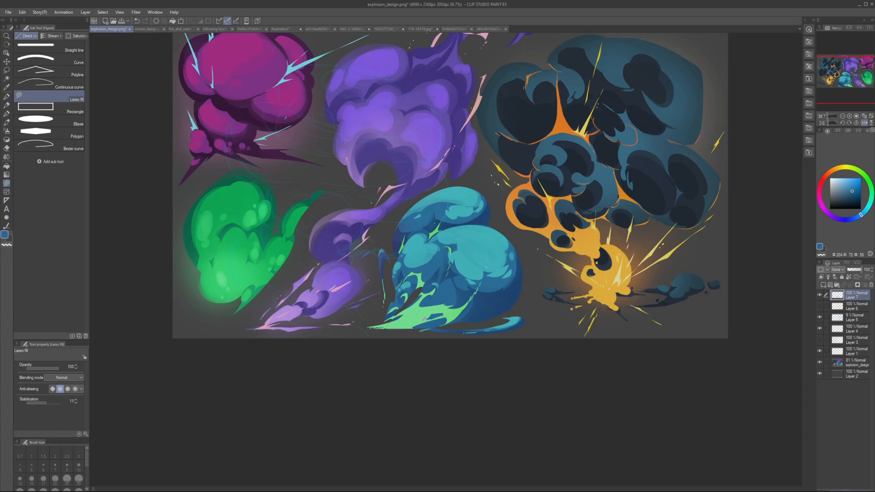
key("h")
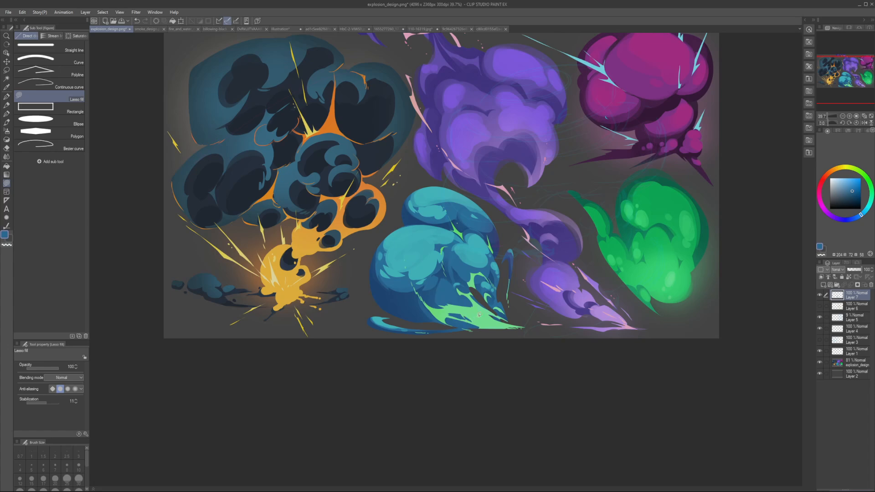
scroll(477, 308, "down", 3)
key("h")
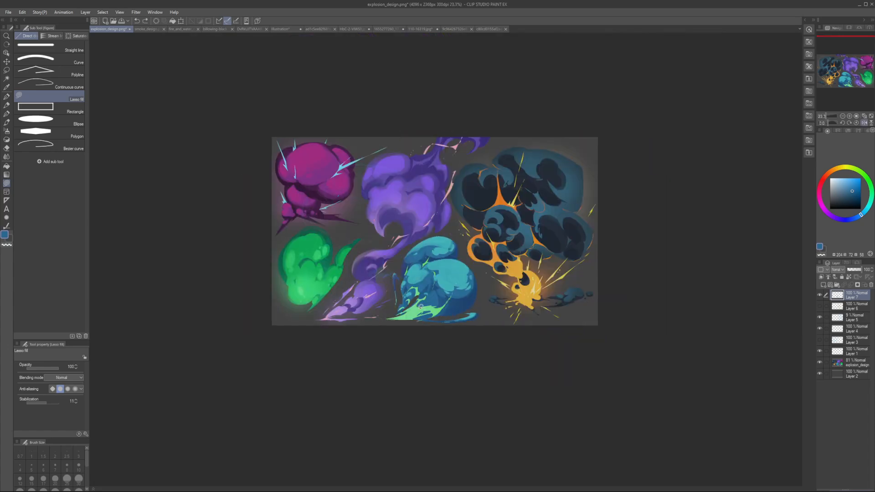
Step: Refine the teal cloud's lower area with lasso-filled shapes in sampled teal, light green and dark blue, checking both view orientations
left_click(454, 274, "alt")
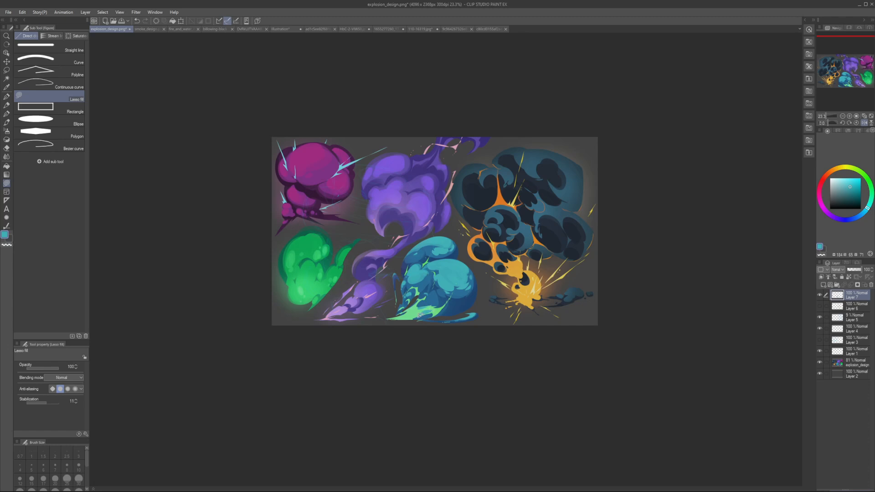
key("h")
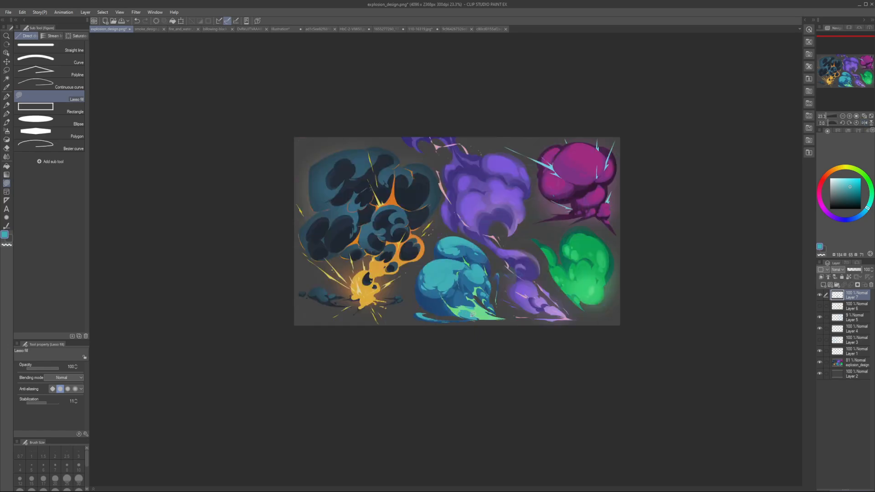
key("h")
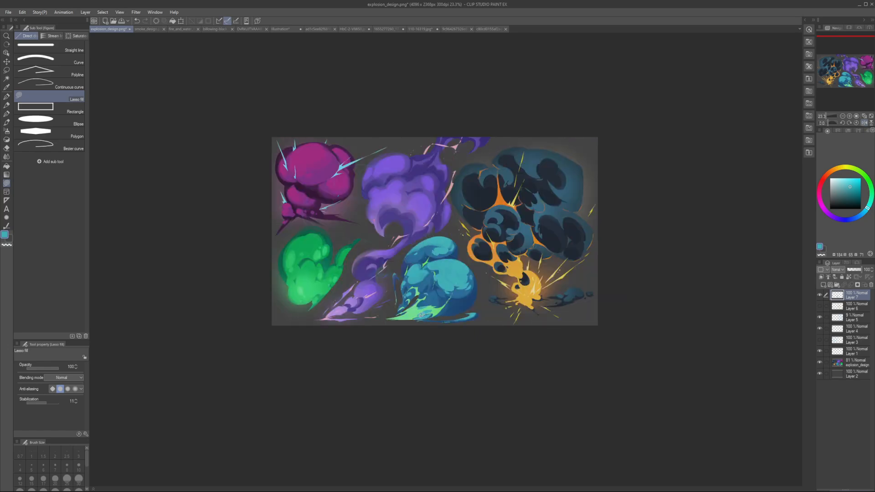
key("h")
left_click(479, 312, "alt")
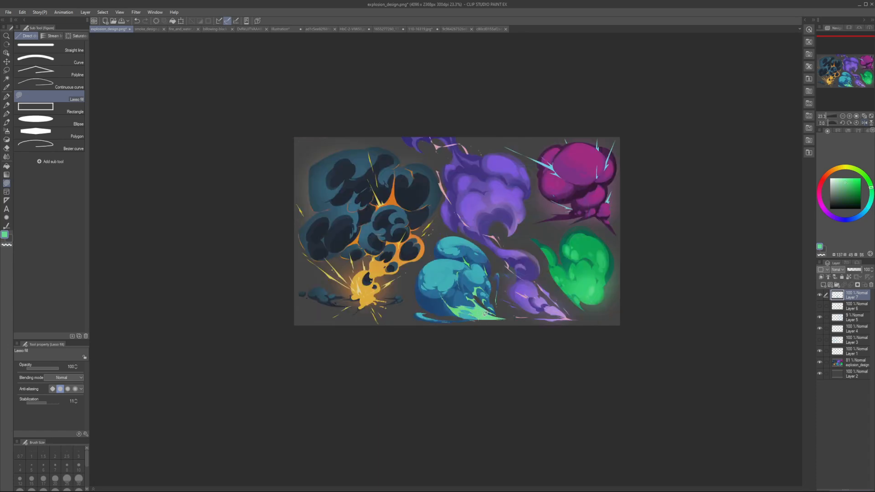
key("h")
left_click(444, 311, "alt")
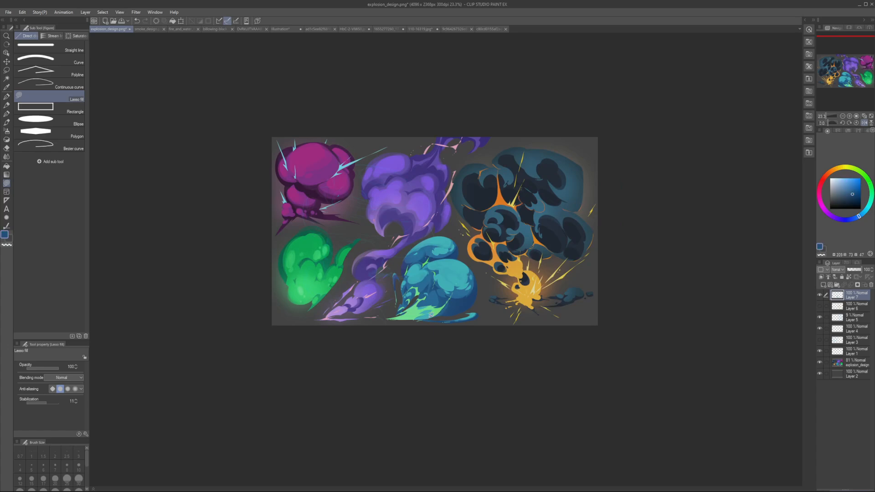
key("h")
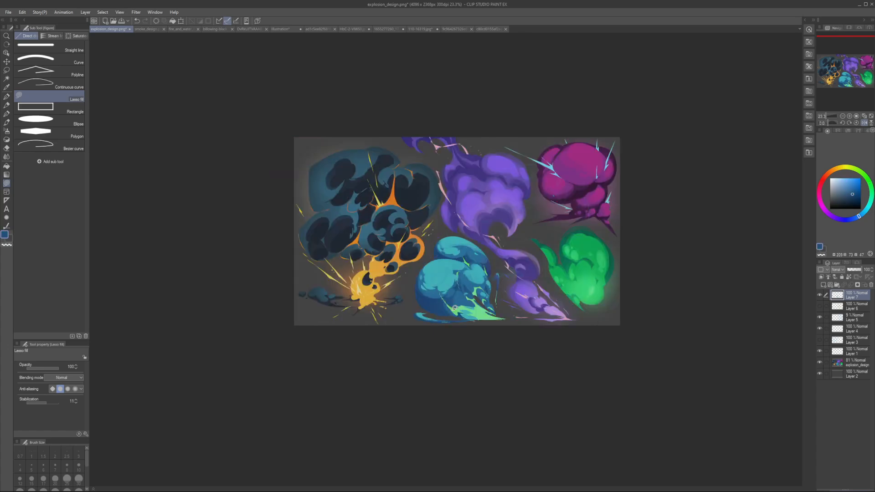
key("h")
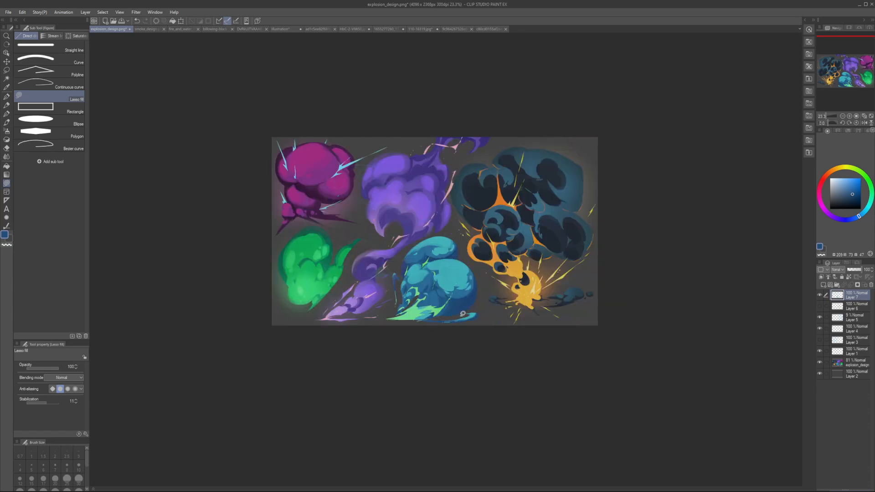
key("h")
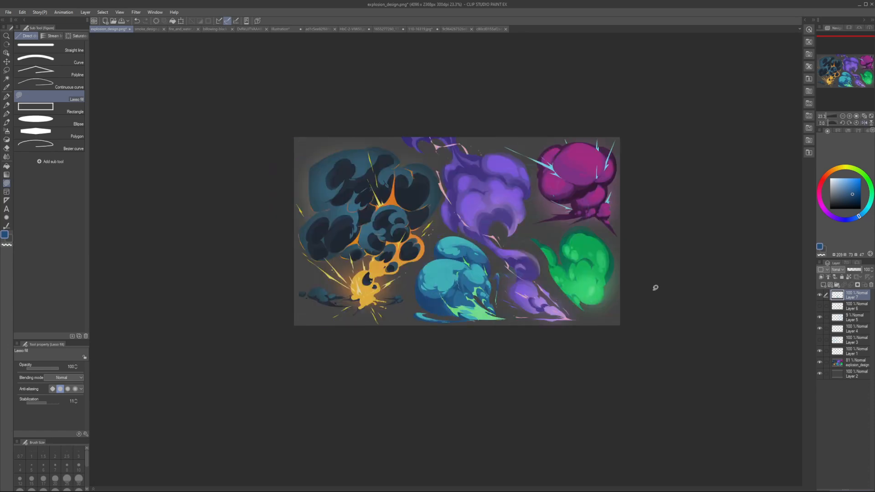
Step: Hide Layer 7 and, on a new layer with a magenta G-pen at size 12.5, circle four green areas in the teal cloud's base
left_click(820, 295)
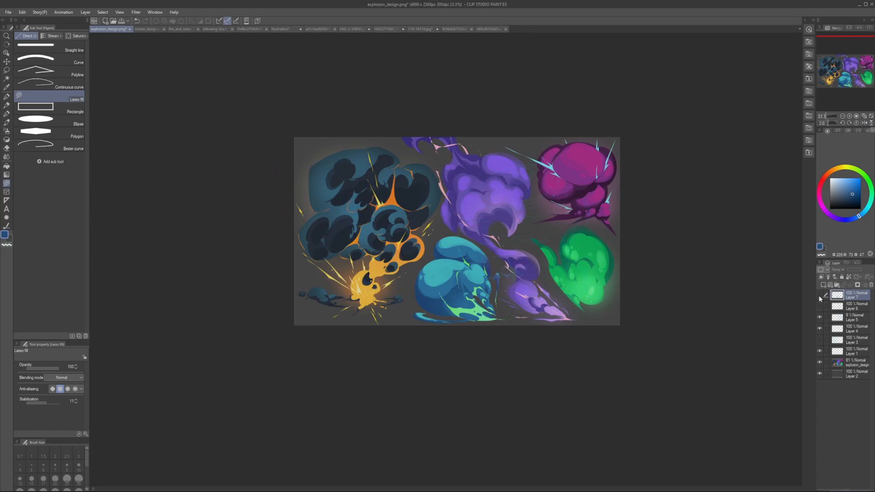
scroll(702, 310, "up", 5)
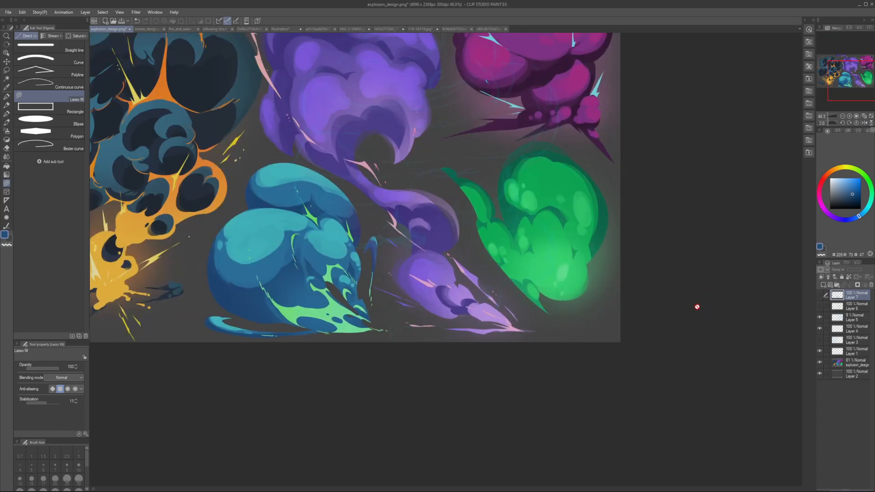
key("ctrl+shift+n")
key("p")
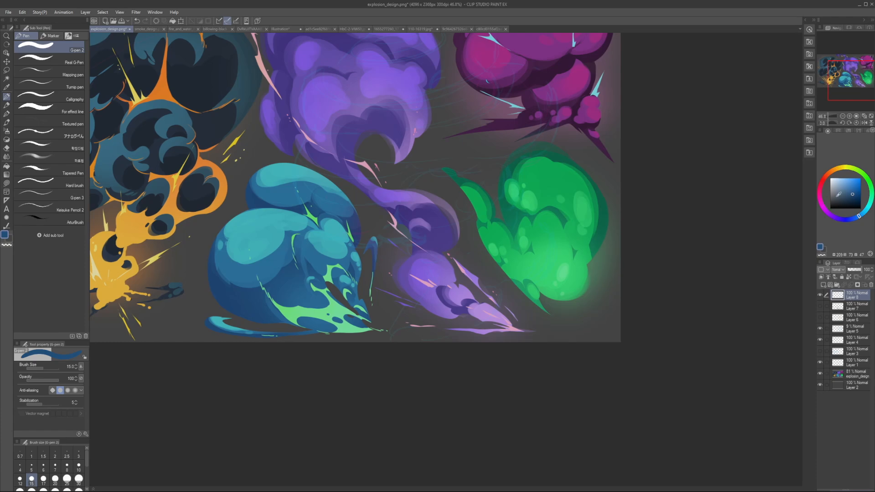
left_click(819, 201)
left_click(859, 178)
scroll(301, 327, "up", 5)
key("bracketleft")
mouse_move(309, 340)
left_mouse_down()
mouse_move(338, 323)
mouse_move(373, 332)
mouse_move(386, 315)
left_mouse_up()
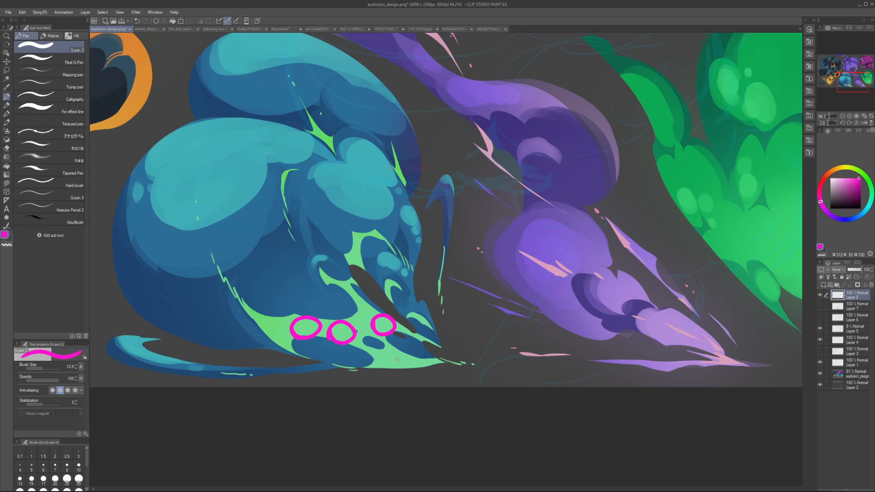
left_click_drag(389, 351, 393, 369)
scroll(389, 340, "down", 5)
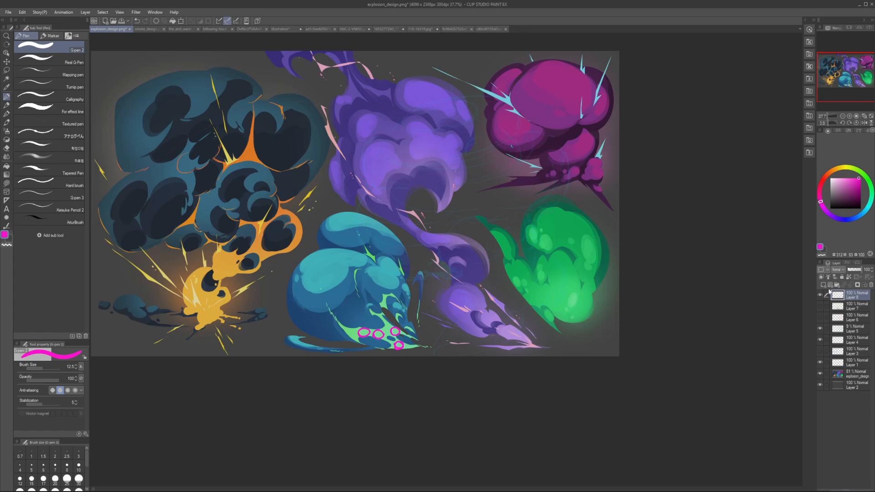
Step: Hide the circles, show Layer 7, and mark the simplified green base in magenta on a new layer
left_click(820, 295)
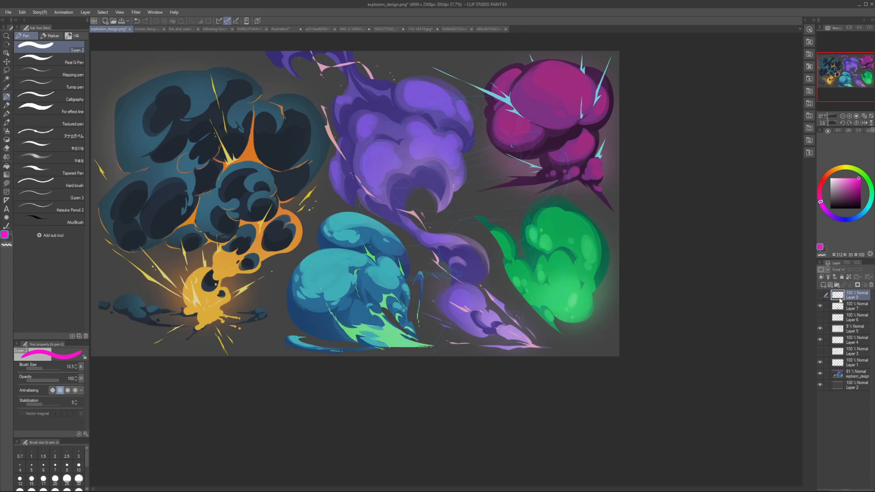
key("ctrl+shift+n")
left_click_drag(407, 342, 387, 329)
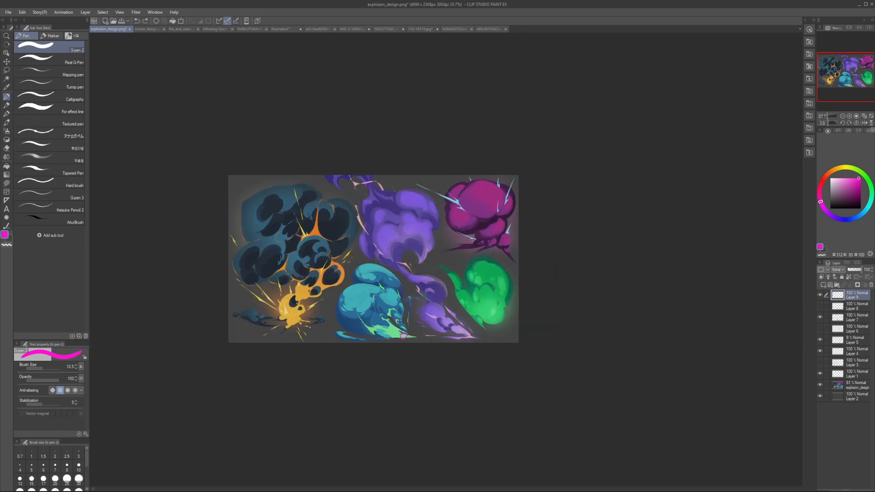
scroll(396, 326, "down", 3)
key("h")
Step: Sample the light green and lasso-fill a longer, tapered spike at the tip of the teal cloud's green base
key("h")
left_click(6, 183)
key("h")
scroll(515, 318, "up", 3)
left_click(507, 336, "alt")
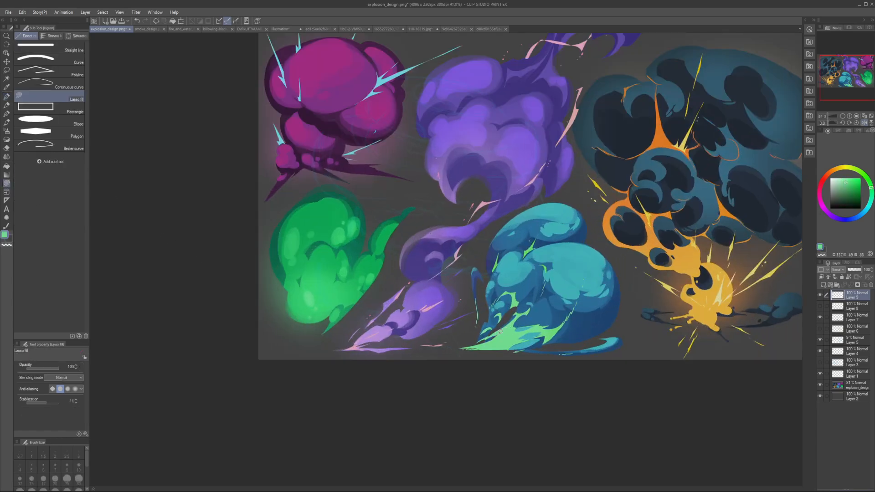
key("h")
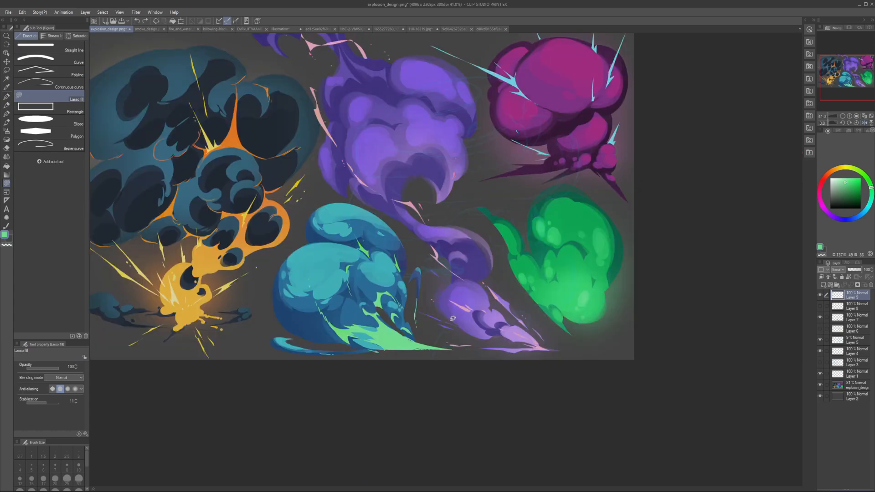
left_click_drag(404, 347, 444, 348)
key("ctrl+z")
key("h")
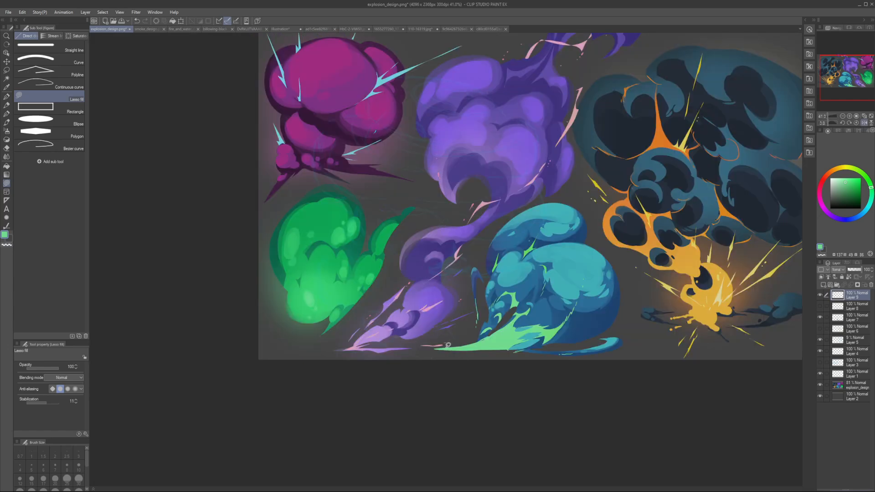
key("h")
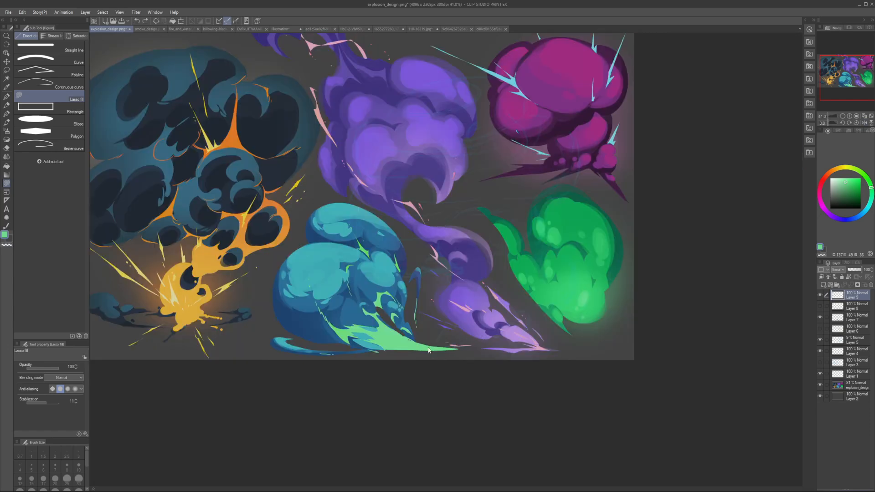
key("h")
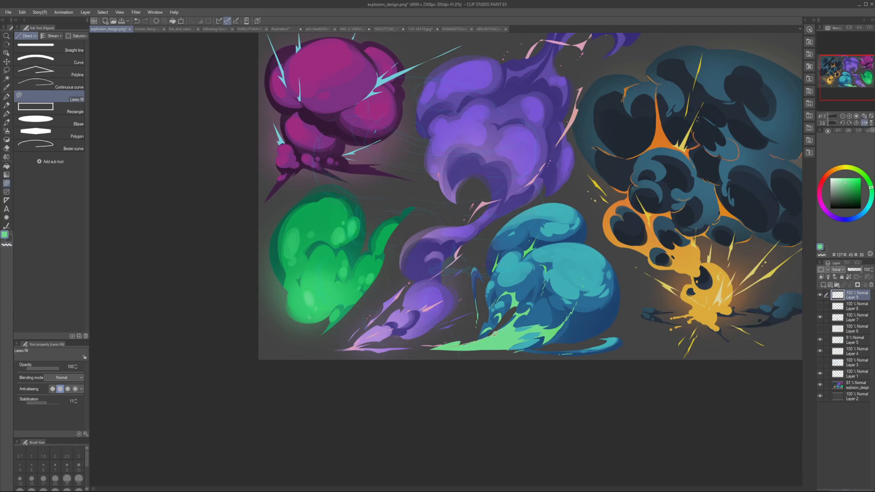
key("h")
Step: Check the overall silhouette of the reworked teal cloud in mirrored and normal views and switch to the G-pen
scroll(494, 334, "down", 5)
key("h")
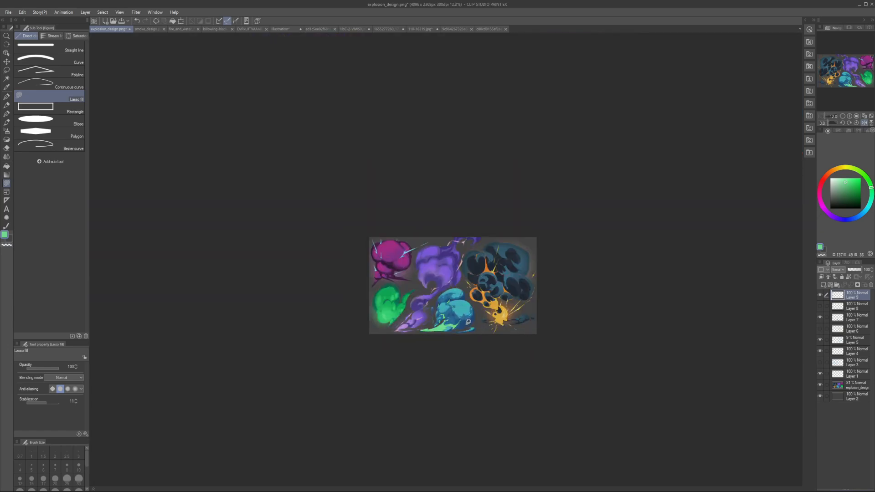
key("h")
scroll(468, 322, "up", 4)
key("p")
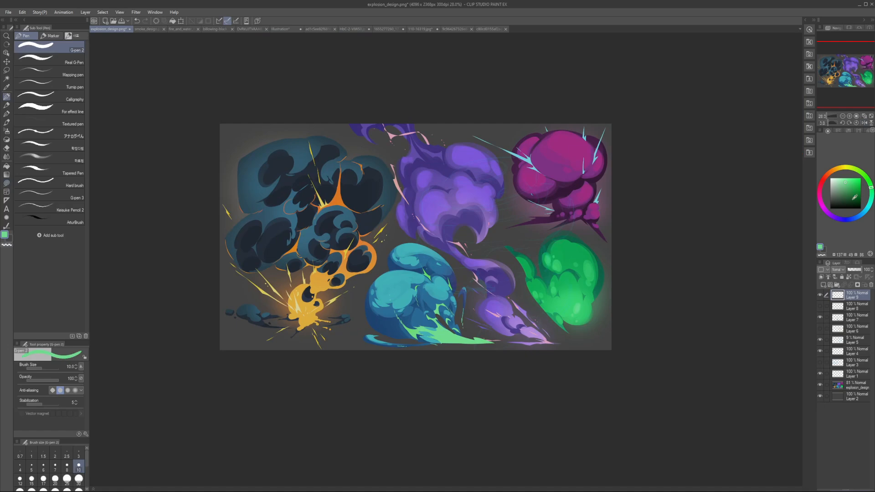
Step: With a blue G-pen at size 20, circle the teal cloud's green base and the light rounded mass above it
key("x")
key("bracketright")
key("bracketright")
key("bracketright")
key("bracketright")
mouse_move(445, 315)
left_mouse_down()
mouse_move(499, 348)
mouse_move(416, 340)
mouse_move(420, 325)
mouse_move(486, 339)
left_mouse_up()
left_click_drag(392, 318, 399, 317)
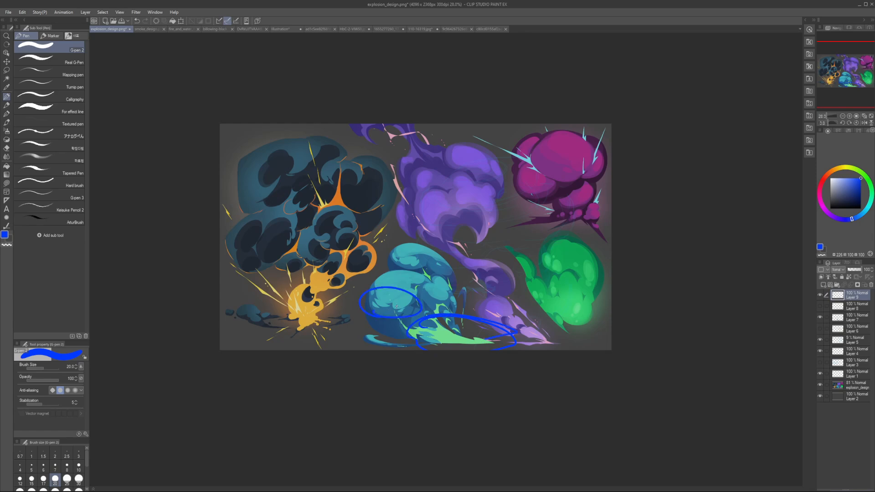
key("ctrl+z")
key("ctrl+z")
Step: Hide Layer 9, outline the original green base as a blocky shape in red at size 25 on a new layer, and clear the outline
left_click(820, 296)
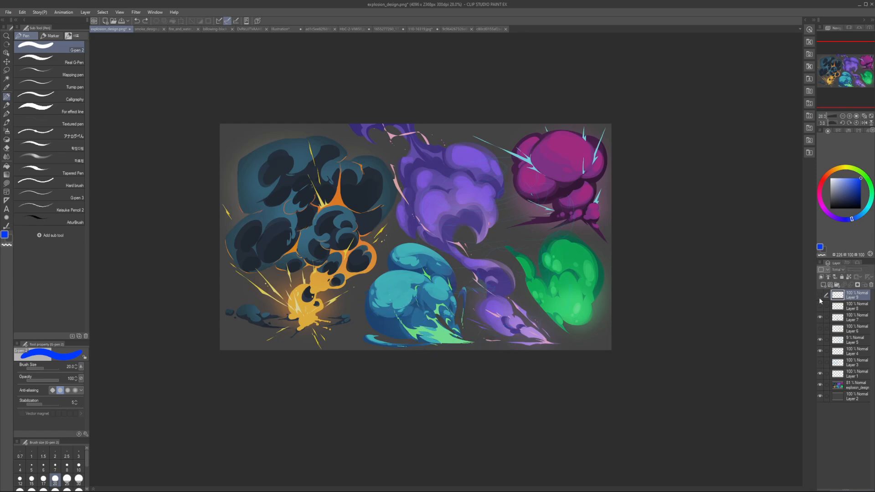
key("ctrl+shift+n")
left_click_drag(406, 340, 462, 340)
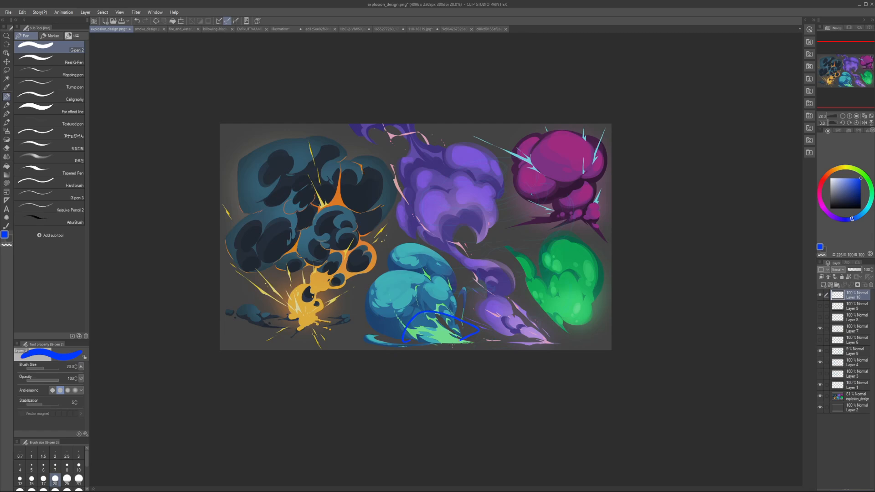
left_click(819, 188)
key("]")
key("ctrl+z")
left_click_drag(405, 341, 451, 318)
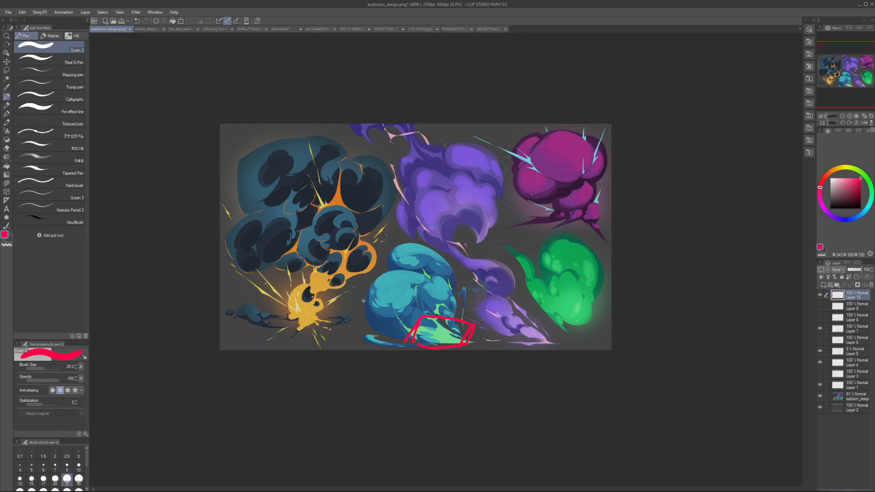
left_click_drag(421, 324, 371, 299)
key("Delete")
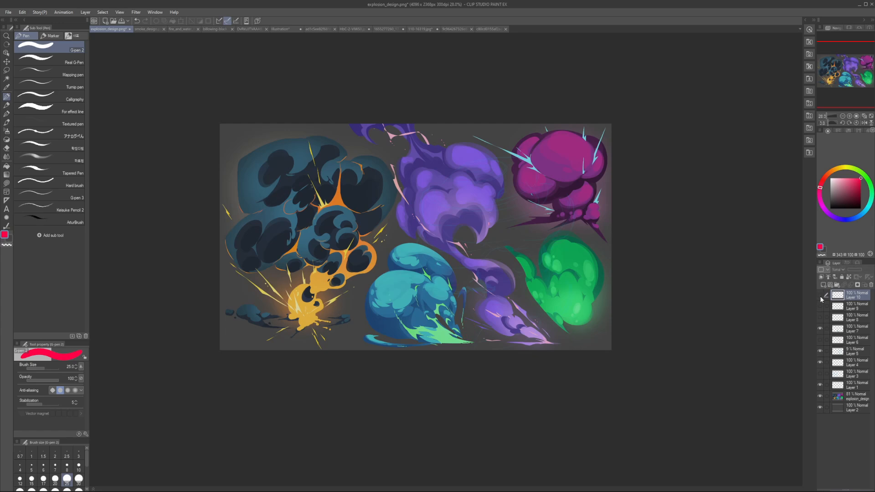
Step: Show Layer 9 again and compare the teal cloud's silhouette in mirrored and normal views, switching to Lasso fill
left_click(820, 306)
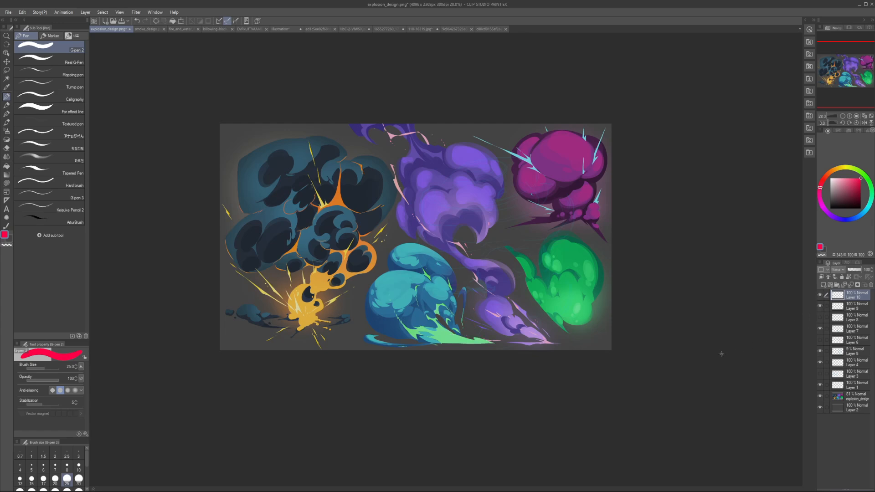
key("h")
key("h")
key("h")
left_click(7, 183)
key("h")
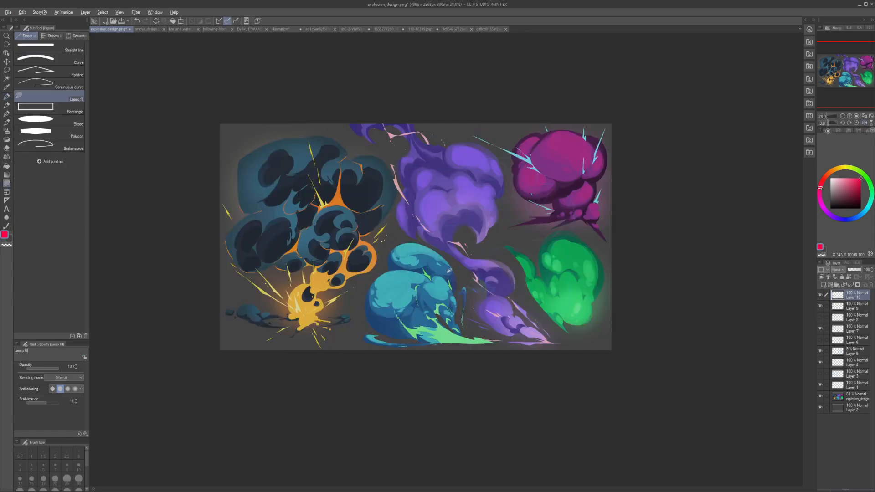
Step: Sketch the contour of the teal cloud's upper lobe with a red G-pen at size 17.5
scroll(424, 276, "up", 1)
key("k")
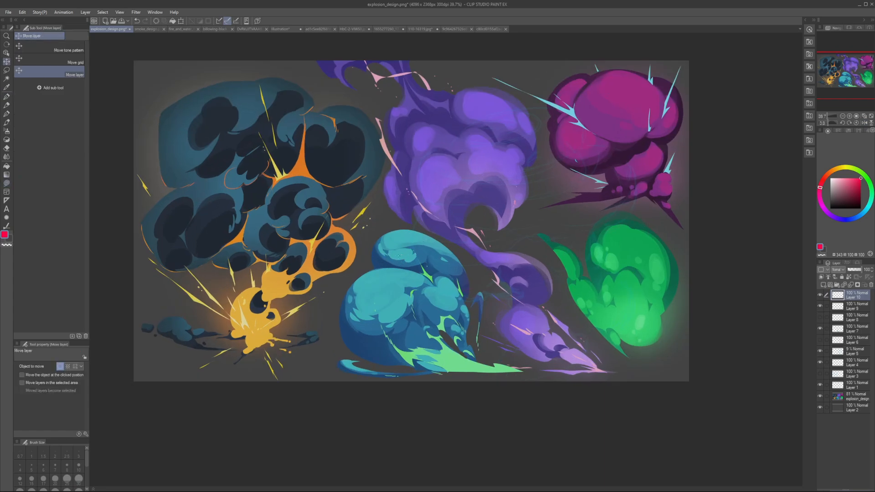
key("p")
left_click_drag(464, 276, 461, 312)
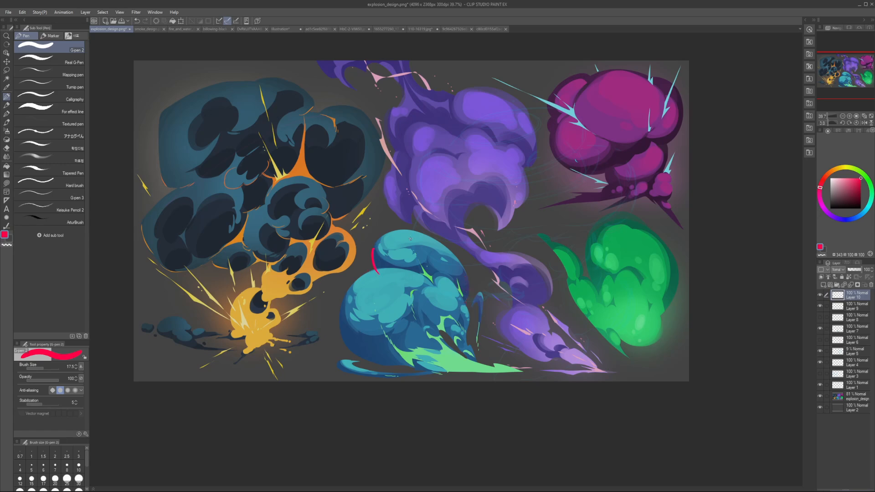
left_click_drag(376, 244, 395, 227)
mouse_move(375, 265)
left_mouse_down()
mouse_move(444, 300)
mouse_move(417, 307)
mouse_move(469, 296)
left_mouse_up()
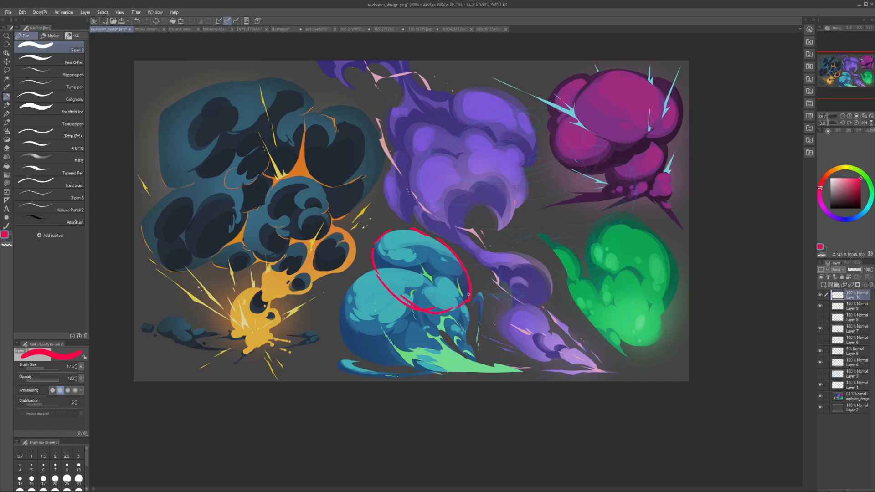
key("ctrl+z")
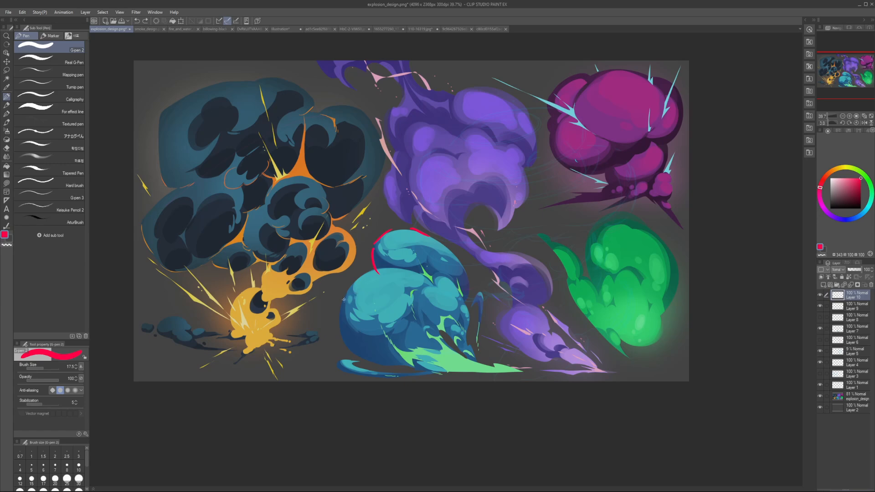
Step: Sample the light teal and lasso-fill a bridge joining the cloud's upper lobe to the large front lobe
key("ctrl+z")
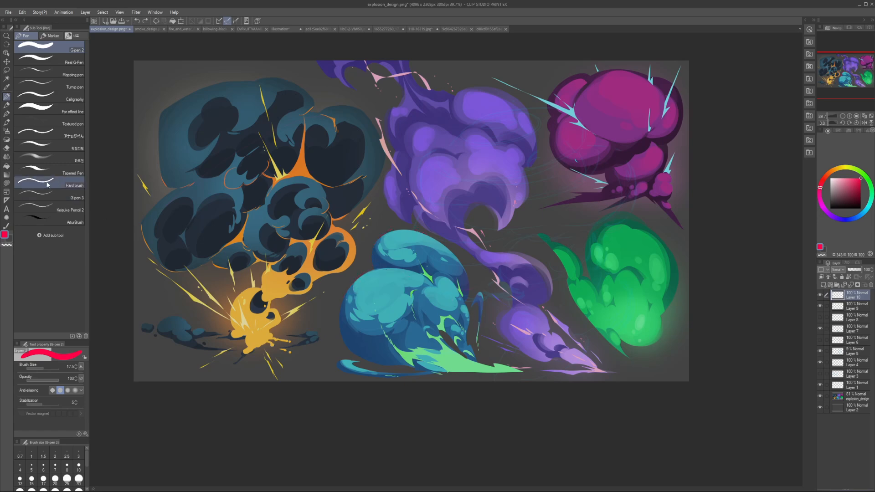
left_click(6, 184)
left_click(372, 277, "alt")
mouse_move(366, 275)
left_mouse_down()
mouse_move(390, 267)
mouse_move(381, 263)
mouse_move(371, 276)
mouse_move(421, 282)
mouse_move(379, 274)
mouse_move(426, 273)
mouse_move(368, 273)
mouse_move(432, 275)
mouse_move(409, 270)
left_mouse_up()
key("ctrl+z")
left_click(386, 266, "alt")
key("ctrl+z")
left_click(375, 276, "alt")
key("ctrl+z")
key("h")
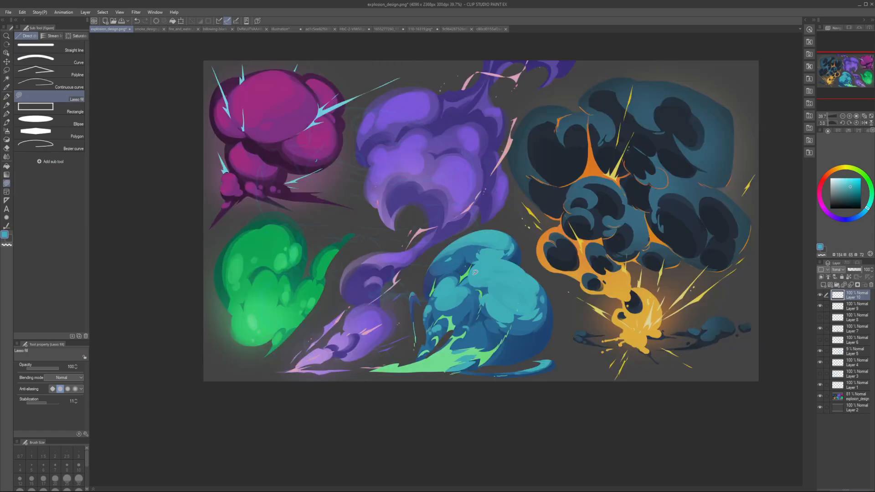
key("ctrl+z")
Step: Refine the upper lobe's shadow edge and left contour with lasso fills in sampled blue and light teal, checking the mirrored view
left_click(472, 265, "alt")
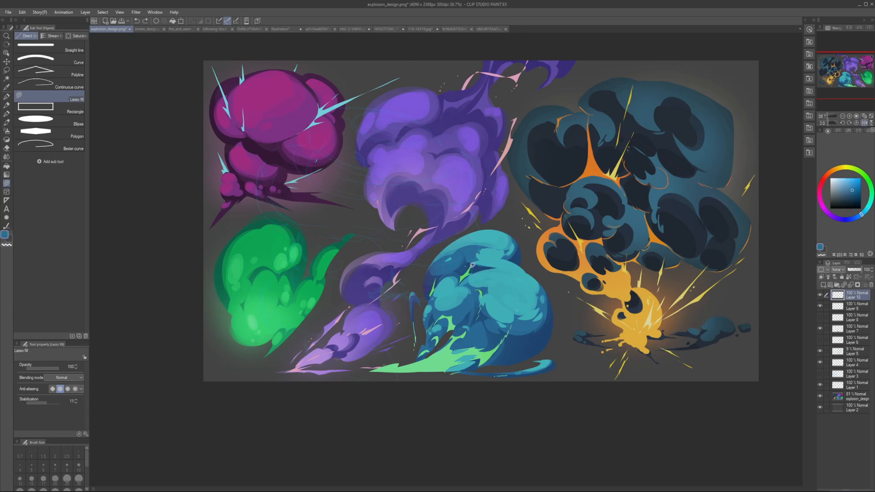
mouse_move(472, 266)
left_mouse_down()
mouse_move(497, 268)
mouse_move(475, 266)
left_mouse_up()
key("ctrl+z")
left_click(491, 262, "alt")
key("h")
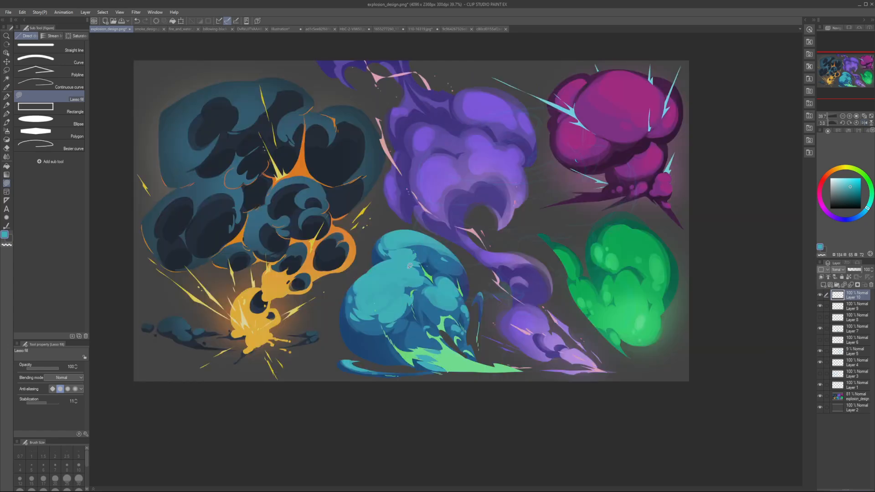
left_click(413, 254, "alt")
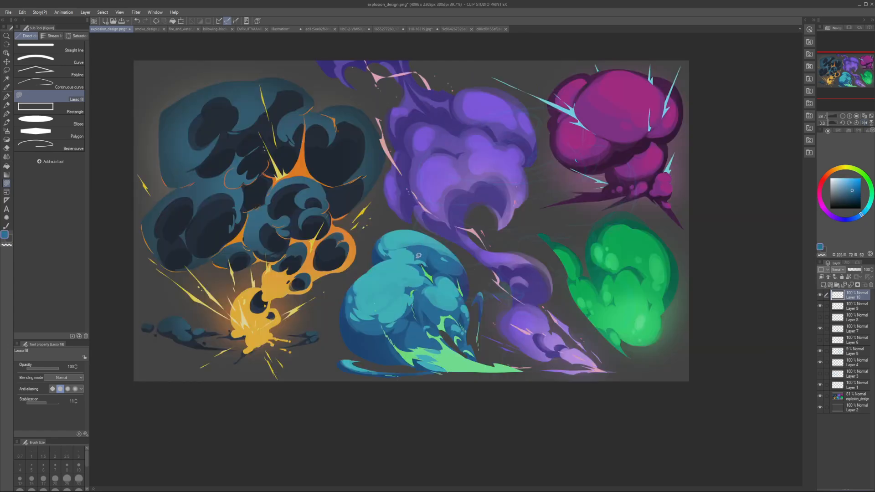
key("h")
left_click(517, 253, "alt")
left_click_drag(519, 249, 523, 265)
key("h")
Step: Reshape the shaded right edge of the teal cloud's upper lobe with lasso fills in sampled tones
left_click(468, 290, "alt")
mouse_move(467, 287)
left_mouse_down()
mouse_move(477, 306)
mouse_move(471, 288)
mouse_move(470, 308)
mouse_move(464, 289)
left_mouse_up()
left_click(472, 274, "alt")
left_click(464, 286, "alt")
key("h")
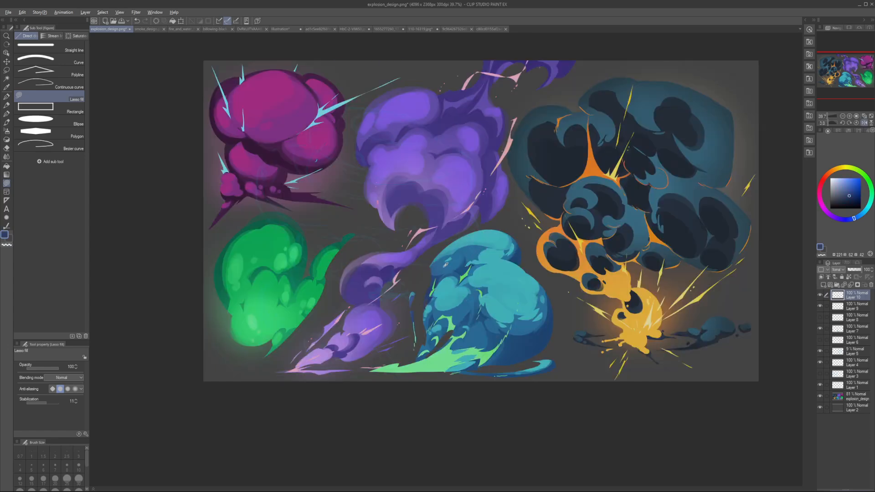
left_click(443, 264, "alt")
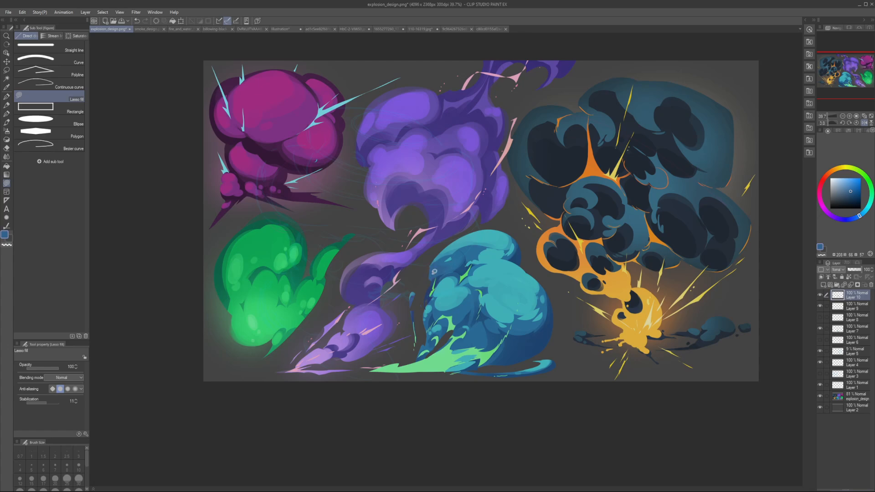
key("h")
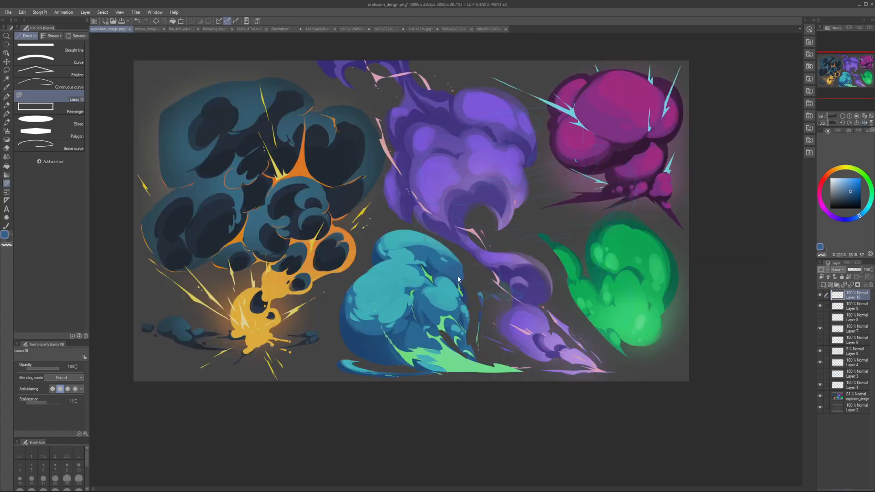
Step: Lasso-fill the notch between the upper and front lobes in light teal and tidy the left outline with the sampled background grey
left_click(377, 267, "alt")
left_click_drag(374, 257, 364, 274)
left_click(368, 272, "alt")
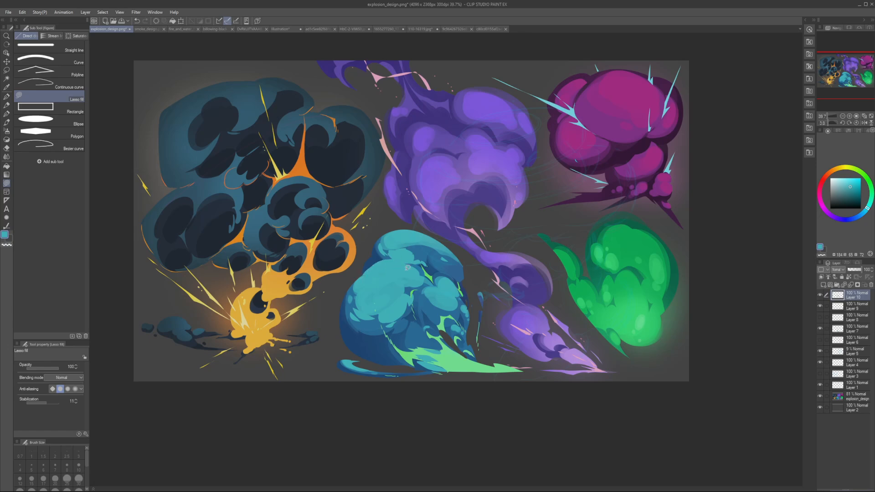
left_click(385, 254, "alt")
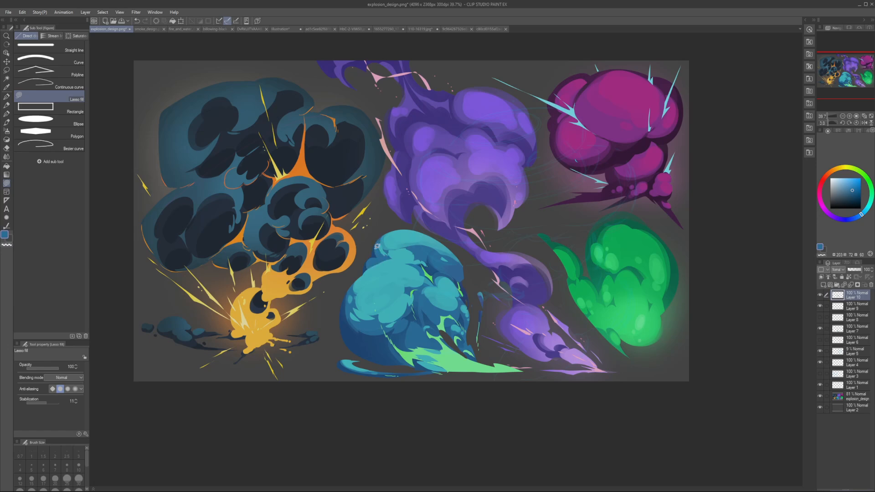
key("h")
left_click(531, 265, "alt")
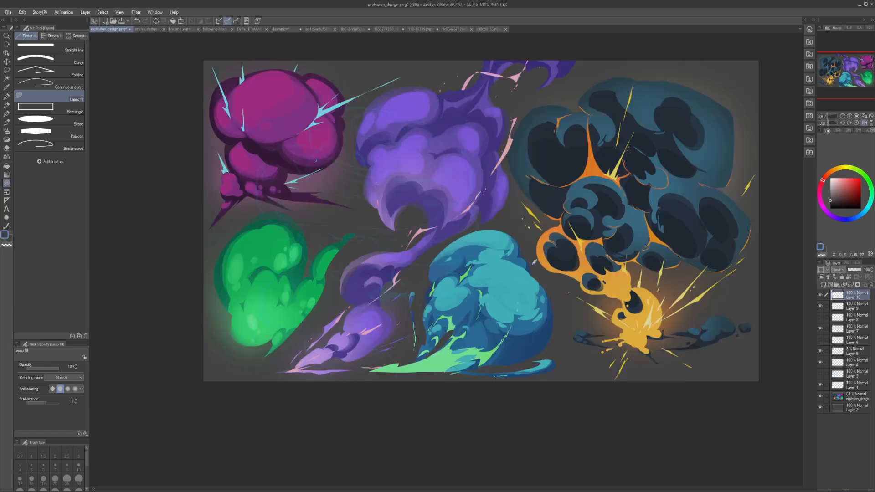
key("h")
left_click(367, 273, "alt")
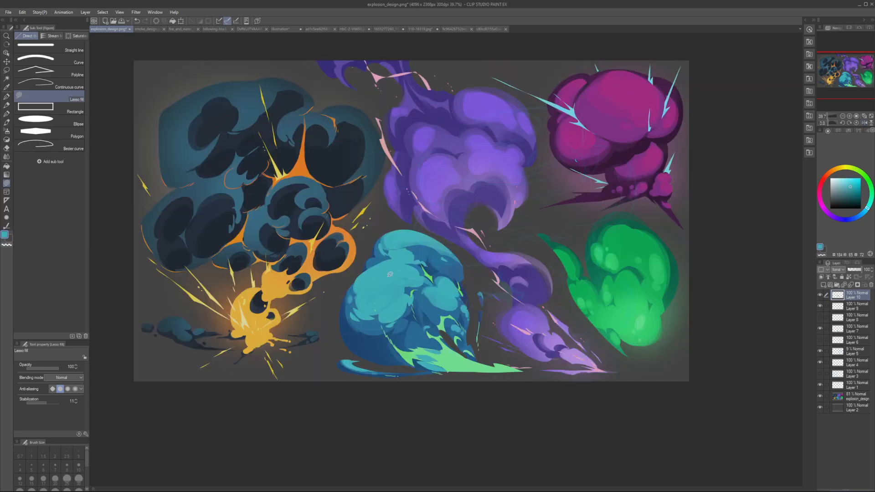
Step: Sample the dark grey background and lasso-fill it over the upper lobe's top to lower and flatten its silhouette
key("h")
left_click(519, 242, "alt")
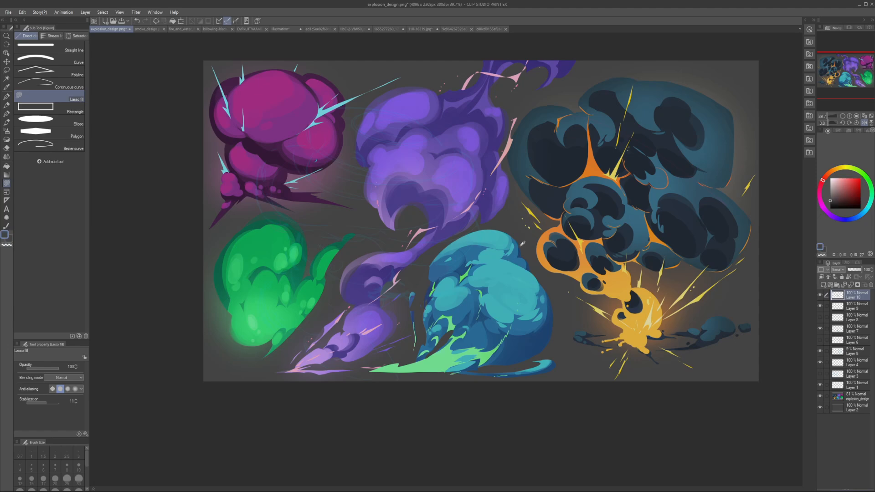
key("h")
left_click_drag(427, 255, 449, 254)
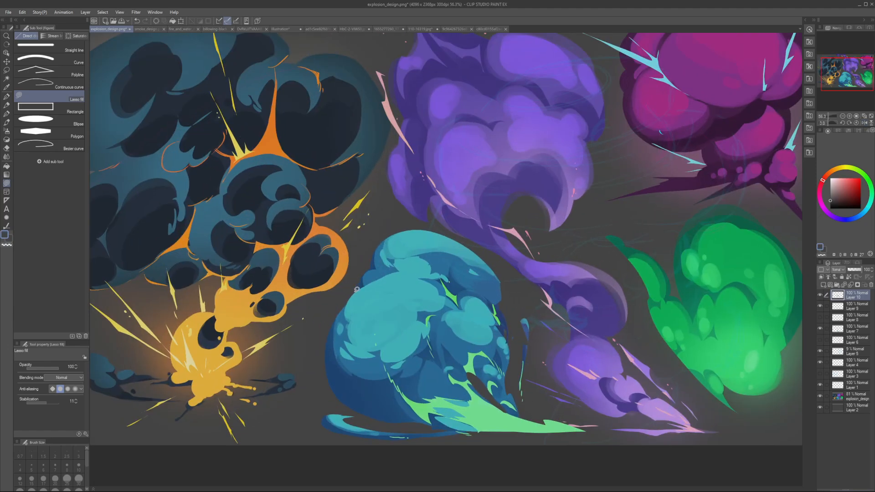
mouse_move(357, 290)
left_mouse_down()
mouse_move(387, 274)
mouse_move(354, 251)
mouse_move(355, 278)
left_mouse_up()
key("h")
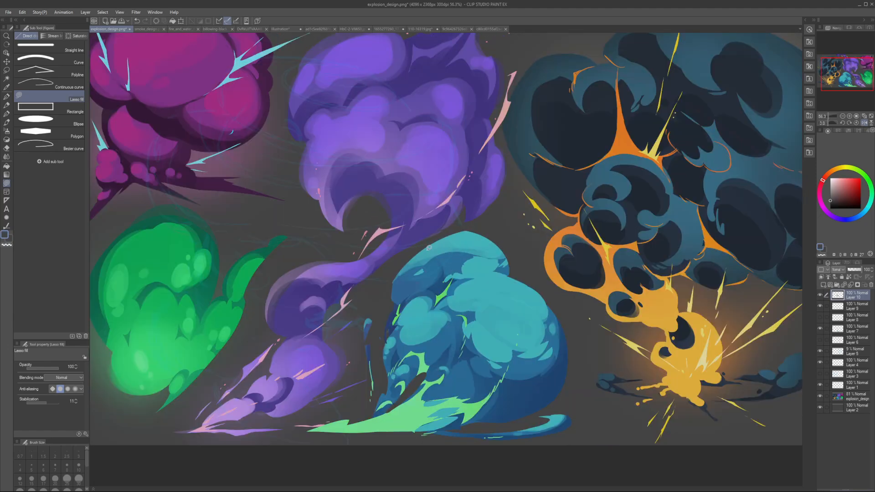
key("h")
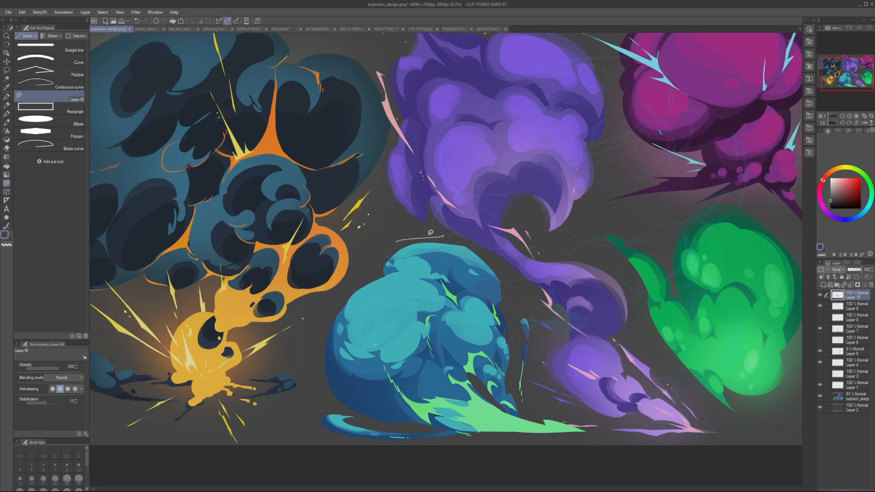
key("h")
Step: Sample the light teal and lasso-fill a rounder contour along the top of the lowered upper lobe
key("h")
key("h")
left_click(438, 245, "alt")
mouse_move(430, 243)
left_mouse_down()
mouse_move(482, 249)
mouse_move(462, 243)
mouse_move(457, 253)
mouse_move(418, 241)
mouse_move(444, 263)
mouse_move(493, 265)
mouse_move(403, 250)
mouse_move(459, 248)
mouse_move(420, 248)
left_mouse_up()
key("h")
key("ctrl+z")
left_click(424, 246, "alt")
key("ctrl+z")
key("h")
key("h")
key("ctrl+z")
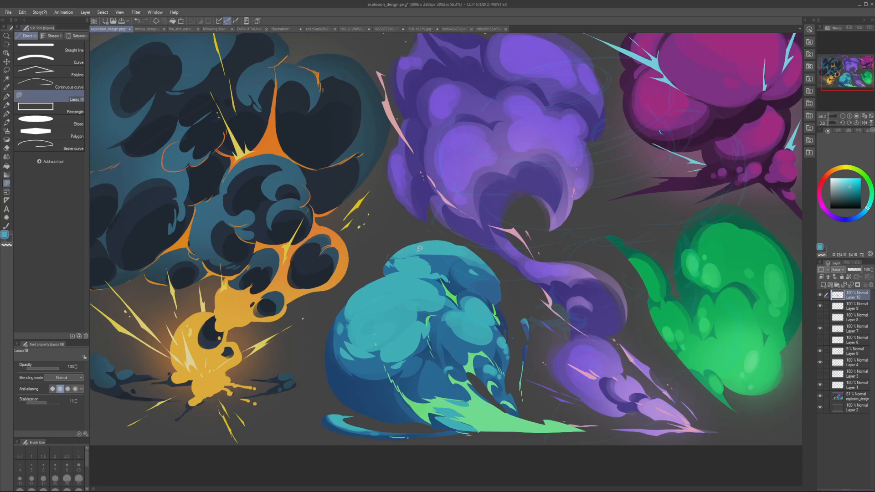
Step: Refine the left seam between the upper and front lobes with lasso fills in sampled mid blue, light teal and background grey
left_click(401, 258, "alt")
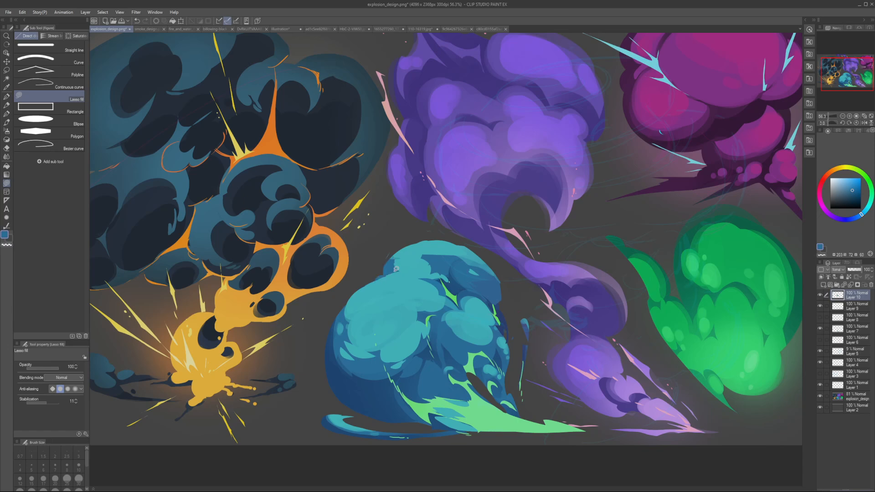
left_click(387, 269, "alt")
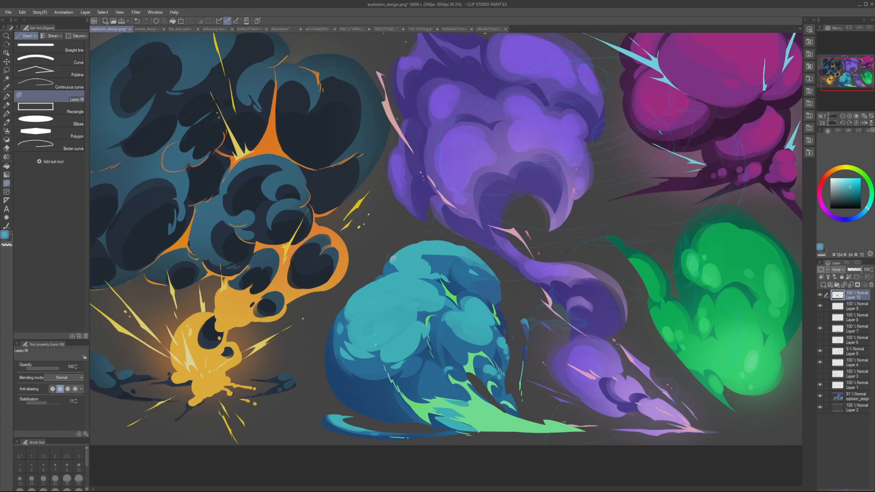
left_click_drag(394, 260, 416, 251)
left_click(388, 263, "alt")
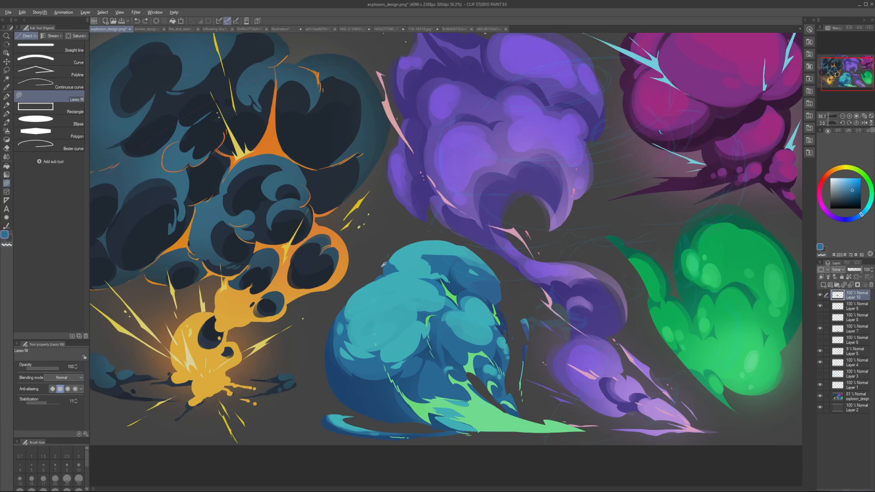
left_click(384, 264, "alt")
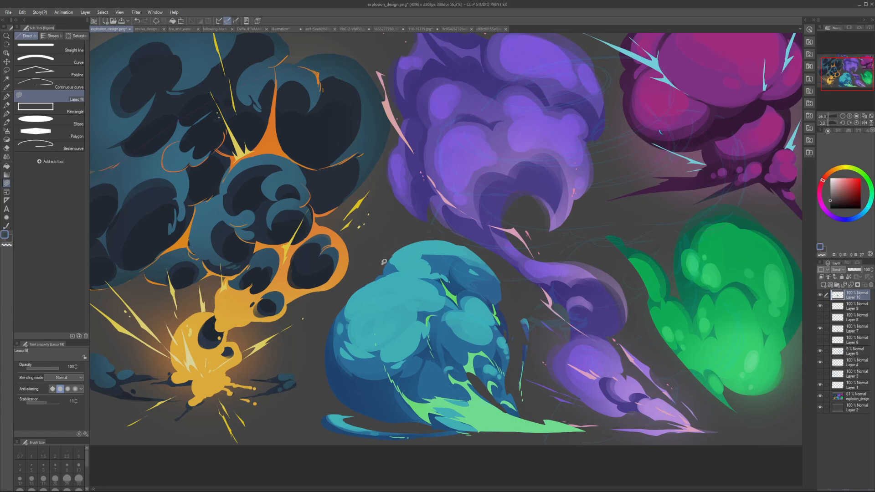
left_click(395, 259, "alt")
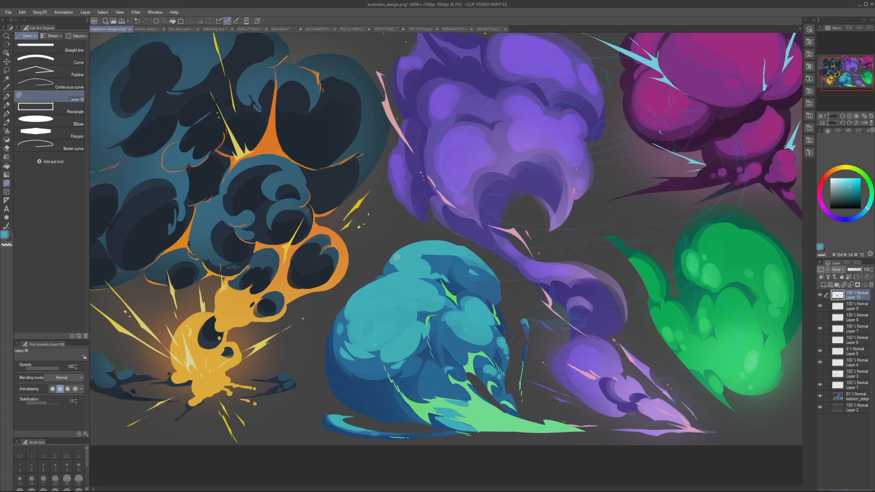
Step: In the mirrored view, lasso-fill light teal across the upper lobe's crown to rework its highlight, undoing the last fill
key("h")
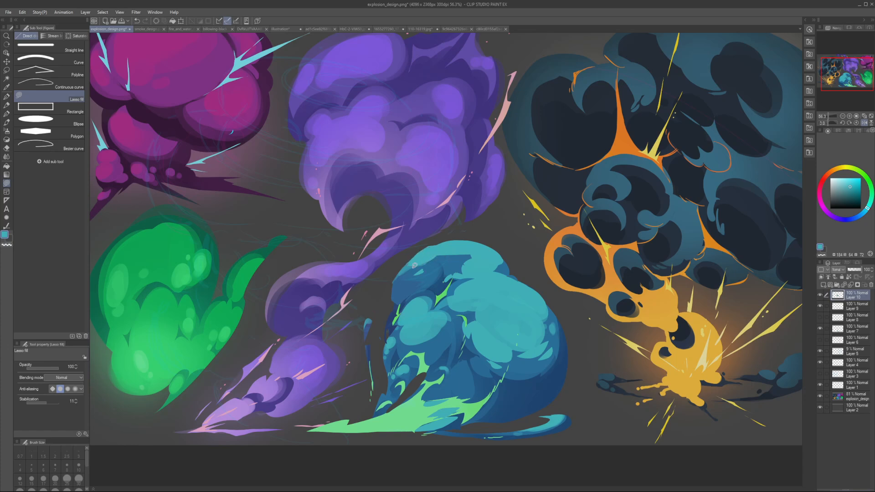
mouse_move(430, 247)
left_mouse_down()
mouse_move(425, 267)
mouse_move(419, 263)
mouse_move(432, 262)
mouse_move(423, 253)
mouse_move(484, 257)
left_mouse_up()
mouse_move(458, 257)
left_mouse_down()
mouse_move(474, 270)
mouse_move(450, 269)
mouse_move(455, 276)
mouse_move(446, 266)
mouse_move(467, 251)
mouse_move(439, 247)
mouse_move(413, 278)
mouse_move(443, 273)
left_mouse_up()
key("ctrl+z")
key("h")
scroll(439, 259, "down", 5)
scroll(440, 259, "up", 4)
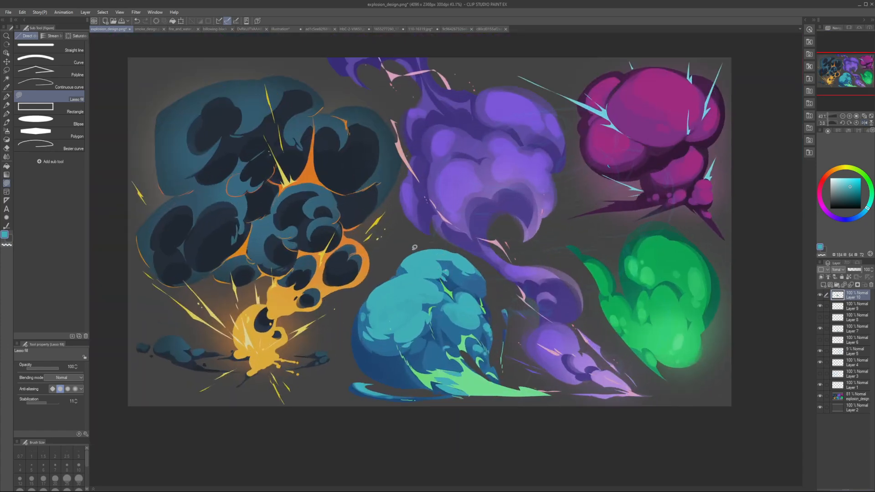
Step: Touch up the upper lobe's left edge and shaded right side with sampled colours and check the whole painting in mirrored view
left_click(406, 269, "alt")
left_click(408, 263, "alt")
left_click(468, 277, "alt")
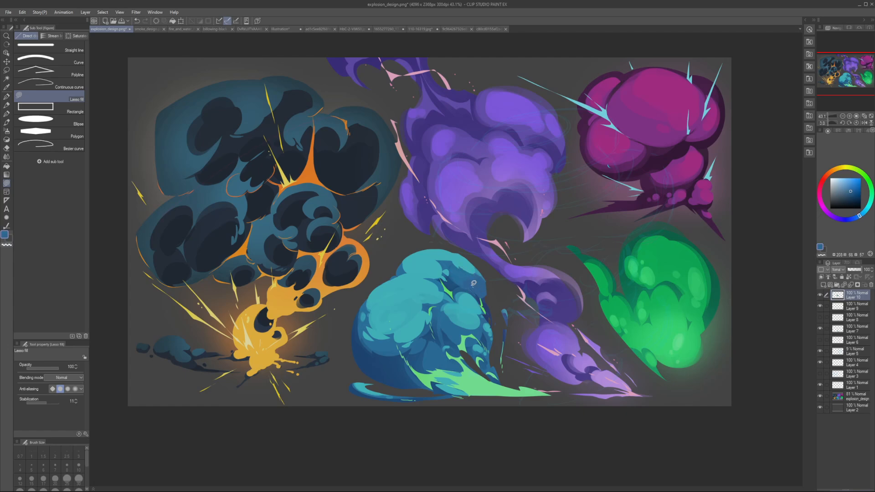
scroll(474, 277, "down", 3)
key("h")
key("h")
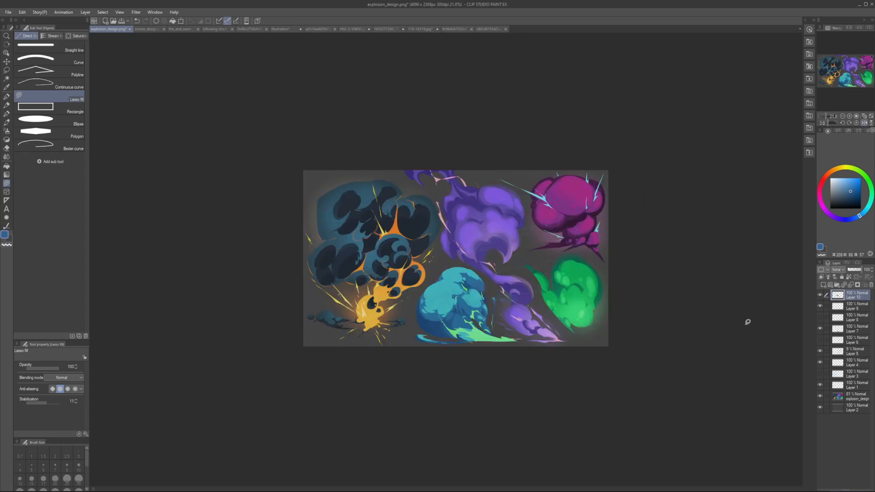
Step: Toggle the teal cloud's Layer 10 paintover and hide Layers 9 and 7 to compare it with the original
left_click(819, 295)
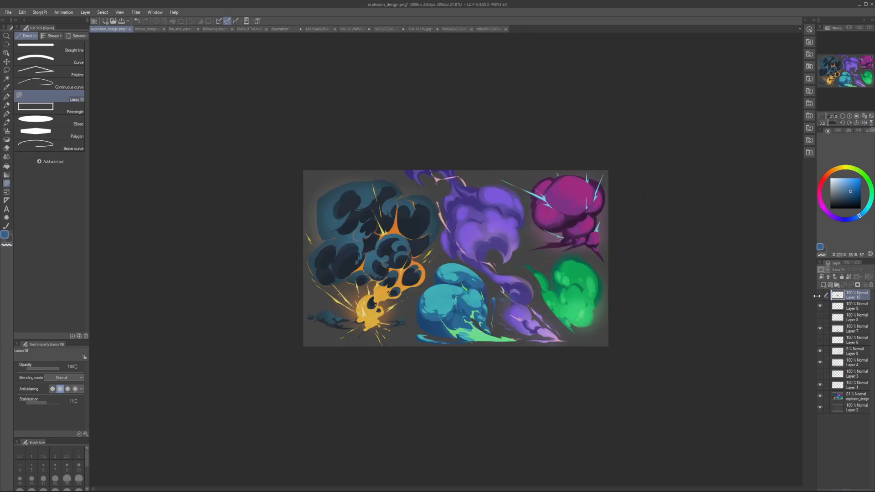
left_click(819, 296)
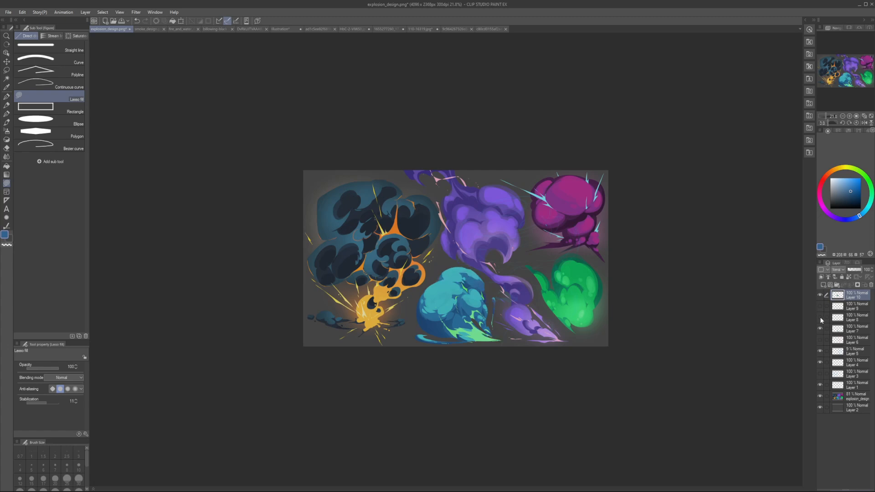
left_click(821, 297)
left_click(820, 297)
left_click(818, 329)
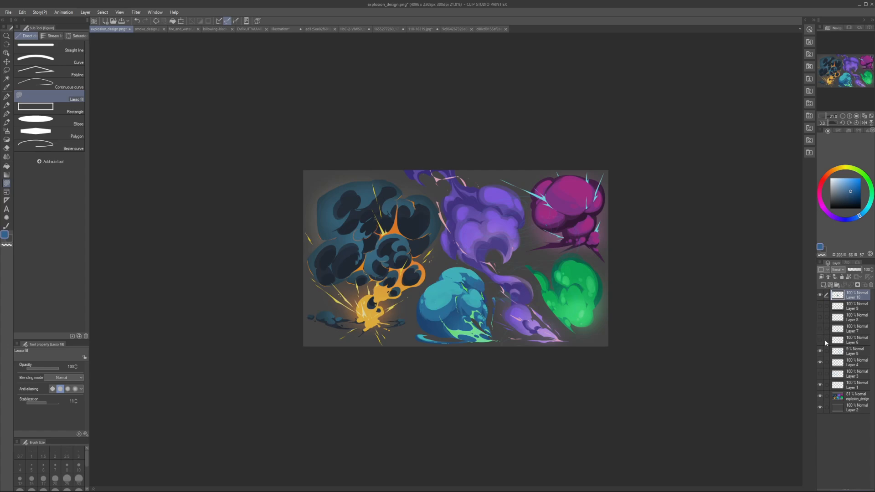
left_click(819, 296)
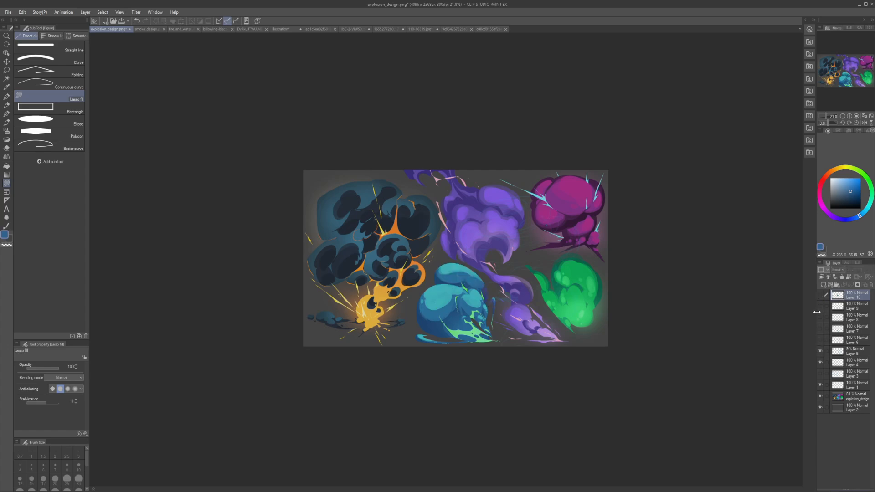
Step: Show Layers 7, 9 and 10 again, briefly checking the sketch notes on Layers 8 and 6 before hiding them
left_click(819, 329)
left_click(819, 318)
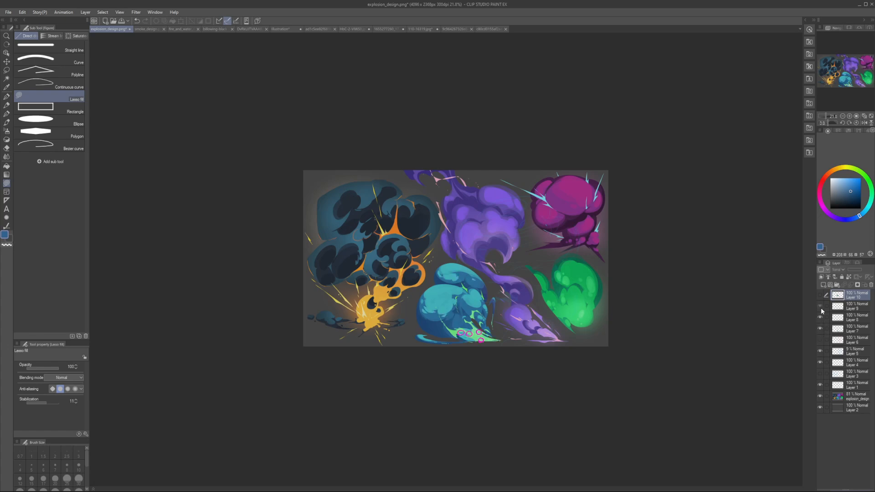
left_click(821, 305)
left_click(820, 317)
left_click(820, 305)
left_click(820, 295)
left_click(820, 306)
left_click(820, 341)
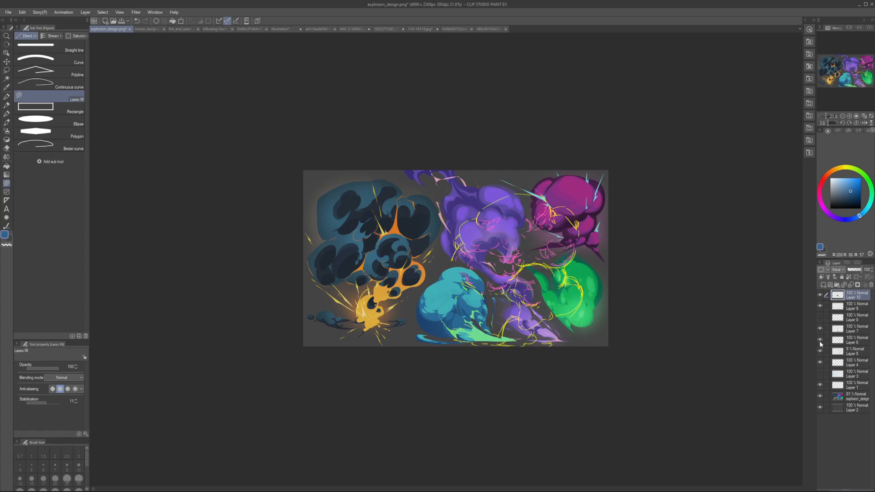
left_click(820, 341)
Step: Check the whole painting in mirrored view and return it to its normal orientation
left_click_drag(499, 309, 506, 309)
key("h")
key("h")
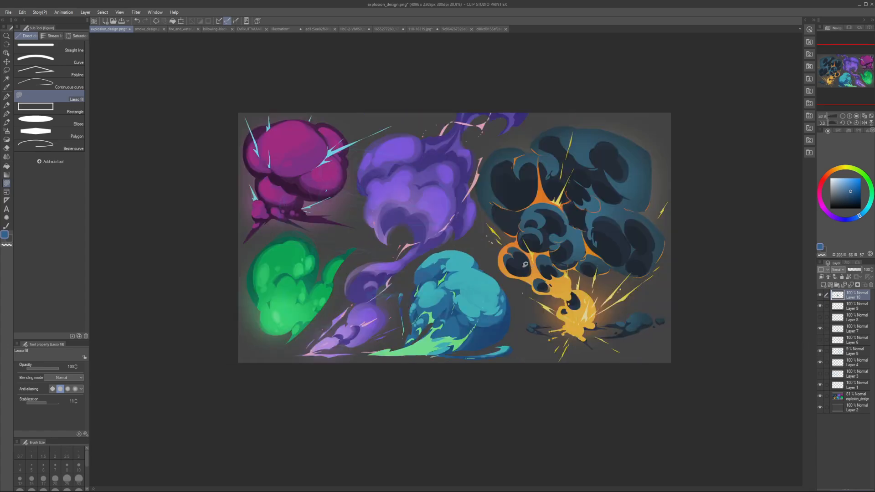
key("alt+Tab")
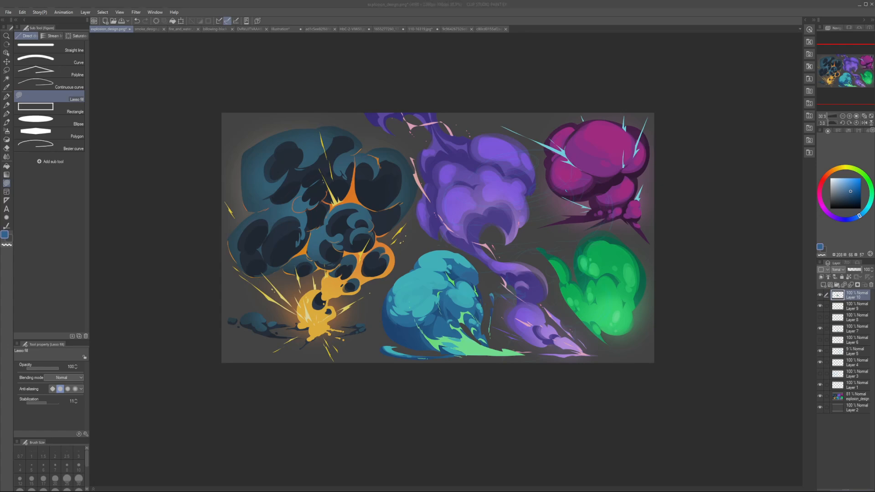
key("alt+Tab")
left_click_drag(542, 275, 485, 295)
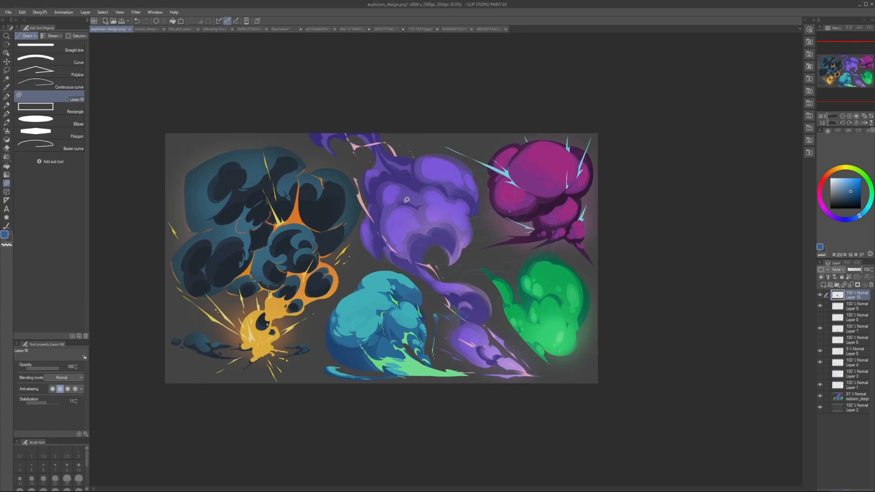
Step: Switch to the G-pen, undo the test stroke on the purple cloud and choose a bright magenta colour
key("p")
left_click_drag(392, 222, 422, 234)
key("ctrl+z")
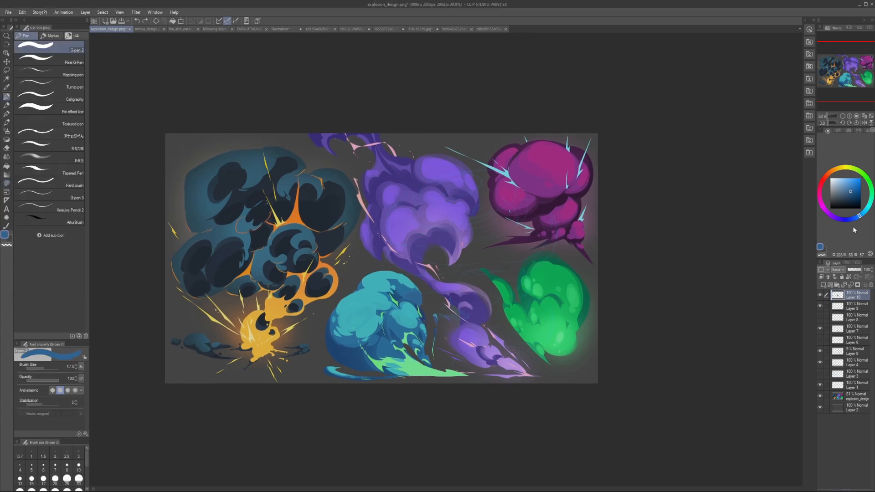
left_click(823, 197)
left_click(860, 179)
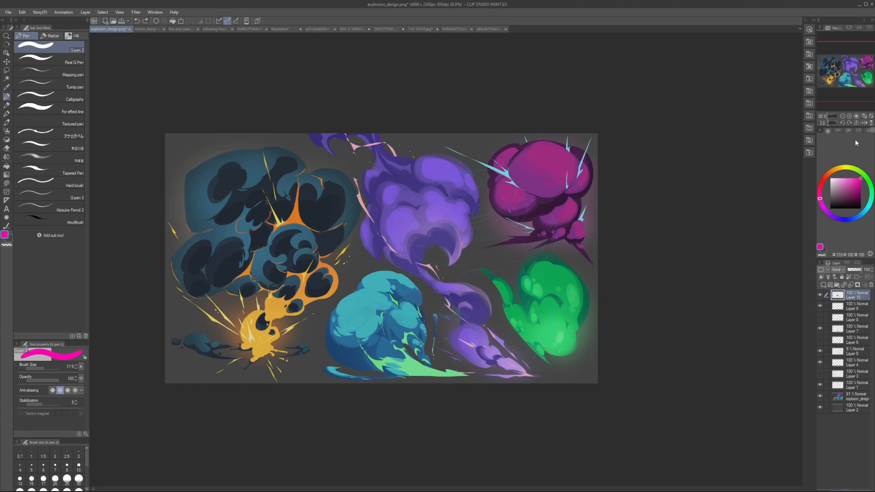
Step: Reduce the pen size to 15, hide Layer 5 and add a new layer above Layer 10 for the purple cloud
left_click_drag(520, 248, 448, 262)
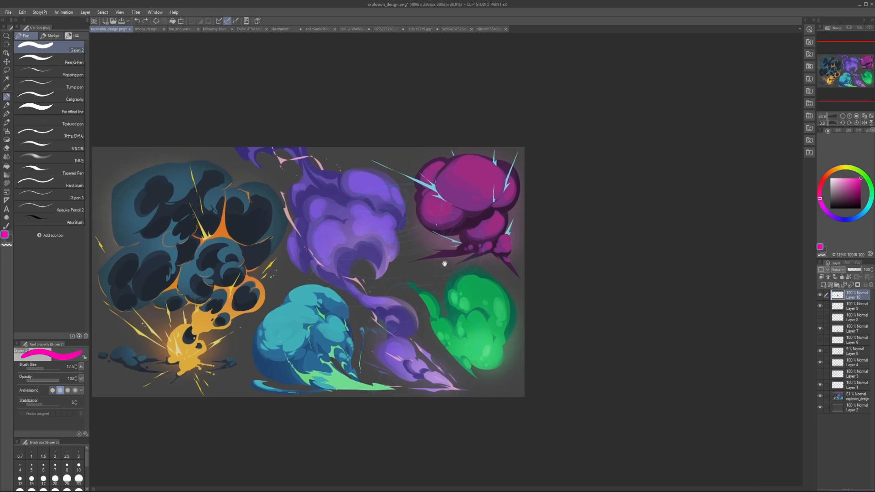
scroll(380, 246, "up", 1)
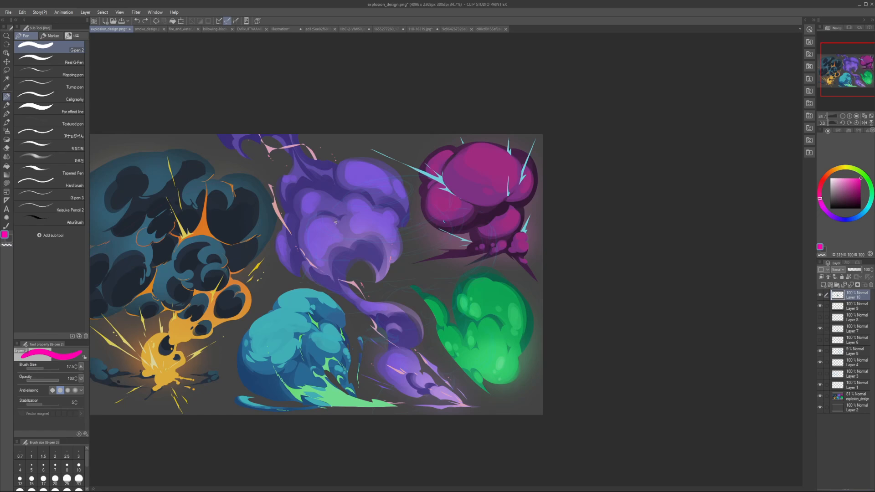
scroll(421, 370, "up", 3)
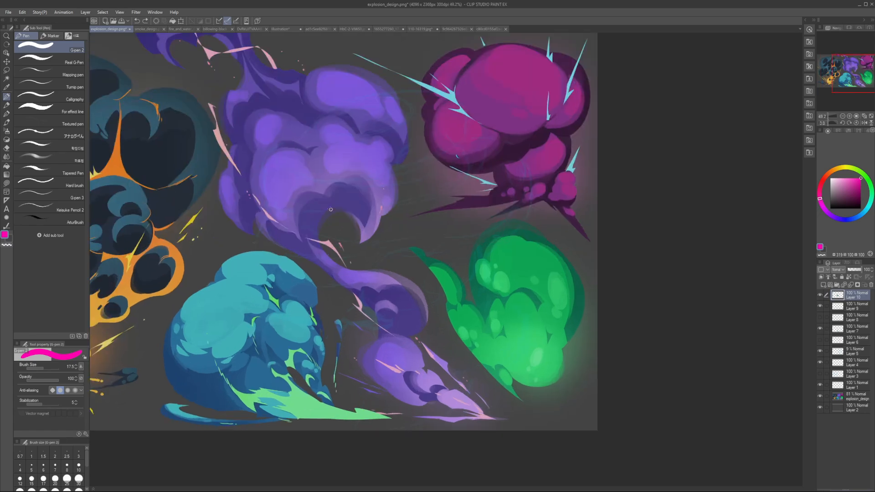
key("[")
scroll(323, 211, "down", 3)
scroll(316, 216, "up", 1)
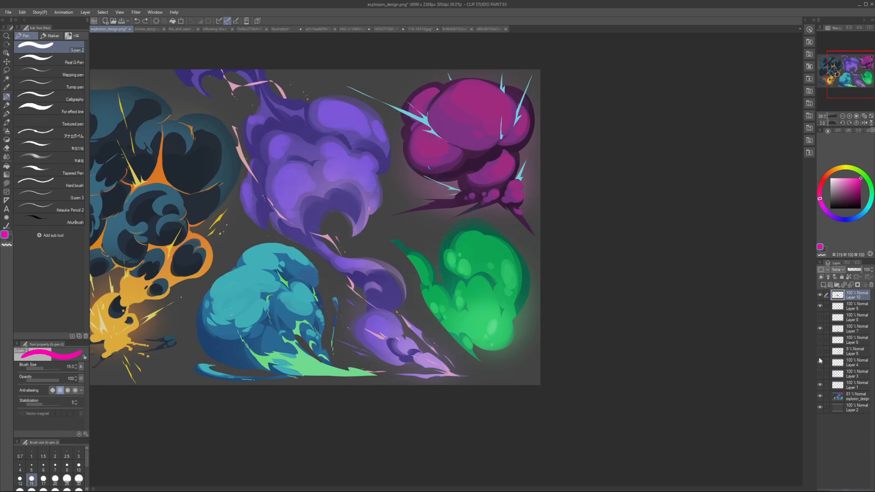
left_click(824, 285)
left_click_drag(386, 211, 410, 233)
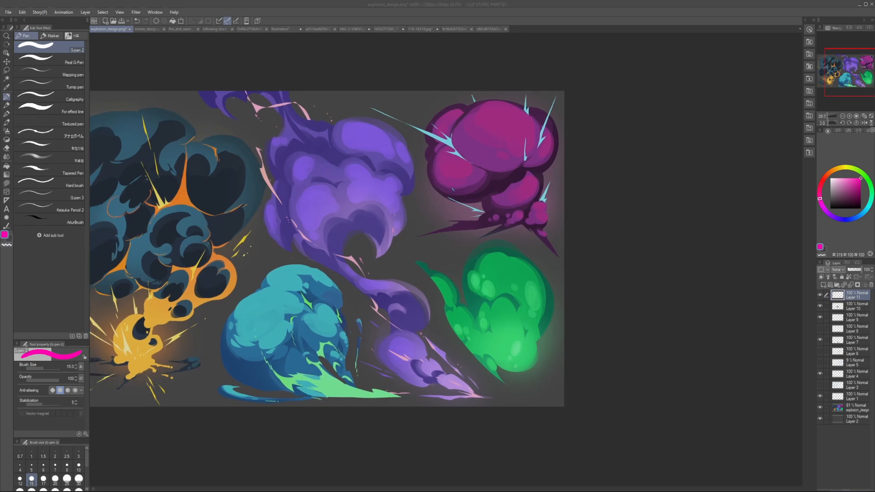
Step: Outline the crescent shadow at the purple cloud's base with magenta arcs using a larger pen and undo the marks
left_click(379, 183)
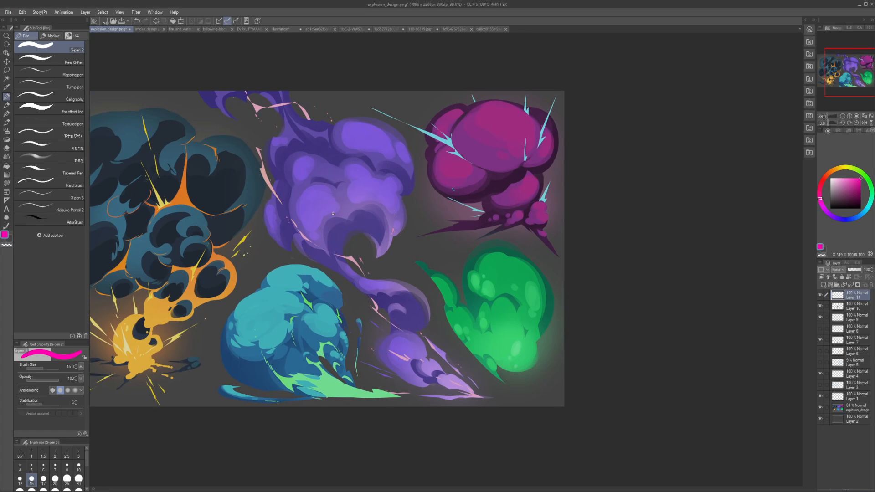
key("bracketright")
key("bracketright")
key("bracketright")
key("bracketright")
key("bracketright")
mouse_move(328, 255)
left_mouse_down()
mouse_move(382, 221)
mouse_move(349, 256)
left_mouse_up()
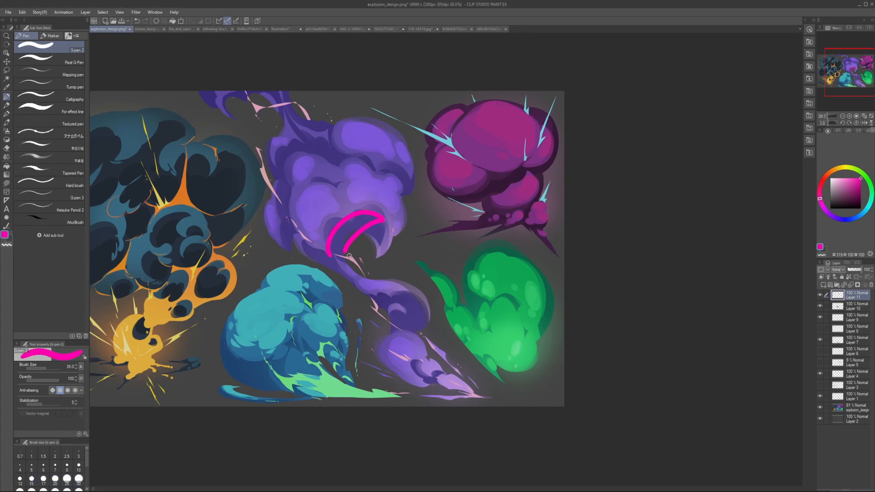
key("ctrl+z")
Step: Sample the purple trail's dark shade, dab at the lowest puff's shadow and set the pen size to 25
scroll(338, 239, "up", 1)
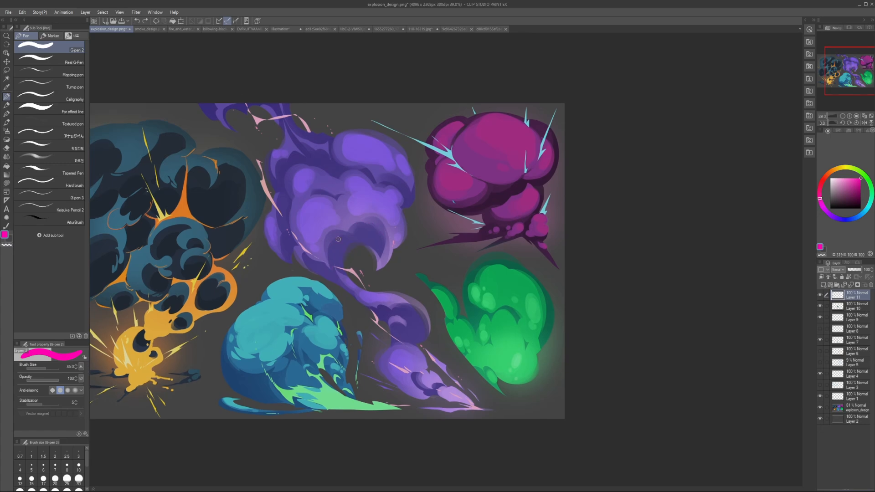
left_click(410, 320, "alt")
key("bracketright")
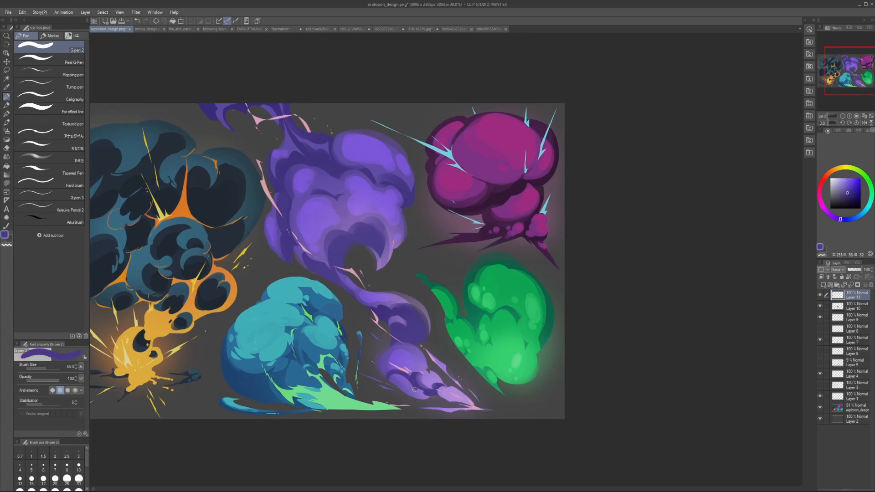
left_click_drag(419, 393, 426, 398)
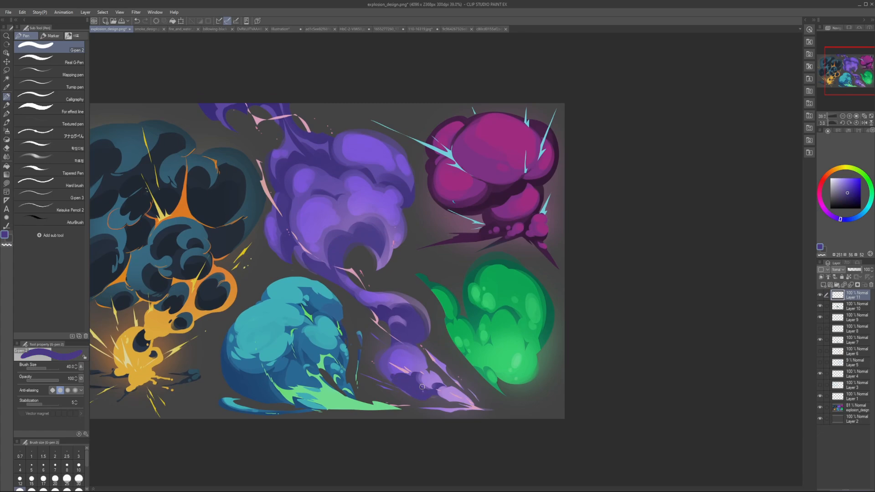
key("bracketleft")
key("bracketleft")
key("bracketleft")
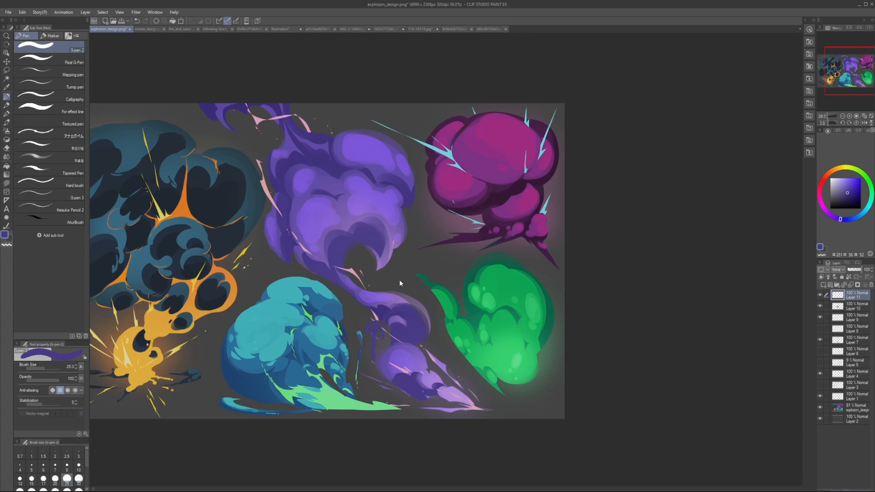
Step: Draw saturated blue arrows pointing at the repeated crescent shadows along the purple cloud and its trail, undoing them
left_click_drag(856, 192, 862, 178)
left_click_drag(372, 369, 381, 325)
mouse_move(352, 287)
left_mouse_down()
mouse_move(363, 246)
mouse_move(365, 266)
left_mouse_up()
left_click_drag(402, 346, 409, 327)
key("ctrl+z")
key("ctrl+z")
key("ctrl+z")
left_click_drag(410, 416, 418, 395)
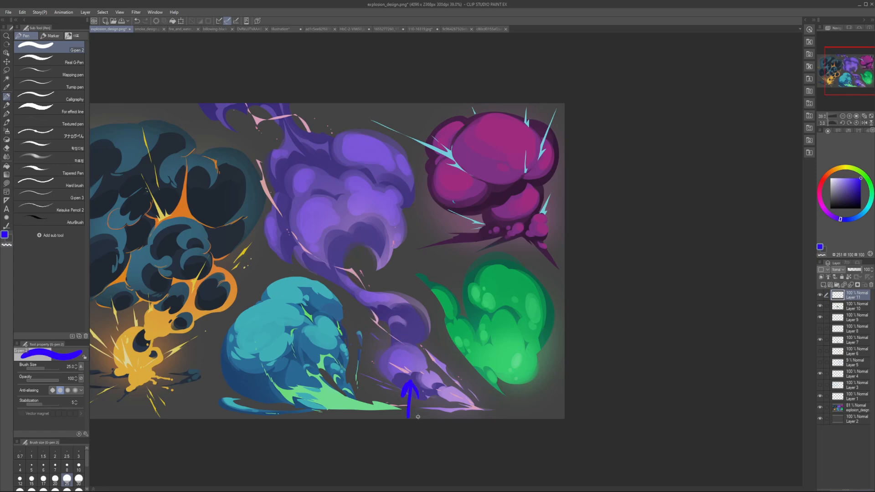
key("ctrl+z")
Step: Switch to Lasso fill with the lowest purple puff's light shade and try covering its crescent shadow, undoing the fills
left_click(7, 183)
left_click(412, 365, "alt")
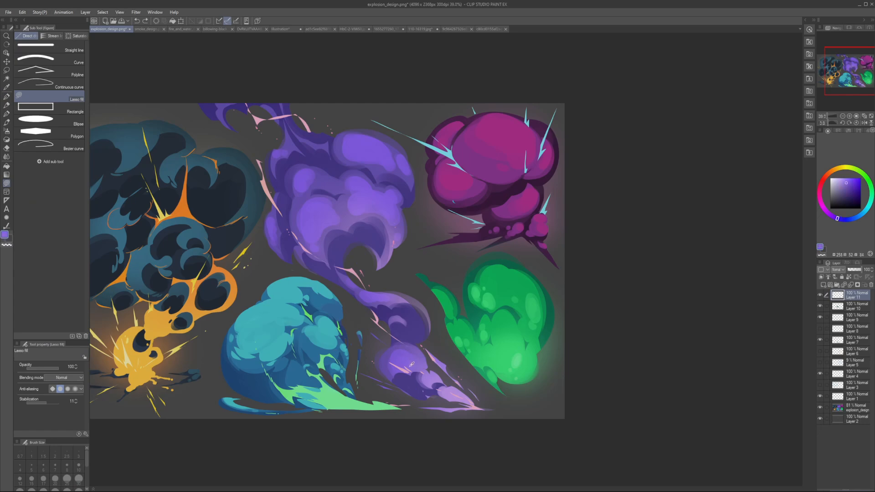
mouse_move(391, 363)
left_mouse_down()
mouse_move(416, 371)
mouse_move(397, 371)
left_mouse_up()
key("ctrl+z")
left_click(413, 386, "alt")
key("ctrl+z")
Step: Resample the lowest puff's purples and try reshaping its shadow edge with lasso fills, undoing the trial fills
left_click(394, 371, "alt")
left_click(411, 381, "alt")
left_click(418, 368, "alt")
mouse_move(417, 370)
left_mouse_down()
mouse_move(402, 376)
mouse_move(402, 362)
mouse_move(415, 380)
left_mouse_up()
key("ctrl+z")
key("ctrl+z")
key("ctrl+z")
Step: Sample a purple from the lowest puff and check the whole painting zoomed out in mirrored view
left_click(407, 360, "alt")
scroll(438, 371, "down", 3)
key("h")
key("h")
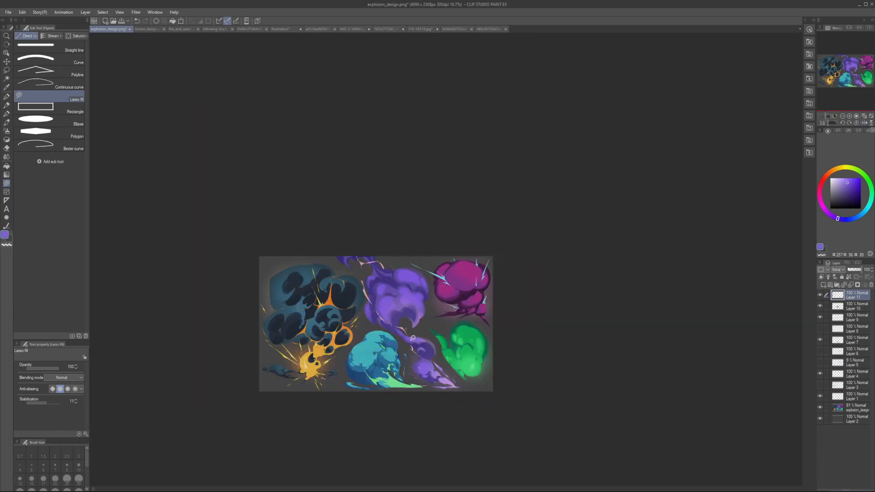
scroll(413, 338, "up", 2)
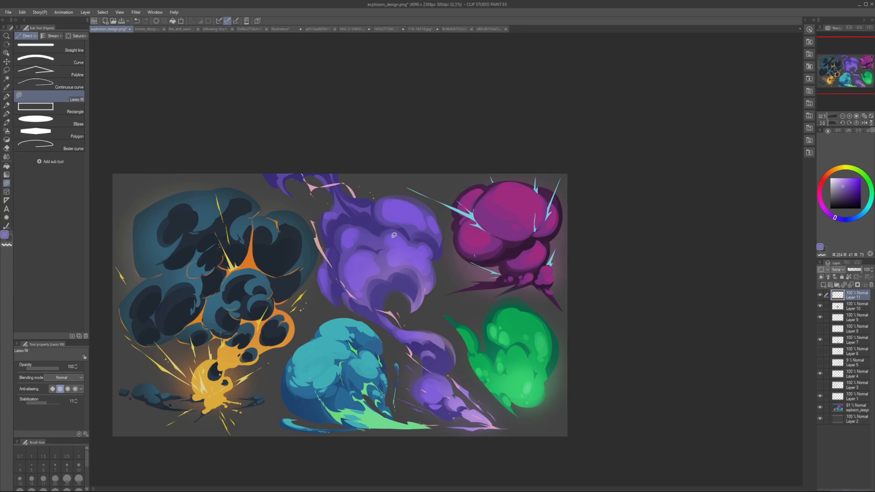
Step: Lasso-fill sampled dark purple over the crescent at the purple cloud's base to form one larger rounded shadow, undoing trial fills
left_click(380, 261, "alt")
left_click_drag(359, 285, 380, 269)
key("ctrl+z")
left_click(384, 284, "alt")
mouse_move(388, 286)
left_mouse_down()
mouse_move(411, 258)
mouse_move(420, 280)
mouse_move(403, 276)
mouse_move(415, 294)
left_mouse_up()
key("ctrl+z")
left_click_drag(427, 265, 412, 291)
mouse_move(410, 298)
left_mouse_down()
mouse_move(430, 279)
mouse_move(424, 299)
mouse_move(395, 286)
mouse_move(409, 300)
mouse_move(391, 283)
mouse_move(383, 291)
mouse_move(390, 295)
mouse_move(387, 283)
mouse_move(421, 279)
mouse_move(412, 297)
left_mouse_up()
key("ctrl+z")
key("ctrl+z")
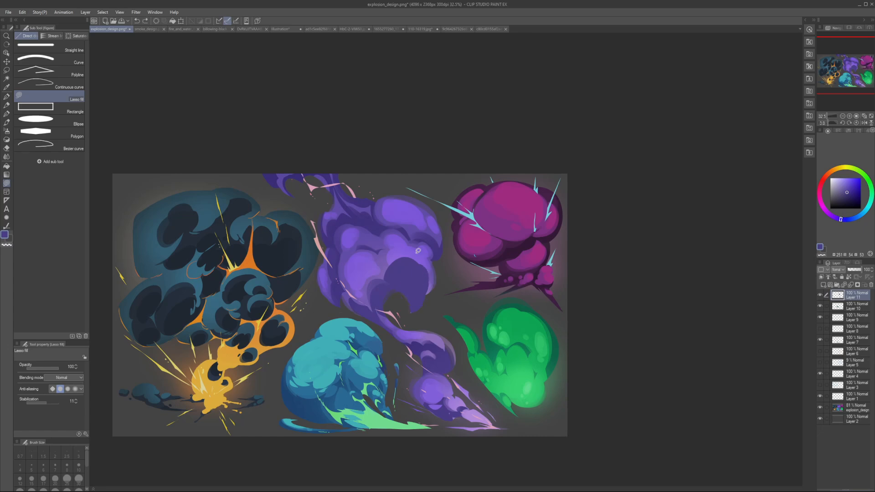
Step: Sample the lighter purple, carve the top edge of the base shadow with lasso fills and check it in mirrored view
left_click(417, 253, "alt")
mouse_move(402, 260)
left_mouse_down()
mouse_move(432, 260)
mouse_move(417, 256)
left_mouse_up()
mouse_move(396, 261)
left_mouse_down()
mouse_move(430, 257)
mouse_move(416, 262)
left_mouse_up()
key("h")
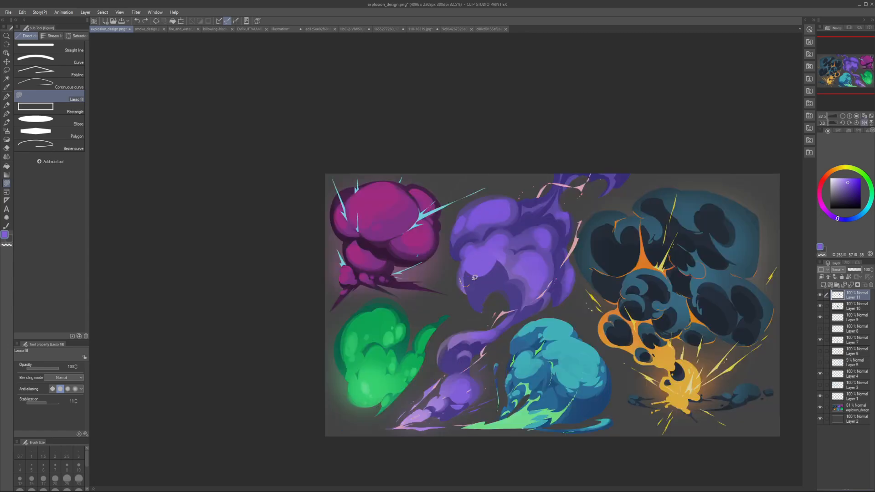
key("h")
scroll(410, 271, "down", 2)
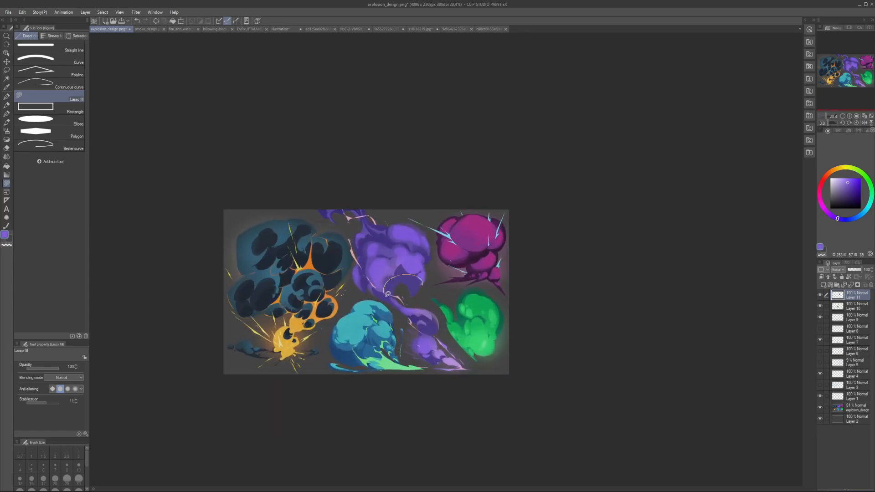
Step: Sample purples around the base shadow and try lasso fills along its left edge and the lobe above, undoing them
mouse_move(387, 293)
left_mouse_down()
mouse_move(423, 283)
mouse_move(400, 307)
mouse_move(384, 289)
left_mouse_up()
key("ctrl+z")
left_click(392, 299, "alt")
left_click(403, 278, "alt")
left_click(393, 260, "alt")
left_click_drag(393, 253, 373, 254)
key("ctrl+z")
Step: Lasso-fill sampled light purple across the purple cloud's lower-left lobes to merge them into one large mass
left_click(375, 256, "alt")
mouse_move(386, 241)
left_mouse_down()
mouse_move(386, 279)
mouse_move(369, 248)
mouse_move(394, 266)
mouse_move(383, 257)
mouse_move(387, 280)
mouse_move(367, 254)
mouse_move(388, 272)
mouse_move(395, 256)
mouse_move(385, 283)
left_mouse_up()
left_click(393, 266, "alt")
mouse_move(363, 256)
left_mouse_down()
mouse_move(390, 262)
mouse_move(387, 279)
left_mouse_up()
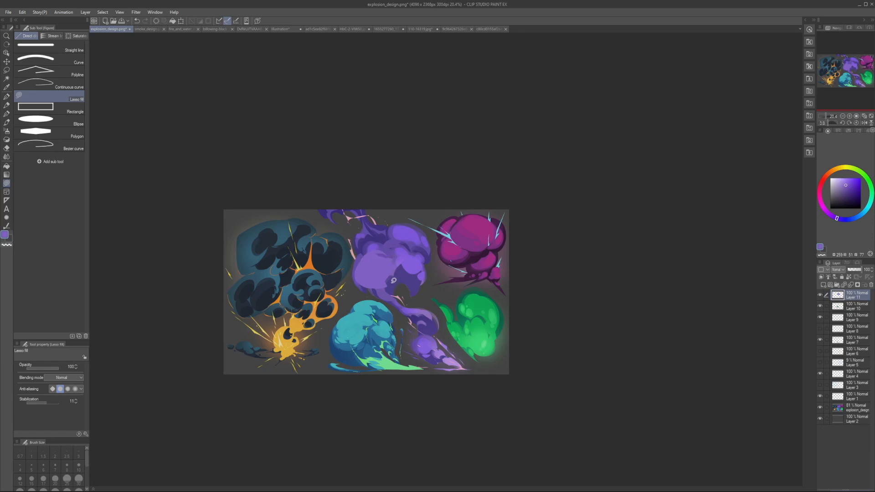
Step: Merge the purple cloud's upper and right lobes with lasso fills in sampled light purple and refine the edge above the shadow
mouse_move(396, 238)
left_mouse_down()
mouse_move(435, 253)
mouse_move(408, 244)
mouse_move(423, 231)
mouse_move(417, 255)
mouse_move(427, 247)
mouse_move(393, 258)
left_mouse_up()
key("ctrl+z")
mouse_move(366, 289)
left_mouse_down()
mouse_move(393, 276)
mouse_move(389, 285)
mouse_move(406, 274)
left_mouse_up()
left_click(394, 278, "alt")
mouse_move(396, 274)
left_mouse_down()
mouse_move(414, 280)
mouse_move(420, 271)
mouse_move(399, 260)
left_mouse_up()
left_click(420, 271, "alt")
left_click(390, 243, "alt")
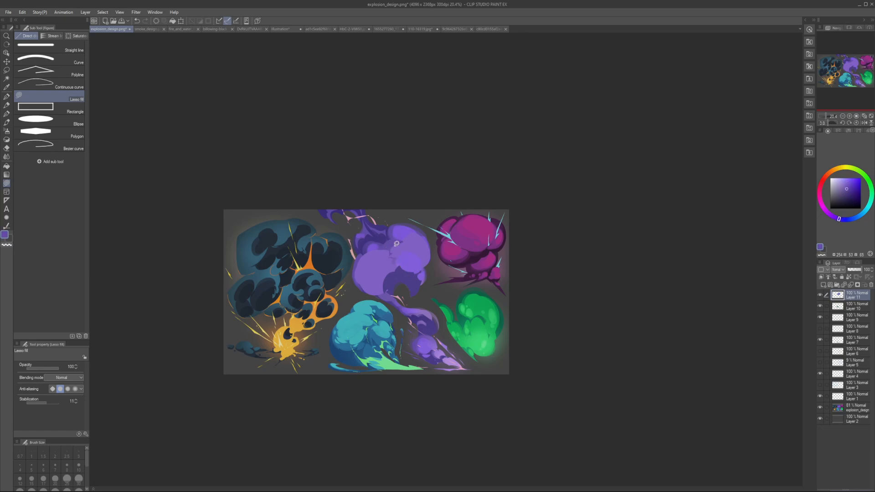
Step: Rework the shading between the purple cloud's lower-left and upper lobes with sampled purple lasso fills, undoing the last ones
mouse_move(379, 286)
left_mouse_down()
mouse_move(385, 272)
mouse_move(387, 279)
left_mouse_up()
left_click(393, 270, "alt")
left_click(392, 253, "alt")
left_click_drag(364, 255, 380, 238)
left_click(365, 237, "alt")
left_click(379, 254, "alt")
key("ctrl+z")
Step: Lasso-fill sampled darker purple at the cloud's upper-left edge, undoing the first tries, and check it in mirrored view
key("ctrl+z")
left_click(377, 233, "alt")
key("ctrl+z")
left_click_drag(381, 232, 380, 232)
key("ctrl+z")
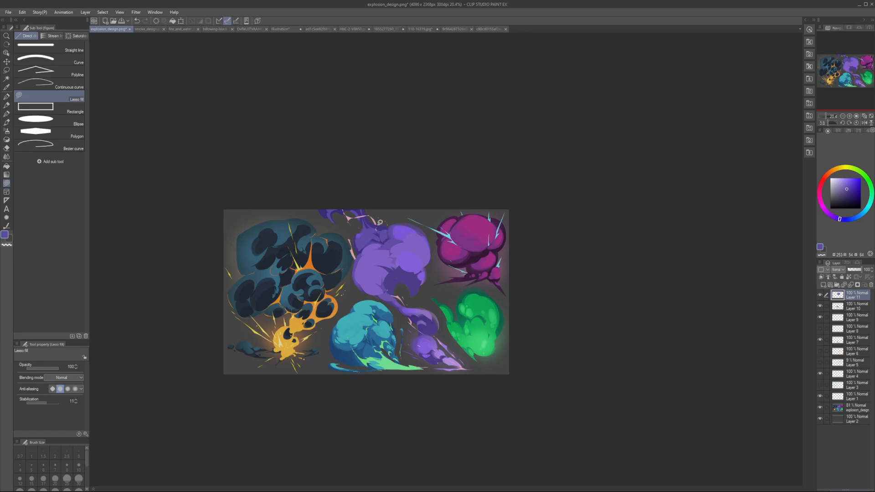
left_click_drag(384, 228, 389, 232)
key("h")
key("h")
Step: Resample the light purple, check the simplified cloud zoomed out in mirrored view and lasso-fill along the base shadow's upper edge
left_click(405, 277, "alt")
left_click(408, 274, "alt")
left_click(392, 231, "alt")
scroll(402, 241, "down", 2)
key("h")
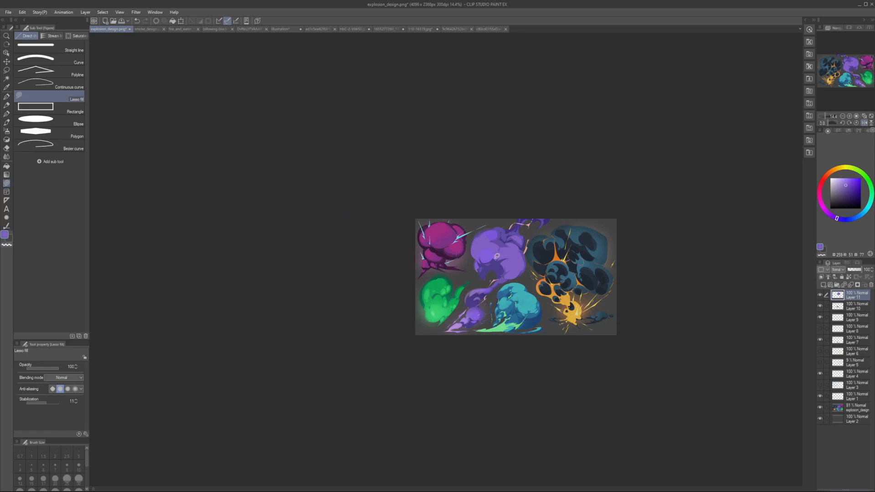
key("h")
scroll(400, 265, "up", 4)
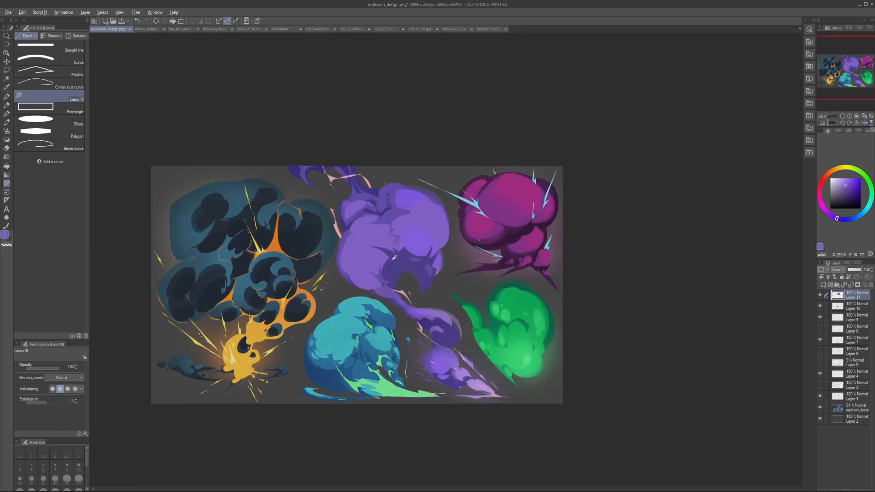
mouse_move(395, 258)
left_mouse_down()
mouse_move(392, 237)
mouse_move(408, 251)
mouse_move(420, 228)
mouse_move(421, 254)
mouse_move(431, 254)
mouse_move(410, 268)
mouse_move(435, 242)
left_mouse_up()
Step: Draw four dark grey pen curves over the purple cloud's merged lobes to show their flow, undo them and reduce the pen size
key("p")
key("x")
left_click_drag(425, 202, 417, 256)
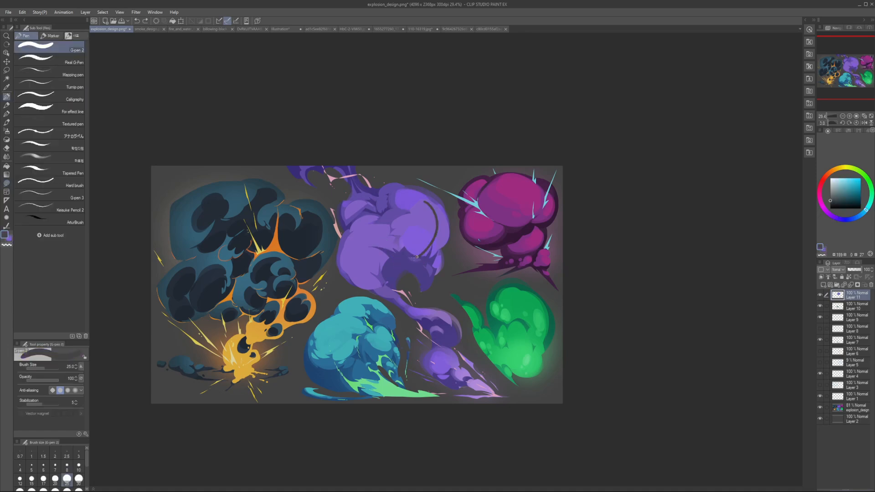
left_click_drag(391, 203, 401, 254)
mouse_move(351, 229)
left_mouse_down()
mouse_move(365, 227)
mouse_move(393, 251)
left_mouse_up()
left_click_drag(347, 253, 384, 266)
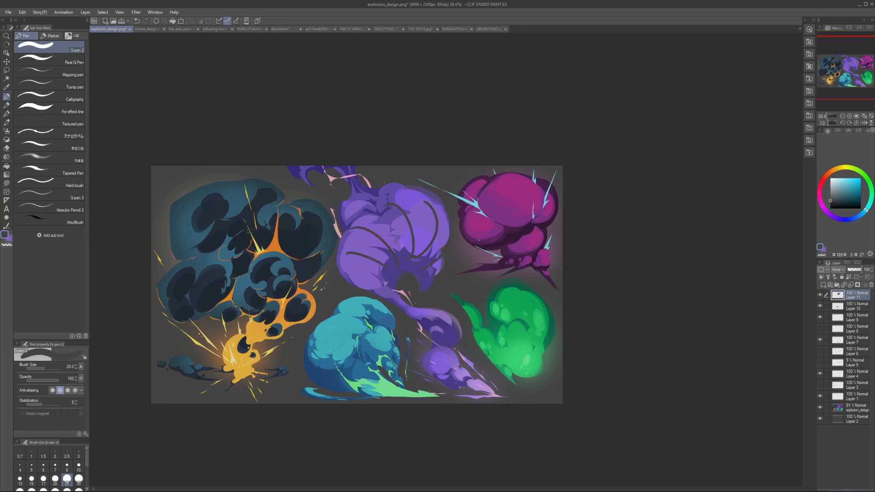
key("ctrl+z")
key("ctrl+z")
key("ctrl+z")
key("ctrl+z")
key("ctrl+z")
key("bracketleft")
key("bracketleft")
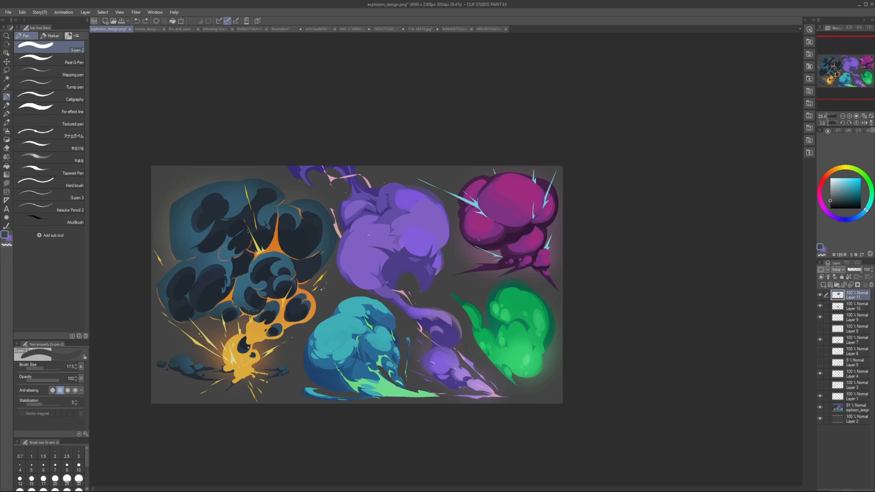
Step: Rework the purple cloud's lower-left lobe and base shadow with sampled purple lasso fills, undoing the last ones
left_click(7, 182)
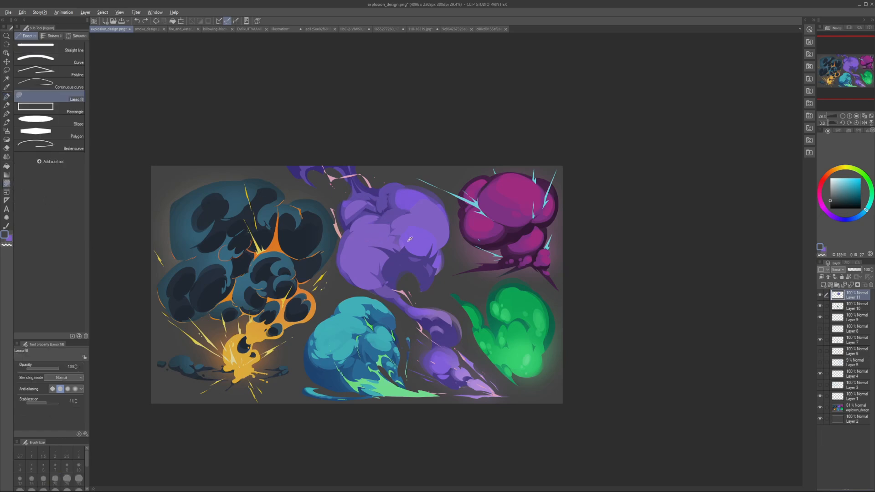
left_click(387, 249, "alt")
left_click(396, 270, "alt")
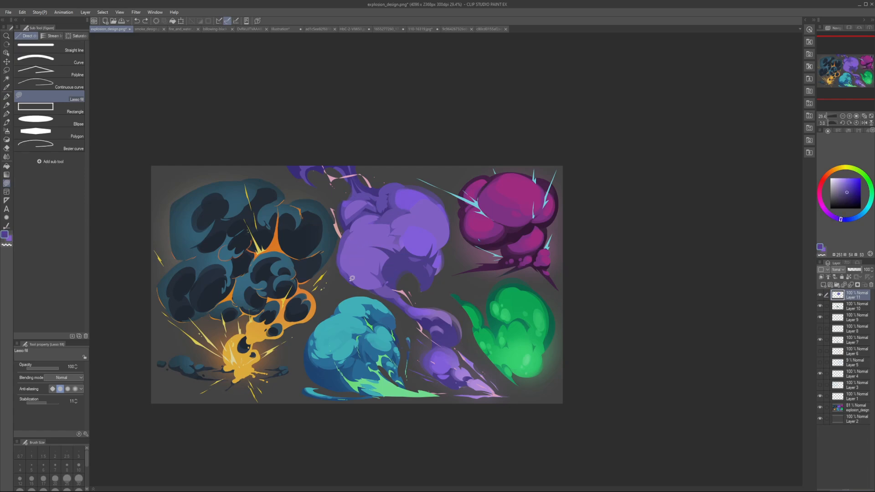
mouse_move(352, 279)
left_mouse_down()
mouse_move(339, 258)
mouse_move(352, 278)
left_mouse_up()
left_click(350, 263, "alt")
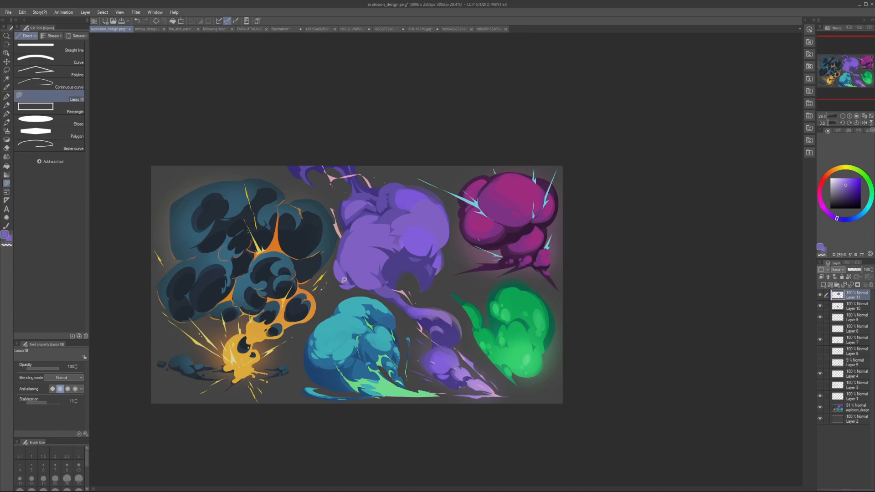
left_click(381, 268, "alt")
mouse_move(387, 274)
left_mouse_down()
mouse_move(439, 267)
mouse_move(406, 264)
mouse_move(393, 274)
left_mouse_up()
key("ctrl+z")
key("ctrl+z")
Step: Lasso-fill the purple cloud's right edge, undo it, retouch the upper-left edge and check the result in mirrored view
key("ctrl+z")
mouse_move(440, 249)
left_mouse_down()
mouse_move(449, 242)
mouse_move(437, 237)
mouse_move(450, 233)
mouse_move(449, 243)
left_mouse_up()
key("ctrl+z")
mouse_move(345, 221)
left_mouse_down()
mouse_move(352, 226)
mouse_move(345, 221)
left_mouse_up()
left_click(348, 218, "alt")
scroll(347, 218, "down", 3)
key("h")
key("h")
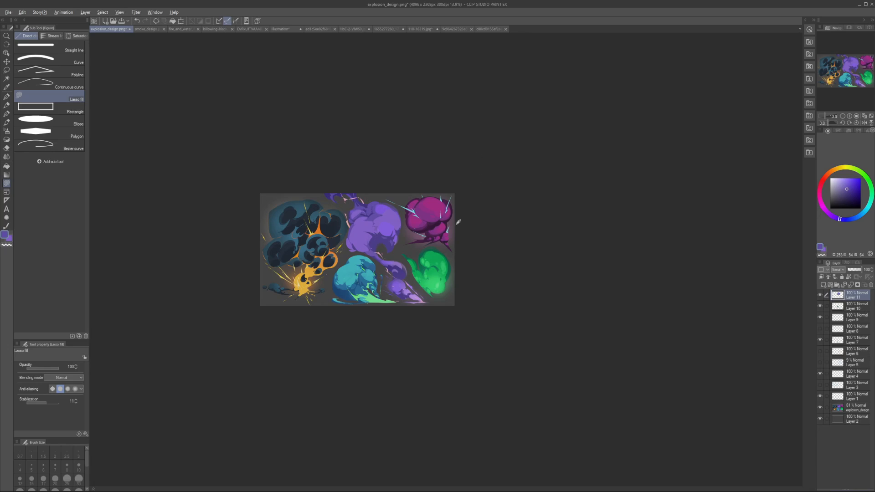
Step: Examine the simplified purple cloud beside the other explosions in normal and mirrored views
scroll(438, 263, "up", 4)
key("h")
left_click_drag(460, 281, 393, 294)
key("p")
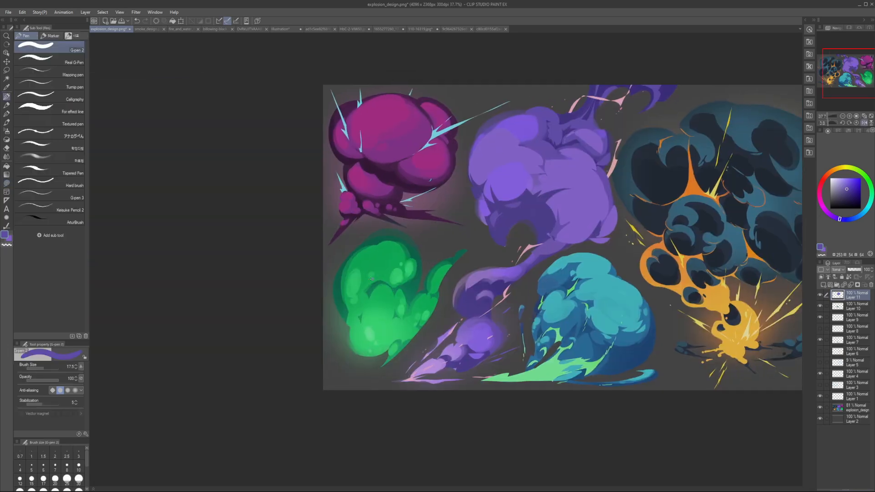
key("h")
left_click_drag(533, 309, 481, 295)
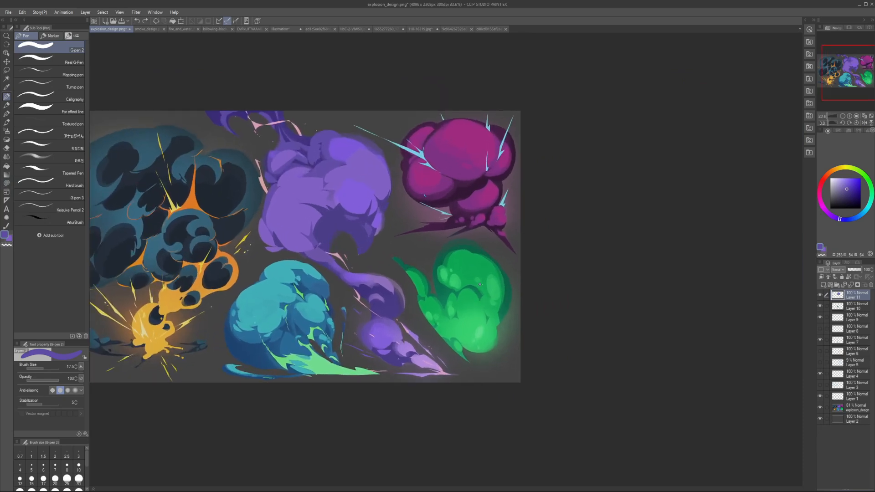
left_click_drag(428, 196, 473, 230)
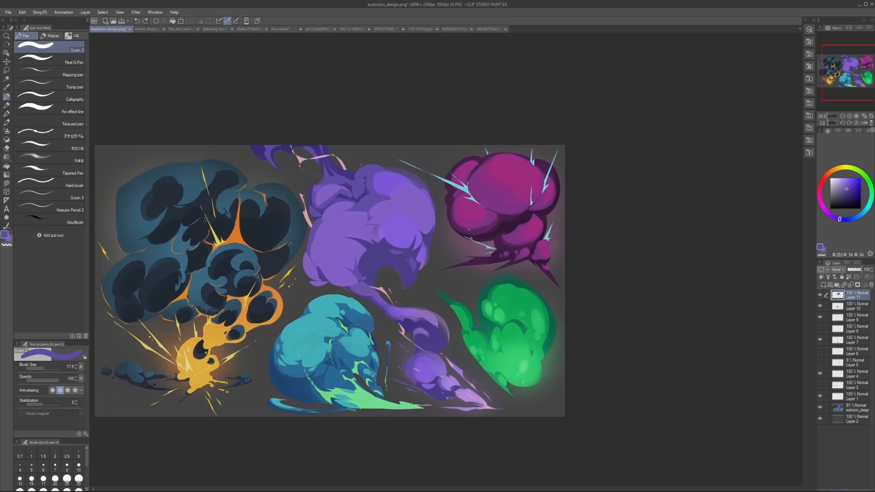
left_click_drag(419, 300, 425, 299)
key("h")
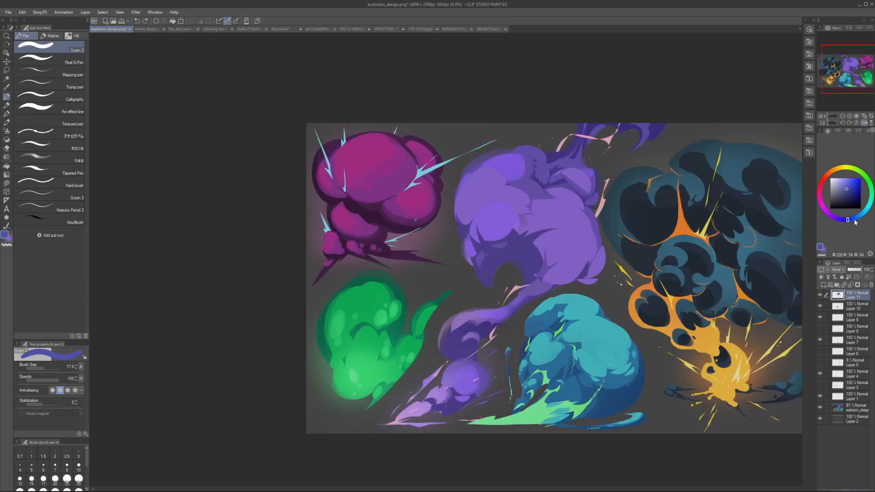
Step: Pick magenta for the G-pen, enlarge it, sketch curves over the green cloud's tail and undo them
left_click(859, 217)
left_click(860, 178)
key("bracketleft")
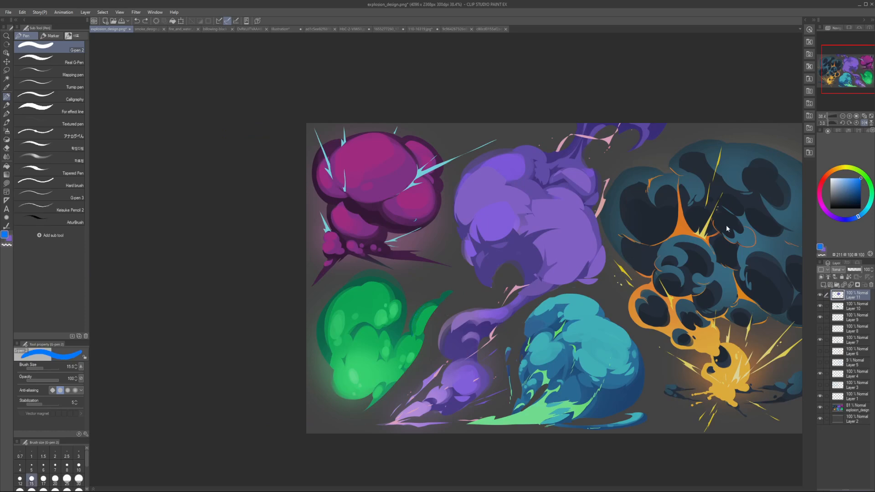
left_click(823, 206)
key("bracketright")
key("bracketright")
key("bracketright")
mouse_move(413, 335)
left_mouse_down()
mouse_move(432, 300)
mouse_move(446, 309)
left_mouse_up()
mouse_move(414, 337)
left_mouse_down()
mouse_move(436, 325)
mouse_move(392, 359)
mouse_move(412, 352)
left_mouse_up()
key("ctrl+z")
key("ctrl+z")
key("ctrl+z")
Step: Outline the green cloud's tail and adjoining lower lobe in magenta with a size 15 pen, erasing stray lines
key("bracketleft")
key("bracketleft")
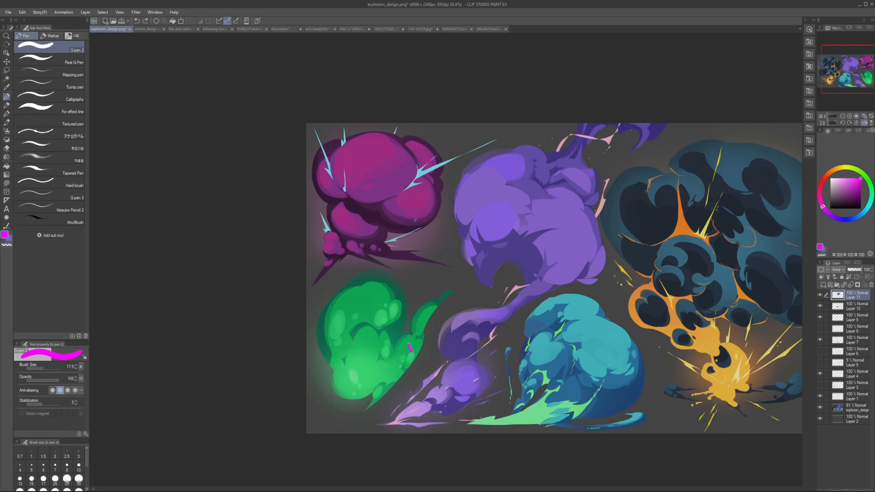
mouse_move(436, 310)
left_mouse_down()
mouse_move(409, 343)
mouse_move(424, 339)
left_mouse_up()
left_click(32, 478)
left_click_drag(399, 343, 383, 386)
left_click_drag(378, 356, 402, 376)
key("e")
mouse_move(436, 314)
left_mouse_down()
mouse_move(422, 318)
mouse_move(430, 320)
mouse_move(422, 345)
left_mouse_up()
key("p")
Step: Thicken the magenta outline on the green cloud's small lower lobe and draw arcs around its base, undoing the last strokes
key("bracketleft")
left_click_drag(375, 364, 380, 385)
mouse_move(374, 367)
left_mouse_down()
mouse_move(374, 383)
mouse_move(341, 383)
mouse_move(378, 387)
left_mouse_up()
key("bracketright")
key("bracketright")
key("bracketright")
mouse_move(332, 361)
left_mouse_down()
mouse_move(336, 385)
mouse_move(375, 389)
left_mouse_up()
mouse_move(331, 359)
left_mouse_down()
mouse_move(353, 334)
mouse_move(380, 332)
left_mouse_up()
key("ctrl+z")
key("ctrl+z")
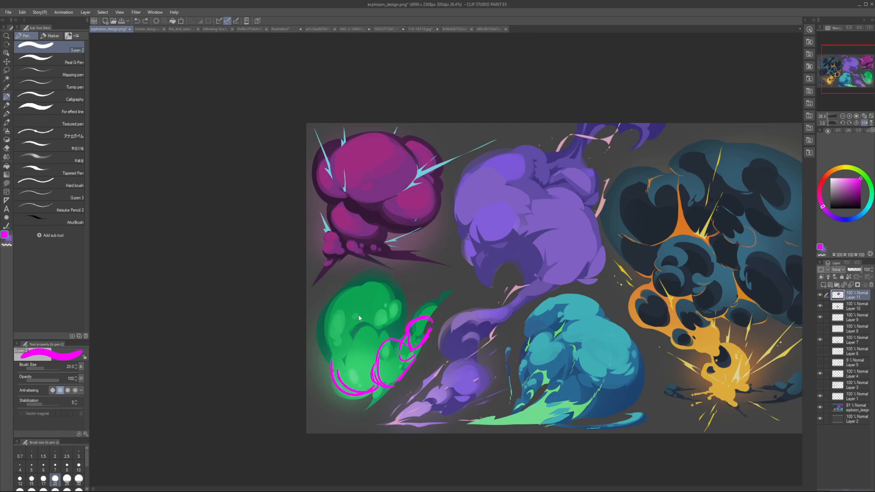
Step: Draw magenta lines and small ovals along the sides of the green cloud's bright lower lobe at pen size 17.5, then undo them
key("bracketleft")
key("h")
key("h")
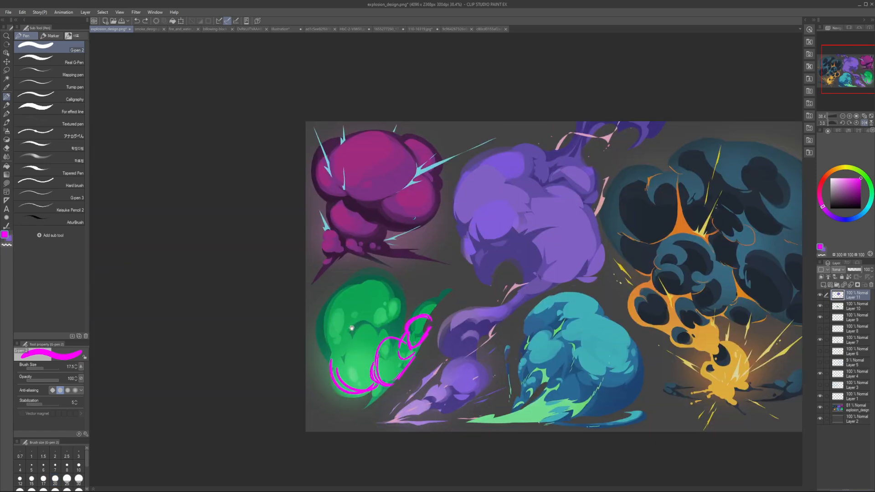
left_click_drag(361, 340, 370, 303)
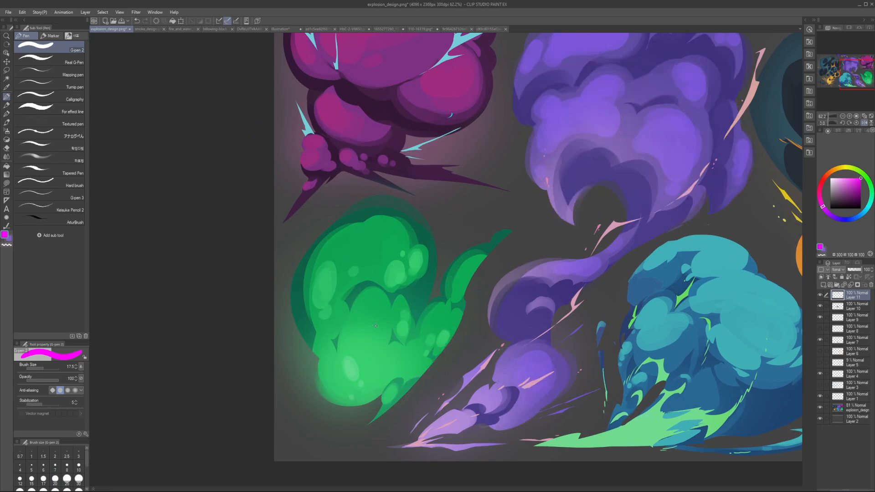
left_click_drag(341, 309, 332, 384)
left_click_drag(392, 306, 384, 375)
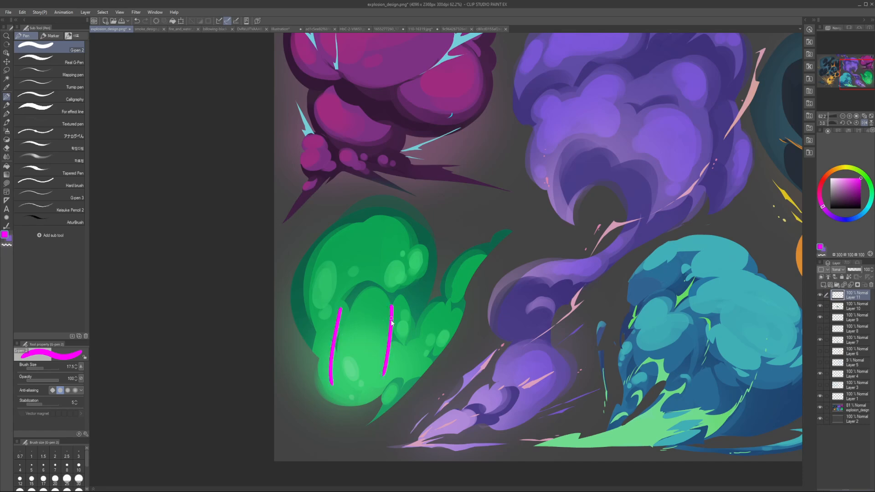
key("ctrl+z")
mouse_move(403, 302)
left_mouse_down()
mouse_move(392, 370)
mouse_move(389, 347)
mouse_move(387, 363)
left_mouse_up()
key("ctrl+z")
left_click_drag(318, 323, 320, 340)
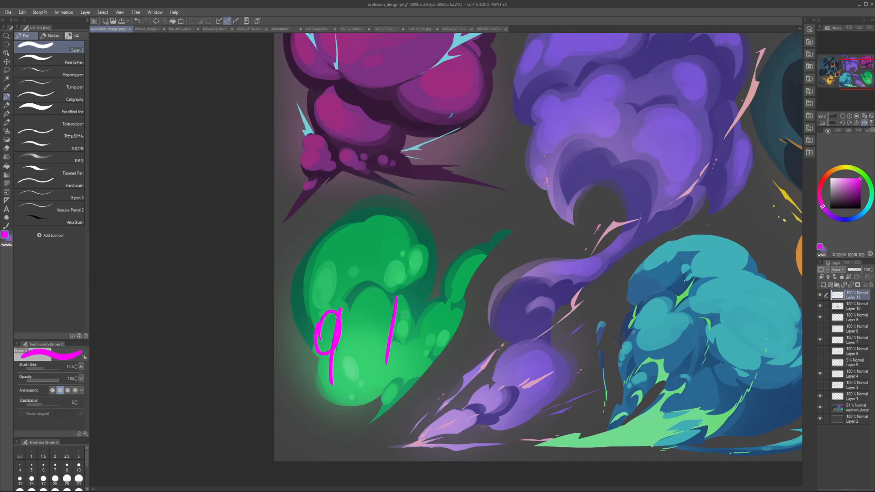
left_click_drag(393, 305, 377, 331)
key("ctrl+z")
key("ctrl+z")
key("ctrl+z")
key("ctrl+z")
Step: Undo back to the simplified purple cloud with magenta outlines only on the green cloud's tail and small lobe, comparing mirrored views
key("h")
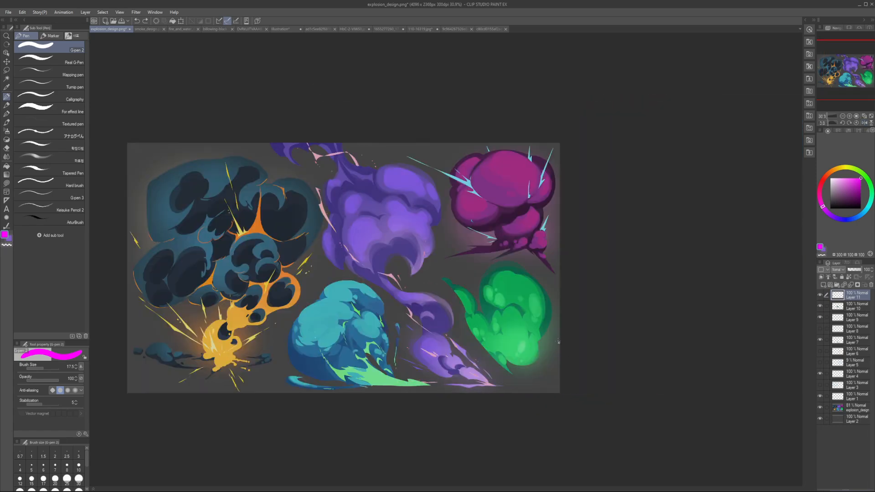
key("h")
key("ctrl+z")
key("ctrl+z")
key("ctrl+z")
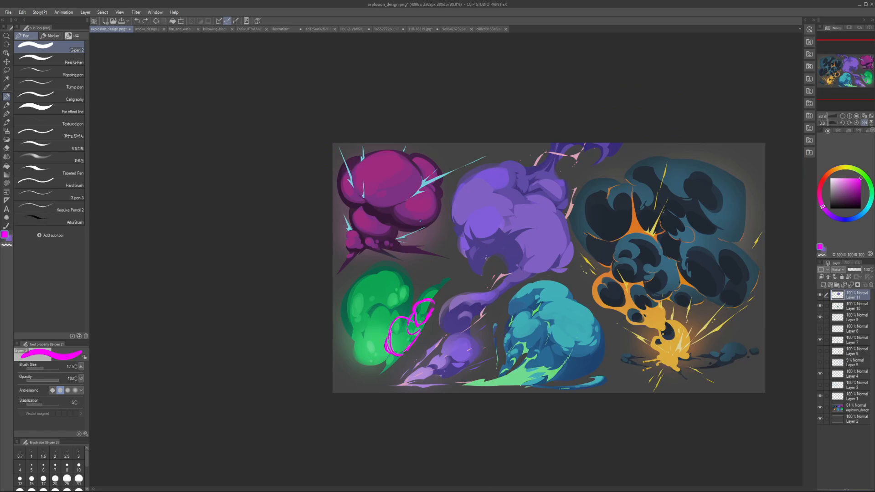
left_click_drag(486, 259, 405, 339)
key("h")
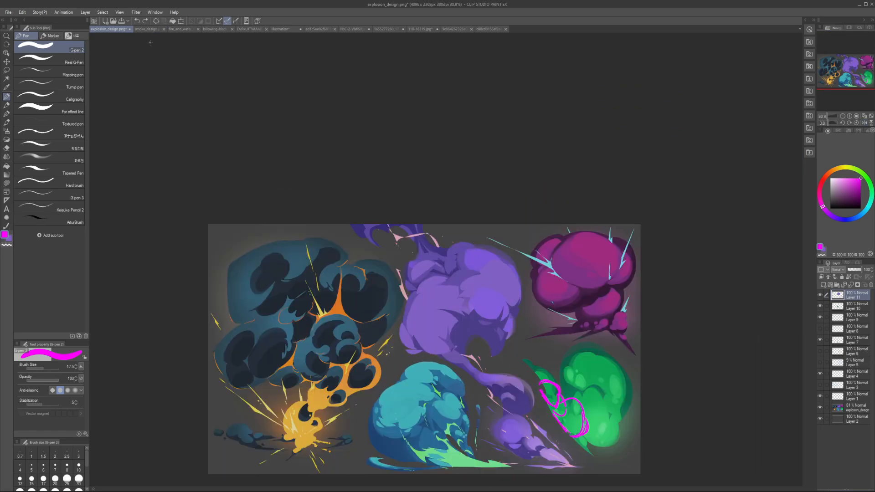
Step: Switch to smoke_design.png, add a new layer, set the pen size to 30 and undo a test stroke
left_click(146, 29)
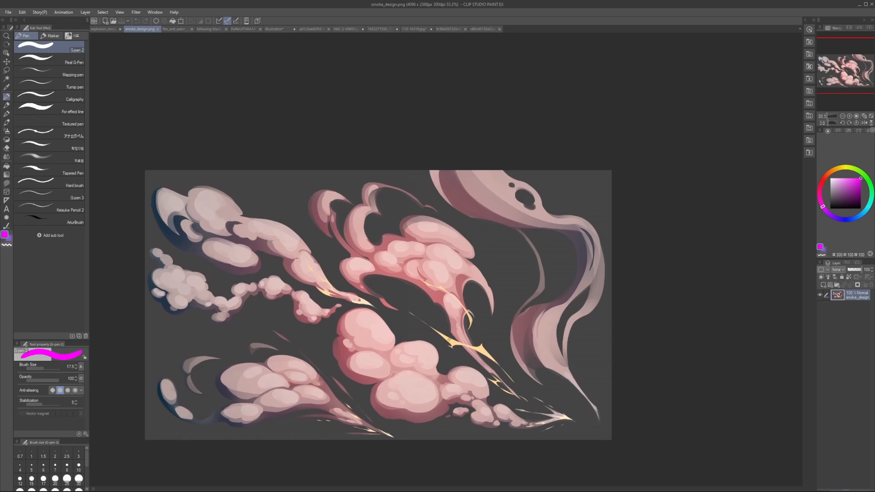
left_click_drag(352, 290, 360, 294)
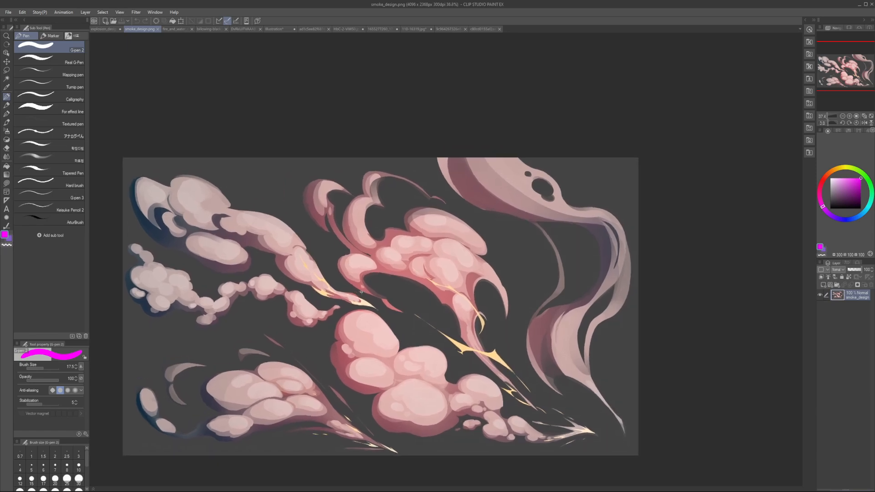
key("ctrl+shift+n")
key("]")
key("]")
key("]")
key("]")
mouse_move(244, 363)
left_mouse_down()
mouse_move(287, 280)
mouse_move(334, 262)
left_mouse_up()
key("ctrl+z")
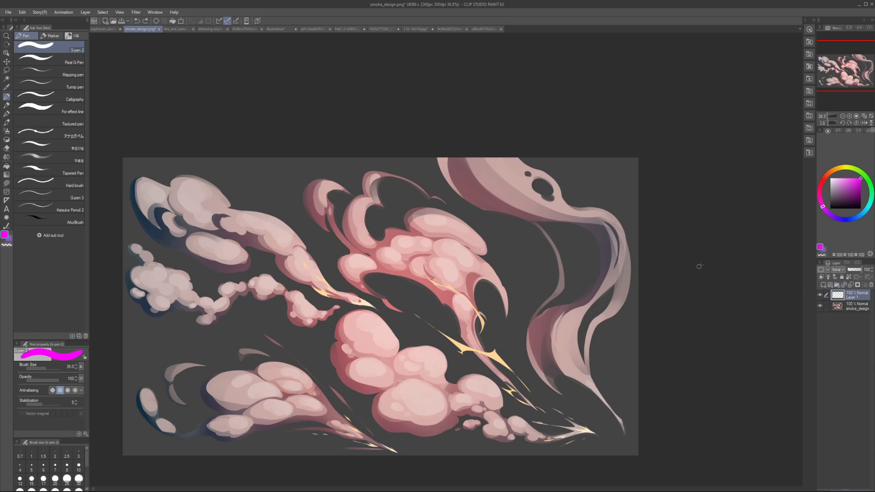
Step: Add a layer beneath the smoke artwork and fill it with the dark grey sampled from the background
key("ctrl+shift+n")
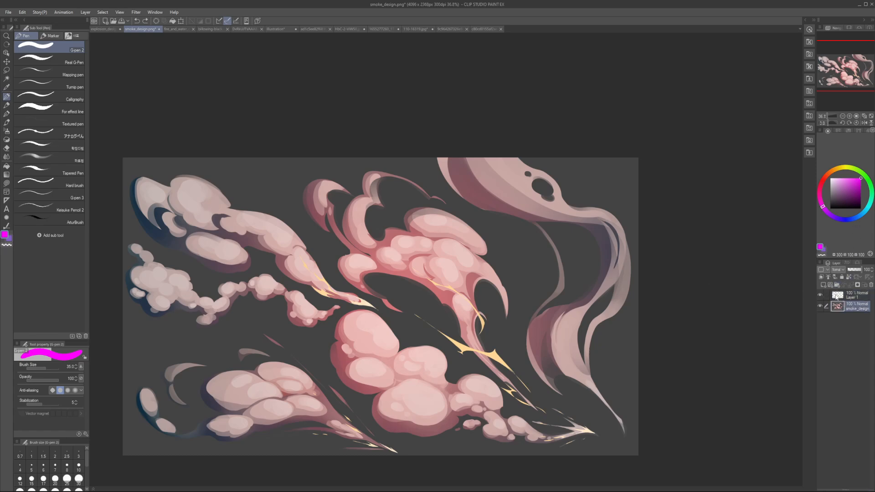
left_click_drag(840, 307, 842, 325)
left_click(830, 195)
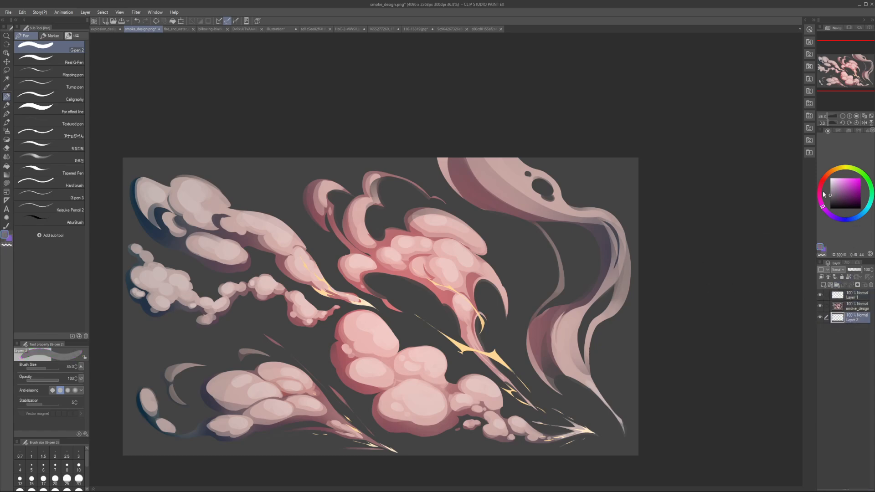
key("alt+BackSpace")
left_click(541, 269, "alt")
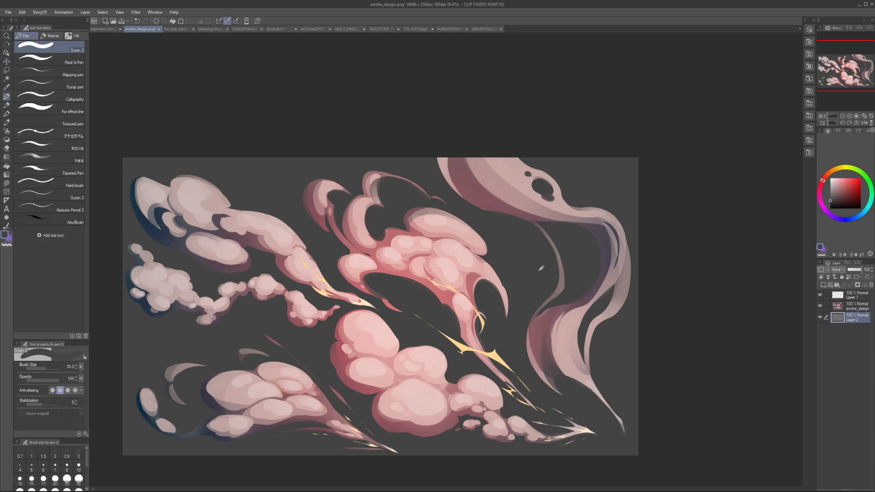
key("alt+BackSpace")
Step: Lower the smoke_design layer's opacity to 24% and add a new layer above Layer 1
left_click(842, 307)
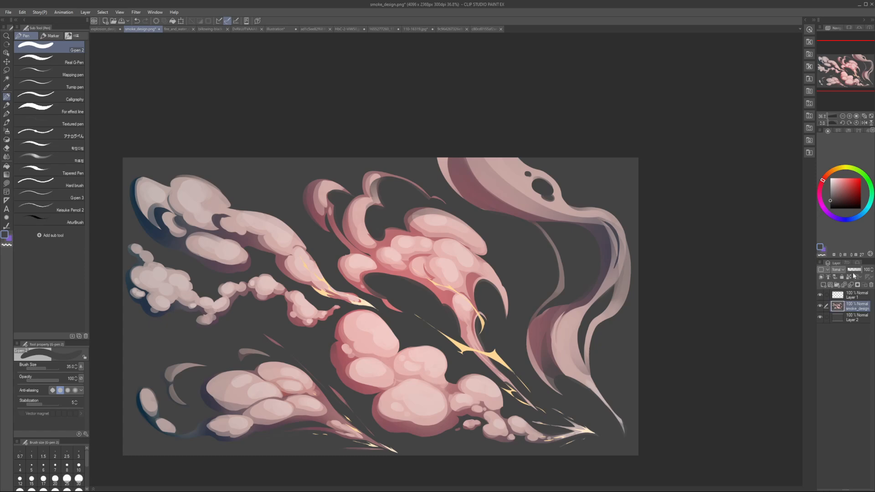
left_click_drag(856, 269, 851, 267)
left_click(841, 298)
key("ctrl+shift+n")
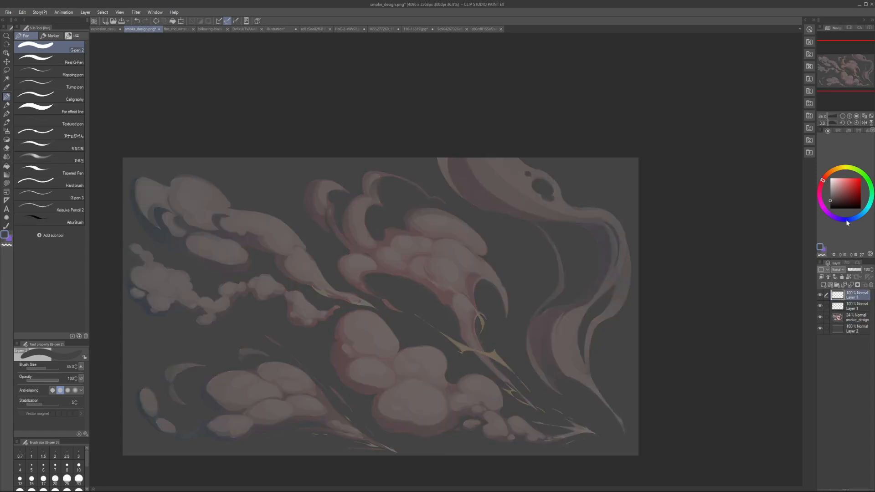
Step: Draw red ellipses over the lower middle smoke lobes with a size 20 pen, then undo them
left_click(55, 478)
mouse_move(422, 347)
left_mouse_down()
mouse_move(438, 372)
mouse_move(413, 349)
left_mouse_up()
left_click_drag(410, 382, 410, 378)
key("ctrl+z")
key("ctrl+z")
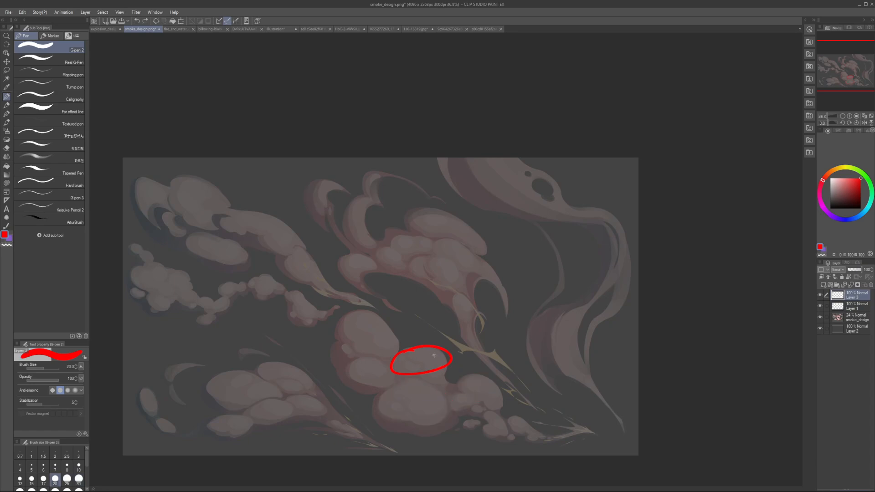
Step: Sketch a large red rounded form with stacked ovals over the central smoke at pen size 50, then undo the strokes
key("bracketright")
key("bracketright")
key("bracketright")
key("bracketright")
mouse_move(383, 261)
left_mouse_down()
mouse_move(420, 335)
mouse_move(506, 321)
mouse_move(487, 332)
left_mouse_up()
mouse_move(433, 334)
left_mouse_down()
mouse_move(499, 345)
mouse_move(529, 320)
mouse_move(521, 317)
left_mouse_up()
key("ctrl+z")
mouse_move(417, 251)
left_mouse_down()
mouse_move(402, 256)
mouse_move(418, 290)
mouse_move(465, 314)
mouse_move(426, 331)
left_mouse_up()
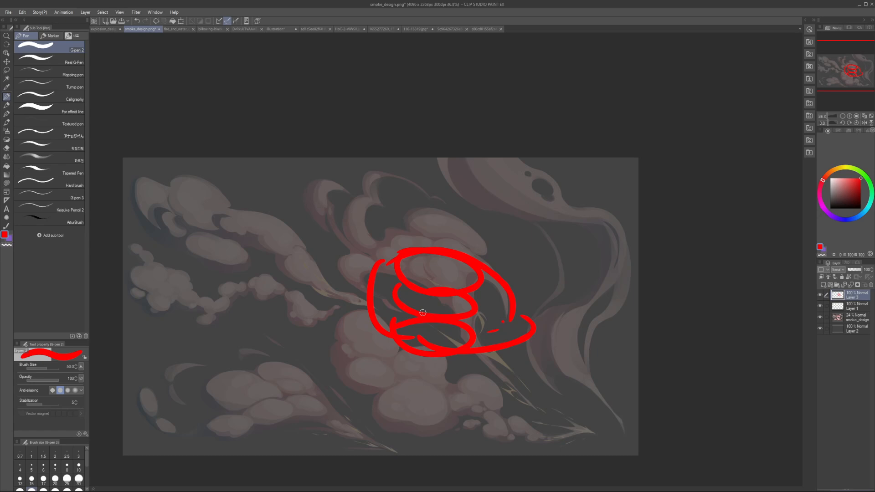
key("ctrl+z")
key("ctrl+z")
key("ctrl+z")
key("ctrl+z")
key("ctrl+z")
key("ctrl+z")
key("ctrl+z")
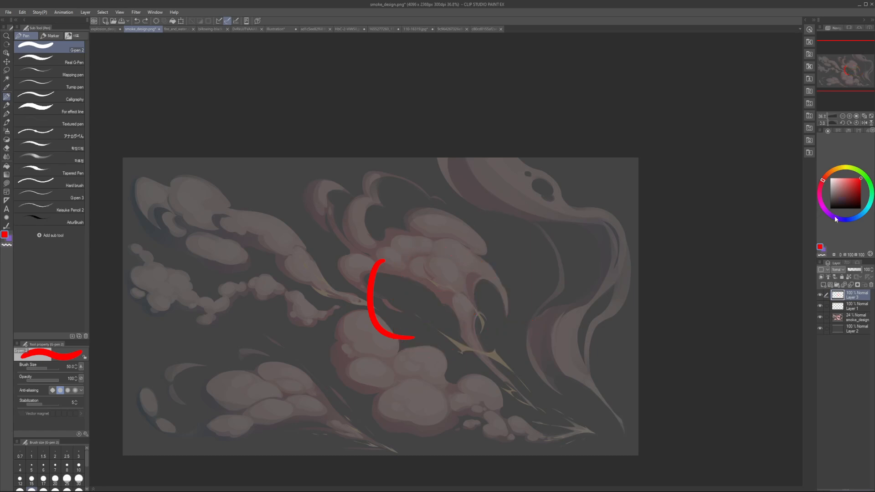
Step: Switch the pen to cyan, draw a wide ellipse with curved contour bands over the central smoke, and undo it
left_click_drag(835, 220, 866, 210)
key("ctrl+z")
left_click_drag(469, 249, 444, 254)
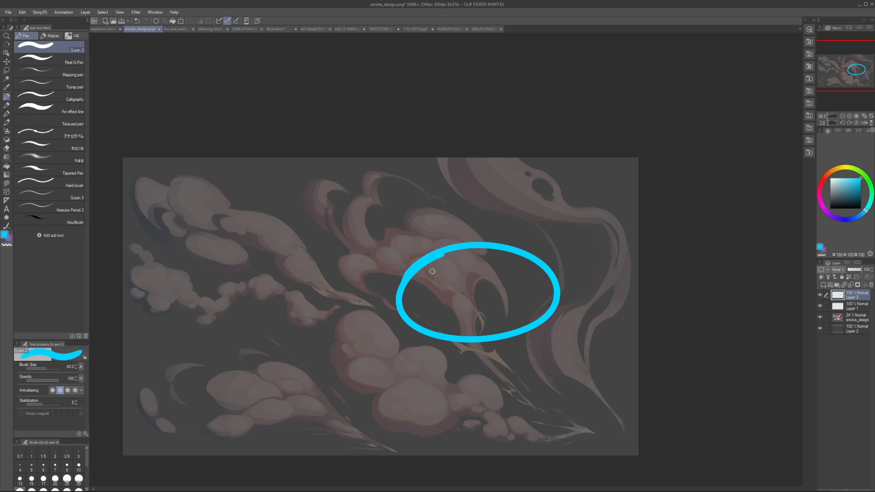
mouse_move(406, 283)
left_mouse_down()
mouse_move(558, 265)
mouse_move(577, 291)
left_mouse_up()
left_click_drag(405, 301, 555, 293)
mouse_move(407, 312)
left_mouse_down()
mouse_move(546, 293)
mouse_move(415, 313)
mouse_move(560, 311)
left_mouse_up()
key("ctrl+z")
mouse_move(443, 244)
left_mouse_down()
mouse_move(457, 247)
mouse_move(443, 247)
left_mouse_up()
mouse_move(438, 329)
left_mouse_down()
mouse_move(457, 339)
mouse_move(448, 327)
left_mouse_up()
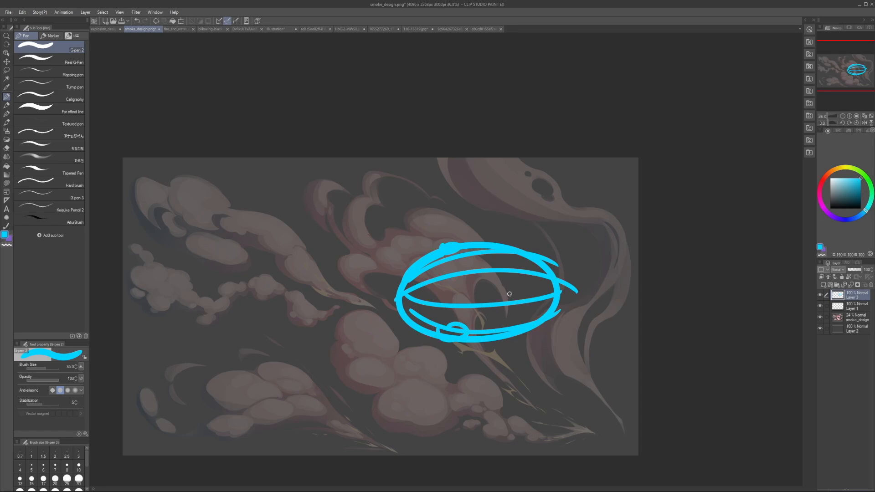
key("ctrl+z")
key("ctrl+z")
key("ctrl+z")
key("ctrl+z")
key("ctrl+z")
key("ctrl+z")
key("ctrl+z")
key("ctrl+z")
key("ctrl+z")
key("ctrl+z")
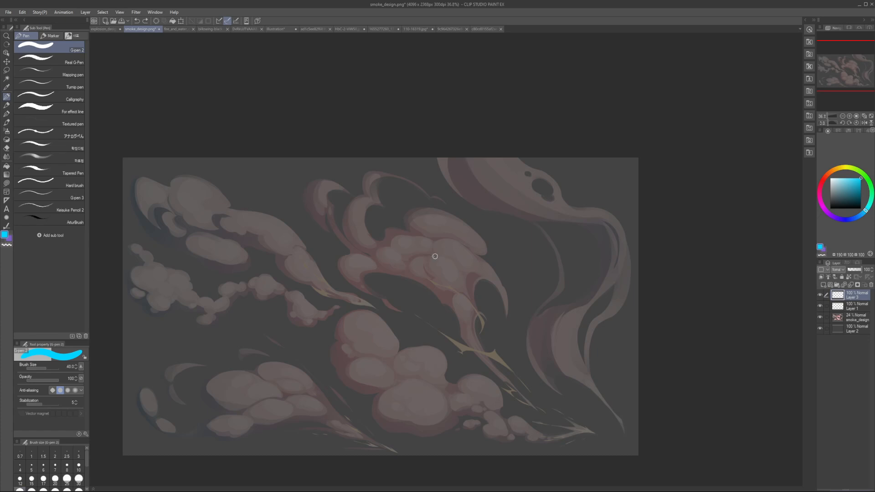
Step: Draw two overlapping cyan lobes over the central smoke and add curved contour lines across the front one
left_click_drag(372, 285, 519, 306)
left_click_drag(356, 298, 525, 335)
mouse_move(423, 339)
left_mouse_down()
mouse_move(511, 285)
mouse_move(486, 375)
left_mouse_up()
mouse_move(413, 340)
left_mouse_down()
mouse_move(424, 369)
mouse_move(538, 367)
left_mouse_up()
key("e")
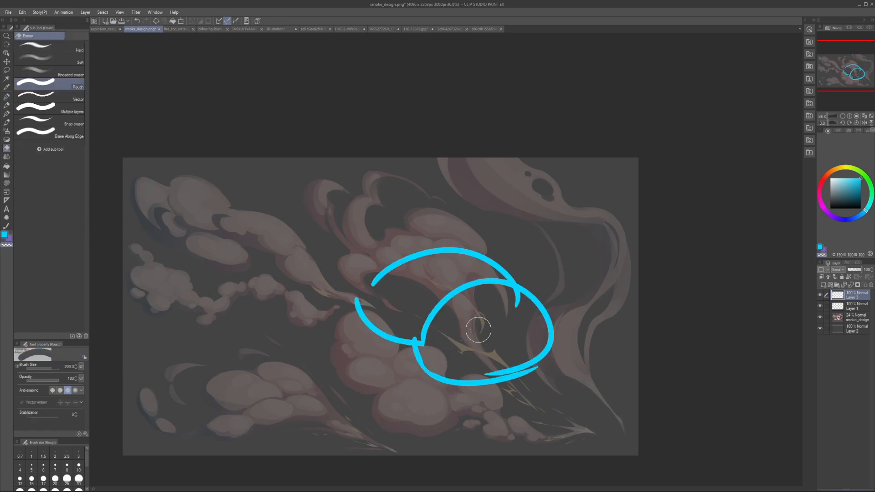
key("p")
left_click_drag(423, 348, 557, 324)
left_click_drag(426, 365, 511, 356)
Step: Add a third cyan lobe behind the other two with a thickened outer edge and inner contour arcs, undoing misplaced strokes
left_click_drag(413, 234, 529, 288)
key("ctrl+z")
mouse_move(430, 259)
left_mouse_down()
mouse_move(460, 226)
mouse_move(503, 222)
left_mouse_up()
left_click_drag(543, 250, 549, 299)
mouse_move(549, 299)
left_mouse_down()
mouse_move(502, 235)
mouse_move(549, 302)
mouse_move(461, 232)
left_mouse_up()
left_click_drag(450, 265, 541, 259)
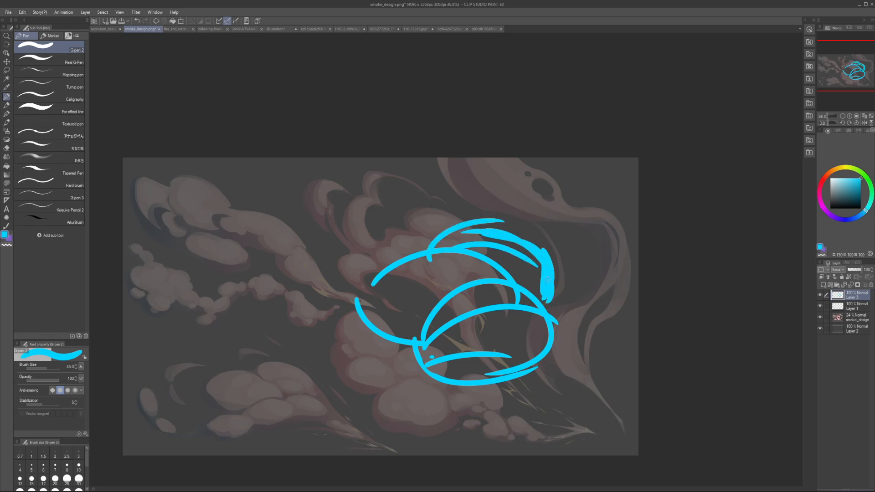
key("ctrl+z")
mouse_move(453, 257)
left_mouse_down()
mouse_move(542, 258)
mouse_move(545, 277)
mouse_move(471, 227)
left_mouse_up()
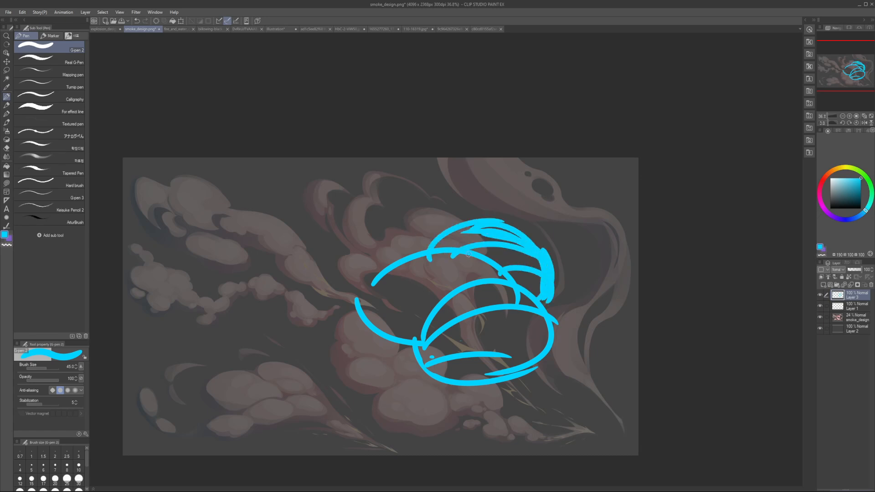
Step: Thin the rear lobe's thick upper edge by painting with transparent colour at size 40, undoing one stroke
key("c")
mouse_move(519, 242)
left_mouse_down()
mouse_move(473, 232)
mouse_move(515, 235)
left_mouse_up()
key("c")
mouse_move(447, 245)
left_mouse_down()
mouse_move(513, 236)
mouse_move(521, 245)
mouse_move(513, 237)
left_mouse_up()
key("ctrl+z")
key("bracketleft")
key("c")
mouse_move(483, 233)
left_mouse_down()
mouse_move(449, 249)
mouse_move(519, 240)
left_mouse_up()
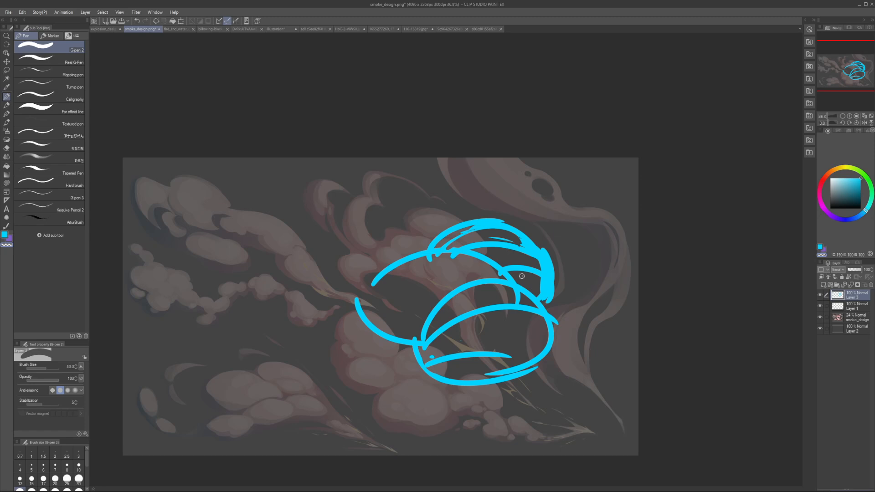
Step: Clear the cyan lobes from the sketch layer and switch the pen colour to purple
key("k")
mouse_move(490, 289)
left_mouse_down()
mouse_move(549, 260)
mouse_move(463, 254)
mouse_move(423, 234)
mouse_move(436, 242)
mouse_move(395, 283)
left_mouse_up()
left_click(824, 297)
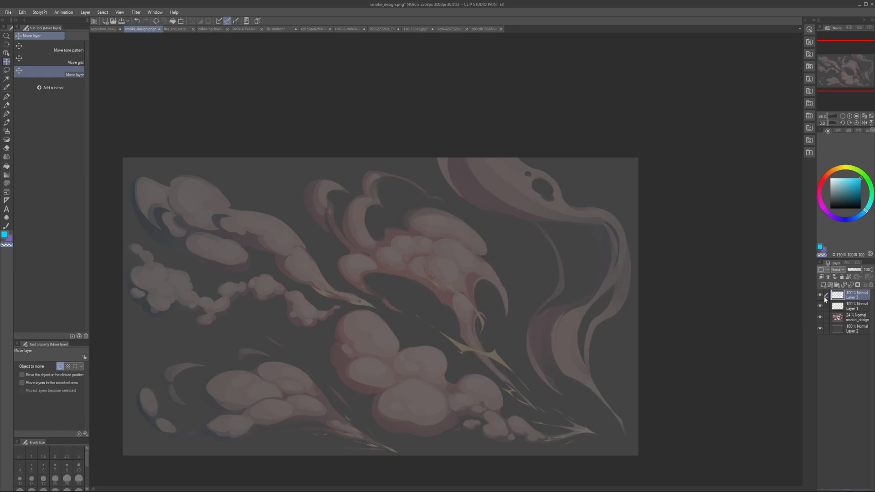
key("p")
left_click(832, 217)
left_click_drag(832, 217, 828, 213)
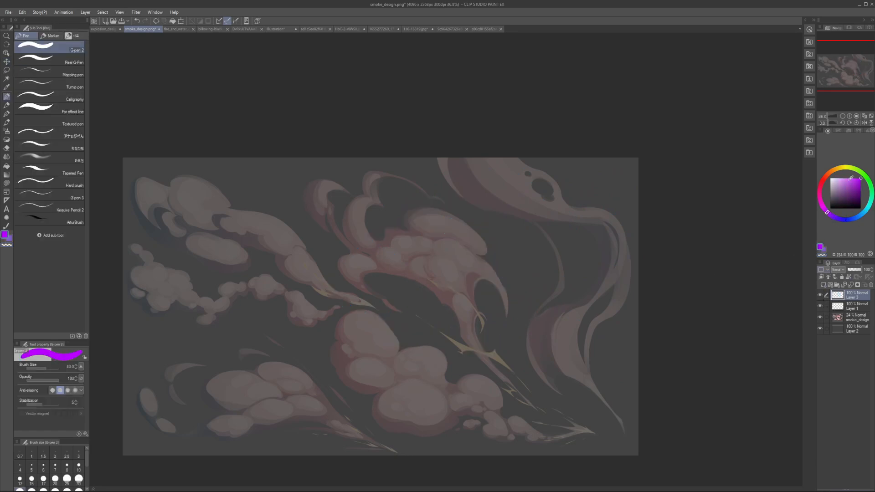
Step: Outline four rounded puffs in purple over the lower central smoke cluster, undoing a misplaced stroke
key("bracketleft")
key("bracketleft")
key("bracketleft")
key("bracketleft")
key("bracketleft")
mouse_move(348, 362)
left_mouse_down()
mouse_move(365, 356)
mouse_move(380, 385)
mouse_move(353, 390)
left_mouse_up()
key("ctrl+z")
key("bracketleft")
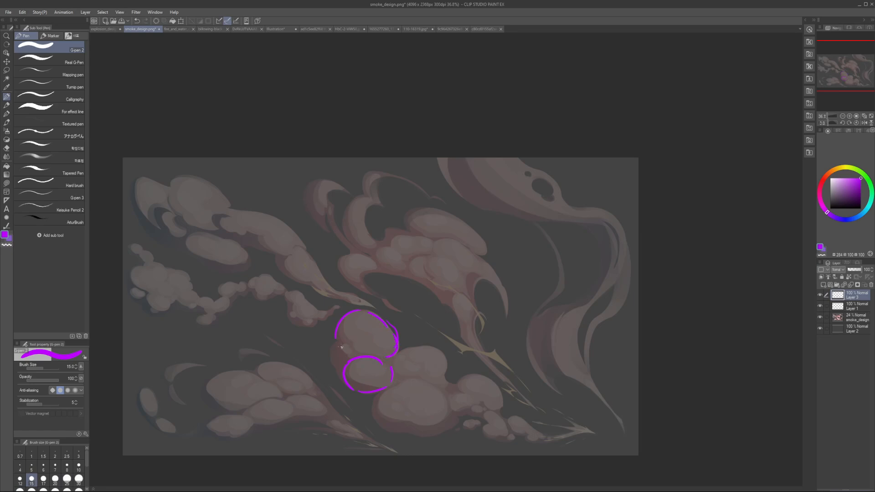
key("bracketright")
key("bracketright")
left_click_drag(395, 371, 420, 344)
mouse_move(410, 380)
left_mouse_down()
mouse_move(444, 412)
mouse_move(408, 434)
left_mouse_up()
Step: Set the pen to size 30 and draw an open arc around the puff at the cluster's right end
key("bracketright")
key("bracketright")
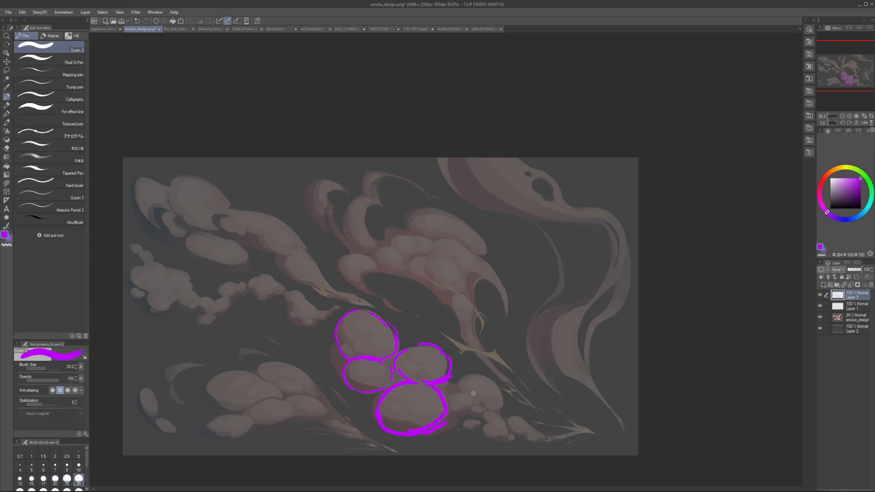
left_click_drag(456, 398, 485, 376)
left_click_drag(498, 382, 496, 409)
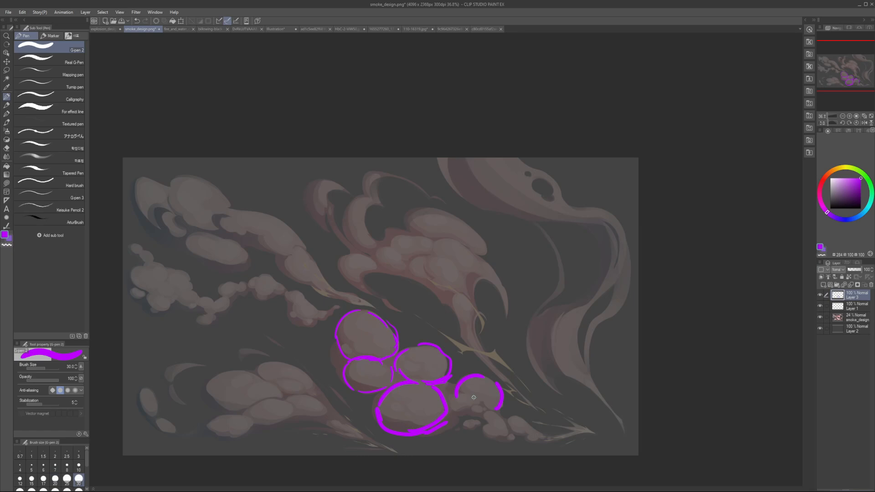
Step: Lasso the large bottom puff outline, move it up to overlap its neighbours, and deselect it
key("m")
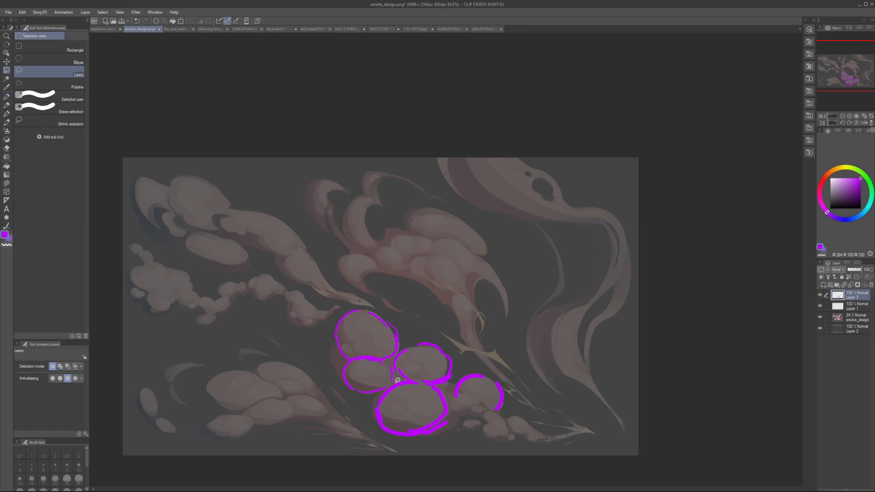
mouse_move(396, 382)
left_mouse_down()
mouse_move(445, 384)
mouse_move(342, 424)
mouse_move(408, 398)
left_mouse_up()
key("k")
key("ctrl+d")
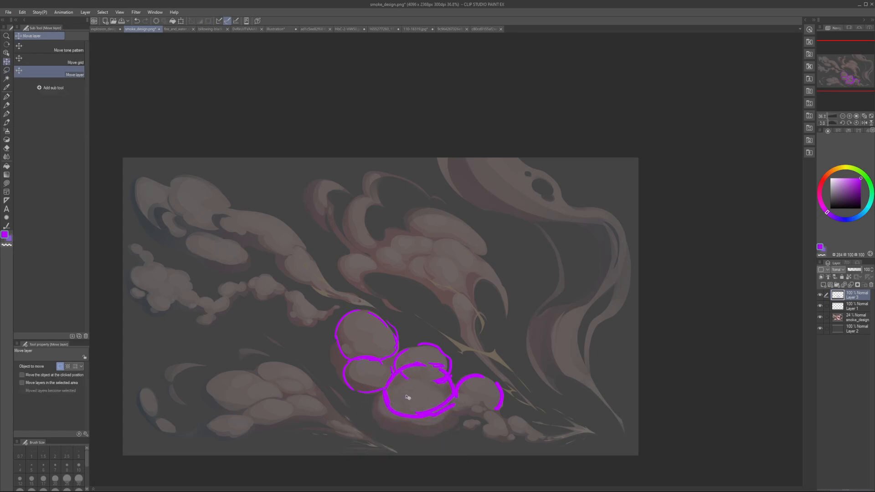
Step: Lasso the two leftmost puff outlines, shift them slightly up and to the left, and deselect them
key("m")
mouse_move(392, 369)
left_mouse_down()
mouse_move(357, 289)
mouse_move(378, 400)
left_mouse_up()
left_click_drag(362, 362, 356, 357)
key("ctrl+d")
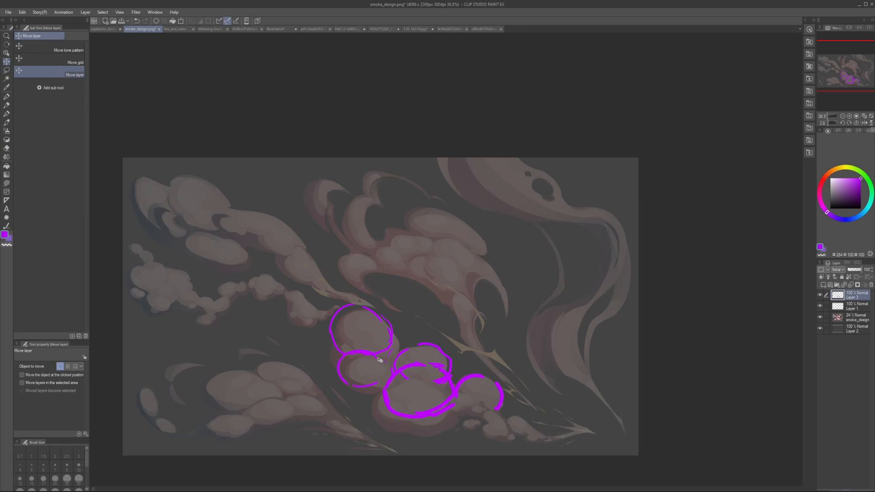
Step: Clean up the overlap between the two leftmost puffs and draw a small linking puff beside them with a size 25 pen
key("e")
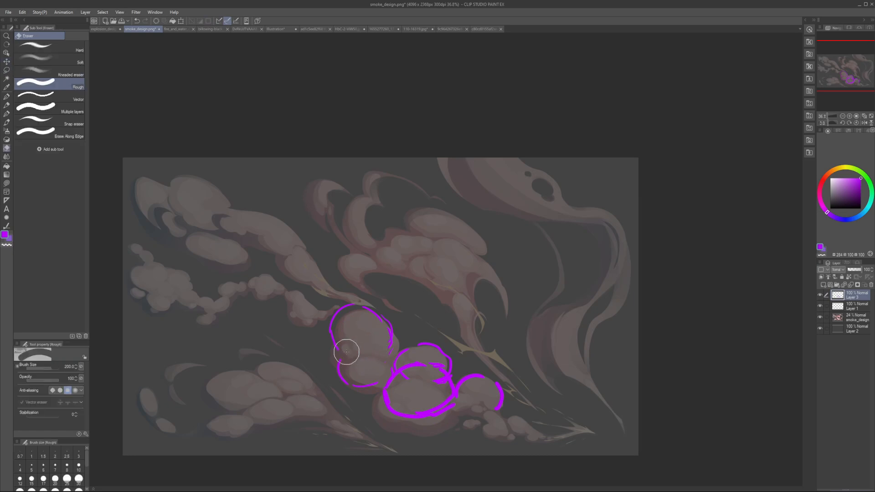
key("p")
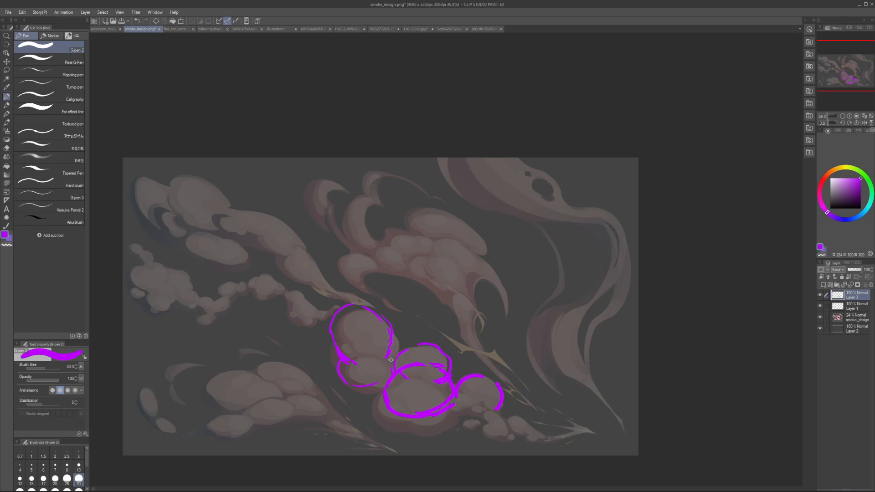
key("bracketleft")
mouse_move(373, 383)
left_mouse_down()
mouse_move(394, 363)
mouse_move(366, 371)
mouse_move(374, 387)
left_mouse_up()
left_click(377, 369, "alt")
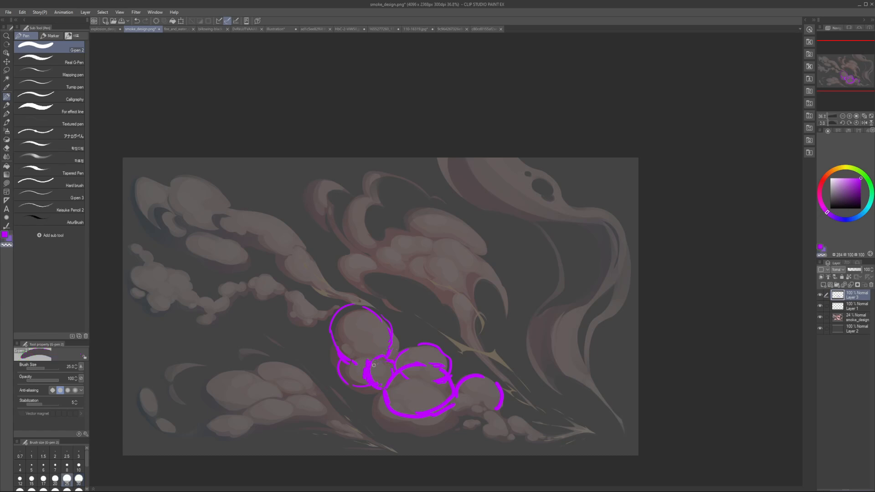
left_click(391, 360, "alt")
Step: Add a small linking puff before the rightmost one and close that puff's lower edge at pen size 20
key("bracketleft")
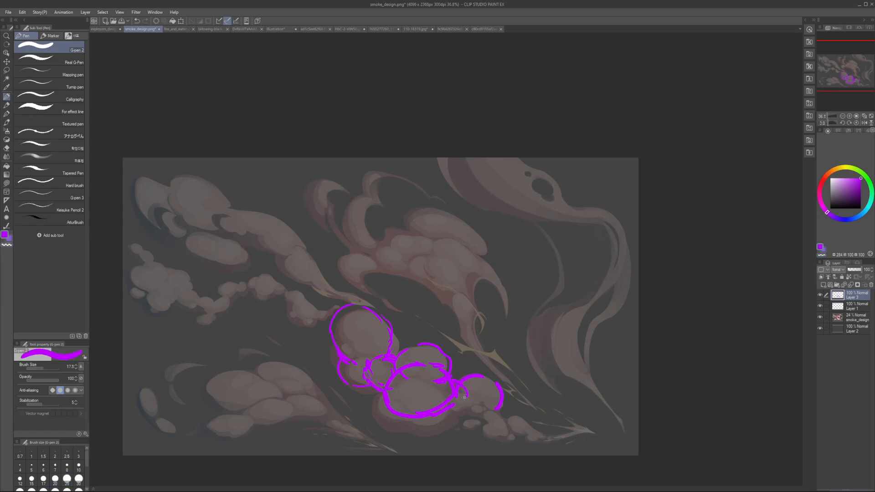
key("bracketright")
left_click_drag(469, 404, 493, 408)
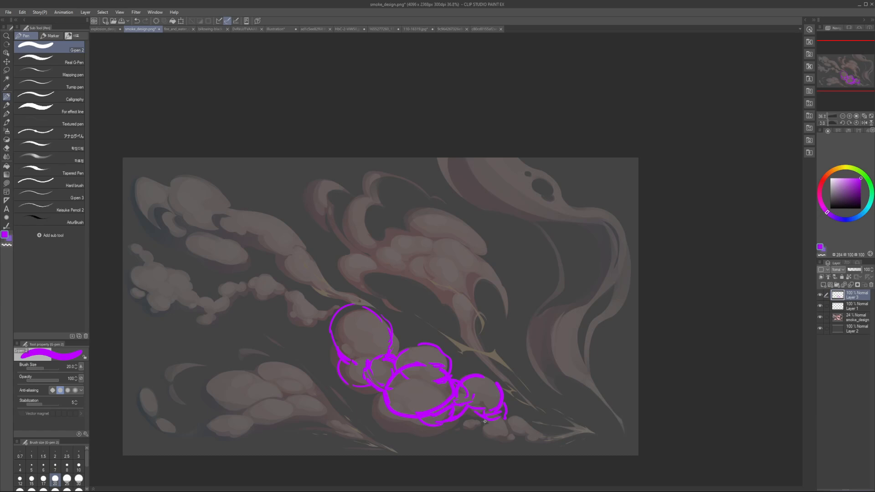
Step: Clean up the rightmost puff's lower edge and move the purple puff outlines up and right, clear of the lower smoke reference
key("c")
left_click_drag(486, 421, 500, 418)
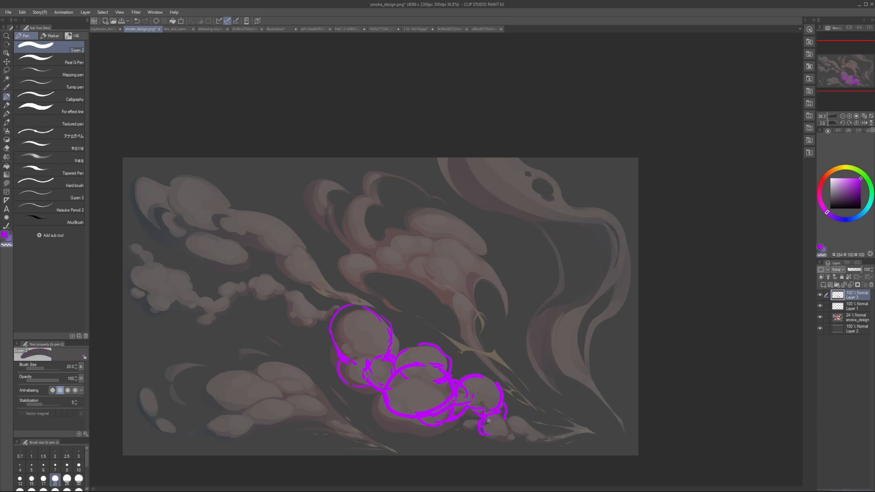
key("c")
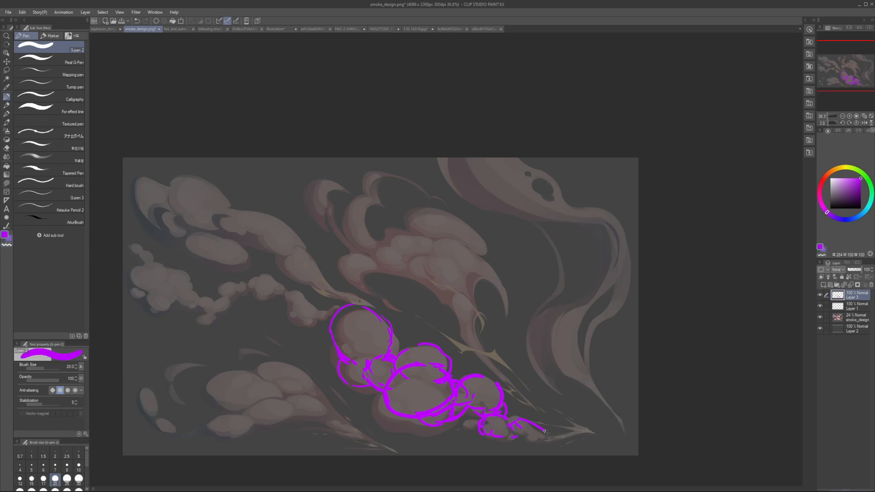
key("h")
key("h")
key("v")
left_click_drag(475, 382, 540, 239)
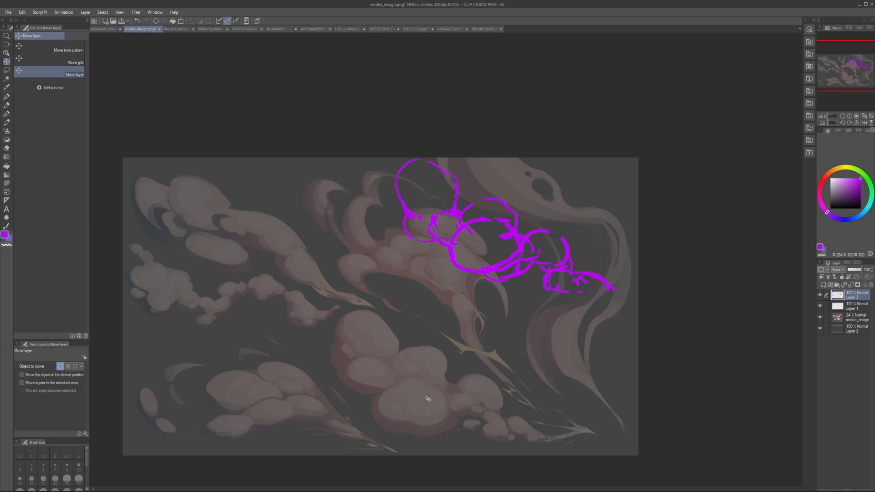
Step: Switch the drawing colour to saturated blue and add two new layers above the purple outlines for pen strokes
left_click(6, 183)
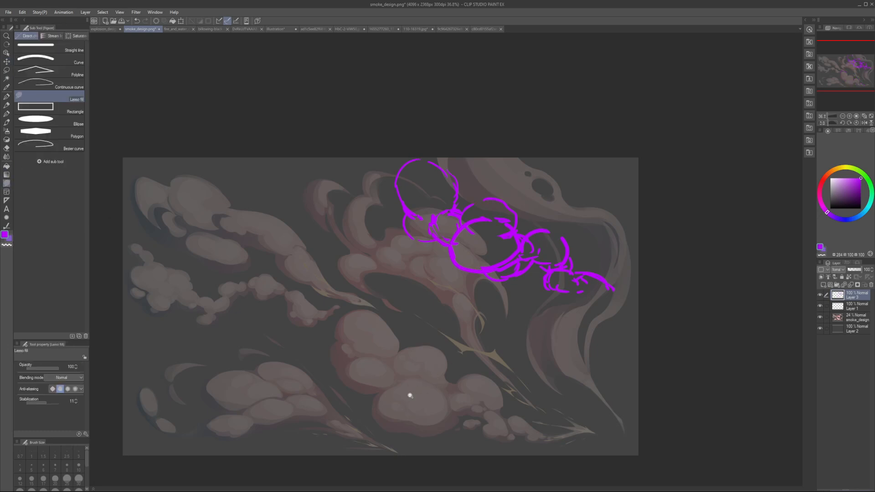
scroll(411, 396, "up", 1)
left_click(853, 220)
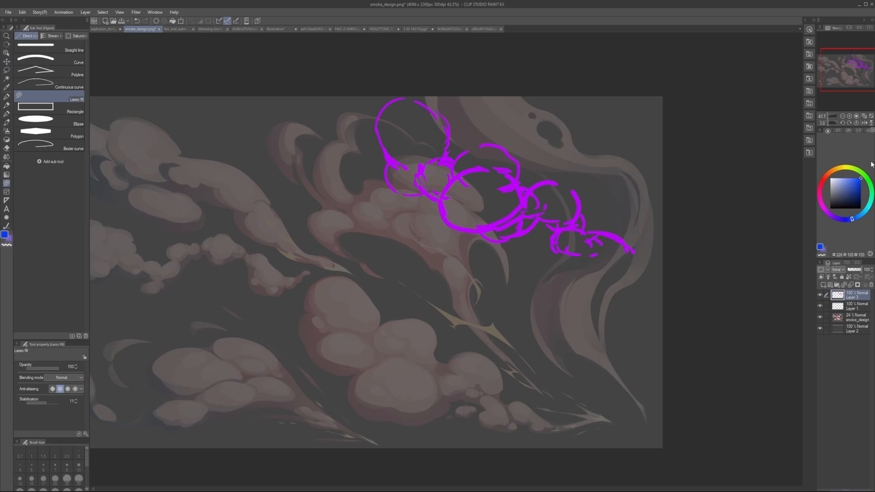
key("ctrl+shift+n")
key("p")
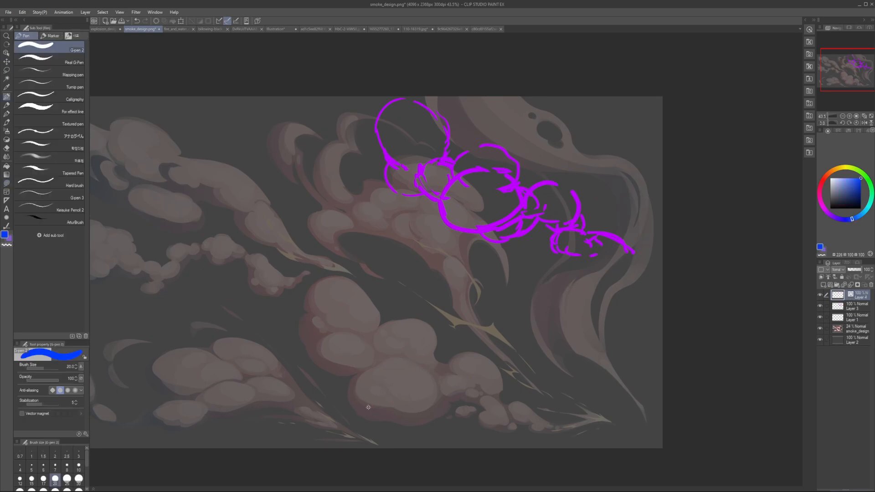
key("ctrl+shift+n")
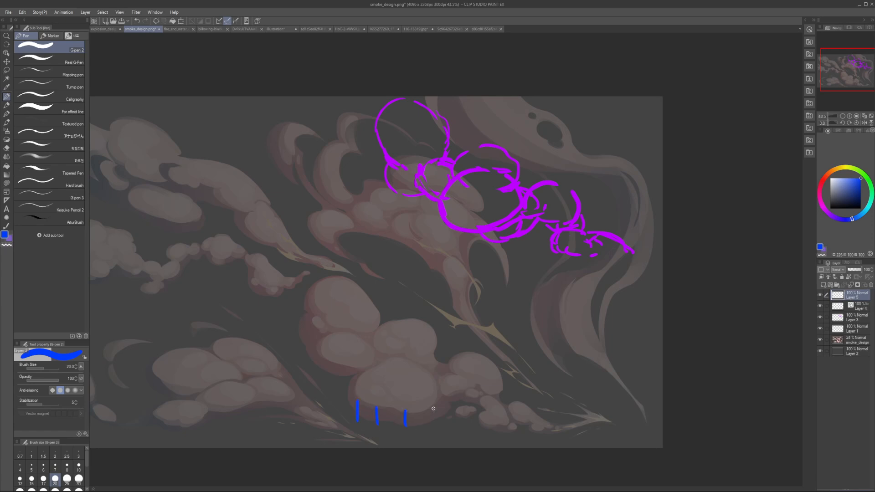
Step: Try short vertical blue strokes across the large bottom puff's shaded underside and undo them
left_click_drag(325, 356, 324, 373)
key("h")
key("h")
key("ctrl+z")
key("ctrl+z")
key("ctrl+z")
key("ctrl+z")
key("ctrl+z")
key("ctrl+z")
Step: Reduce the pen size to 15 and lower the smoke_design reference layer's opacity to 15%
key("bracketleft")
key("bracketleft")
scroll(397, 279, "down", 1)
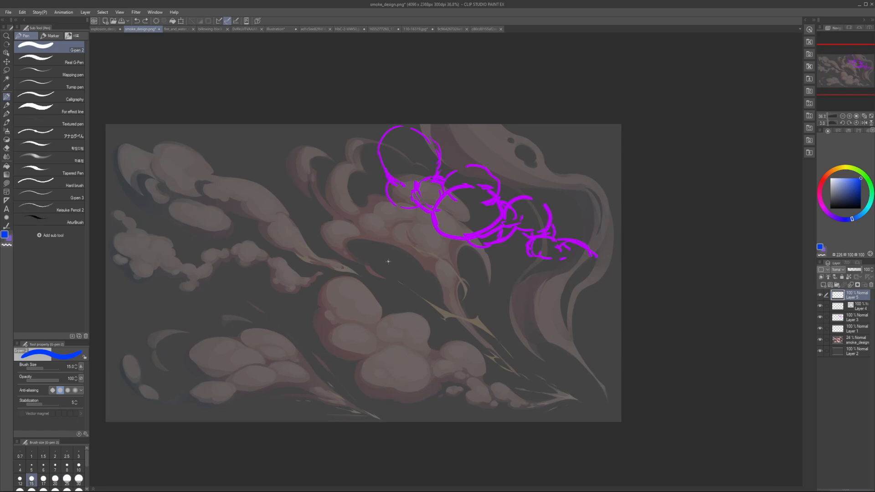
key("h")
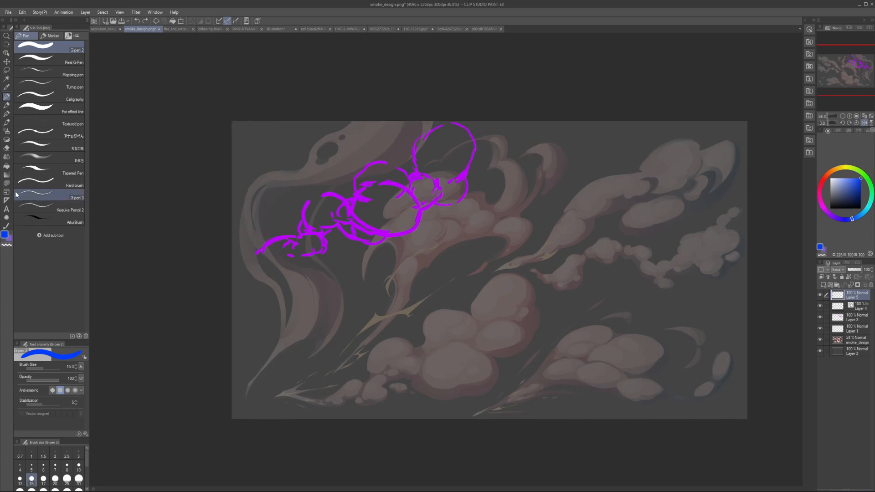
key("u")
left_click(841, 339)
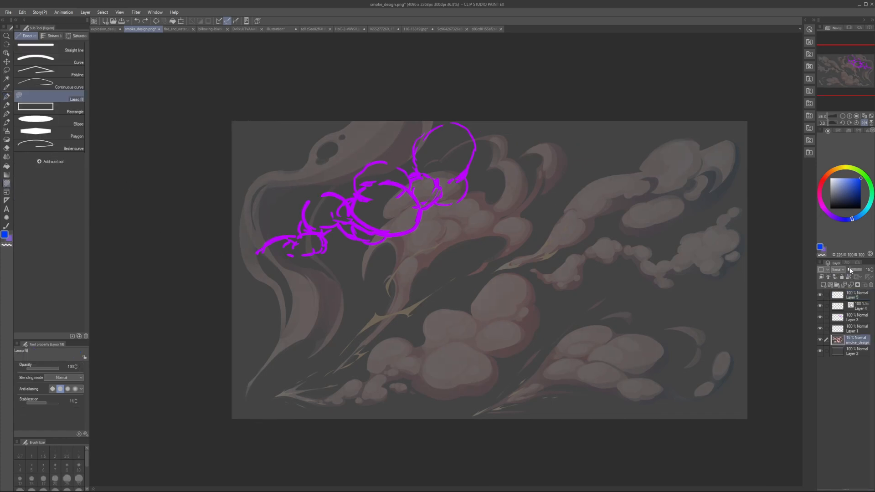
left_click(849, 268)
Step: Add a new top layer and choose a muted green for lasso fill, undoing the test fills
key("ctrl+shift+n")
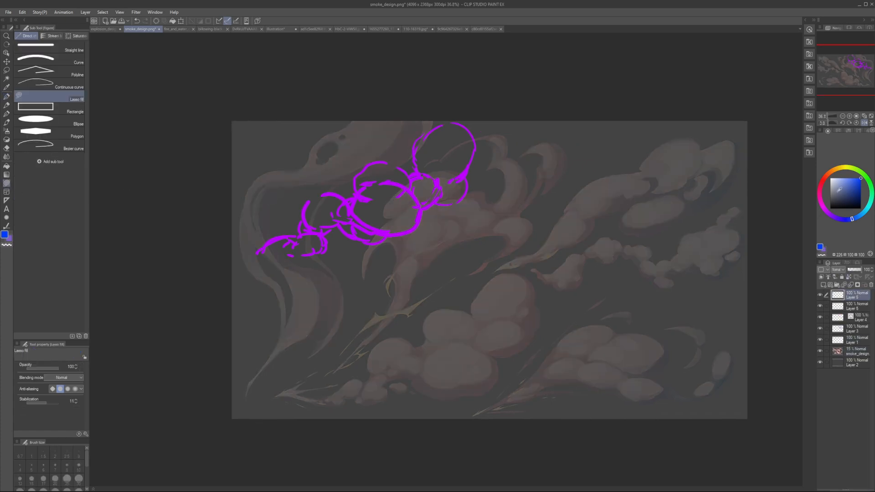
left_click(860, 192)
left_click_drag(838, 195, 860, 179)
left_click_drag(347, 406, 396, 379)
left_click(822, 194)
left_click(849, 178)
left_click(829, 175)
left_click_drag(849, 180, 851, 178)
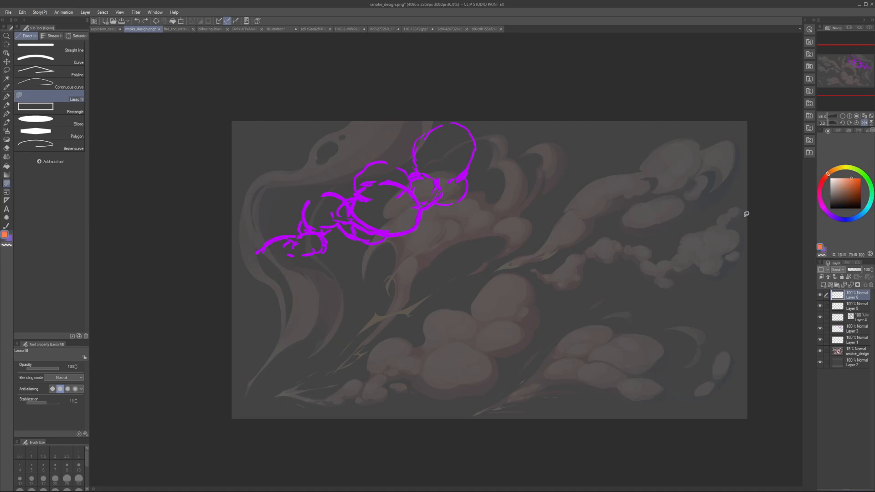
left_click(871, 196)
left_click_drag(458, 350, 495, 363)
key("ctrl+z")
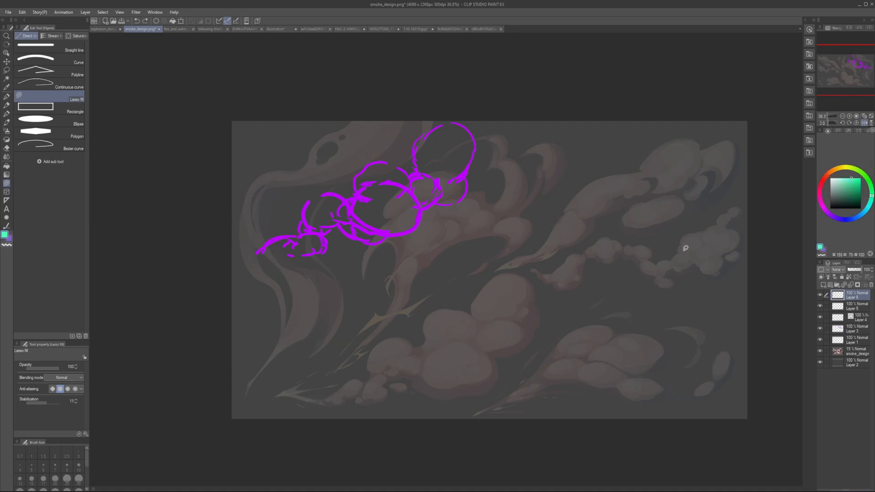
left_click(849, 190)
left_click(849, 190)
Step: Lasso-fill a green shadow shape along the undersides of the small tail puffs and the large bottom puff
mouse_move(392, 372)
left_mouse_down()
mouse_move(478, 347)
mouse_move(412, 369)
left_mouse_up()
mouse_move(325, 403)
left_mouse_down()
mouse_move(371, 374)
mouse_move(372, 398)
mouse_move(381, 400)
mouse_move(326, 404)
left_mouse_up()
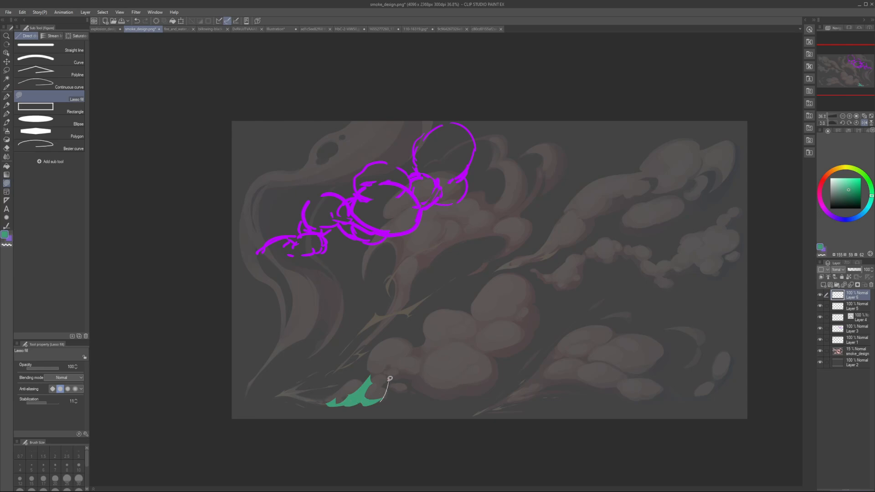
key("c")
mouse_move(350, 393)
left_mouse_down()
mouse_move(366, 376)
mouse_move(357, 398)
mouse_move(350, 389)
mouse_move(369, 384)
mouse_move(351, 395)
mouse_move(360, 396)
mouse_move(347, 398)
mouse_move(366, 379)
mouse_move(371, 397)
mouse_move(345, 396)
mouse_move(361, 384)
mouse_move(381, 385)
mouse_move(382, 397)
mouse_move(387, 377)
mouse_move(405, 371)
mouse_move(463, 383)
mouse_move(499, 374)
mouse_move(448, 396)
mouse_move(396, 383)
left_mouse_up()
key("c")
key("c")
key("c")
key("h")
key("h")
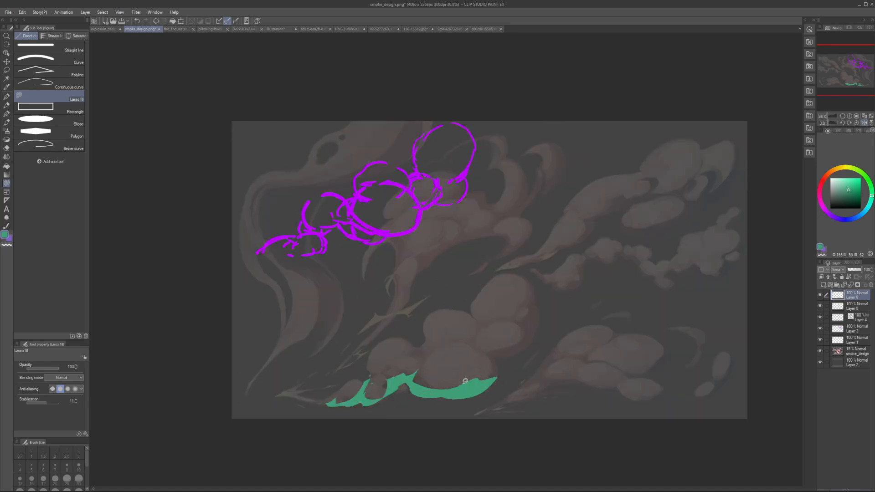
Step: Extend the green shadow around the large bottom puff and up the outer edges of the two leftmost puffs
mouse_move(442, 389)
left_mouse_down()
mouse_move(474, 366)
mouse_move(500, 363)
mouse_move(471, 360)
mouse_move(468, 378)
mouse_move(476, 350)
mouse_move(493, 352)
mouse_move(501, 378)
mouse_move(488, 348)
mouse_move(515, 340)
mouse_move(500, 355)
mouse_move(525, 348)
mouse_move(533, 325)
mouse_move(508, 348)
mouse_move(483, 347)
mouse_move(522, 333)
mouse_move(497, 344)
mouse_move(502, 352)
mouse_move(535, 331)
mouse_move(534, 283)
mouse_move(529, 335)
left_mouse_up()
key("c")
key("c")
key("h")
key("h")
key("ctrl+z")
key("c")
key("h")
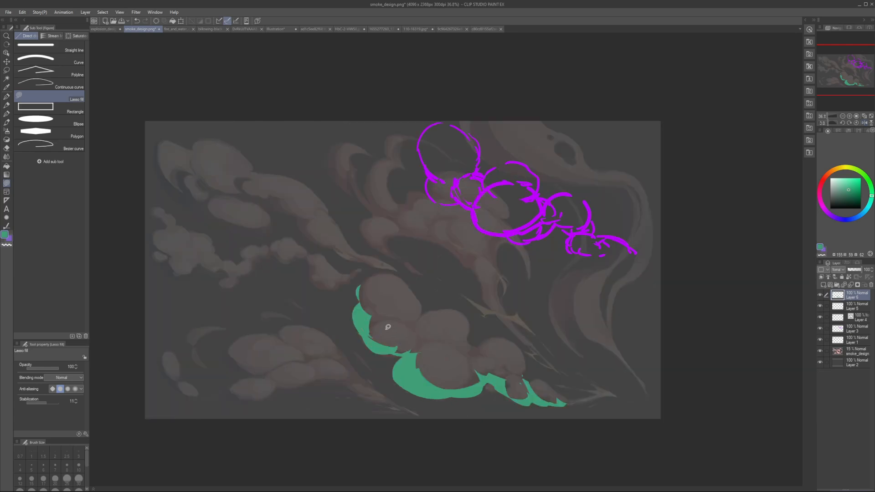
key("h")
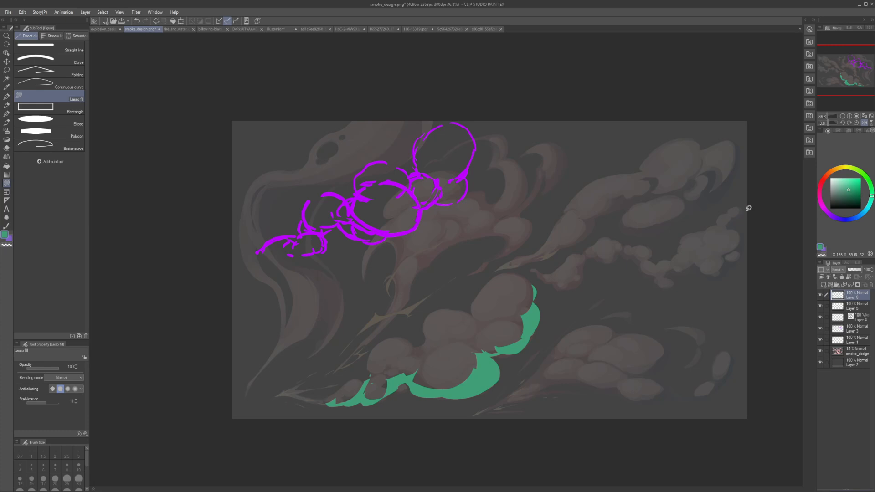
Step: Add a layer beneath the green shadow layer and lasso-fill the tail's tip puff in light orange
left_click(839, 306)
key("ctrl+shift+n")
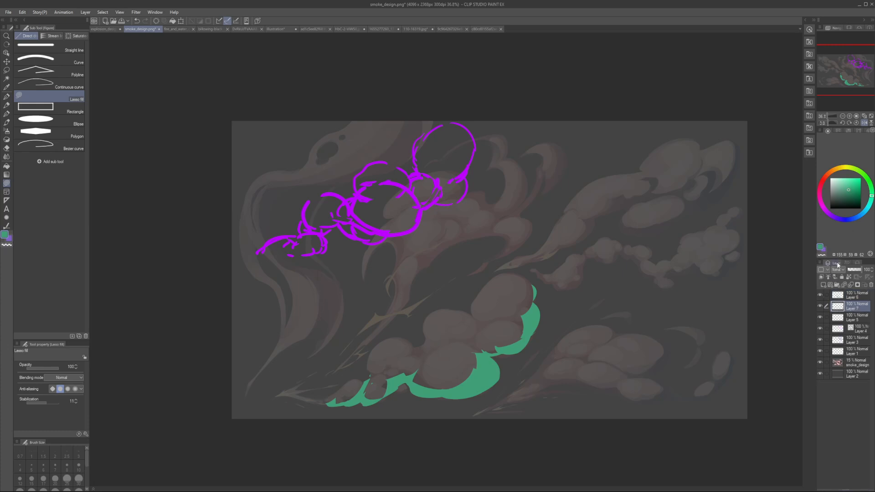
left_click(834, 170)
left_click(843, 178)
key("h")
key("h")
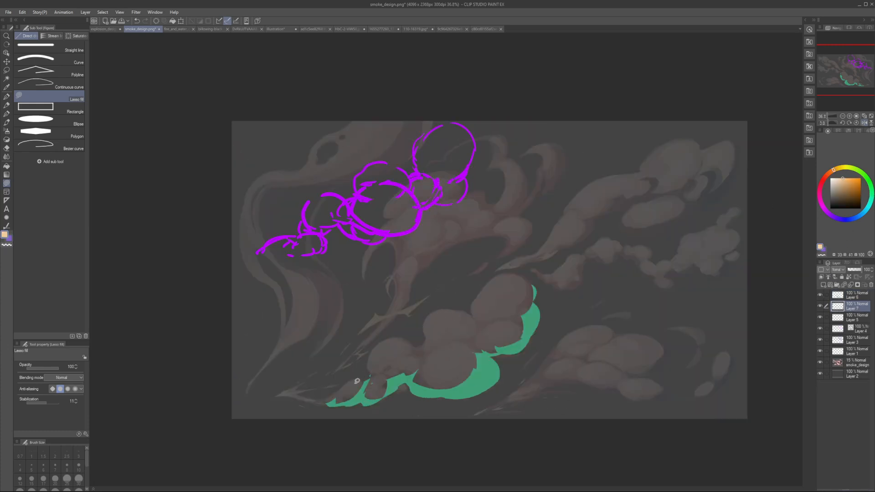
mouse_move(357, 381)
left_mouse_down()
mouse_move(331, 399)
mouse_move(361, 376)
mouse_move(345, 408)
mouse_move(366, 390)
mouse_move(342, 418)
left_mouse_up()
key("c")
Step: Lasso-fill the other tail puffs, the large bottom puff and most of the middle cluster in light orange
key("c")
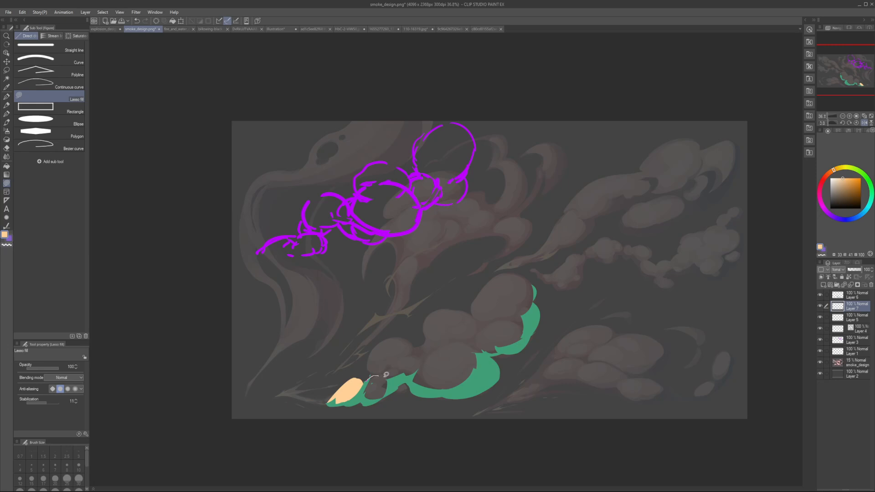
mouse_move(386, 374)
left_mouse_down()
mouse_move(366, 397)
mouse_move(371, 384)
mouse_move(389, 392)
mouse_move(375, 400)
mouse_move(377, 382)
mouse_move(389, 382)
mouse_move(368, 368)
mouse_move(375, 344)
mouse_move(403, 333)
left_mouse_up()
key("ctrl+z")
mouse_move(370, 378)
left_mouse_down()
mouse_move(372, 354)
mouse_move(396, 334)
mouse_move(413, 339)
mouse_move(417, 355)
mouse_move(412, 384)
left_mouse_up()
key("h")
key("h")
mouse_move(412, 351)
left_mouse_down()
mouse_move(448, 299)
mouse_move(428, 315)
mouse_move(502, 269)
mouse_move(523, 327)
mouse_move(474, 356)
left_mouse_up()
key("ctrl+z")
Step: Complete the light orange fill over the two leftmost puffs down to the green shadow edge, raising the top puff's outline
key("c")
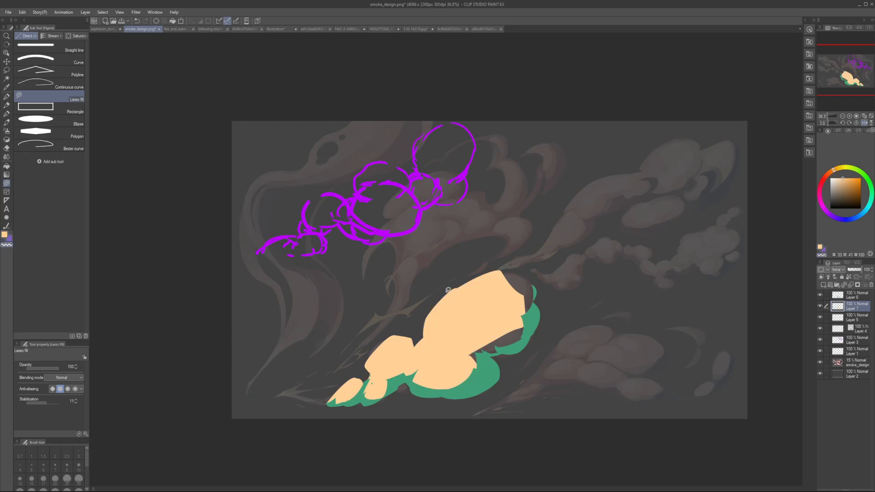
left_click_drag(447, 290, 502, 269)
key("ctrl+z")
key("c")
key("h")
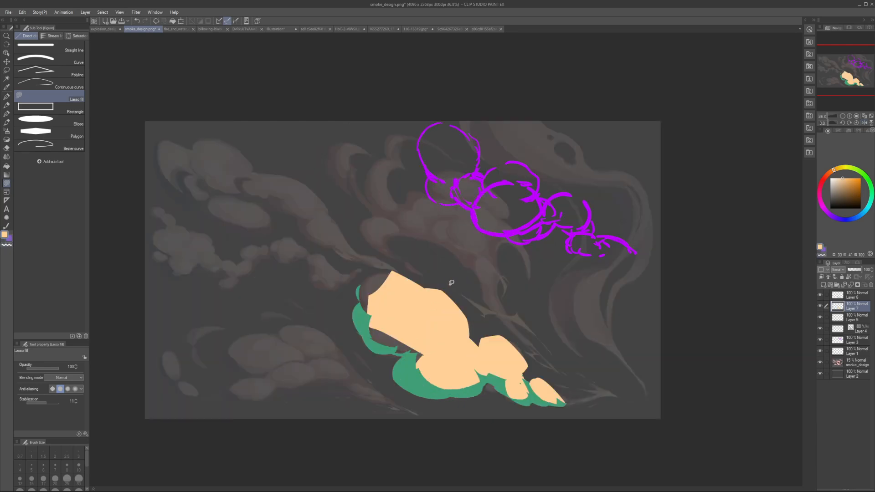
key("ctrl+z")
key("c")
mouse_move(376, 280)
left_mouse_down()
mouse_move(410, 262)
mouse_move(421, 289)
mouse_move(373, 293)
left_mouse_up()
key("ctrl+z")
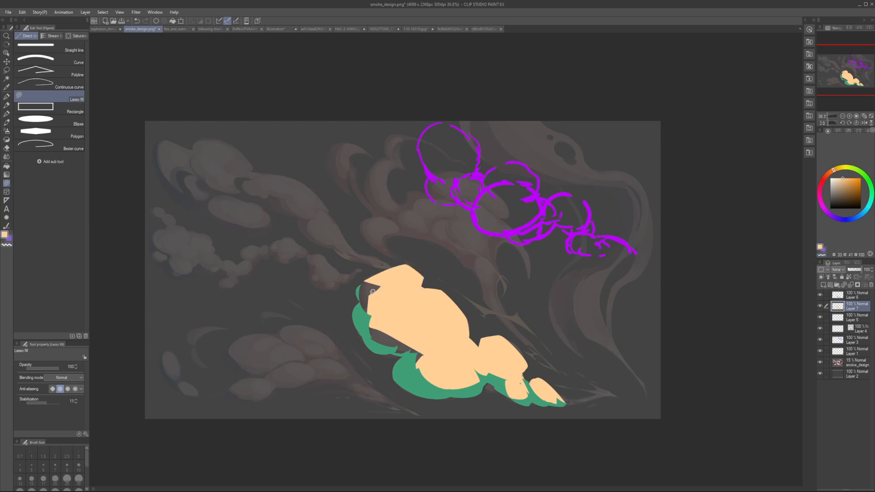
left_click_drag(395, 334, 365, 293)
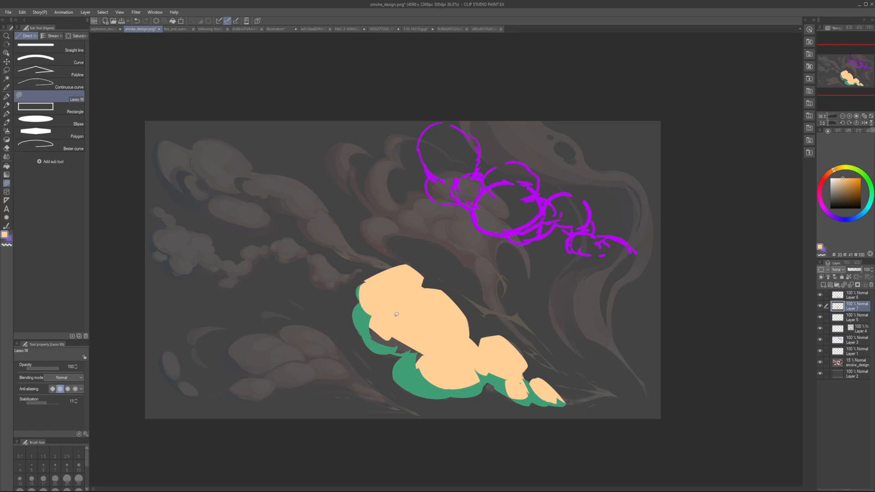
left_click_drag(373, 345, 412, 341)
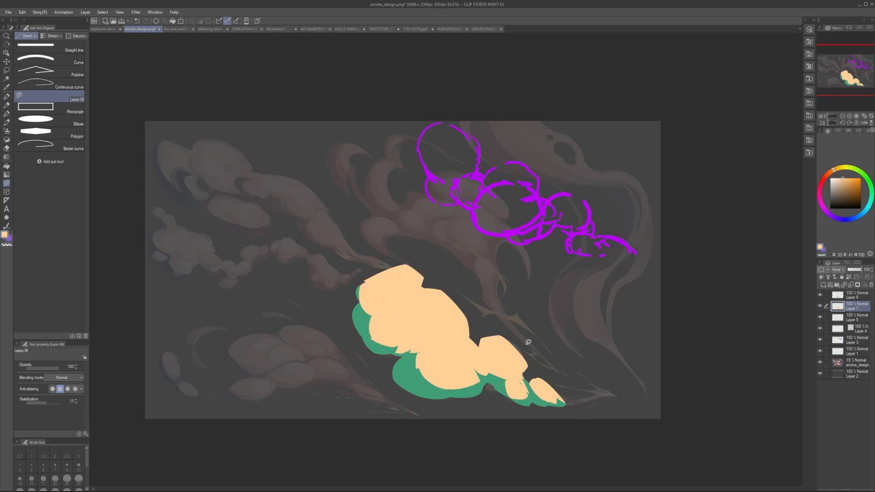
Step: Touch up the light orange silhouette where the larger tail puff meets the middle puff, using the size 15 pen
left_click_drag(536, 370, 554, 355)
key("ctrl+z")
key("c")
key("c")
key("p")
left_click_drag(536, 364, 548, 370)
mouse_move(476, 340)
left_mouse_down()
mouse_move(473, 324)
mouse_move(486, 336)
left_mouse_up()
key("ctrl+z")
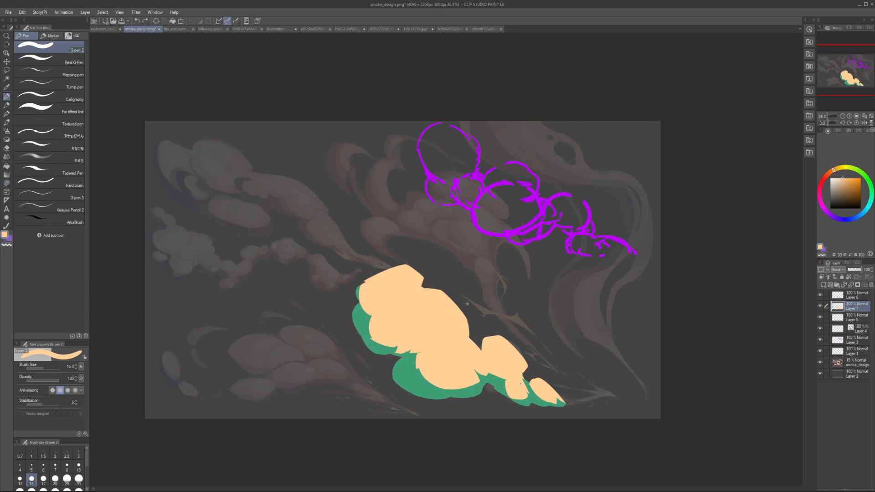
left_click(6, 183)
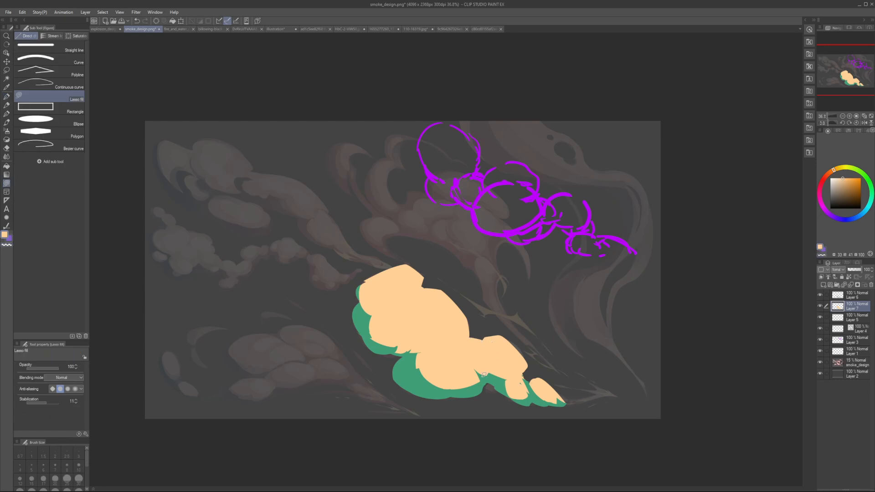
key("h")
key("h")
key("p")
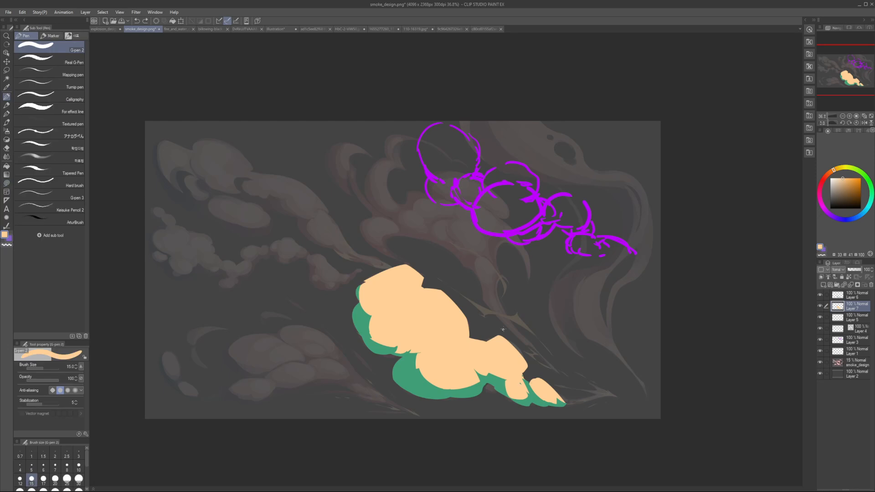
key("h")
Step: Enlarge the middle puff upward and outward in light orange, then compare it by toggling the orange layer's visibility
key("h")
key("u")
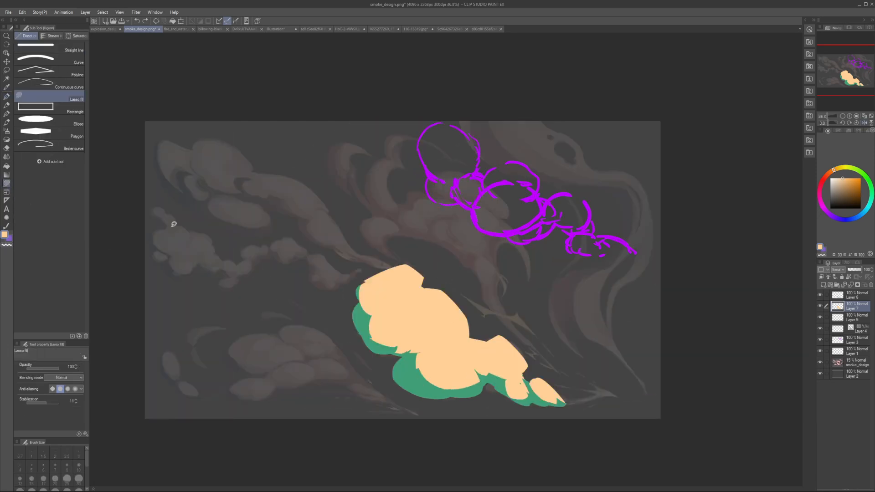
mouse_move(418, 288)
left_mouse_down()
mouse_move(469, 353)
mouse_move(455, 342)
left_mouse_up()
key("ctrl+z")
mouse_move(417, 284)
left_mouse_down()
mouse_move(462, 345)
mouse_move(471, 278)
mouse_move(484, 320)
mouse_move(479, 339)
left_mouse_up()
key("ctrl+z")
key("ctrl+z")
key("h")
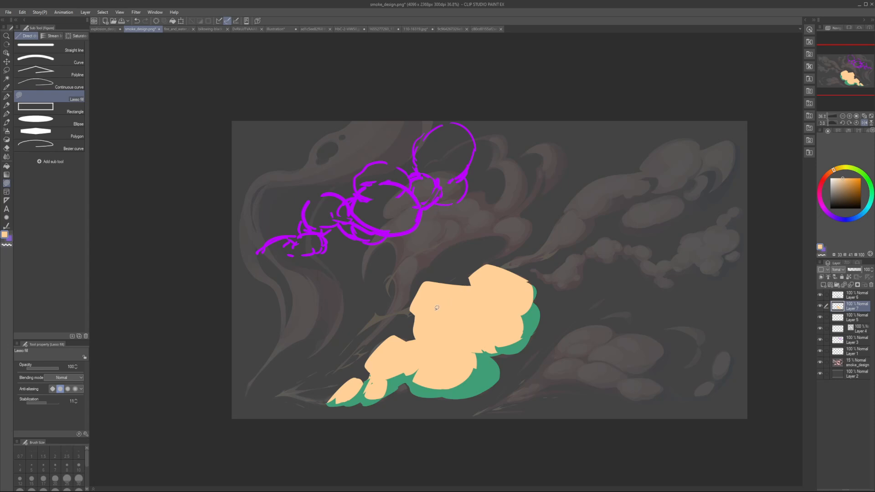
key("c")
key("h")
left_click(820, 305)
left_click(820, 306)
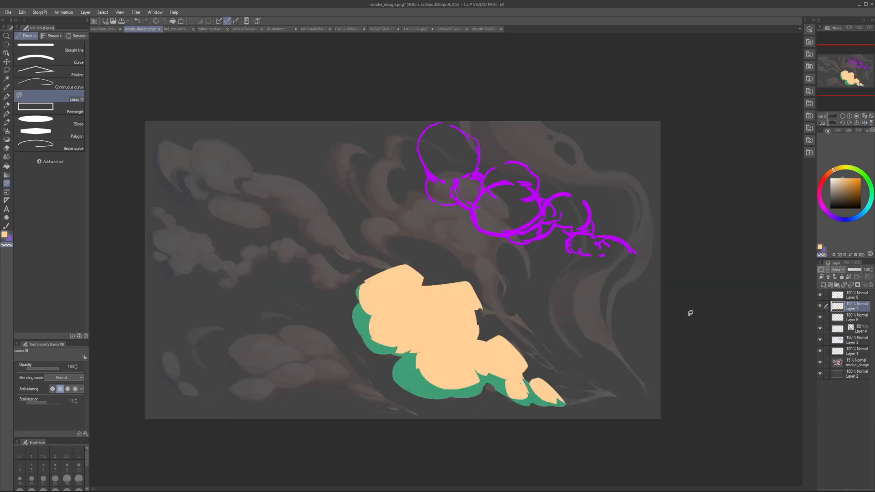
Step: Trim the enlarged middle puff's upper outer corner into a rounder contour
key("c")
mouse_move(468, 298)
left_mouse_down()
mouse_move(484, 284)
mouse_move(486, 307)
mouse_move(469, 293)
mouse_move(479, 276)
mouse_move(488, 305)
mouse_move(469, 285)
left_mouse_up()
key("ctrl+z")
key("c")
mouse_move(468, 293)
left_mouse_down()
mouse_move(446, 279)
mouse_move(489, 291)
left_mouse_up()
Step: Return to the green shadow layer and lasso-fill a muted green crease where the leftmost puffs meet the bottom puff
left_click(851, 296)
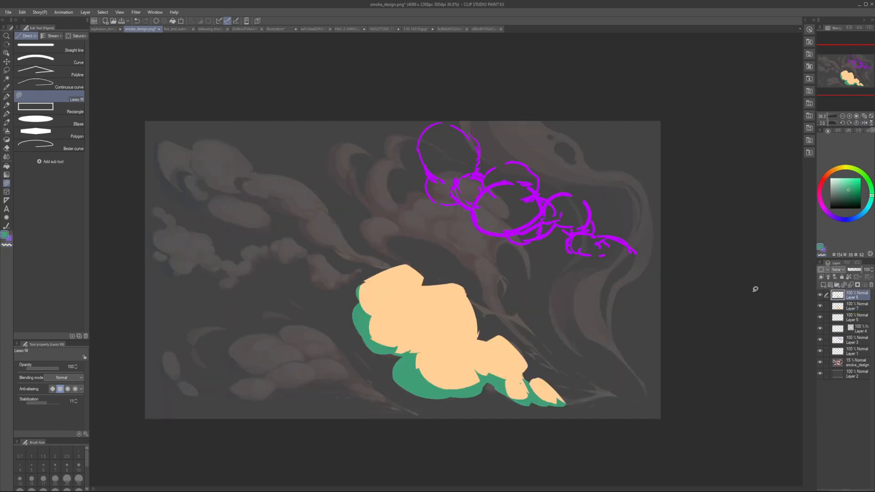
key("h")
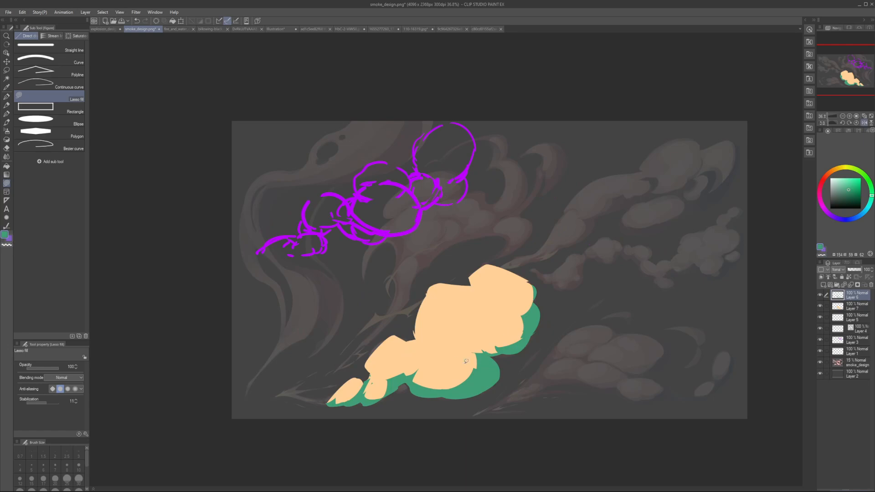
left_click_drag(473, 370, 474, 348)
key("ctrl+z")
mouse_move(416, 327)
left_mouse_down()
mouse_move(519, 323)
mouse_move(450, 303)
left_mouse_up()
key("ctrl+z")
key("h")
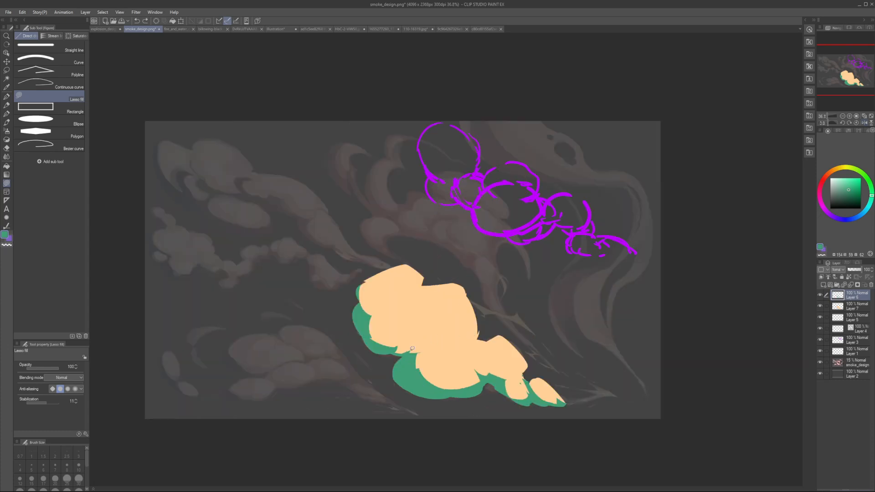
mouse_move(412, 348)
left_mouse_down()
mouse_move(476, 304)
mouse_move(347, 323)
left_mouse_up()
key("ctrl+z")
mouse_move(410, 349)
left_mouse_down()
mouse_move(458, 288)
mouse_move(411, 379)
left_mouse_up()
key("ctrl+z")
mouse_move(394, 349)
left_mouse_down()
mouse_move(443, 322)
mouse_move(412, 347)
mouse_move(443, 346)
mouse_move(469, 365)
mouse_move(424, 378)
mouse_move(406, 361)
left_mouse_up()
key("ctrl+z")
Step: Lasso-fill a pointed green crease between the middle puff and the large bottom puff
key("ctrl+z")
mouse_move(379, 329)
left_mouse_down()
mouse_move(381, 345)
mouse_move(405, 341)
mouse_move(398, 337)
mouse_move(422, 351)
left_mouse_up()
key("ctrl+z")
left_click_drag(444, 356, 459, 348)
key("ctrl+z")
left_click_drag(476, 341, 478, 338)
key("h")
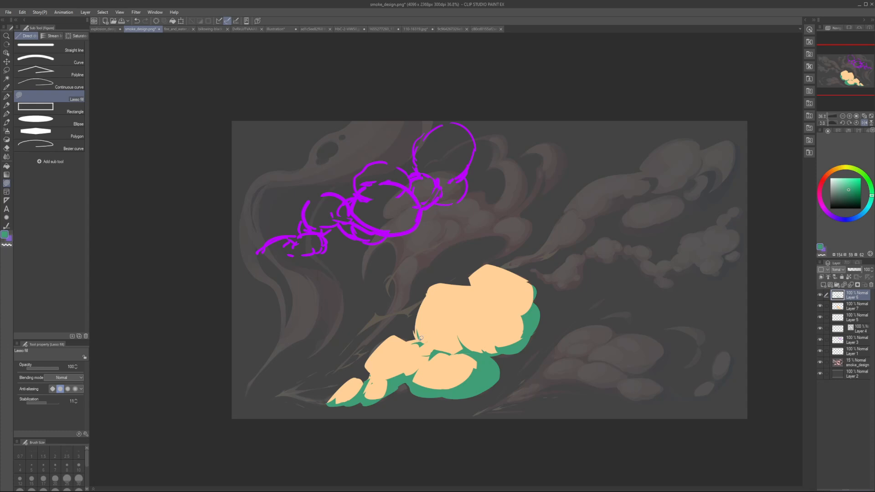
Step: Refine the green shadow where the middle puff's lower edge meets the larger tail puff
key("ctrl+z")
mouse_move(413, 343)
left_mouse_down()
mouse_move(424, 338)
mouse_move(414, 329)
left_mouse_up()
key("h")
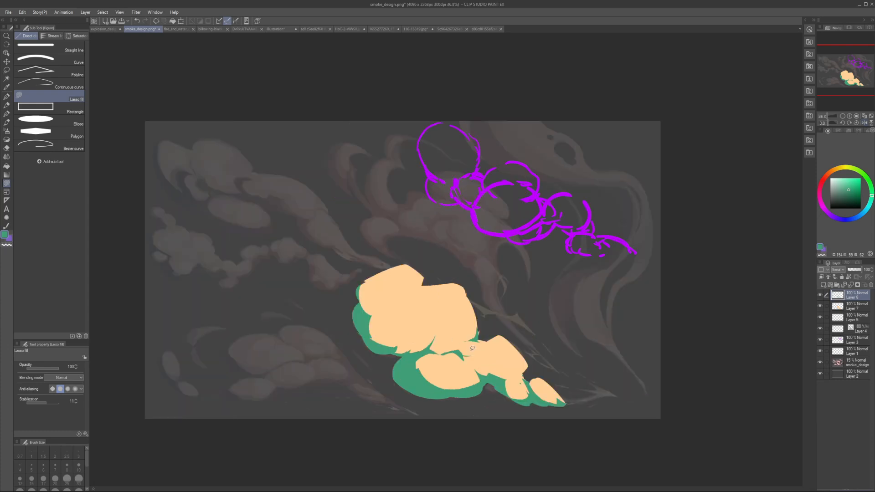
mouse_move(458, 345)
left_mouse_down()
mouse_move(490, 356)
mouse_move(486, 363)
mouse_move(472, 354)
left_mouse_up()
Step: Lasso-fill a small green shadow in the notch between the top left puff and the middle puff
key("h")
key("h")
key("h")
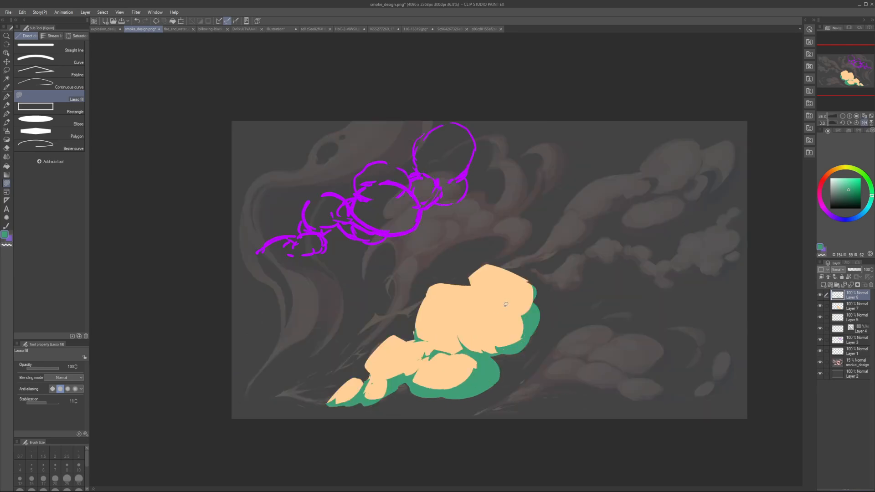
key("h")
mouse_move(423, 279)
left_mouse_down()
mouse_move(404, 282)
mouse_move(416, 293)
mouse_move(441, 287)
mouse_move(424, 279)
left_mouse_up()
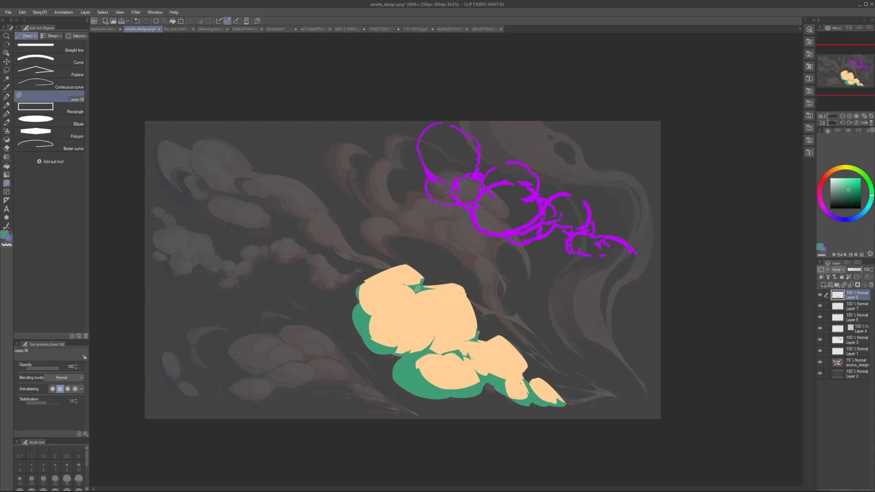
mouse_move(402, 302)
left_mouse_down()
mouse_move(376, 314)
mouse_move(413, 305)
mouse_move(437, 312)
mouse_move(387, 321)
mouse_move(391, 328)
mouse_move(369, 321)
left_mouse_up()
key("ctrl+z")
key("h")
key("h")
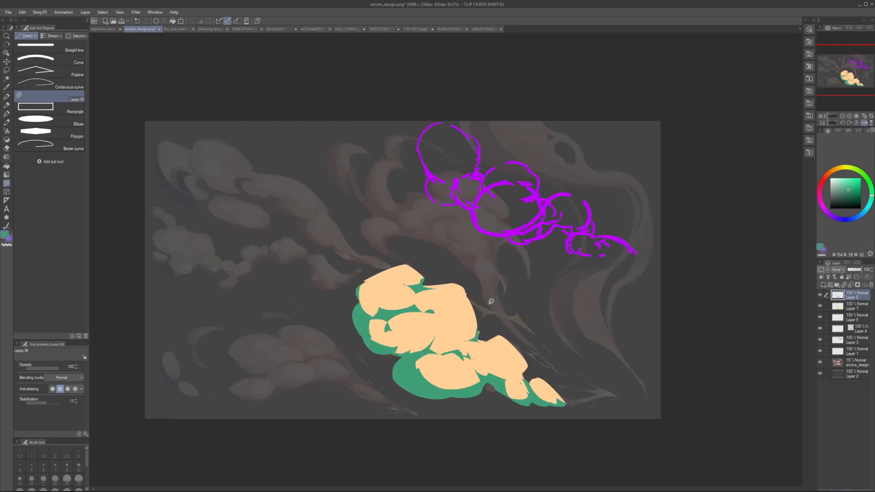
key("ctrl+z")
mouse_move(437, 331)
left_mouse_down()
mouse_move(424, 312)
mouse_move(455, 317)
mouse_move(442, 338)
mouse_move(429, 319)
left_mouse_up()
key("h")
key("ctrl+z")
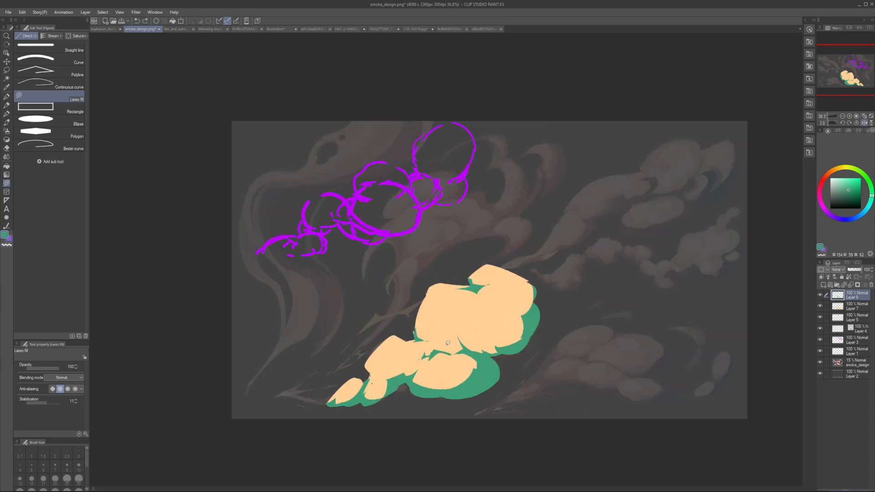
key("h")
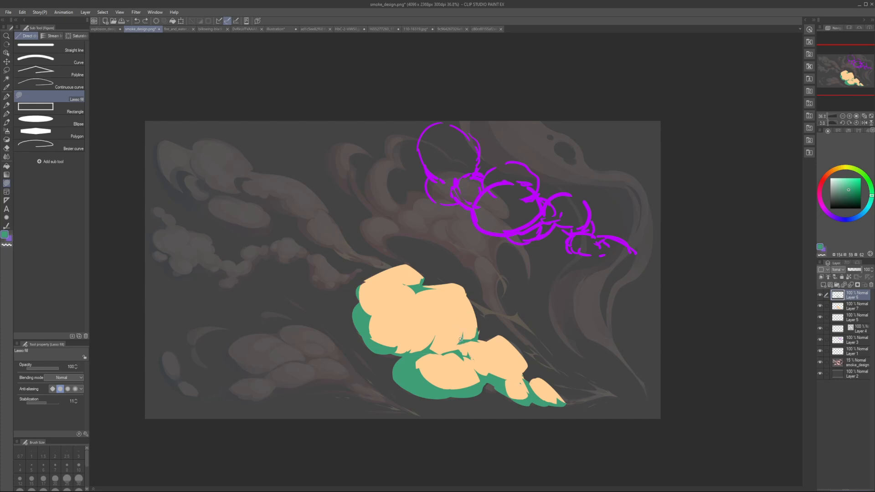
Step: Lasso-fill pointed green creases around the lower left side of the middle puff, where it meets the left puff
mouse_move(424, 332)
left_mouse_down()
mouse_move(439, 345)
mouse_move(433, 328)
mouse_move(440, 347)
mouse_move(420, 339)
mouse_move(424, 346)
mouse_move(427, 331)
mouse_move(432, 352)
left_mouse_up()
key("x")
left_click(437, 335, "alt")
left_click(420, 356, "alt")
key("ctrl+z")
key("ctrl+z")
key("h")
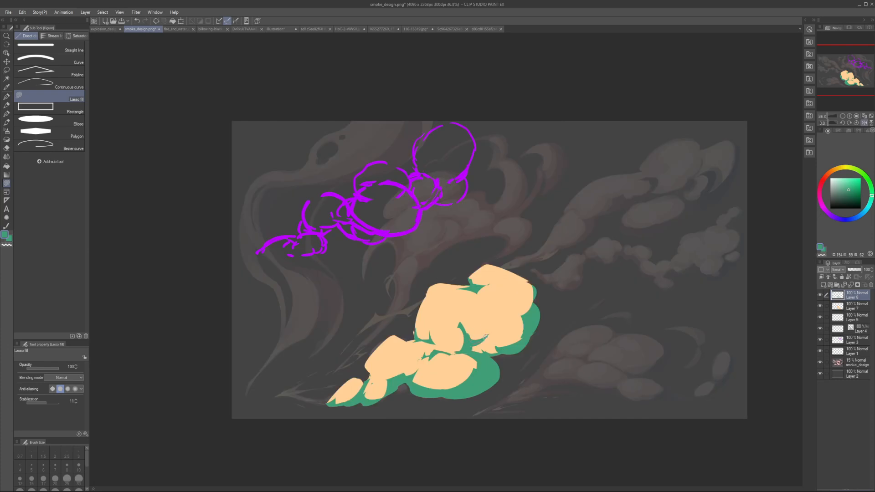
key("h")
mouse_move(413, 335)
left_mouse_down()
mouse_move(393, 337)
mouse_move(428, 343)
left_mouse_up()
key("ctrl+z")
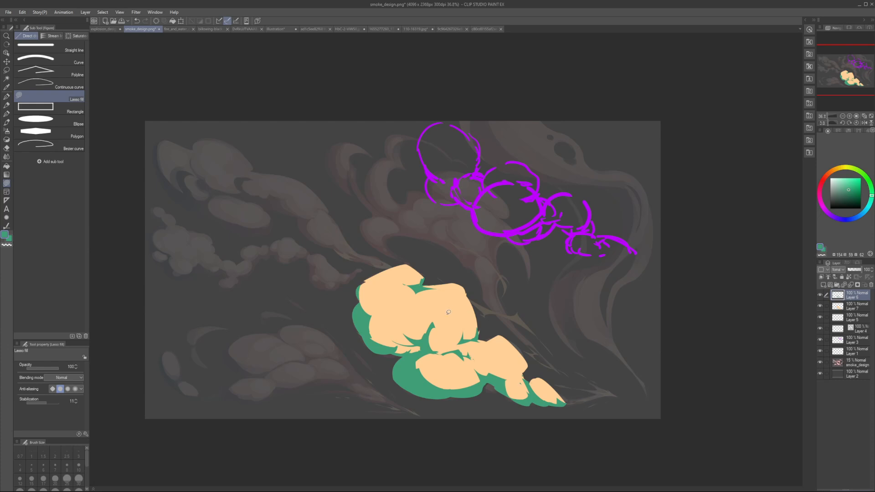
Step: Extend the green shadow from the notch below the top left puff with a short tapered crease into the light area
left_click_drag(409, 290, 417, 290)
key("h")
key("ctrl+z")
mouse_move(485, 291)
left_mouse_down()
mouse_move(473, 301)
mouse_move(490, 293)
left_mouse_up()
key("h")
Step: Lasso-fill a pointed green crease between the large tail puff and the small puff beneath it
key("h")
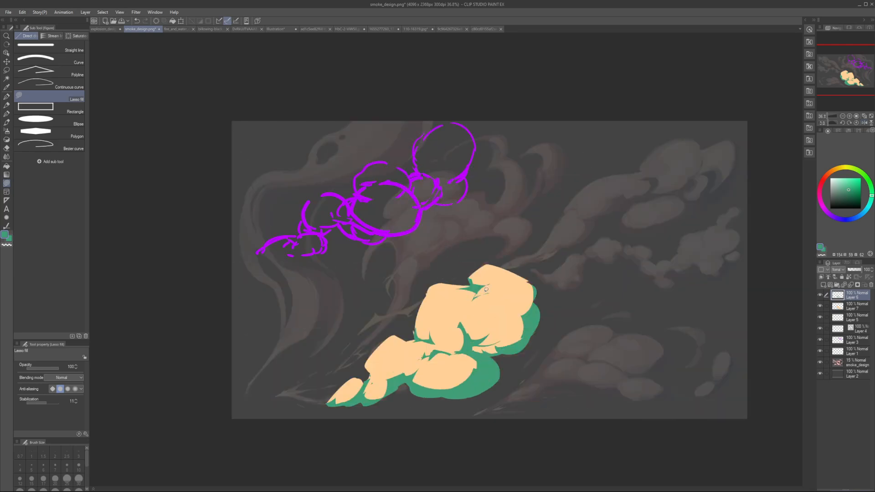
key("h")
left_click_drag(549, 277, 549, 331)
mouse_move(493, 287)
left_mouse_down()
mouse_move(509, 326)
mouse_move(533, 341)
left_mouse_up()
key("ctrl+z")
key("ctrl+z")
key("h")
left_click_drag(437, 347, 435, 348)
key("ctrl+z")
mouse_move(372, 366)
left_mouse_down()
mouse_move(385, 360)
mouse_move(375, 379)
mouse_move(371, 368)
left_mouse_up()
Step: Lasso-fill a small green crease at the middle puff's lower right edge, beside the large tail puff
key("h")
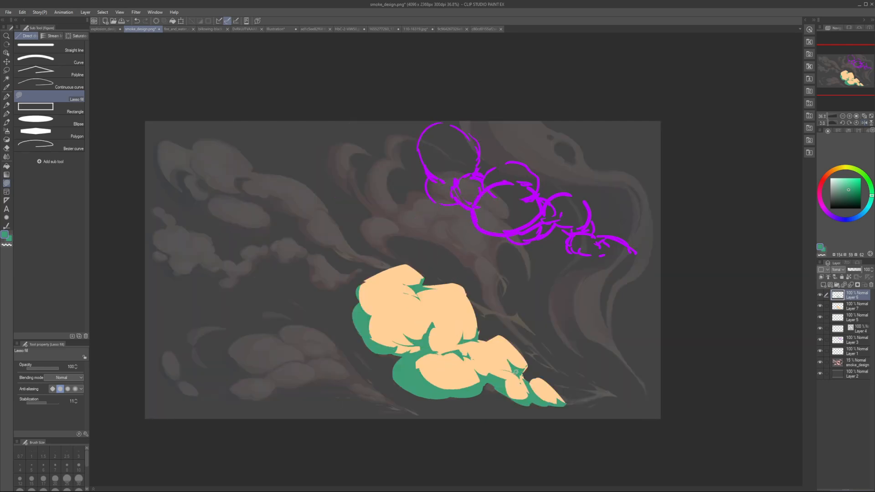
scroll(518, 374, "down", 3)
key("h")
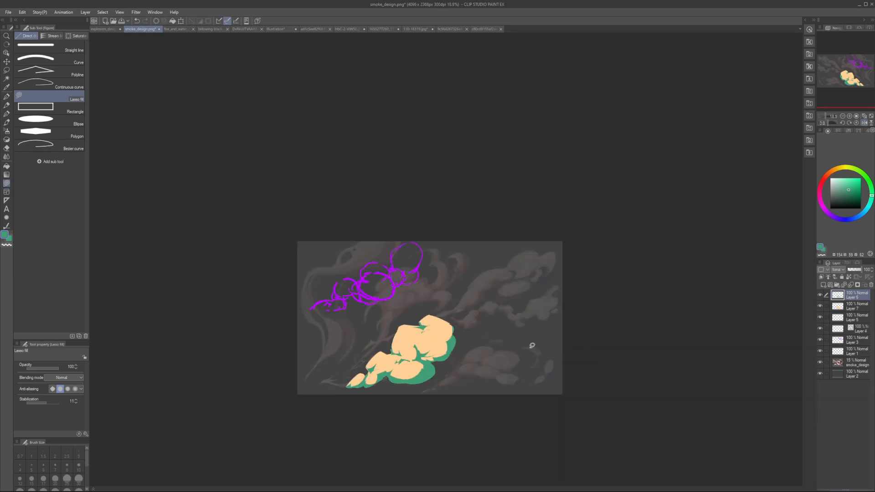
key("h")
scroll(521, 351, "up", 4)
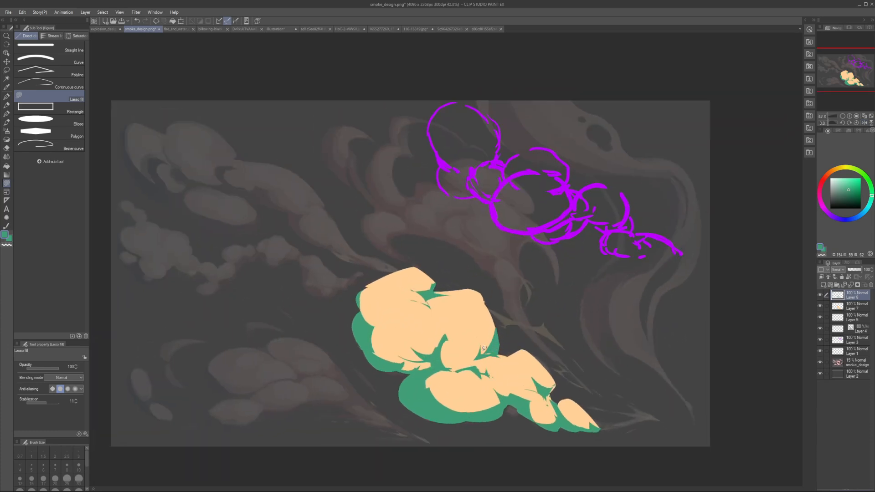
left_click(485, 345, "alt")
key("h")
key("h")
Step: Select Layer 6 and Layer 7 together and move the painted smoke to the upper left of the canvas
left_click(826, 306)
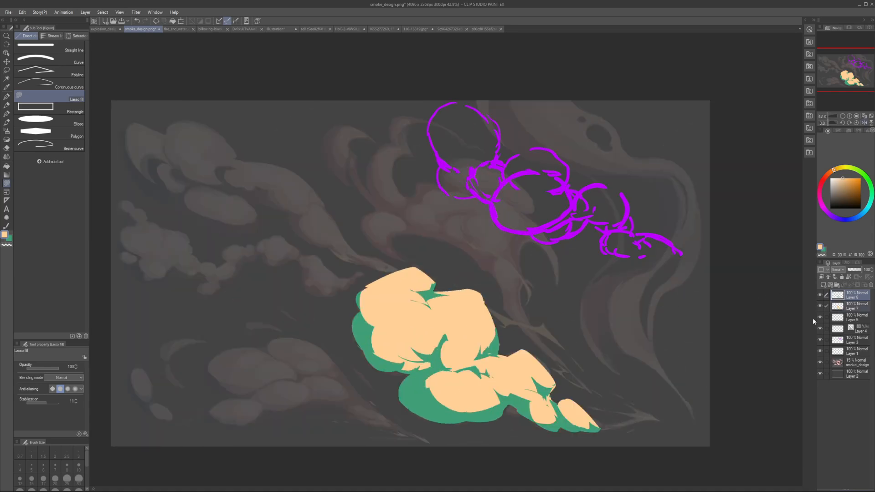
key("k")
left_click_drag(503, 360, 406, 215)
left_click_drag(409, 215, 475, 233)
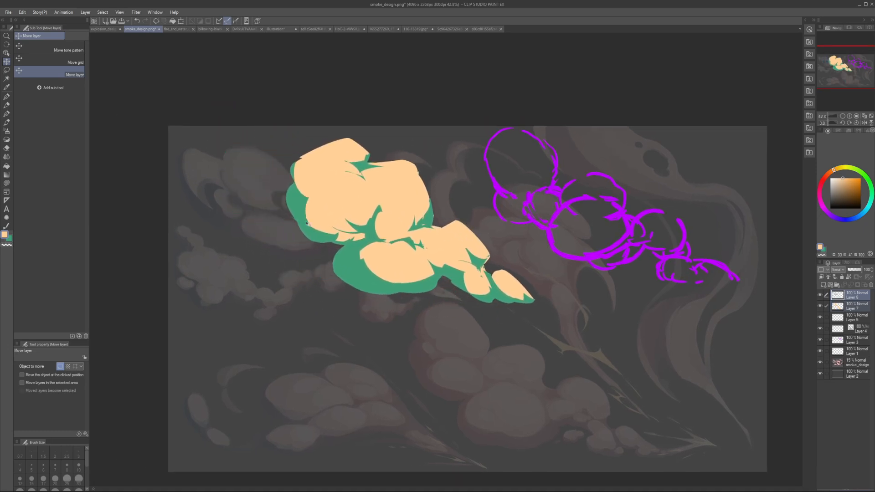
Step: Choose a lighter peach and lasso-fill a highlight on the upper face of the top left puff
left_click(6, 183)
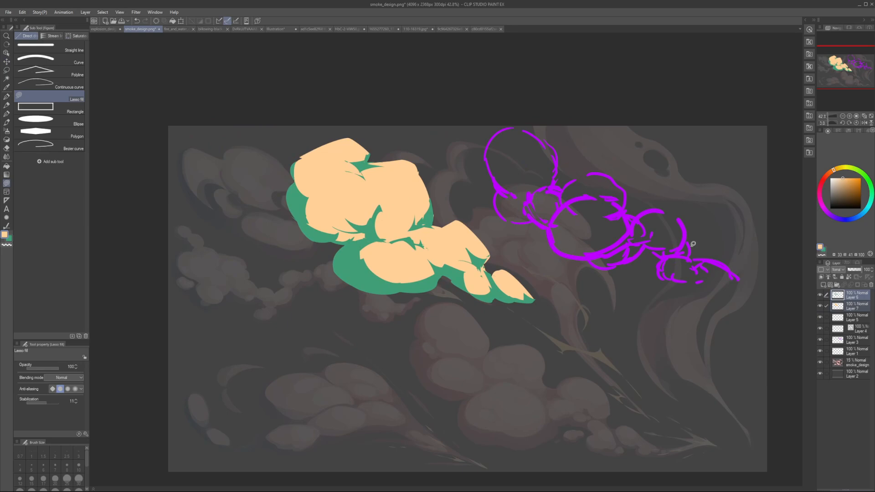
left_click_drag(842, 181, 841, 174)
key("ctrl+z")
mouse_move(314, 170)
left_mouse_down()
mouse_move(331, 195)
mouse_move(338, 177)
mouse_move(307, 161)
mouse_move(345, 167)
mouse_move(312, 167)
mouse_move(312, 159)
mouse_move(341, 165)
mouse_move(315, 165)
mouse_move(324, 172)
mouse_move(343, 164)
mouse_move(330, 155)
mouse_move(362, 160)
mouse_move(325, 157)
left_mouse_up()
key("ctrl+z")
key("ctrl+z")
key("ctrl+z")
key("ctrl+z")
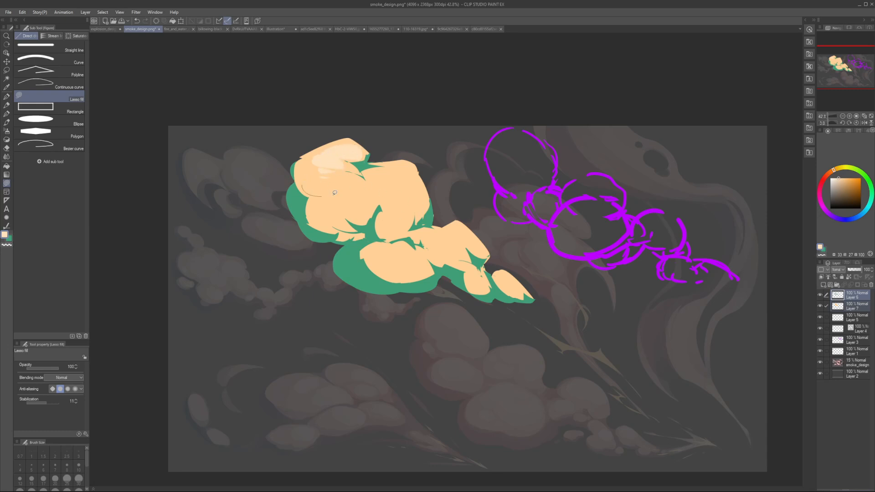
Step: Lasso-fill further pale peach highlights on the left puff, below the top highlight
mouse_move(335, 193)
left_mouse_down()
mouse_move(318, 173)
mouse_move(327, 196)
mouse_move(337, 179)
mouse_move(347, 180)
mouse_move(315, 174)
mouse_move(346, 181)
mouse_move(331, 196)
mouse_move(336, 191)
mouse_move(323, 195)
mouse_move(345, 182)
mouse_move(338, 161)
mouse_move(341, 191)
left_mouse_up()
key("ctrl+z")
key("ctrl+z")
key("ctrl+z")
key("h")
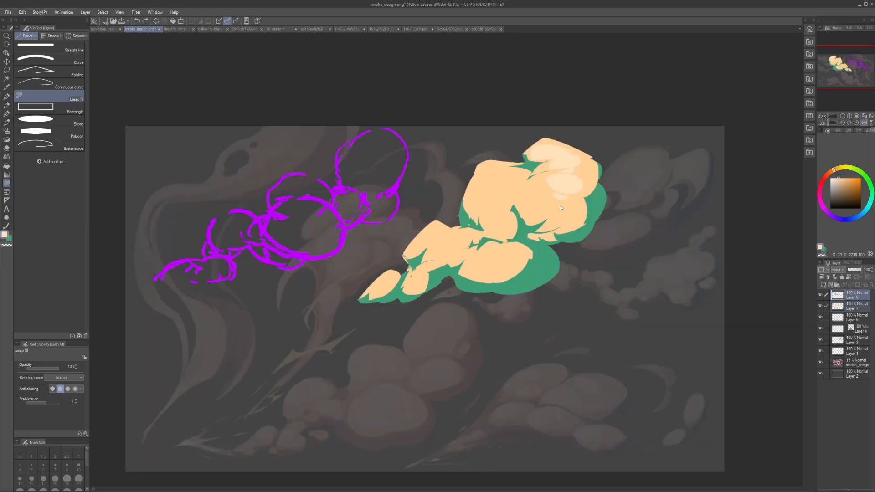
key("h")
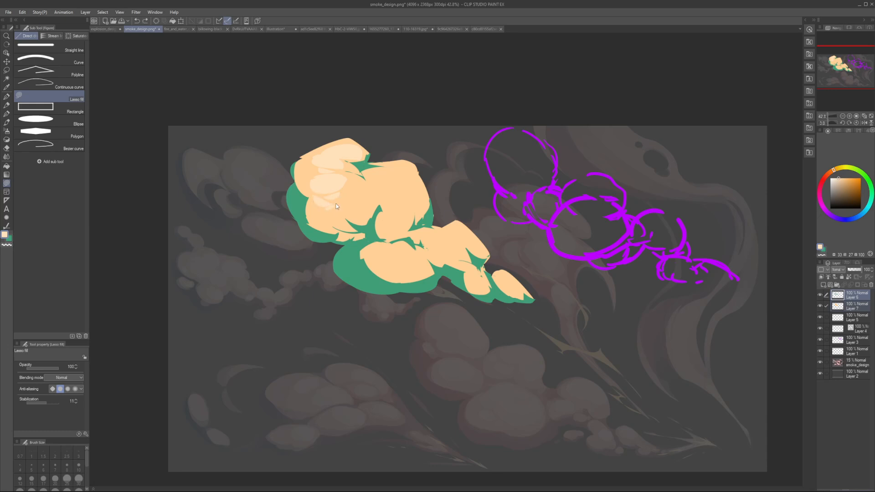
left_click_drag(360, 196, 331, 197)
key("h")
Step: Lasso-fill a pale peach highlight on the upper face of the middle puff
key("h")
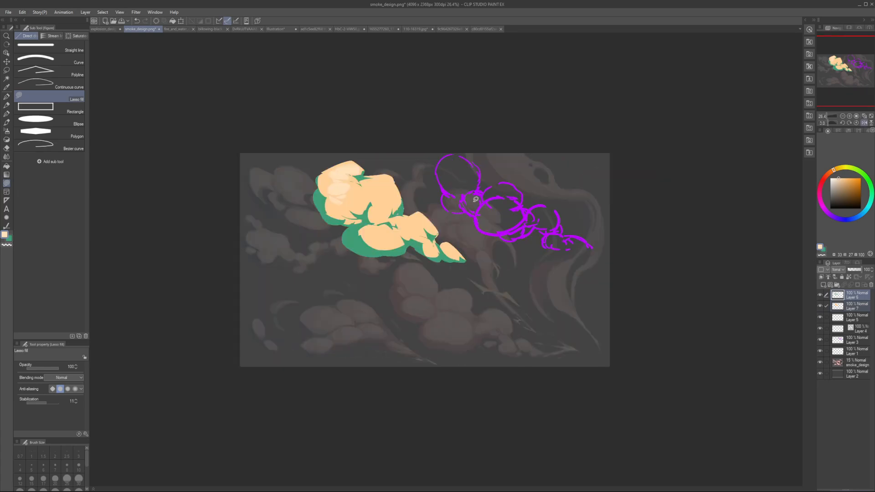
mouse_move(382, 183)
left_mouse_down()
mouse_move(390, 185)
mouse_move(376, 183)
left_mouse_up()
key("h")
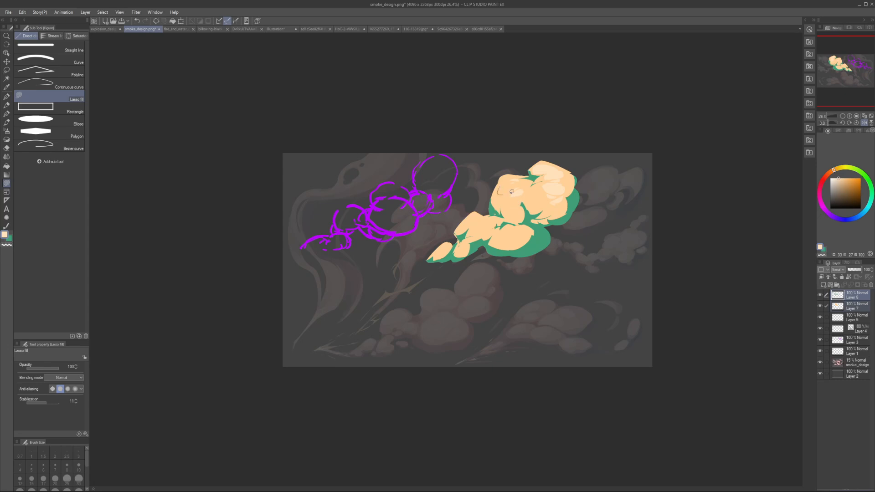
key("h")
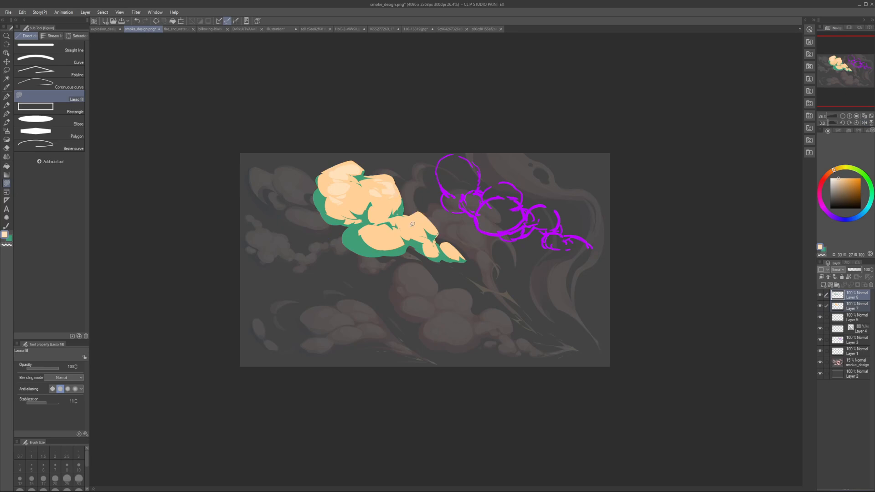
Step: Lasso-fill a pale peach highlight on the pointed puff at the tail's tip
mouse_move(452, 250)
left_mouse_down()
mouse_move(460, 256)
mouse_move(443, 247)
left_mouse_up()
key("h")
key("ctrl+z")
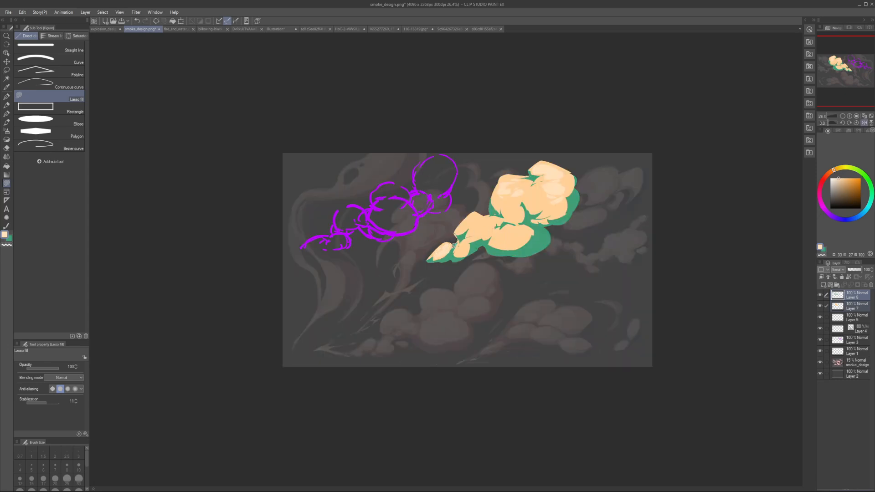
Step: Lasso-fill pale peach highlights on the small puff beside the tail tip and on the large bottom puff
key("h")
key("h")
key("h")
key("h")
mouse_move(492, 240)
left_mouse_down()
mouse_move(520, 239)
mouse_move(515, 230)
mouse_move(491, 241)
left_mouse_up()
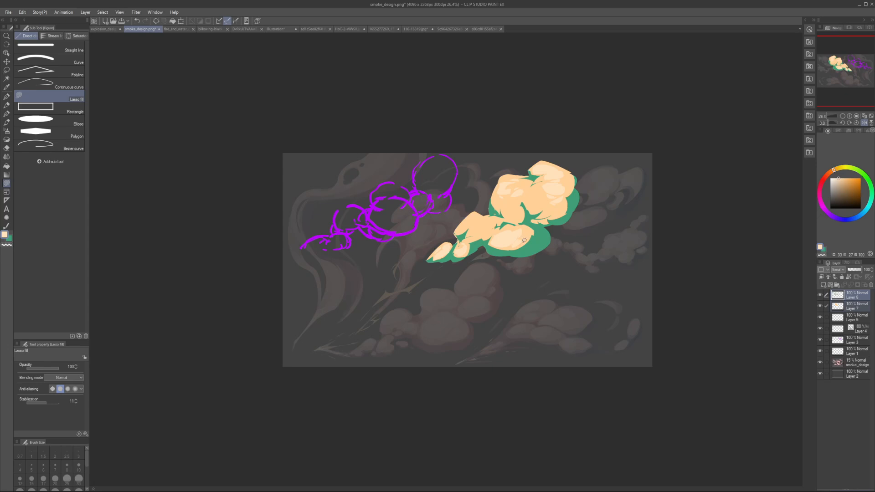
key("h")
Step: Lasso-fill a pale peach highlight across the large tail puff
mouse_move(419, 236)
left_mouse_down()
mouse_move(428, 254)
mouse_move(425, 237)
mouse_move(434, 241)
mouse_move(410, 232)
mouse_move(416, 227)
mouse_move(436, 237)
mouse_move(462, 223)
mouse_move(492, 226)
mouse_move(473, 237)
mouse_move(468, 230)
mouse_move(478, 226)
mouse_move(497, 228)
left_mouse_up()
key("h")
key("ctrl+z")
key("h")
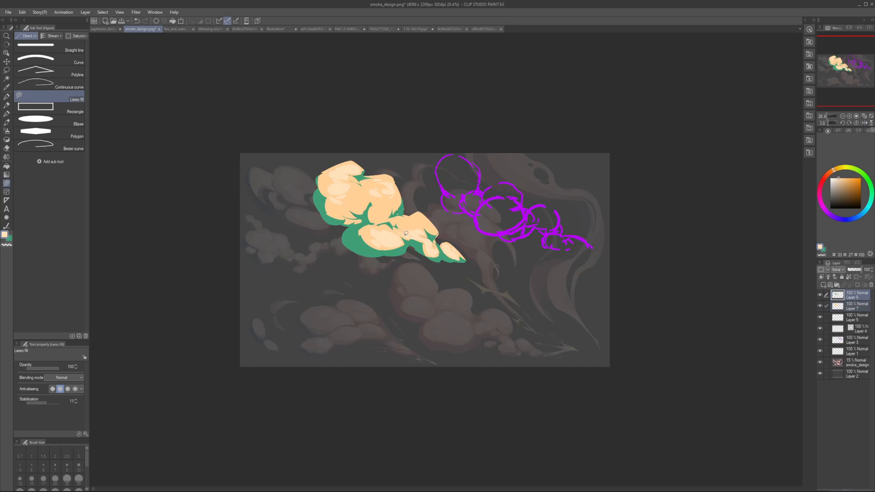
Step: Refine the large tail puff's highlight toward the small tail puffs, then sample the base peach
key("h")
left_click_drag(484, 233, 463, 243)
key("h")
key("h")
mouse_move(470, 231)
left_mouse_down()
mouse_move(492, 222)
mouse_move(487, 234)
left_mouse_up()
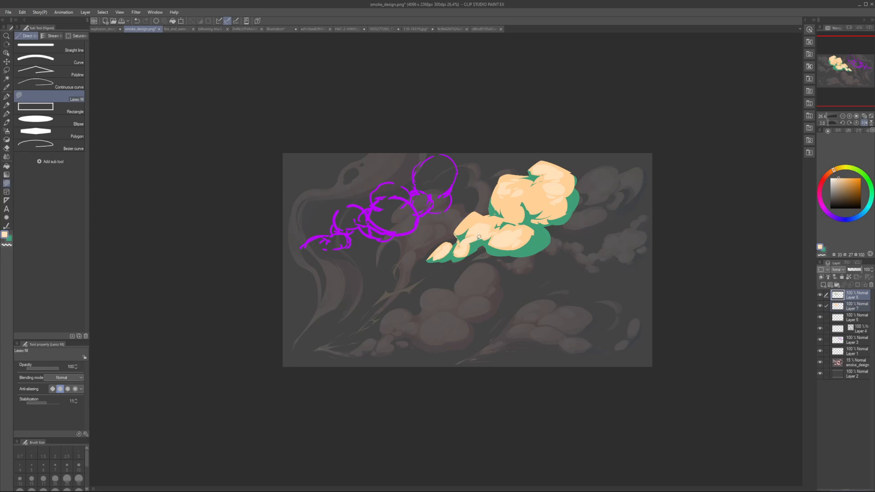
key("ctrl+z")
key("ctrl+z")
key("h")
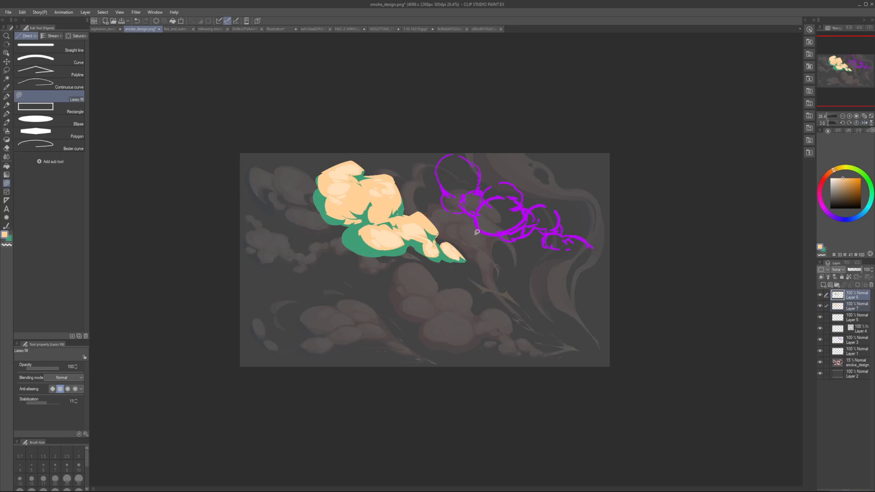
Step: Carve base peach into the lower part of the large tail puff's highlight to sharpen its shape
left_click(414, 234, "alt")
left_click_drag(410, 236, 415, 235)
key("h")
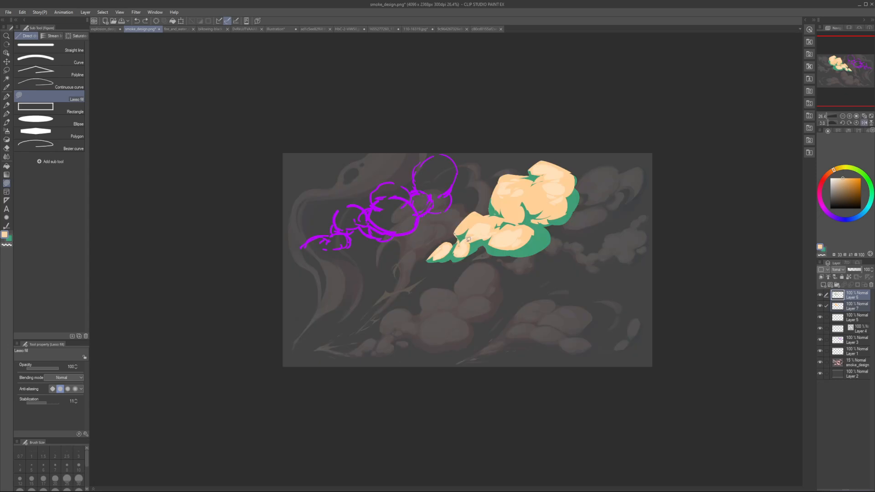
Step: Resample the pale peach and touch up the highlights on the small tail puff and the large tail puff's upper side
left_click(464, 241, "alt")
left_click_drag(464, 241, 465, 250)
key("h")
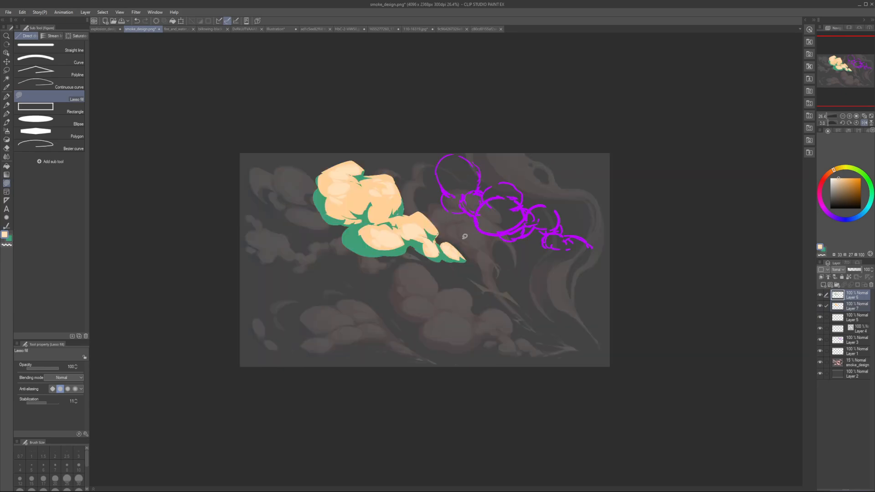
left_click_drag(425, 227, 431, 231)
Step: Lasso-fill a pale peach highlight along the right side of the middle puff's lower lobe
left_click_drag(373, 225, 390, 203)
key("ctrl+z")
left_click_drag(395, 209, 396, 201)
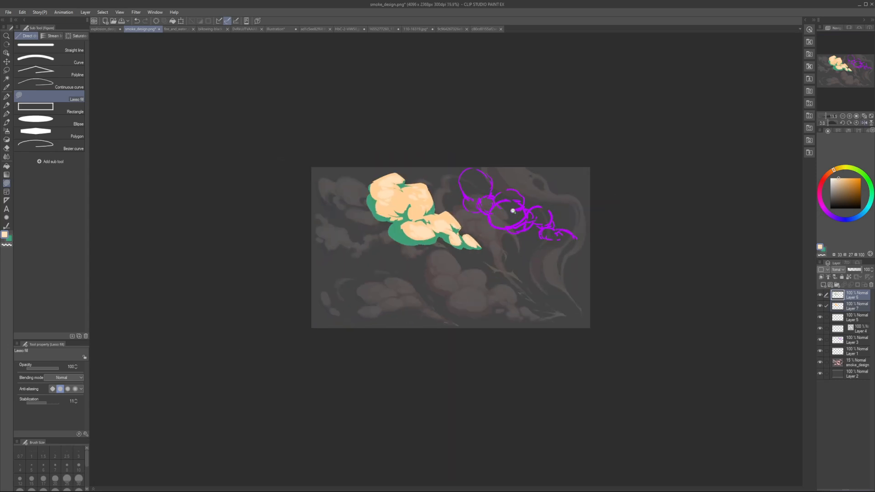
scroll(509, 205, "up", 1)
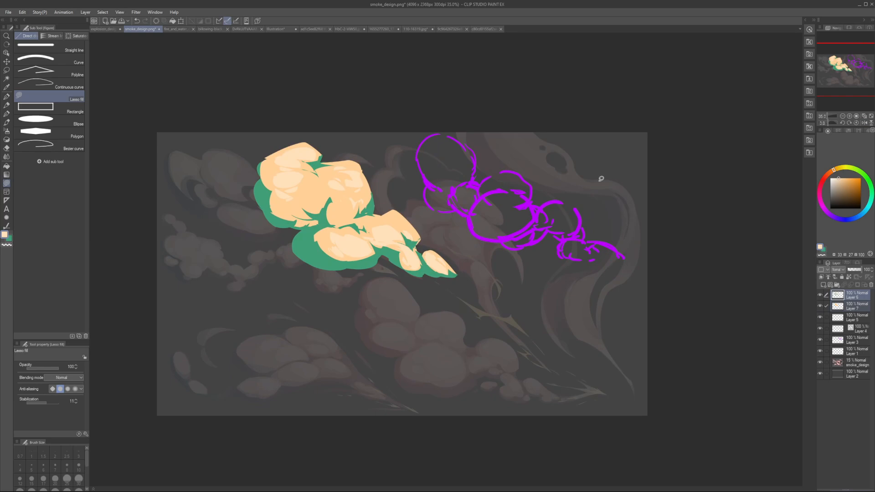
key("h")
key("h")
Step: Sketch overlapping construction curves over the bottom puff and large tail puff with a saturated blue G-pen, reducing the brush size to 10
left_click(845, 220)
left_click(861, 178)
key("p")
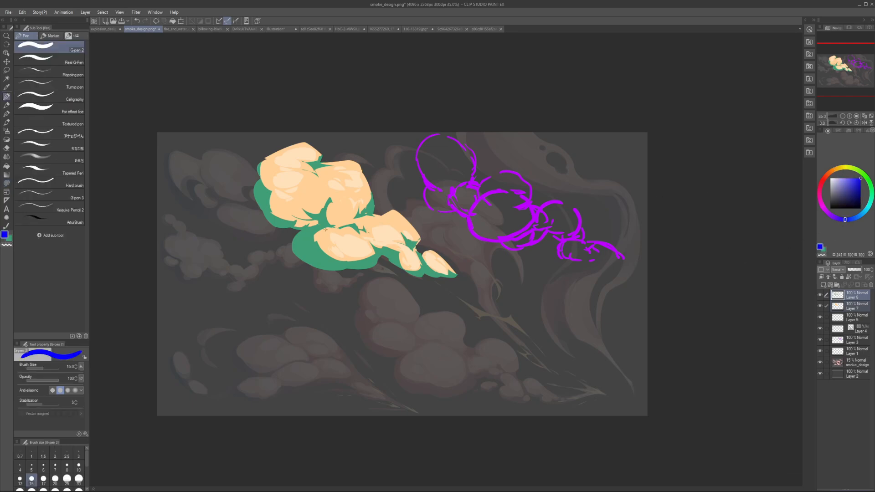
mouse_move(303, 242)
left_mouse_down()
mouse_move(376, 241)
mouse_move(378, 263)
left_mouse_up()
key("ctrl+z")
mouse_move(304, 234)
left_mouse_down()
mouse_move(352, 225)
mouse_move(360, 267)
left_mouse_up()
key("bracketleft")
mouse_move(354, 217)
left_mouse_down()
mouse_move(384, 220)
mouse_move(401, 240)
mouse_move(396, 251)
mouse_move(348, 245)
left_mouse_up()
key("bracketleft")
mouse_move(395, 210)
left_mouse_down()
mouse_move(411, 221)
mouse_move(413, 246)
mouse_move(399, 241)
left_mouse_up()
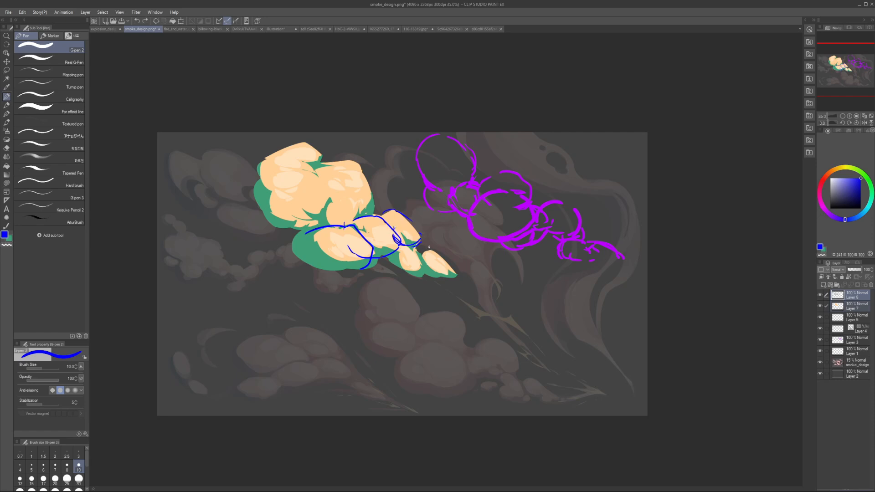
Step: Outline the small tail puffs and the middle puff's lower lobe in blue
mouse_move(394, 240)
left_mouse_down()
mouse_move(424, 255)
mouse_move(423, 276)
mouse_move(393, 243)
mouse_move(422, 275)
mouse_move(435, 250)
mouse_move(453, 272)
mouse_move(426, 275)
left_mouse_up()
left_click_drag(359, 208, 346, 235)
mouse_move(322, 208)
left_mouse_down()
mouse_move(360, 202)
mouse_move(356, 226)
left_mouse_up()
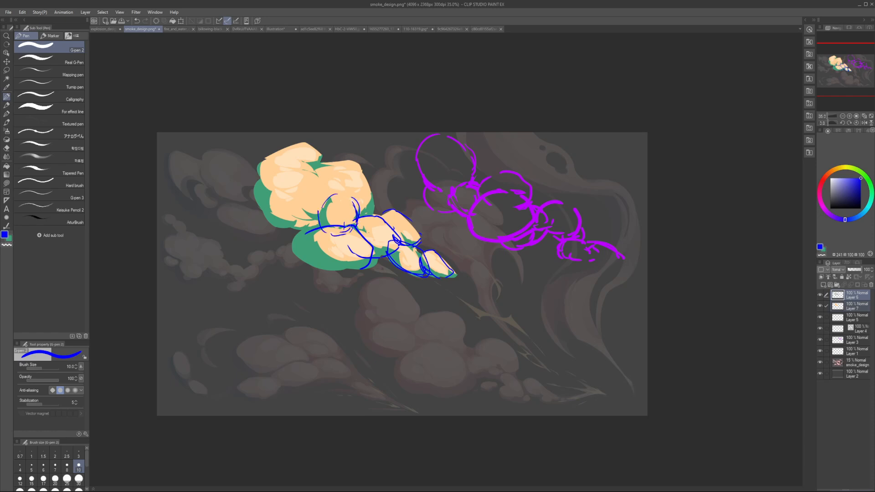
Step: Draw overlapping blue construction ovals over the left, middle and top left puffs
mouse_move(257, 177)
left_mouse_down()
mouse_move(291, 231)
mouse_move(309, 230)
left_mouse_up()
left_click_drag(260, 179, 337, 198)
mouse_move(319, 167)
left_mouse_down()
mouse_move(377, 203)
mouse_move(326, 227)
mouse_move(337, 232)
left_mouse_up()
mouse_move(260, 165)
left_mouse_down()
mouse_move(267, 187)
mouse_move(310, 202)
mouse_move(321, 195)
left_mouse_up()
mouse_move(279, 149)
left_mouse_down()
mouse_move(320, 151)
mouse_move(321, 164)
left_mouse_up()
mouse_move(276, 157)
left_mouse_down()
mouse_move(322, 154)
mouse_move(316, 177)
mouse_move(283, 165)
left_mouse_up()
Step: Undo all the blue construction strokes over the painted smoke
key("ctrl+z")
key("ctrl+z")
key("ctrl+z")
key("ctrl+z")
key("ctrl+z")
key("ctrl+z")
key("ctrl+z")
key("ctrl+z")
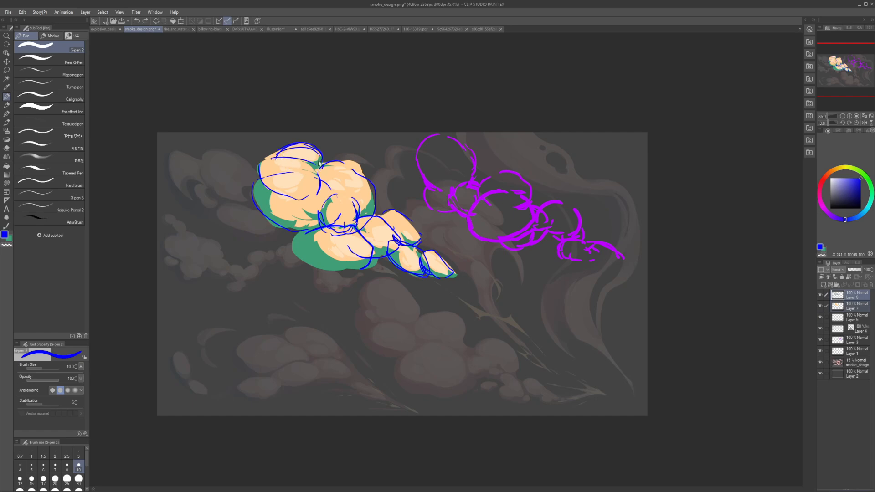
key("ctrl+z")
key("ctrl+z")
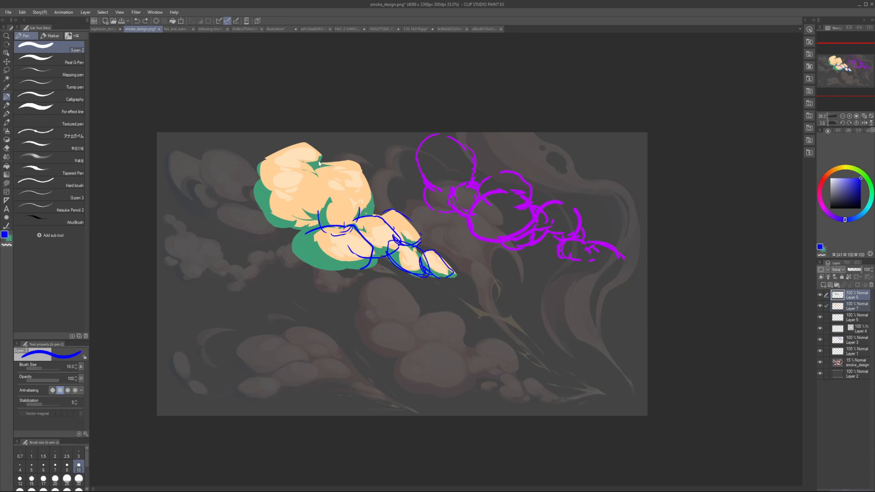
key("ctrl+z")
key("ctrl+z")
key("ctrl+z")
key("ctrl+z")
key("ctrl+z")
key("ctrl+z")
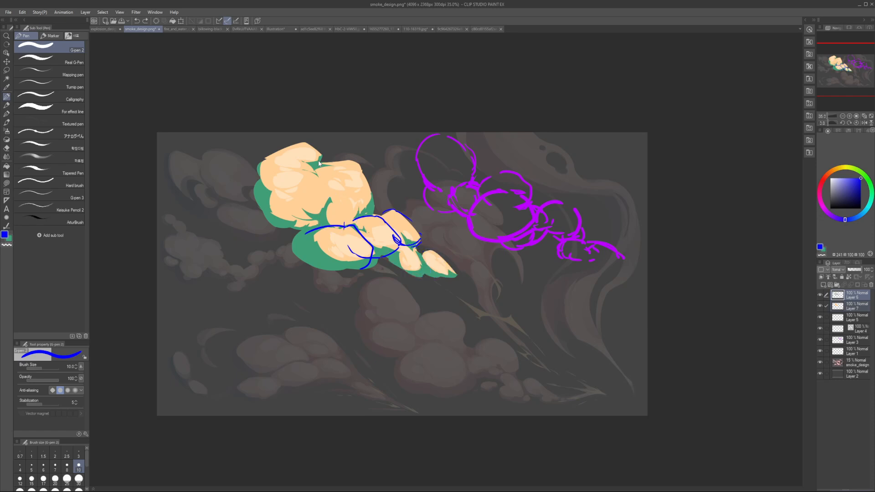
key("ctrl+z")
key("ctrl+z")
key("ctrl+z")
key("ctrl+z")
key("ctrl+z")
key("ctrl+z")
key("ctrl+z")
key("ctrl+z")
key("ctrl+z")
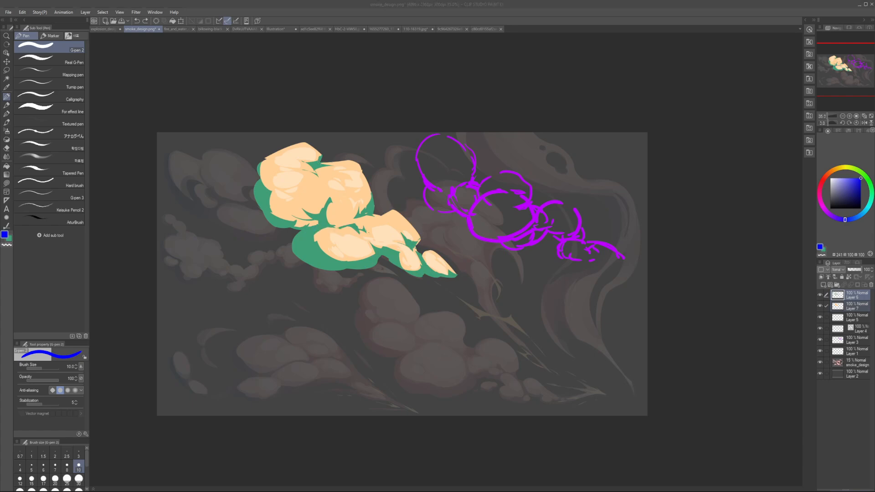
Step: Hide the painted smoke on Layer 6 and Layer 7, and make Layer 7 the active layer
left_click(820, 296)
left_click(820, 307)
left_click(838, 312)
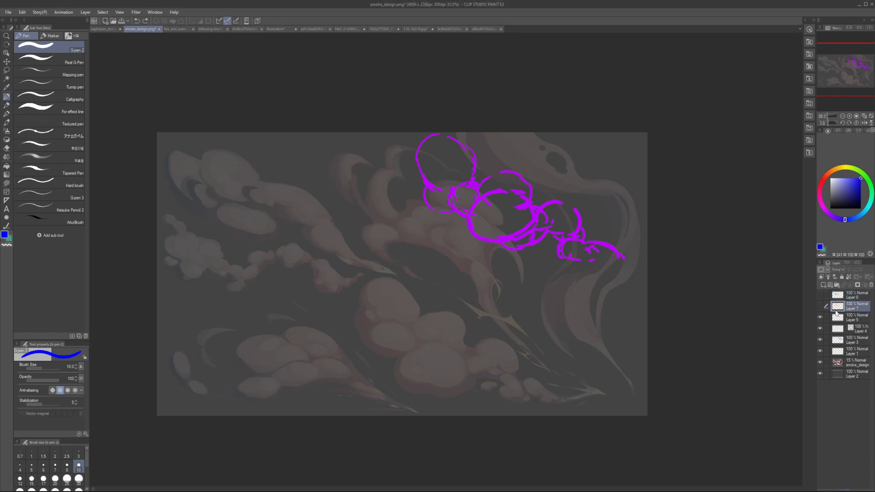
Step: Add a new layer above Layer 7 and hide the sketch layers Layer 5, Layer 4 and Layer 3
key("ctrl+shift+n")
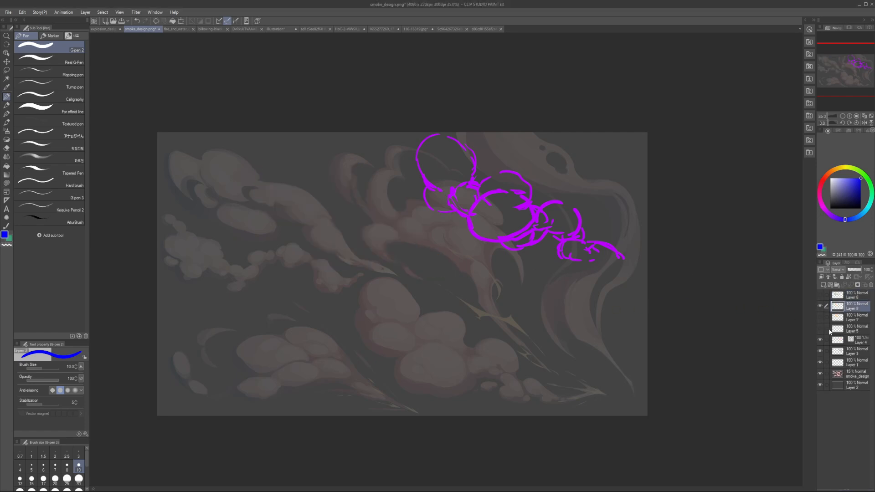
left_click(820, 351)
left_click(820, 351)
left_click(819, 351)
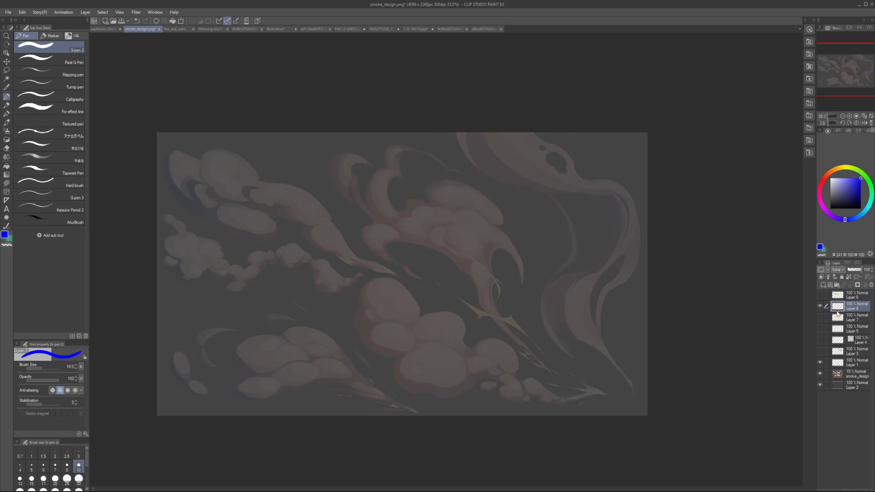
key("h")
key("h")
Step: Draw a blue arc over the upper edge of the middle puff in the lower center cloud
mouse_move(461, 334)
left_mouse_down()
mouse_move(454, 324)
mouse_move(470, 333)
left_mouse_up()
scroll(439, 319, "up", 1)
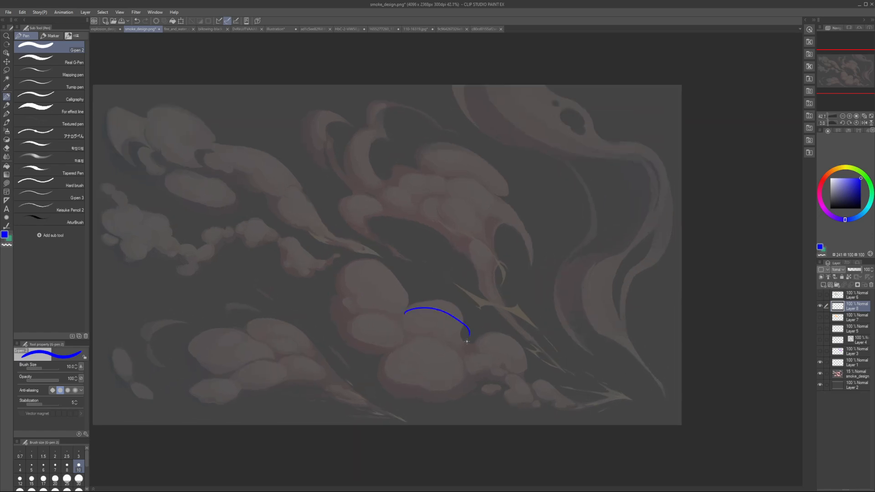
key("ctrl+z")
key("bracketleft")
left_click_drag(406, 315, 418, 310)
mouse_move(427, 309)
left_mouse_down()
mouse_move(459, 325)
mouse_move(459, 346)
mouse_move(455, 323)
mouse_move(438, 314)
left_mouse_up()
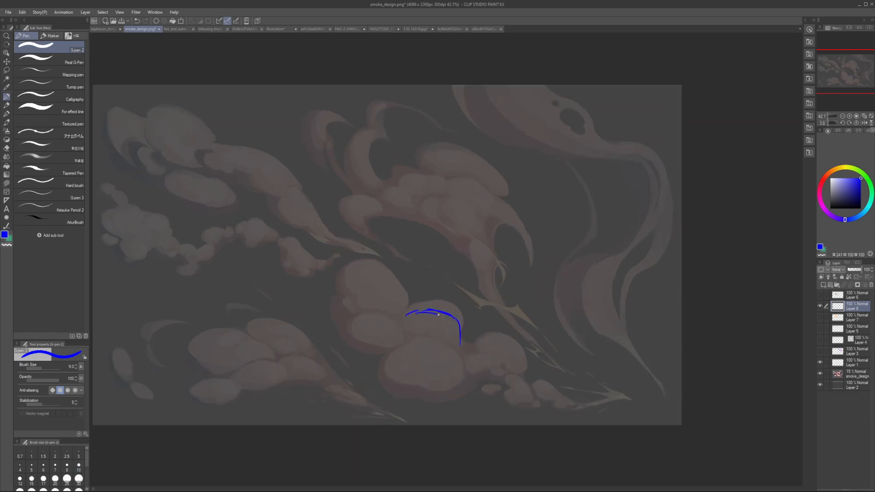
Step: Outline the rounded lobe left of the middle puff with thin overlapping blue strokes
key("bracketleft")
key("bracketleft")
key("bracketleft")
mouse_move(360, 308)
left_mouse_down()
mouse_move(393, 329)
mouse_move(383, 310)
mouse_move(399, 327)
mouse_move(391, 306)
left_mouse_up()
key("ctrl+z")
key("ctrl+z")
left_click_drag(398, 314, 402, 334)
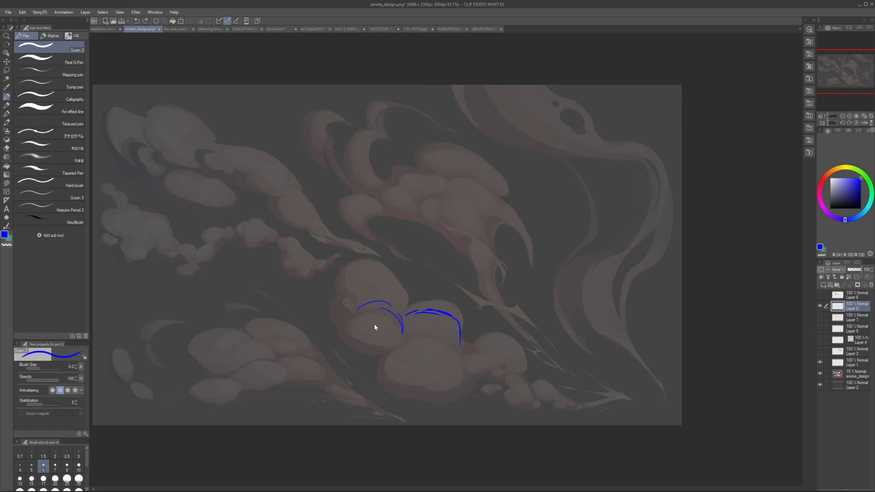
mouse_move(363, 305)
left_mouse_down()
mouse_move(369, 333)
mouse_move(396, 336)
mouse_move(394, 313)
left_mouse_up()
key("bracketright")
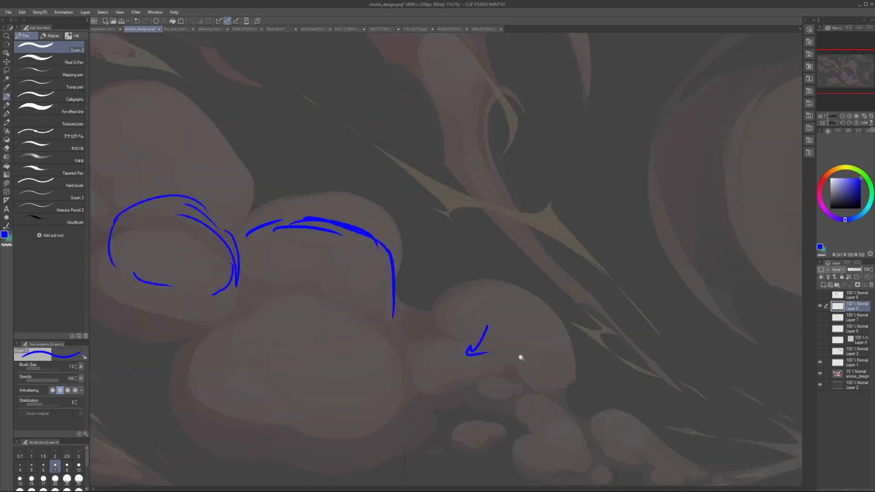
Step: Try a small blue arrow stroke on the puff to the right of the middle puff
scroll(493, 358, "up", 5)
mouse_move(467, 344)
left_mouse_down()
mouse_move(486, 354)
mouse_move(441, 336)
mouse_move(491, 356)
mouse_move(434, 330)
mouse_move(495, 355)
left_mouse_up()
key("ctrl+z")
mouse_move(451, 334)
left_mouse_down()
mouse_move(460, 334)
mouse_move(435, 343)
mouse_move(437, 351)
left_mouse_up()
key("ctrl+z")
key("ctrl+z")
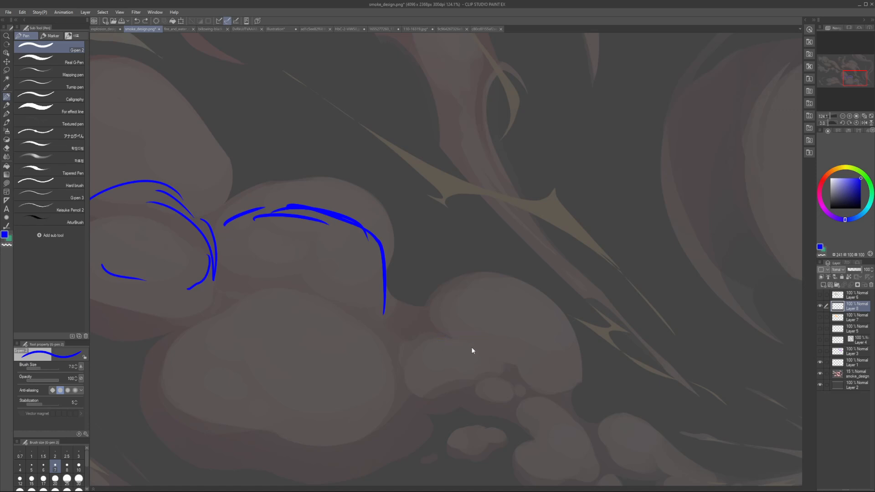
scroll(474, 354, "down", 5)
scroll(426, 359, "down", 3)
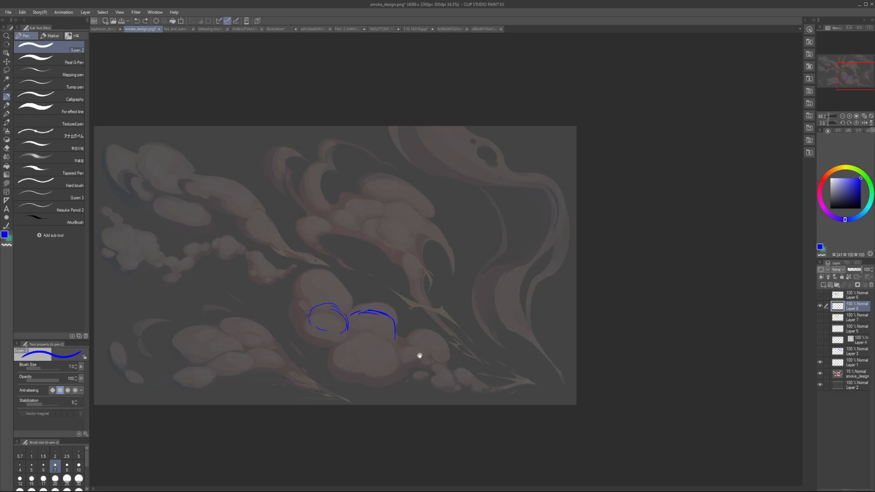
left_click_drag(419, 355, 426, 382)
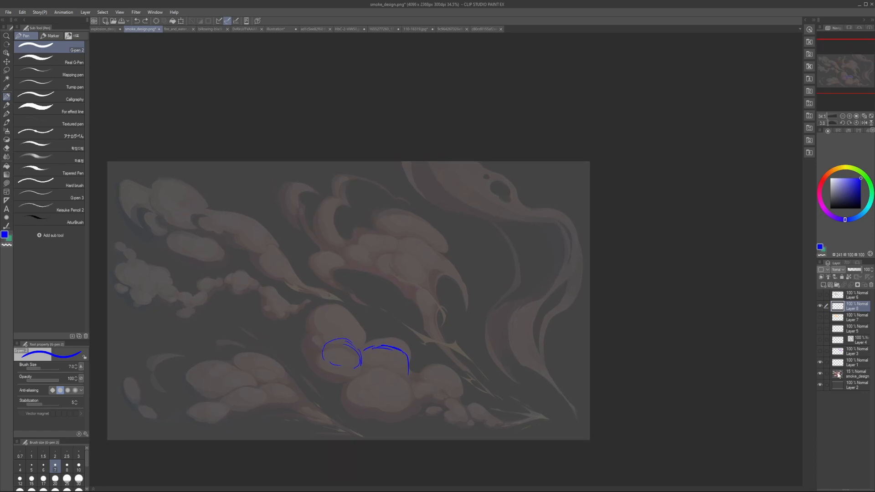
Step: Set the smoke_design layer's opacity to 41% and add a new layer above Layer 6
left_click(838, 375)
left_click(854, 270)
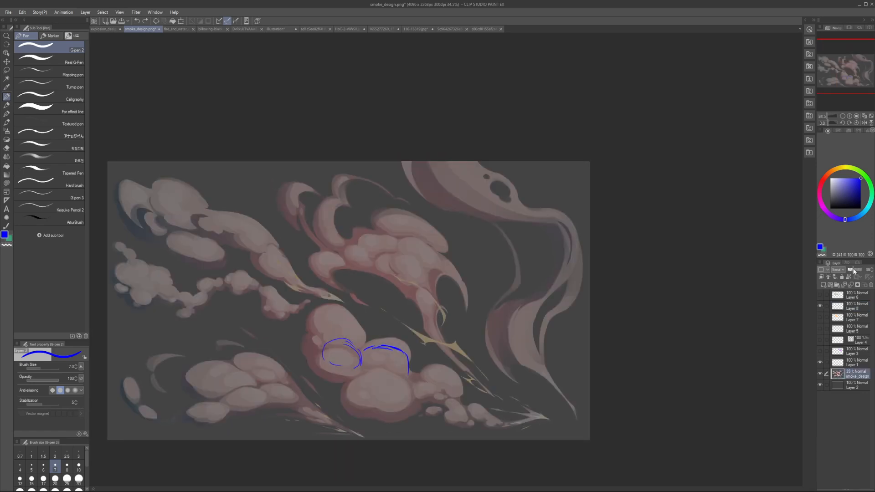
left_click(838, 299)
left_click(824, 285)
Step: Set the pen's size to 10 and change the drawing color to a medium blue
left_click(863, 214)
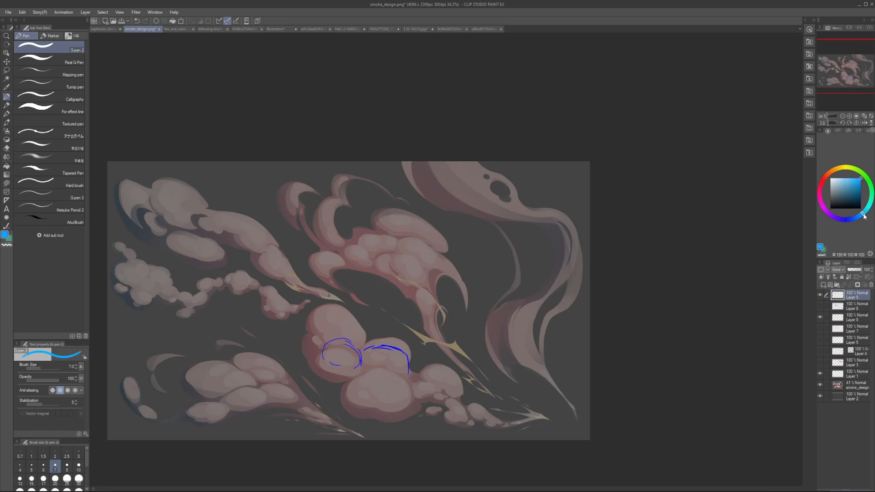
left_click(858, 179)
left_click_drag(335, 355, 393, 355)
key("]")
key("]")
key("]")
key("]")
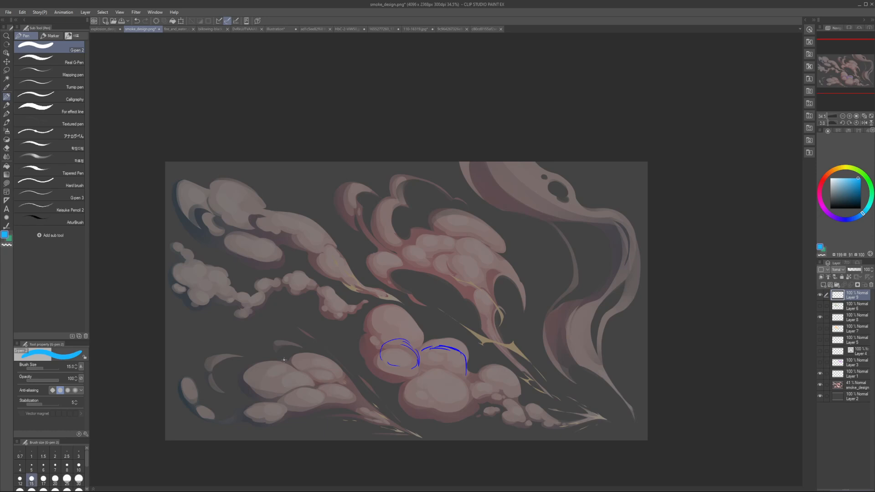
key("]")
key("]")
key("]")
key("]")
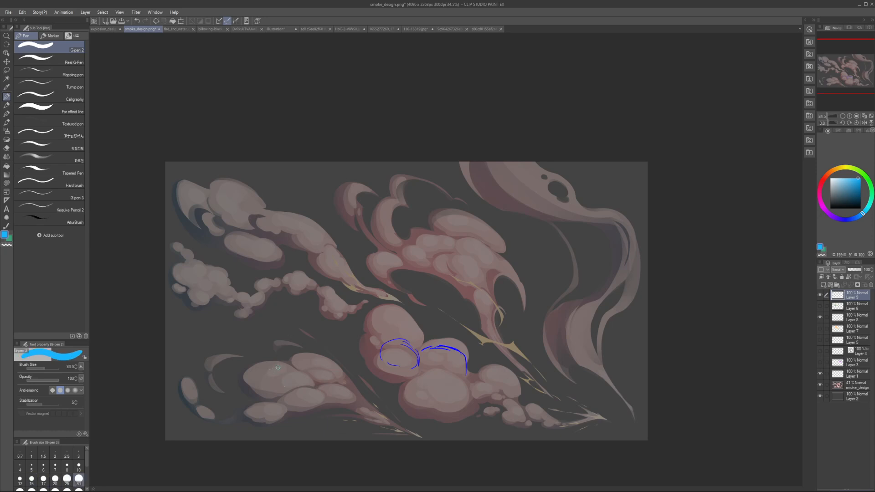
key("[")
key("[")
key("[")
key("[")
key("[")
key("[")
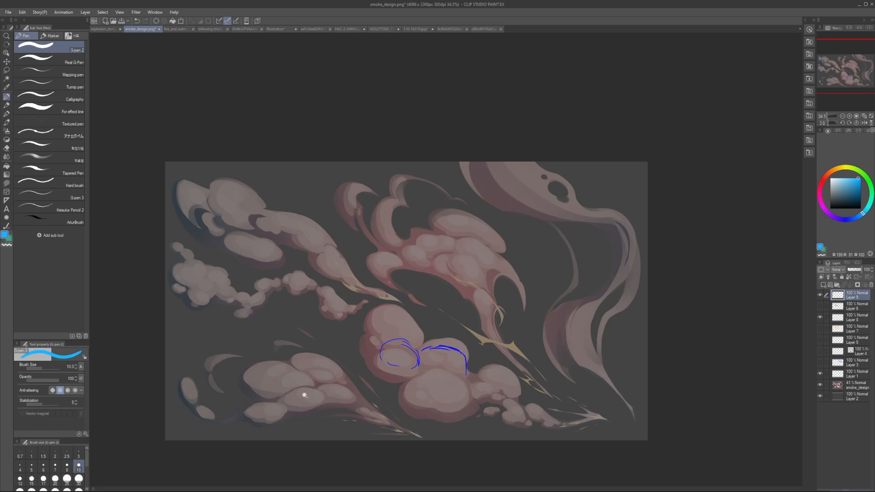
mouse_move(305, 395)
left_mouse_down()
mouse_move(362, 399)
mouse_move(289, 398)
mouse_move(360, 371)
mouse_move(416, 371)
left_mouse_up()
left_click(855, 217)
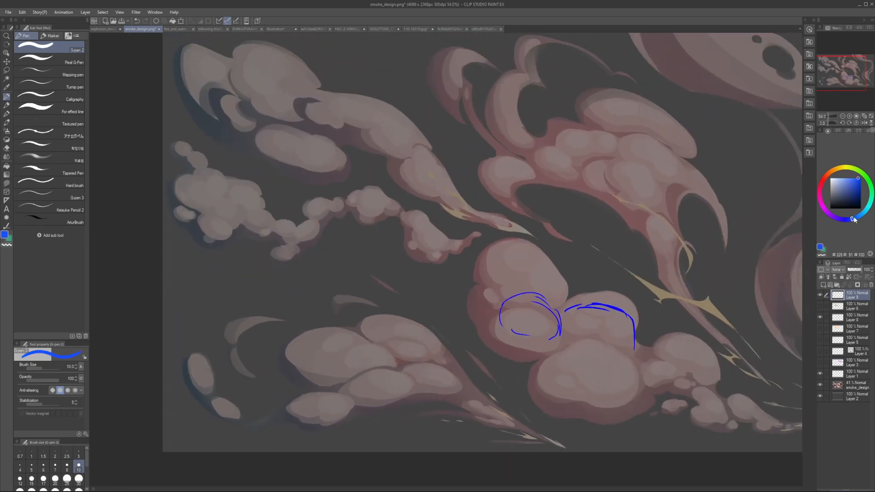
Step: Lower the smoke_design layer's opacity to 17% and add a new layer above the other layers
left_click(837, 382)
left_click(850, 269)
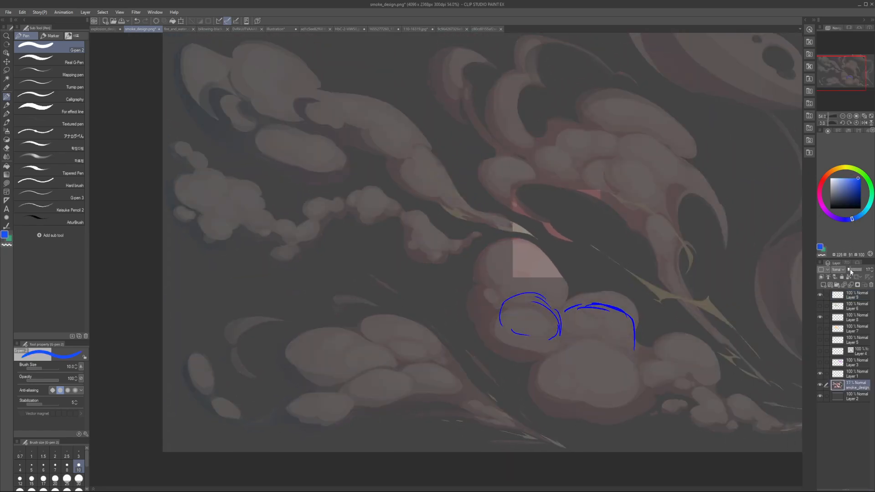
left_click(838, 298)
key("ctrl+shift+n")
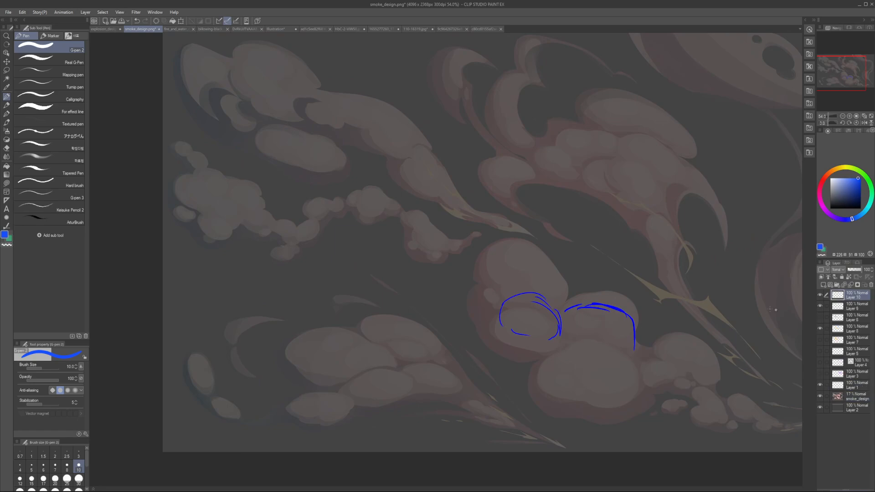
Step: Flip the canvas view horizontally and choose bright cyan with a slightly smaller pen size
left_click_drag(487, 296, 460, 303)
scroll(461, 303, "down", 2)
key("h")
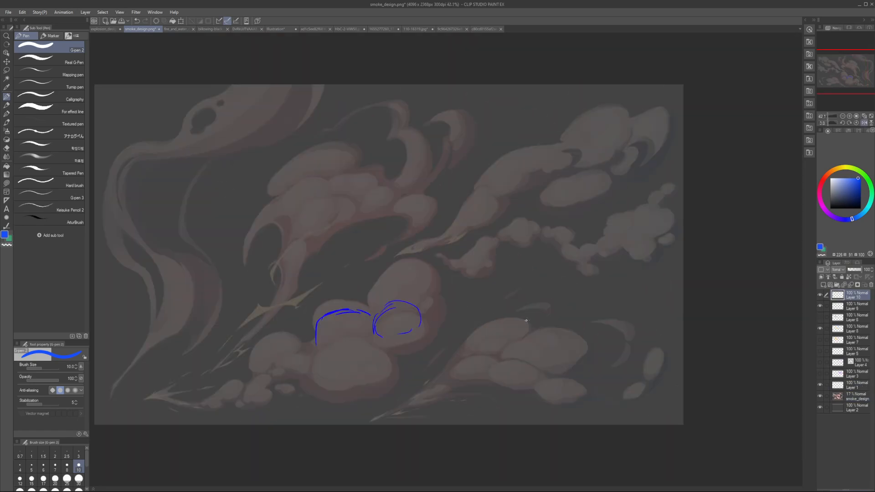
left_click_drag(862, 215, 866, 209)
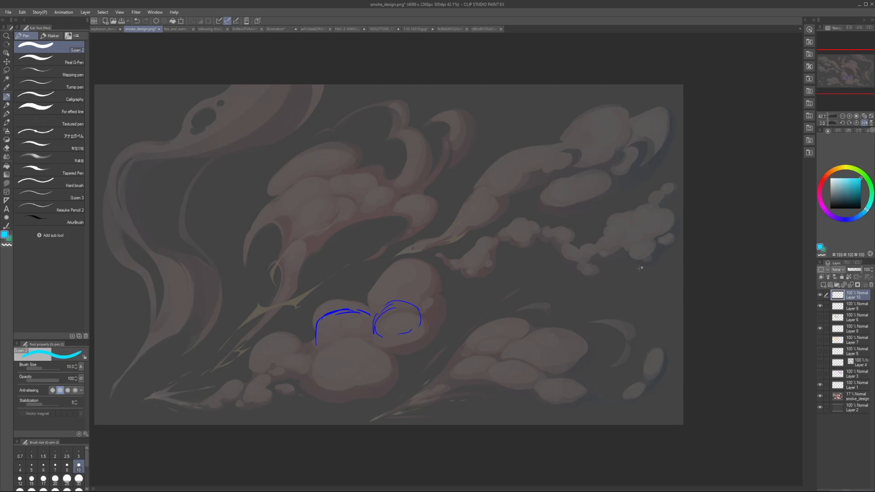
key("bracketleft")
Step: Try cyan ovals over the individual lobes of the tailed smoke cloud at the lower right
mouse_move(469, 351)
left_mouse_down()
mouse_move(528, 326)
mouse_move(511, 351)
left_mouse_up()
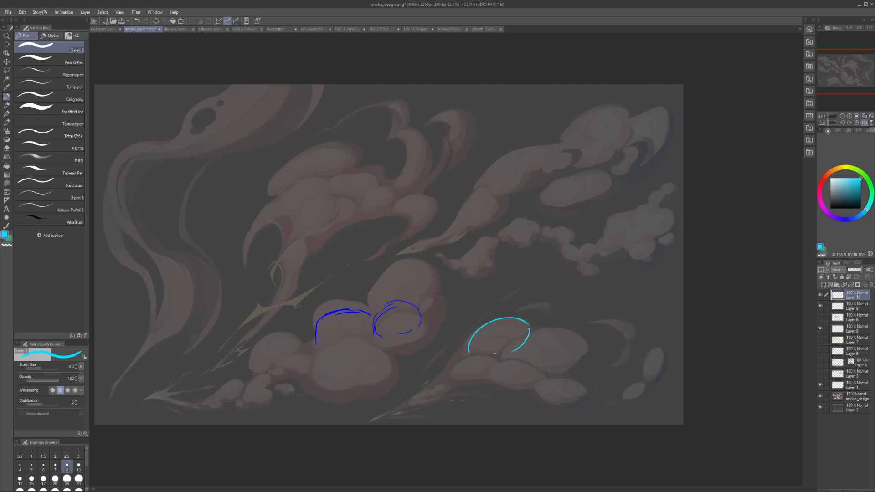
mouse_move(551, 324)
left_mouse_down()
mouse_move(581, 361)
mouse_move(568, 375)
left_mouse_up()
key("ctrl+z")
mouse_move(476, 325)
left_mouse_down()
mouse_move(516, 312)
mouse_move(513, 326)
mouse_move(457, 321)
left_mouse_up()
key("ctrl+z")
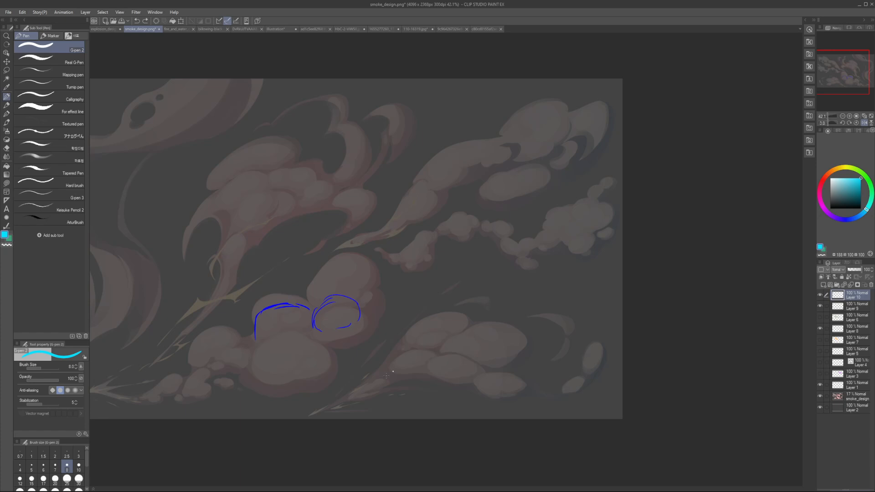
Step: Outline both edges of the lower right cloud's pointed tail in cyan with a 12.5 pen size
key("bracketright")
left_click_drag(319, 410, 386, 357)
key("ctrl+z")
key("bracketright")
left_click_drag(312, 415, 384, 361)
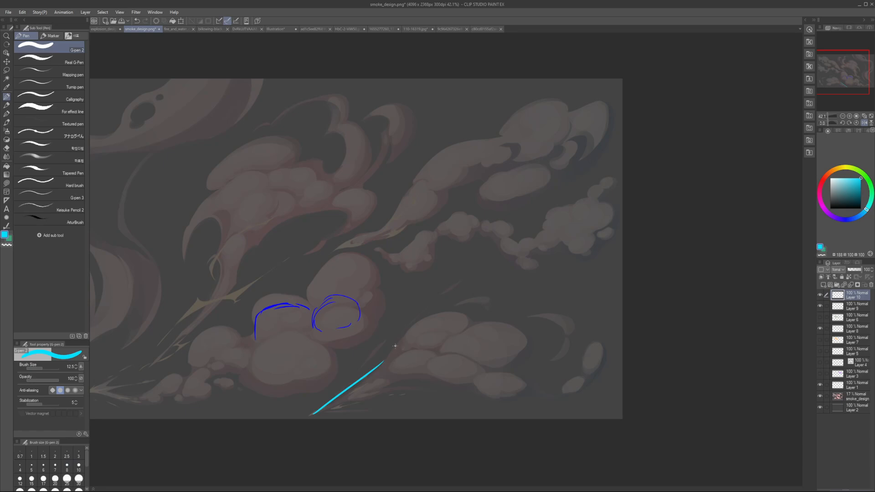
key("ctrl+z")
left_click_drag(317, 408, 400, 338)
mouse_move(322, 412)
left_mouse_down()
mouse_move(436, 378)
mouse_move(474, 385)
left_mouse_up()
key("ctrl+z")
Step: Continue the cyan silhouette around the cloud's upper lobes, right side and small lower lobe
key("ctrl+z")
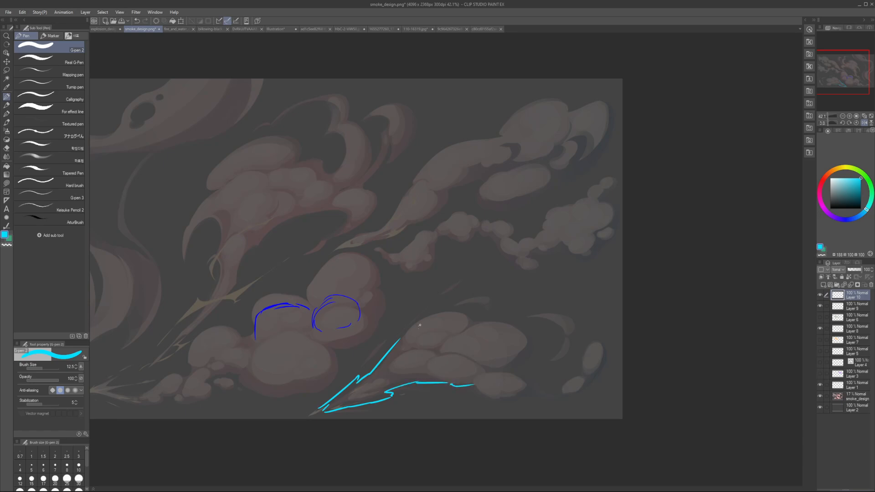
key("ctrl+z")
mouse_move(400, 338)
left_mouse_down()
mouse_move(471, 323)
mouse_move(424, 318)
mouse_move(457, 318)
mouse_move(409, 327)
mouse_move(414, 321)
mouse_move(465, 313)
left_mouse_up()
key("ctrl+z")
key("ctrl+z")
key("ctrl+z")
key("ctrl+z")
key("ctrl+z")
mouse_move(402, 337)
left_mouse_down()
mouse_move(436, 310)
mouse_move(467, 313)
mouse_move(523, 331)
mouse_move(523, 352)
left_mouse_up()
key("ctrl+z")
left_click_drag(474, 320, 534, 349)
mouse_move(531, 361)
left_mouse_down()
mouse_move(514, 392)
mouse_move(474, 395)
mouse_move(515, 388)
mouse_move(492, 403)
left_mouse_up()
key("ctrl+z")
key("ctrl+z")
key("ctrl+z")
key("ctrl+z")
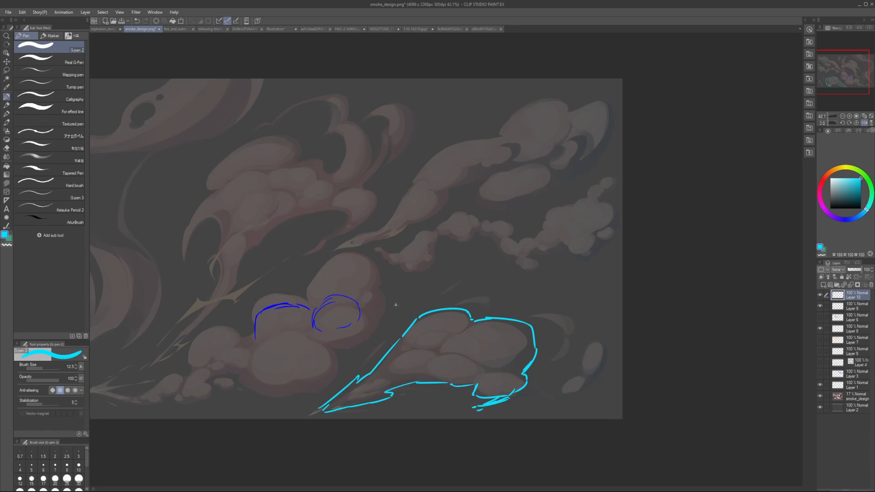
Step: Erase the upper left shoulder of the cyan silhouette and redraw it as a rounder curve
key("e")
left_click_drag(414, 326, 394, 337)
key("p")
scroll(459, 364, "up", 1)
key("e")
mouse_move(393, 314)
left_mouse_down()
mouse_move(381, 336)
mouse_move(412, 305)
left_mouse_up()
key("p")
key("ctrl+z")
Step: Erase the messy strokes under the small lower lobe and redraw its bottom edge in cyan
key("e")
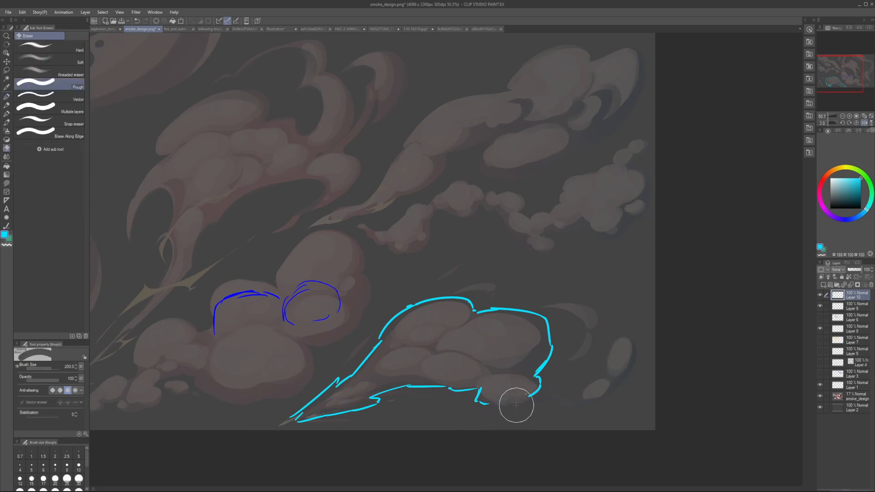
key("p")
mouse_move(516, 405)
left_mouse_down()
mouse_move(482, 412)
mouse_move(534, 391)
left_mouse_up()
key("ctrl+z")
key("ctrl+z")
left_click_drag(474, 401, 520, 399)
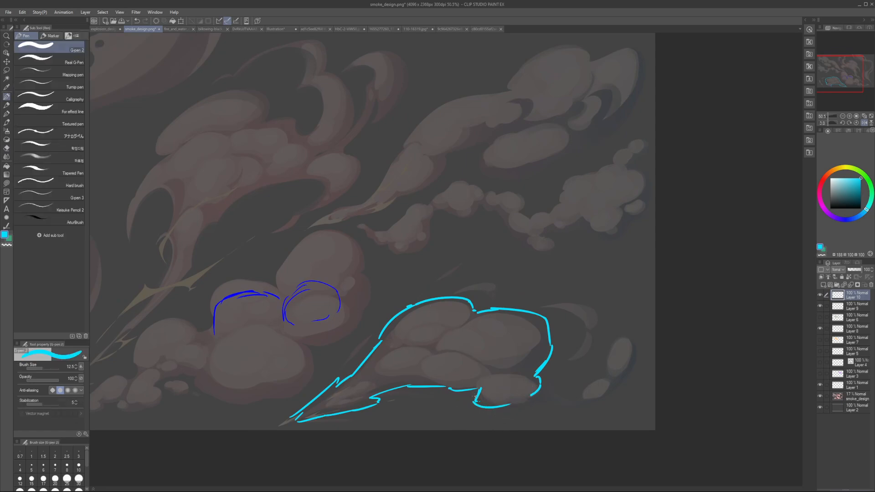
Step: Erase the notch beside the small lower lobe and redraw the cloud's underside with smoother curves
key("e")
left_click_drag(466, 393, 504, 401)
key("p")
key("ctrl+z")
left_click_drag(442, 387, 477, 399)
mouse_move(486, 404)
left_mouse_down()
mouse_move(540, 394)
mouse_move(534, 389)
left_mouse_up()
key("h")
key("h")
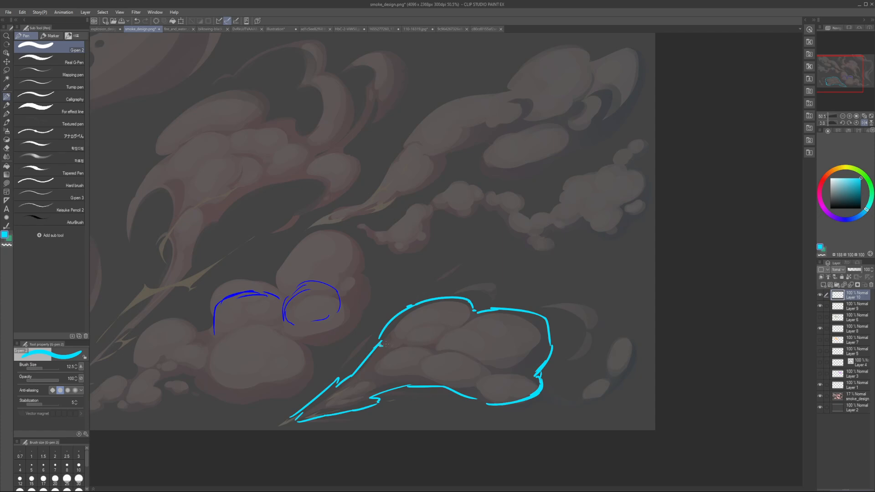
Step: Try long curved lines running across the cloud to split its silhouette into box-like planes
mouse_move(382, 344)
left_mouse_down()
mouse_move(515, 395)
mouse_move(400, 386)
left_mouse_up()
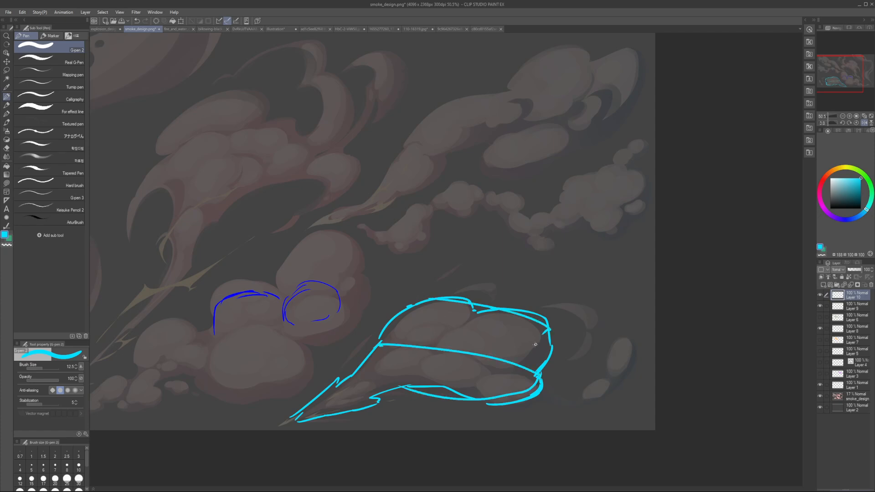
key("ctrl+z")
key("bracketleft")
Step: Try parallel straight diagonal lines across the cloud silhouette with a thinner pen
left_click_drag(396, 340, 553, 380)
key("ctrl+z")
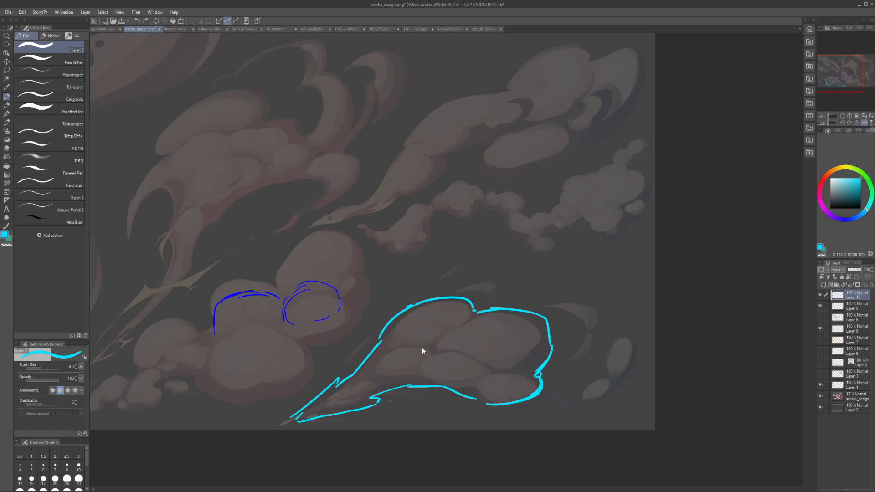
left_click_drag(398, 341, 549, 378)
left_click_drag(364, 364, 517, 405)
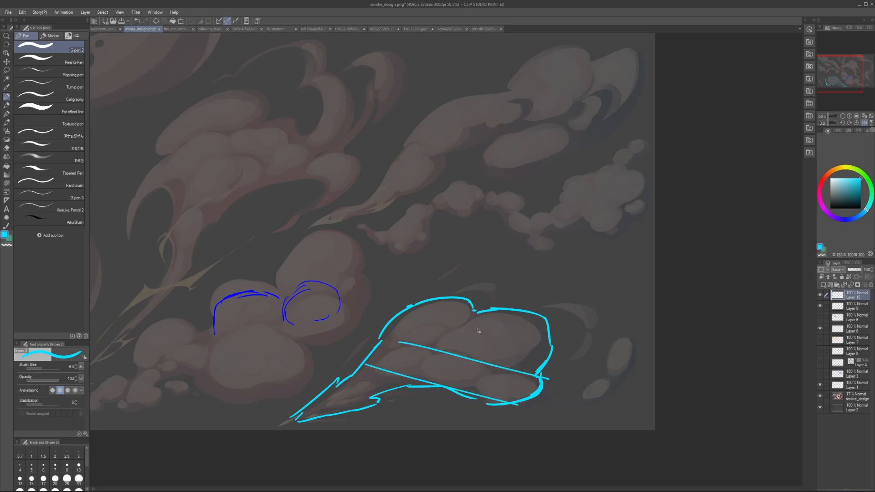
left_click_drag(452, 299, 559, 337)
key("ctrl+z")
key("ctrl+z")
key("ctrl+z")
Step: Draw a thick curved cross-contour where the tail meets the puffs, using a pen size of 25
key("bracketright")
key("bracketright")
mouse_move(367, 359)
left_mouse_down()
mouse_move(448, 388)
mouse_move(475, 395)
left_mouse_up()
key("ctrl+z")
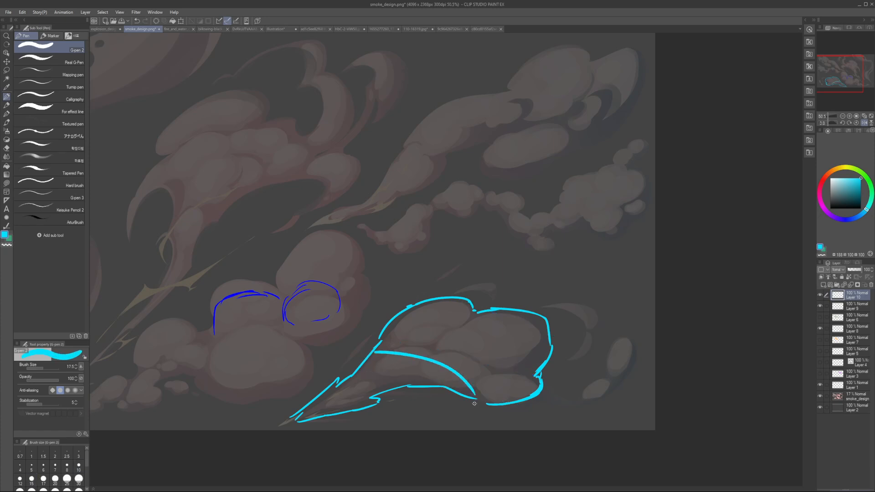
key("ctrl+z")
key("bracketleft")
key("bracketright")
key("bracketright")
key("bracketright")
left_click_drag(373, 357, 481, 403)
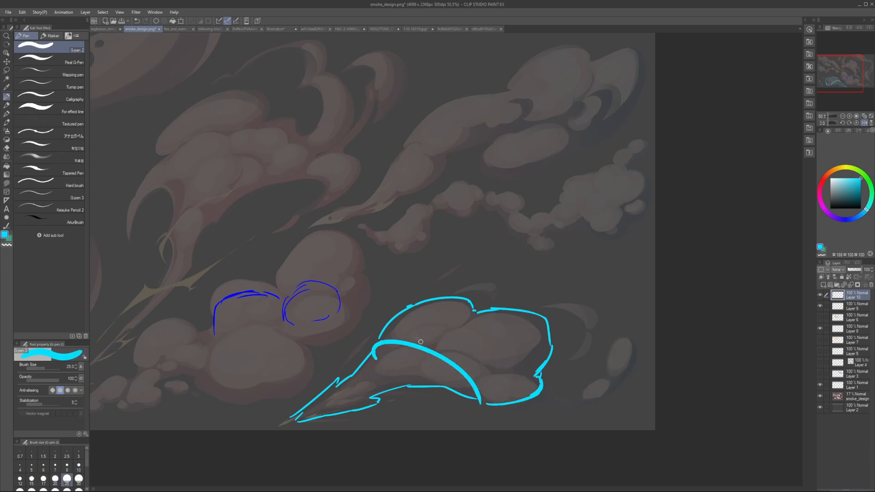
Step: Add two more curved cyan cross-contours over the middle and right end of the cloud
left_click_drag(396, 310, 504, 390)
key("ctrl+z")
left_click_drag(428, 304, 529, 383)
left_click_drag(501, 314, 549, 370)
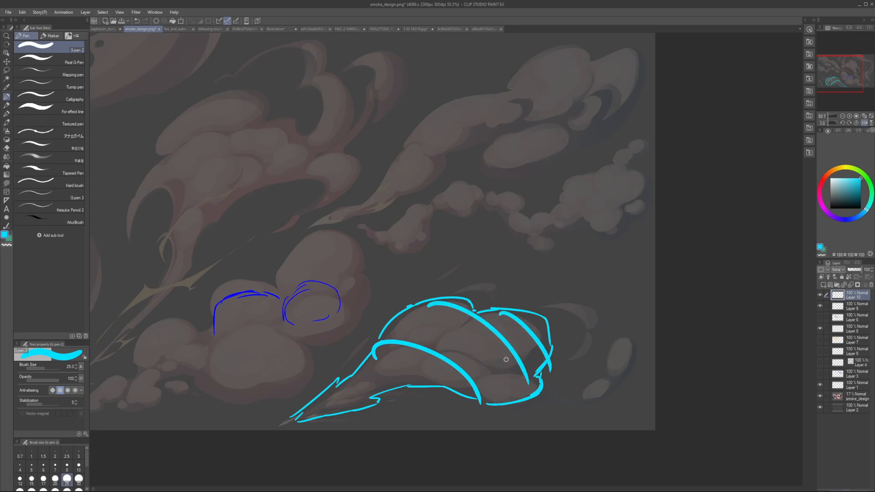
Step: Draw overlapping cyan ovals along the first cross-contour and erase the contour line where they cover it
key("bracketright")
key("bracketright")
mouse_move(401, 350)
left_mouse_down()
mouse_move(371, 363)
mouse_move(462, 365)
mouse_move(412, 353)
mouse_move(460, 356)
mouse_move(397, 367)
left_mouse_up()
mouse_move(461, 364)
left_mouse_down()
mouse_move(452, 371)
mouse_move(464, 389)
mouse_move(473, 376)
mouse_move(454, 384)
left_mouse_up()
key("c")
Step: Draw a curved puff top across the middle cross-contour and erase the contour where the puff covers it
key("c")
key("c")
mouse_move(412, 332)
left_mouse_down()
mouse_move(480, 309)
mouse_move(455, 324)
mouse_move(494, 320)
left_mouse_up()
key("ctrl+z")
key("[")
key("c")
mouse_move(432, 339)
left_mouse_down()
mouse_move(459, 347)
mouse_move(486, 313)
left_mouse_up()
key("c")
Step: Complete the large overlapping puff toward the cloud's right end and erase the leftover cross-contours inside it
key("c")
key("ctrl+z")
key("c")
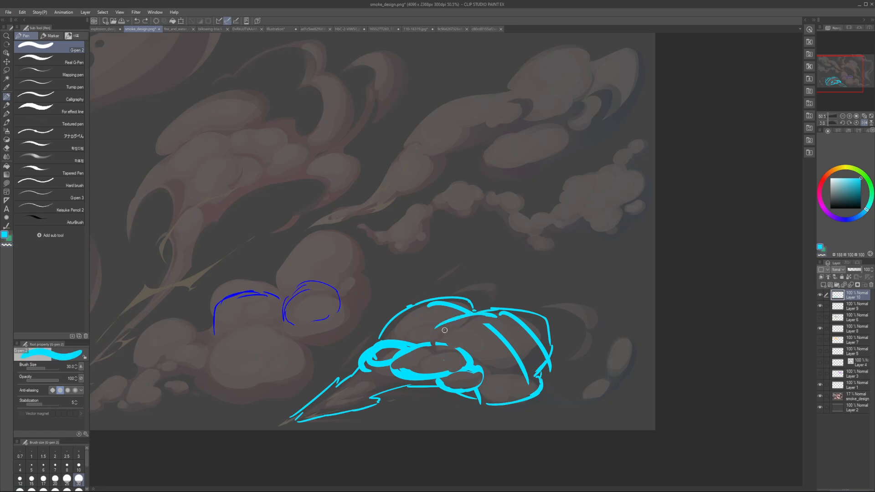
left_click_drag(432, 339, 497, 312)
left_click_drag(547, 353, 515, 375)
Step: Define the edge between the large puff and the lower right puff with a pen size of 25
key("c")
mouse_move(528, 338)
left_mouse_down()
mouse_move(508, 337)
mouse_move(524, 369)
mouse_move(442, 369)
mouse_move(474, 370)
left_mouse_up()
key("e")
key("p")
key("c")
key("h")
key("h")
mouse_move(537, 378)
left_mouse_down()
mouse_move(581, 374)
mouse_move(587, 358)
left_mouse_up()
key("ctrl+z")
key("bracketleft")
key("c")
left_click_drag(580, 372, 553, 377)
mouse_move(589, 353)
left_mouse_down()
mouse_move(568, 376)
mouse_move(570, 391)
mouse_move(539, 396)
mouse_move(578, 391)
mouse_move(586, 380)
left_mouse_up()
key("c")
key("ctrl+z")
left_click_drag(584, 384, 570, 392)
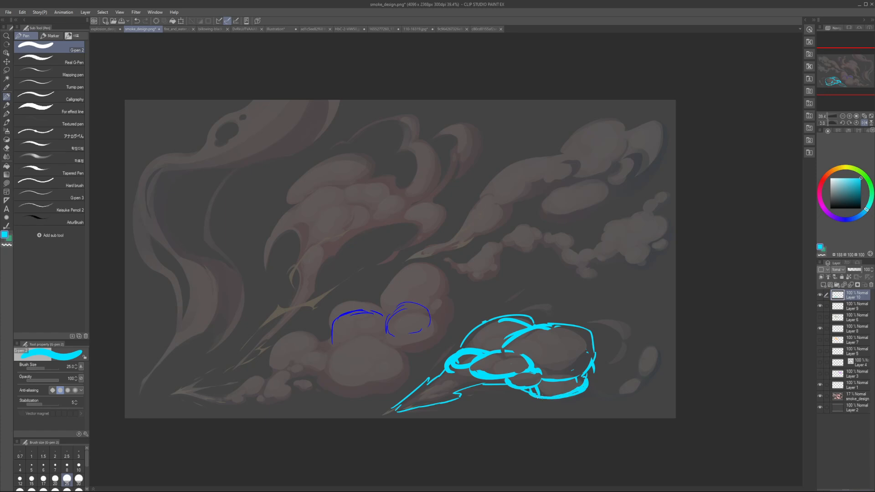
Step: Move the cyan cloud sketch up to the upper part of the canvas, clear of its reference cloud
key("c")
key("h")
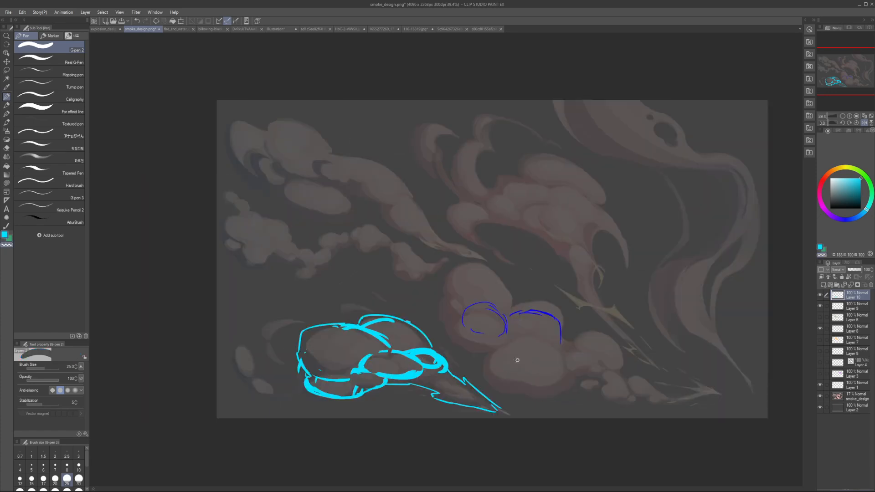
key("h")
key("c")
mouse_move(474, 366)
left_mouse_down()
mouse_move(494, 356)
mouse_move(519, 367)
mouse_move(508, 241)
mouse_move(511, 255)
left_mouse_up()
key("ctrl+z")
key("c")
scroll(519, 366, "down", 2)
key("k")
key("h")
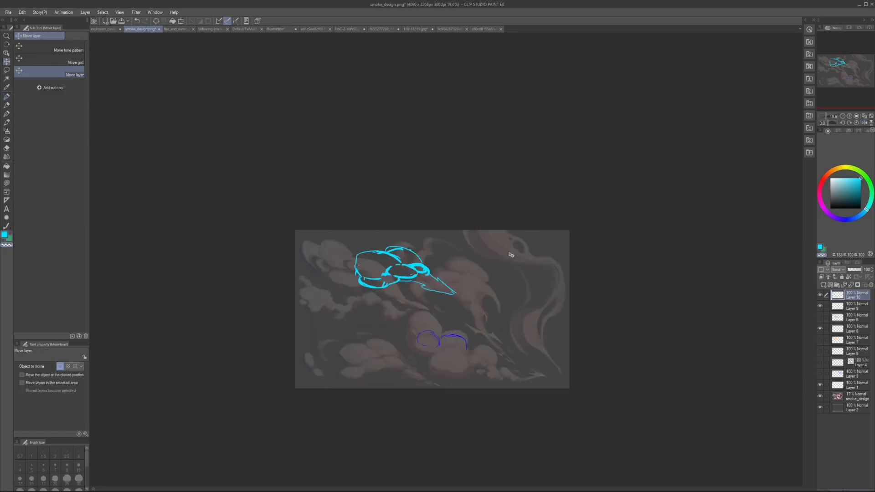
scroll(398, 271, "up", 1)
key("p")
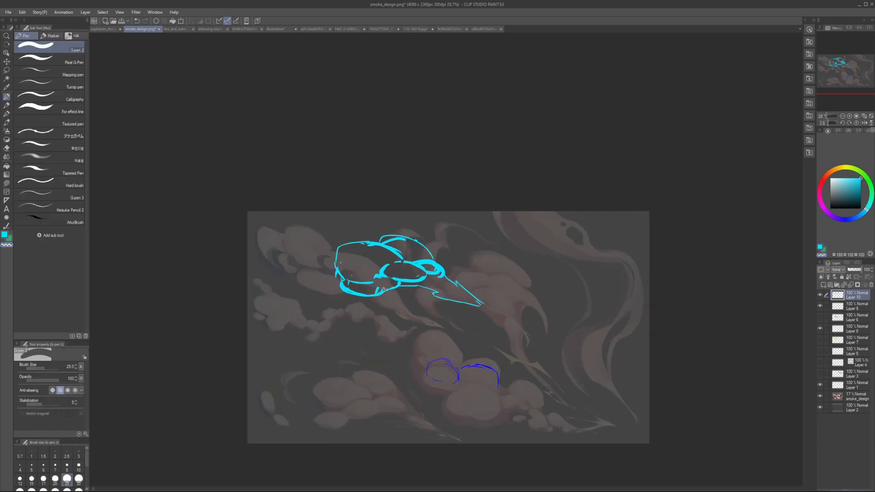
Step: Add finer cyan strokes under the lower puff and inside the pointed tail with a pen size of 15
key("bracketleft")
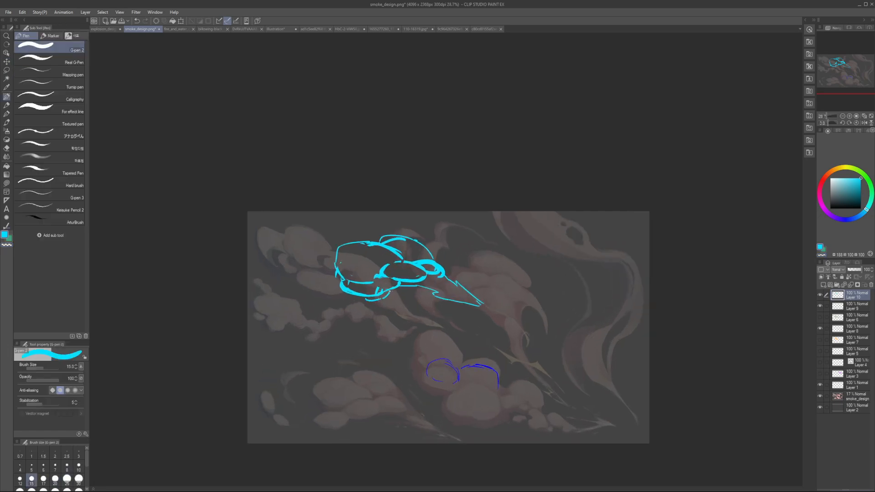
key("h")
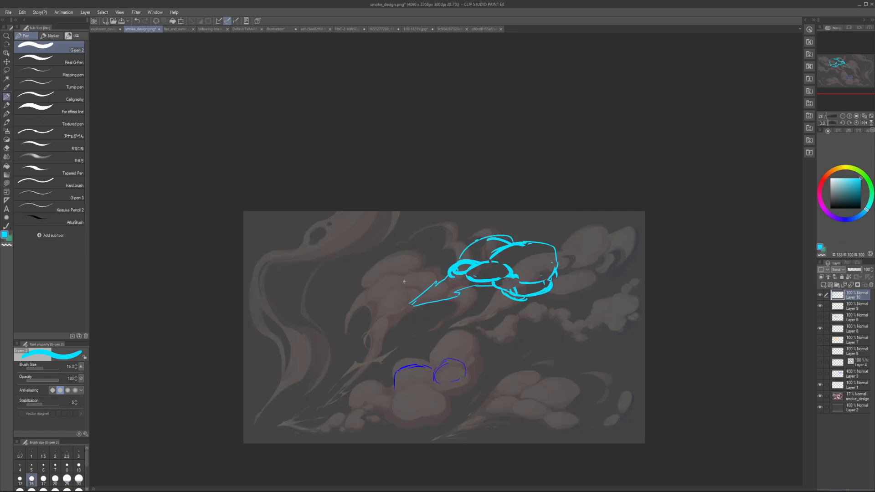
key("h")
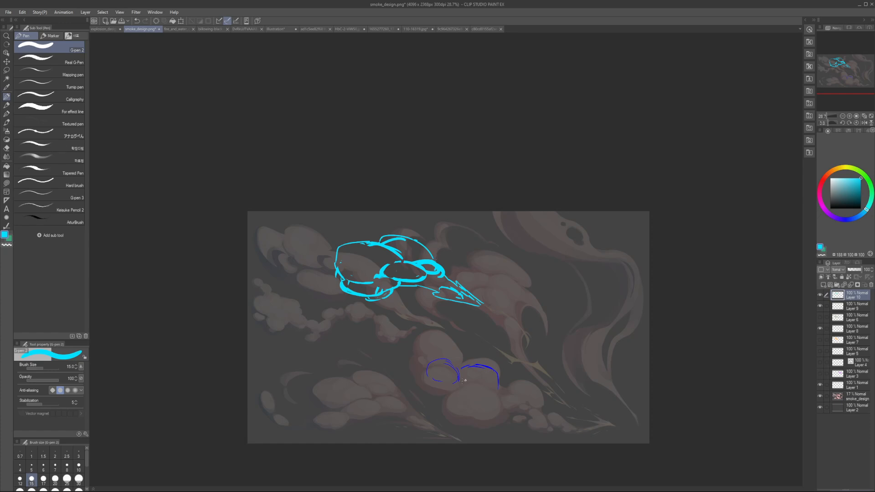
Step: Try outlining the uncovered reference cloud with one simple teardrop-shaped silhouette
left_click_drag(376, 373, 465, 440)
left_click_drag(348, 422, 380, 419)
mouse_move(451, 435)
left_mouse_down()
mouse_move(385, 412)
mouse_move(334, 426)
mouse_move(332, 378)
mouse_move(374, 373)
mouse_move(362, 367)
left_mouse_up()
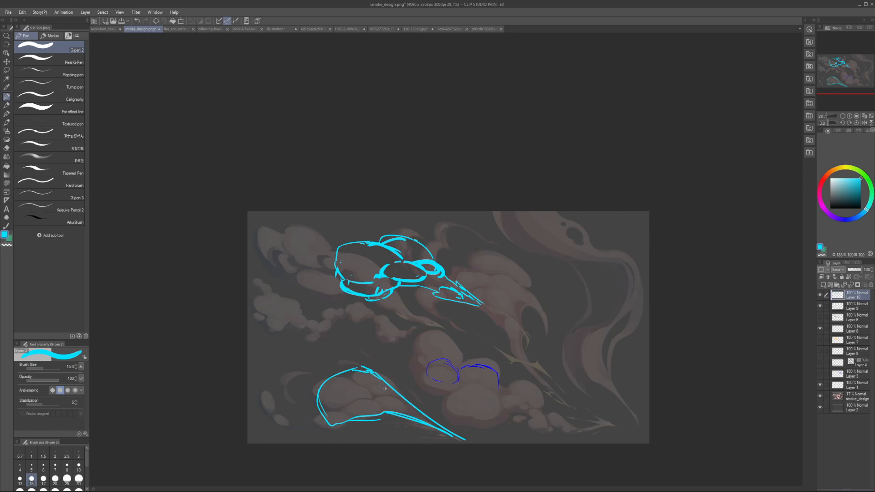
key("e")
mouse_move(348, 395)
left_mouse_down()
mouse_move(396, 453)
mouse_move(435, 435)
mouse_move(450, 402)
left_mouse_up()
key("p")
key("h")
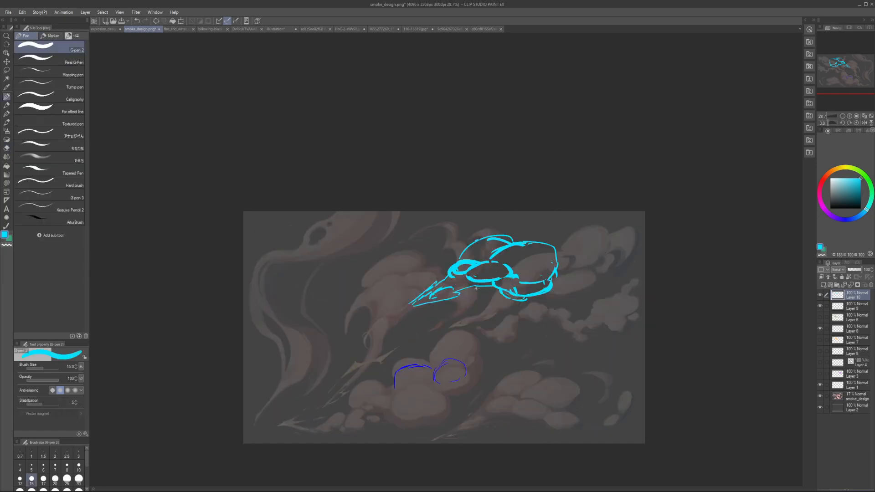
Step: Try a small extra puff below the tail and wider arcs around the outside of the cyan cloud sketch
key("h")
key("[")
key("[")
left_click_drag(433, 292, 431, 293)
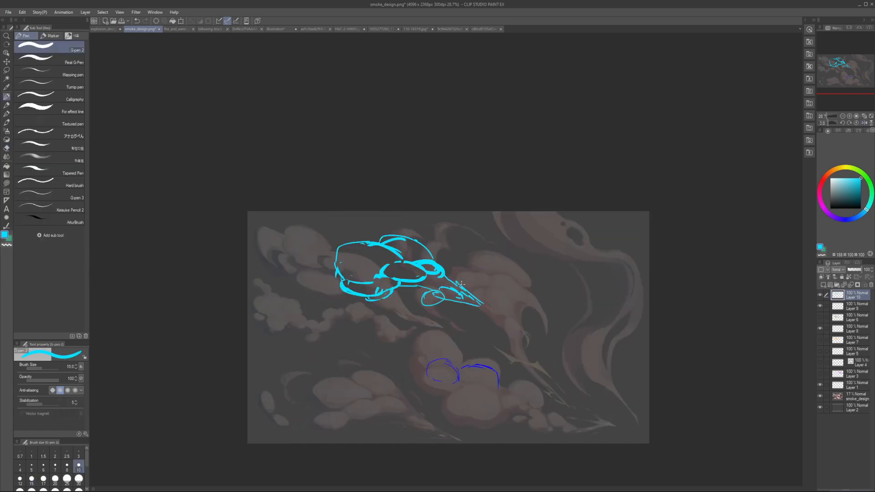
key("ctrl+z")
key("]")
left_click_drag(318, 256, 404, 231)
left_click_drag(321, 254, 320, 291)
key("ctrl+z")
key("ctrl+z")
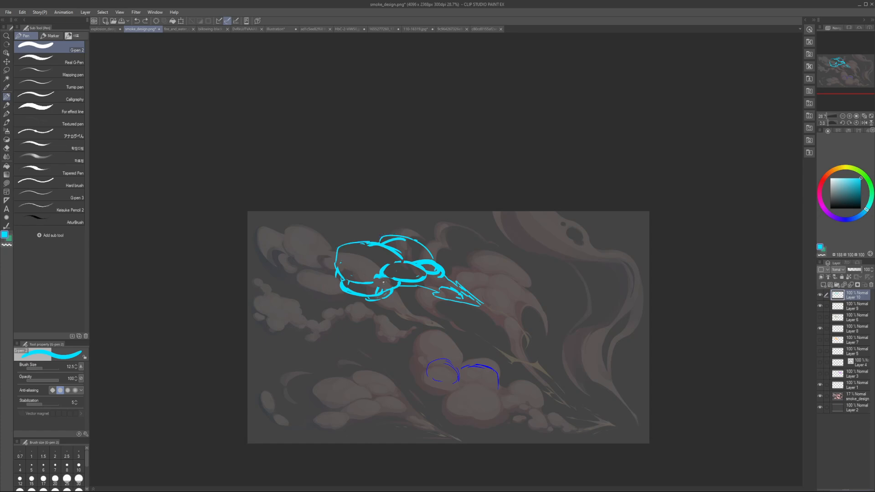
mouse_move(328, 249)
left_mouse_down()
mouse_move(391, 236)
mouse_move(341, 281)
left_mouse_up()
left_click_drag(359, 300, 415, 289)
key("ctrl+z")
key("ctrl+z")
key("ctrl+z")
Step: Try single curved strokes along the upper edge of the uncovered reference cloud toward its tail
left_click_drag(343, 381, 460, 433)
key("ctrl+z")
left_click_drag(382, 373, 451, 433)
key("ctrl+z")
key("ctrl+z")
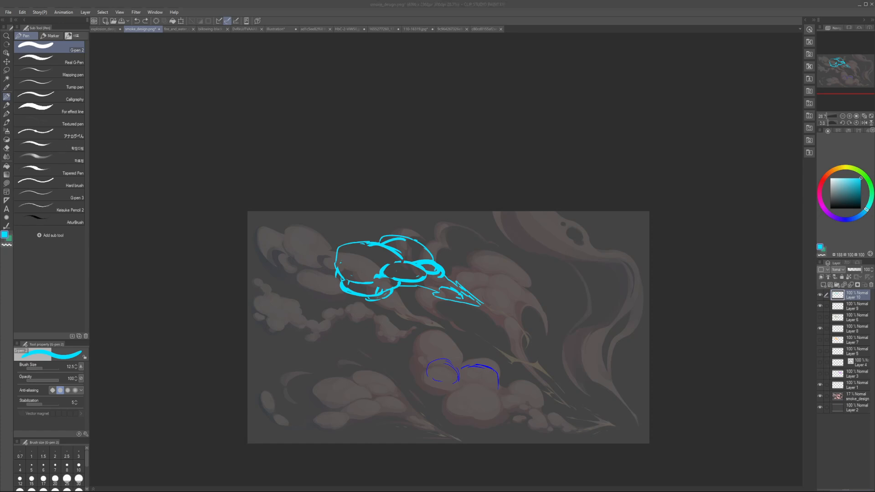
Step: Hide Layer 10 and Layer 9 and add a new layer above them
left_click(820, 295)
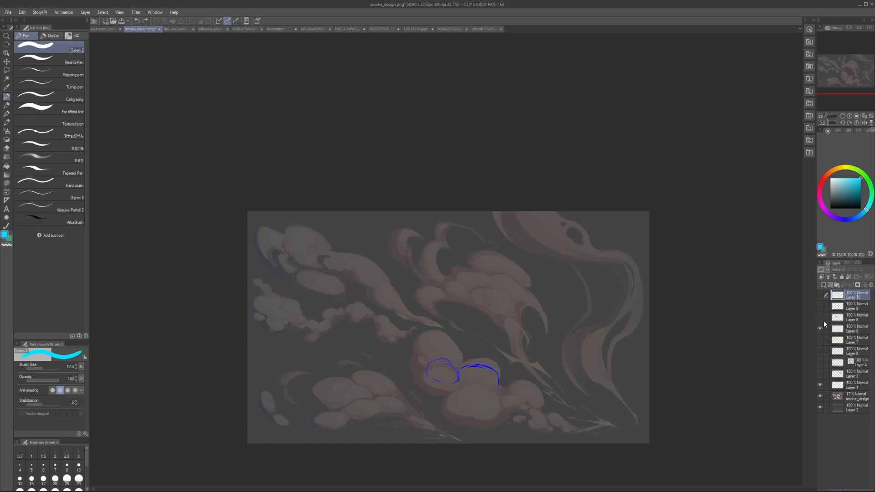
key("ctrl+shift+n")
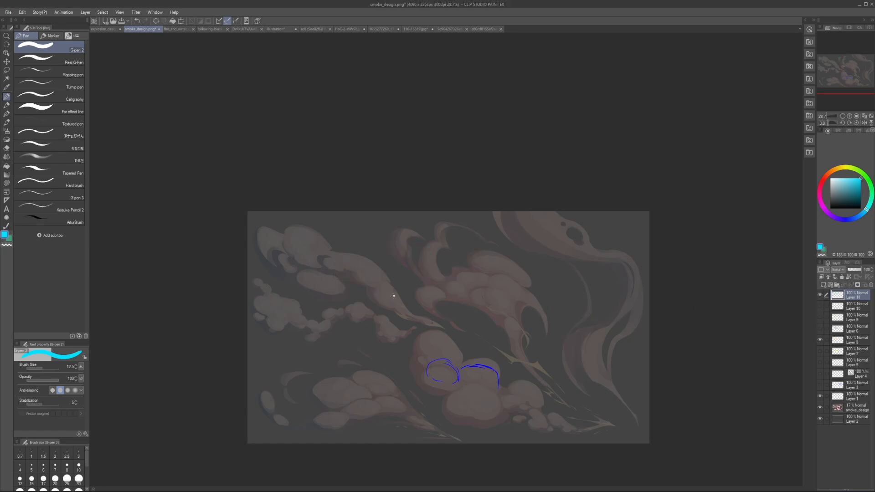
key("h")
scroll(560, 287, "up", 2)
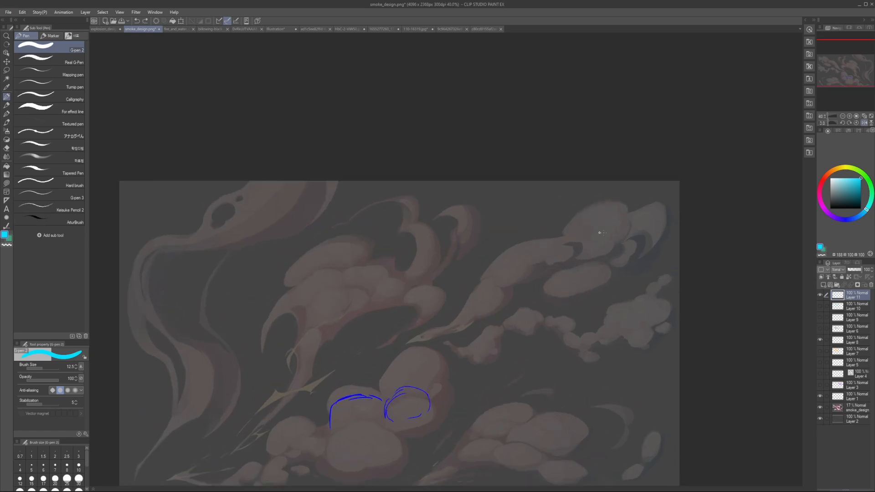
Step: Draw a cyan curve along the upper edge of the long tapering cloud with a pen size of 15
key("]")
key("]")
mouse_move(486, 282)
left_mouse_down()
mouse_move(530, 238)
mouse_move(553, 256)
mouse_move(481, 280)
mouse_move(573, 258)
left_mouse_up()
key("ctrl+z")
key("[")
key("ctrl+z")
left_click_drag(480, 279, 574, 231)
key("c")
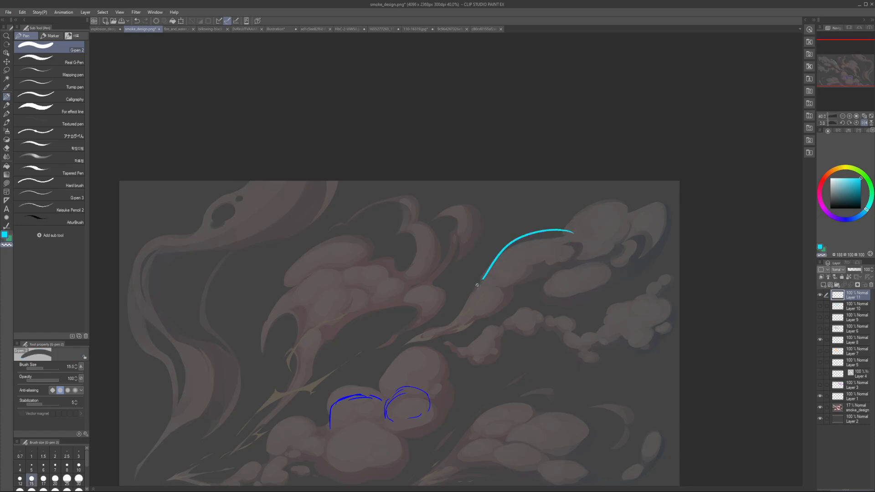
Step: Outline the long cloud's narrow tail and continue the cyan silhouette along its lower edge
key("c")
mouse_move(482, 279)
left_mouse_down()
mouse_move(508, 252)
mouse_move(468, 291)
mouse_move(459, 320)
mouse_move(413, 343)
mouse_move(421, 330)
mouse_move(403, 345)
mouse_move(467, 324)
mouse_move(448, 338)
mouse_move(473, 322)
mouse_move(460, 337)
mouse_move(476, 323)
left_mouse_up()
key("ctrl+z")
key("c")
key("c")
left_click_drag(483, 322, 488, 321)
left_click_drag(500, 312, 529, 296)
left_click_drag(534, 296, 570, 313)
Step: Outline the broad end of the long cloud, enclosing the separate puff beneath it, with a pen size of 25
key("bracketright")
key("bracketright")
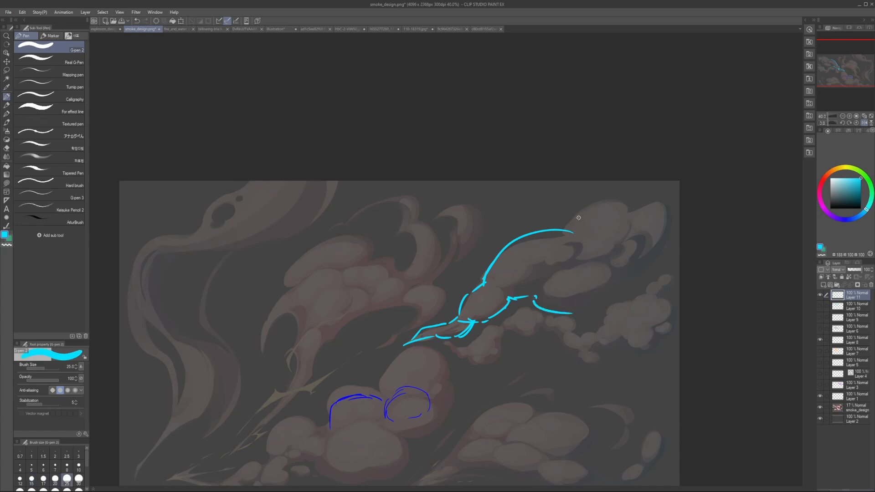
mouse_move(565, 230)
left_mouse_down()
mouse_move(584, 199)
mouse_move(619, 198)
mouse_move(676, 257)
left_mouse_up()
key("ctrl+z")
mouse_move(633, 210)
left_mouse_down()
mouse_move(650, 210)
mouse_move(643, 207)
left_mouse_up()
key("ctrl+z")
left_click_drag(654, 208, 661, 224)
mouse_move(656, 256)
left_mouse_down()
mouse_move(582, 315)
mouse_move(572, 305)
left_mouse_up()
mouse_move(575, 315)
left_mouse_down()
mouse_move(613, 313)
mouse_move(650, 273)
left_mouse_up()
left_click_drag(651, 261, 651, 257)
left_click_drag(653, 250, 654, 243)
Step: Close the gap at the silhouette's outer end with a pen size of 20 and rework the gap in its lower edge
key("h")
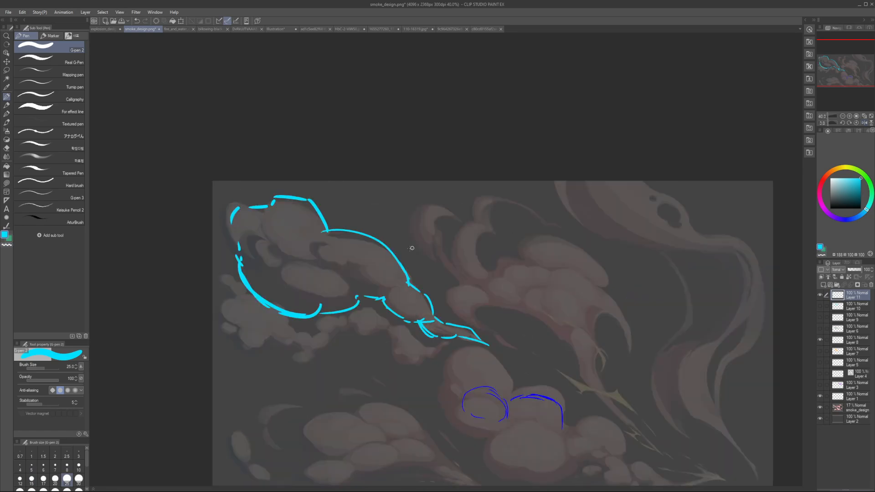
key("bracketleft")
mouse_move(246, 241)
left_mouse_down()
mouse_move(239, 261)
mouse_move(236, 218)
mouse_move(242, 244)
left_mouse_up()
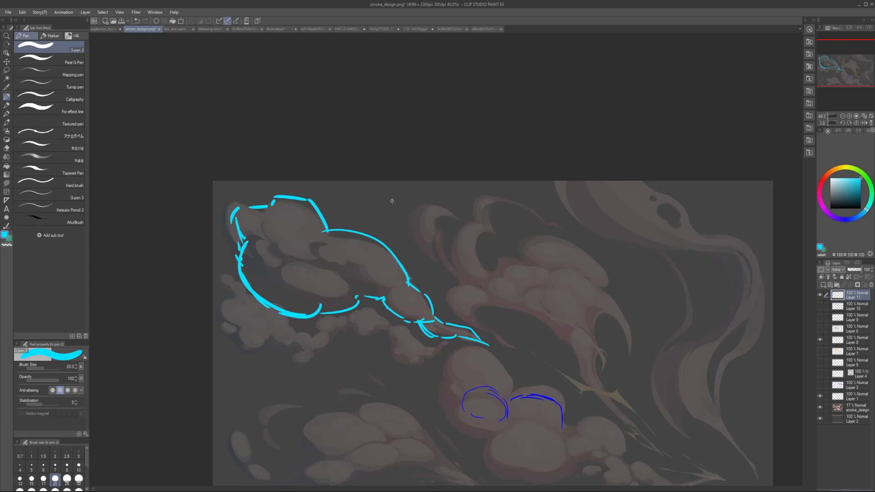
key("c")
mouse_move(326, 314)
left_mouse_down()
mouse_move(360, 303)
mouse_move(349, 301)
left_mouse_up()
key("c")
left_click_drag(358, 302, 360, 291)
key("bracketleft")
key("bracketright")
Step: Try thick blue strokes of size 40 inside the silhouette's lower edge, undo them and pick a dark navy colour
left_click(854, 218)
left_click(861, 184)
key("bracketright")
key("bracketright")
key("bracketright")
key("bracketright")
left_click_drag(246, 264, 321, 290)
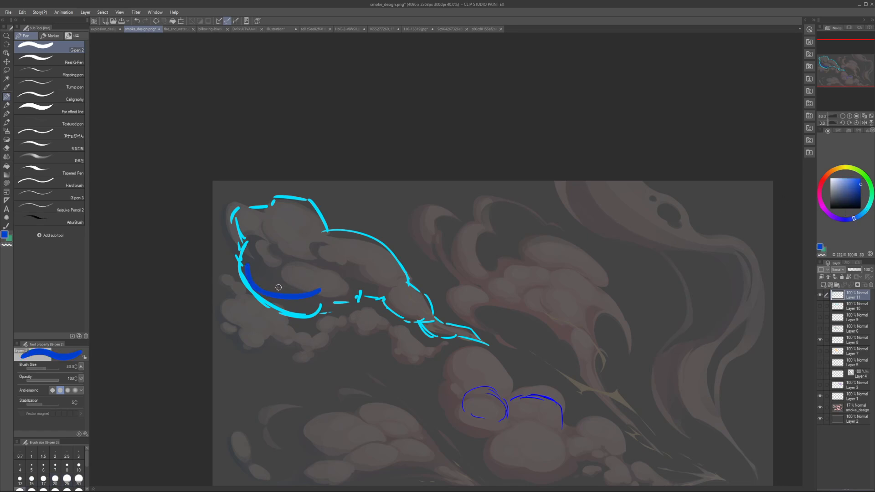
left_click_drag(248, 279, 321, 297)
left_click(841, 203)
key("ctrl+z")
key("ctrl+z")
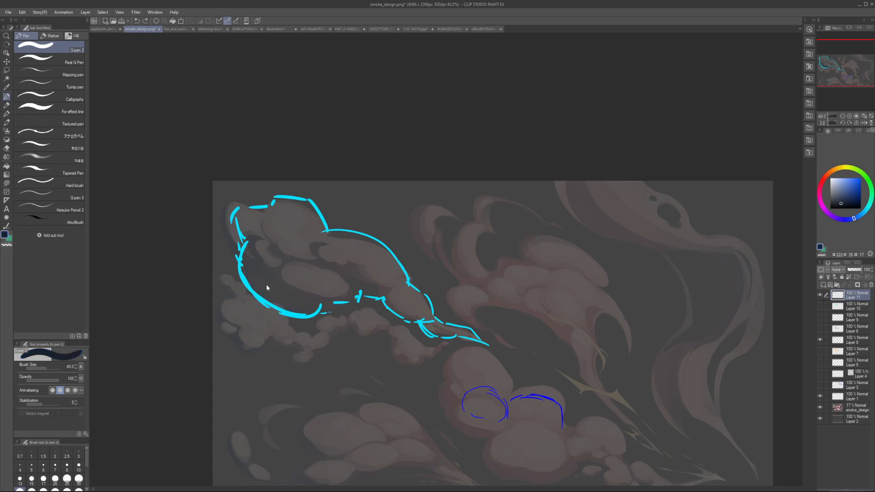
Step: Paint a thick dark navy shadow shape along the inside of the silhouette's rounded lower edge
key("bracketright")
mouse_move(249, 271)
left_mouse_down()
mouse_move(336, 295)
mouse_move(292, 298)
mouse_move(322, 290)
left_mouse_up()
key("bracketright")
key("ctrl+z")
key("bracketright")
mouse_move(272, 298)
left_mouse_down()
mouse_move(320, 299)
mouse_move(322, 282)
mouse_move(338, 280)
left_mouse_up()
Step: Draw three curved dark navy cross-contours across the long cloud silhouette with a pen size of 20
key("bracketleft")
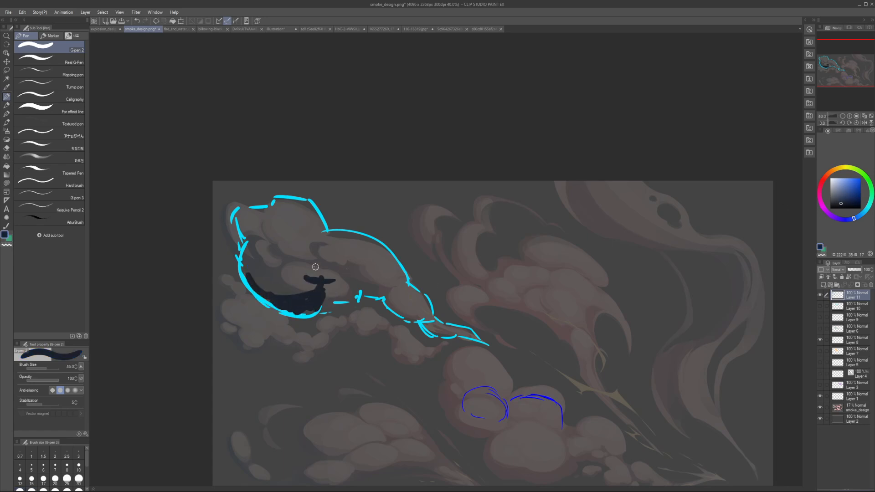
key("bracketleft")
left_click_drag(273, 258, 316, 280)
key("ctrl+z")
key("bracketleft")
left_click_drag(264, 291, 319, 224)
left_click_drag(313, 274, 372, 235)
left_click_drag(349, 313, 396, 255)
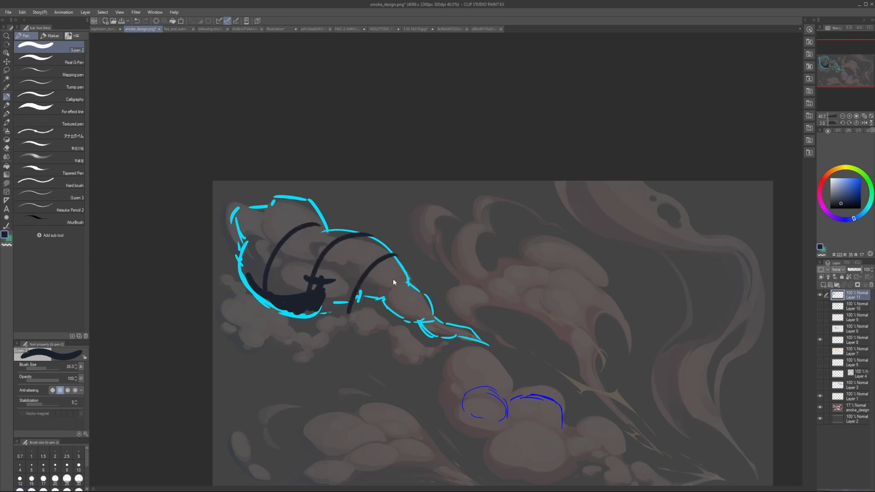
Step: Undo the three cross-contours and paint a small dark navy shadow patch near the silhouette's rounded outer end with a smaller pen
key("ctrl+z")
key("ctrl+z")
key("ctrl+z")
key("bracketleft")
key("bracketleft")
left_click_drag(249, 248, 264, 262)
mouse_move(261, 248)
left_mouse_down()
mouse_move(262, 261)
mouse_move(265, 249)
left_mouse_up()
mouse_move(246, 241)
left_mouse_down()
mouse_move(263, 243)
mouse_move(263, 253)
left_mouse_up()
Step: Rework the dark shadow in the silhouette's middle into a jagged shape with a larger pen, trimming it with transparent colour
key("bracketright")
mouse_move(313, 274)
left_mouse_down()
mouse_move(302, 261)
mouse_move(310, 245)
mouse_move(324, 271)
mouse_move(334, 275)
mouse_move(335, 260)
mouse_move(354, 279)
mouse_move(349, 298)
mouse_move(354, 270)
mouse_move(367, 283)
mouse_move(399, 281)
mouse_move(385, 254)
mouse_move(403, 282)
left_mouse_up()
key("ctrl+z")
key("bracketright")
left_click(379, 277)
key("c")
left_click(379, 277)
key("c")
Step: Paint a dark shadow where the silhouette narrows near its upper edge and trim it with transparent colour
key("c")
left_click_drag(385, 253, 401, 288)
key("c")
left_click_drag(394, 289, 421, 294)
Step: Undo an oversized stroke and paint a thin dark shadow along the underside of the silhouette's tapering tail with a smaller pen
key("h")
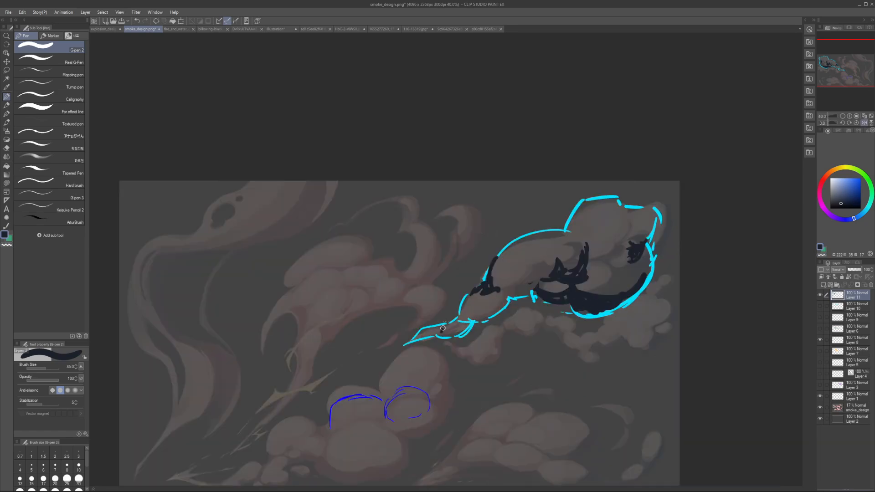
mouse_move(442, 330)
left_mouse_down()
mouse_move(606, 277)
mouse_move(596, 278)
left_mouse_up()
key("ctrl+z")
key("[")
key("[")
key("[")
left_click_drag(472, 309, 461, 324)
mouse_move(470, 318)
left_mouse_down()
mouse_move(494, 317)
mouse_move(477, 321)
mouse_move(503, 307)
mouse_move(460, 322)
mouse_move(505, 312)
left_mouse_up()
key("]")
Step: Add a small dark navy shadow in the notch of the silhouette's upper edge with a pen size of 25
key("c")
key("c")
key("[")
scroll(505, 313, "down", 3)
key("h")
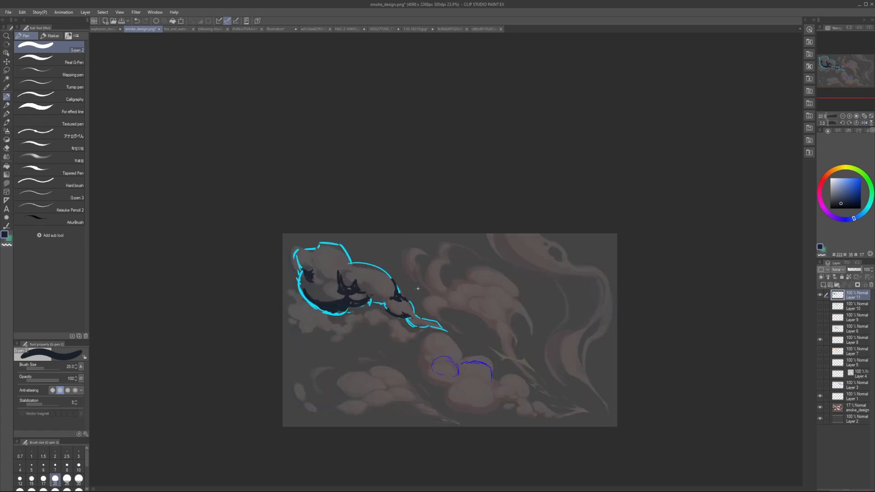
key("]")
scroll(384, 274, "up", 2)
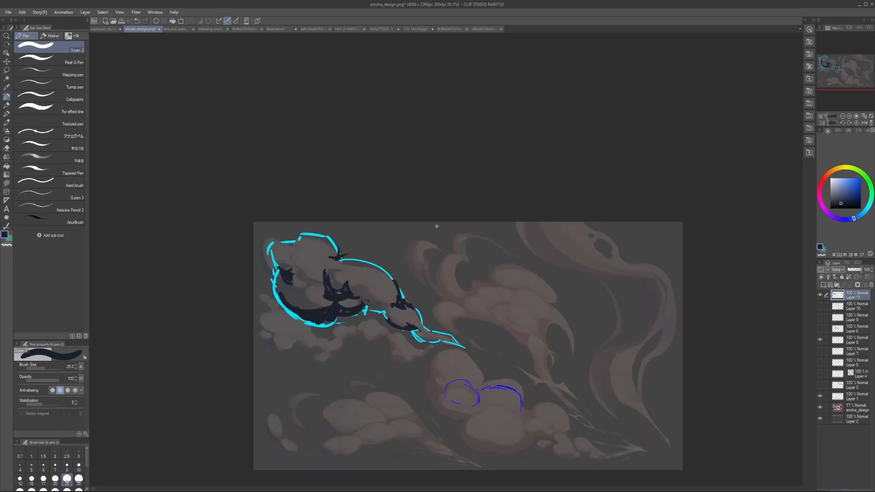
Step: Hide the shaded silhouette's layer and add a new vector layer on top, discarding the raster layer created first
key("alt+Tab")
left_click(820, 295)
key("ctrl+shift+n")
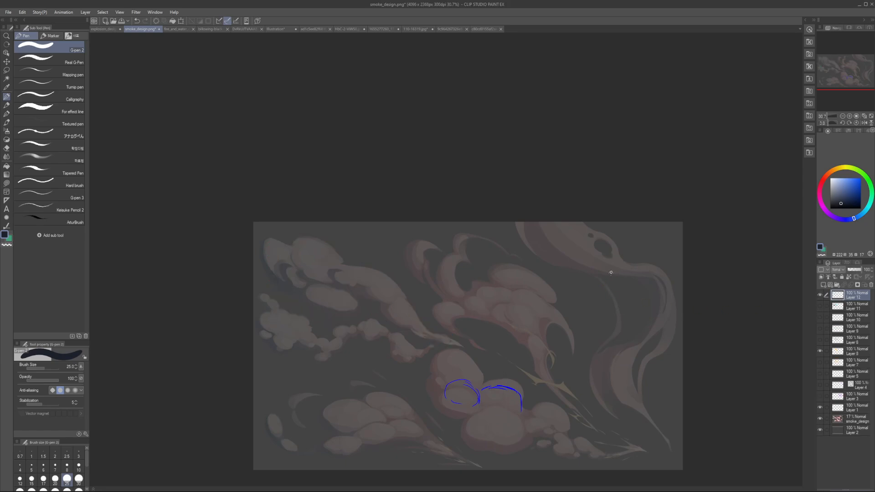
scroll(547, 244, "up", 2)
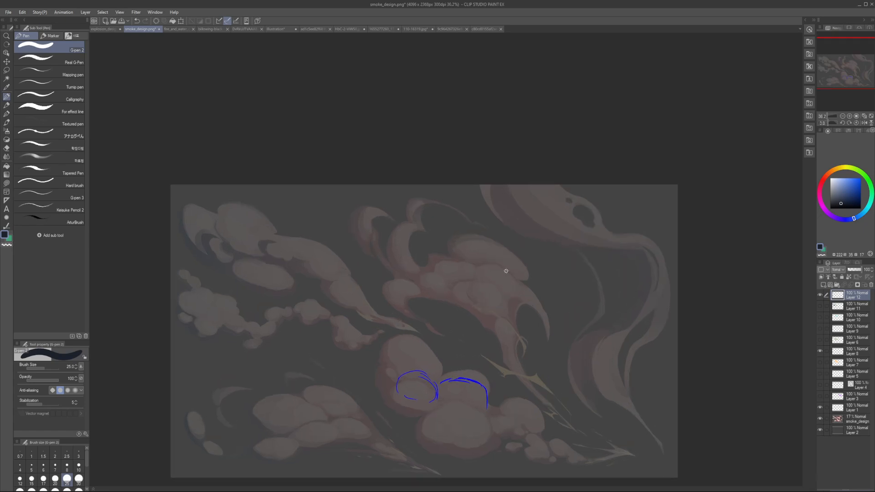
key("ctrl+z")
scroll(504, 293, "left", 3)
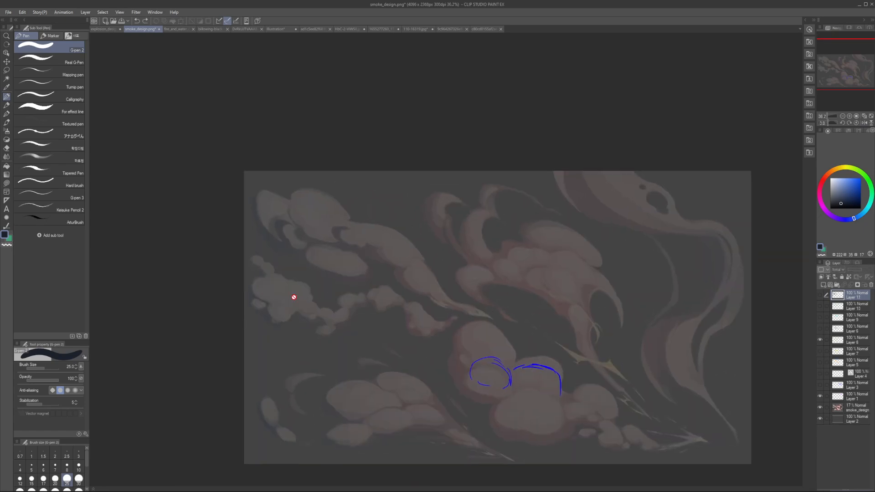
key("bracketleft")
key("bracketleft")
key("ctrl+y")
key("bracketleft")
key("bracketleft")
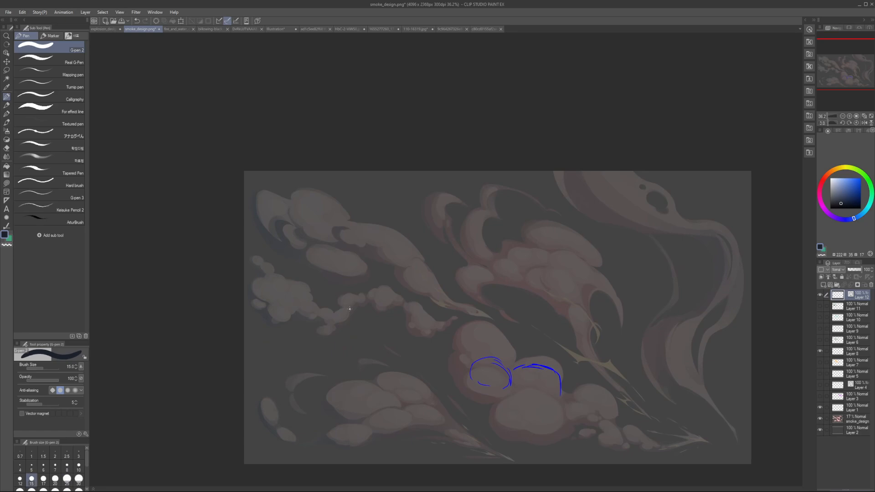
Step: Try overlapping puff loops below the small cloud chain with a pen size of 12.5 and undo them
scroll(354, 303, "up", 6)
left_click_drag(338, 282, 340, 285)
left_click_drag(371, 314, 370, 319)
key("ctrl+z")
key("ctrl+z")
scroll(347, 299, "down", 6)
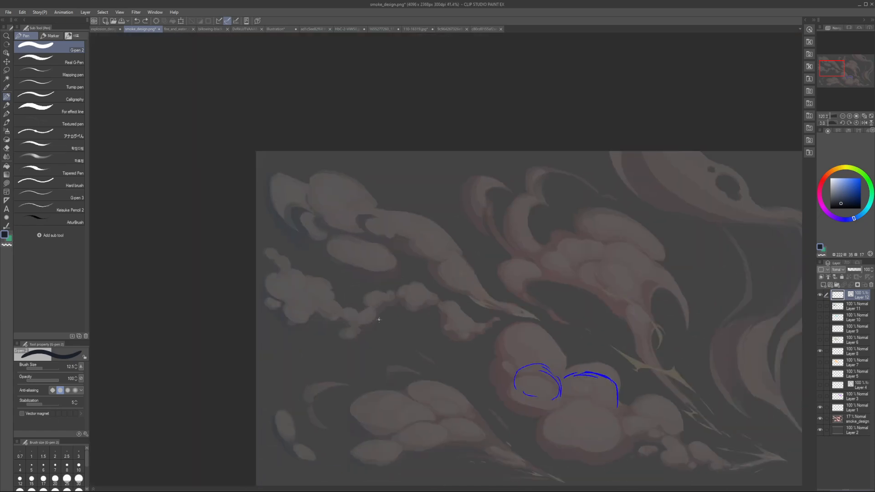
scroll(434, 332, "up", 4)
mouse_move(415, 340)
left_mouse_down()
mouse_move(401, 351)
mouse_move(473, 333)
left_mouse_up()
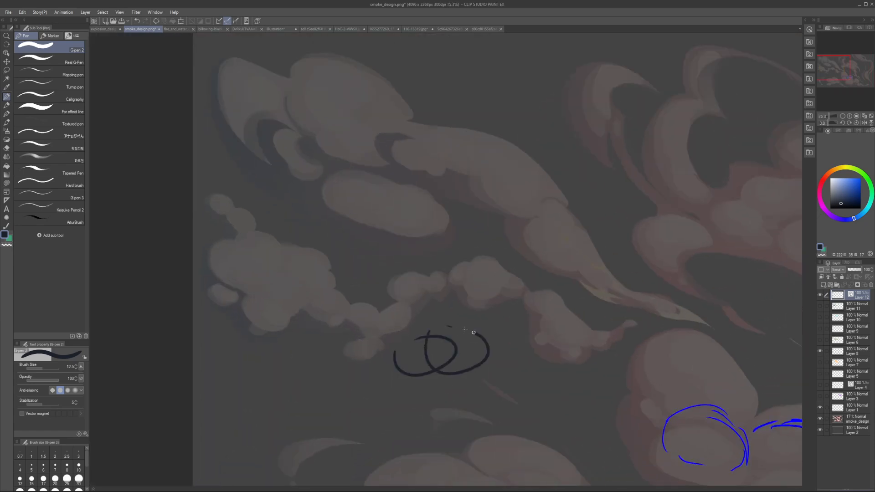
key("ctrl+z")
key("ctrl+z")
left_click_drag(453, 264, 462, 268)
mouse_move(529, 301)
left_mouse_down()
mouse_move(597, 319)
mouse_move(545, 299)
left_mouse_up()
Step: Draw two overlapping puffs below the small cloud chain with a pen size of 12.5, trimming the crossing lines with transparent colour
key("ctrl+z")
key("ctrl+z")
mouse_move(422, 339)
left_mouse_down()
mouse_move(438, 364)
mouse_move(480, 360)
mouse_move(490, 381)
left_mouse_up()
key("ctrl+z")
key("c")
key("c")
mouse_move(491, 348)
left_mouse_down()
mouse_move(497, 376)
mouse_move(512, 349)
mouse_move(481, 373)
mouse_move(499, 369)
mouse_move(493, 383)
left_mouse_up()
key("c")
key("c")
key("c")
key("c")
mouse_move(510, 350)
left_mouse_down()
mouse_move(500, 345)
mouse_move(539, 342)
mouse_move(547, 363)
left_mouse_up()
mouse_move(526, 346)
left_mouse_down()
mouse_move(545, 363)
mouse_move(534, 333)
mouse_move(550, 364)
left_mouse_up()
key("c")
key("c")
left_click_drag(552, 358, 545, 364)
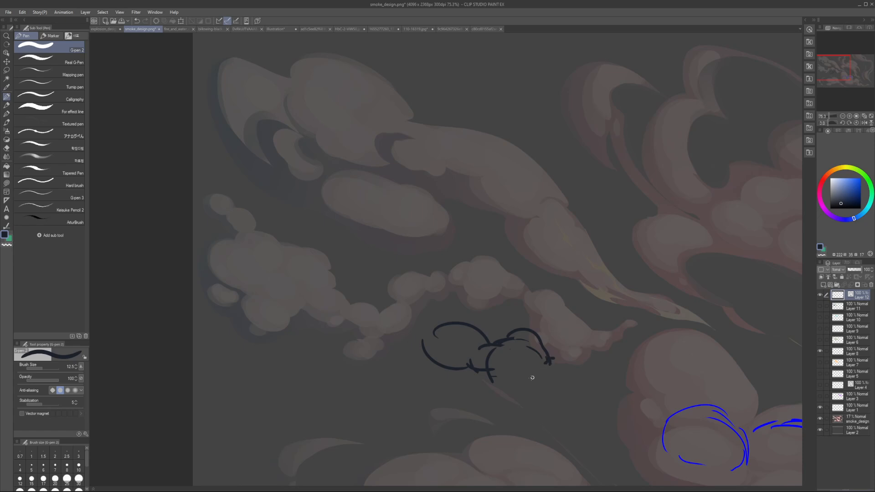
Step: Close the second puff's lower edge and add a smaller overlapping puff with little bumps at its lower end
left_click_drag(492, 377, 508, 393)
left_click_drag(516, 395, 532, 398)
mouse_move(524, 392)
left_mouse_down()
mouse_move(535, 372)
mouse_move(526, 374)
mouse_move(545, 382)
mouse_move(557, 403)
left_mouse_up()
key("ctrl+z")
mouse_move(553, 371)
left_mouse_down()
mouse_move(556, 402)
mouse_move(564, 393)
mouse_move(543, 412)
mouse_move(559, 420)
left_mouse_up()
left_click(551, 419, "alt")
key("h")
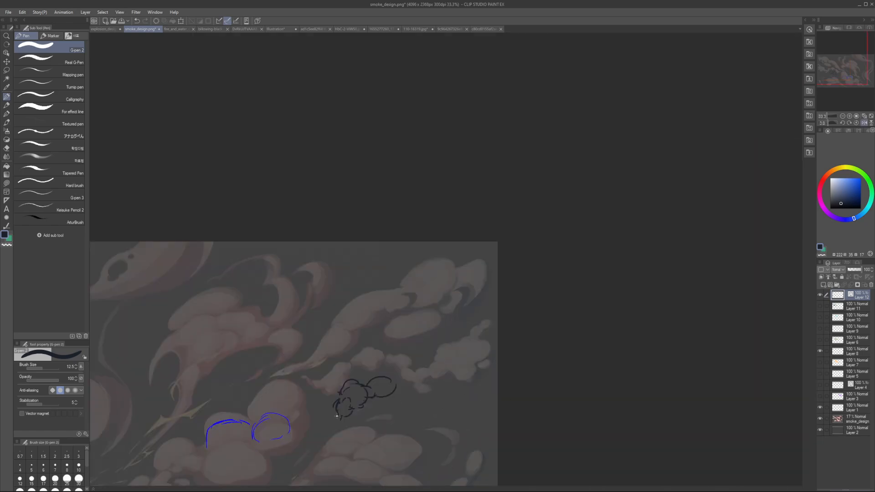
left_click_drag(338, 416, 341, 424)
key("h")
left_click_drag(520, 402, 530, 403)
Step: Draw a large puff with a wide arc beneath it beside the small puffs, using a pen size of 17.5
key("bracketright")
key("bracketright")
left_click_drag(409, 393, 461, 396)
key("ctrl+z")
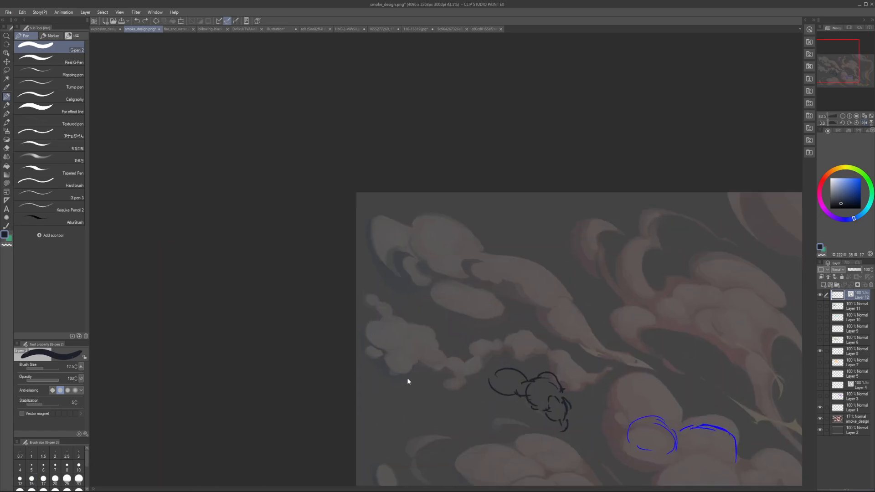
mouse_move(391, 376)
left_mouse_down()
mouse_move(480, 396)
mouse_move(462, 338)
mouse_move(483, 370)
left_mouse_up()
key("bracketleft")
key("bracketleft")
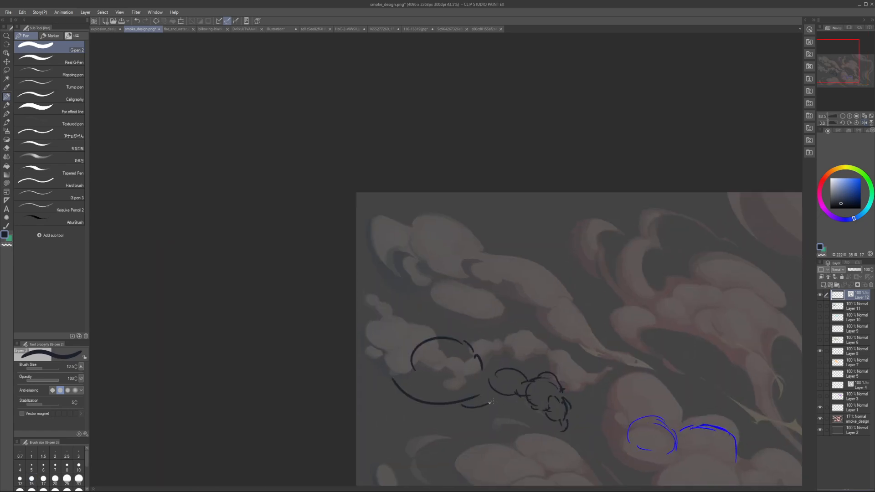
Step: Add smaller bulges along the large puff's inner side and lower edge with finer pen sizes
left_click_drag(490, 402, 460, 408)
key("bracketleft")
left_click_drag(486, 364, 490, 378)
key("bracketright")
key("bracketright")
mouse_move(429, 403)
left_mouse_down()
mouse_move(479, 413)
mouse_move(473, 419)
mouse_move(493, 407)
mouse_move(485, 400)
mouse_move(471, 407)
mouse_move(487, 418)
left_mouse_up()
key("c")
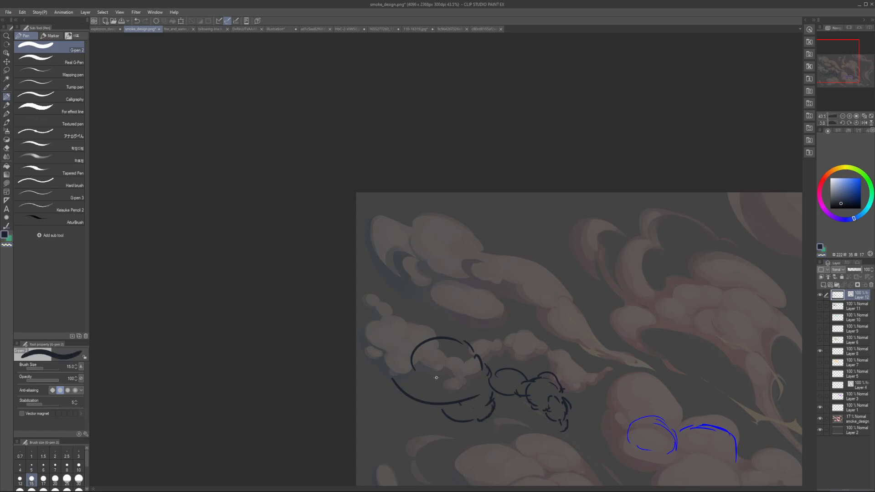
Step: Trim the wide arc and redraw the large puff's outer and lower edges as connected bulges with a pen size of 15
key("c")
left_click_drag(414, 383, 406, 390)
key("c")
key("ctrl+z")
left_click_drag(416, 361, 416, 363)
left_click_drag(415, 370, 436, 414)
left_click_drag(440, 415, 477, 413)
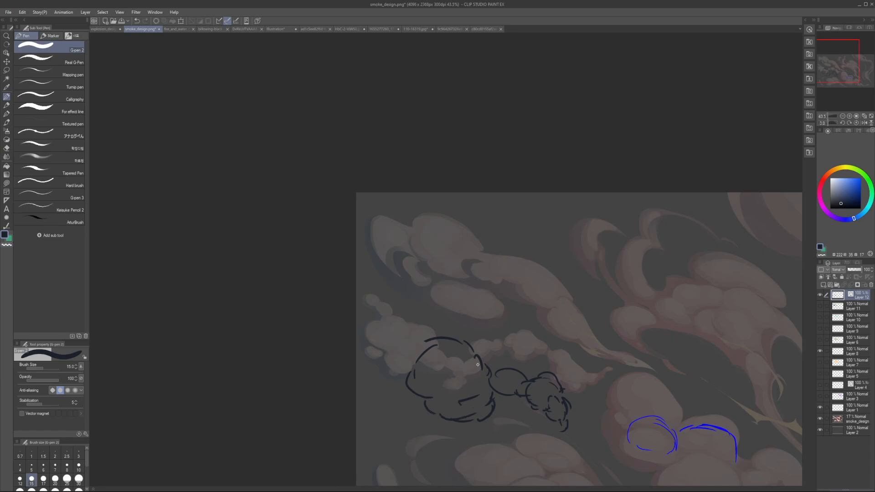
mouse_move(480, 352)
left_mouse_down()
mouse_move(502, 374)
mouse_move(512, 367)
mouse_move(487, 395)
mouse_move(531, 392)
left_mouse_up()
Step: Clear the dark puff sketch from the vector layer and hide the layer holding the blue puff outlines
scroll(519, 374, "down", 3)
key("e")
key("p")
mouse_move(515, 293)
left_mouse_down()
mouse_move(422, 258)
mouse_move(336, 271)
left_mouse_up()
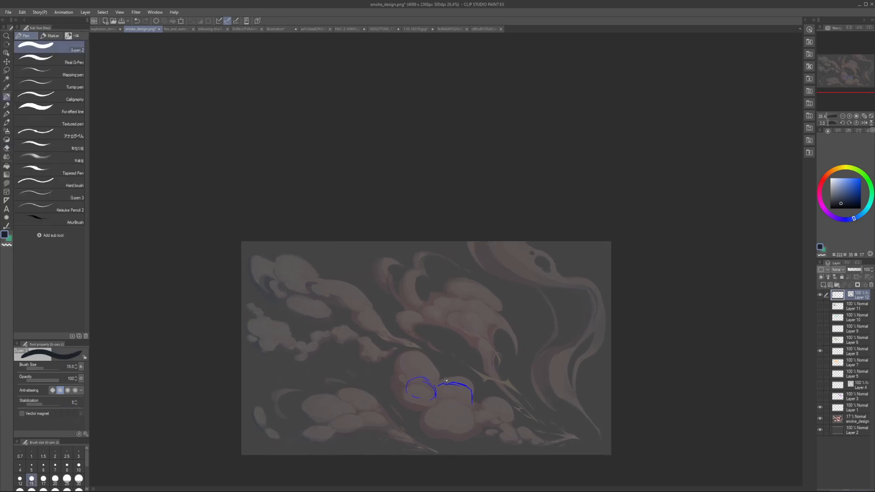
key("e")
left_click(821, 351)
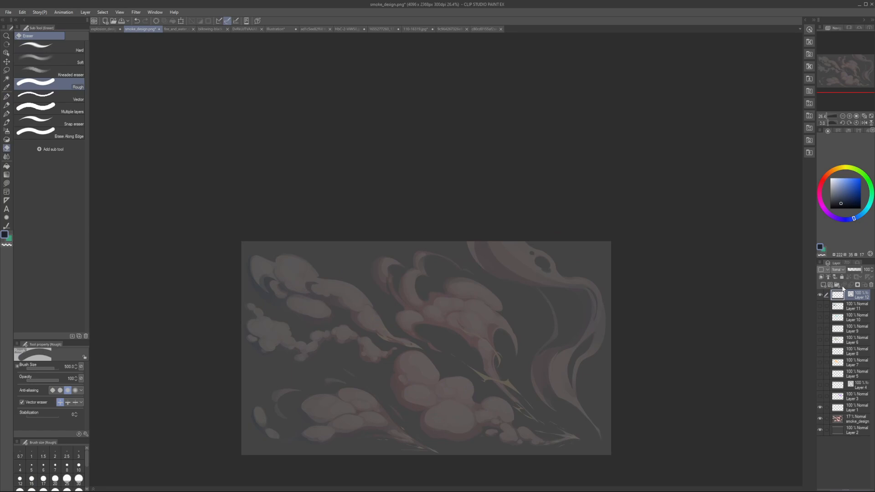
scroll(541, 343, "up", 1)
key("p")
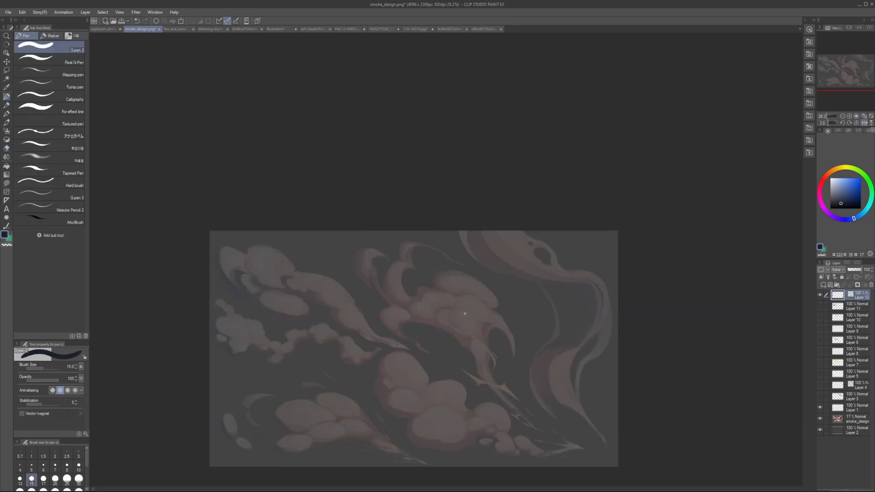
Step: Try two long curved arcs over the central smoke cloud with a pen size of 25 and undo them
left_click_drag(472, 313, 457, 290)
key("bracketright")
key("bracketright")
key("bracketright")
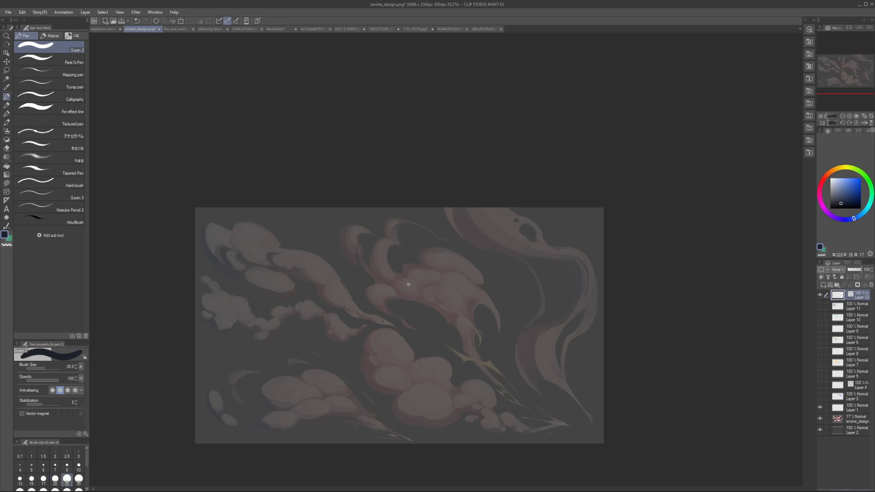
left_click_drag(381, 287, 478, 281)
left_click_drag(422, 293, 486, 283)
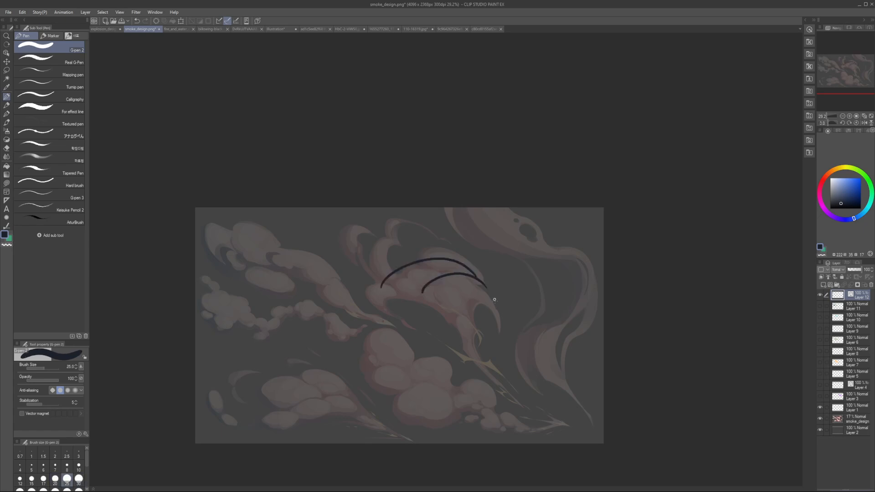
key("ctrl+z")
Step: Try a closed, domed puff outline inside the central smoke cloud with a pen size of 25 and undo it
key("ctrl+z")
key("bracketleft")
key("bracketleft")
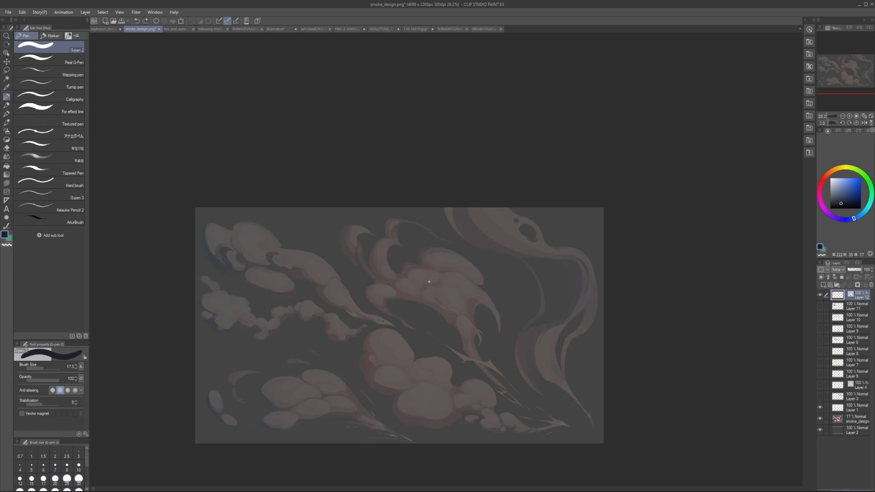
key("bracketright")
key("bracketright")
mouse_move(406, 280)
left_mouse_down()
mouse_move(455, 291)
mouse_move(402, 287)
mouse_move(458, 299)
left_mouse_up()
key("ctrl+z")
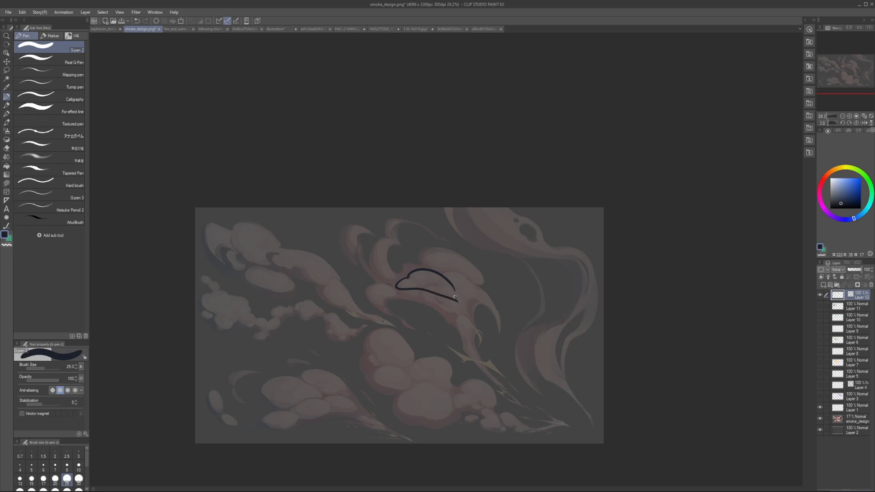
key("ctrl+z")
key("ctrl+z")
scroll(461, 305, "up", 2)
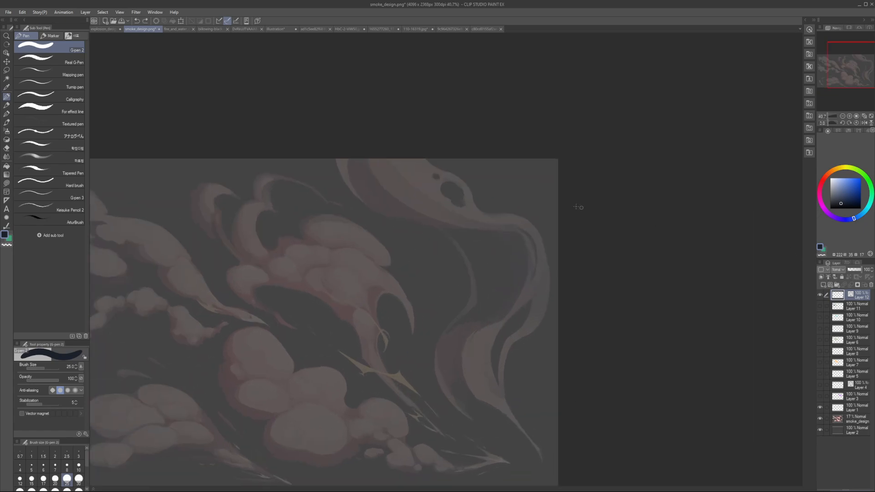
Step: Try a row of three small linked circles over the top of the smoke ribbon with a pen size of 15 and undo it
key("bracketleft")
key("bracketleft")
key("bracketleft")
mouse_move(378, 188)
left_mouse_down()
mouse_move(393, 197)
mouse_move(395, 179)
mouse_move(440, 178)
mouse_move(445, 187)
left_mouse_up()
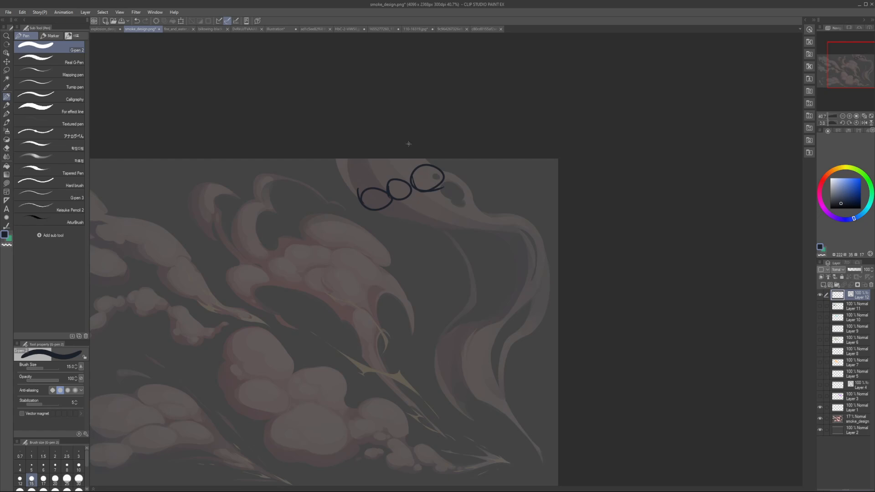
key("ctrl+z")
key("ctrl+z")
Step: Pick a bright blue colour and try tracing the lower edge of the smoke ribbon's upper part
left_click_drag(855, 218, 862, 213)
left_click(861, 181)
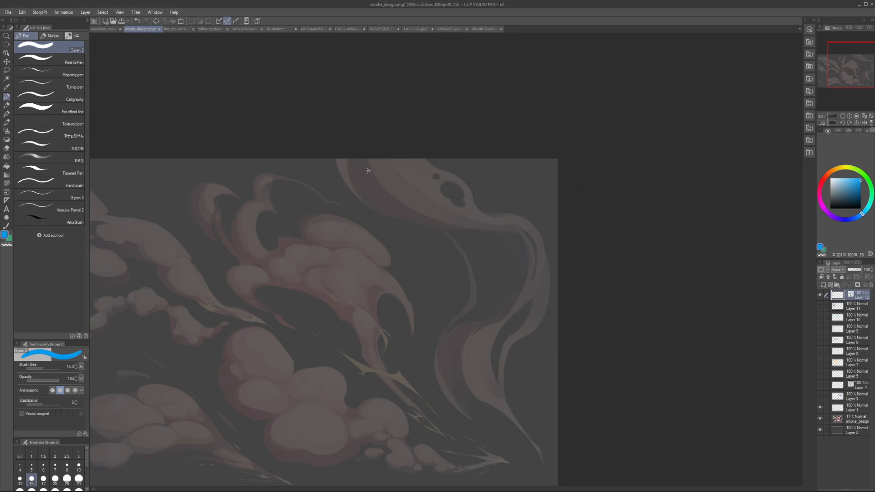
mouse_move(341, 159)
left_mouse_down()
mouse_move(440, 227)
mouse_move(457, 225)
left_mouse_up()
key("ctrl+z")
mouse_move(338, 160)
left_mouse_down()
mouse_move(378, 219)
mouse_move(556, 251)
mouse_move(372, 212)
mouse_move(491, 233)
left_mouse_up()
key("ctrl+z")
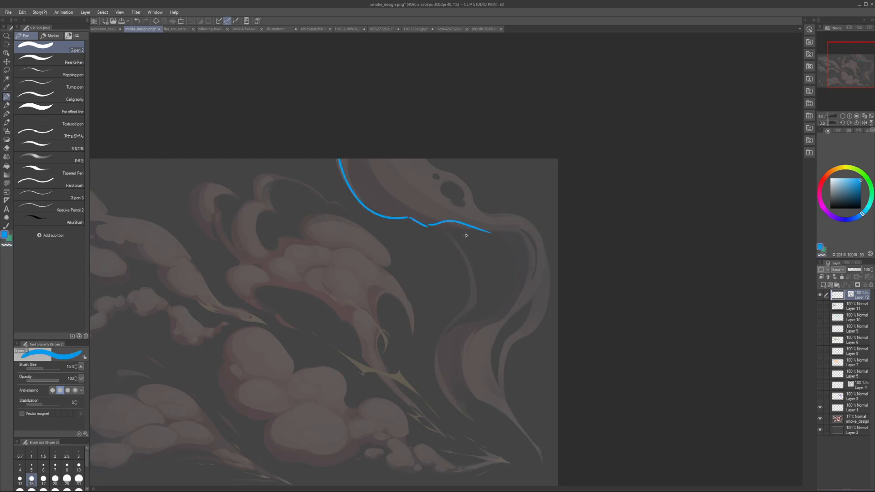
Step: Try continuing the blue contour around the smoke ribbon's bend and down its inner side, and undo the trace
key("ctrl+z")
left_click_drag(427, 226, 542, 269)
left_click_drag(474, 228, 520, 312)
mouse_move(378, 174)
left_mouse_down()
mouse_move(416, 219)
mouse_move(379, 181)
left_mouse_up()
left_click_drag(471, 341, 452, 367)
key("ctrl+z")
key("ctrl+z")
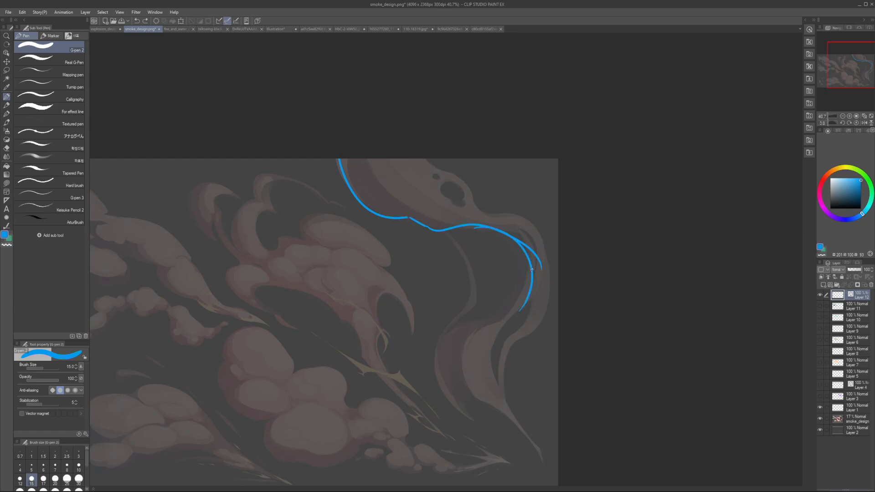
key("ctrl+z")
key("ctrl+z")
key("ctrl+z")
key("ctrl+z")
key("ctrl+z")
Step: Try three large blue circles stacked down the length of the smoke ribbon and undo them
mouse_move(356, 158)
left_mouse_down()
mouse_move(388, 220)
mouse_move(355, 184)
left_mouse_up()
mouse_move(456, 225)
left_mouse_down()
mouse_move(427, 231)
mouse_move(410, 284)
left_mouse_up()
mouse_move(458, 319)
left_mouse_down()
mouse_move(531, 401)
mouse_move(467, 410)
left_mouse_up()
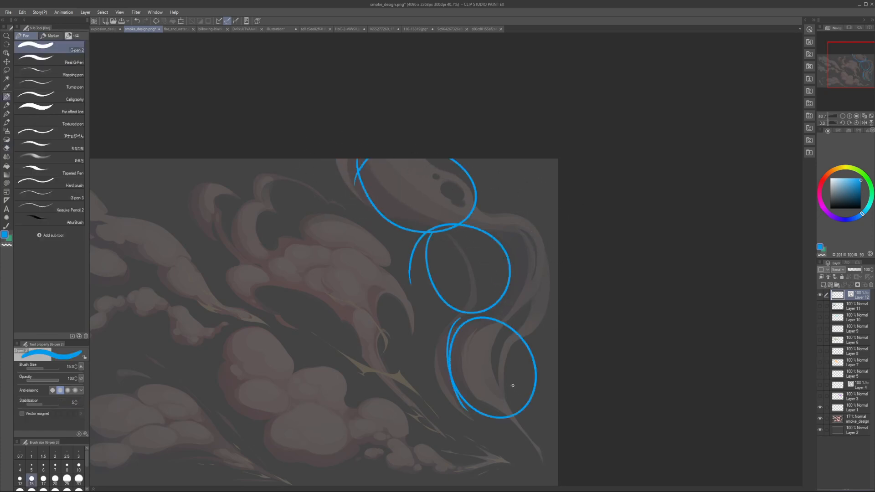
key("ctrl+z")
key("ctrl+z")
key("ctrl+z")
key("ctrl+z")
key("ctrl+z")
key("ctrl+z")
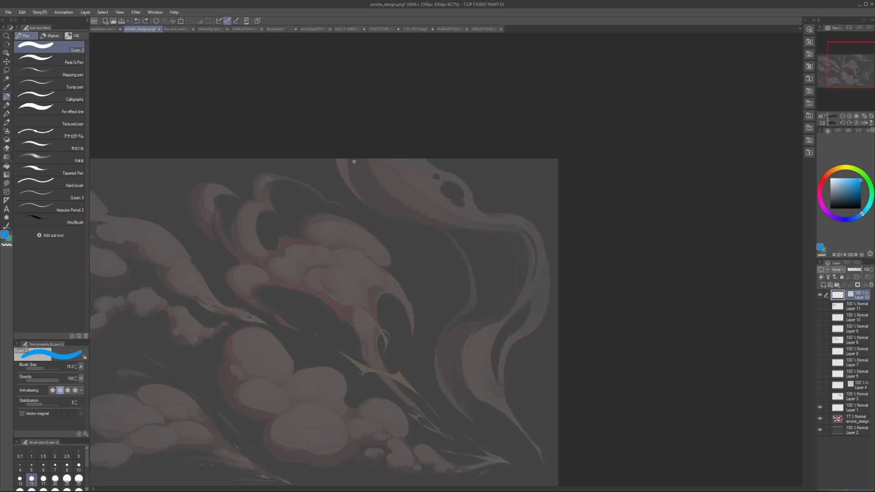
Step: Trace the smoke ribbon's lower edge in blue from the canvas's upper border around the bend, redoing strokes until the curve flows
mouse_move(347, 158)
left_mouse_down()
mouse_move(402, 226)
mouse_move(357, 182)
mouse_move(452, 224)
left_mouse_up()
key("ctrl+z")
key("ctrl+z")
mouse_move(334, 158)
left_mouse_down()
mouse_move(416, 220)
mouse_move(499, 229)
mouse_move(518, 317)
left_mouse_up()
key("ctrl+z")
mouse_move(497, 230)
left_mouse_down()
mouse_move(468, 318)
mouse_move(529, 260)
mouse_move(504, 289)
mouse_move(518, 289)
mouse_move(448, 342)
mouse_move(481, 367)
mouse_move(520, 270)
mouse_move(500, 232)
mouse_move(479, 388)
left_mouse_up()
Step: Continue the blue contour with a rounded bulge along the ribbon's lower section and down to its pointed tail tip
key("ctrl+z")
key("ctrl+z")
key("ctrl+z")
key("ctrl+z")
left_click_drag(474, 386, 510, 421)
key("ctrl+z")
key("ctrl+z")
mouse_move(487, 230)
left_mouse_down()
mouse_move(517, 248)
mouse_move(484, 375)
mouse_move(505, 428)
left_mouse_up()
key("ctrl+z")
mouse_move(478, 378)
left_mouse_down()
mouse_move(500, 445)
mouse_move(465, 384)
mouse_move(492, 443)
left_mouse_up()
key("ctrl+z")
left_click_drag(488, 442, 540, 479)
key("ctrl+z")
left_click_drag(542, 480, 510, 450)
mouse_move(519, 452)
left_mouse_down()
mouse_move(491, 371)
mouse_move(503, 351)
left_mouse_up()
Step: Trace the ribbon's outer edge in blue from near the tail up around the outside of the bend
key("ctrl+z")
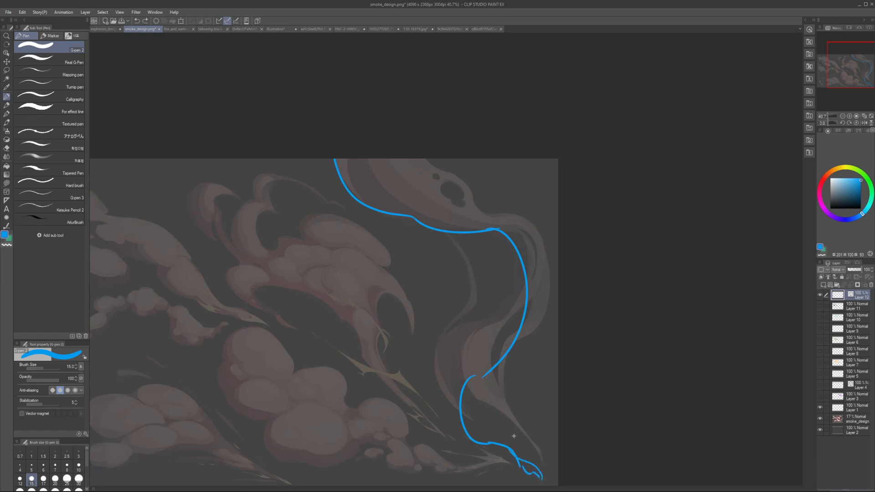
mouse_move(511, 435)
left_mouse_down()
mouse_move(531, 345)
mouse_move(553, 337)
left_mouse_up()
mouse_move(546, 338)
left_mouse_down()
mouse_move(547, 291)
mouse_move(536, 286)
mouse_move(551, 270)
mouse_move(528, 243)
left_mouse_up()
key("ctrl+z")
key("ctrl+z")
key("ctrl+z")
mouse_move(549, 346)
left_mouse_down()
mouse_move(557, 307)
mouse_move(477, 234)
left_mouse_up()
left_click_drag(552, 324, 511, 227)
left_click_drag(528, 261, 531, 279)
left_click_drag(519, 247, 535, 282)
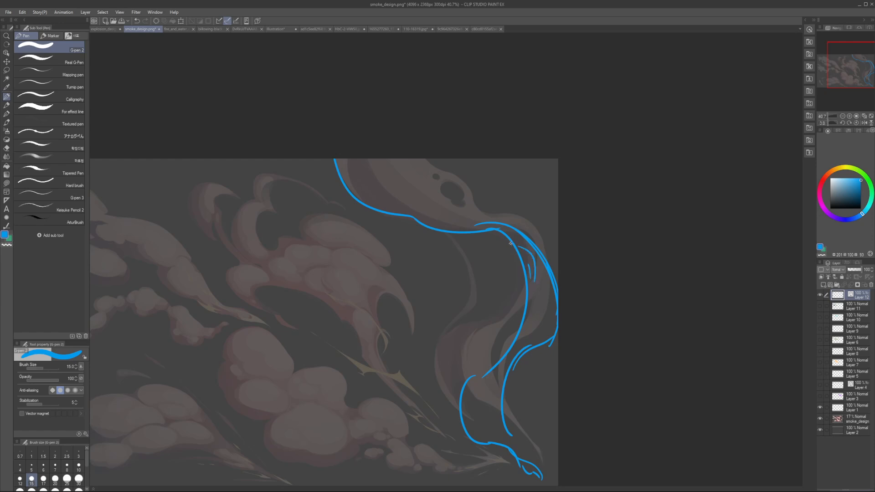
Step: Trace the ribbon's upper outer edge from the canvas's upper border down to the bend and check the contours in a mirrored view
key("ctrl+z")
mouse_move(488, 233)
left_mouse_down()
mouse_move(428, 155)
mouse_move(468, 211)
left_mouse_up()
key("ctrl+z")
mouse_move(439, 157)
left_mouse_down()
mouse_move(438, 173)
mouse_move(492, 221)
mouse_move(485, 220)
left_mouse_up()
scroll(482, 213, "down", 4)
key("h")
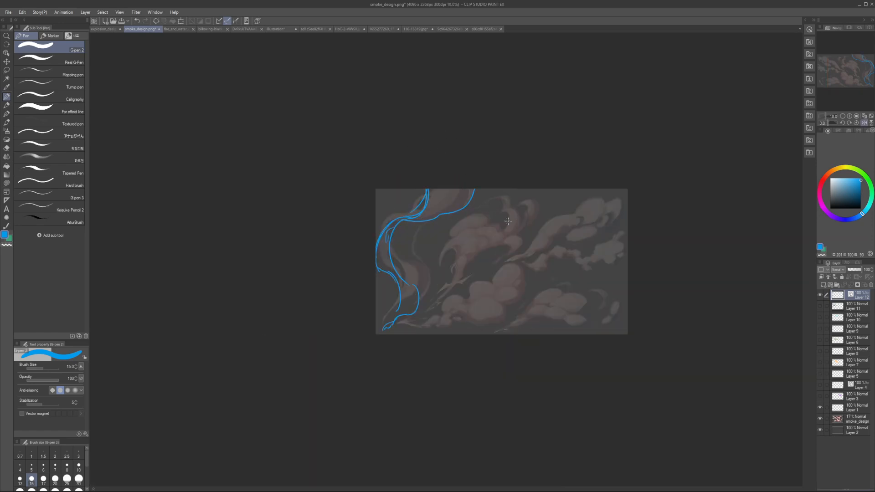
key("h")
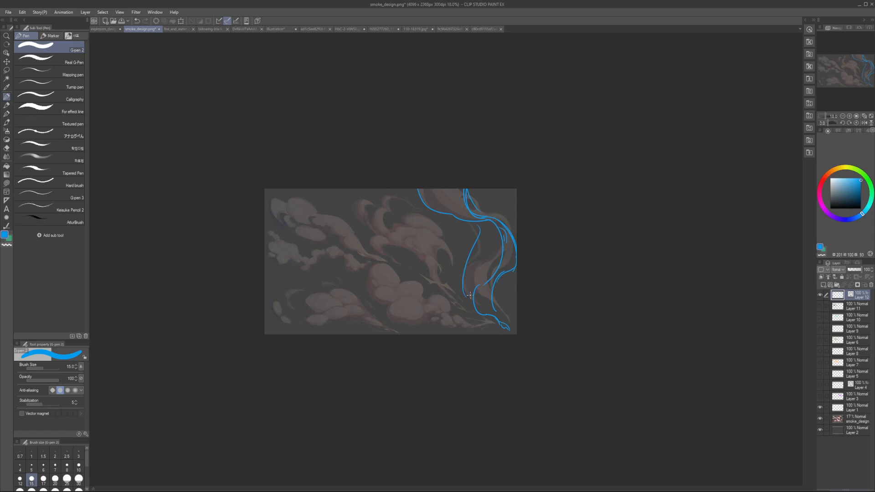
Step: Replace the loose inner stroke with an inner contour curving from the ribbon's bend and check it in a mirrored view
key("ctrl+z")
mouse_move(474, 296)
left_mouse_down()
mouse_move(492, 243)
mouse_move(494, 256)
left_mouse_up()
key("ctrl+z")
key("ctrl+z")
mouse_move(448, 226)
left_mouse_down()
mouse_move(493, 256)
mouse_move(485, 236)
left_mouse_up()
key("h")
key("h")
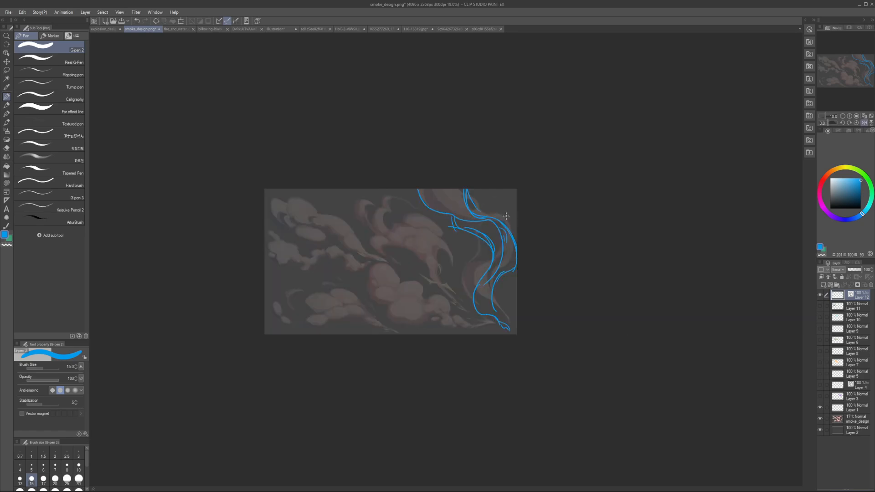
Step: Switch to the fire_and_water_design.png document and bring the whole artwork into view
left_click(174, 30)
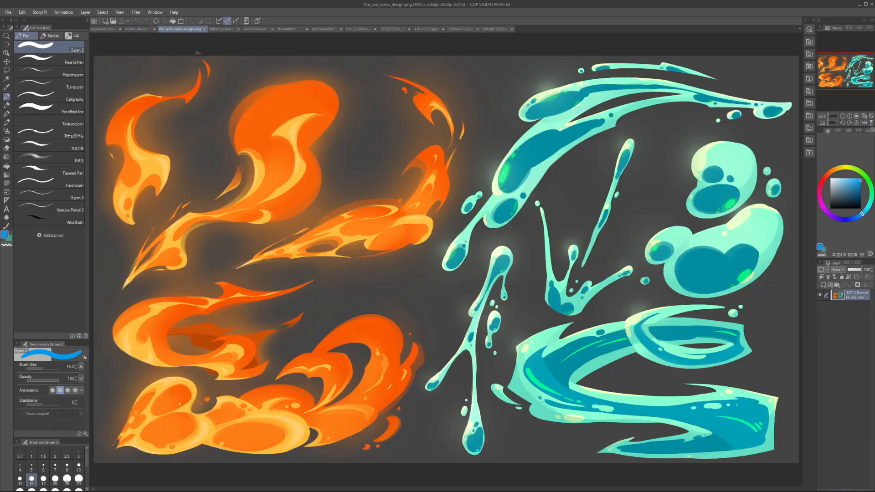
left_click_drag(476, 212, 443, 225)
scroll(446, 223, "down", 4)
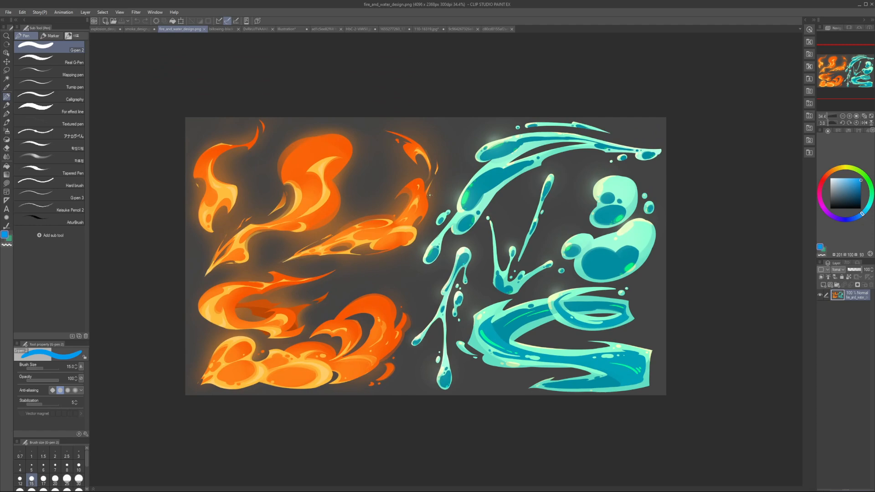
left_click_drag(319, 291, 364, 297)
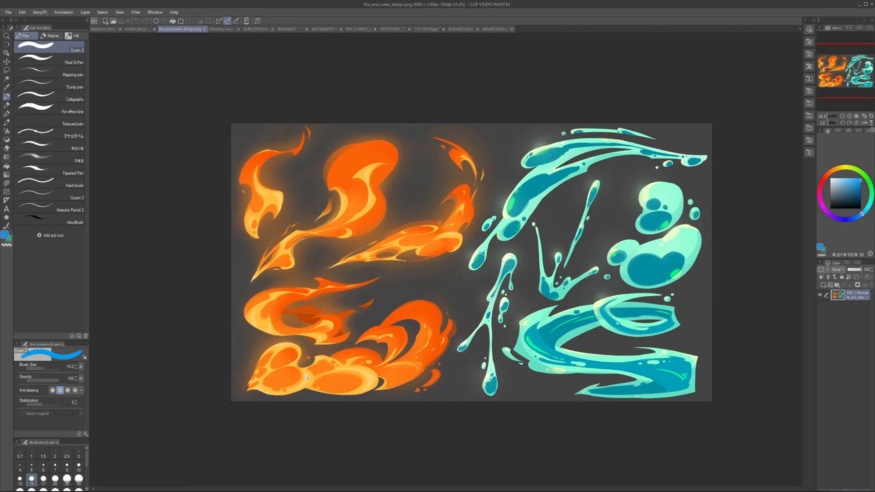
Step: Try blue contour strokes over the puffs of the lowest flame with a pen size of 10 and undo them
scroll(301, 374, "up", 6)
left_click_drag(243, 367, 234, 415)
key("bracketleft")
key("bracketleft")
mouse_move(323, 376)
left_mouse_down()
mouse_move(355, 408)
mouse_move(316, 410)
left_mouse_up()
left_click_drag(316, 352, 300, 363)
key("ctrl+z")
key("ctrl+z")
key("ctrl+z")
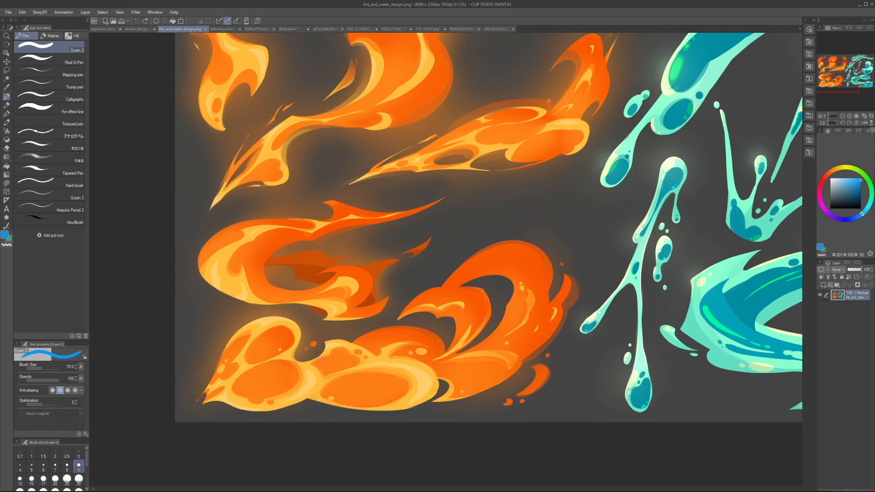
Step: Duplicate the fire and water artwork layer and try a lasso selection around the lowest flame's curled section
scroll(362, 287, "down", 3)
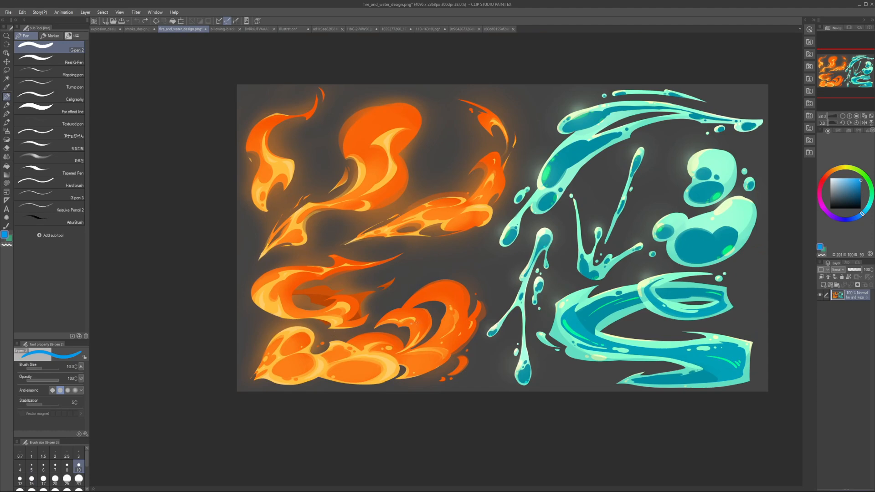
key("ctrl+j")
key("m")
mouse_move(322, 359)
left_mouse_down()
mouse_move(397, 391)
mouse_move(453, 371)
mouse_move(491, 311)
mouse_move(388, 299)
left_mouse_up()
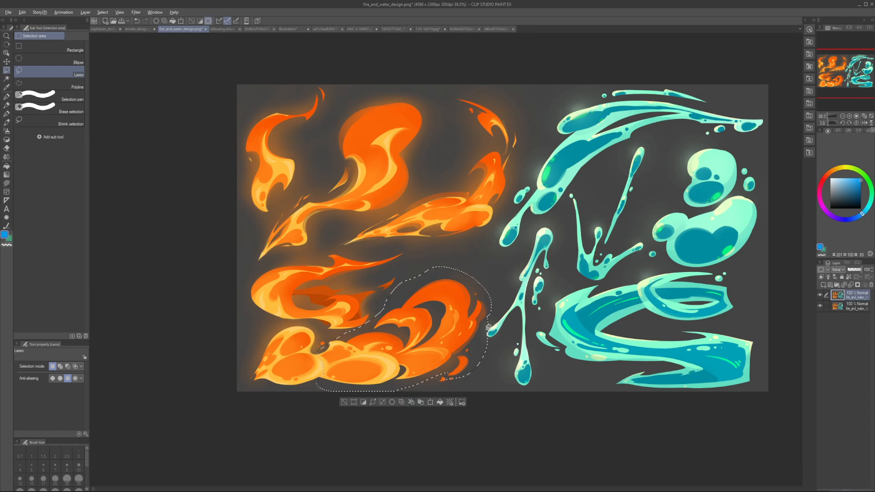
key("k")
left_click_drag(380, 355, 382, 352)
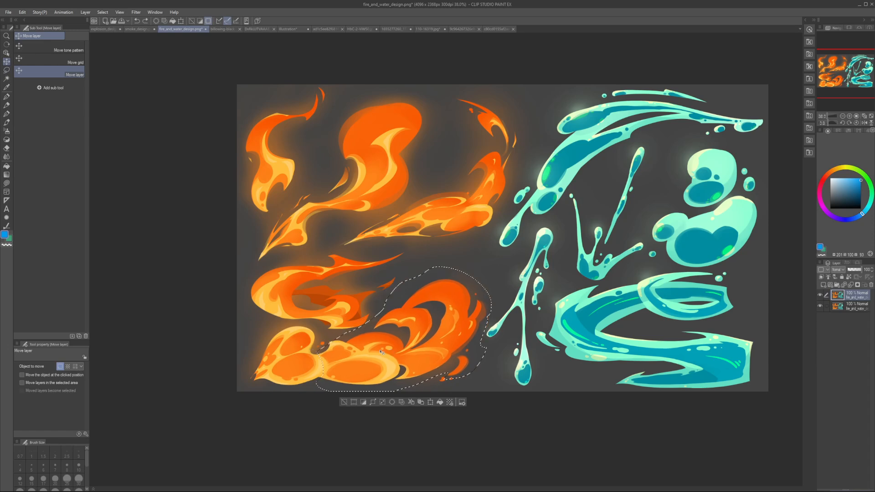
key("ctrl+d")
Step: Lasso the front puffs of the lowest flame and move them closer over the neighbouring puff
key("m")
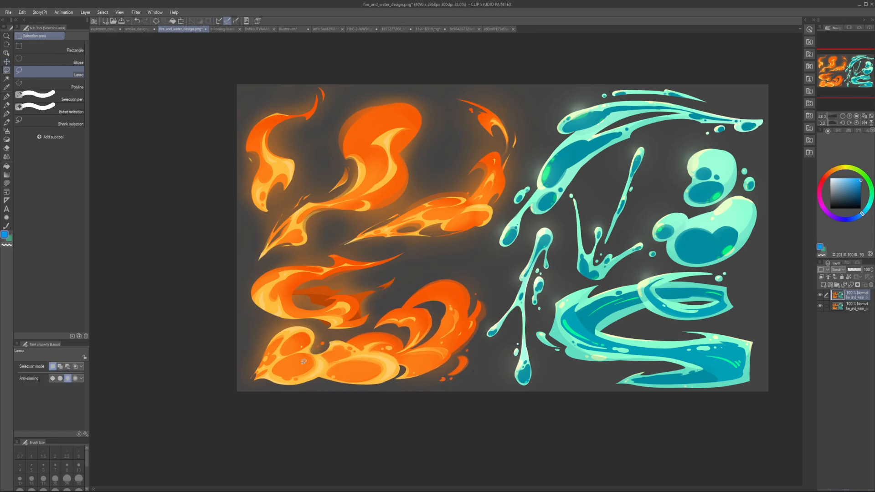
mouse_move(326, 355)
left_mouse_down()
mouse_move(326, 370)
mouse_move(307, 326)
mouse_move(302, 395)
mouse_move(319, 393)
mouse_move(317, 374)
mouse_move(344, 359)
left_mouse_up()
key("k")
key("ctrl+d")
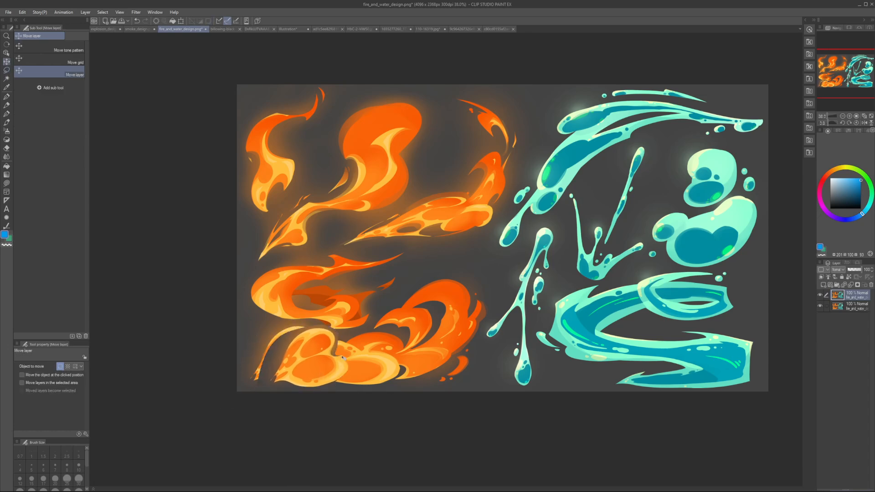
Step: Sample the dark brown background and paint over the flame remnants beside the moved puffs with a pen size up to 50
key("p")
left_click(294, 322, "alt")
key("]")
key("]")
key("]")
key("]")
key("]")
key("]")
key("]")
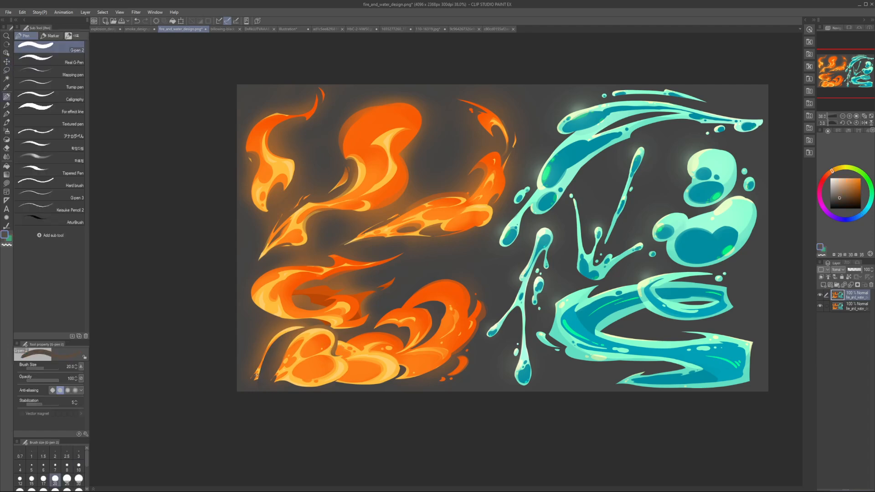
mouse_move(294, 327)
left_mouse_down()
mouse_move(261, 353)
mouse_move(278, 335)
mouse_move(259, 388)
left_mouse_up()
key("]")
mouse_move(299, 334)
left_mouse_down()
mouse_move(261, 364)
mouse_move(351, 350)
left_mouse_up()
scroll(288, 361, "down", 5)
key("h")
key("h")
Step: Sample the flame's orange and yellow and blend the seam between the moved puffs and their neighbour with a pen size of 25
scroll(343, 364, "up", 5)
scroll(352, 350, "up", 2)
key("alt")
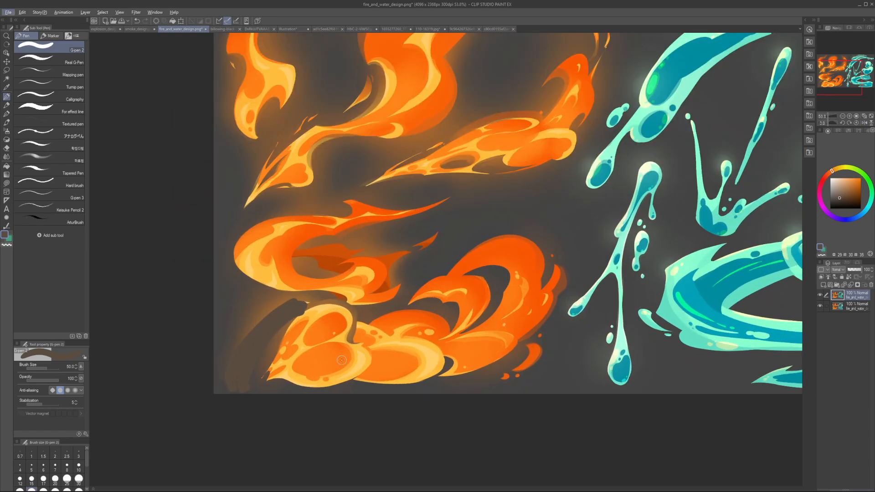
key("[")
key("[")
Step: Paint a small yellow puff beneath the junction of the two large puffs and give it an orange core
key("[")
left_click(360, 350, "alt")
left_click(383, 367, "alt")
left_click(382, 379, "alt")
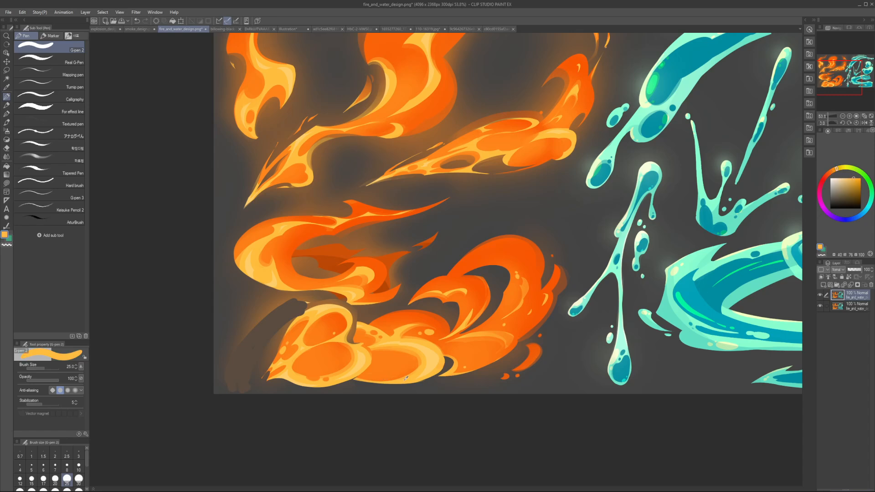
key("[")
mouse_move(365, 375)
left_mouse_down()
mouse_move(409, 382)
mouse_move(365, 384)
mouse_move(384, 386)
left_mouse_up()
key("]")
key("]")
left_click(380, 369, "alt")
key("[")
Step: Refine the yellow rim around the small puff's orange core with a pen size of 15
key("[")
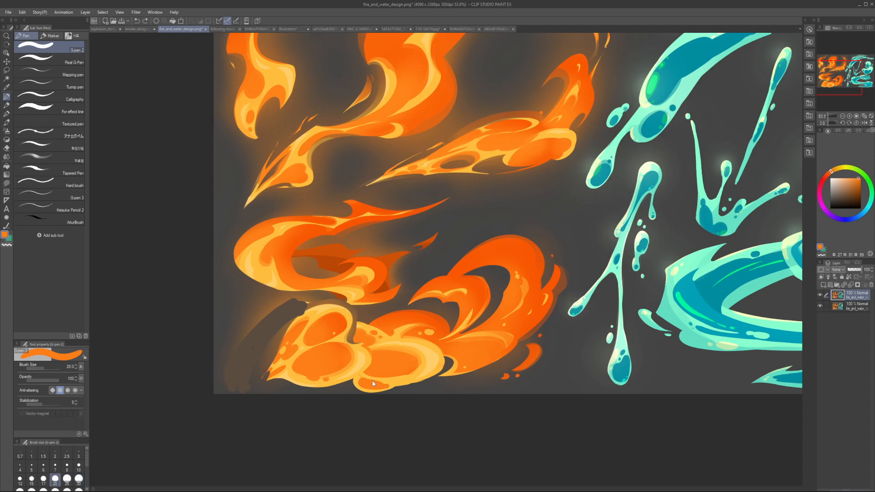
left_click(399, 379, "alt")
Step: Try tracing curved contours over the neighbouring flame puffs and undo them
key("[")
key("[")
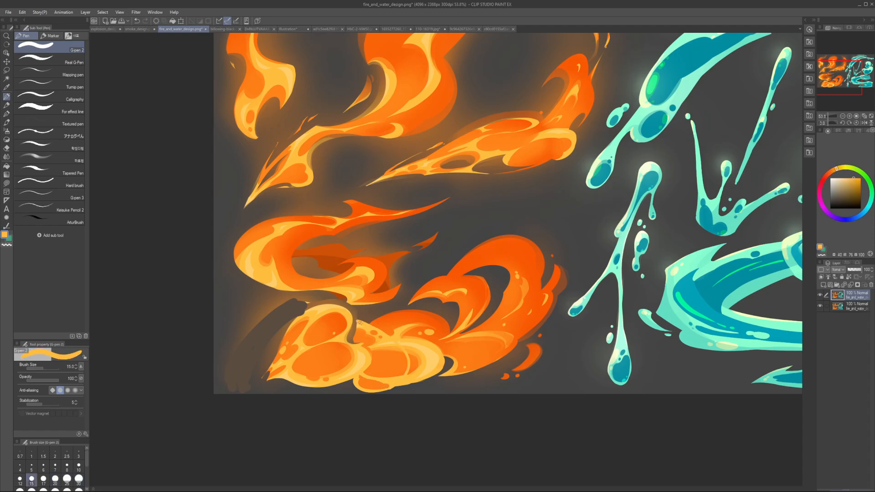
left_click_drag(381, 390, 397, 387)
key("ctrl+z")
left_click(859, 199)
mouse_move(368, 311)
left_mouse_down()
mouse_move(394, 329)
mouse_move(398, 377)
left_mouse_up()
left_click_drag(428, 317, 423, 378)
key("ctrl+z")
key("ctrl+z")
left_click_drag(309, 309, 348, 374)
key("[")
mouse_move(351, 309)
left_mouse_down()
mouse_move(370, 354)
mouse_move(355, 375)
left_mouse_up()
left_click_drag(368, 324, 372, 392)
key("ctrl+z")
key("ctrl+z")
key("ctrl+z")
Step: Touch up the lower edges of the front puffs' cores with sampled yellow and orange, raising the pen size to 15
left_click(379, 381, "alt")
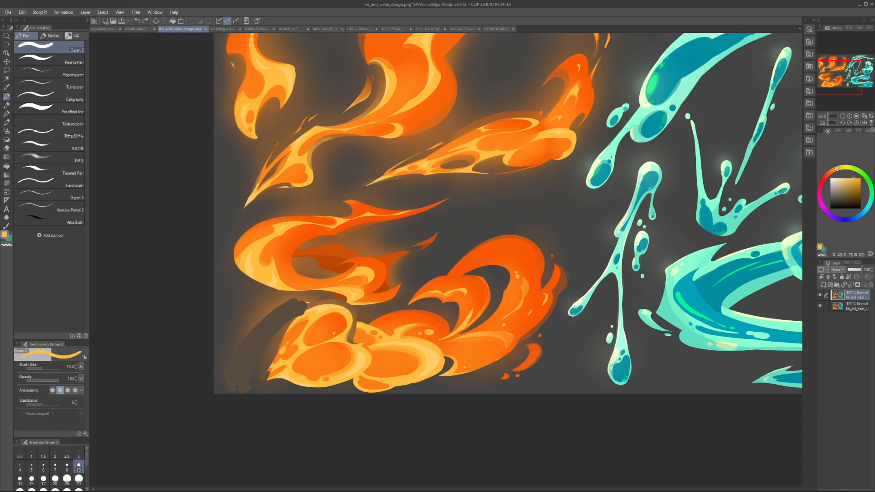
key("[")
left_click(326, 378, "alt")
key("]")
left_click(319, 382, "alt")
key("]")
key("]")
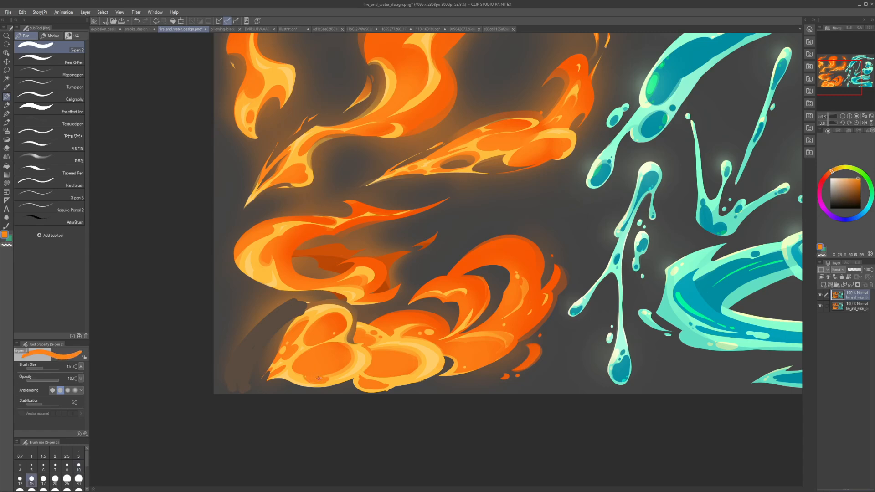
Step: Reshape the outer side of the upper front puff's core with yellow at size 15 and orange at size 20
left_click(302, 331, "alt")
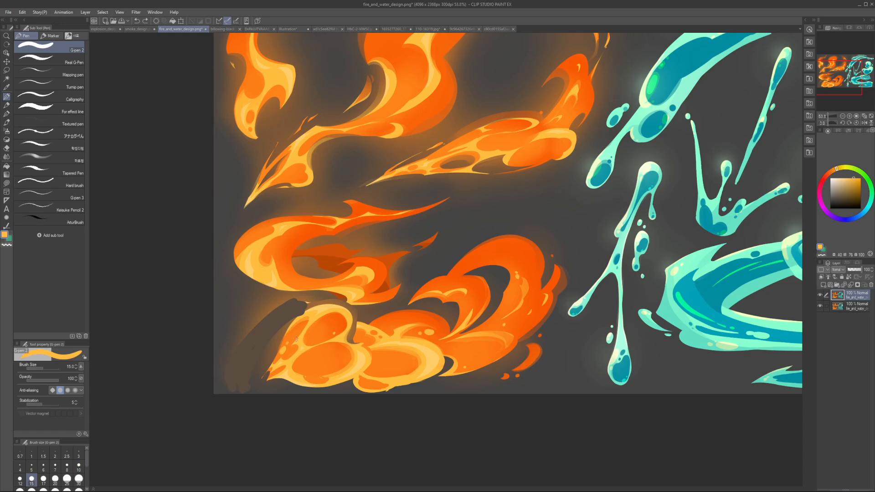
left_click_drag(298, 340, 307, 322)
key("]")
key("]")
key("]")
left_click(286, 342, "alt")
key("bracketleft")
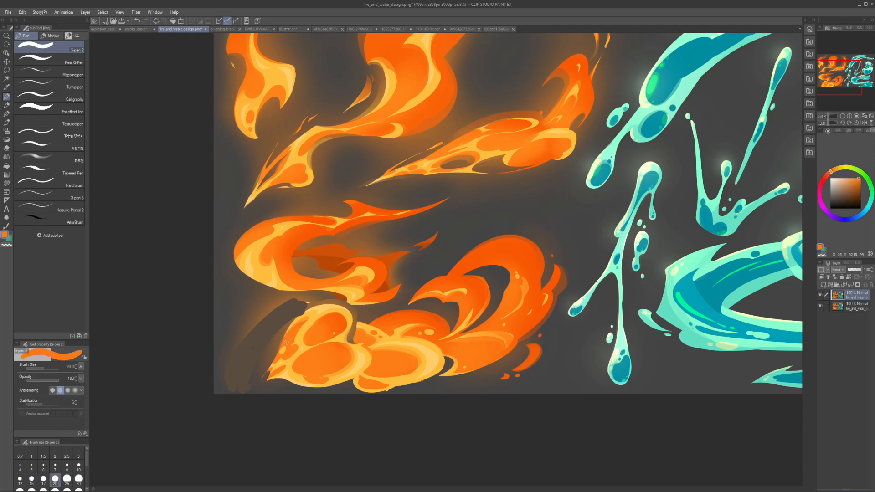
key("bracketleft")
left_click(298, 336, "alt")
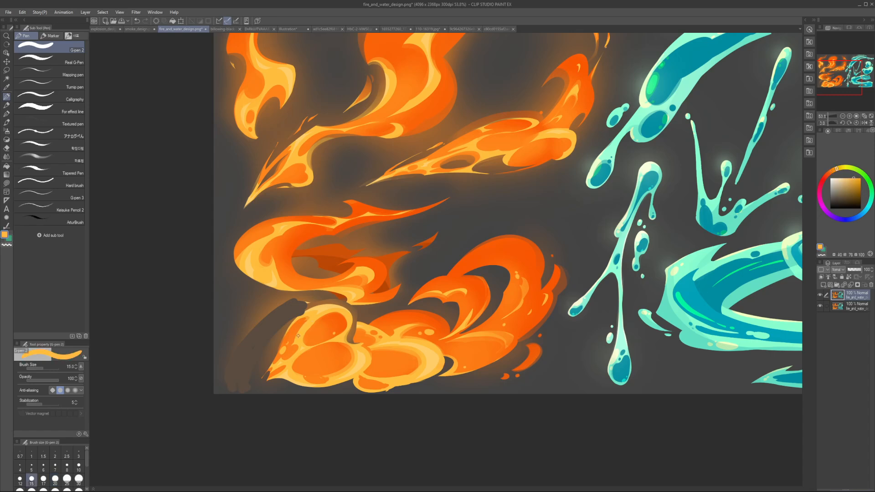
Step: Round the upper front puff's core with orange at size 25 and yellow at size 20
left_click(313, 315, "alt")
key("bracketright")
key("bracketright")
key("bracketright")
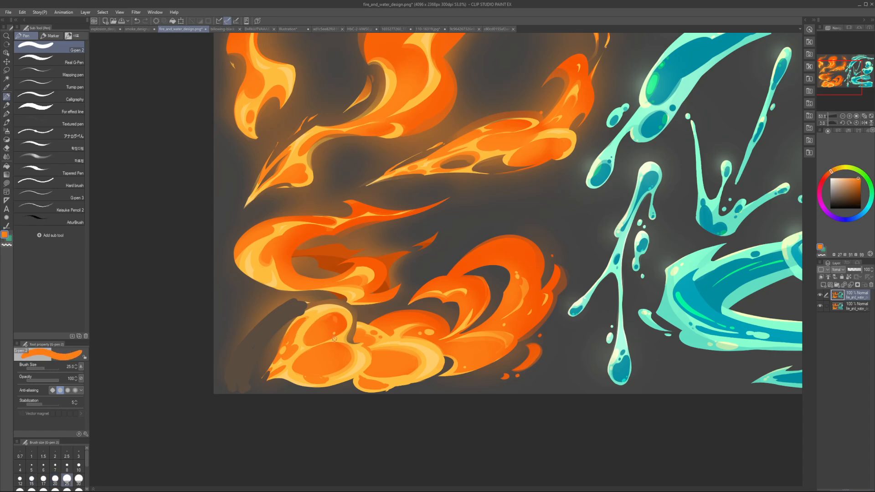
left_click(298, 365, "alt")
key("bracketleft")
key("bracketleft")
left_click(336, 340, "alt")
key("bracketright")
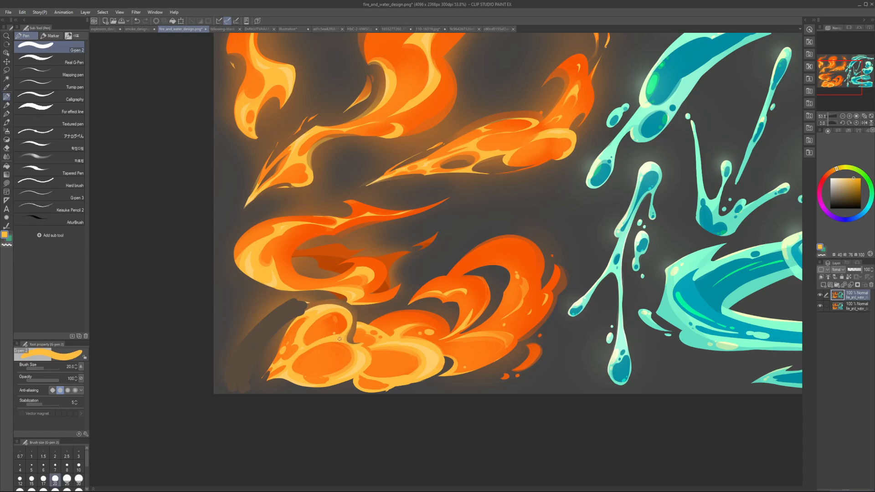
Step: Enlarge the lower front puff's orange core with a wide curve and separate it from the upper core using yellow at size 25
key("h")
key("h")
left_click(325, 353, "alt")
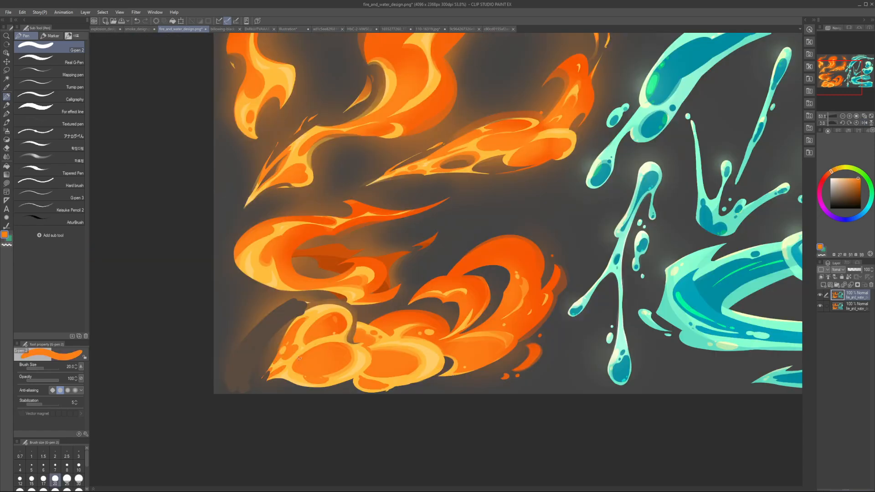
key("bracketright")
key("bracketright")
left_click_drag(338, 350, 296, 366)
left_click(308, 340, "alt")
key("bracketleft")
left_click(307, 342, "alt")
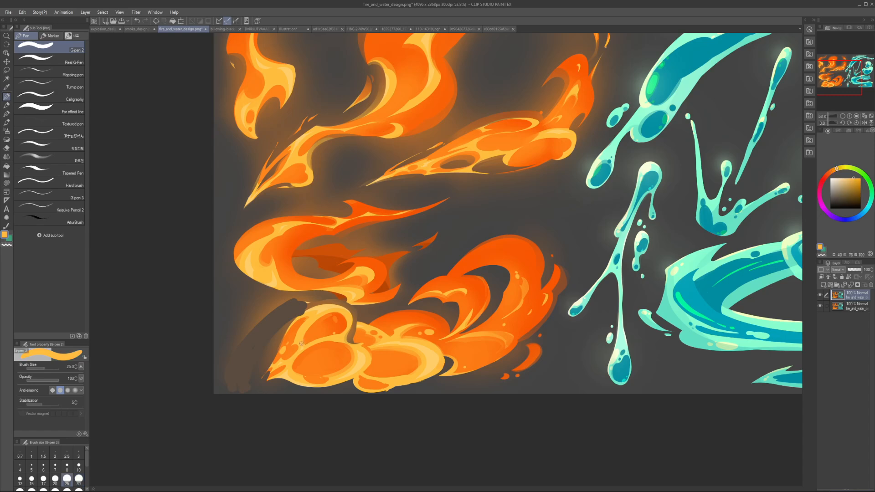
Step: Finish the lower front puff's edge with orange at size 20 and check the whole artwork in a mirrored view
key("bracketleft")
key("bracketleft")
left_click(335, 348, "alt")
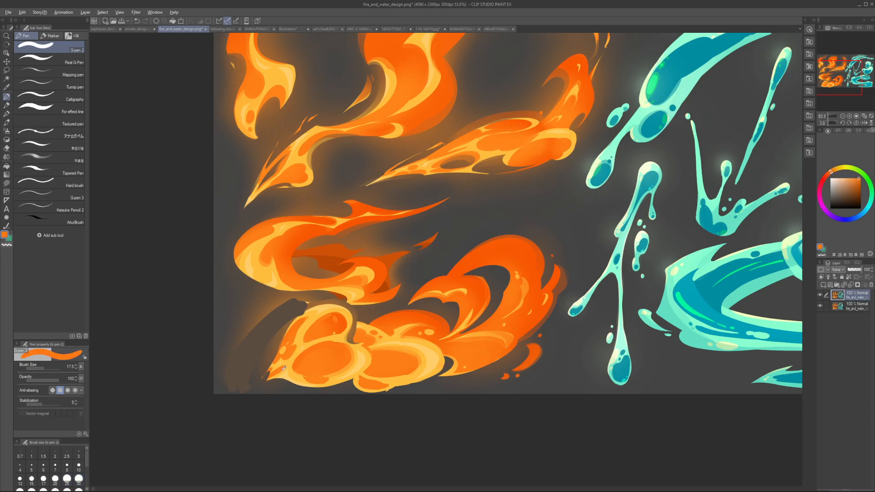
key("bracketright")
scroll(300, 361, "down", 3)
key("h")
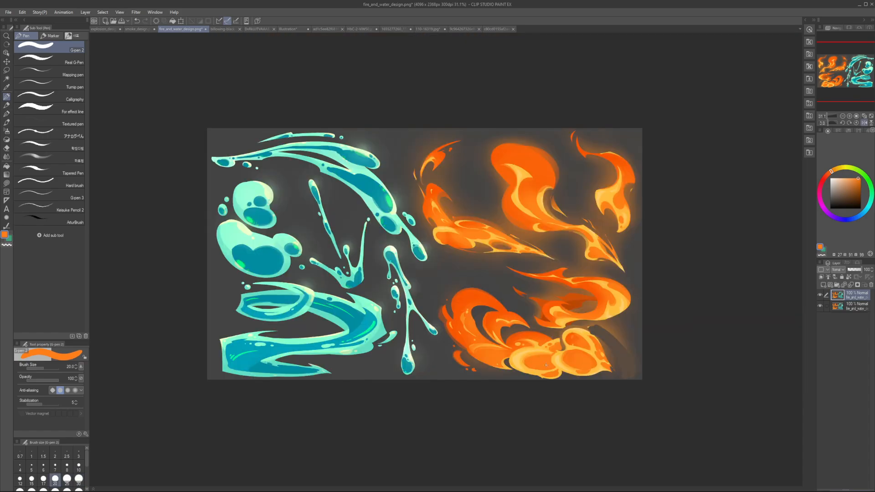
key("h")
scroll(365, 373, "up", 2)
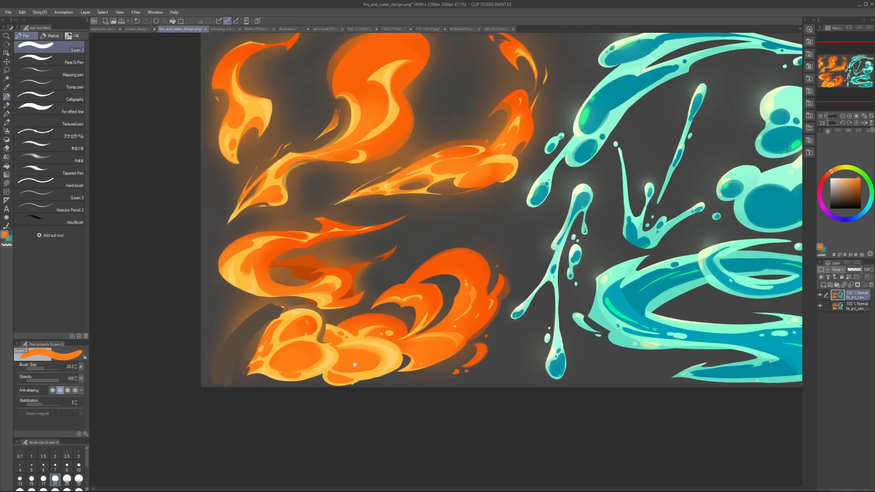
scroll(404, 325, "down", 3)
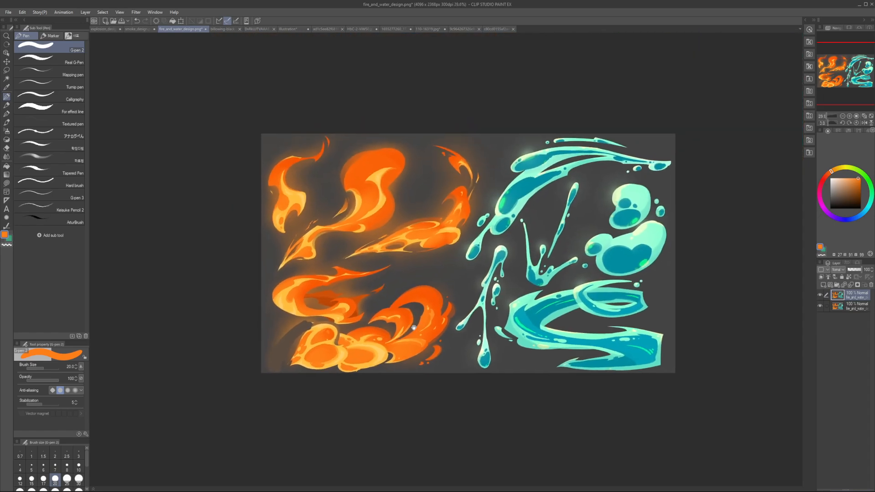
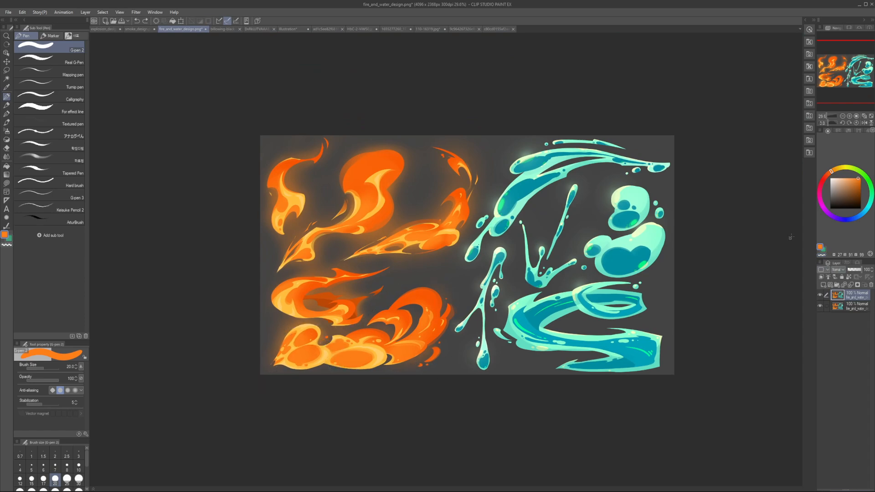
Step: Add a new layer between the two artwork layers and fill it with the dark grey sampled from the canvas background
left_click(861, 214)
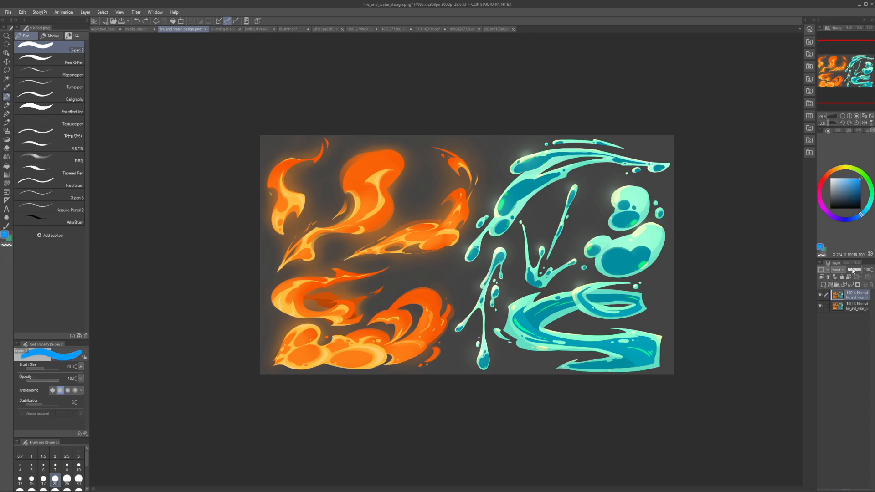
left_click(841, 308)
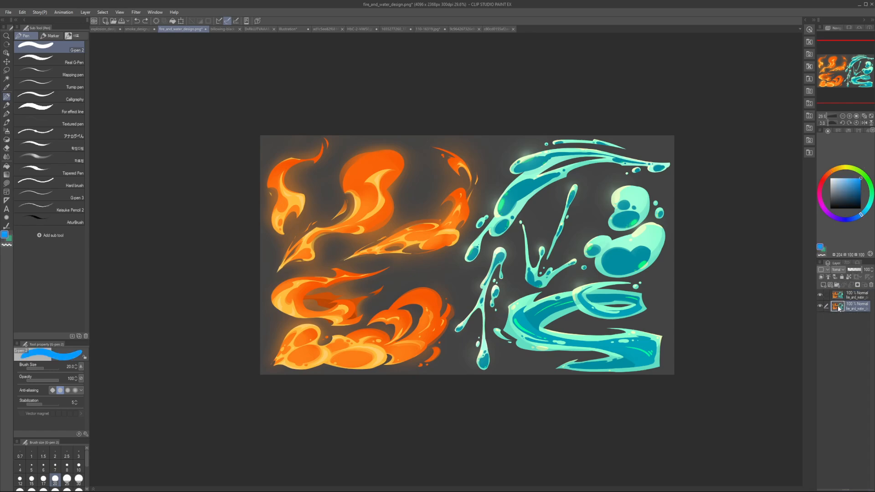
left_click(823, 285)
left_click(659, 296, "alt")
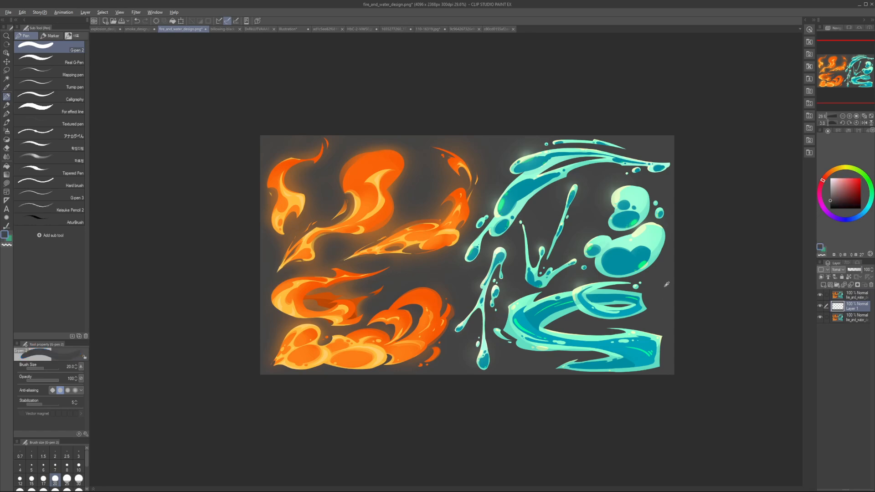
key("alt+BackSpace")
Step: Set the grey fill layer to 100% opacity and fade the artwork copy above it to 17%
left_click(851, 270)
left_click(853, 295)
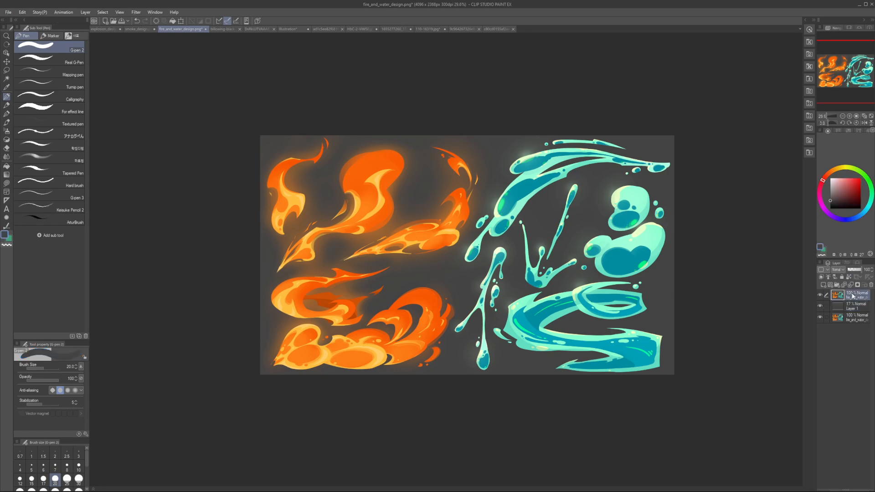
left_click(851, 270)
left_click(851, 306)
left_click_drag(855, 270, 863, 270)
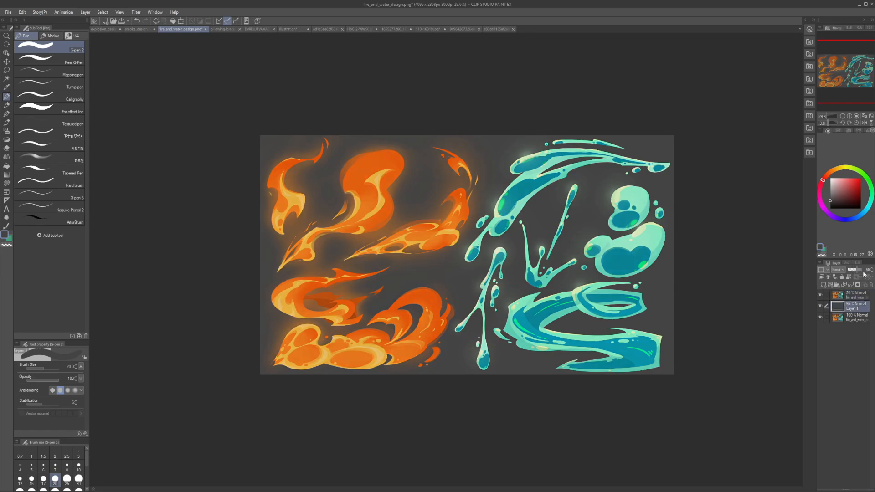
left_click(853, 296)
left_click(855, 270)
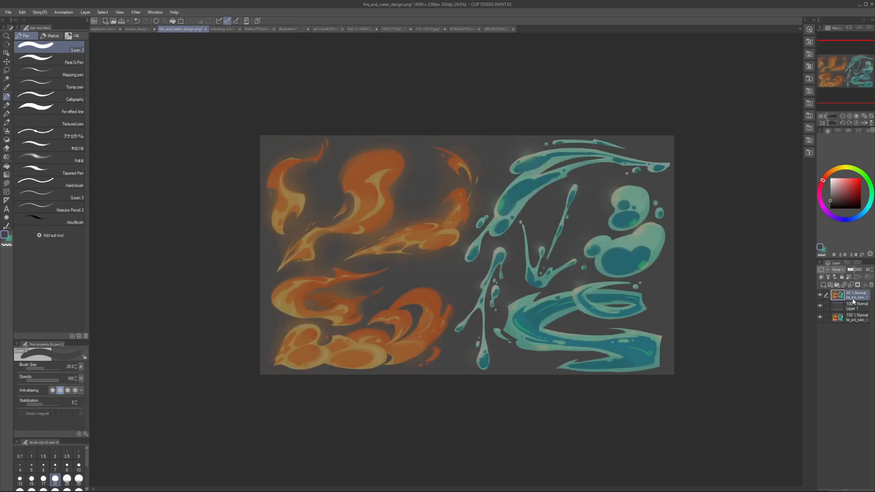
left_click(851, 270)
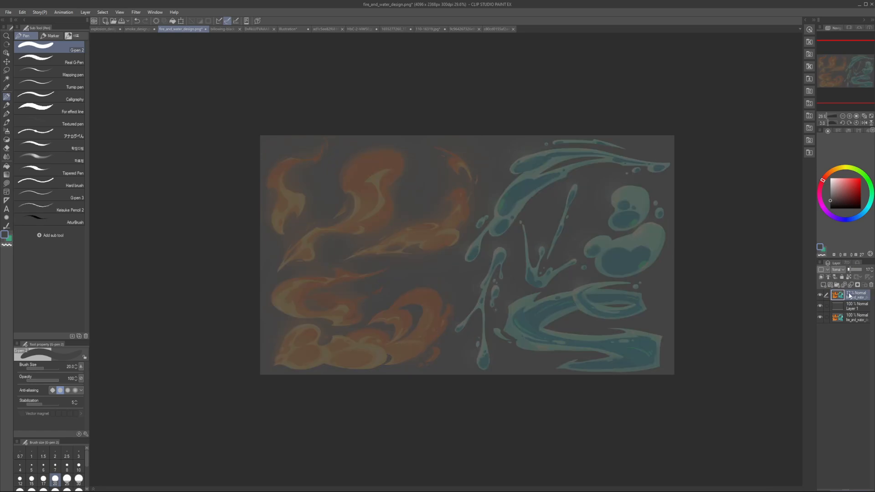
Step: Add a new layer above the faded artwork and set the pen to bright cyan at size 30
key("ctrl+shift+n")
left_click(866, 210)
left_click(861, 178)
key("bracketright")
key("bracketright")
key("bracketright")
key("bracketright")
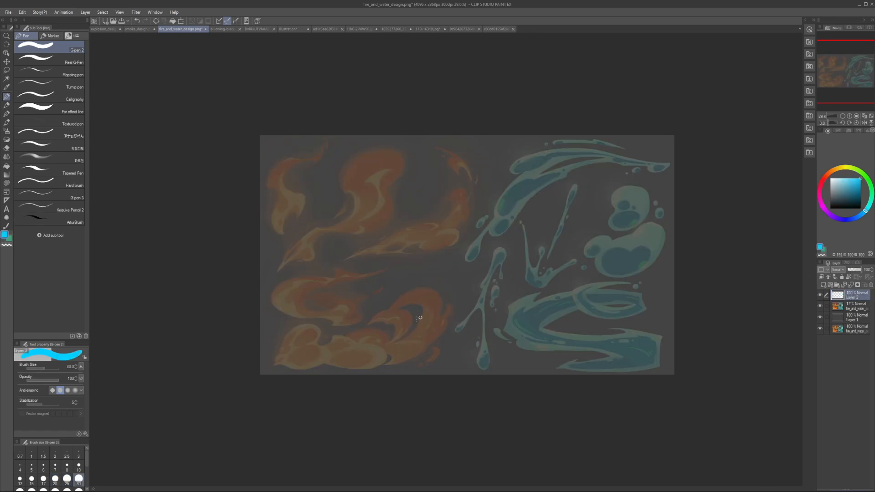
key("bracketleft")
Step: Try similar-sized ovals and a boxy shape over the bottom fire cloud, and undo them
mouse_move(294, 337)
left_mouse_down()
mouse_move(323, 344)
mouse_move(326, 353)
mouse_move(349, 345)
mouse_move(438, 358)
mouse_move(387, 361)
left_mouse_up()
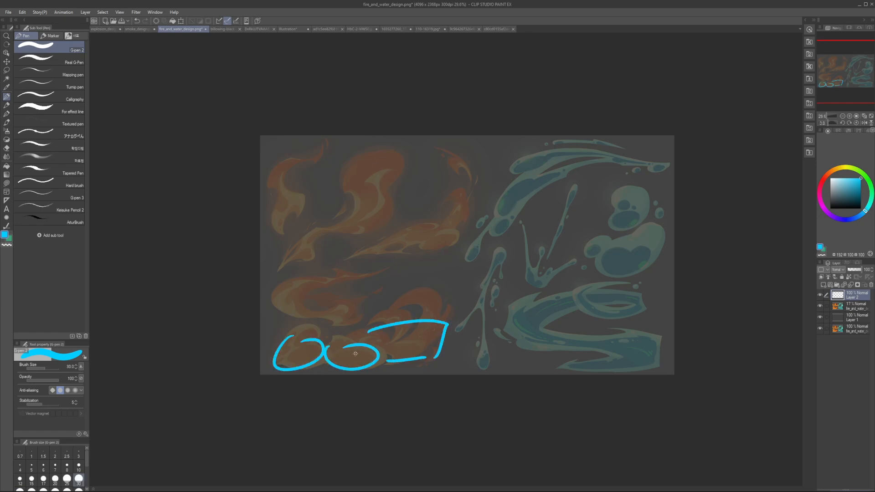
left_click_drag(383, 329, 384, 357)
key("ctrl+z")
key("ctrl+z")
key("ctrl+z")
key("ctrl+z")
key("ctrl+z")
key("ctrl+z")
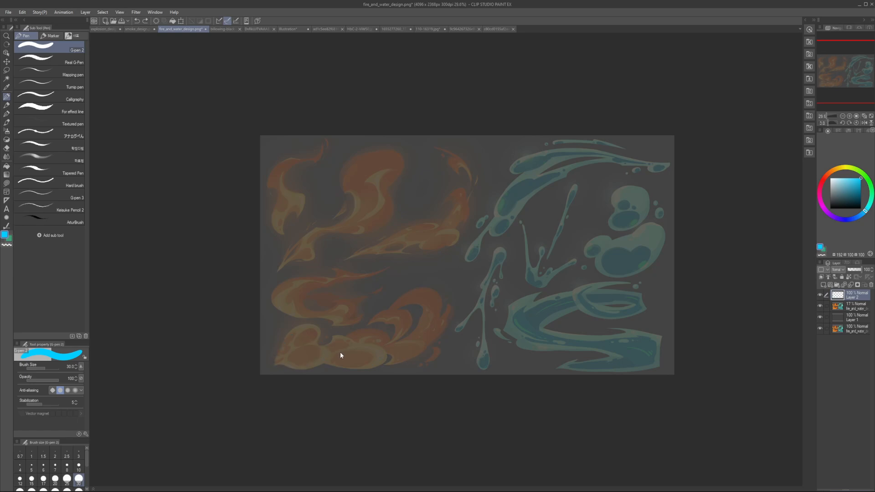
mouse_move(268, 356)
left_mouse_down()
mouse_move(303, 345)
mouse_move(362, 351)
mouse_move(343, 355)
left_mouse_up()
key("ctrl+z")
key("ctrl+z")
key("ctrl+z")
Step: Outline the bottom fire cloud as overlapping puffs of varied size in cyan and check it in a mirrored view
mouse_move(268, 367)
left_mouse_down()
mouse_move(326, 333)
mouse_move(311, 369)
mouse_move(348, 348)
mouse_move(350, 363)
mouse_move(398, 327)
left_mouse_up()
key("ctrl+z")
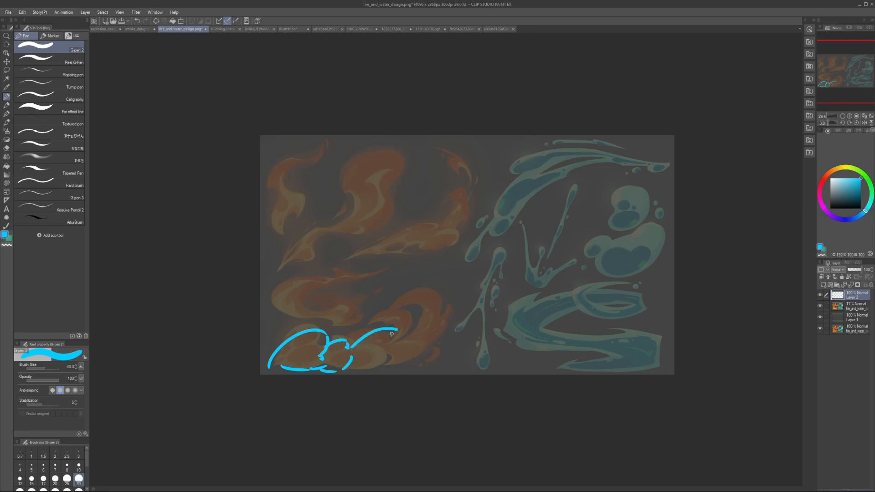
key("ctrl+z")
mouse_move(347, 347)
left_mouse_down()
mouse_move(406, 317)
mouse_move(404, 297)
mouse_move(455, 310)
mouse_move(462, 333)
left_mouse_up()
left_click_drag(464, 341, 406, 363)
mouse_move(392, 367)
left_mouse_down()
mouse_move(352, 362)
mouse_move(393, 366)
mouse_move(361, 363)
left_mouse_up()
key("h")
key("h")
Step: Try directional lines above the cloud outline and erase the whole cyan sketch
left_click_drag(315, 299, 302, 329)
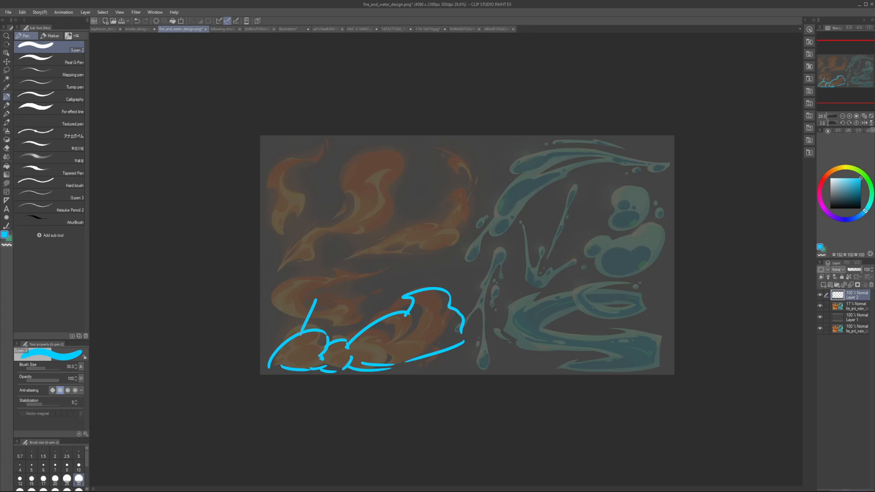
left_click_drag(349, 303, 336, 328)
left_click_drag(399, 271, 379, 304)
key("ctrl+z")
key("ctrl+z")
key("e")
mouse_move(269, 376)
left_mouse_down()
mouse_move(443, 333)
mouse_move(279, 325)
mouse_move(441, 291)
left_mouse_up()
Step: Try straight T-shaped strokes over the curled flame with a smaller cyan pen, and undo them
key("p")
mouse_move(320, 298)
left_mouse_down()
mouse_move(358, 291)
mouse_move(350, 303)
mouse_move(367, 303)
mouse_move(394, 271)
mouse_move(375, 286)
mouse_move(384, 306)
mouse_move(407, 290)
mouse_move(392, 327)
left_mouse_up()
key("bracketleft")
key("bracketleft")
key("ctrl+z")
key("ctrl+z")
key("bracketleft")
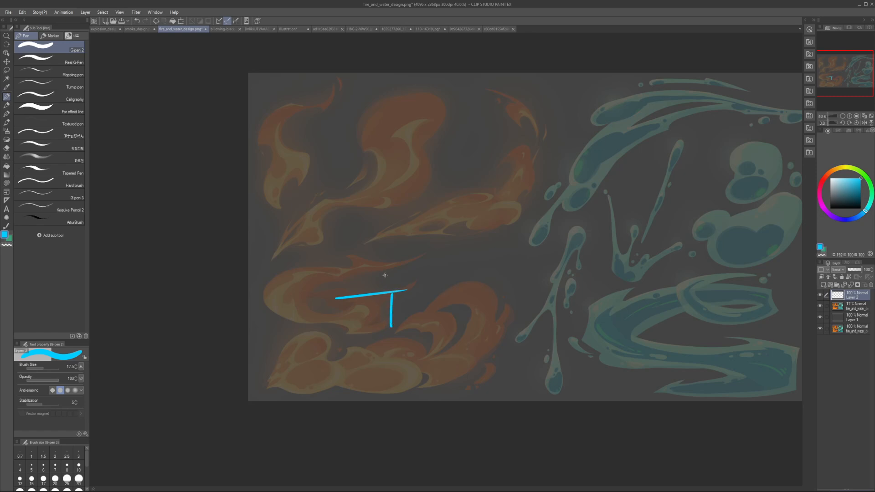
mouse_move(387, 260)
left_mouse_down()
mouse_move(387, 291)
mouse_move(397, 263)
left_mouse_up()
left_click_drag(393, 295, 382, 327)
key("ctrl+z")
key("ctrl+z")
key("ctrl+z")
key("ctrl+z")
key("ctrl+z")
Step: Try cyan curves along the curled flame's inner side and upper edge with different pen sizes
scroll(326, 293, "up", 2)
scroll(327, 292, "down", 1)
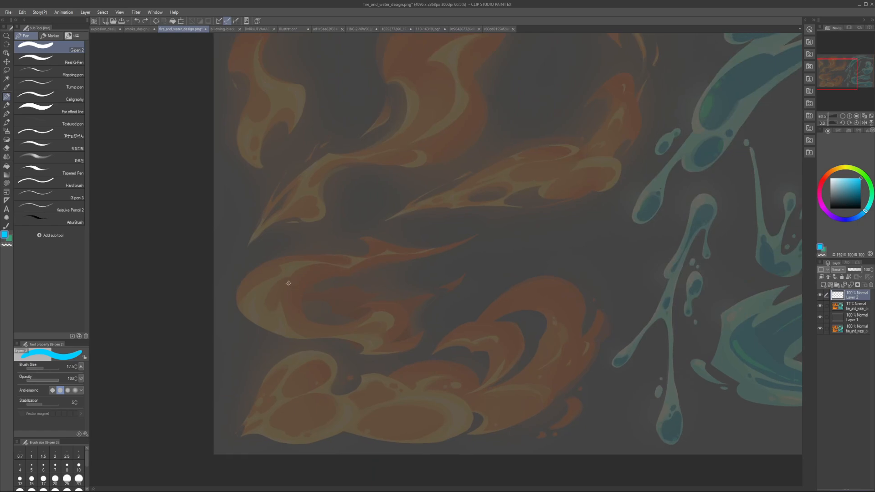
mouse_move(312, 281)
left_mouse_down()
mouse_move(287, 287)
mouse_move(301, 285)
mouse_move(301, 328)
left_mouse_up()
key("bracketleft")
key("bracketleft")
key("bracketright")
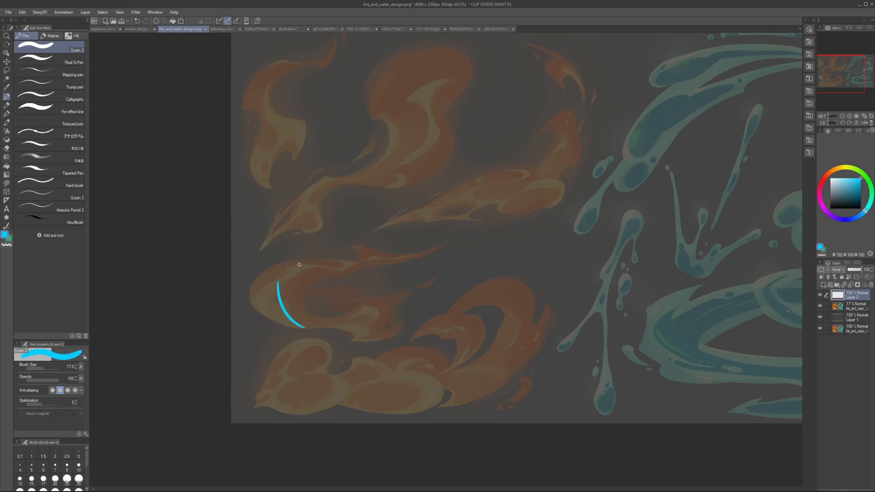
key("ctrl+z")
key("bracketleft")
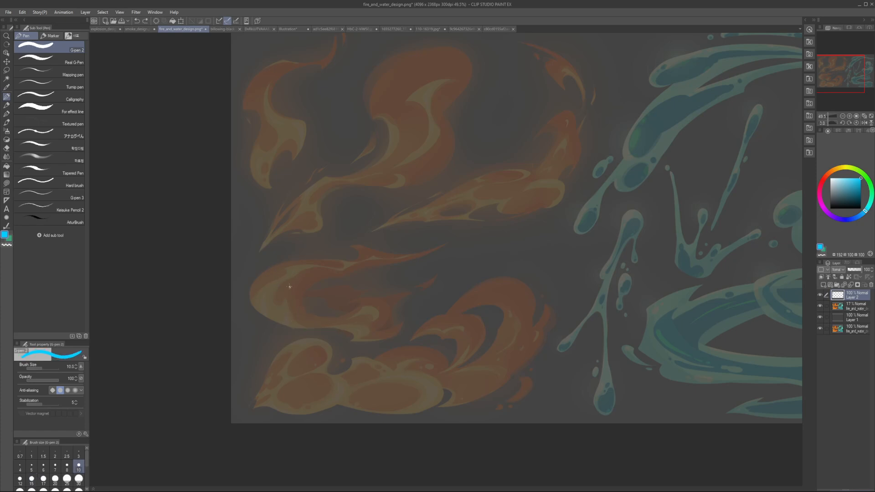
key("bracketright")
key("bracketright")
key("bracketright")
mouse_move(255, 302)
left_mouse_down()
mouse_move(267, 268)
mouse_move(353, 263)
left_mouse_up()
key("ctrl+z")
Step: Trace the curled flame's upper outer edge in cyan at size 15
key("bracketleft")
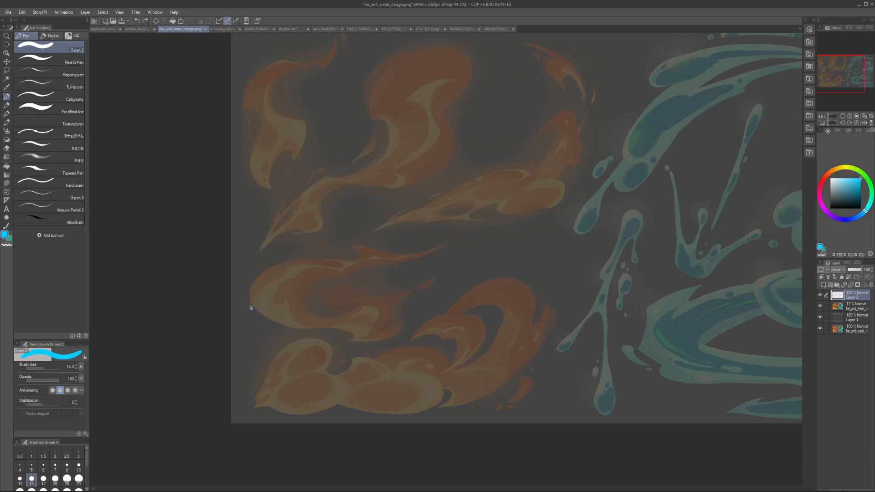
mouse_move(250, 308)
left_mouse_down()
mouse_move(341, 254)
mouse_move(287, 259)
mouse_move(358, 259)
mouse_move(359, 266)
mouse_move(434, 256)
left_mouse_up()
key("ctrl+z")
Step: Draw the flame's tapering tail and the pointed notch on its upper side in cyan
key("ctrl+z")
key("ctrl+z")
left_click_drag(348, 262, 396, 263)
left_click_drag(407, 261, 434, 249)
mouse_move(434, 248)
left_mouse_down()
mouse_move(372, 267)
mouse_move(434, 246)
mouse_move(395, 266)
mouse_move(370, 240)
mouse_move(364, 247)
left_mouse_up()
key("ctrl+z")
key("ctrl+z")
key("ctrl+z")
mouse_move(355, 241)
left_mouse_down()
mouse_move(383, 254)
mouse_move(431, 240)
left_mouse_up()
key("ctrl+z")
Step: Draw the flame's curved inner edge and continue its outer edge around the underside of the curl
key("ctrl+z")
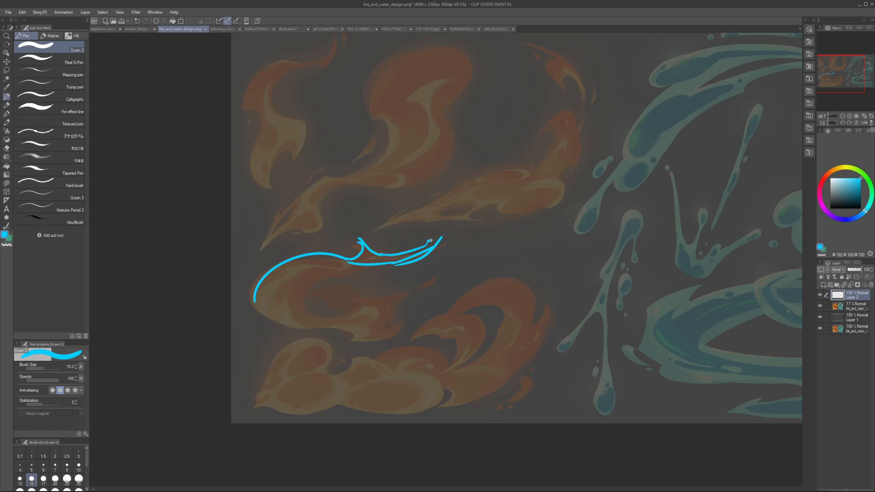
mouse_move(355, 262)
left_mouse_down()
mouse_move(298, 253)
mouse_move(298, 311)
mouse_move(321, 263)
mouse_move(314, 310)
left_mouse_up()
key("ctrl+z")
key("ctrl+z")
key("ctrl+z")
key("ctrl+z")
key("ctrl+z")
key("ctrl+z")
left_click_drag(327, 261, 318, 311)
left_click_drag(258, 300, 276, 322)
key("ctrl+z")
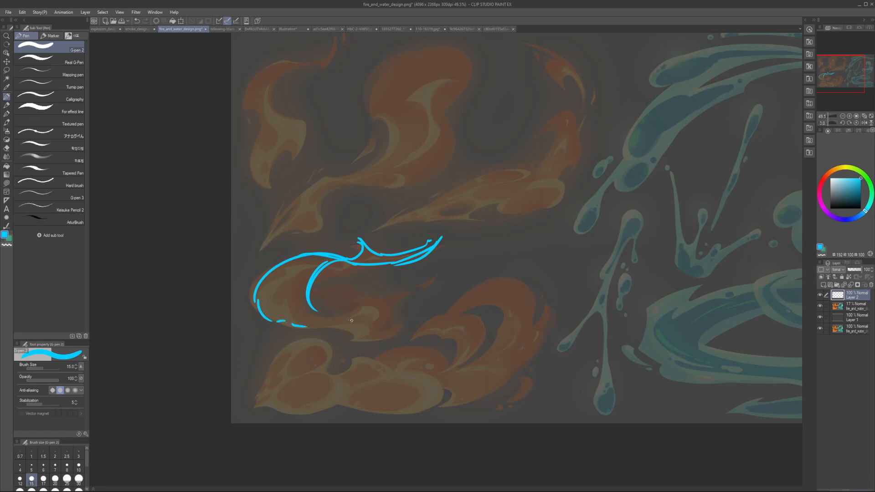
key("ctrl+z")
Step: Add a thinner contour line between the flame's inner and outer edges, sweeping around the curl
key("bracketleft")
key("bracketleft")
key("bracketleft")
mouse_move(338, 259)
left_mouse_down()
mouse_move(259, 300)
mouse_move(313, 325)
left_mouse_up()
key("bracketright")
key("bracketright")
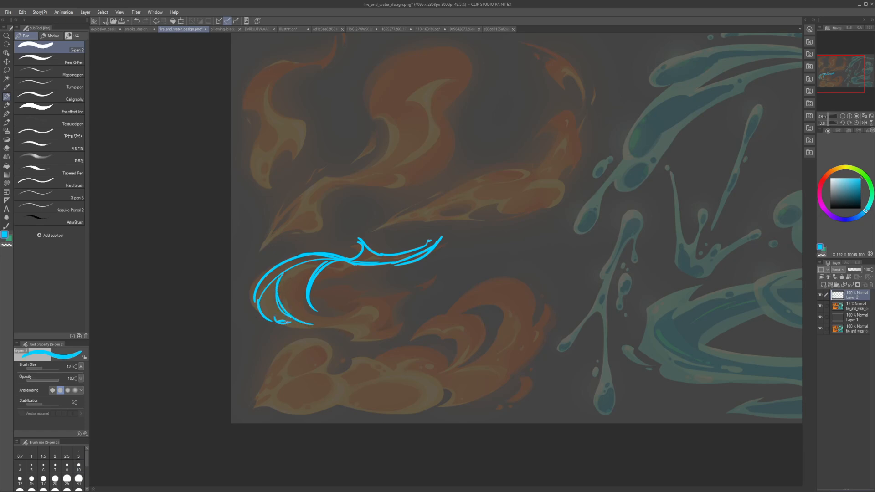
Step: Sweep a thin cyan contour along the curl's underside toward its lower end
key("bracketleft")
key("bracketleft")
key("bracketleft")
mouse_move(319, 245)
left_mouse_down()
mouse_move(324, 330)
mouse_move(391, 298)
left_mouse_up()
key("ctrl+z")
Step: Outline the flame's jagged lower end and its inner fold in cyan at size 10
key("bracketright")
key("bracketright")
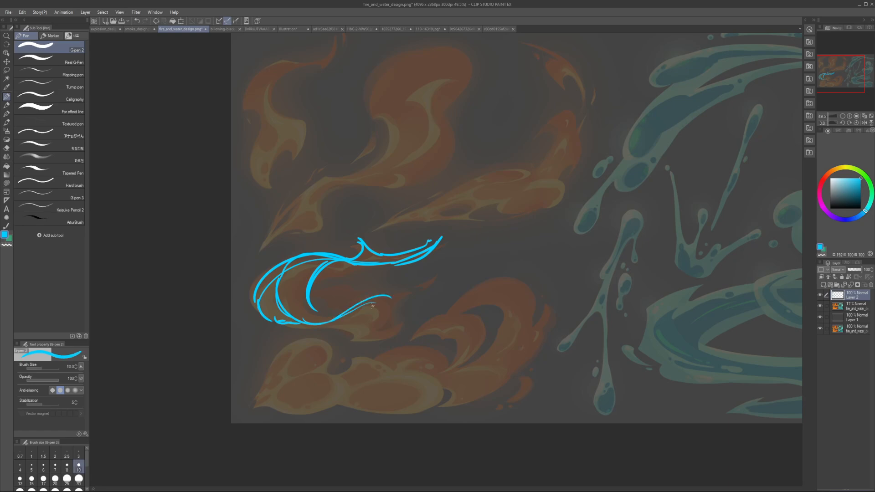
key("ctrl+z")
left_click_drag(329, 313, 345, 314)
mouse_move(286, 324)
left_mouse_down()
mouse_move(335, 325)
mouse_move(397, 310)
left_mouse_up()
key("ctrl+z")
mouse_move(331, 330)
left_mouse_down()
mouse_move(372, 331)
mouse_move(371, 339)
mouse_move(381, 305)
mouse_move(388, 314)
mouse_move(365, 338)
left_mouse_up()
key("ctrl+z")
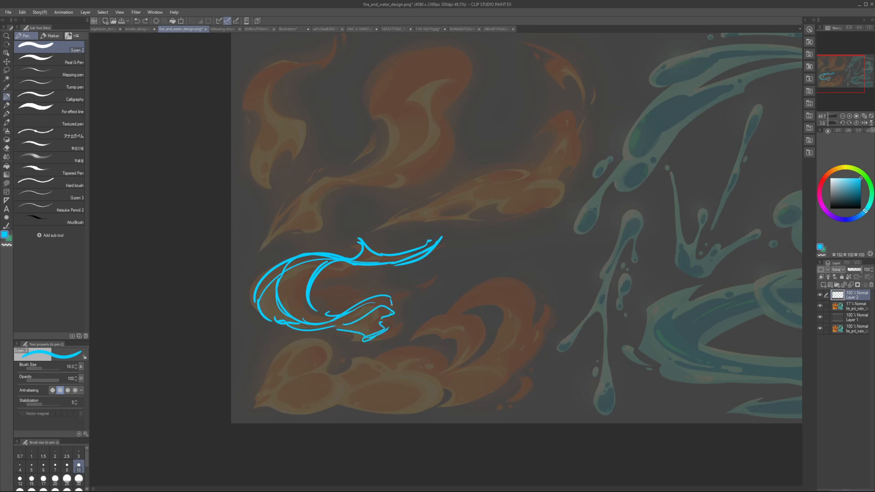
Step: Move the cyan contour sketch off the curled flame to the space above and beside it
left_click_drag(414, 284, 568, 219)
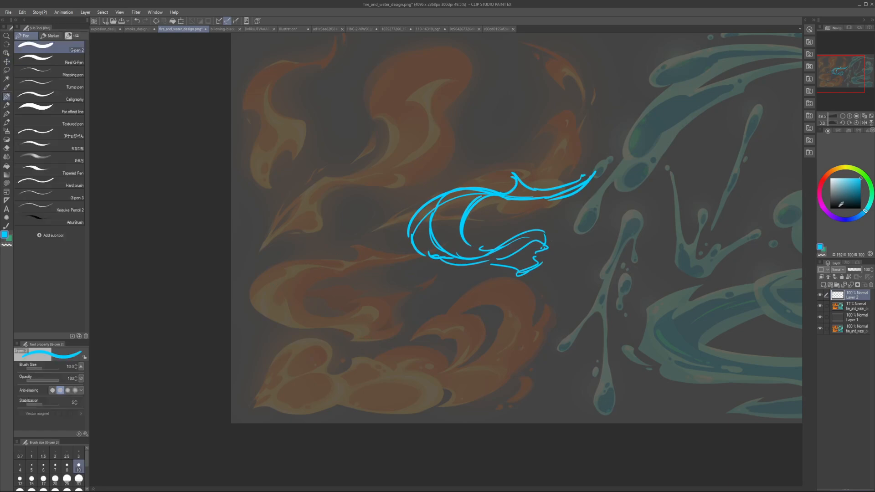
left_click_drag(852, 219, 857, 217)
key("bracketright")
key("bracketright")
key("bracketright")
key("bracketright")
key("bracketright")
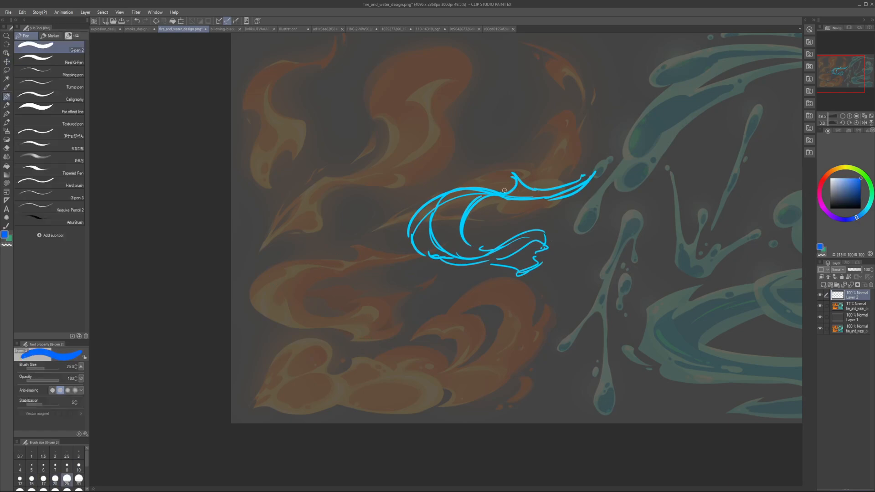
key("bracketleft")
key("k")
mouse_move(502, 223)
left_mouse_down()
mouse_move(520, 190)
mouse_move(463, 203)
left_mouse_up()
Step: Switch to Lasso fill with yellow-orange and fade the artwork copy to 7% opacity
left_click(6, 183)
left_click(837, 170)
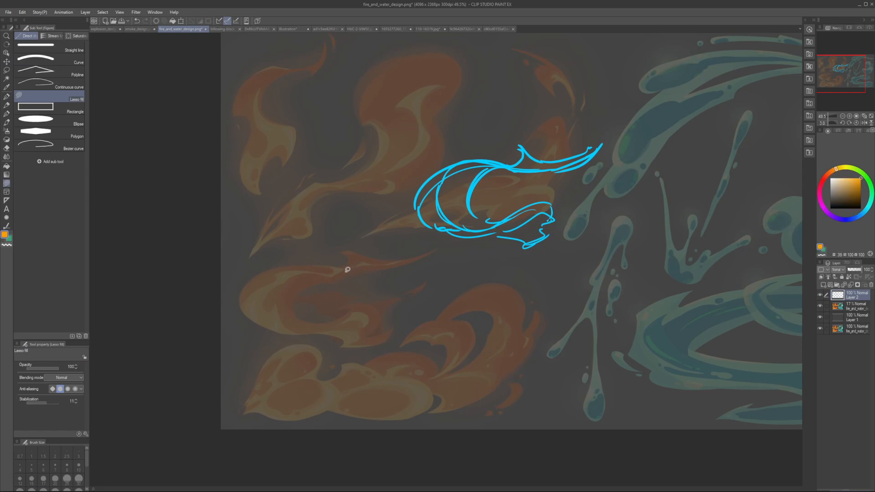
left_click(848, 269)
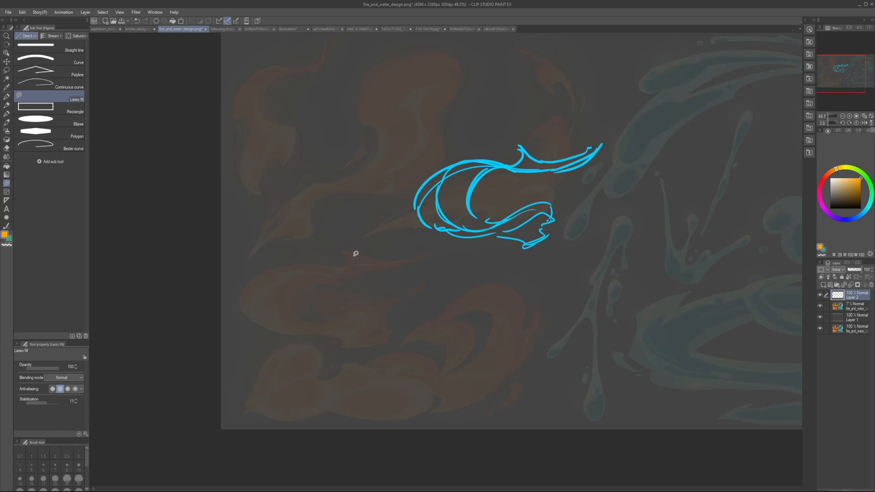
Step: Lasso-fill yellow-orange highlight shapes along the curled flame's upper tail and in a crescent inside its bend
mouse_move(356, 253)
left_mouse_down()
mouse_move(404, 257)
mouse_move(357, 251)
mouse_move(355, 262)
mouse_move(323, 265)
mouse_move(263, 293)
mouse_move(325, 265)
mouse_move(289, 269)
left_mouse_up()
key("ctrl+z")
key("ctrl+z")
mouse_move(346, 267)
left_mouse_down()
mouse_move(293, 268)
mouse_move(348, 268)
mouse_move(276, 282)
mouse_move(269, 275)
mouse_move(262, 290)
mouse_move(270, 326)
mouse_move(294, 270)
mouse_move(318, 322)
left_mouse_up()
key("ctrl+z")
mouse_move(299, 264)
left_mouse_down()
mouse_move(303, 325)
mouse_move(318, 276)
left_mouse_up()
Step: Trim the crescent with transparent colour and lasso-fill the highlight at the flame's lower end
key("ctrl+z")
mouse_move(275, 278)
left_mouse_down()
mouse_move(290, 265)
mouse_move(297, 274)
left_mouse_up()
key("c")
left_click_drag(281, 319, 276, 326)
key("ctrl+z")
mouse_move(280, 319)
left_mouse_down()
mouse_move(297, 329)
mouse_move(267, 327)
mouse_move(284, 306)
mouse_move(321, 329)
mouse_move(376, 313)
mouse_move(357, 332)
mouse_move(364, 329)
left_mouse_up()
key("c")
key("c")
Step: Add a new layer below the highlight layer and try a pink fill on the flame's outer edge
left_click(847, 309)
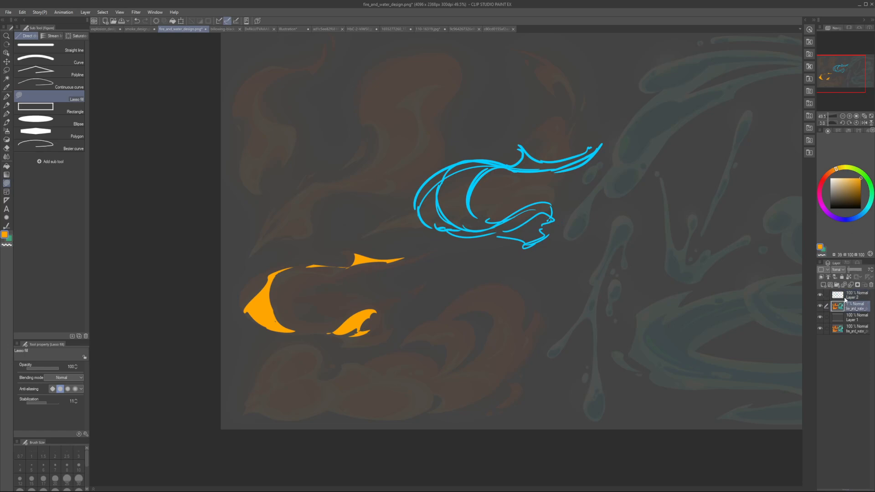
left_click(824, 284)
left_click(819, 191)
left_click(859, 178)
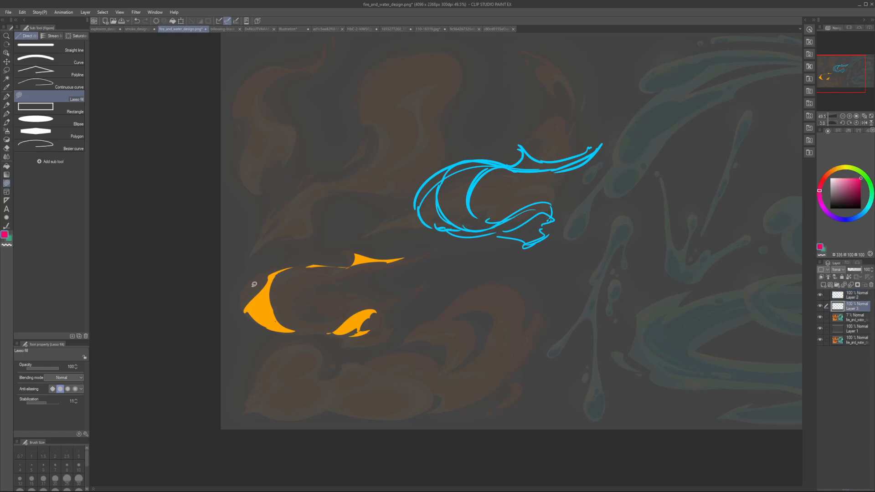
left_click_drag(254, 284, 255, 284)
key("ctrl+z")
Step: Try a dark red fill on the outer edge, undo it, and change the hue to red-orange
left_click(824, 179)
left_click(848, 196)
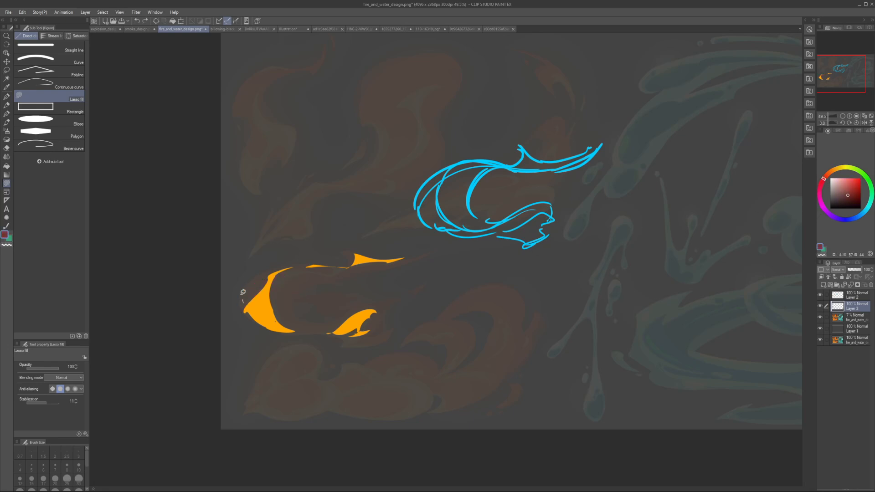
mouse_move(243, 292)
left_mouse_down()
mouse_move(262, 279)
mouse_move(245, 303)
left_mouse_up()
left_click(829, 174)
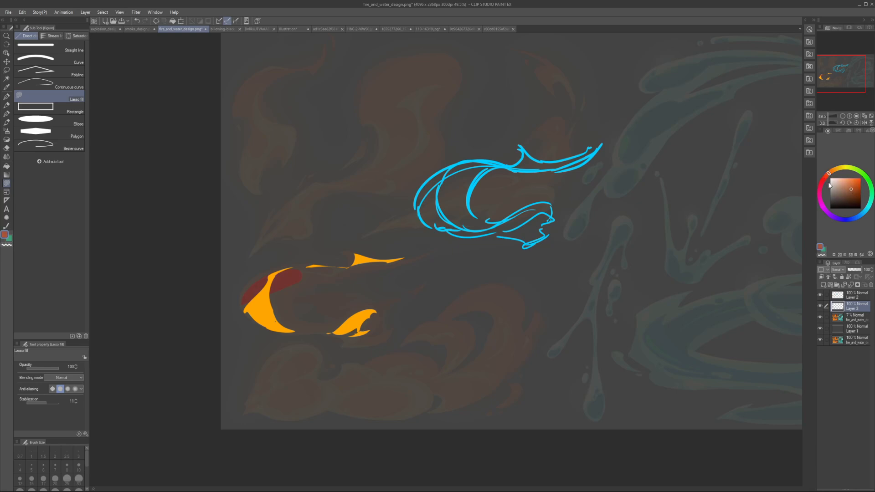
key("ctrl+z")
Step: Lasso-fill the flame's body behind the highlights in dark orange, from the tapering tail around the curl
mouse_move(245, 299)
left_mouse_down()
mouse_move(272, 288)
mouse_move(268, 270)
mouse_move(299, 266)
left_mouse_up()
key("ctrl+z")
key("ctrl+z")
mouse_move(253, 281)
left_mouse_down()
mouse_move(268, 271)
mouse_move(350, 262)
mouse_move(348, 252)
left_mouse_up()
mouse_move(428, 253)
left_mouse_down()
mouse_move(326, 281)
mouse_move(290, 278)
mouse_move(337, 319)
mouse_move(308, 326)
mouse_move(249, 316)
left_mouse_up()
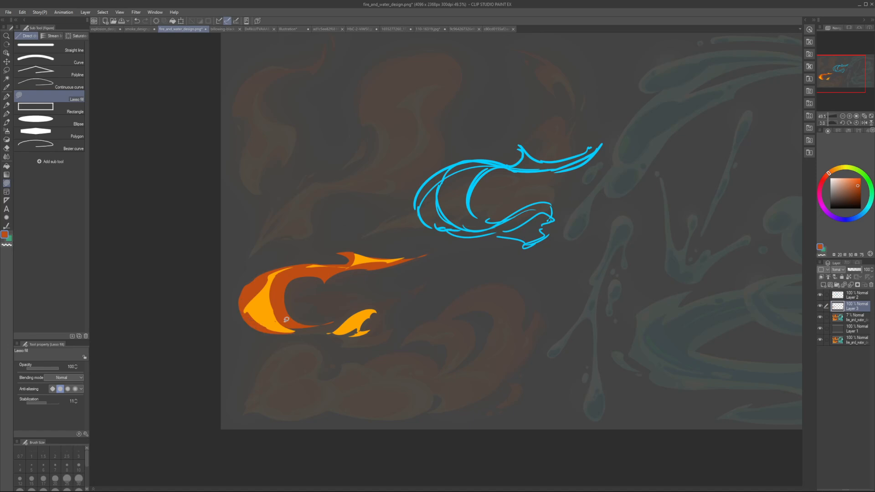
Step: Lasso-fill the flame's lower end in dark orange around its highlight and clean the edges with transparent colour
key("c")
mouse_move(248, 317)
left_mouse_down()
mouse_move(293, 337)
mouse_move(274, 334)
mouse_move(356, 311)
left_mouse_up()
key("c")
key("ctrl+z")
key("c")
mouse_move(296, 311)
left_mouse_down()
mouse_move(342, 328)
mouse_move(318, 326)
mouse_move(371, 301)
left_mouse_up()
key("c")
key("ctrl+z")
mouse_move(300, 334)
left_mouse_down()
mouse_move(394, 302)
mouse_move(352, 339)
mouse_move(314, 330)
mouse_move(340, 321)
mouse_move(320, 323)
left_mouse_up()
scroll(320, 321, "down", 2)
key("h")
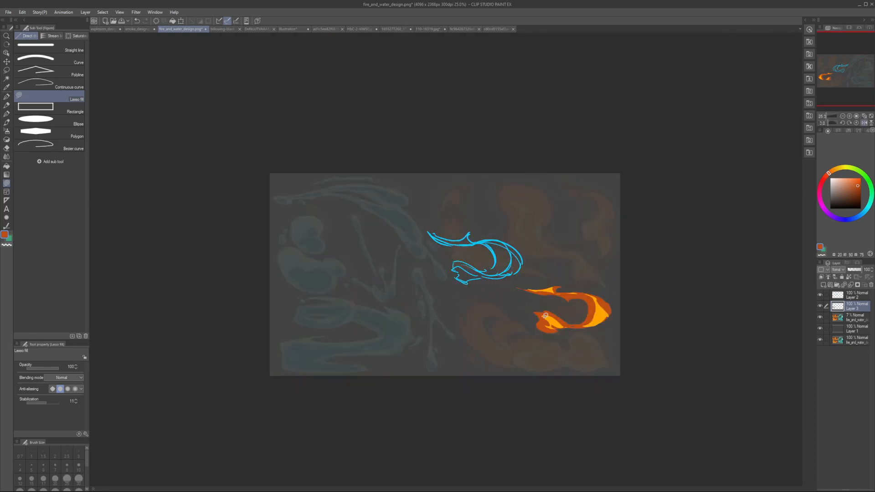
key("h")
scroll(321, 305, "up", 1)
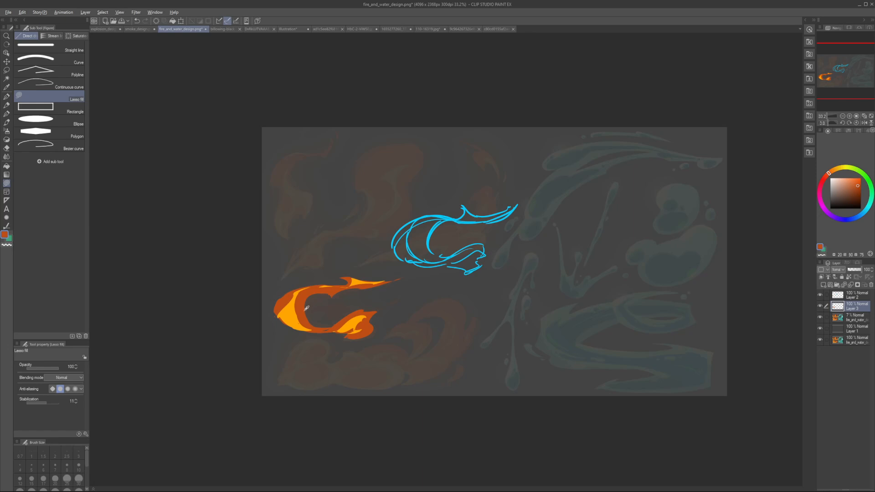
Step: Merge the highlight layer down onto the dark orange layer and extend the yellow-orange highlight at the upper tail's spike
left_click(825, 298)
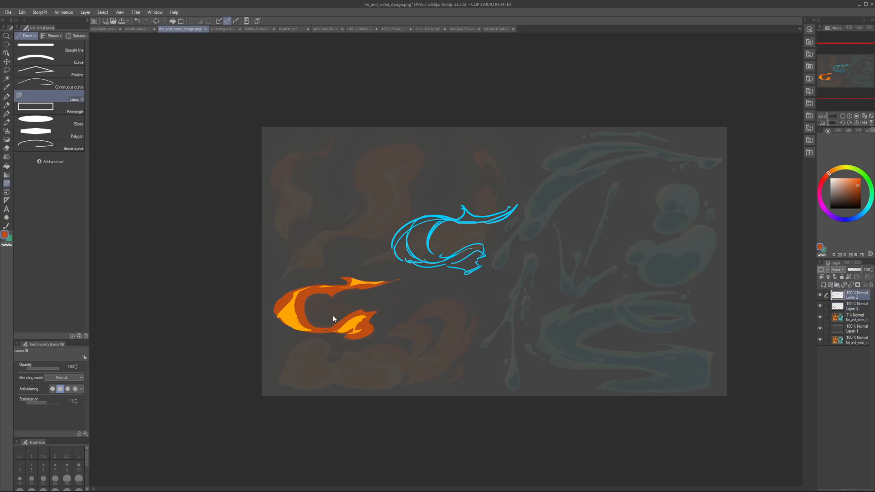
key("ctrl+e")
left_click(283, 314, "alt")
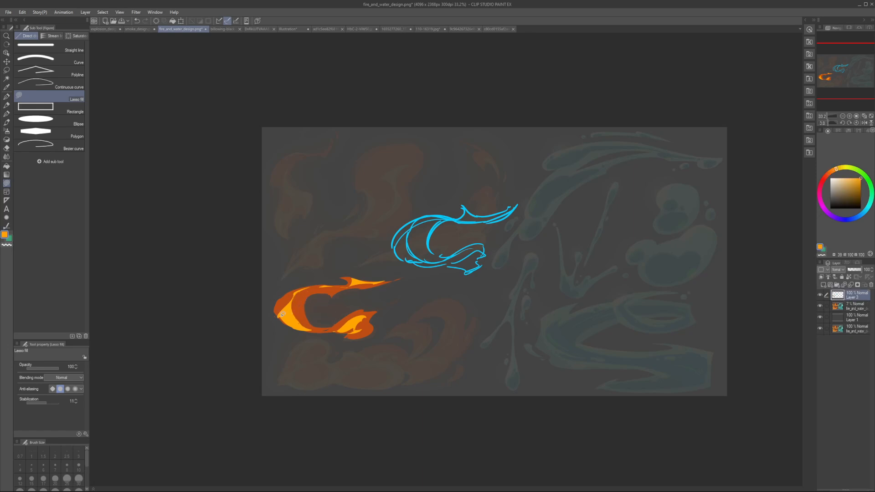
left_click(327, 289, "alt")
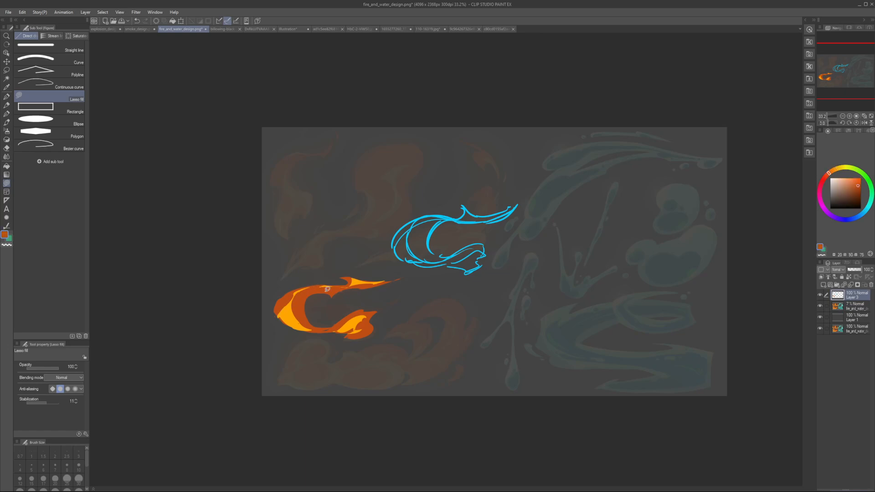
left_click(357, 282, "alt")
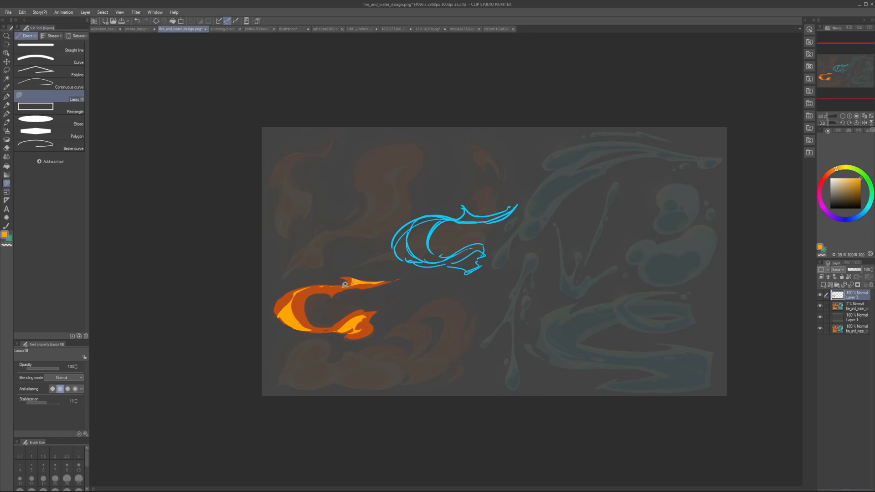
left_click_drag(355, 282, 335, 288)
Step: Sample the dark orange and lasso-fill the crescent's upper curve where it runs into the upper tail
left_click(358, 285, "alt")
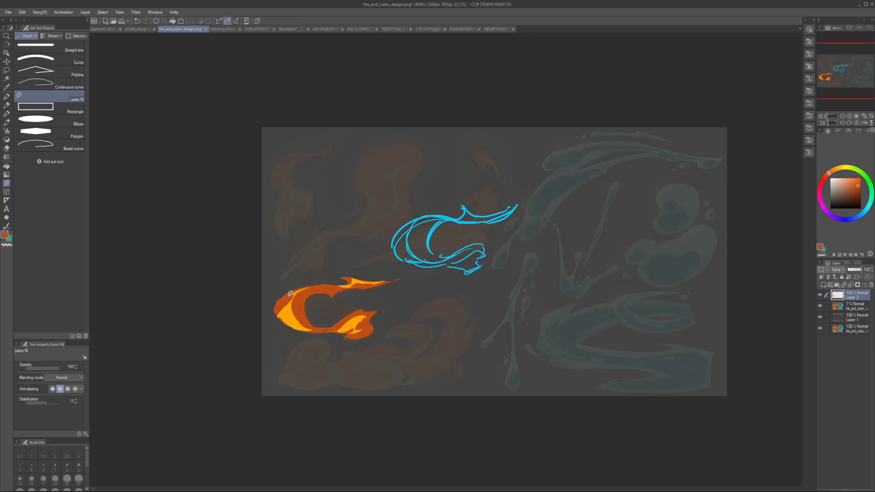
mouse_move(303, 287)
left_mouse_down()
mouse_move(341, 285)
mouse_move(292, 295)
mouse_move(318, 284)
mouse_move(310, 287)
mouse_move(368, 290)
mouse_move(351, 298)
mouse_move(390, 283)
left_mouse_up()
left_click(347, 292, "alt")
mouse_move(324, 300)
left_mouse_down()
mouse_move(370, 288)
mouse_move(360, 289)
left_mouse_up()
Step: Sample the yellow-orange and extend the highlight along the crescent's upper outer edge
left_click(295, 309, "alt")
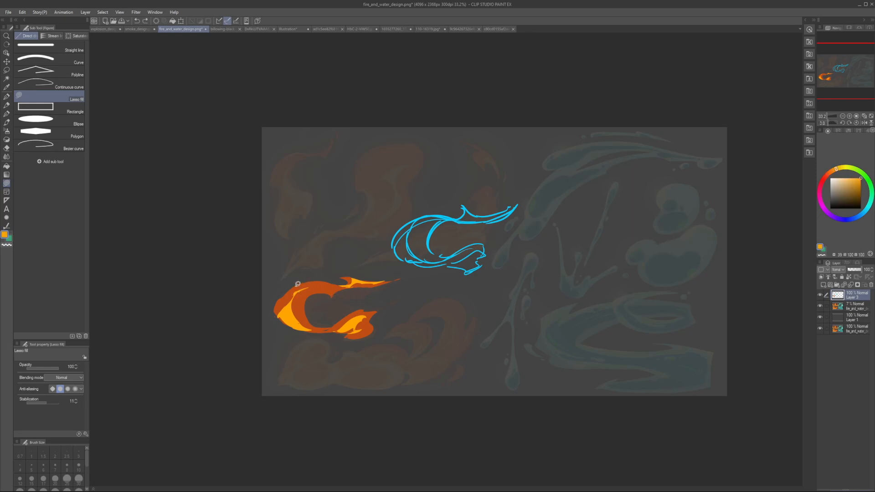
left_click(315, 288, "alt")
mouse_move(308, 287)
left_mouse_down()
mouse_move(331, 280)
mouse_move(317, 279)
mouse_move(307, 286)
mouse_move(327, 284)
left_mouse_up()
left_click(304, 286, "alt")
left_click(301, 292, "alt")
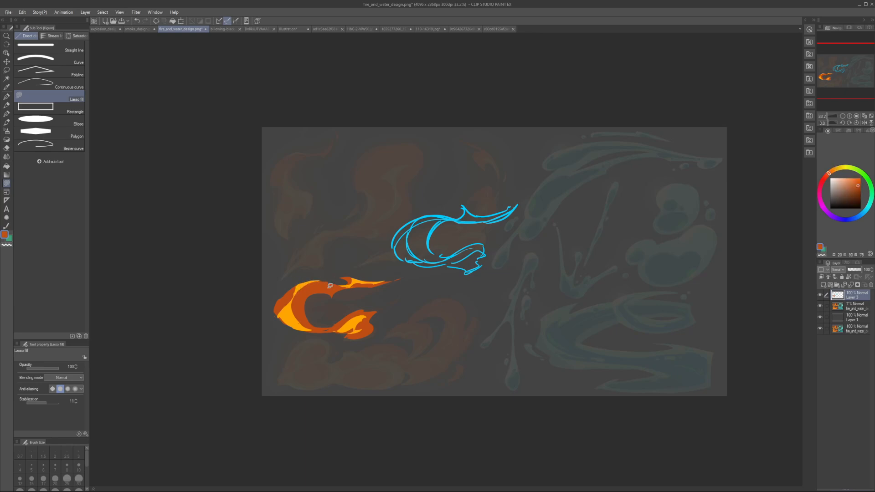
Step: Trim the crescent's upper outer edge with transparent colour and check the silhouette in a mirrored view
key("h")
key("h")
key("c")
mouse_move(286, 291)
left_mouse_down()
mouse_move(324, 277)
mouse_move(344, 283)
mouse_move(290, 274)
left_mouse_up()
key("c")
key("c")
key("c")
key("h")
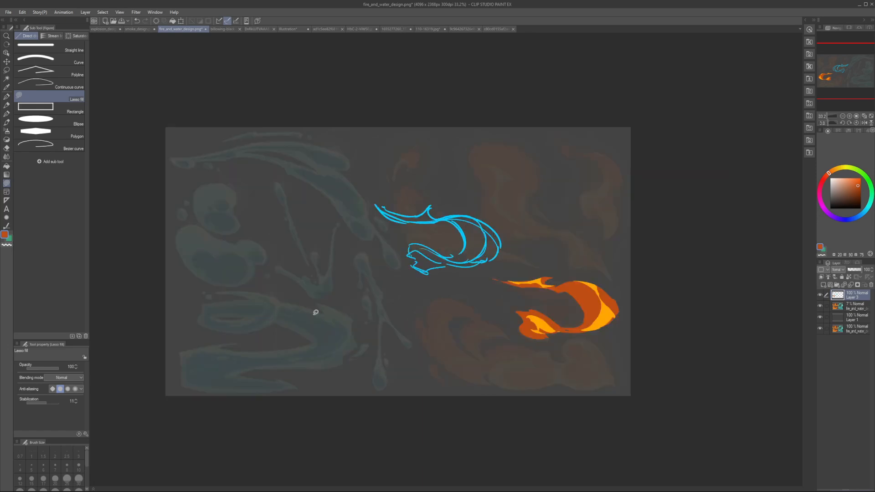
key("h")
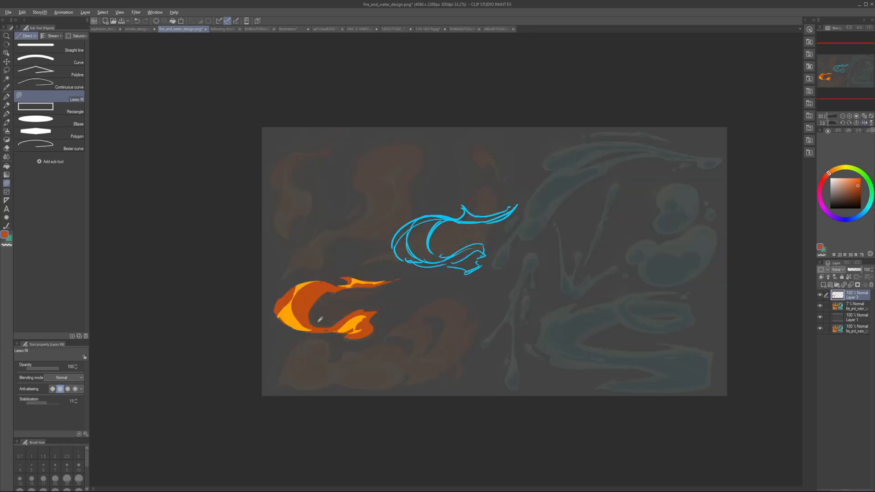
Step: Lasso-fill small yellow-orange slivers along the crescent highlight's inner and outer edges, undoing the first try
left_click(296, 313, "alt")
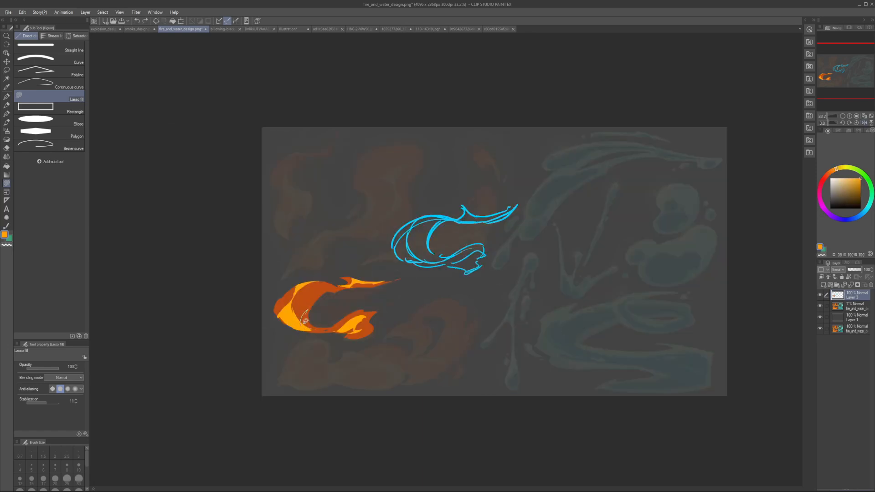
mouse_move(305, 320)
left_mouse_down()
mouse_move(331, 284)
mouse_move(306, 319)
left_mouse_up()
key("h")
key("ctrl+z")
key("h")
mouse_move(293, 287)
left_mouse_down()
mouse_move(293, 300)
mouse_move(297, 292)
left_mouse_up()
mouse_move(281, 312)
left_mouse_down()
mouse_move(297, 289)
mouse_move(290, 315)
left_mouse_up()
Step: Sample the dark orange and refine the flame body's shape between the crescent's top and the upper tail
left_click(305, 285, "alt")
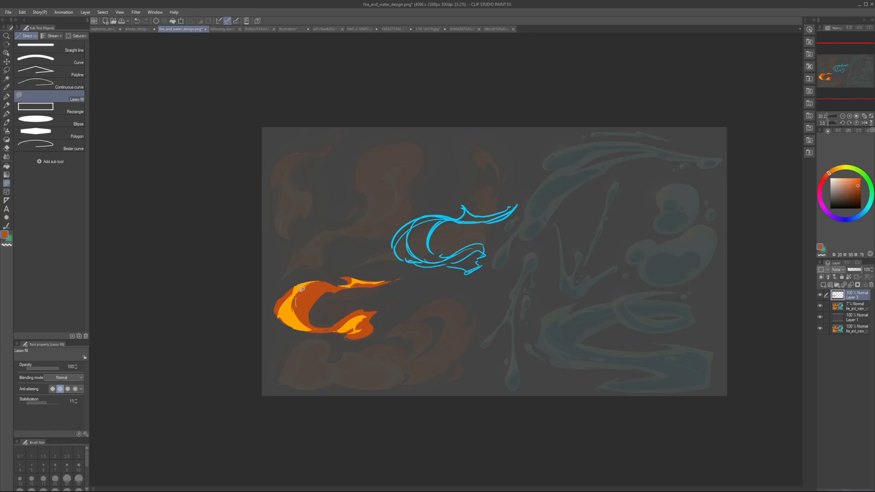
left_click(321, 303, "alt")
mouse_move(330, 285)
left_mouse_down()
mouse_move(338, 301)
mouse_move(379, 281)
mouse_move(349, 283)
left_mouse_up()
left_click(341, 287, "alt")
key("h")
Step: Lasso-fill a yellow-orange sliver where the crescent's highlight curves into its lower end
key("h")
left_click(298, 318, "alt")
mouse_move(308, 326)
left_mouse_down()
mouse_move(317, 290)
mouse_move(305, 314)
mouse_move(312, 300)
mouse_move(309, 328)
left_mouse_up()
key("ctrl+z")
key("h")
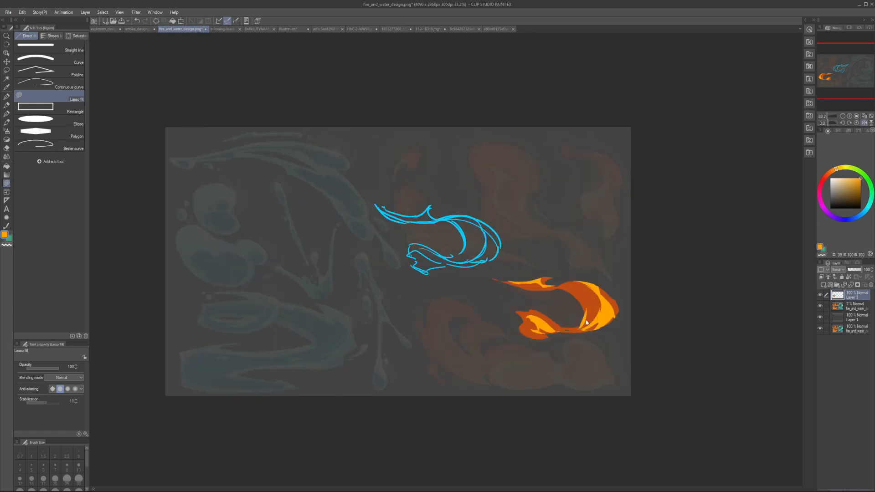
mouse_move(588, 321)
left_mouse_down()
mouse_move(590, 306)
mouse_move(584, 329)
left_mouse_up()
Step: Sample the dark background colour and carve a thin notch into the crescent's inner edge
key("h")
left_click(323, 299, "alt")
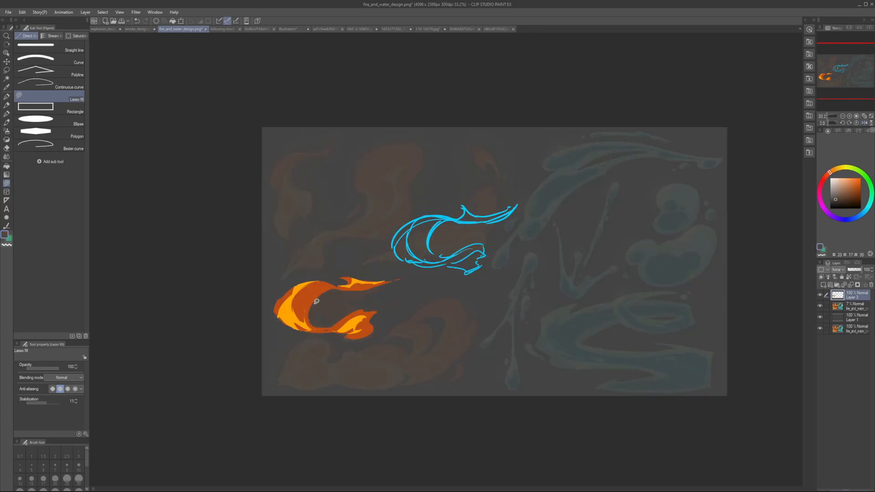
mouse_move(310, 305)
left_mouse_down()
mouse_move(326, 291)
mouse_move(303, 304)
left_mouse_up()
key("h")
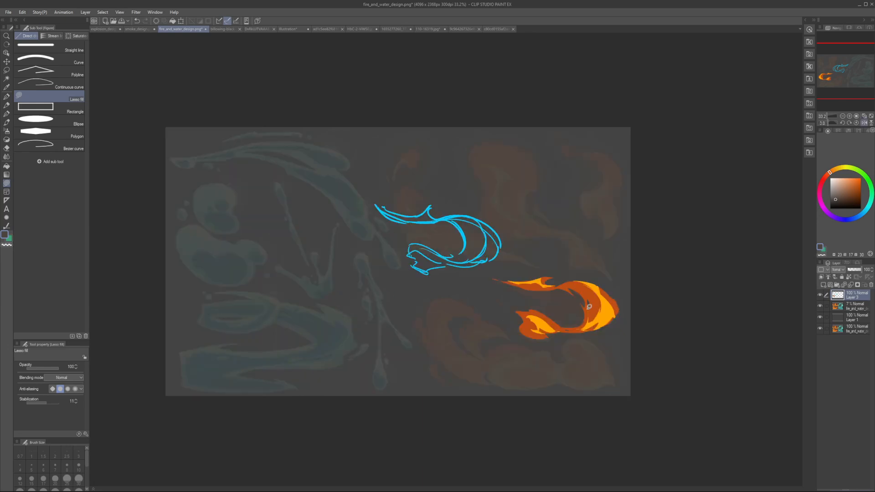
key("h")
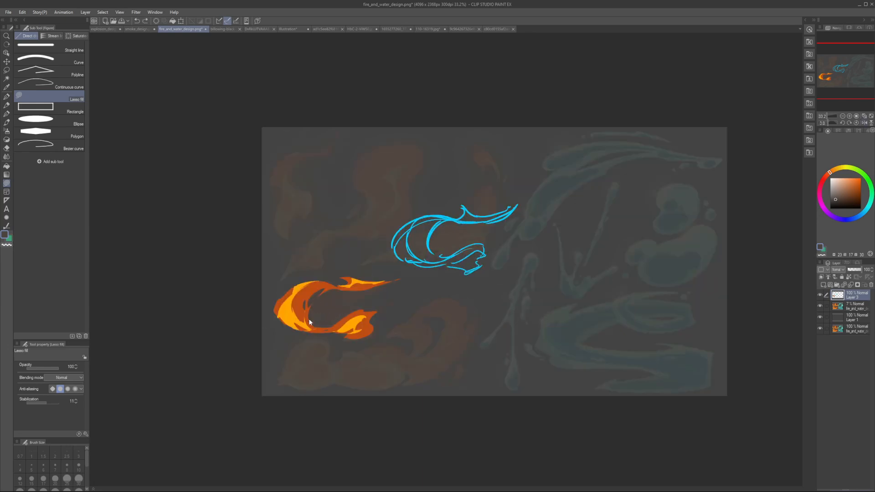
Step: Sample the dark orange, reshape the lower ribbon's underside, and check the flame mirrored
left_click(320, 332, "alt")
left_click_drag(339, 329, 330, 331)
key("h")
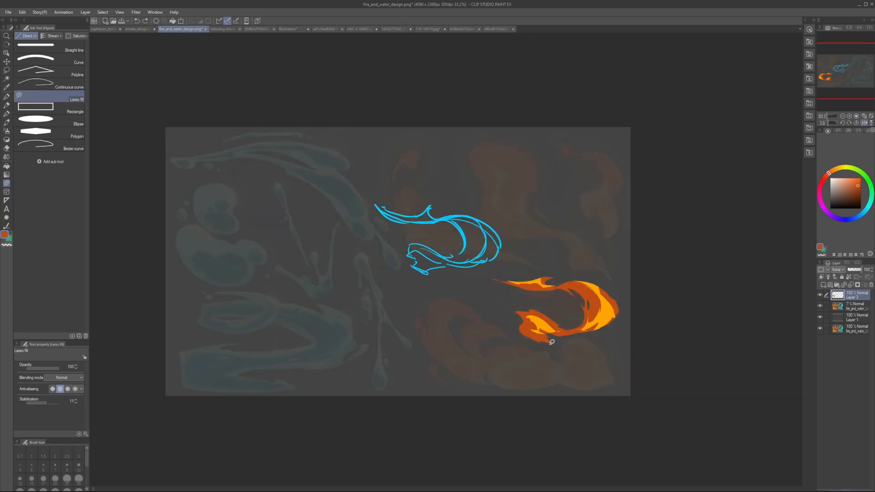
key("h")
scroll(451, 338, "down", 4)
key("h")
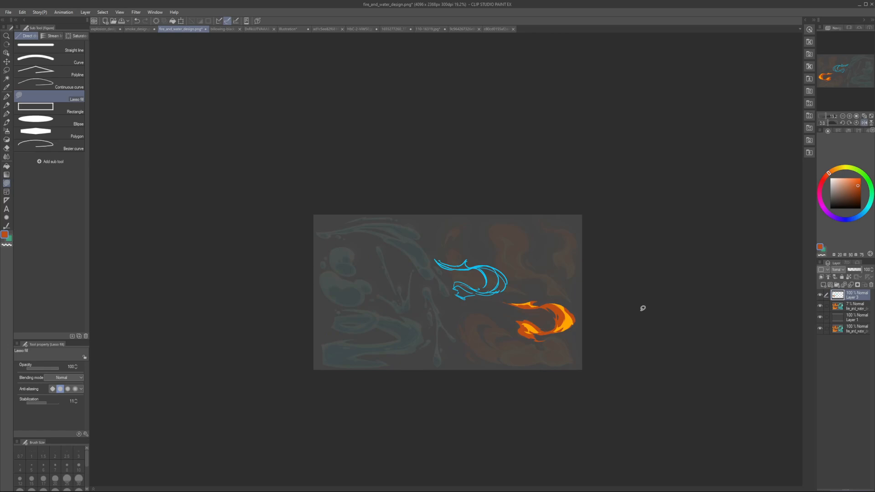
key("h")
scroll(445, 318, "up", 5)
Step: Lasso-fill pointed dark orange licks along the underside of the flame's lower end and refine its edges
mouse_move(333, 358)
left_mouse_down()
mouse_move(311, 367)
mouse_move(337, 359)
left_mouse_up()
key("h")
mouse_move(554, 352)
left_mouse_down()
mouse_move(580, 362)
mouse_move(568, 354)
mouse_move(580, 352)
mouse_move(567, 351)
left_mouse_up()
left_click_drag(550, 352, 557, 354)
left_click_drag(554, 350, 569, 351)
key("h")
mouse_move(330, 352)
left_mouse_down()
mouse_move(343, 351)
mouse_move(298, 350)
mouse_move(303, 343)
left_mouse_up()
left_click(336, 345, "alt")
left_click(326, 341, "alt")
key("alt")
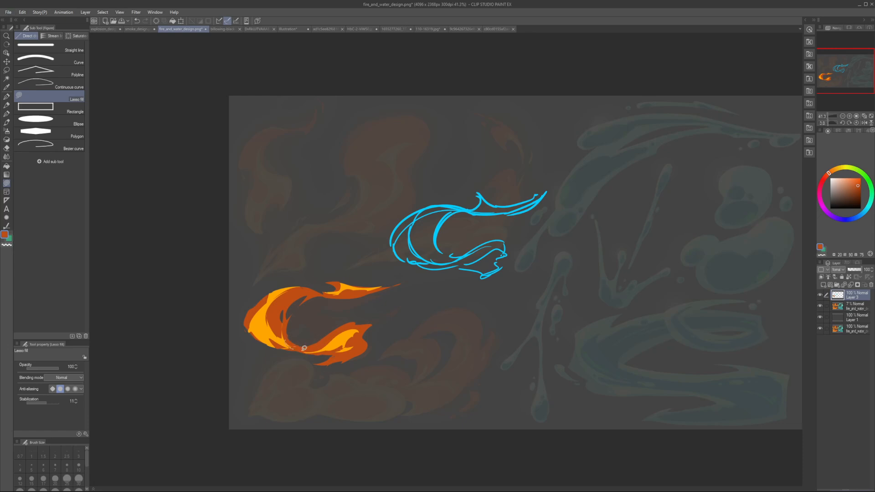
left_click(297, 340, "alt")
left_click_drag(290, 341, 320, 340)
key("h")
key("ctrl+z")
key("ctrl+z")
key("h")
Step: Refine the join between the crescent and the lower ribbon with small lasso fills in sampled flame colours
left_click(312, 345, "alt")
left_click(300, 347, "alt")
left_click(284, 341, "alt")
mouse_move(286, 343)
left_mouse_down()
mouse_move(296, 346)
mouse_move(288, 346)
left_mouse_up()
left_click(294, 348, "alt")
Step: Examine the flame's overall shape mirrored and unmirrored at small and large view sizes
key("h")
scroll(556, 345, "down", 3)
key("h")
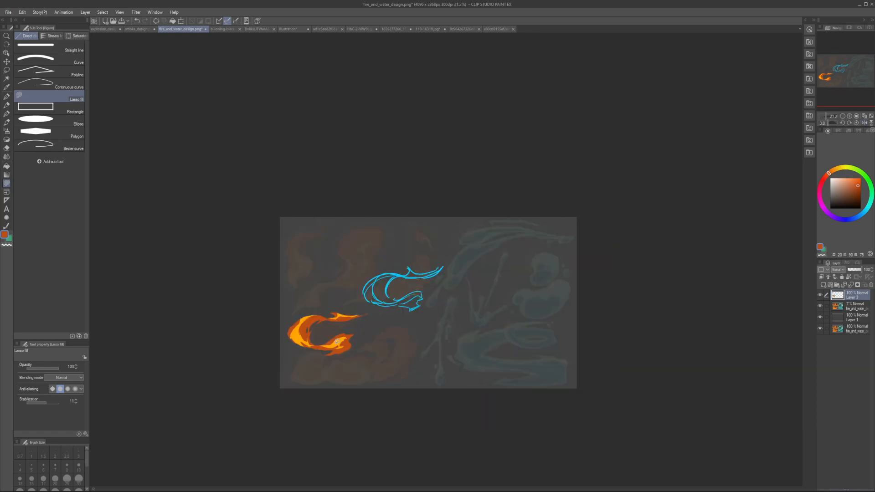
scroll(317, 348, "up", 5)
scroll(310, 365, "down", 4)
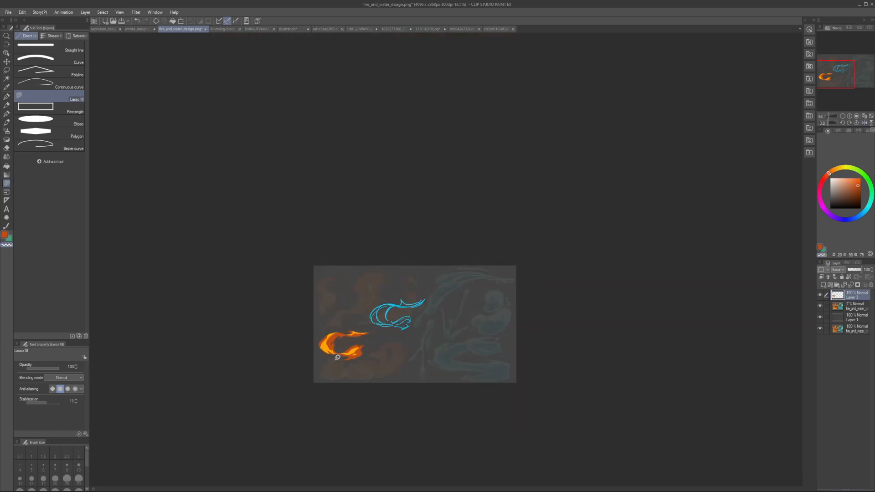
key("h")
key("h")
scroll(344, 344, "up", 3)
Step: Compare with the reference copy at 100 opacity while the flame layer is hidden, hide the copy and reactivate the flame layer
left_click(820, 296)
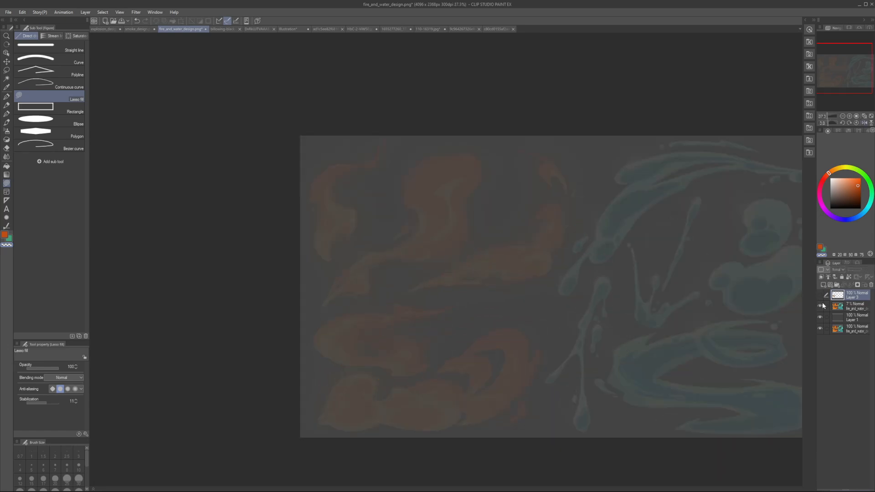
left_click(838, 306)
left_click_drag(856, 273, 873, 272)
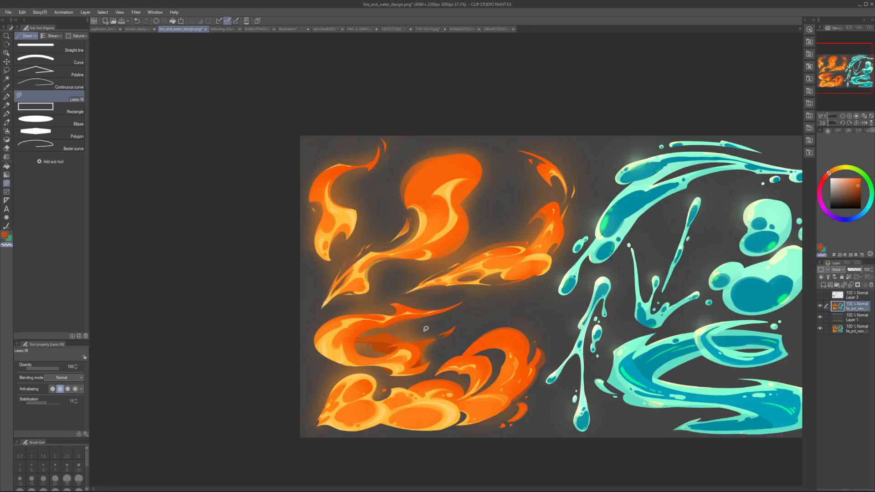
left_click(820, 306)
left_click(820, 294)
left_click(857, 295)
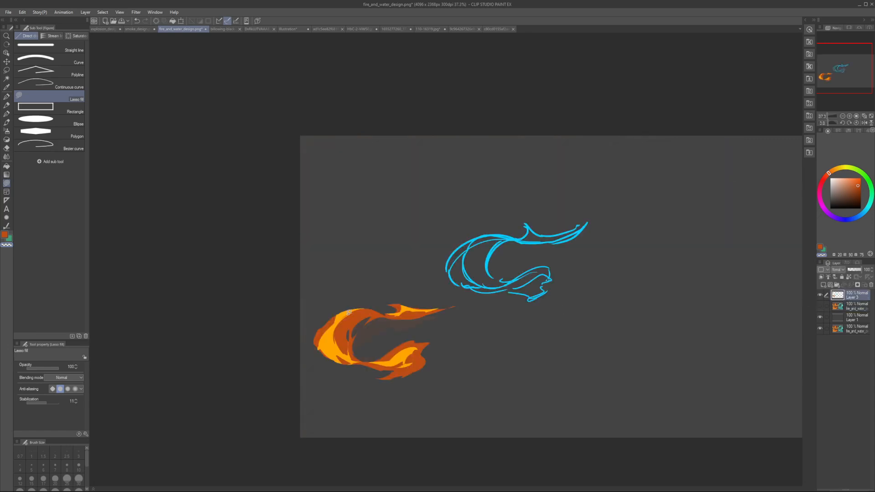
Step: Set the drawing colour to a fully saturated blue and switch to the G-pen
left_click(859, 217)
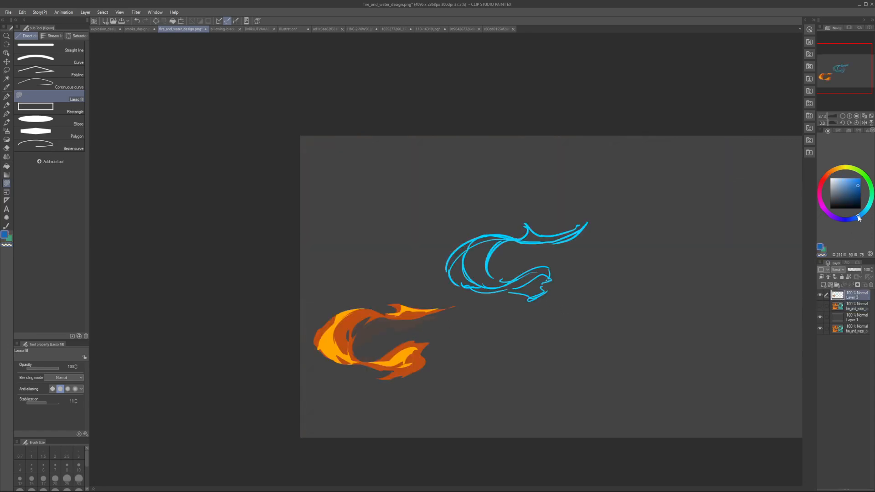
left_click(861, 178)
key("p")
left_click_drag(370, 305, 336, 364)
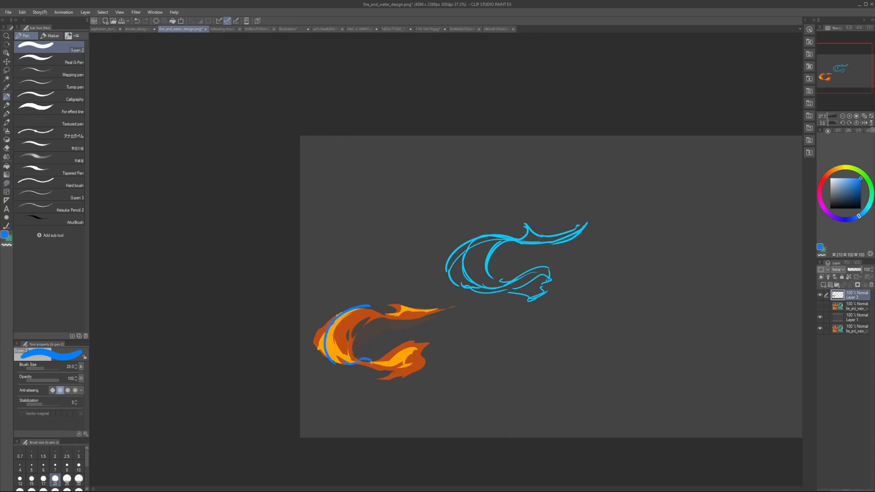
left_click_drag(409, 360, 421, 338)
left_click_drag(444, 305, 377, 320)
key("ctrl+z")
key("ctrl+z")
key("ctrl+z")
key("ctrl+z")
key("ctrl+z")
key("ctrl+z")
Step: Sketch a second curled ribbon flame in blue beside the painted one, with a crescent, an upper tail puff and a flared lower end
left_click_drag(557, 338, 618, 350)
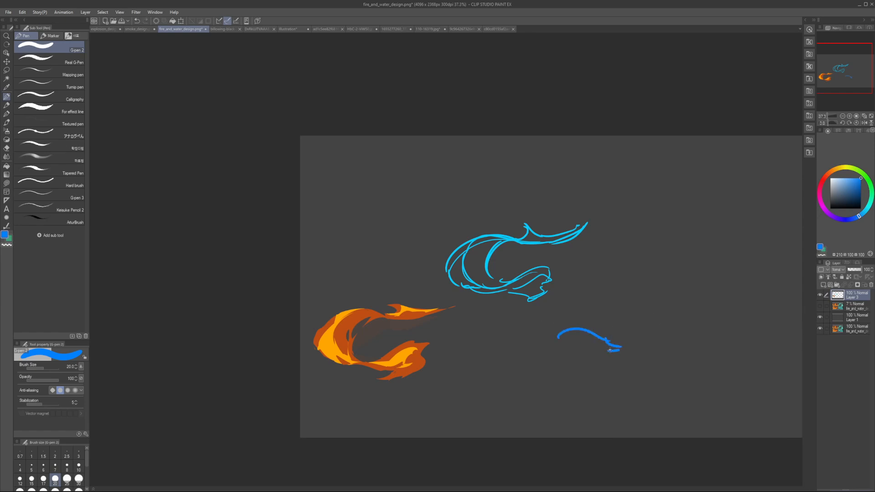
key("ctrl+z")
key("ctrl+z")
mouse_move(578, 344)
left_mouse_down()
mouse_move(614, 349)
mouse_move(483, 351)
left_mouse_up()
key("ctrl+z")
mouse_move(577, 351)
left_mouse_down()
mouse_move(517, 340)
mouse_move(524, 376)
mouse_move(485, 376)
mouse_move(527, 387)
mouse_move(503, 396)
mouse_move(555, 383)
mouse_move(519, 395)
mouse_move(548, 395)
left_mouse_up()
mouse_move(550, 398)
left_mouse_down()
mouse_move(586, 401)
mouse_move(595, 373)
left_mouse_up()
mouse_move(596, 373)
left_mouse_down()
mouse_move(595, 396)
mouse_move(577, 392)
mouse_move(568, 383)
mouse_move(575, 376)
left_mouse_up()
key("h")
key("h")
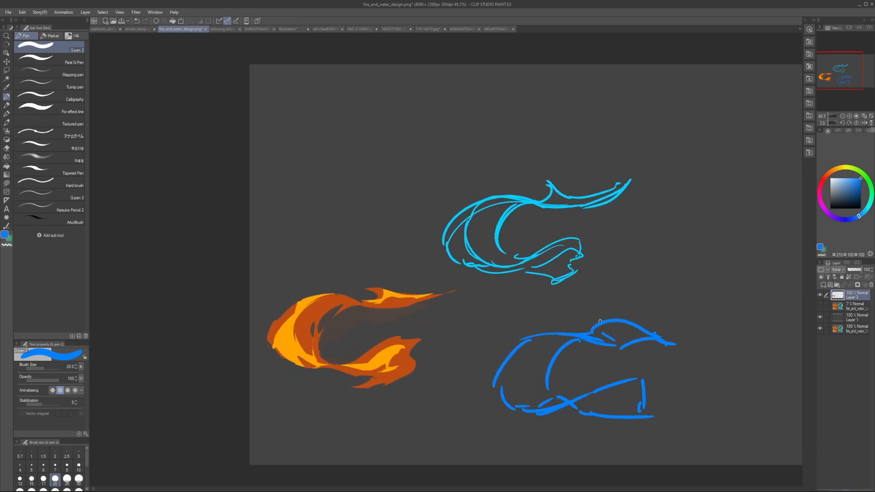
Step: Change to cyan at brush size 15 and sketch highlight contours inside the blue flame's crescent, lower end and upper puff
left_click_drag(849, 215, 867, 209)
left_click(32, 479)
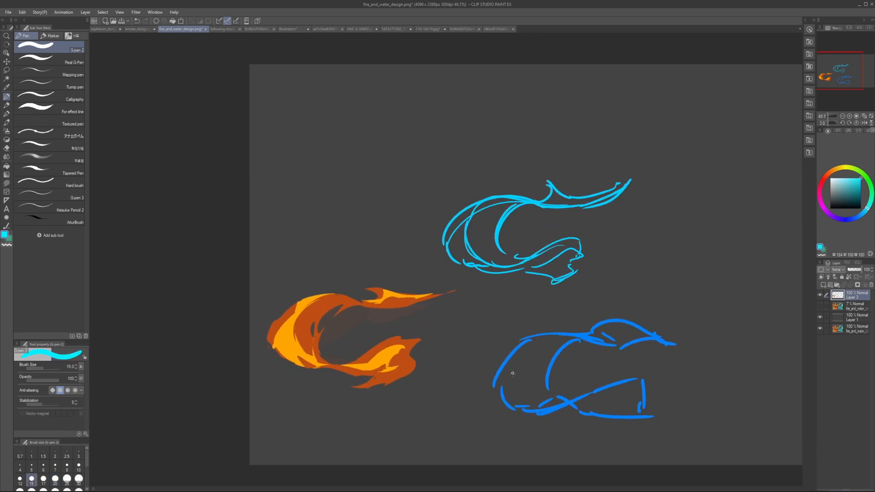
mouse_move(508, 390)
left_mouse_down()
mouse_move(565, 331)
mouse_move(569, 337)
mouse_move(524, 392)
mouse_move(544, 409)
left_mouse_up()
key("ctrl+z")
mouse_move(535, 351)
left_mouse_down()
mouse_move(540, 410)
mouse_move(652, 389)
left_mouse_up()
mouse_move(584, 409)
left_mouse_down()
mouse_move(635, 396)
mouse_move(628, 412)
mouse_move(641, 391)
left_mouse_up()
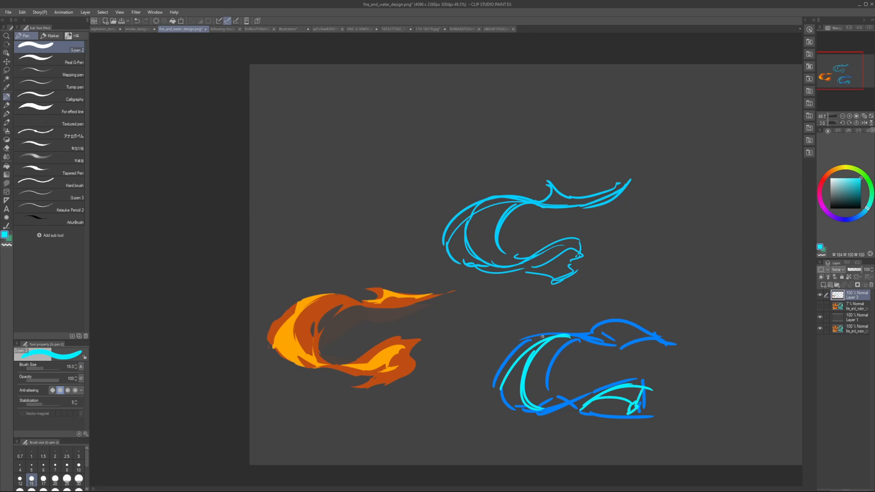
key("alt+bracketleft")
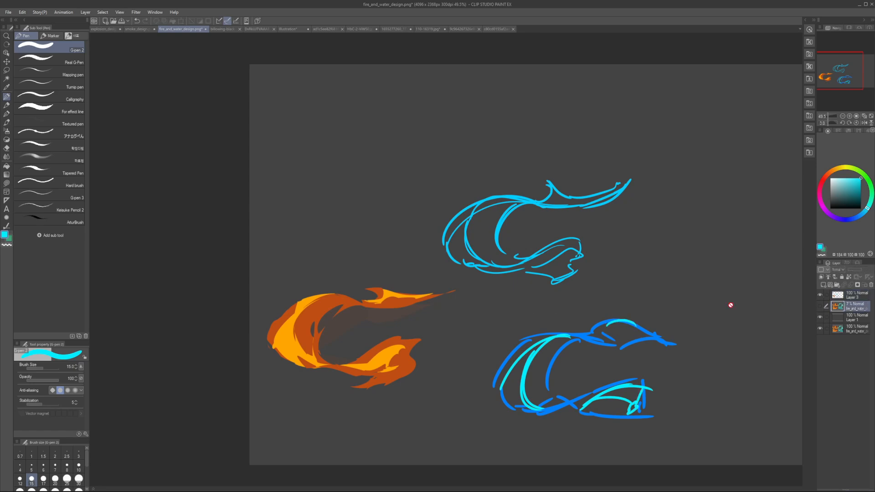
left_click(844, 315)
left_click(853, 296)
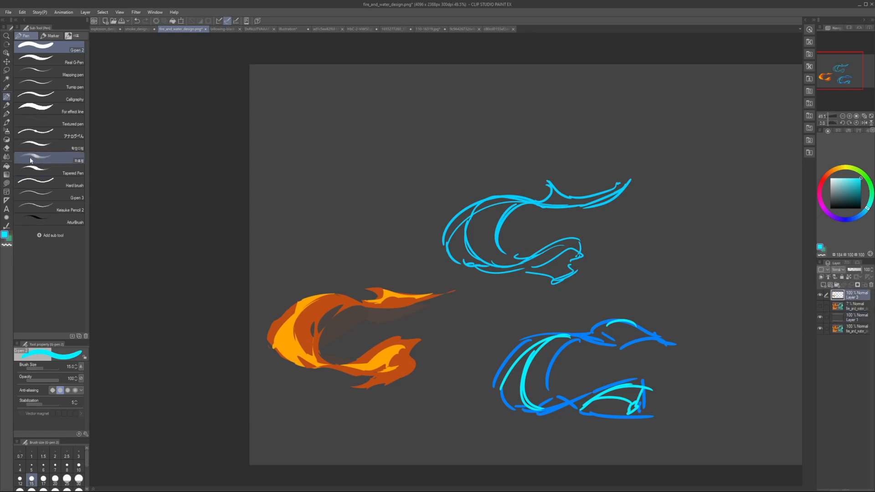
Step: Switch to Lasso fill, cut the painted flame's lower end back to a shorter forked shape, and refill its yellow-orange highlight
left_click(22, 193)
left_click(7, 184)
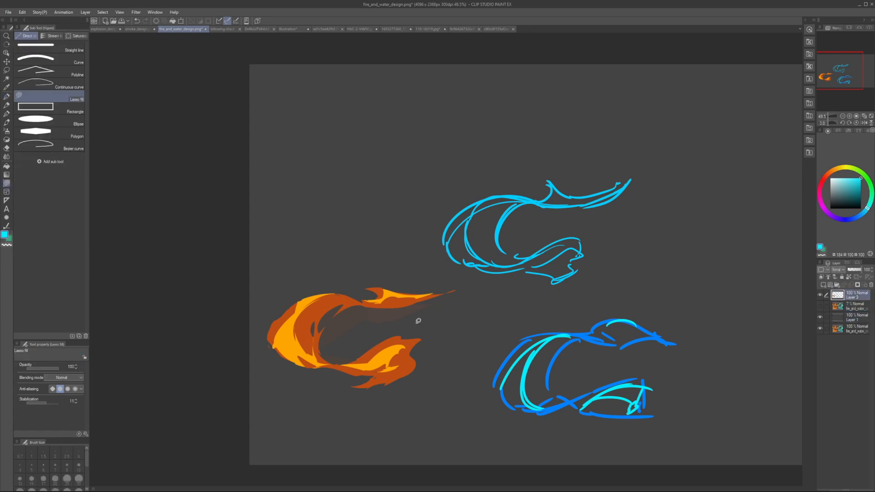
key("c")
mouse_move(329, 361)
left_mouse_down()
mouse_move(375, 336)
mouse_move(382, 357)
mouse_move(360, 360)
left_mouse_up()
left_click(395, 329, "alt")
mouse_move(388, 328)
left_mouse_down()
mouse_move(364, 395)
mouse_move(391, 347)
mouse_move(347, 388)
mouse_move(383, 370)
mouse_move(340, 358)
mouse_move(384, 346)
left_mouse_up()
left_click(379, 370, "alt")
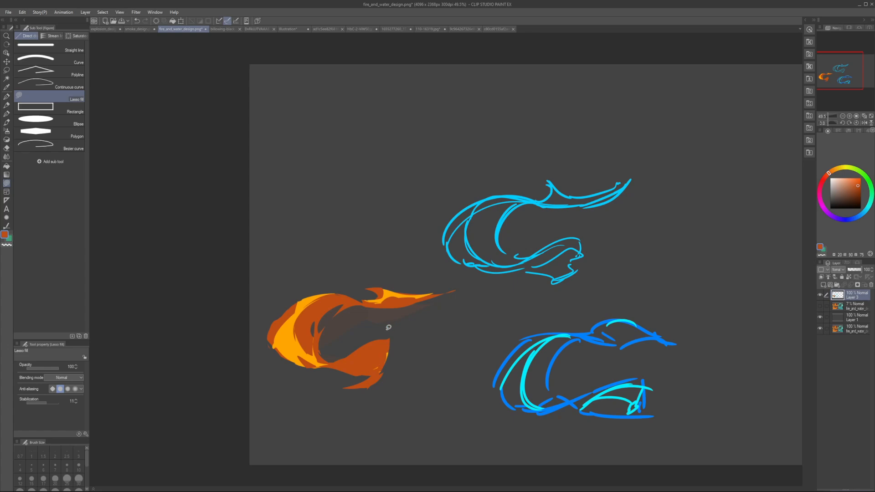
left_click(398, 304, "alt")
mouse_move(337, 363)
left_mouse_down()
mouse_move(389, 342)
mouse_move(385, 357)
mouse_move(332, 362)
mouse_move(372, 364)
mouse_move(387, 354)
left_mouse_up()
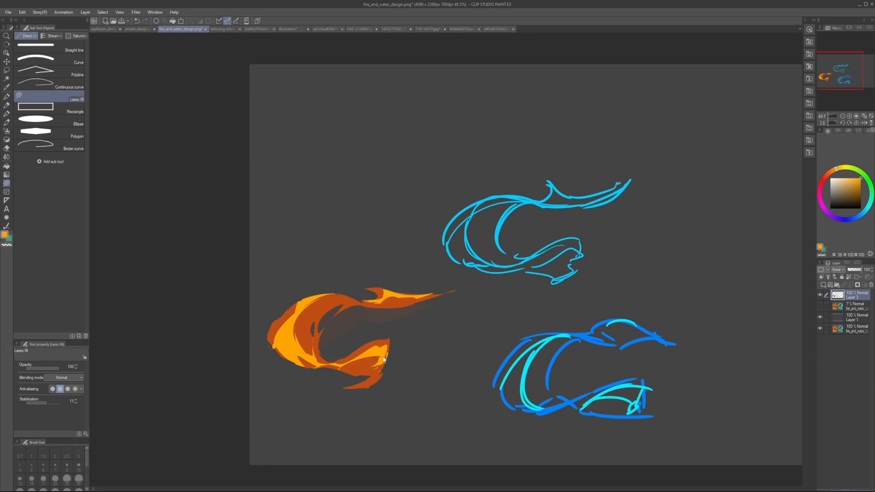
Step: Check the flame mirrored and retouch the crescent's inner side with lasso fills in sampled dark orange and dark brown
key("h")
left_click_drag(573, 362, 565, 363)
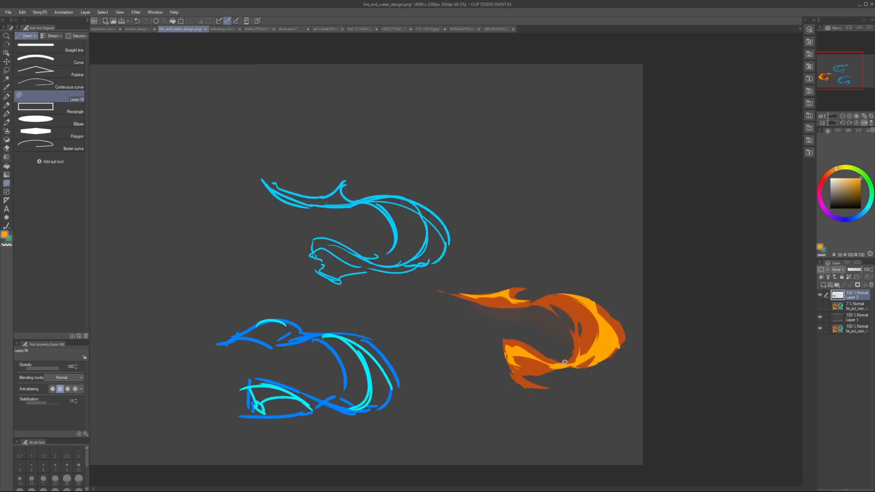
key("h")
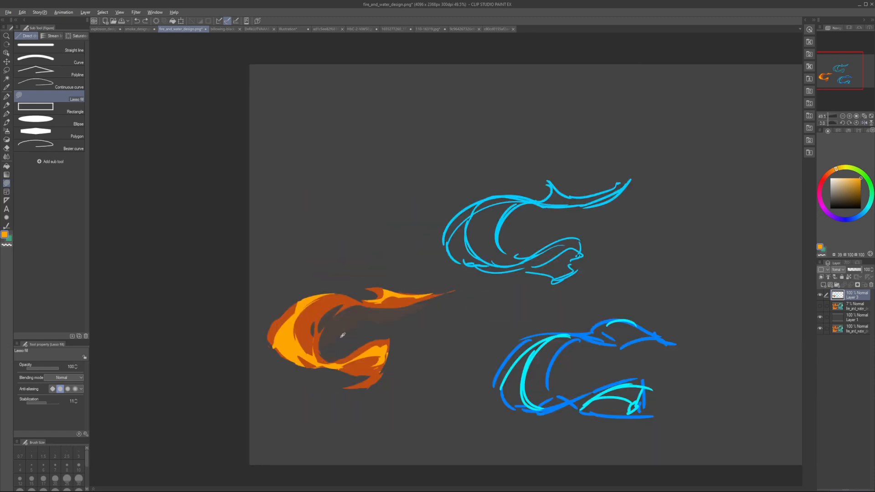
left_click(317, 350, "alt")
left_click_drag(297, 332, 306, 359)
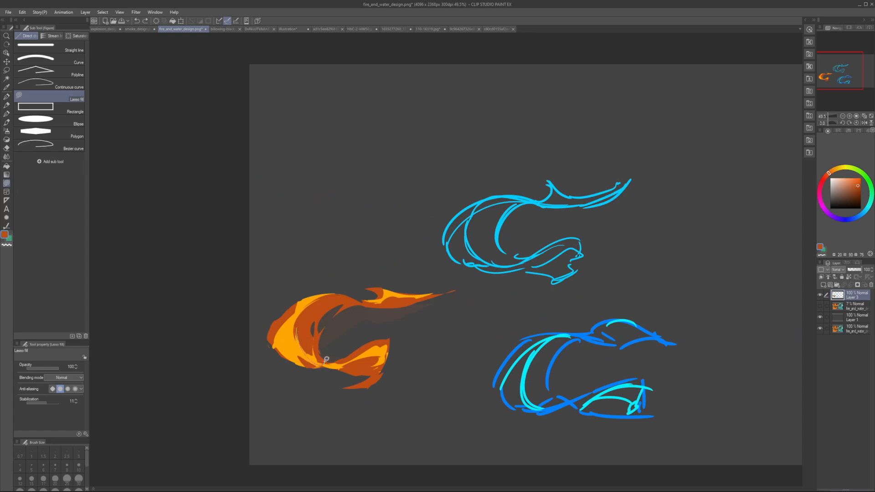
key("h")
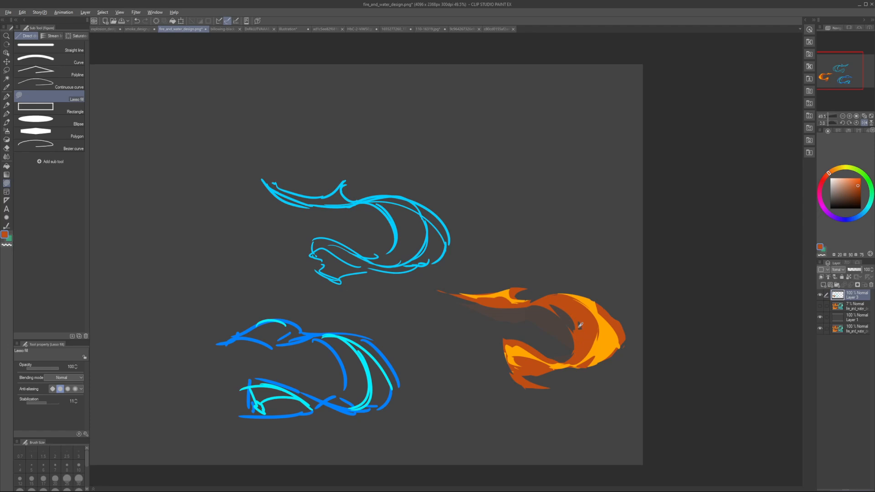
left_click(580, 326, "alt")
key("h")
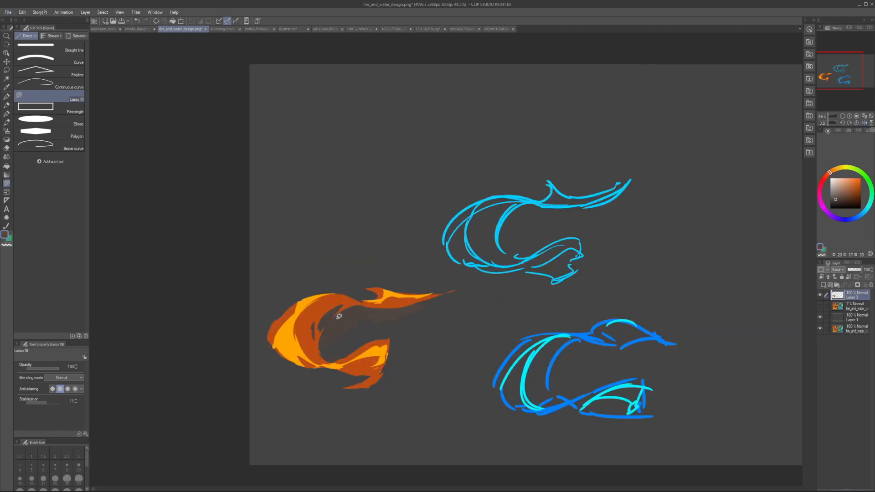
left_click_drag(319, 318, 316, 342)
Step: Extend the crescent's outer edge into a sharp dark-orange point, try a yellow-orange fill inside it, and undo that last fill
left_click(276, 330, "alt")
mouse_move(275, 329)
left_mouse_down()
mouse_move(267, 348)
mouse_move(275, 337)
left_mouse_up()
key("h")
mouse_move(605, 360)
left_mouse_down()
mouse_move(634, 334)
mouse_move(615, 310)
mouse_move(614, 332)
left_mouse_up()
key("h")
left_click(288, 332, "alt")
mouse_move(281, 330)
left_mouse_down()
mouse_move(290, 360)
mouse_move(280, 325)
mouse_move(302, 353)
left_mouse_up()
key("ctrl+z")
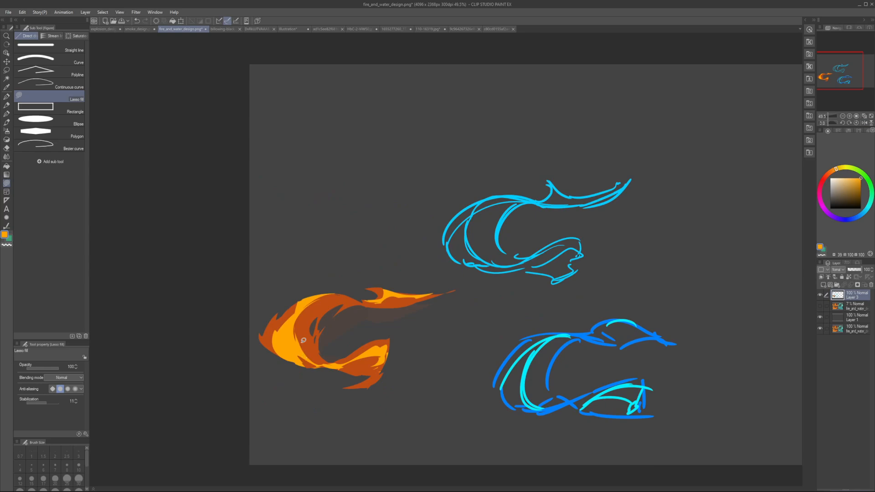
Step: Review the whole flame design mirrored, hide Layer 3, and show the reference copy at 83% opacity
scroll(304, 340, "down", 3)
key("h")
key("h")
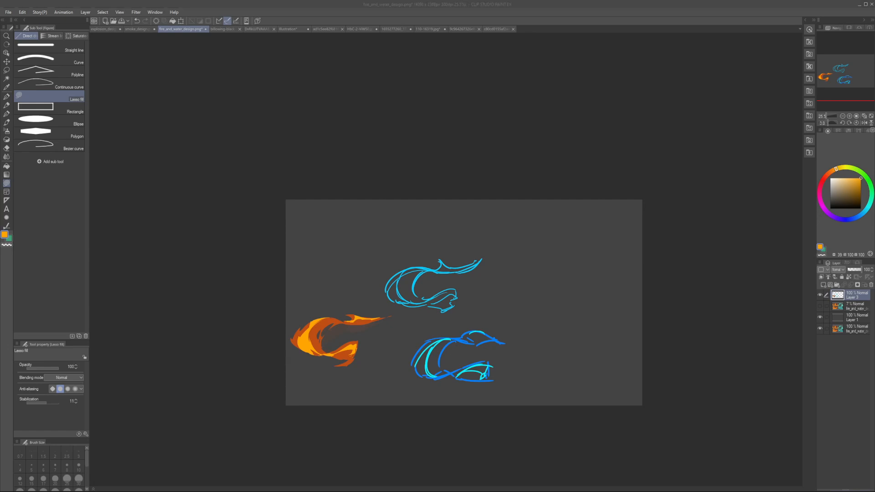
left_click(530, 390)
left_click(821, 300)
left_click(820, 295)
left_click(820, 306)
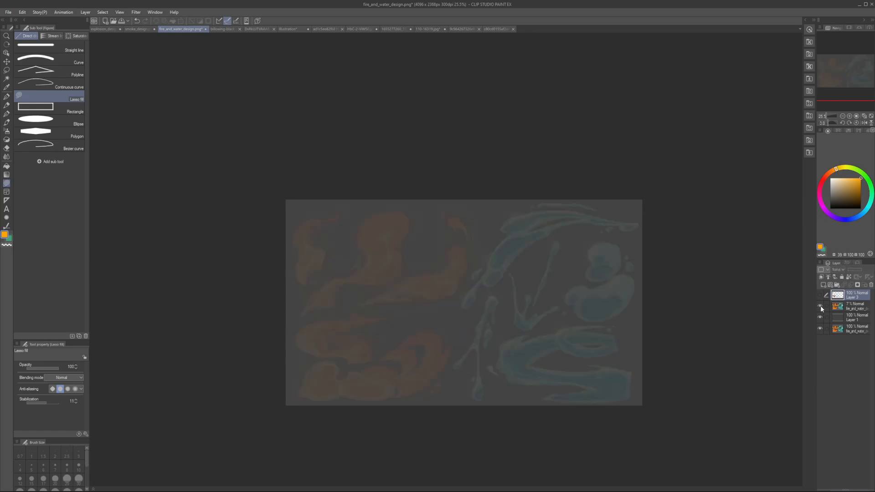
left_click(850, 308)
left_click(854, 272)
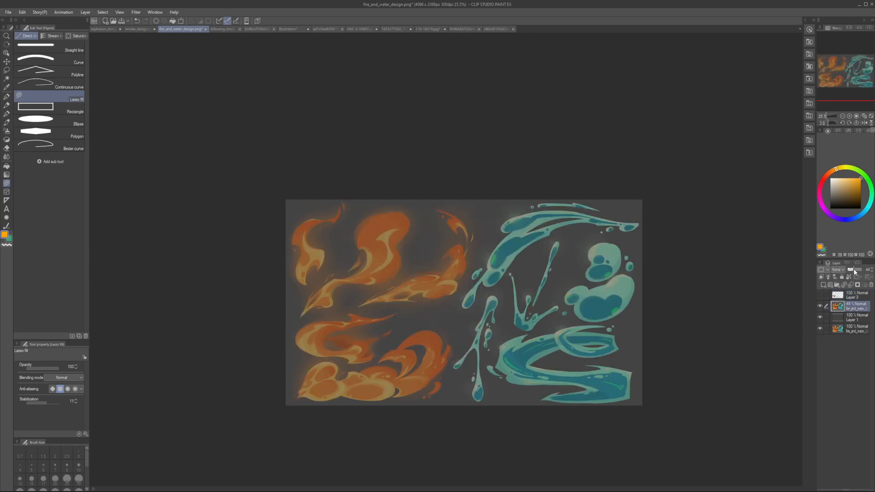
left_click_drag(854, 270, 860, 271)
left_click(835, 295)
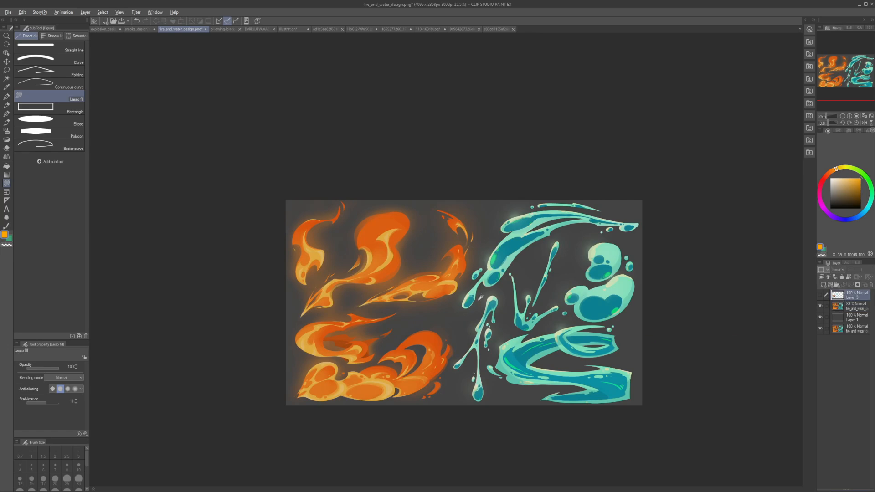
key("alt+Tab")
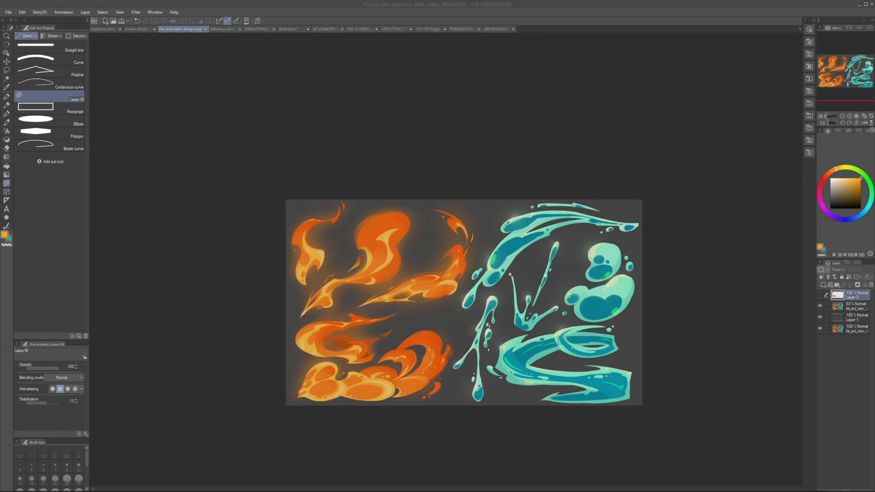
scroll(389, 311, "up", 2)
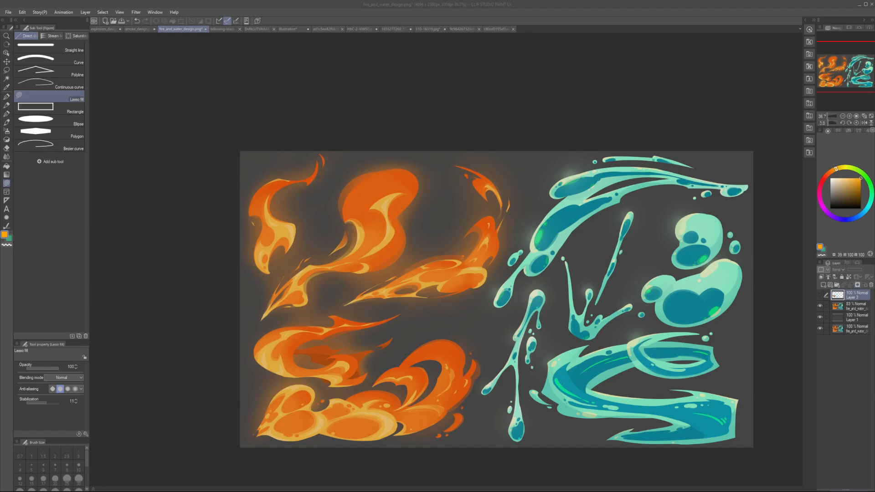
Step: Add a new layer above Layer 3 and set the pen colour to a fully saturated blue
left_click(856, 296)
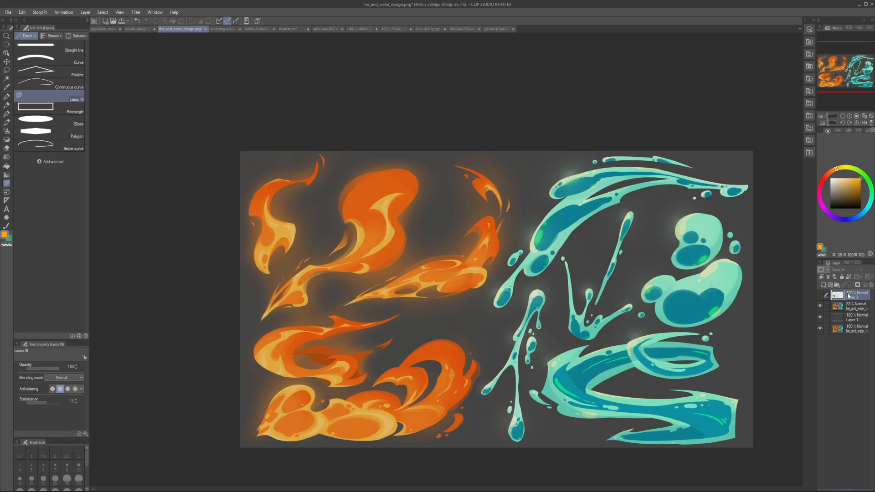
key("ctrl+shift+n")
key("p")
left_click(848, 219)
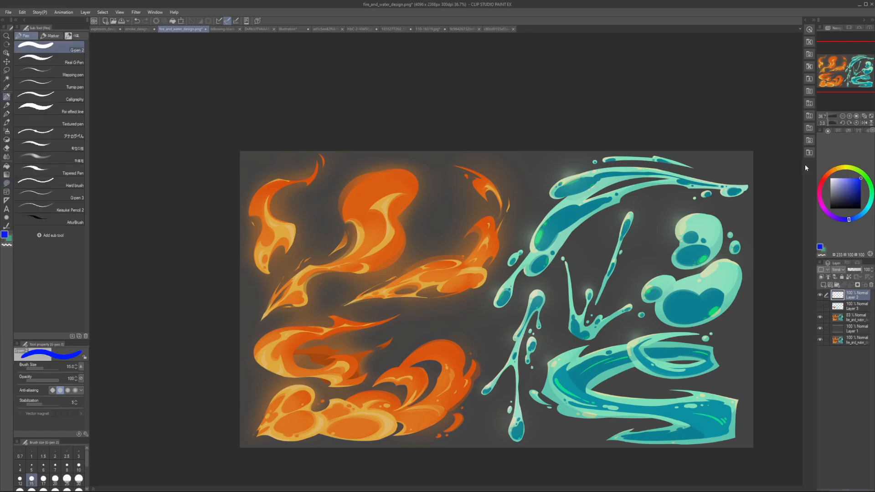
Step: Try larger blue pen marks on the middle of the reference's upper-left flame and undo them
key("bracketright")
key("bracketright")
key("bracketright")
key("bracketright")
left_click_drag(260, 231, 261, 231)
mouse_move(278, 247)
left_mouse_down()
mouse_move(296, 230)
mouse_move(266, 243)
left_mouse_up()
key("ctrl+z")
key("ctrl+z")
key("bracketleft")
key("ctrl+z")
key("ctrl+z")
key("ctrl+z")
Step: Circle adjoining shapes inside the upper-left flame at brush size 25, add a stroke at size 20, and undo the marks
left_click_drag(263, 240, 274, 230)
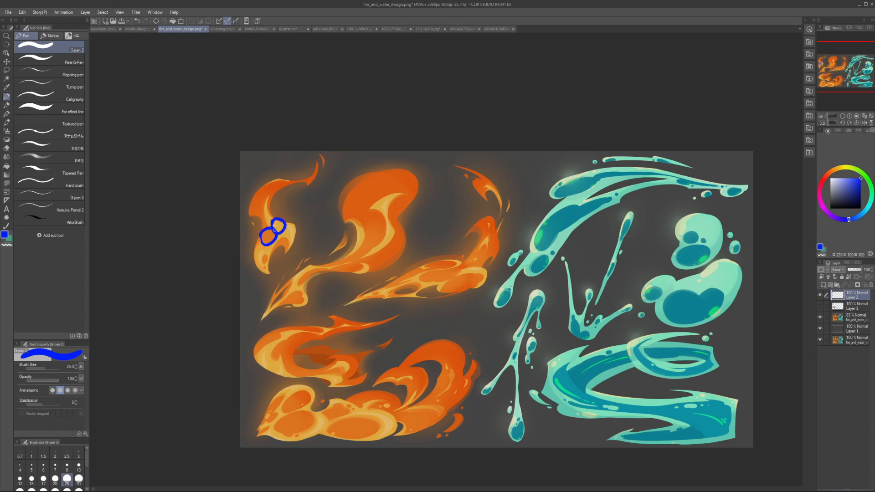
left_click_drag(350, 234, 324, 240)
key("[")
mouse_move(239, 230)
left_mouse_down()
mouse_move(267, 245)
mouse_move(258, 257)
left_mouse_up()
key("ctrl+z")
key("ctrl+z")
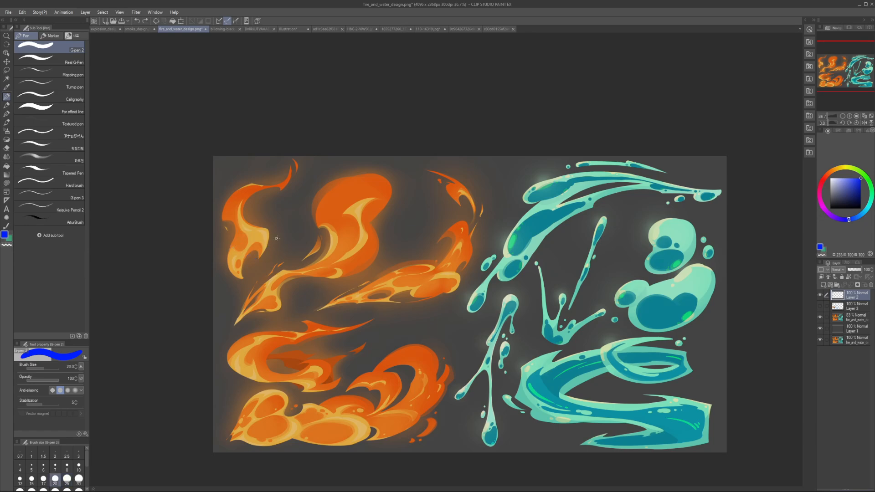
Step: Draw a blue curve across the upper-left flame at brush size 35 and undo it
left_click_drag(345, 225, 308, 233)
key("]")
key("]")
key("]")
mouse_move(182, 222)
left_mouse_down()
mouse_move(226, 240)
mouse_move(229, 174)
mouse_move(231, 232)
mouse_move(194, 253)
mouse_move(228, 244)
left_mouse_up()
key("ctrl+z")
key("ctrl+z")
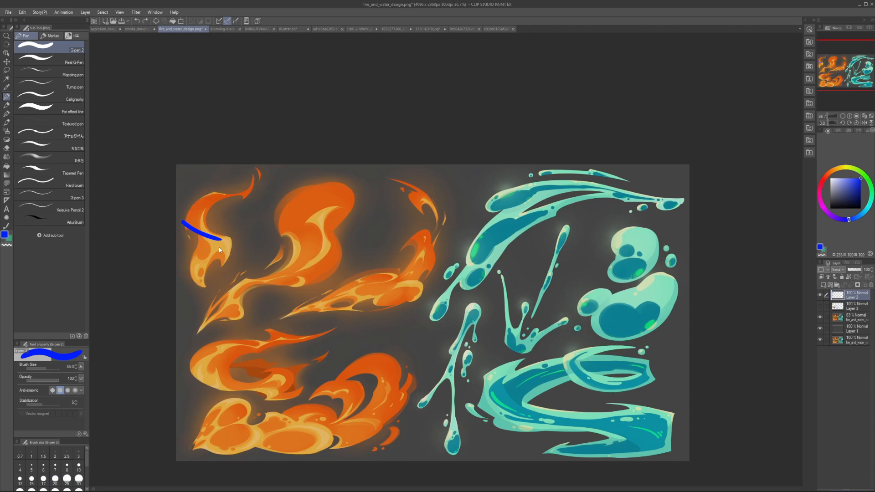
key("ctrl+z")
mouse_move(319, 237)
left_mouse_down()
mouse_move(271, 242)
mouse_move(267, 267)
left_mouse_up()
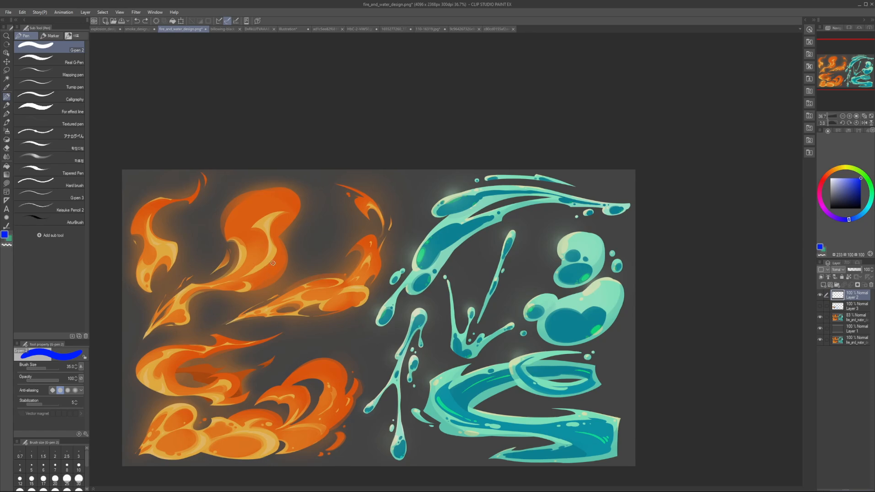
Step: Trace a sweeping blue curve around the large S-shaped flame at brush size 20 and undo it
key("[")
key("[")
key("[")
key("[")
key("]")
mouse_move(173, 308)
left_mouse_down()
mouse_move(153, 324)
mouse_move(195, 308)
mouse_move(176, 294)
mouse_move(230, 222)
left_mouse_up()
key("ctrl+z")
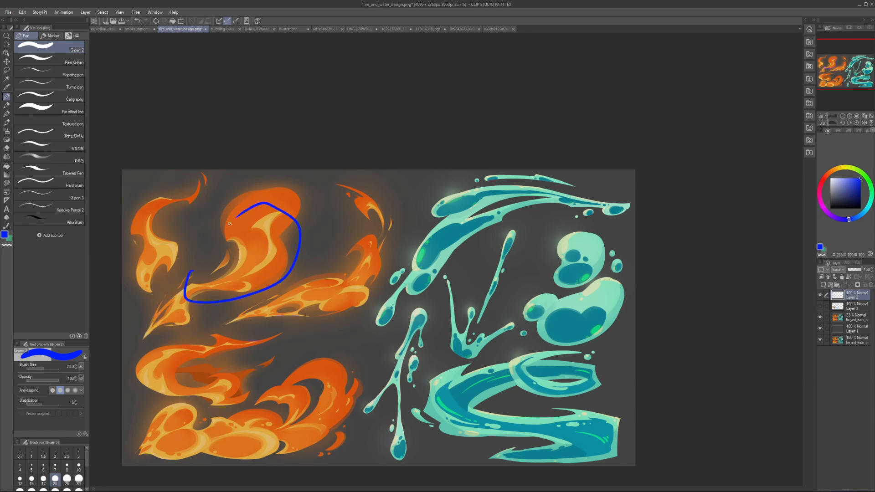
key("ctrl+z")
Step: Sketch blue flow lines and an inward notch on the S-shaped flame at brush size 17.5, and undo the marks
left_click_drag(295, 248, 289, 260)
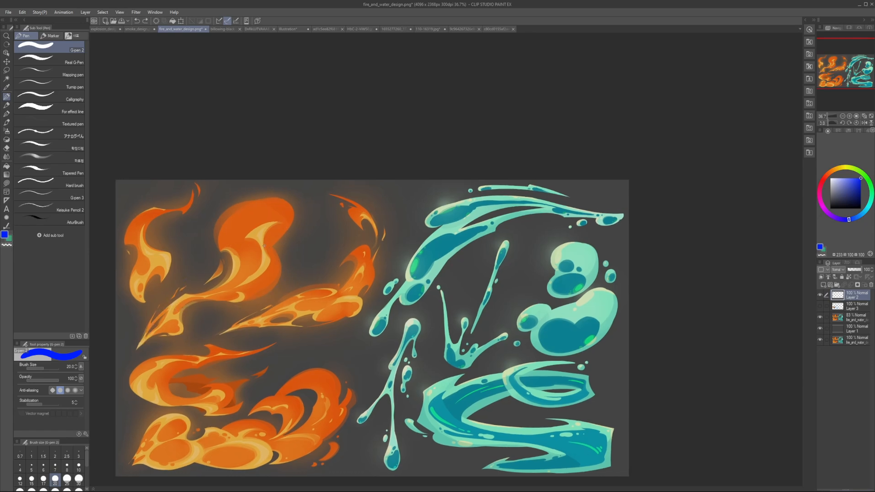
key("[")
mouse_move(258, 230)
left_mouse_down()
mouse_move(262, 271)
mouse_move(220, 292)
mouse_move(192, 295)
mouse_move(278, 277)
left_mouse_up()
mouse_move(225, 284)
left_mouse_down()
mouse_move(244, 253)
mouse_move(226, 278)
left_mouse_up()
left_click_drag(240, 258, 227, 248)
left_click_drag(281, 248, 287, 265)
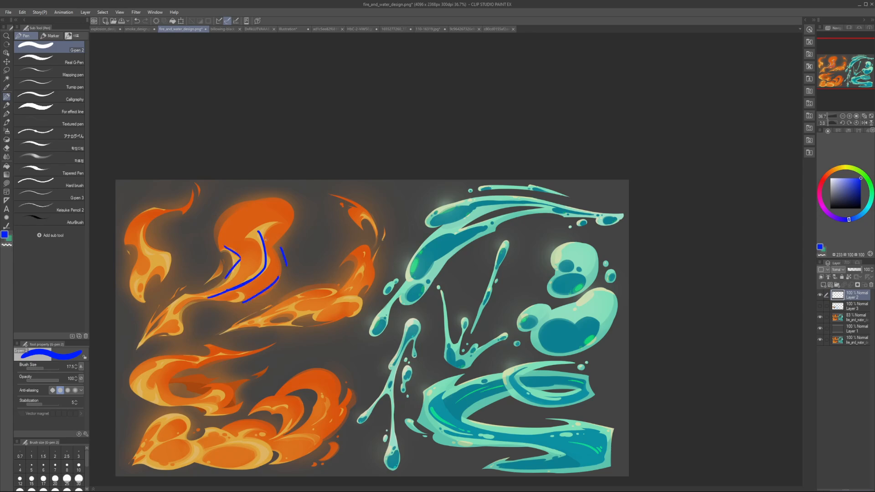
key("ctrl+z")
key("ctrl+z")
key("ctrl+z")
key("ctrl+z")
key("ctrl+z")
key("ctrl+z")
Step: Draw two blue contour strokes along the S-shaped flame's lower edge, trace its highlight shapes, and undo the highlight marks
left_click_drag(193, 295, 225, 290)
left_click_drag(230, 291, 263, 286)
mouse_move(270, 257)
left_mouse_down()
mouse_move(257, 286)
mouse_move(266, 275)
left_mouse_up()
mouse_move(226, 286)
left_mouse_down()
mouse_move(239, 286)
mouse_move(267, 254)
mouse_move(240, 233)
mouse_move(265, 221)
left_mouse_up()
mouse_move(265, 221)
left_mouse_down()
mouse_move(255, 250)
mouse_move(266, 256)
left_mouse_up()
left_click_drag(269, 256, 264, 281)
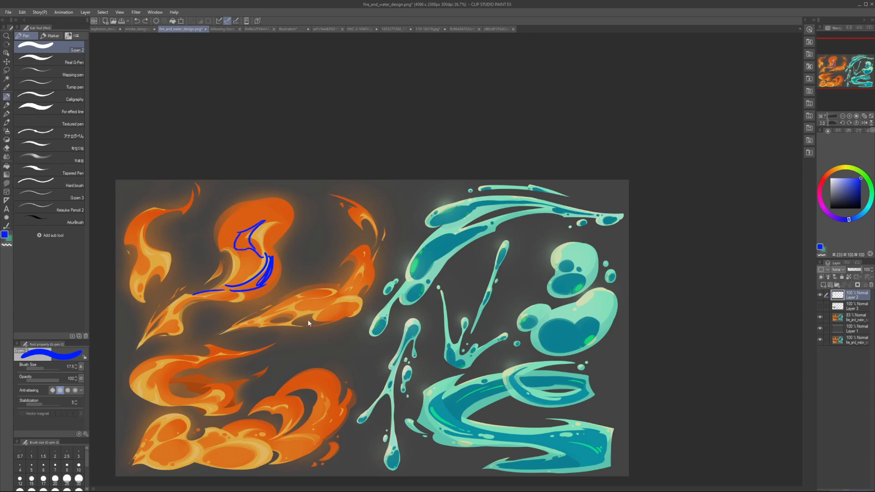
key("ctrl+z")
key("ctrl+z")
key("ctrl+z")
key("ctrl+z")
key("ctrl+z")
key("ctrl+z")
key("ctrl+z")
Step: Trace the inner contours of the long diagonal flame's narrow end at brush size 12.5 and undo the marks
mouse_move(276, 329)
left_mouse_down()
mouse_move(250, 329)
mouse_move(257, 329)
left_mouse_up()
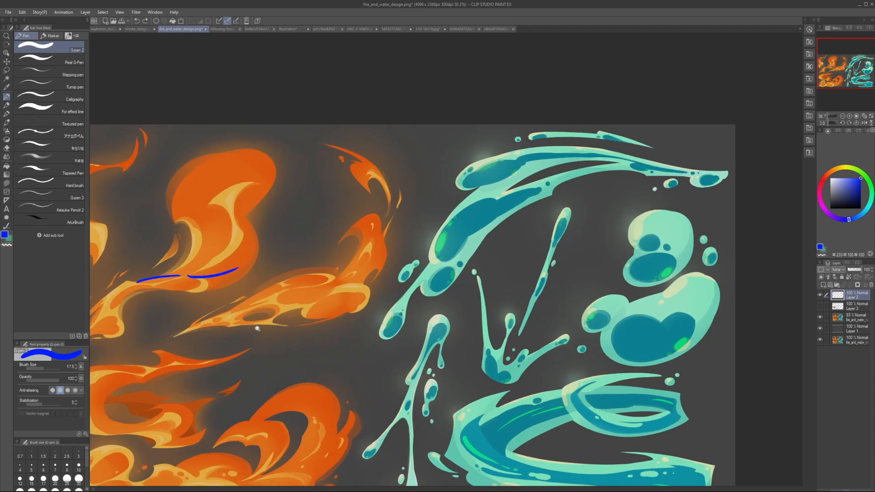
key("[")
key("[")
mouse_move(200, 326)
left_mouse_down()
mouse_move(266, 302)
mouse_move(258, 300)
left_mouse_up()
key("ctrl+z")
key("ctrl+z")
mouse_move(262, 300)
left_mouse_down()
mouse_move(244, 320)
mouse_move(211, 322)
mouse_move(248, 303)
mouse_move(238, 324)
left_mouse_up()
key("ctrl+z")
key("ctrl+z")
key("ctrl+z")
key("ctrl+z")
key("ctrl+z")
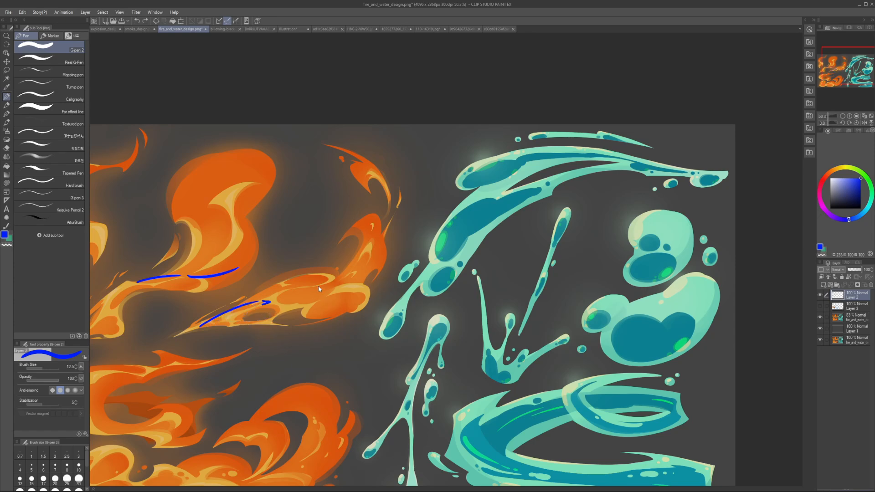
Step: Mark the dividing edge and oval shapes in the diagonal flame's wide end, and undo all but the short edge strokes
mouse_move(274, 288)
left_mouse_down()
mouse_move(304, 318)
mouse_move(295, 286)
mouse_move(314, 284)
mouse_move(342, 298)
mouse_move(315, 318)
left_mouse_up()
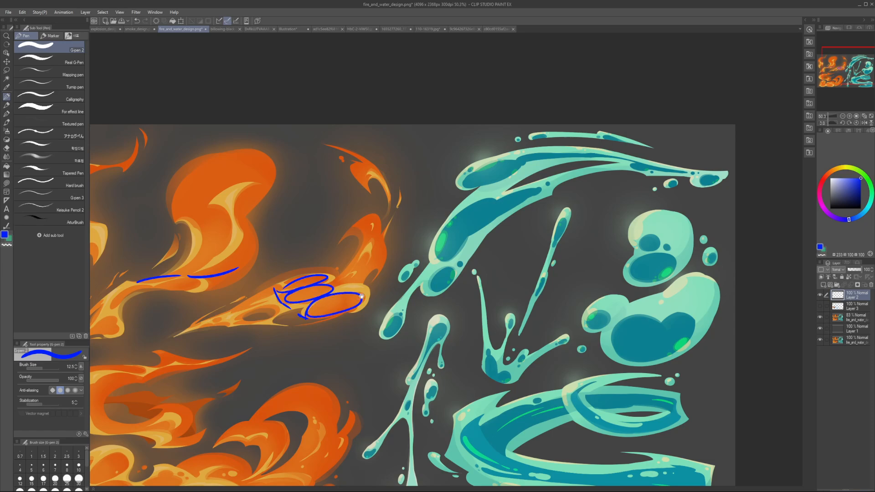
left_click_drag(361, 296, 277, 316)
key("ctrl+z")
key("ctrl+z")
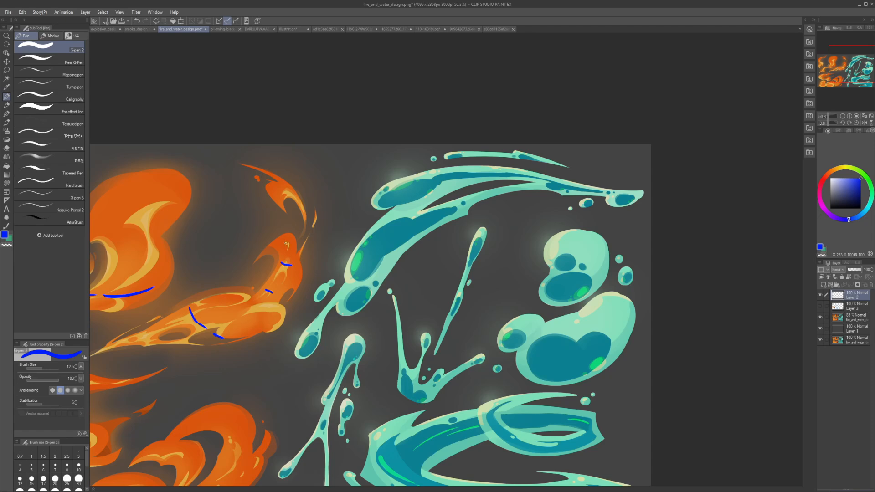
key("ctrl+z")
key("ctrl+z")
Step: Try a sampled teal lasso fill along the inner edge of the S-shaped water ribbon, undoing the first attempt and redrawing it
scroll(364, 274, "down", 3)
left_click_drag(364, 274, 303, 250)
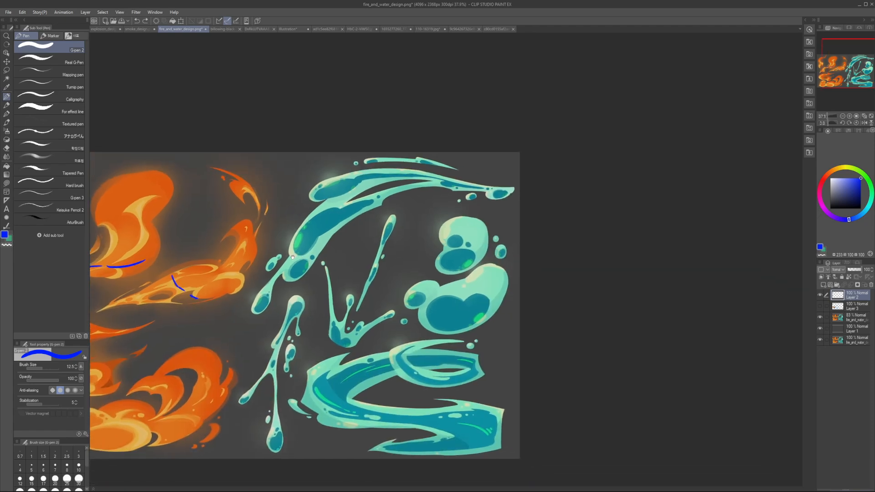
scroll(350, 235, "down", 4)
left_click_drag(350, 235, 340, 246)
scroll(344, 238, "up", 3)
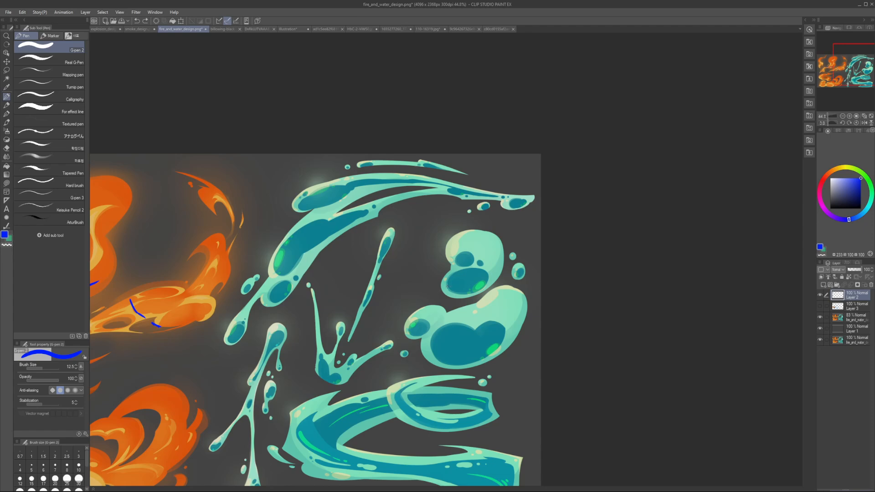
left_click_drag(453, 342, 455, 290)
key("u")
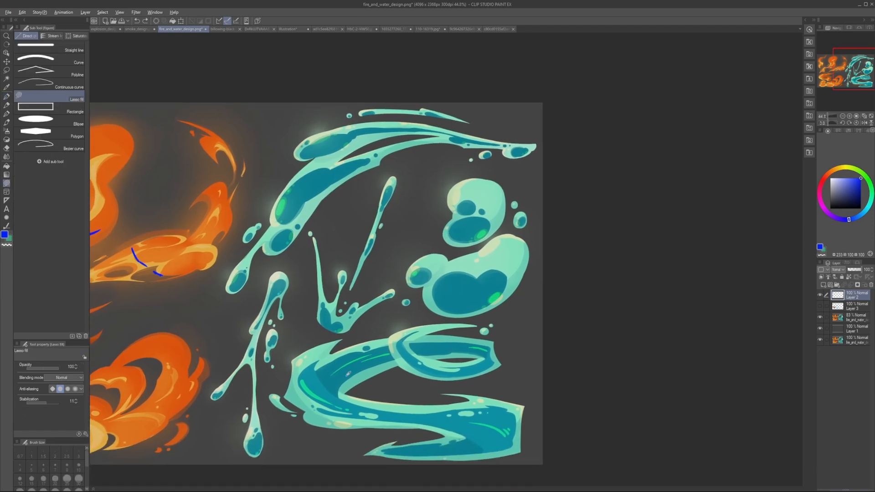
left_click(392, 412, "alt")
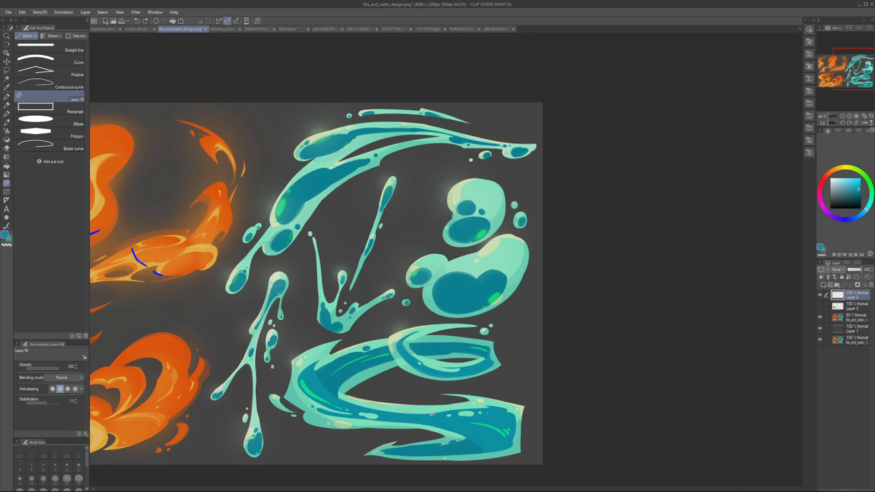
left_click_drag(432, 413, 350, 398)
key("ctrl+z")
mouse_move(449, 410)
left_mouse_down()
mouse_move(348, 398)
mouse_move(330, 388)
left_mouse_up()
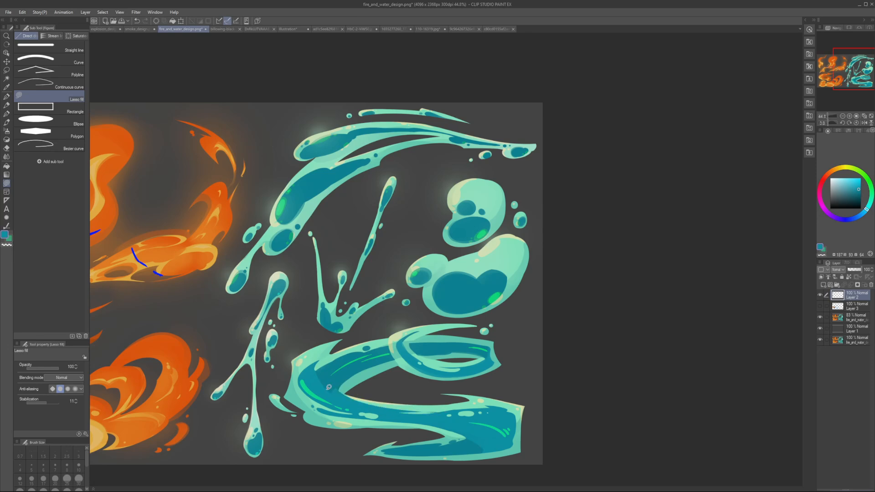
Step: Try a sampled pale aqua lasso fill at the S-shaped ribbon's inner bend, and undo the test fills there
mouse_move(386, 409)
left_mouse_down()
mouse_move(450, 412)
mouse_move(394, 412)
left_mouse_up()
left_click(419, 406, "alt")
key("h")
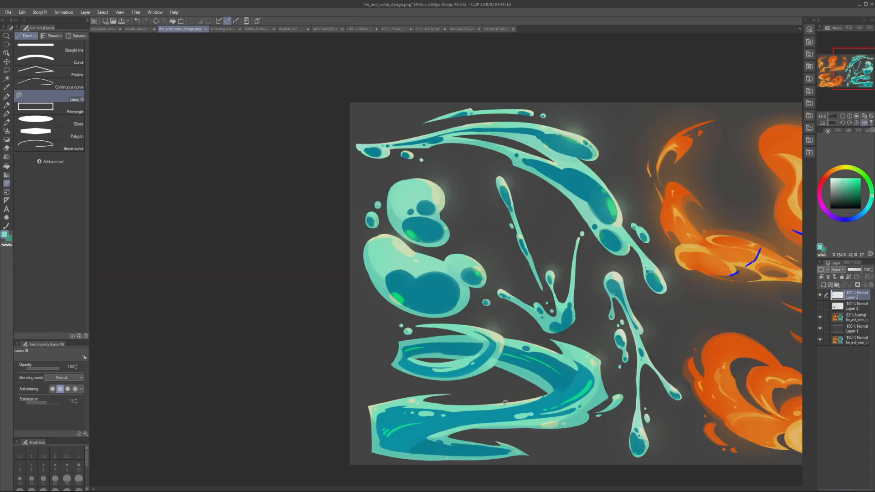
key("h")
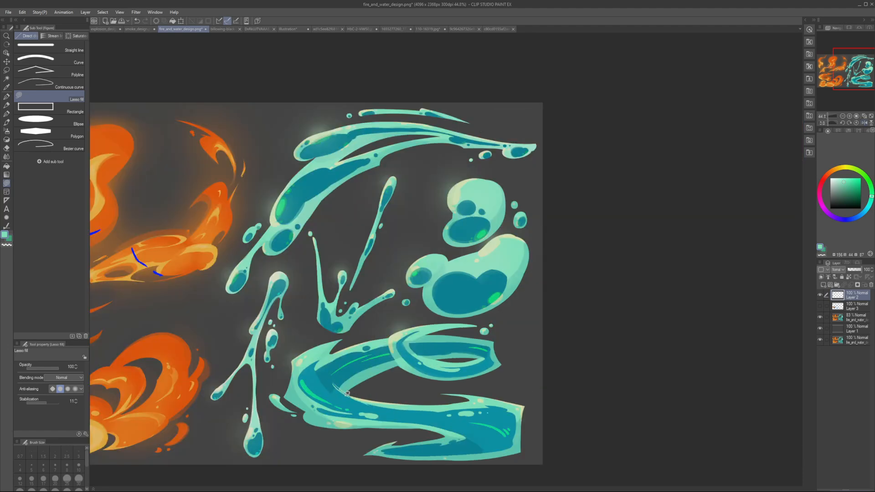
mouse_move(347, 393)
left_mouse_down()
mouse_move(367, 395)
mouse_move(361, 400)
left_mouse_up()
key("ctrl+z")
key("ctrl+z")
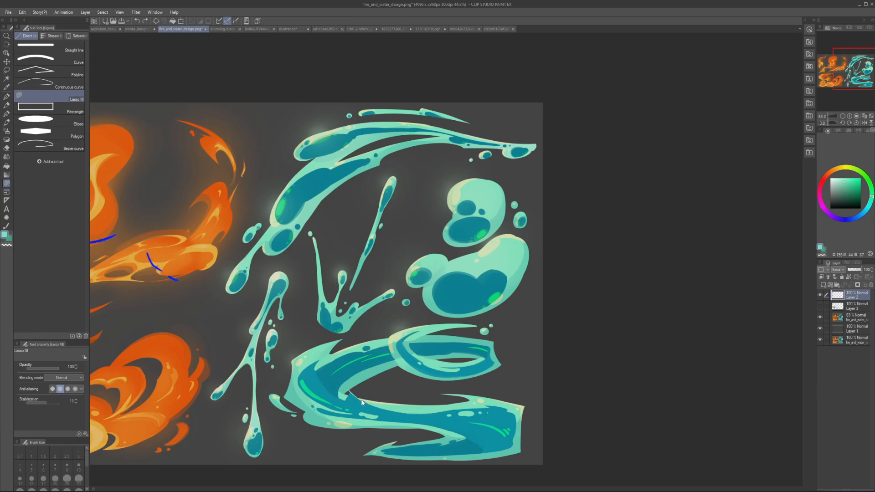
key("ctrl+z")
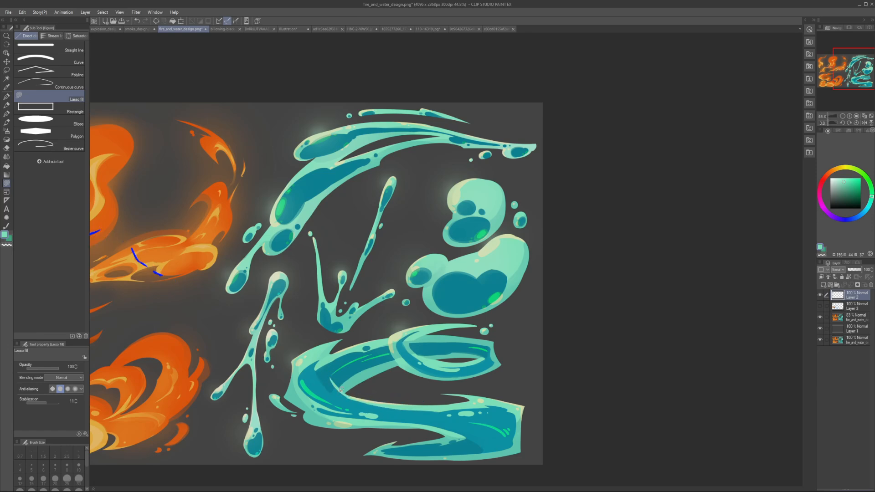
Step: Lasso-fill an accent shape along the underside of the S-shaped ribbon's lower band, undoing the first attempt
key("h")
Step: Refine the colour boundary where the S-shaped ribbon folds into its bottom tail, using lasso fills in sampled ribbon colours
key("h")
left_click(391, 419, "alt")
left_click_drag(450, 427, 449, 427)
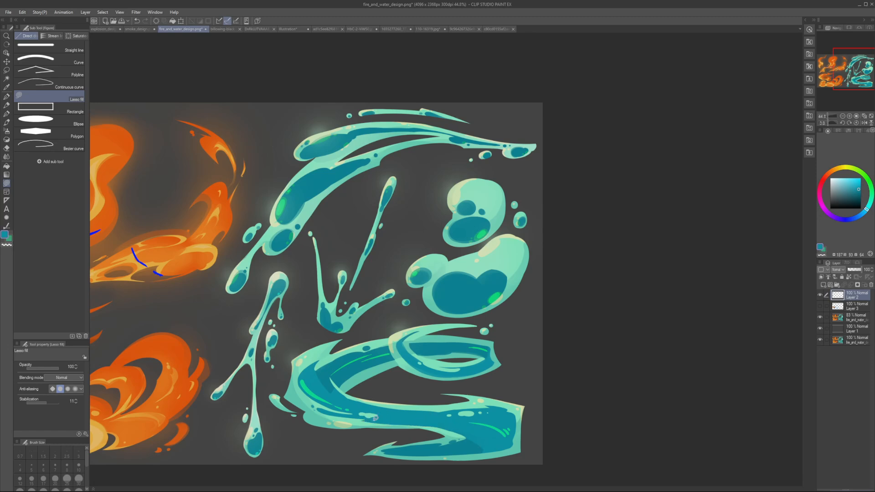
key("ctrl+z")
mouse_move(373, 419)
left_mouse_down()
mouse_move(397, 413)
mouse_move(370, 417)
left_mouse_up()
mouse_move(435, 424)
left_mouse_down()
mouse_move(463, 435)
mouse_move(434, 423)
mouse_move(454, 438)
mouse_move(473, 433)
mouse_move(457, 421)
left_mouse_up()
left_click(455, 435, "alt")
left_click(452, 426, "alt")
key("ctrl+z")
mouse_move(468, 438)
left_mouse_down()
mouse_move(454, 442)
mouse_move(472, 436)
mouse_move(461, 436)
left_mouse_up()
left_click(475, 432, "alt")
key("h")
scroll(532, 400, "down", 5)
key("h")
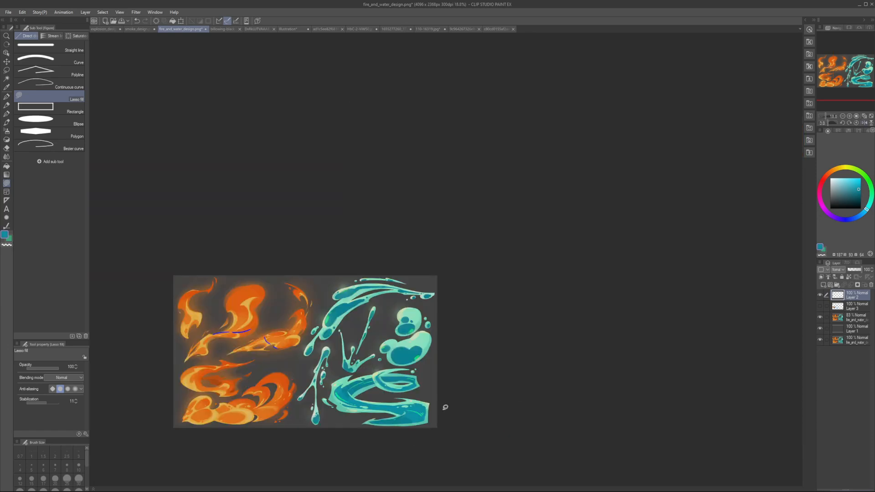
Step: Try a sampled teal lasso fill on the overlap at the start of the ribbon's upper loop, and undo it
left_click_drag(395, 406, 446, 394)
scroll(446, 393, "up", 5)
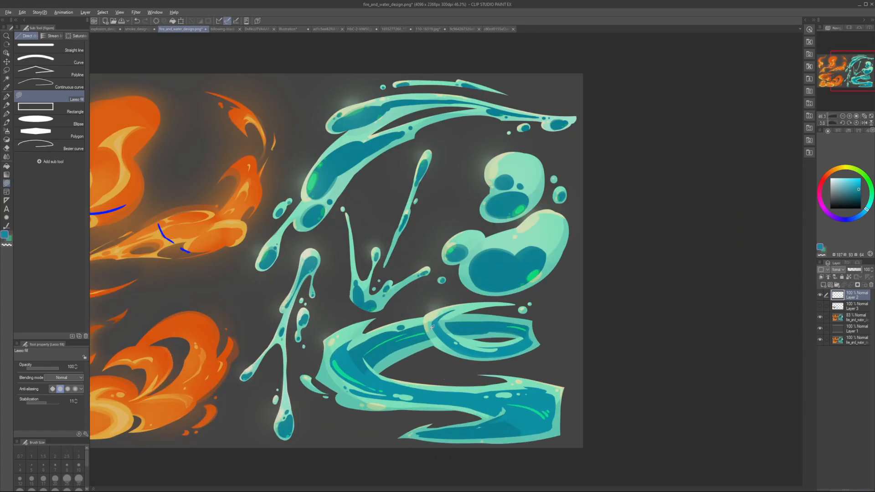
left_click(444, 335, "alt")
left_click_drag(435, 327, 439, 335)
key("ctrl+z")
key("ctrl+y")
key("ctrl+z")
key("alt")
key("alt")
Step: Mark the lower edge of the ribbon's loop with blue pen marks at brush size 17.5, and undo them
key("p")
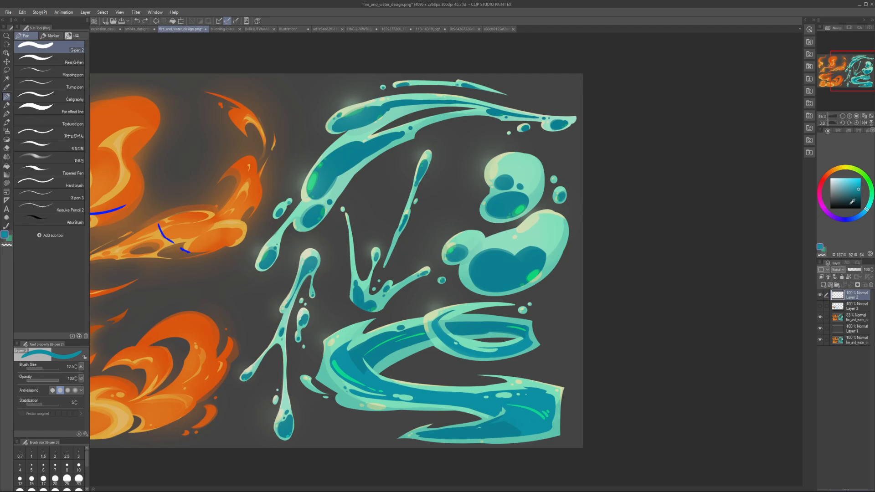
left_click(855, 219)
left_click(861, 184)
key("bracketright")
key("bracketright")
left_click_drag(479, 343, 483, 347)
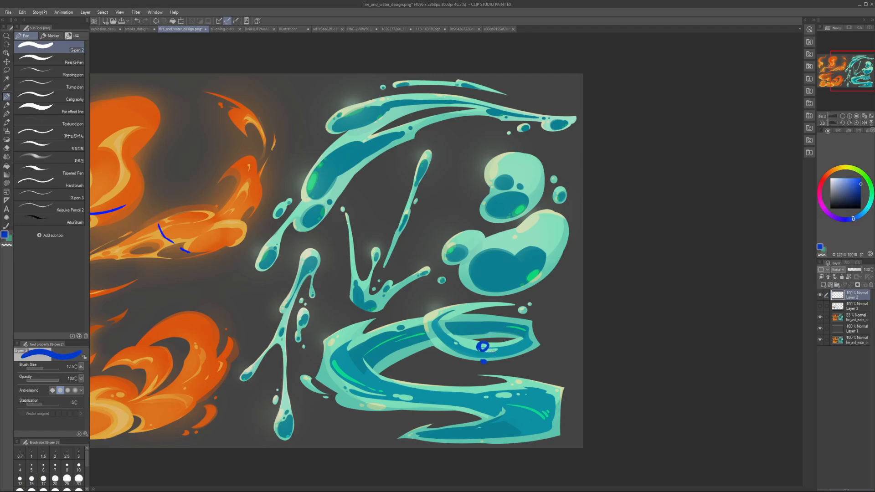
key("ctrl+z")
key("ctrl+z")
left_click_drag(416, 331, 459, 333)
left_click(519, 346, "alt")
left_click(426, 334, "alt")
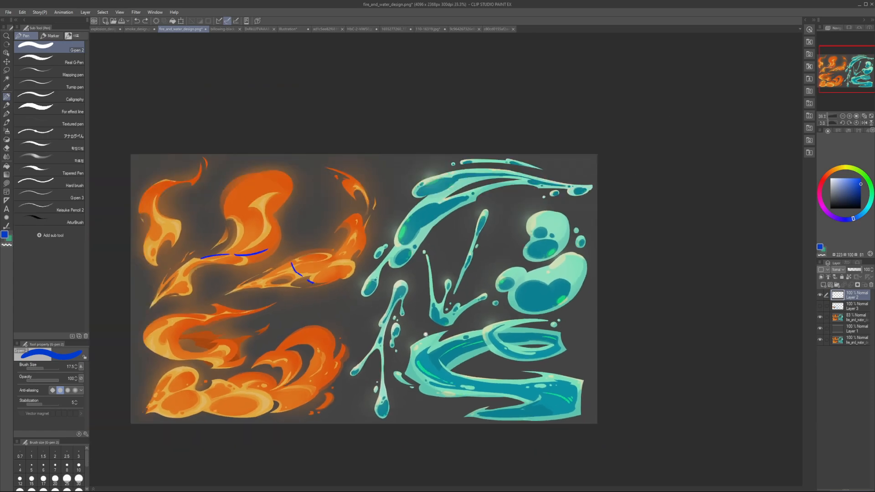
Step: Outline the forked water splash with angular purple pen strokes at brush size 20, and undo the strokes
left_click(401, 358)
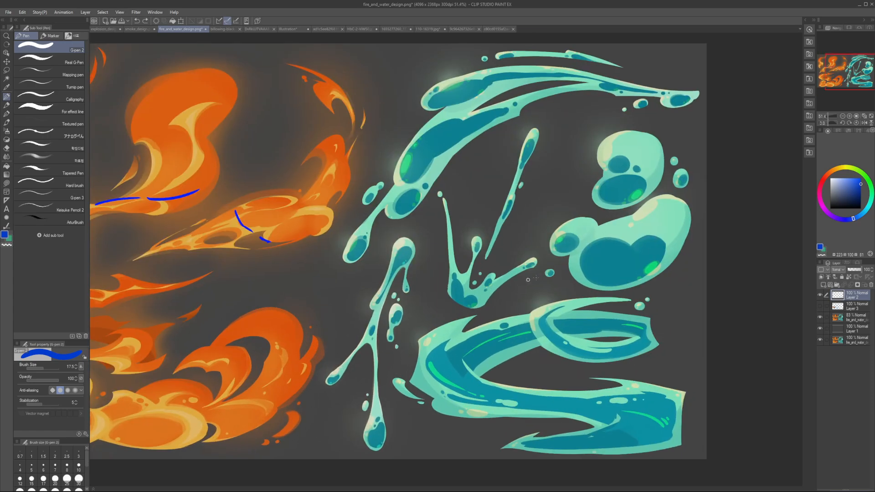
left_click(863, 213)
left_click(833, 215)
left_click(855, 181)
key("bracketright")
key("bracketright")
key("bracketright")
key("bracketright")
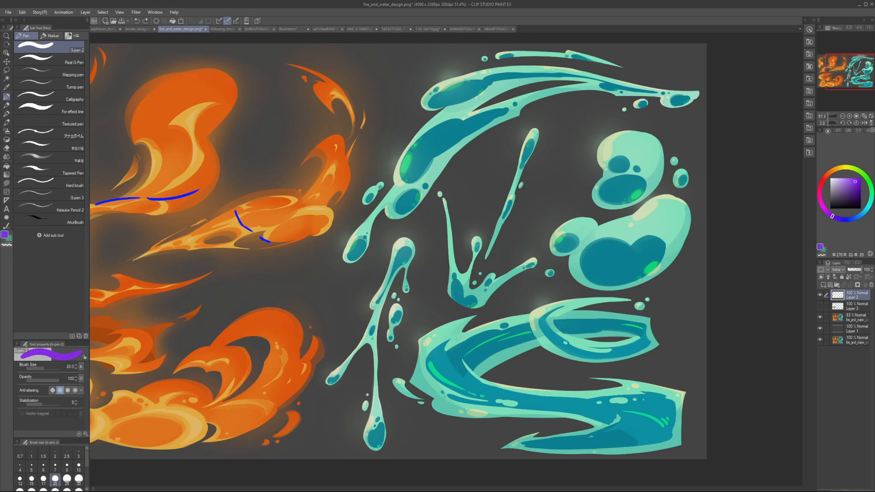
left_click_drag(323, 376, 357, 378)
key("bracketleft")
key("bracketleft")
key("bracketleft")
mouse_move(357, 304)
left_mouse_down()
mouse_move(346, 381)
mouse_move(396, 236)
mouse_move(409, 279)
left_mouse_up()
left_click_drag(348, 382, 352, 448)
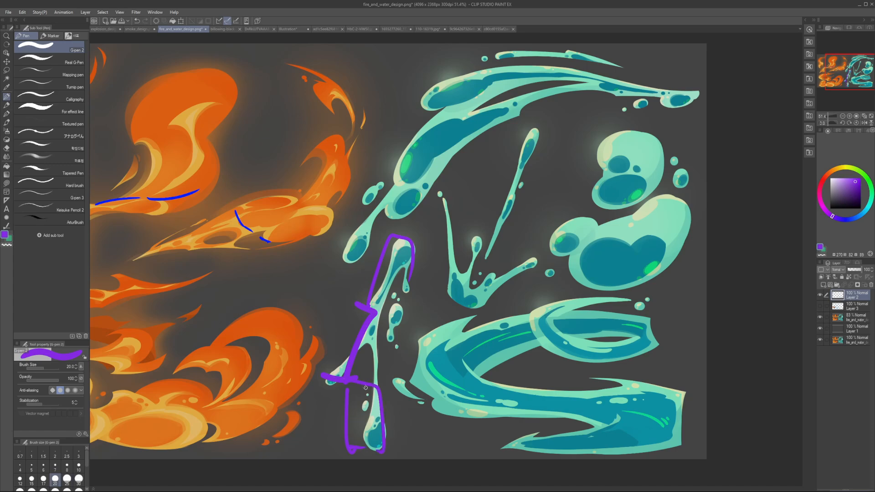
key("ctrl+z")
key("ctrl+z")
key("ctrl+z")
key("ctrl+z")
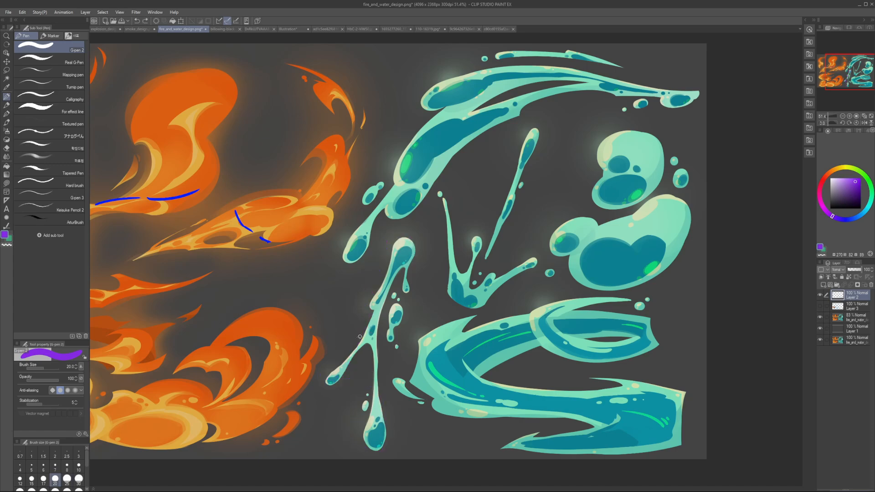
Step: Redraw purple contour strokes along the forked splash's arms and stem, and undo them
mouse_move(332, 384)
left_mouse_down()
mouse_move(369, 313)
mouse_move(339, 373)
left_mouse_up()
mouse_move(362, 315)
left_mouse_down()
mouse_move(417, 239)
mouse_move(380, 270)
left_mouse_up()
mouse_move(363, 359)
left_mouse_down()
mouse_move(370, 351)
mouse_move(368, 423)
left_mouse_up()
key("ctrl+z")
key("ctrl+z")
key("ctrl+z")
key("ctrl+z")
key("ctrl+z")
Step: Lasso-fill sampled teal inside the forked splash's rounded head, and undo the extra fill lower on its stem
left_click(403, 260, "alt")
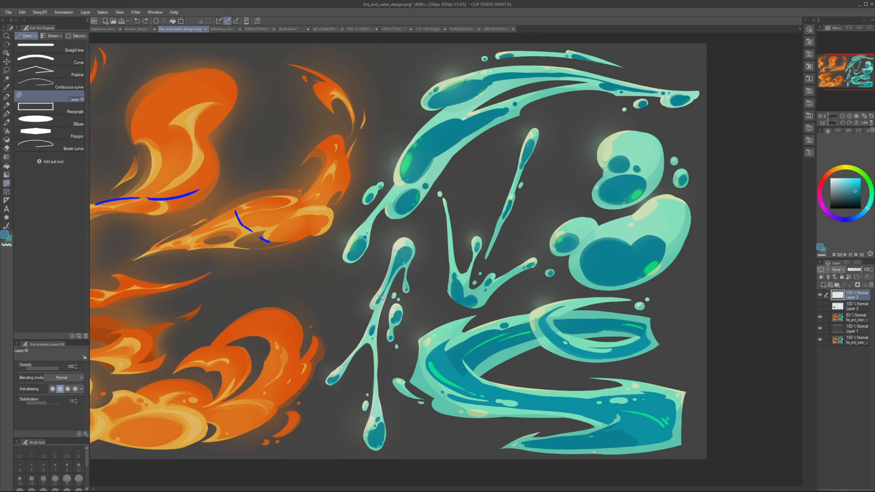
mouse_move(408, 246)
left_mouse_down()
mouse_move(392, 272)
mouse_move(409, 234)
mouse_move(387, 287)
left_mouse_up()
left_click(402, 256, "alt")
left_click_drag(374, 317, 377, 309)
key("ctrl+z")
Step: Try trimming the lower stream of the arched water splash with lasso fills in the dark grey background colour, and undo them
scroll(400, 269, "down", 2)
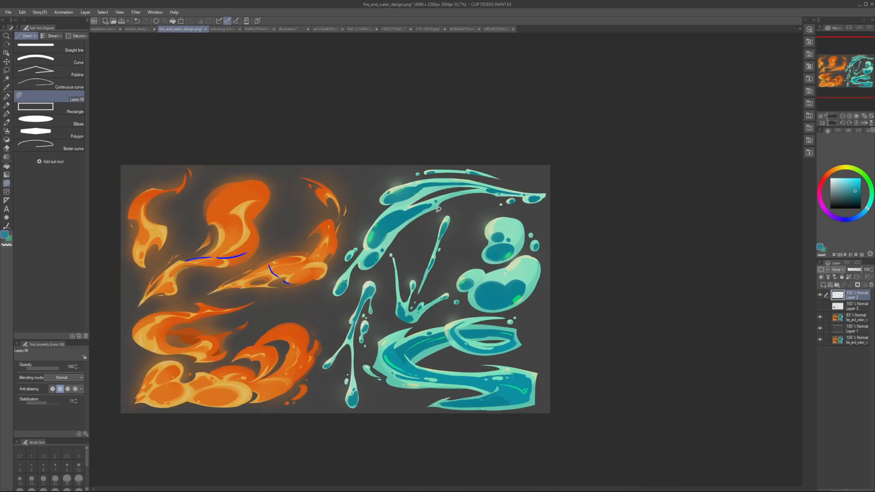
scroll(414, 200, "up", 2)
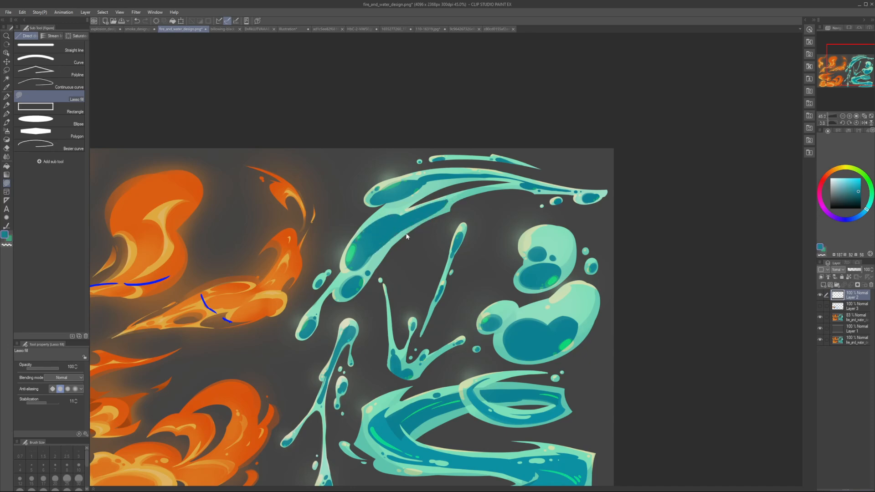
scroll(389, 245, "down", 3)
scroll(389, 245, "up", 2)
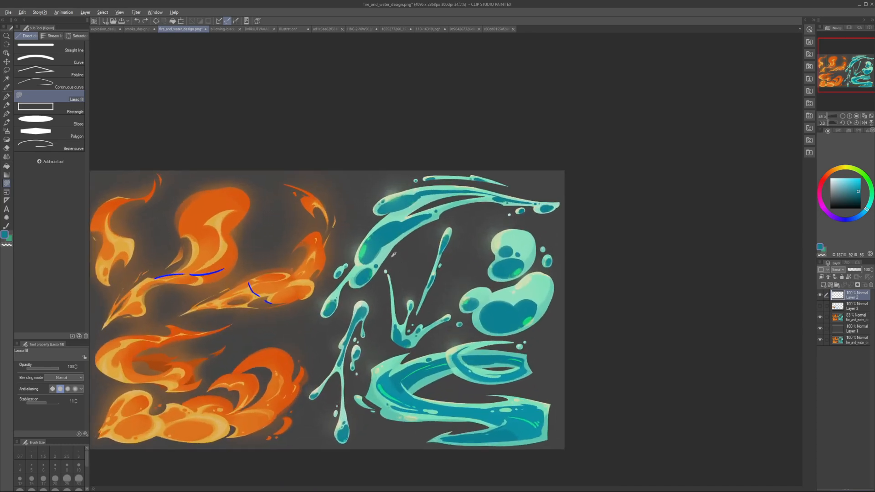
left_click(387, 260, "alt")
mouse_move(376, 276)
left_mouse_down()
mouse_move(455, 218)
mouse_move(453, 229)
left_mouse_up()
key("ctrl+z")
mouse_move(376, 272)
left_mouse_down()
mouse_move(460, 234)
mouse_move(449, 220)
left_mouse_up()
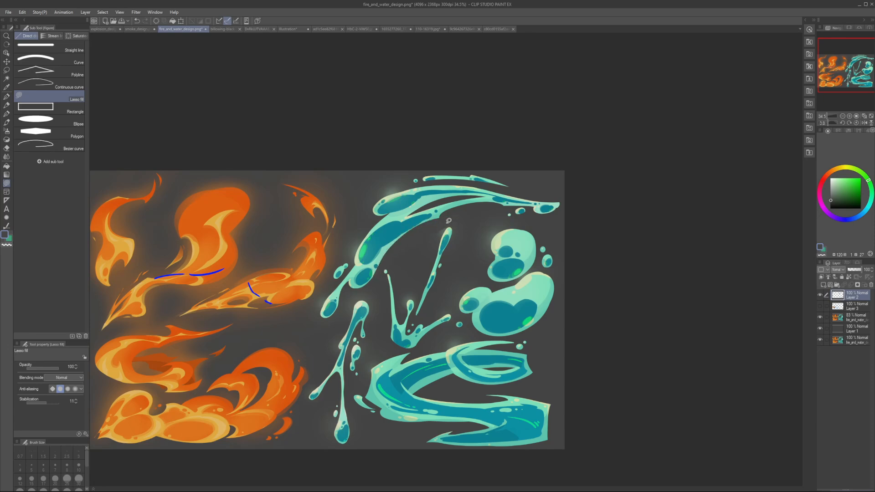
key("ctrl+z")
mouse_move(378, 271)
left_mouse_down()
mouse_move(441, 219)
mouse_move(472, 205)
mouse_move(486, 209)
left_mouse_up()
left_click_drag(416, 210, 471, 198)
key("ctrl+z")
Step: Try dark grey lasso cut-outs in the gap between the arched splash's two streams, undo them, and check the mirrored view
key("ctrl+z")
mouse_move(410, 216)
left_mouse_down()
mouse_move(446, 193)
mouse_move(413, 212)
mouse_move(475, 202)
mouse_move(429, 202)
mouse_move(461, 191)
mouse_move(441, 212)
mouse_move(417, 206)
mouse_move(481, 198)
left_mouse_up()
left_click_drag(409, 213, 467, 202)
key("ctrl+z")
key("ctrl+z")
mouse_move(409, 213)
left_mouse_down()
mouse_move(477, 209)
mouse_move(421, 204)
mouse_move(408, 213)
mouse_move(472, 202)
mouse_move(437, 200)
mouse_move(409, 211)
mouse_move(481, 201)
mouse_move(434, 199)
left_mouse_up()
key("ctrl+z")
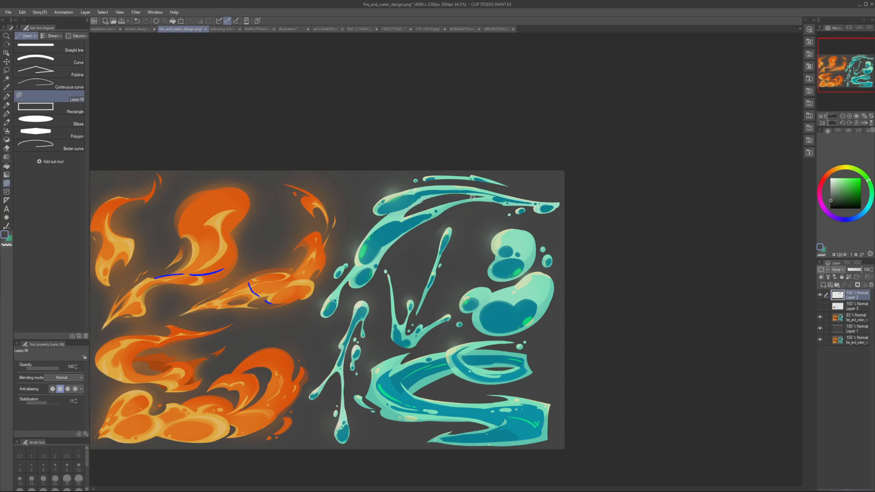
key("ctrl+z")
key("h")
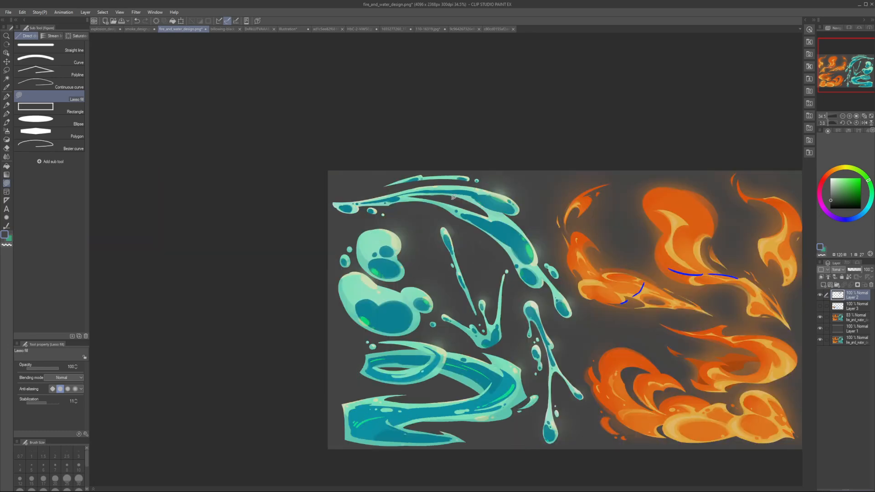
key("h")
Step: Try sampled teal lasso fills that reshape the bulb on the arched splash's lower stream, and undo them
scroll(429, 205, "up", 1)
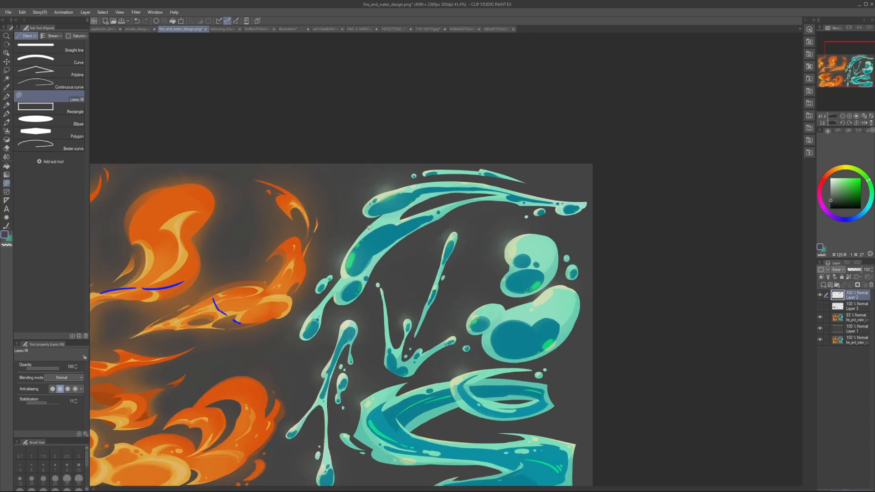
left_click(381, 220, "alt")
left_click(382, 211, "alt")
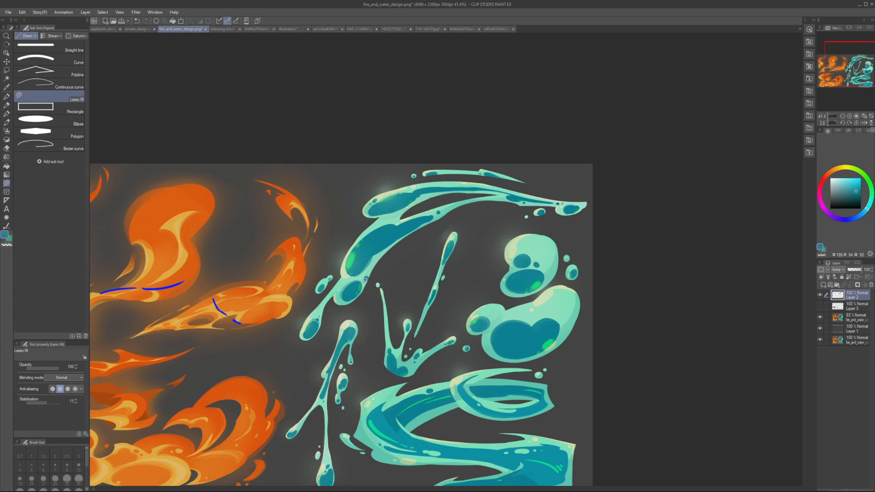
scroll(365, 279, "up", 3)
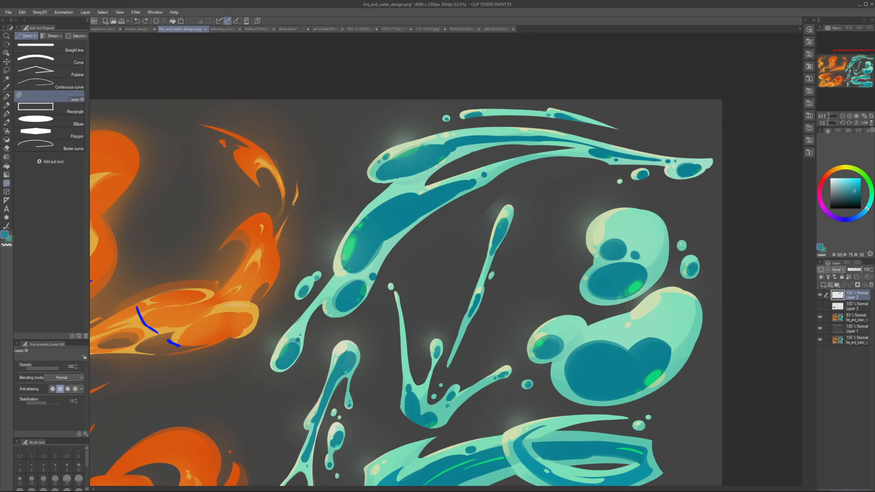
key("ctrl+z")
mouse_move(345, 288)
left_mouse_down()
mouse_move(362, 264)
mouse_move(347, 266)
mouse_move(374, 249)
mouse_move(372, 275)
mouse_move(359, 264)
mouse_move(377, 259)
mouse_move(360, 263)
mouse_move(381, 229)
mouse_move(355, 268)
mouse_move(351, 260)
mouse_move(381, 253)
mouse_move(343, 275)
mouse_move(365, 258)
mouse_move(343, 261)
mouse_move(373, 256)
left_mouse_up()
key("ctrl+z")
left_click(377, 261, "alt")
left_click(375, 260, "alt")
key("ctrl+z")
Step: Try further lasso fills around the junction between the lower stream's two dark blobs, undo them, and check the mirrored view
key("ctrl+z")
left_click(360, 255, "alt")
mouse_move(341, 263)
left_mouse_down()
mouse_move(356, 288)
mouse_move(377, 249)
mouse_move(352, 282)
mouse_move(371, 267)
left_mouse_up()
key("ctrl+z")
left_click(380, 234, "alt")
key("ctrl+z")
left_click(339, 282, "alt")
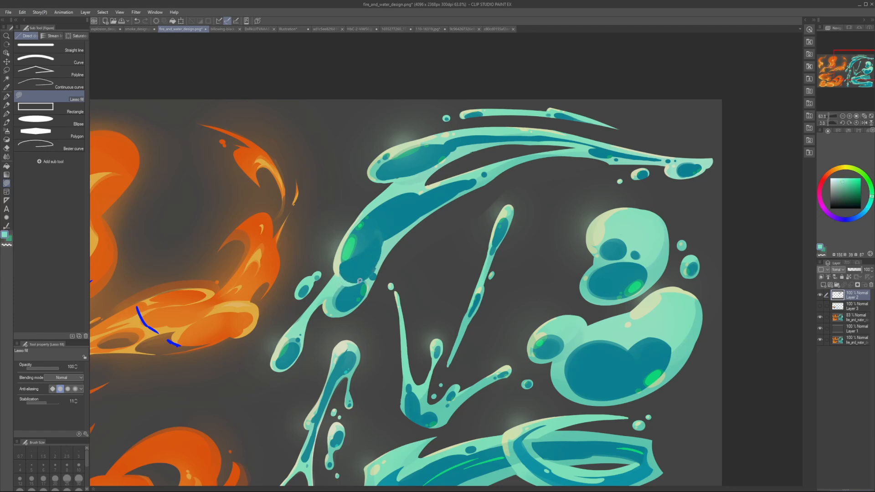
scroll(368, 274, "down", 4)
key("h")
key("h")
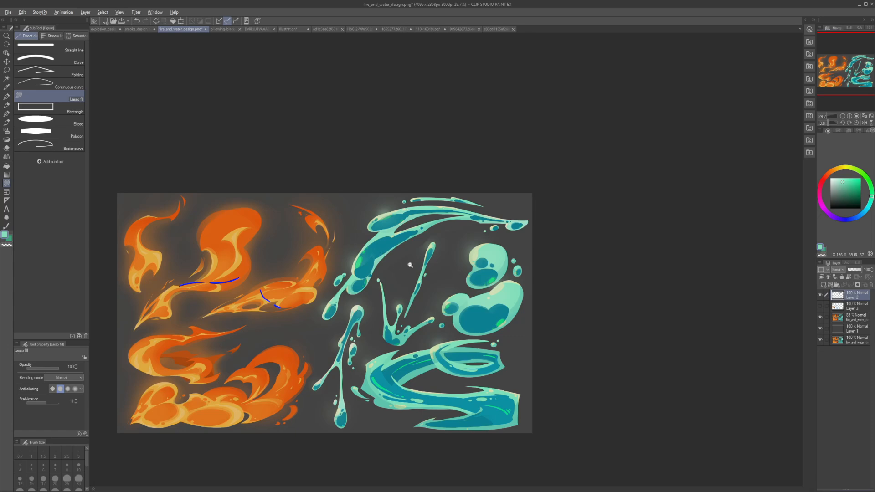
Step: Join the two dark inner blobs at the lower stream's rounded end with a sampled teal lasso fill, redrawing it after undoing earlier attempts
scroll(410, 265, "up", 3)
left_click(319, 295, "alt")
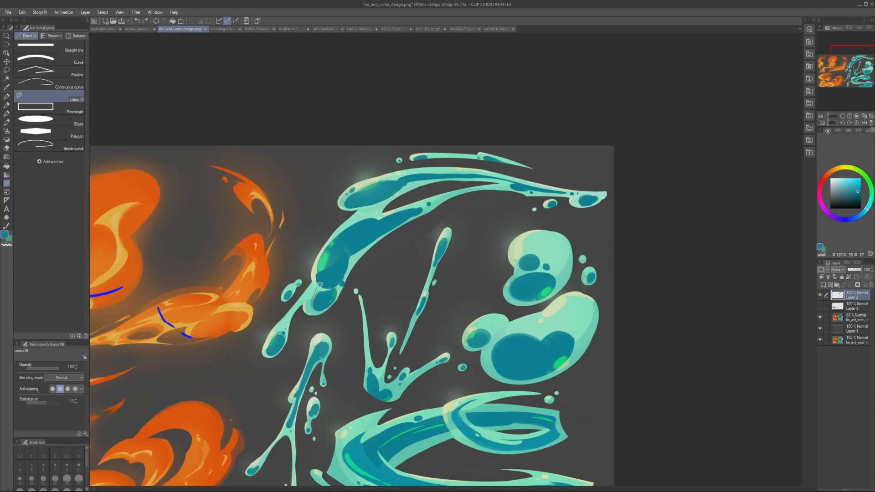
left_click_drag(320, 285, 342, 288)
key("ctrl+z")
key("h")
mouse_move(332, 289)
left_mouse_down()
mouse_move(296, 290)
mouse_move(378, 300)
left_mouse_up()
key("h")
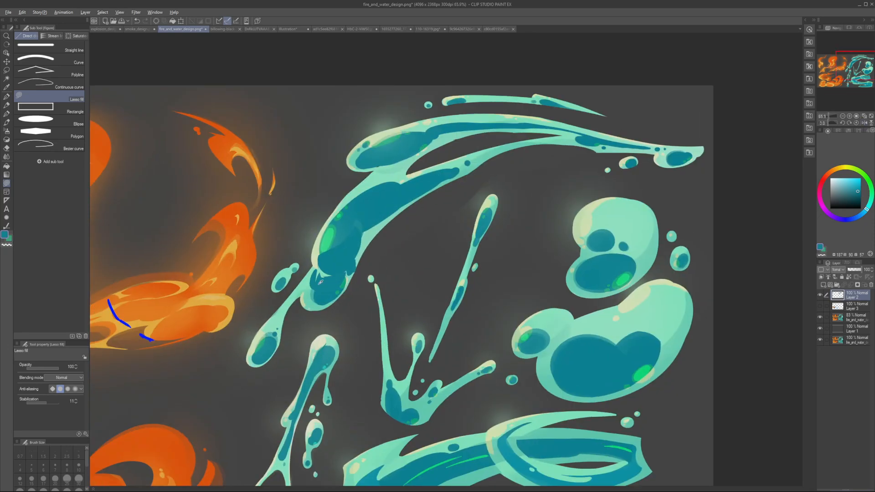
key("ctrl+z")
key("ctrl+z")
left_click_drag(350, 266, 340, 270)
key("h")
key("h")
key("h")
key("h")
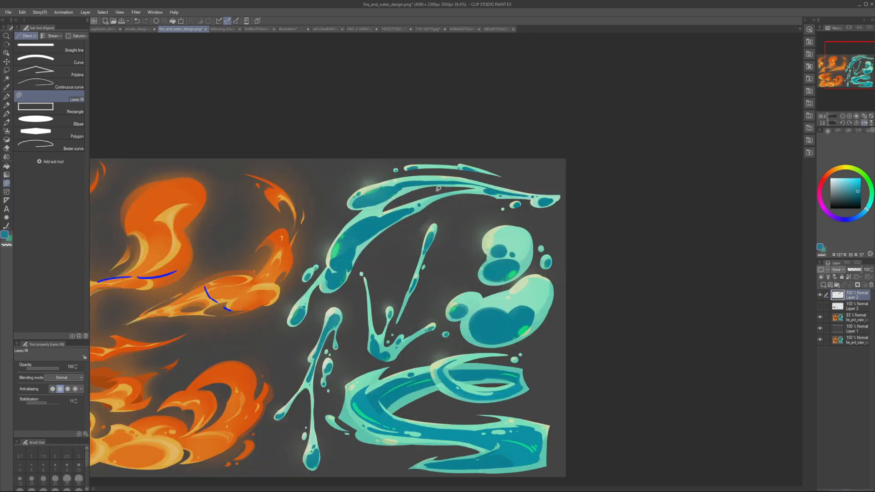
Step: Try widening the dark inner shape of the arched splash's upper stream with teal lasso fills, and undo them
mouse_move(426, 195)
left_mouse_down()
mouse_move(440, 215)
mouse_move(453, 199)
left_mouse_up()
left_click(389, 211, "alt")
mouse_move(385, 210)
left_mouse_down()
mouse_move(442, 197)
mouse_move(444, 204)
mouse_move(400, 203)
mouse_move(492, 198)
mouse_move(396, 206)
mouse_move(505, 200)
mouse_move(402, 213)
mouse_move(453, 195)
mouse_move(394, 211)
left_mouse_up()
key("ctrl+z")
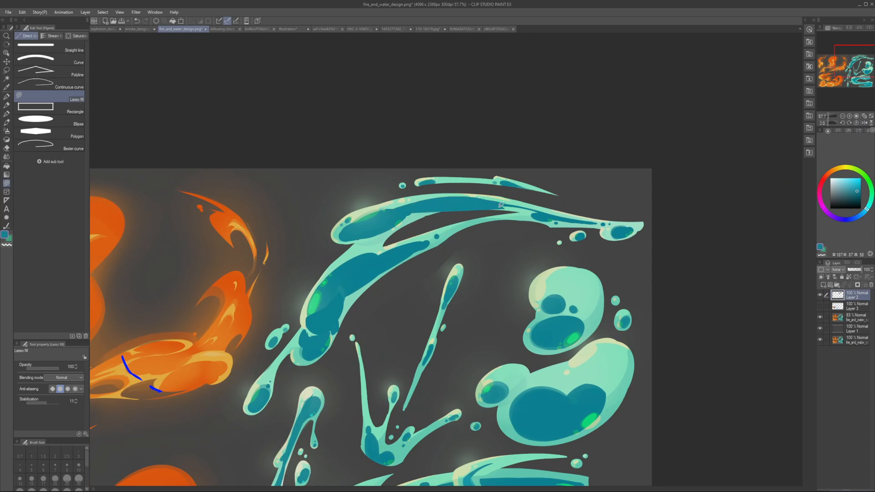
key("ctrl+z")
mouse_move(505, 205)
left_mouse_down()
mouse_move(404, 205)
mouse_move(493, 199)
mouse_move(429, 199)
mouse_move(402, 202)
mouse_move(507, 205)
mouse_move(429, 200)
mouse_move(496, 198)
mouse_move(402, 213)
left_mouse_up()
key("ctrl+z")
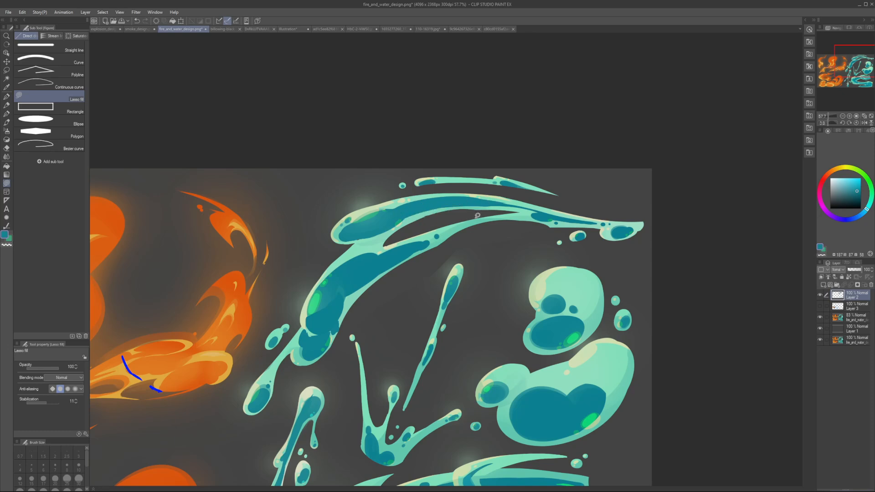
Step: Trim the underside of the arched splash's thin tail with a lasso fill in sampled background grey, undoing a first attempt
left_click_drag(560, 221, 599, 226)
key("ctrl+z")
left_click(517, 227, "alt")
mouse_move(503, 222)
left_mouse_down()
mouse_move(603, 224)
mouse_move(588, 226)
left_mouse_up()
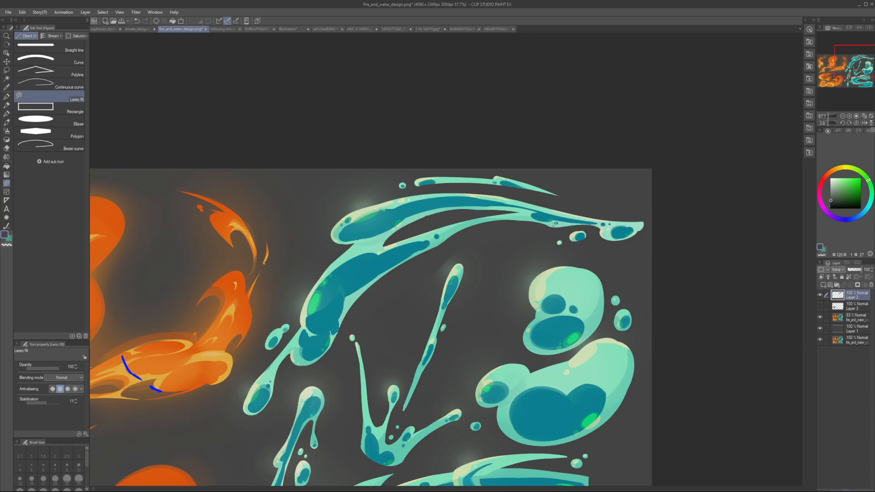
scroll(559, 208, "down", 4)
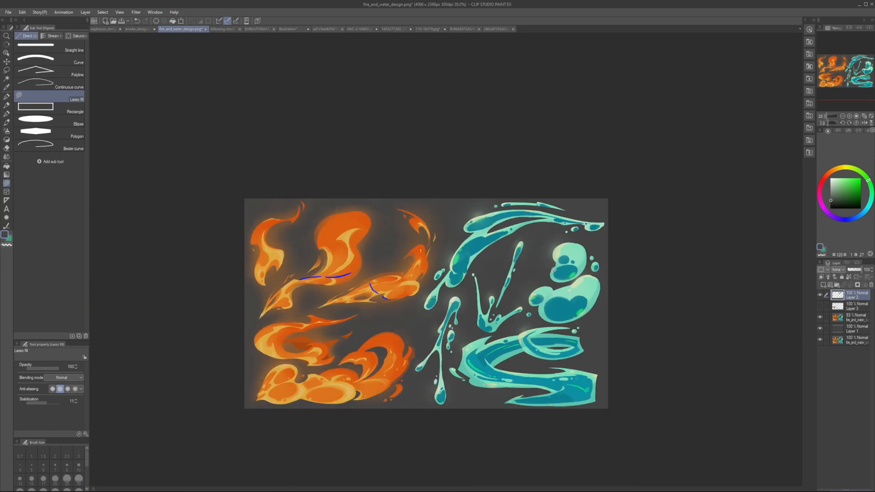
scroll(502, 279, "up", 2)
left_click(418, 244, "alt")
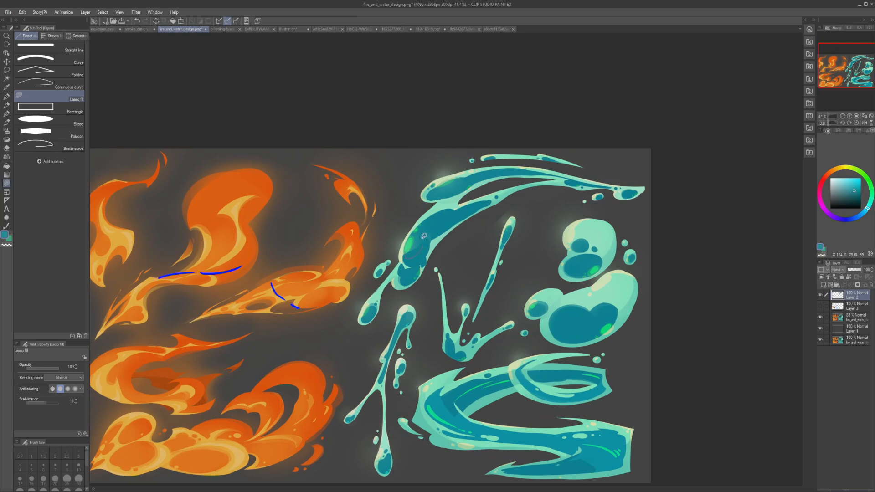
mouse_move(421, 245)
left_mouse_down()
mouse_move(430, 239)
mouse_move(410, 306)
left_mouse_up()
left_click_drag(411, 306, 419, 304)
left_click_drag(429, 334, 405, 282)
left_click_drag(406, 283, 411, 281)
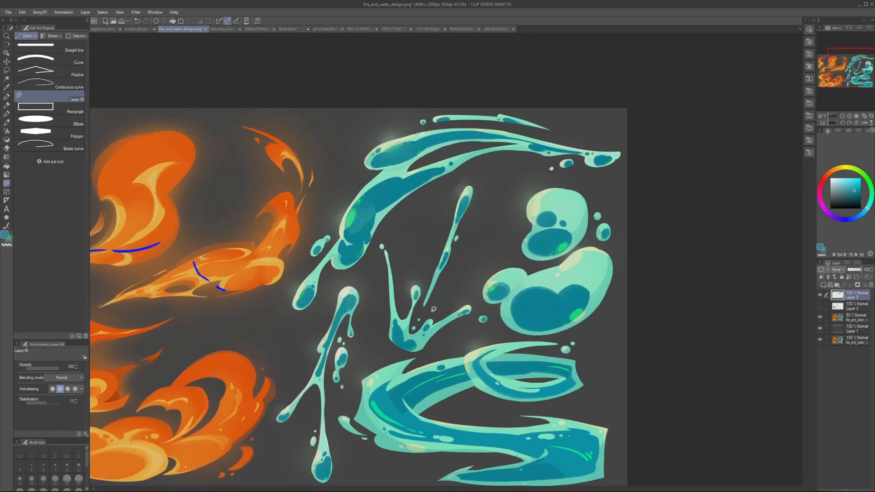
Step: Circle the gaps between the crown splash's prongs with vivid blue-violet G-pen ovals, and undo the marks
key("p")
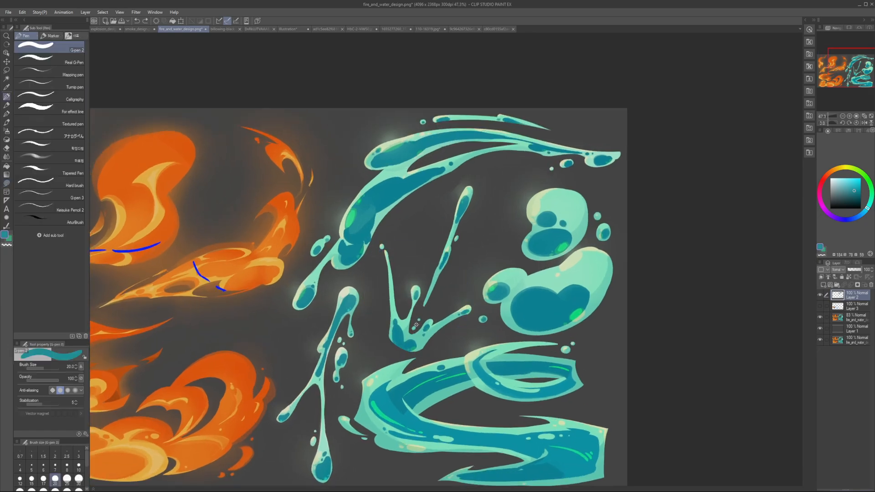
left_click(839, 220)
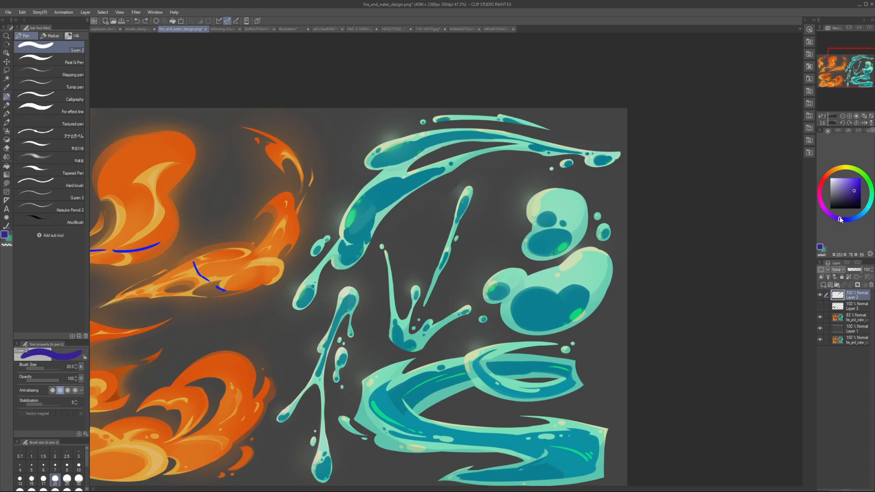
left_click(859, 179)
mouse_move(396, 307)
left_mouse_down()
mouse_move(412, 327)
mouse_move(444, 308)
left_mouse_up()
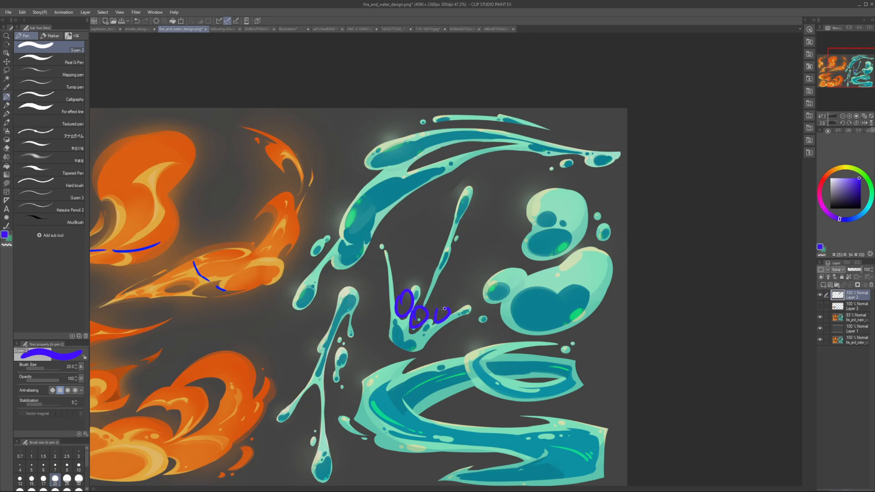
key("ctrl+z")
Step: Reduce the pen size to 17.5, try guide strokes around the thin diagonal streak and the crown splash's tall prong, and undo them
key("ctrl+z")
key("bracketleft")
mouse_move(458, 189)
left_mouse_down()
mouse_move(422, 306)
mouse_move(468, 184)
left_mouse_up()
key("ctrl+z")
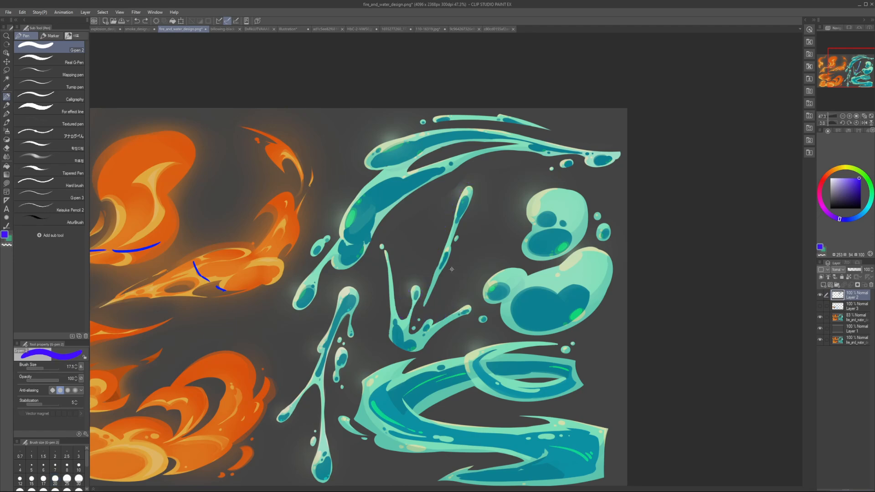
mouse_move(386, 248)
left_mouse_down()
mouse_move(476, 300)
mouse_move(365, 362)
left_mouse_up()
key("ctrl+z")
left_click_drag(442, 194, 446, 190)
key("ctrl+z")
scroll(442, 250, "down", 1)
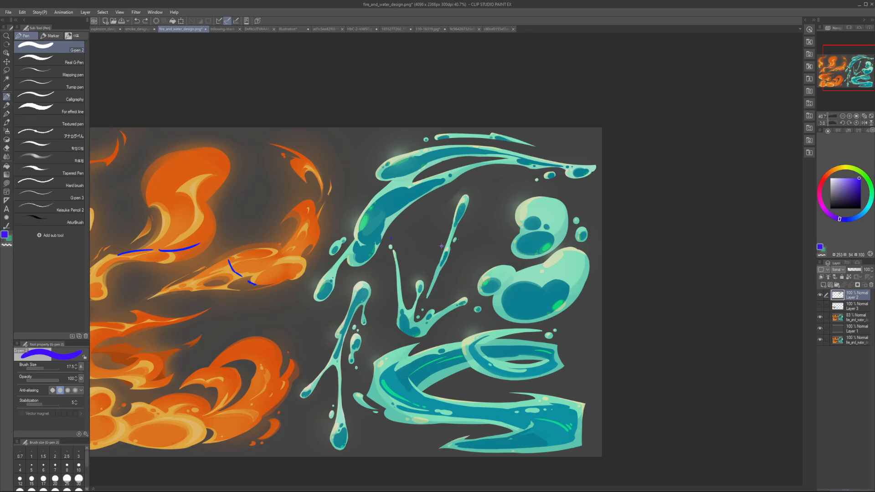
Step: Ring the thick segments along the thin diagonal water streak with three blue-violet ovals, and undo all the marks
scroll(445, 250, "up", 3)
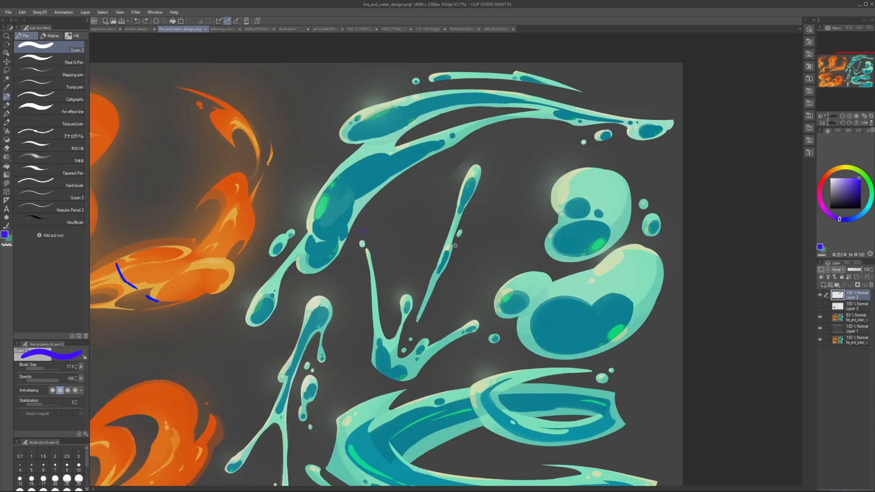
mouse_move(448, 246)
left_mouse_down()
mouse_move(428, 315)
mouse_move(420, 300)
mouse_move(473, 166)
mouse_move(456, 248)
left_mouse_up()
key("ctrl+z")
left_click_drag(467, 181, 457, 212)
left_click_drag(448, 242, 436, 286)
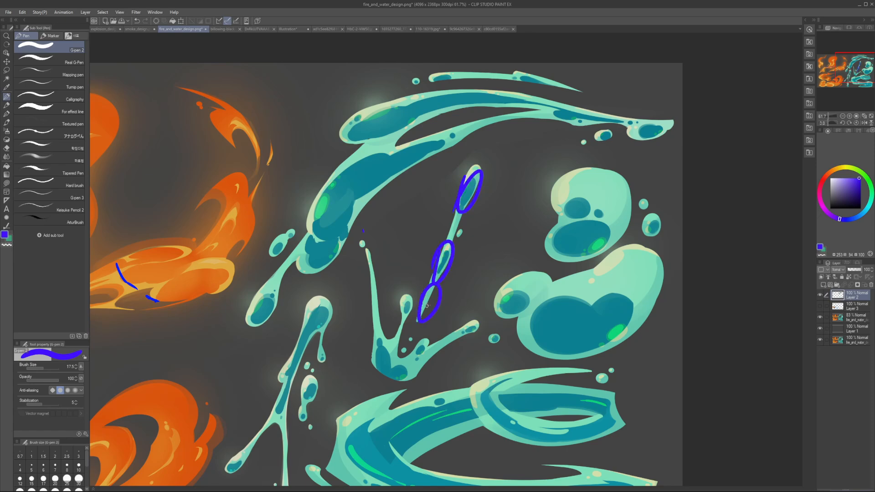
mouse_move(456, 212)
left_mouse_down()
mouse_move(450, 243)
mouse_move(454, 214)
left_mouse_up()
key("ctrl+z")
key("ctrl+z")
key("ctrl+z")
key("ctrl+z")
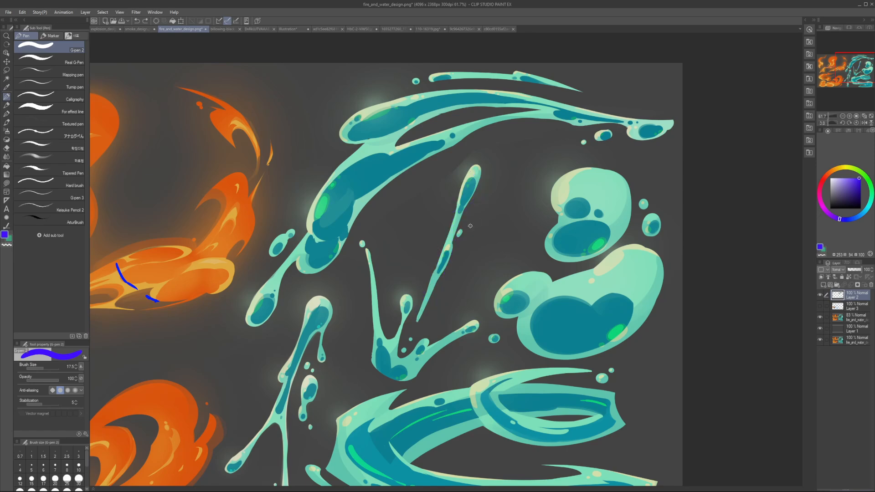
scroll(470, 225, "down", 3)
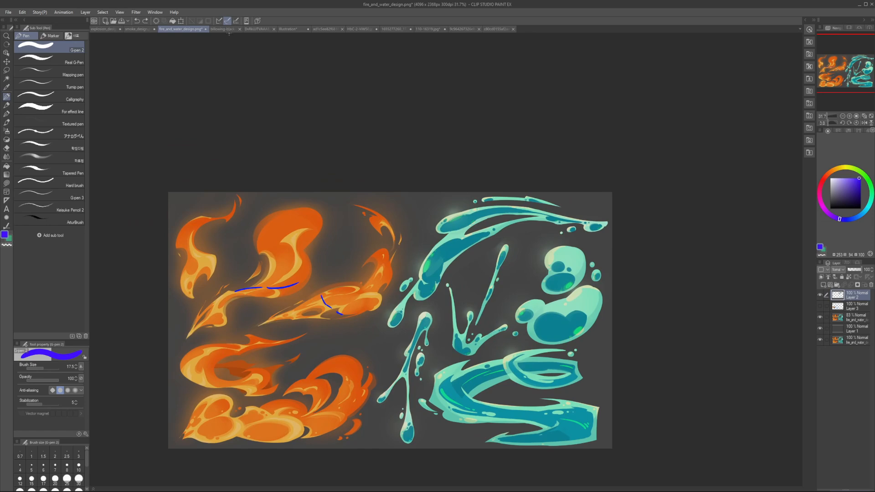